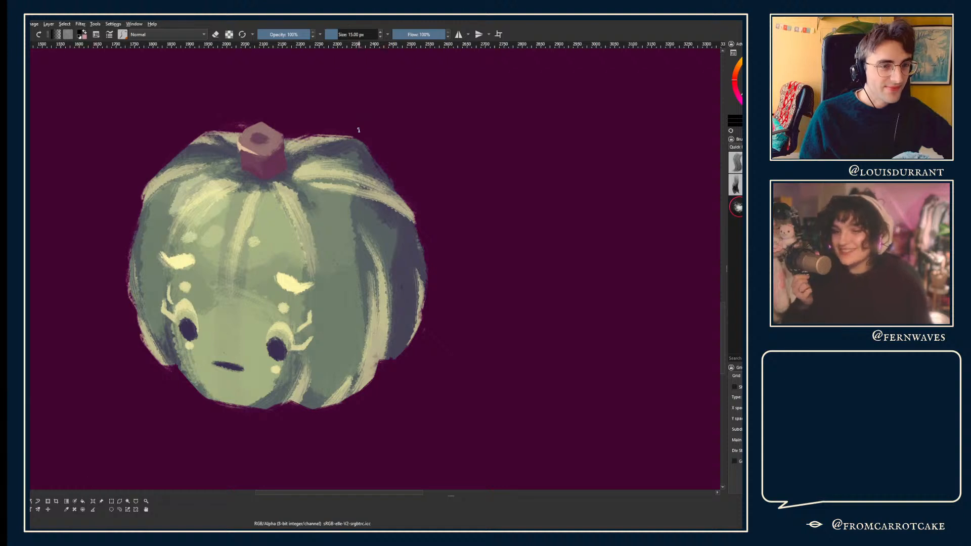
- Try placing a copy of the green pumpkin in the empty space beside the original with the Transform tool
drag(359, 130, 315, 137)
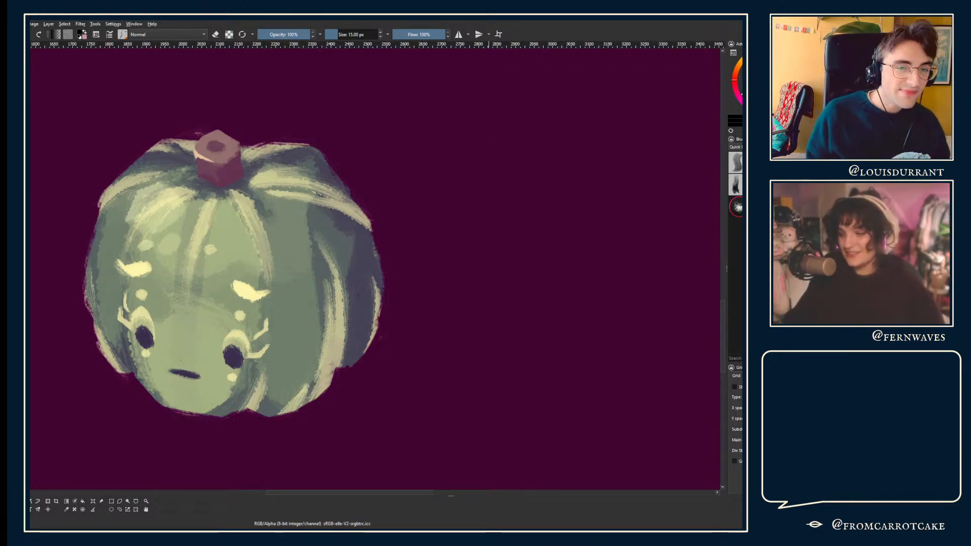
drag(433, 151, 359, 173)
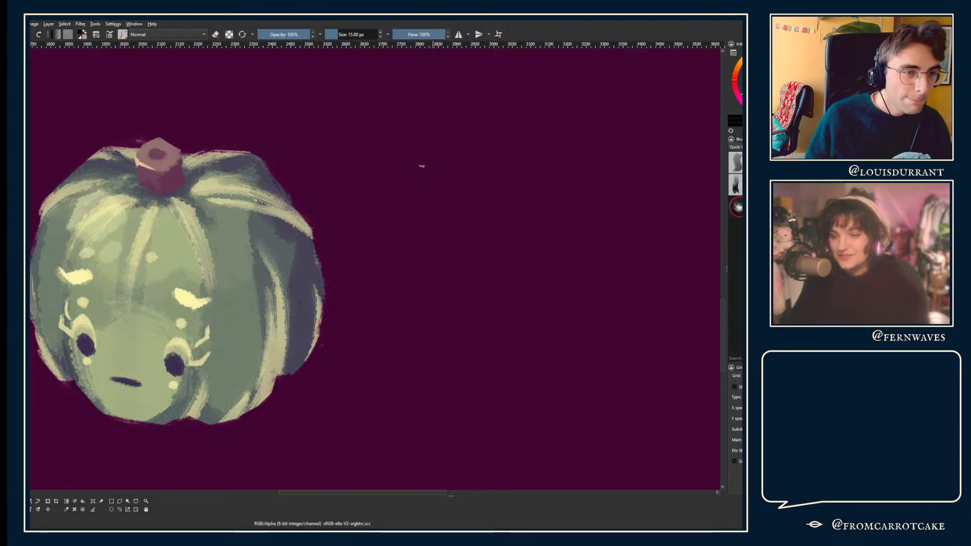
scroll(365, 147, down, 1)
scroll(403, 135, down, 1)
scroll(410, 136, up, 1)
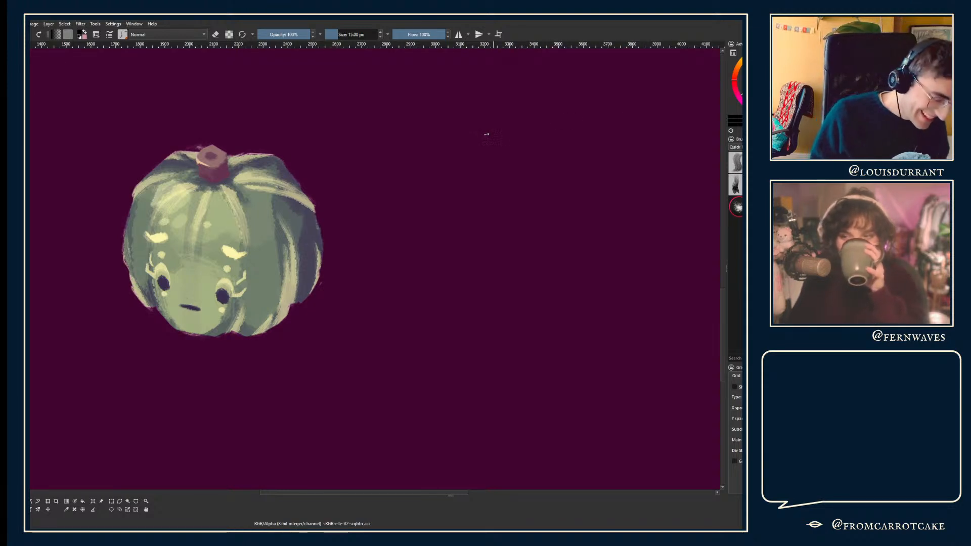
key(ctrl+t)
drag(252, 190, 413, 191)
drag(357, 156, 253, 157)
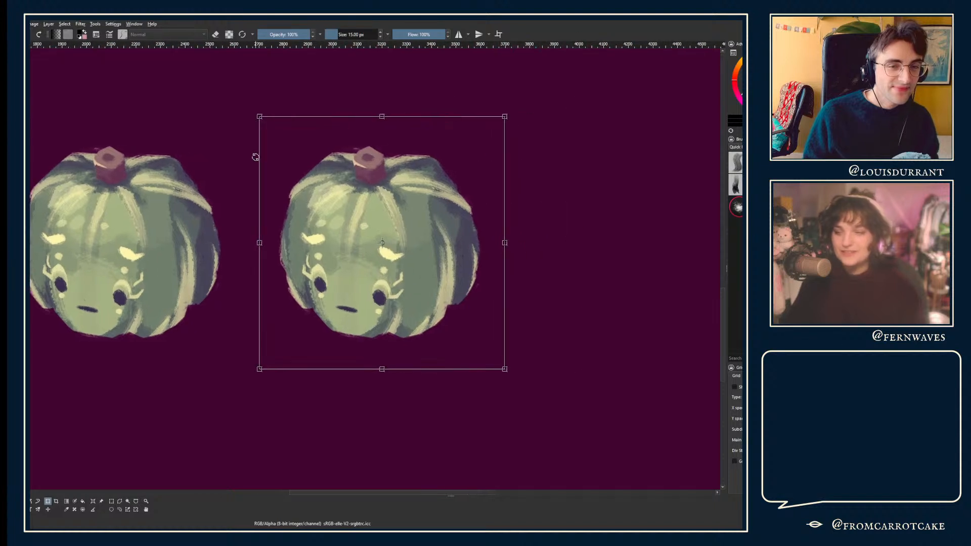
key(Return)
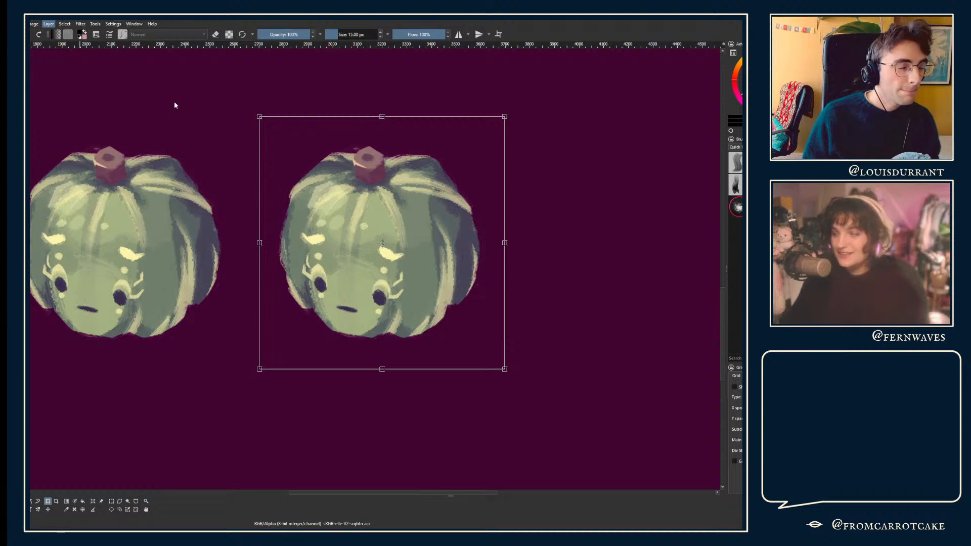
- Mirror the pumpkin copy horizontally and place it to the right of the original with a small gap
key(ctrl+z)
key(ctrl+z)
scroll(239, 269, down, 1)
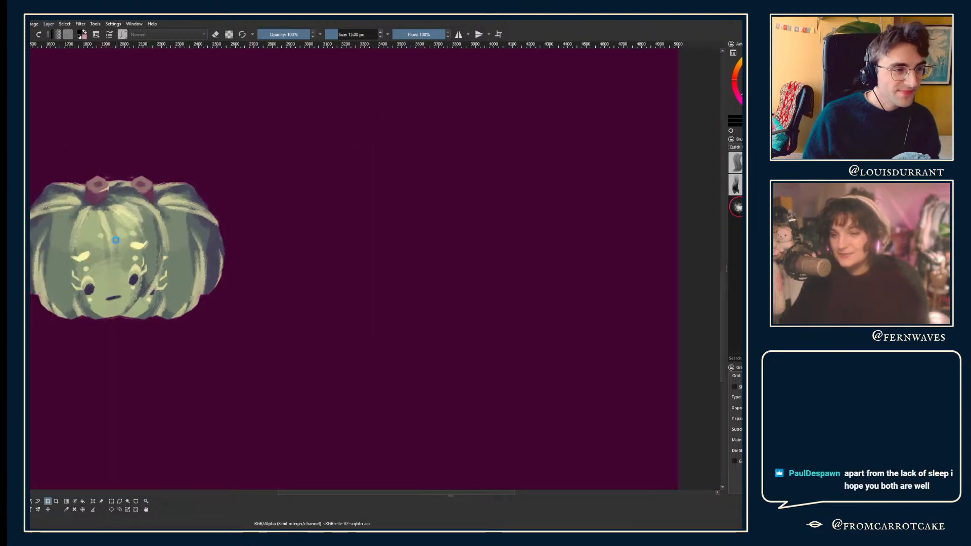
drag(256, 209, 343, 212)
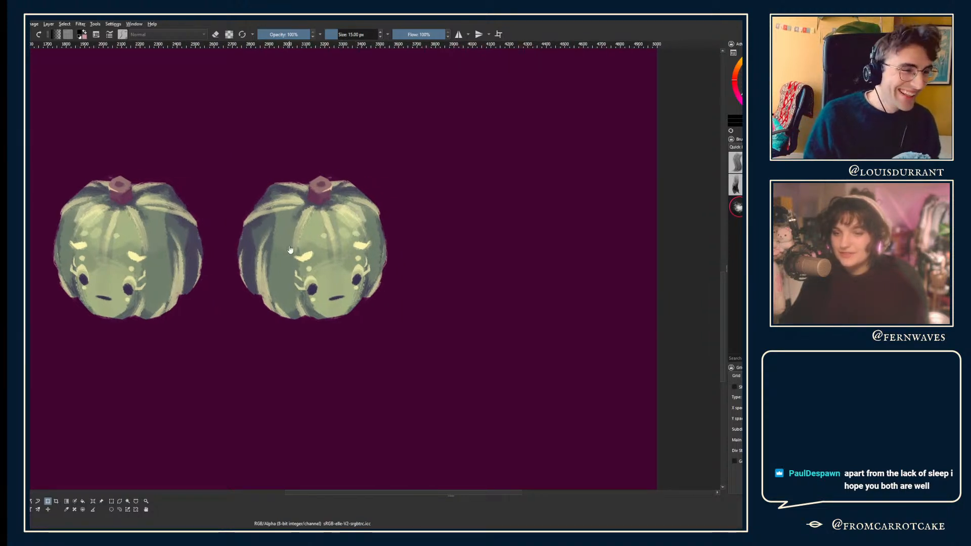
- Remove the eye highlights, lashes, eyes, mouth, eyebrows and forehead dots from the mirrored pumpkin
key(plus)
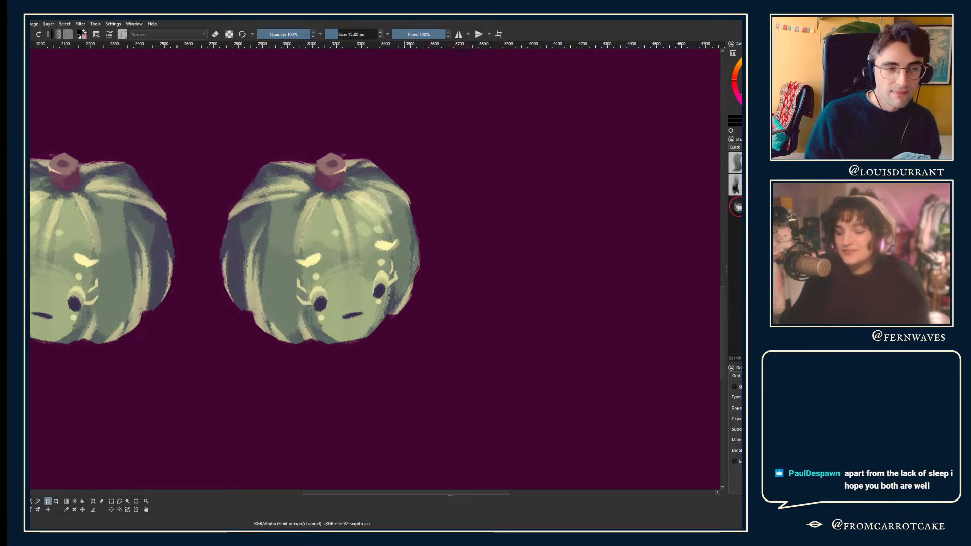
key(ctrl+z)
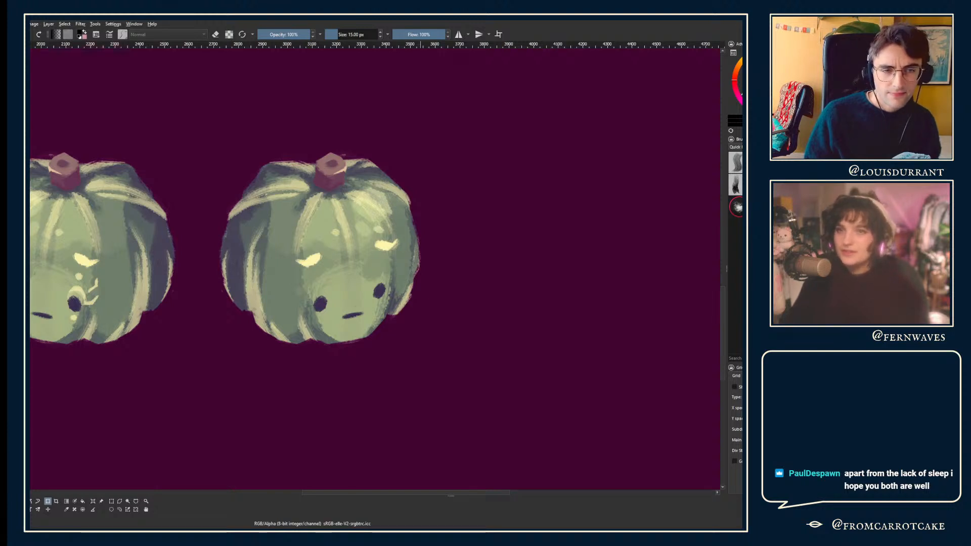
key(ctrl+z)
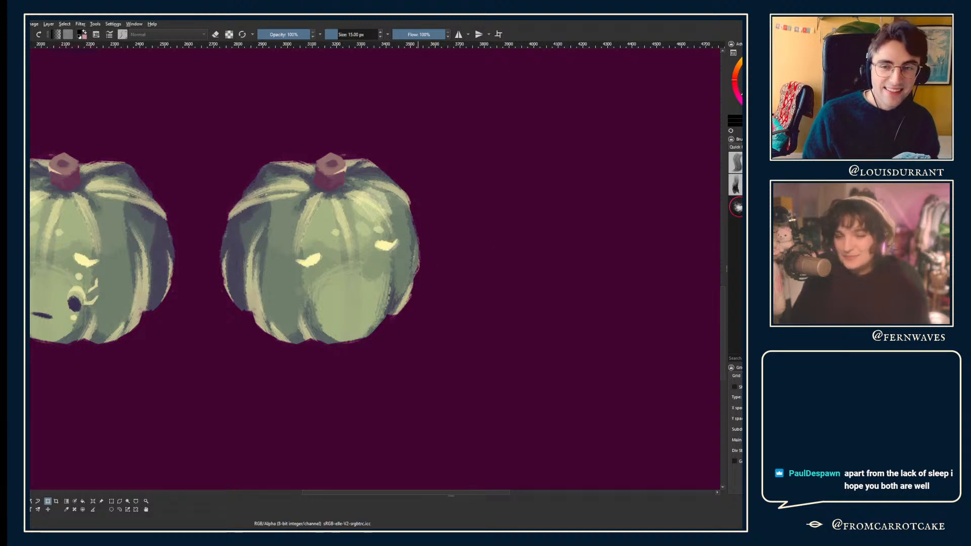
key(ctrl+z)
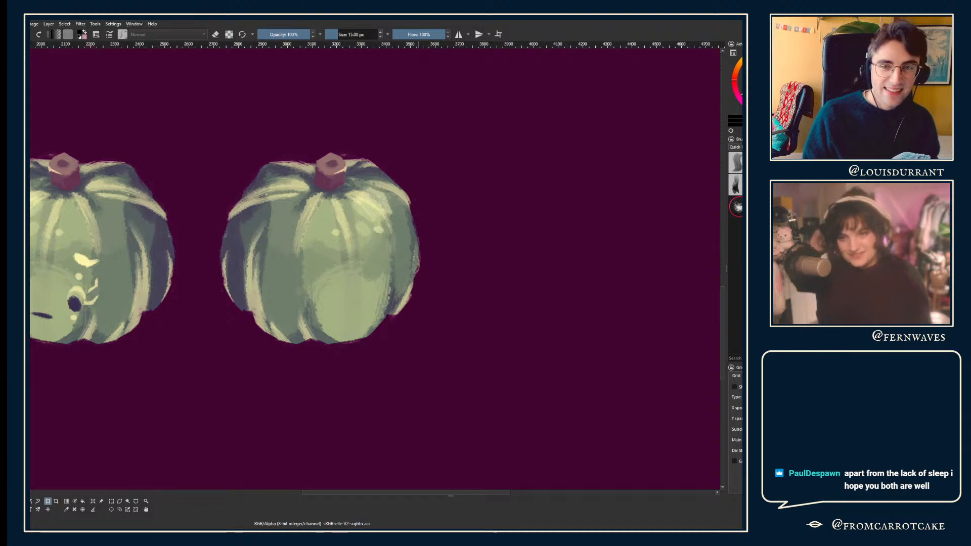
key(ctrl+z)
key(ctrl+shift+z)
key(ctrl+z)
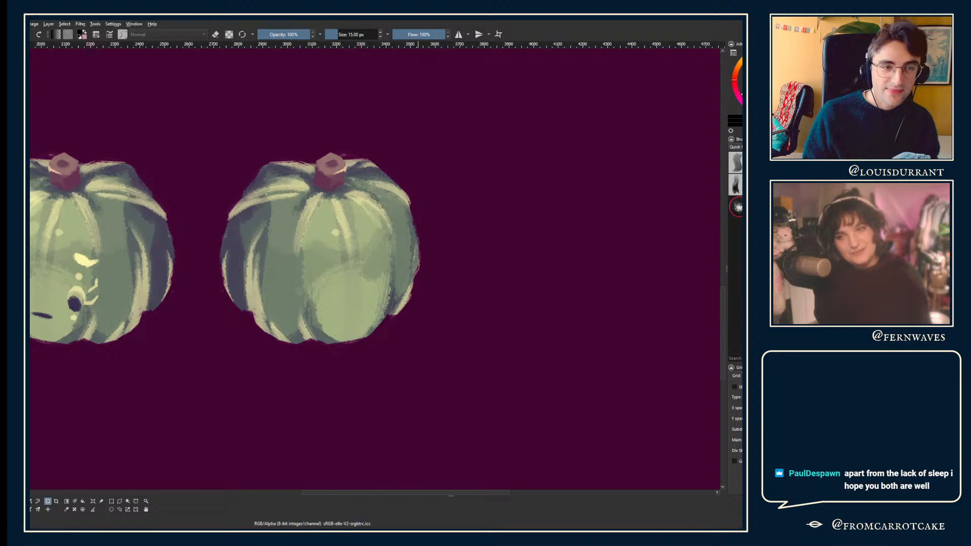
key(ctrl+shift+z)
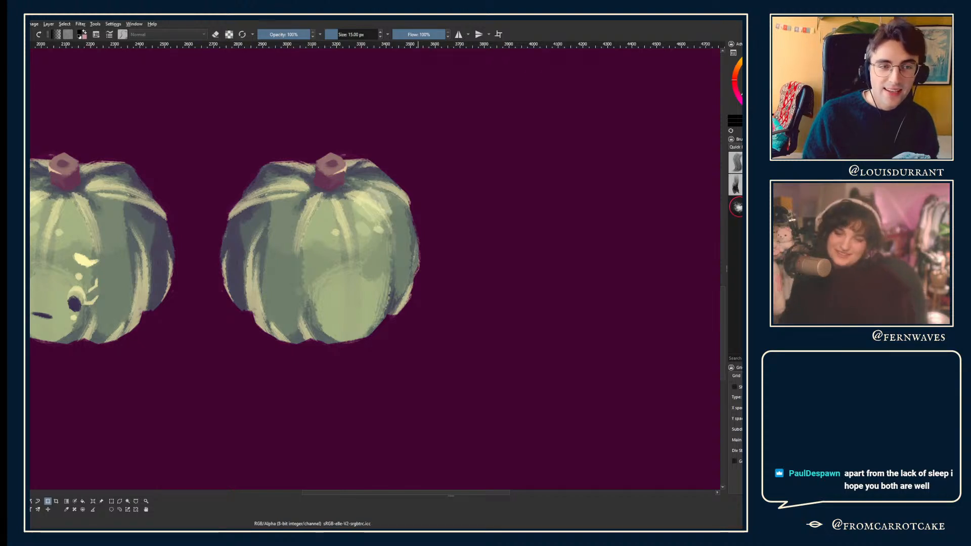
key(ctrl+z)
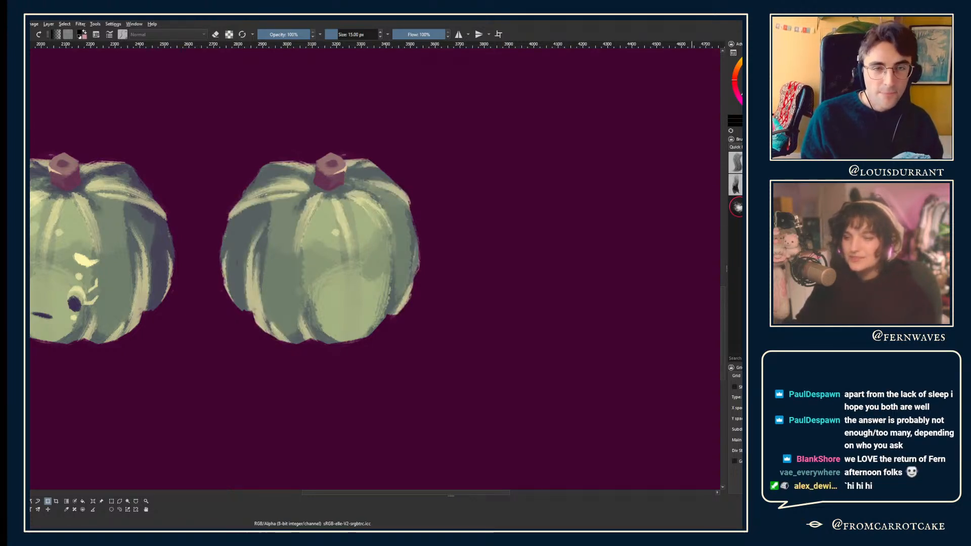
- Remove the light stripes and darker shading from the faceless pumpkin, comparing the layers down to its plain green base
key(ctrl+z)
key(ctrl+z)
key(ctrl+z)
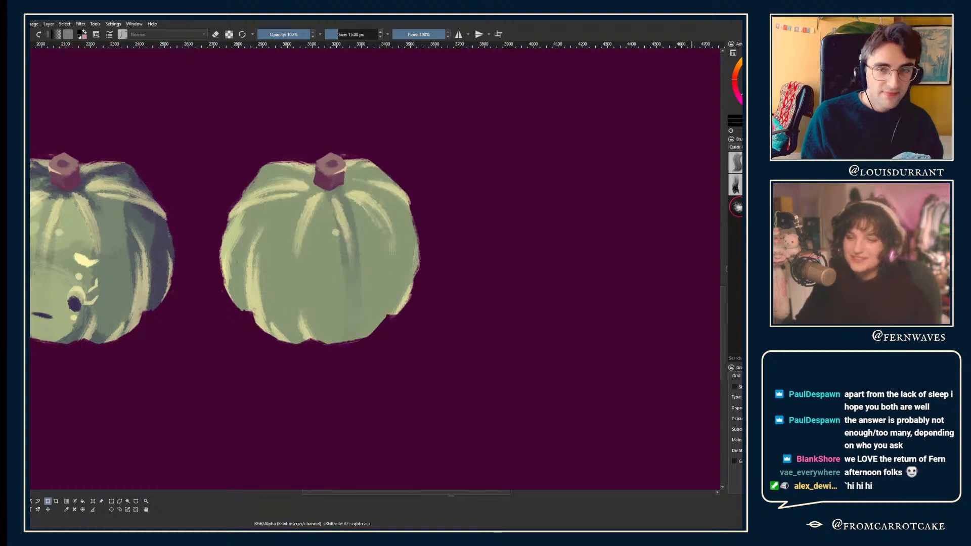
key(ctrl+z)
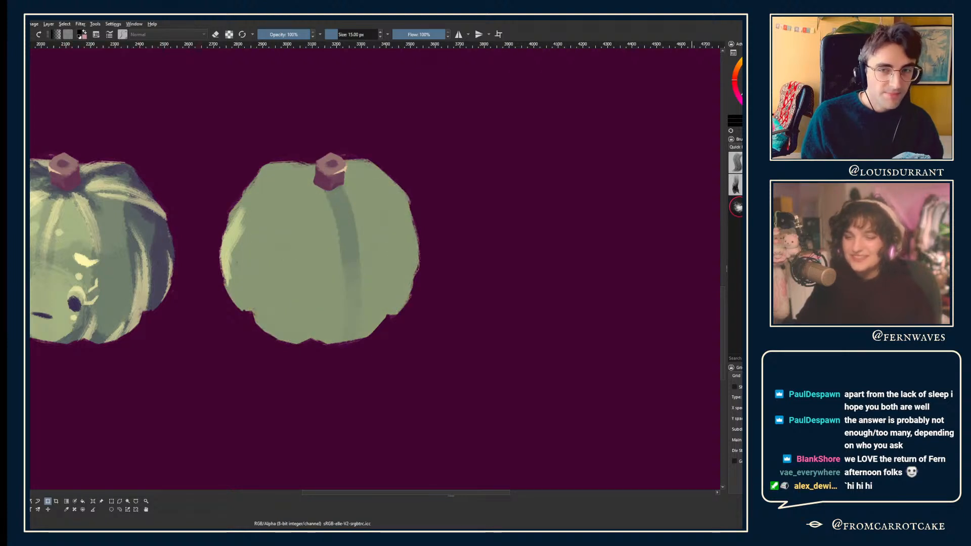
key(ctrl+shift+z)
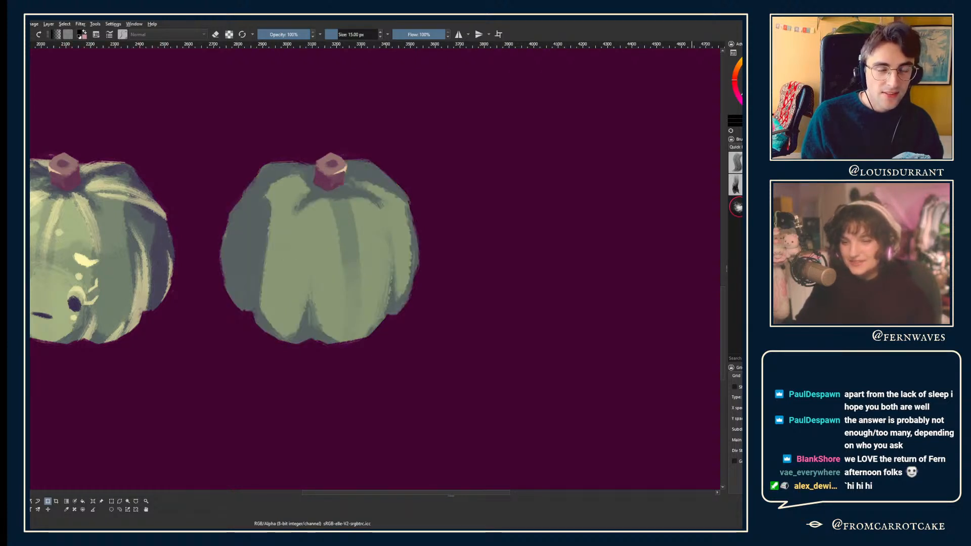
key(ctrl+z)
key(ctrl+shift+z)
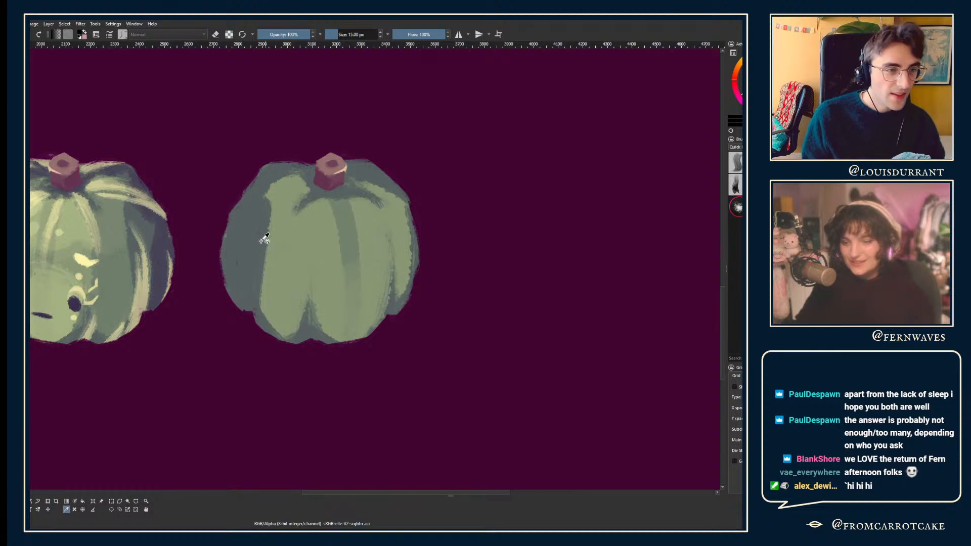
- Clear the old shadow shapes and block in most of the copy's body with the sampled dark green, using a large textured brush
ctrl+click(251, 239)
key(ctrl+z)
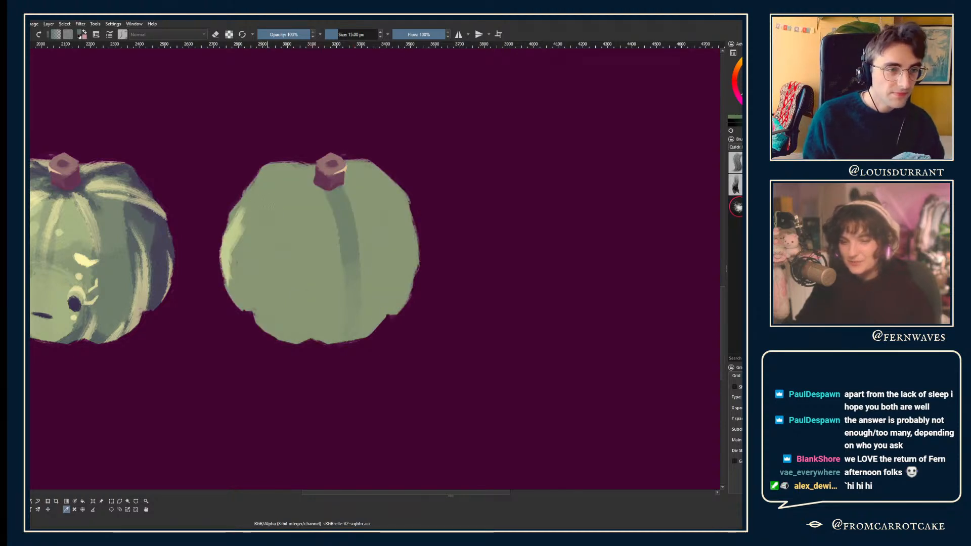
drag(252, 197, 271, 207)
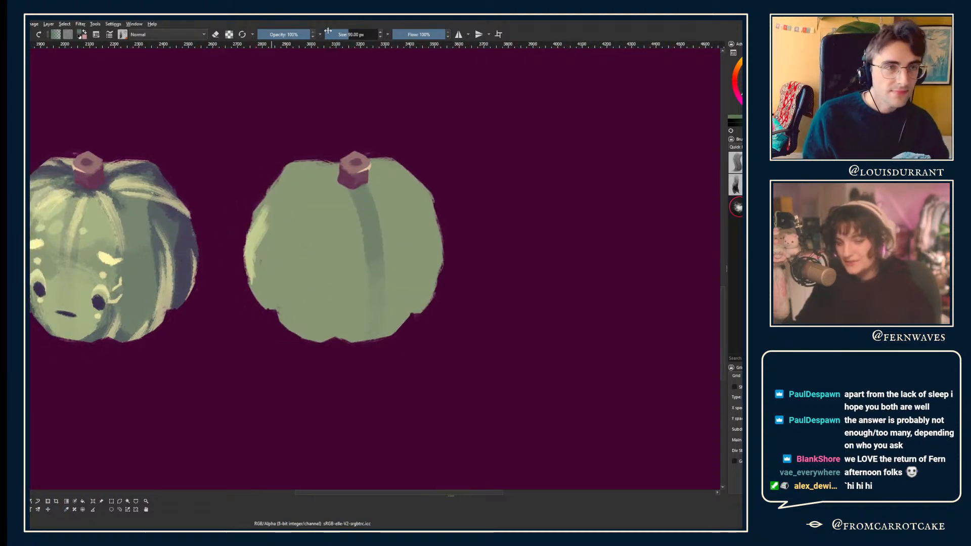
click(355, 35)
mouse_move(320, 306)
mouse_down()
mouse_move(314, 331)
mouse_move(329, 295)
mouse_up()
key(ctrl+z)
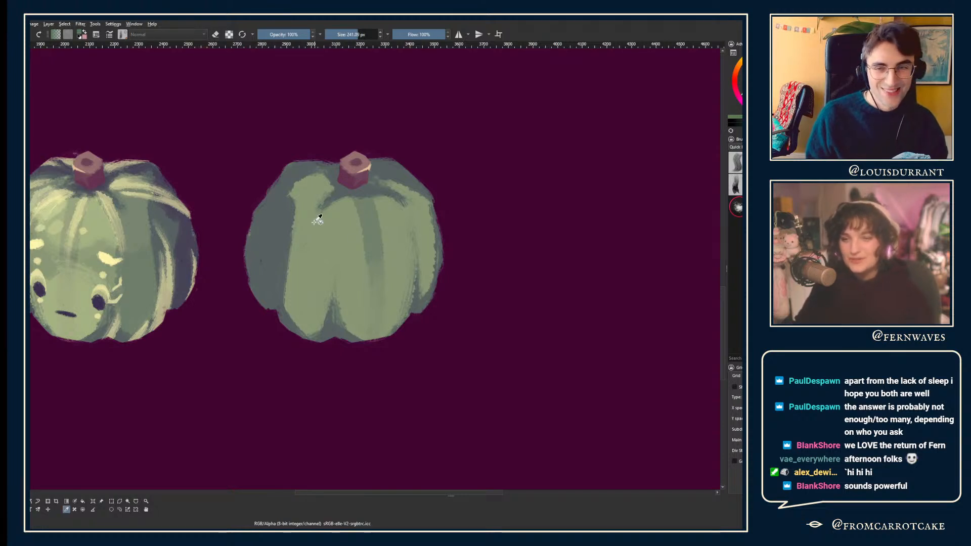
drag(344, 242, 321, 271)
key(ctrl+z)
key(Delete)
mouse_move(335, 308)
mouse_down()
mouse_move(297, 274)
mouse_move(303, 288)
mouse_move(324, 213)
mouse_move(386, 271)
mouse_move(420, 217)
mouse_move(401, 249)
mouse_move(368, 256)
mouse_move(337, 323)
mouse_up()
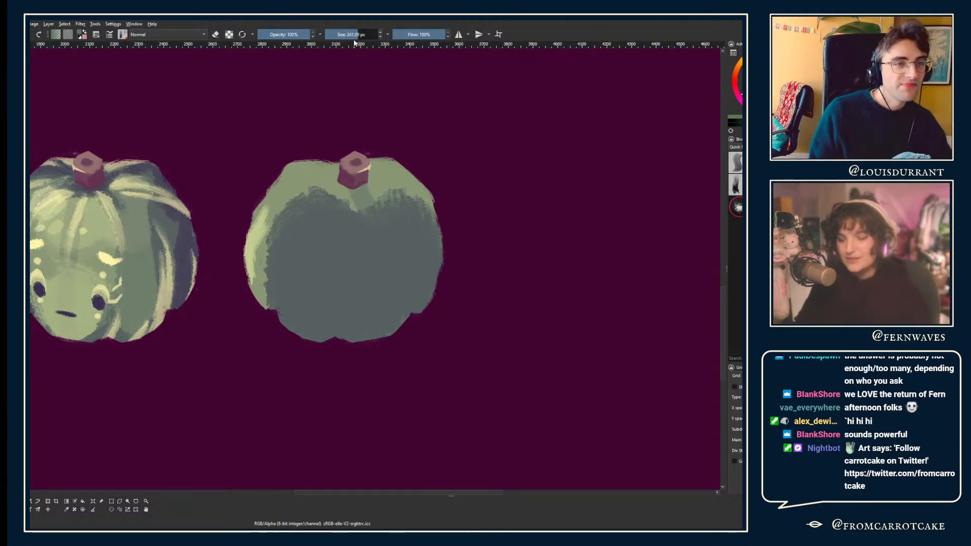
- Extend the dark green shadow over the copy's left edge, right side and around the stem with a 112.35 px brush
mouse_move(260, 311)
mouse_down()
mouse_move(248, 261)
mouse_move(252, 217)
mouse_move(285, 199)
mouse_move(288, 287)
mouse_move(261, 237)
mouse_up()
key(e)
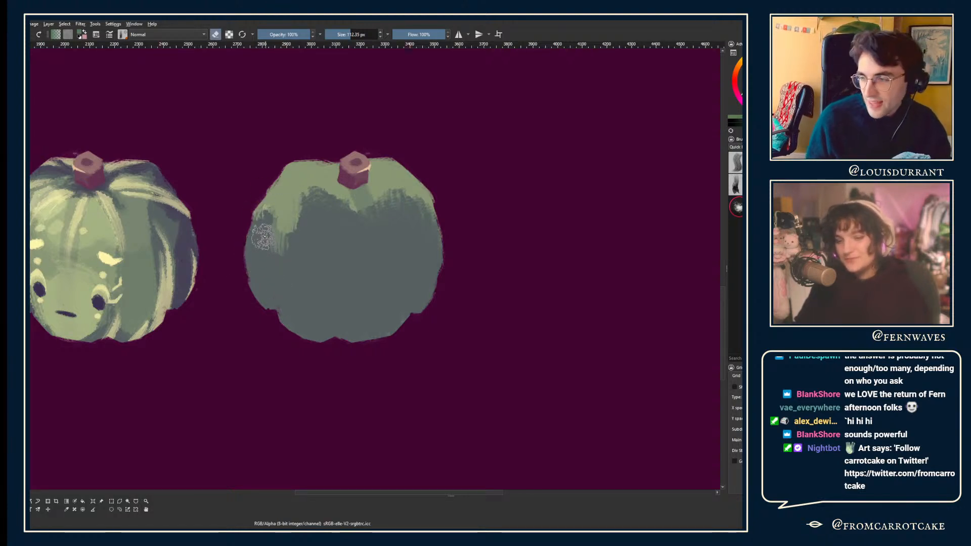
key(e)
drag(392, 165, 324, 139)
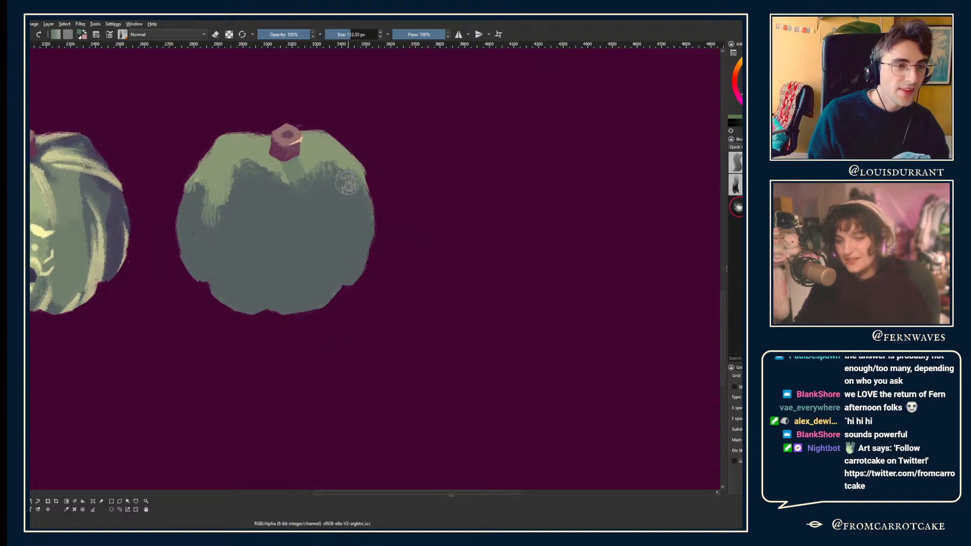
mouse_move(280, 115)
mouse_down()
mouse_move(254, 121)
mouse_move(288, 154)
mouse_up()
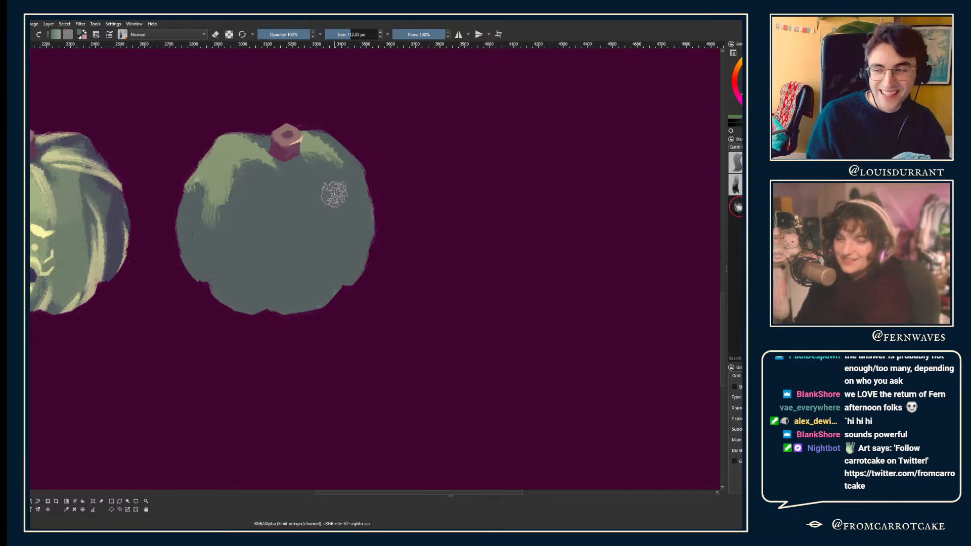
- Erase the shadow to form a light green rib left of the stem and a light patch on the lower-left edge
key(e)
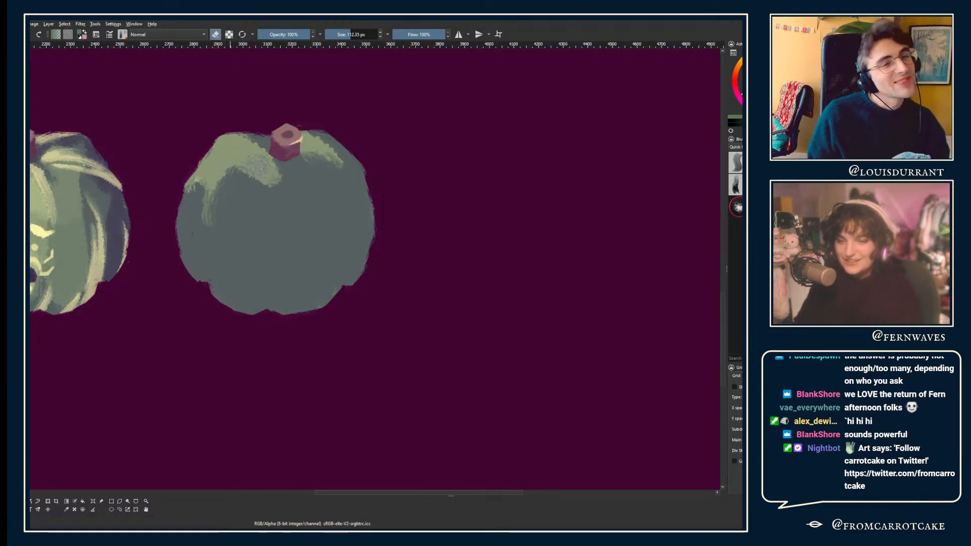
key(e)
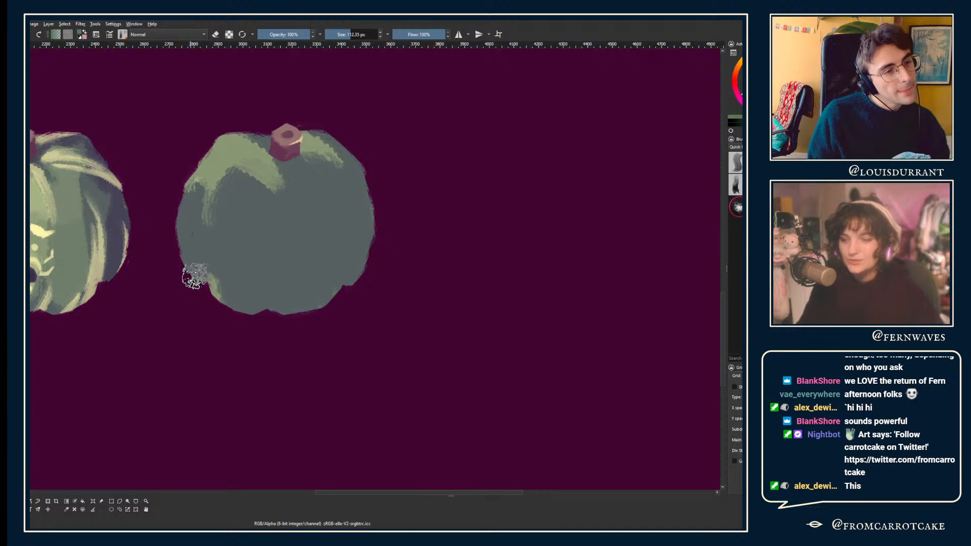
scroll(191, 294, down, 3)
drag(93, 171, 149, 181)
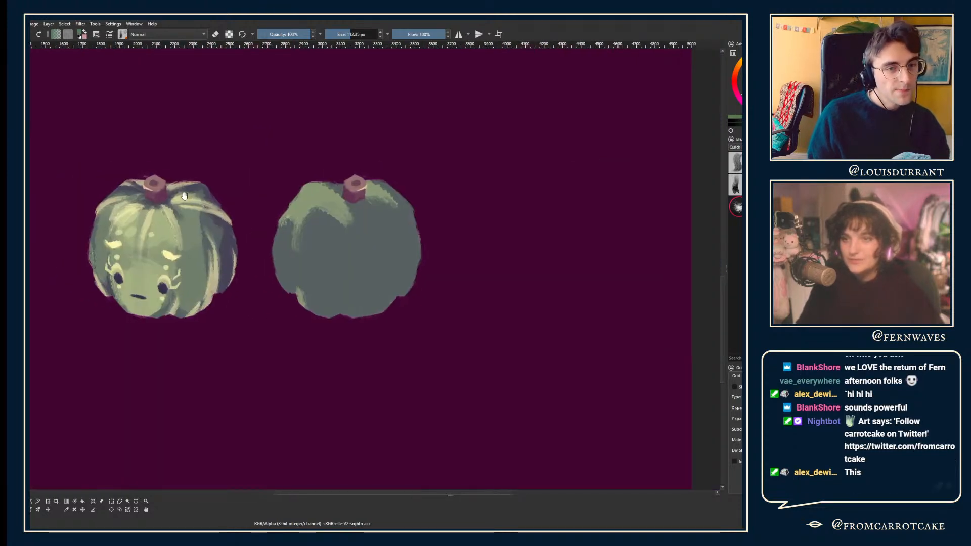
key(ctrl+plus)
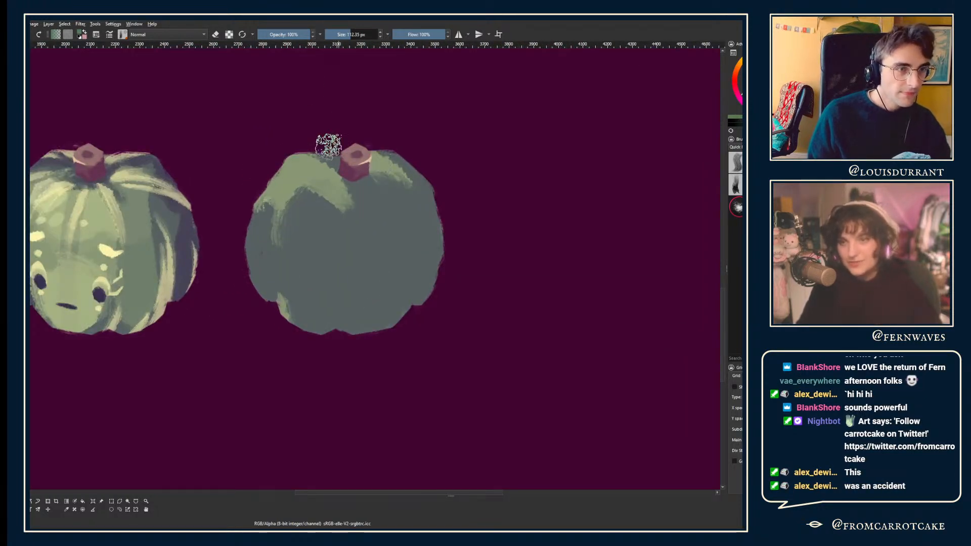
- Refine the light green ribs on both sides of the copy's stem by alternately erasing and repainting the shadow with an 85.52 px brush
key(e)
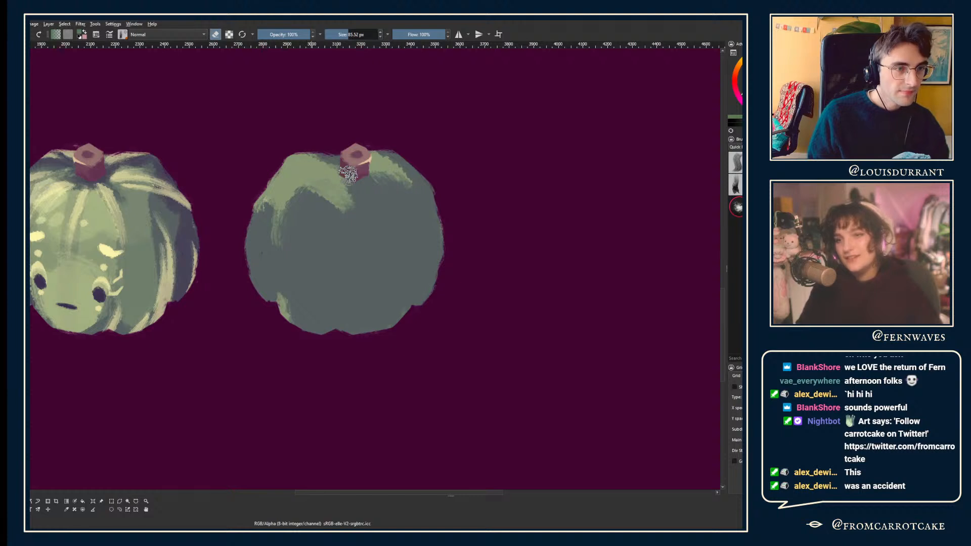
mouse_move(338, 175)
mouse_down()
mouse_move(304, 176)
mouse_move(356, 178)
mouse_move(306, 174)
mouse_move(347, 177)
mouse_up()
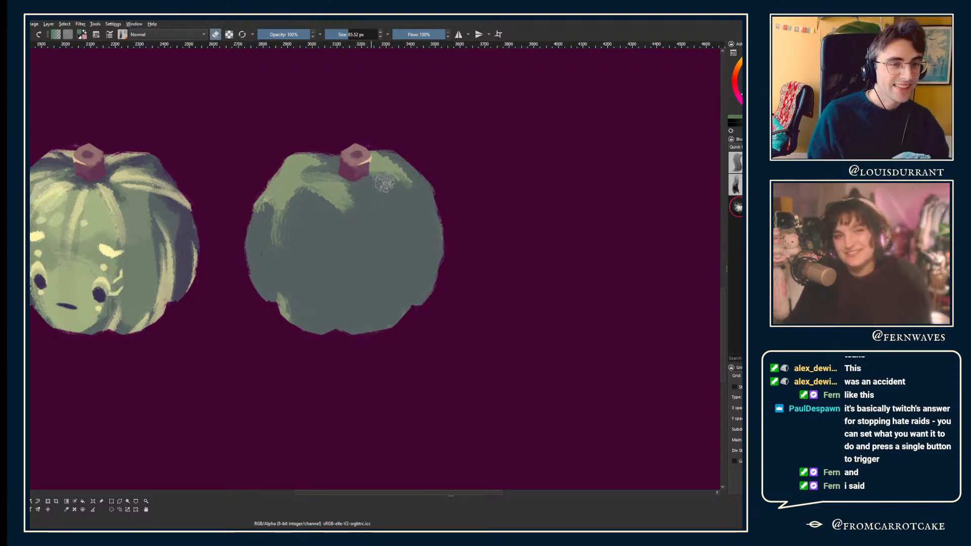
drag(407, 150, 368, 124)
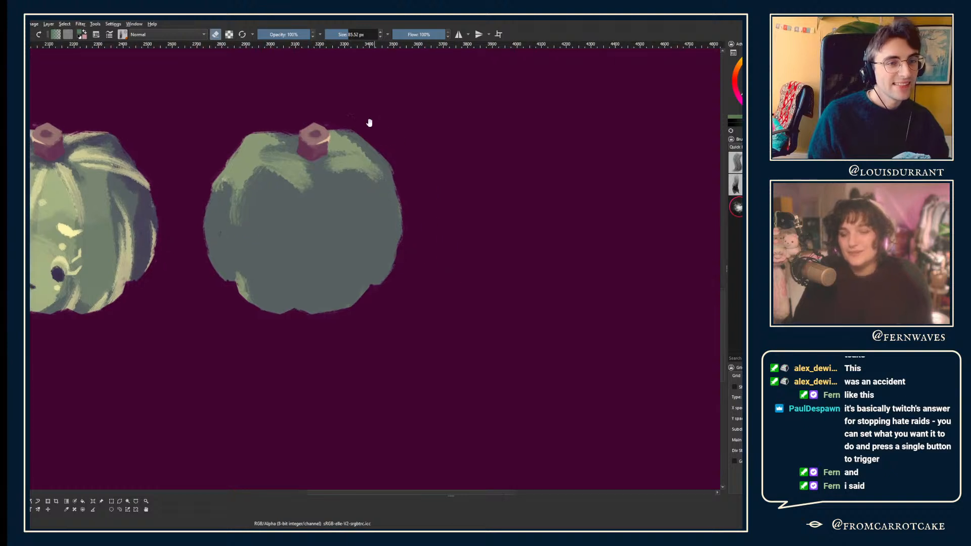
key(e)
key(e)
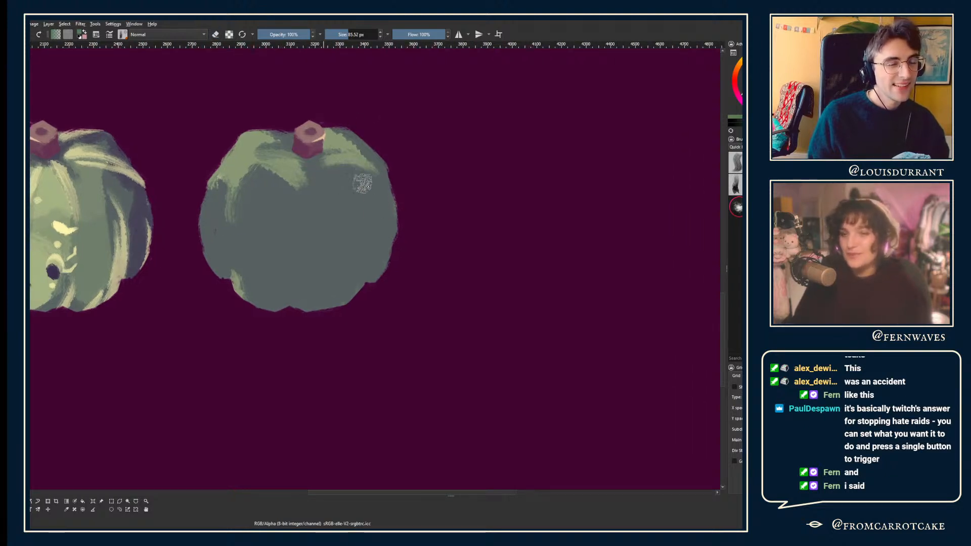
key(e)
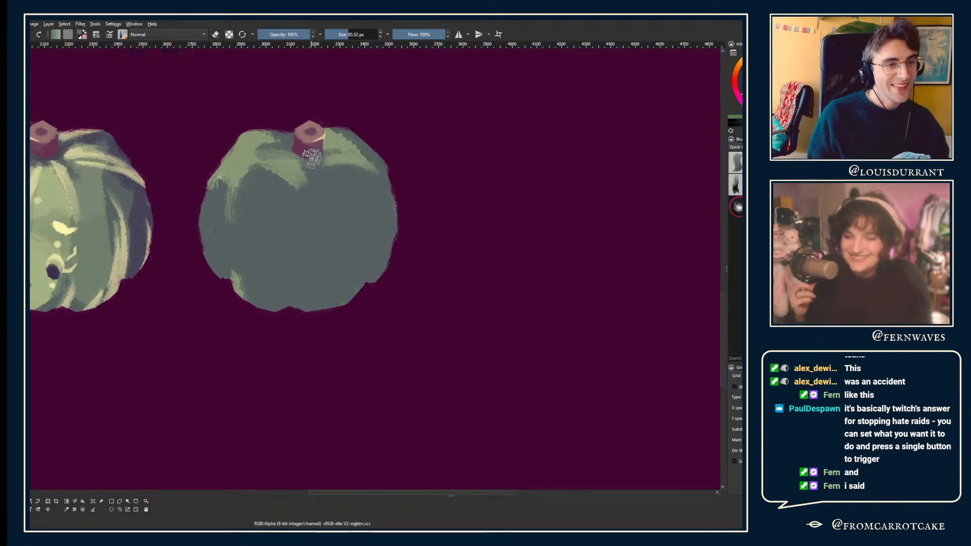
key(e)
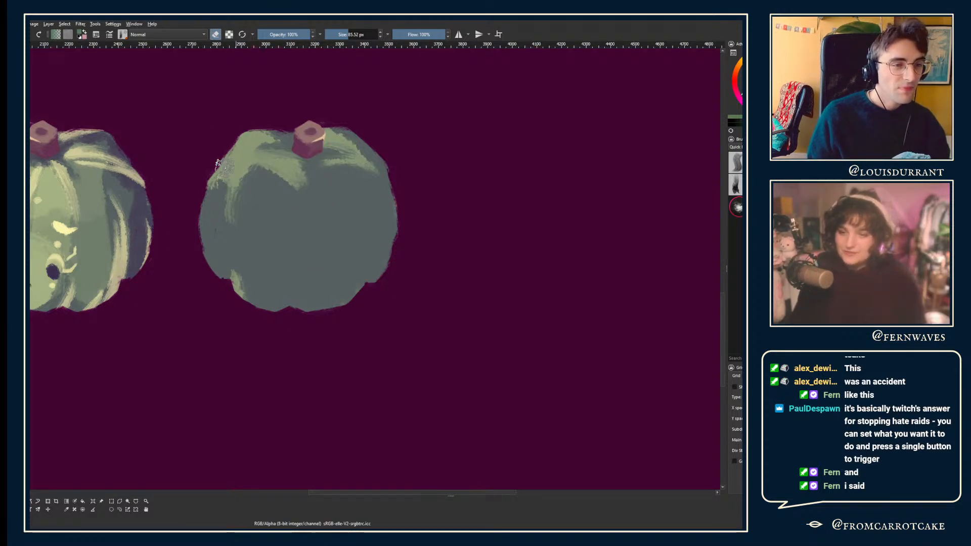
key(e)
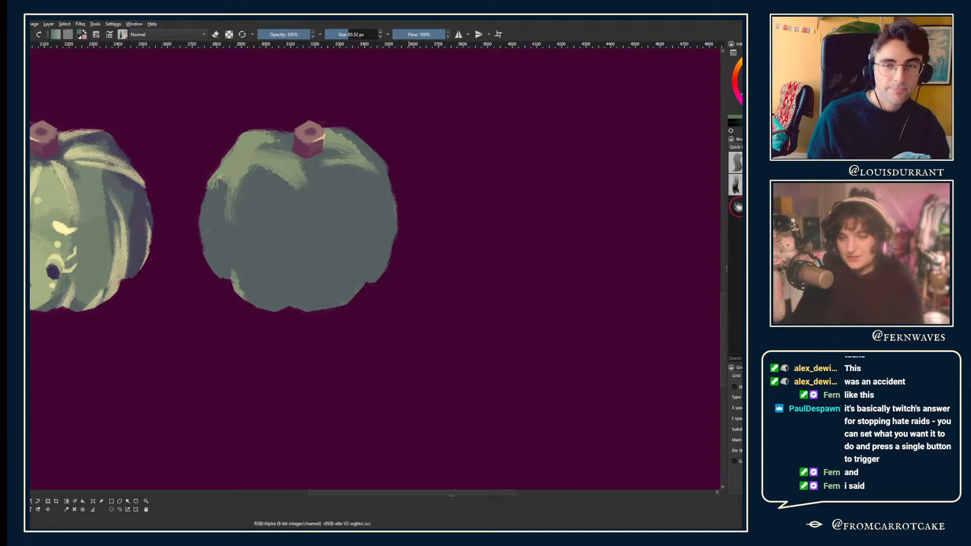
- Block in a purple-grey shadow over the centre, right side and bottom of the copy's body, undoing a trial pass along its edges
drag(223, 187, 215, 273)
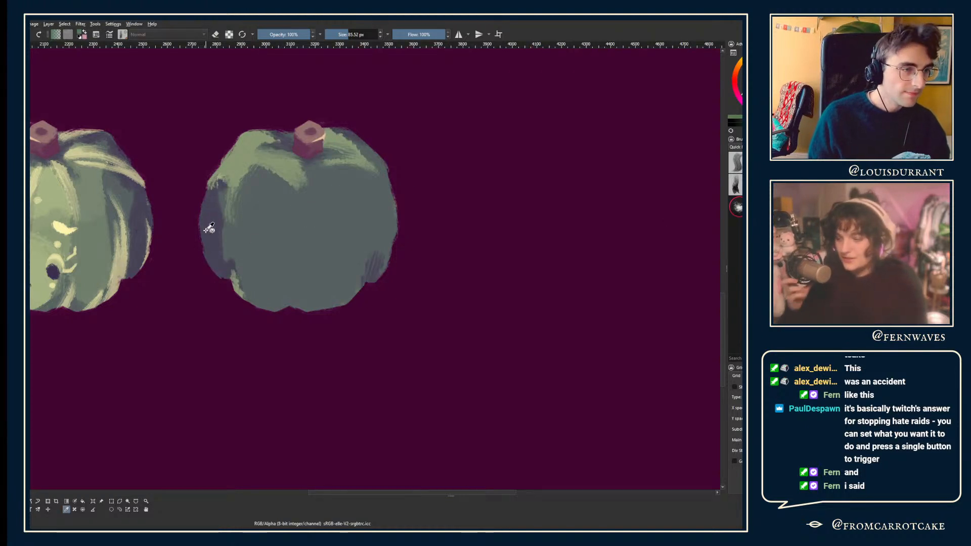
key(ctrl+z)
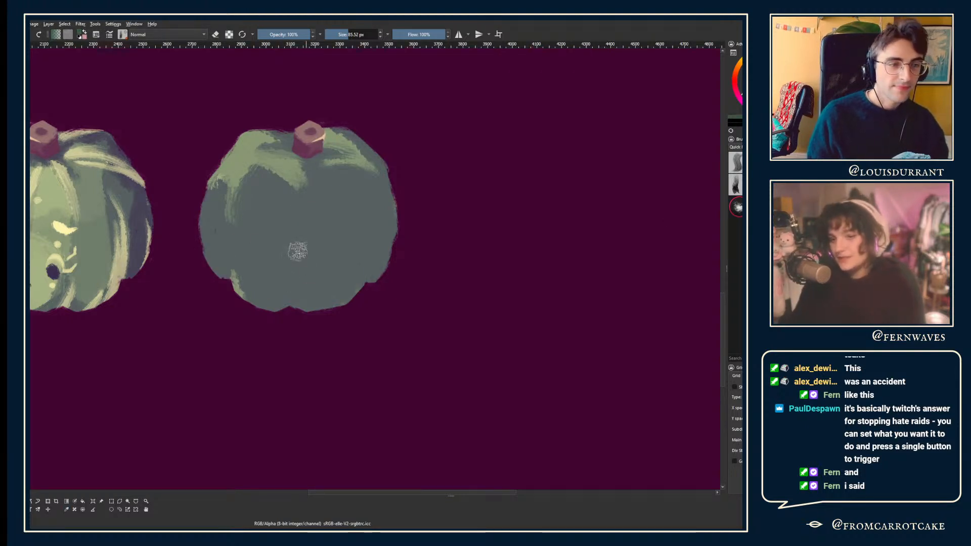
mouse_move(298, 251)
mouse_down()
mouse_move(317, 282)
mouse_move(306, 285)
mouse_move(301, 270)
mouse_move(302, 287)
mouse_move(286, 297)
mouse_move(260, 284)
mouse_move(260, 294)
mouse_move(263, 245)
mouse_move(285, 239)
mouse_move(310, 187)
mouse_move(359, 187)
mouse_move(386, 206)
mouse_up()
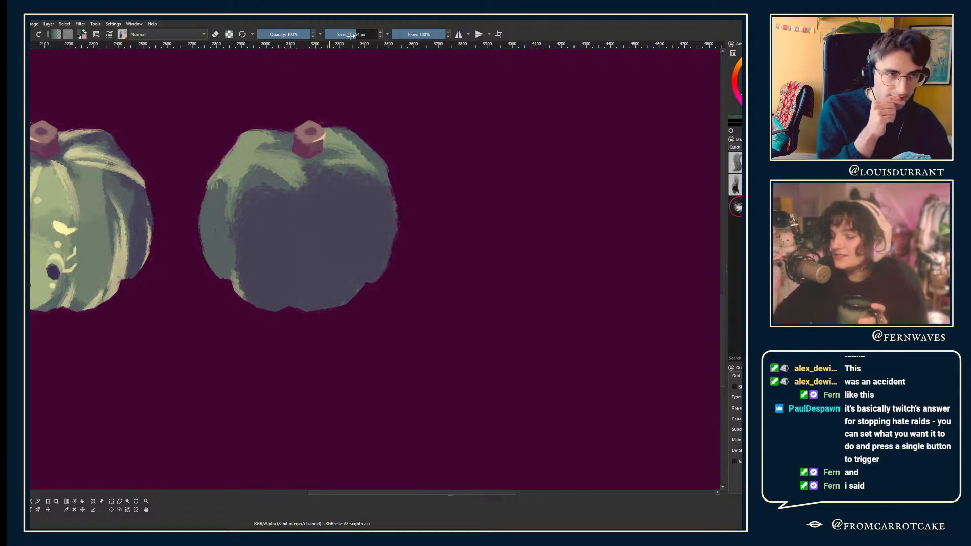
- Erase the purple shadow's inner left edge and carve a curved rib on the copy's right side at 85.52 px
click(347, 34)
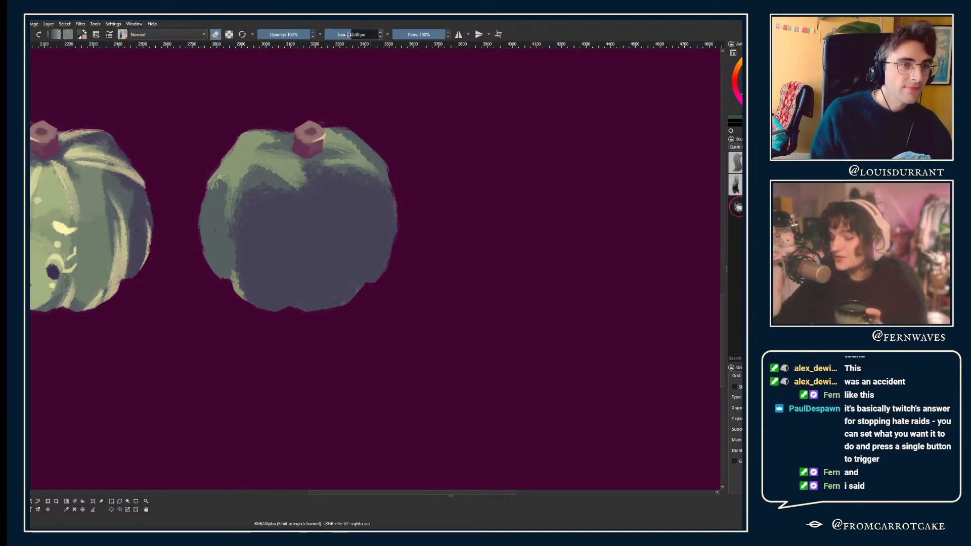
key(e)
key(bracketleft)
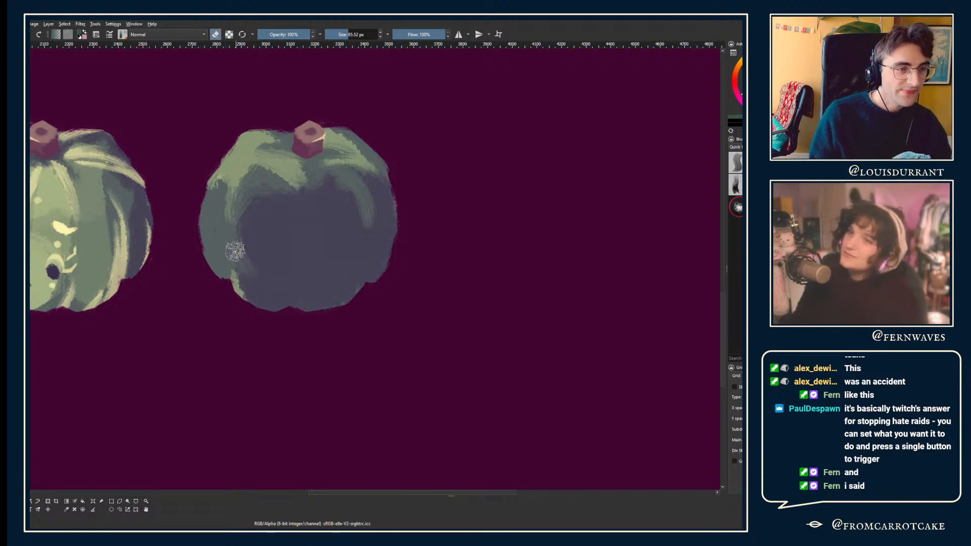
key(m)
key(m)
key(e)
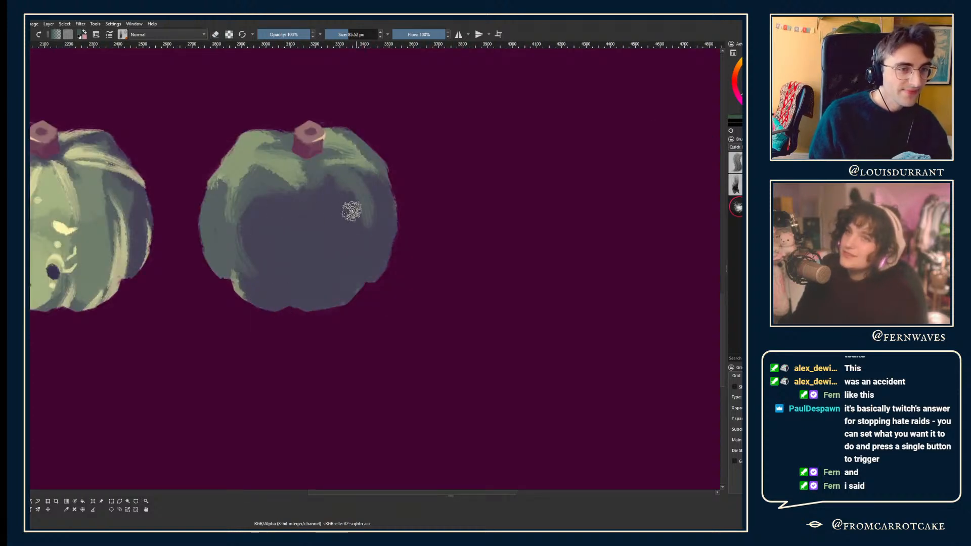
drag(360, 203, 366, 236)
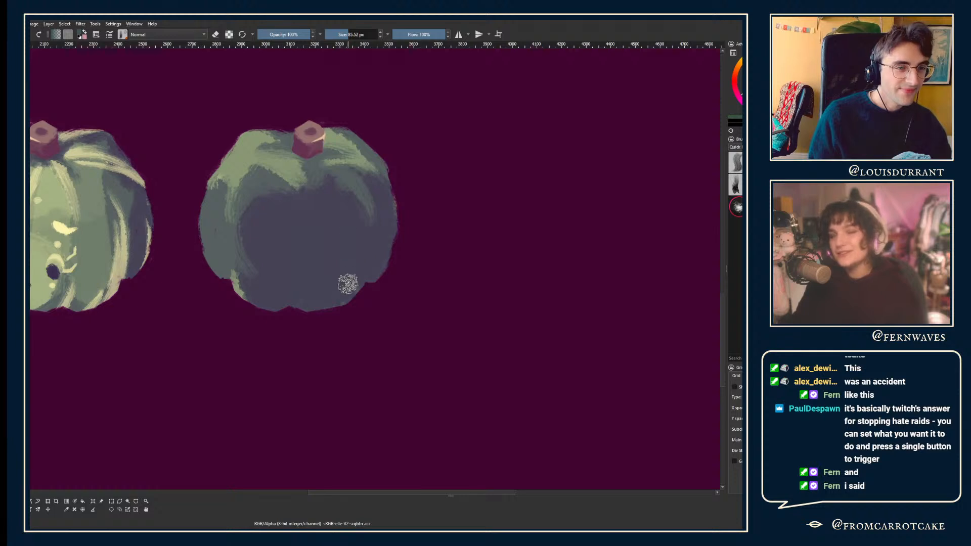
key(e)
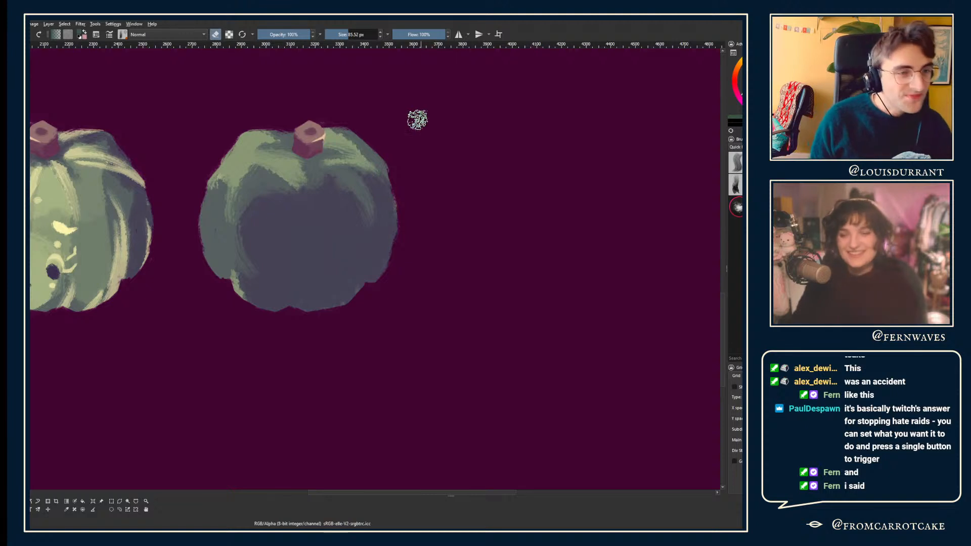
- Paint shadow over the light patch at the copy's lower left and erase a small notch at its bottom centre
drag(172, 126, 234, 138)
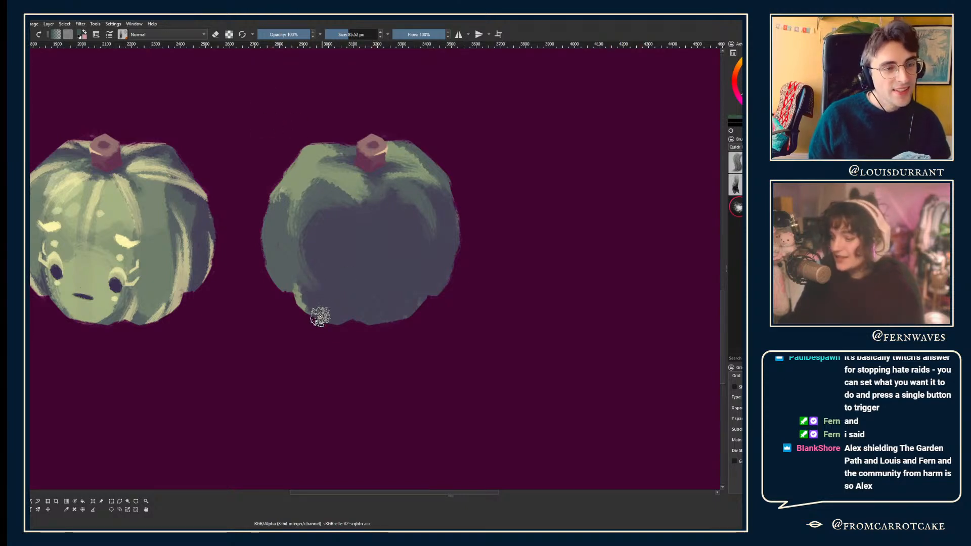
key(e)
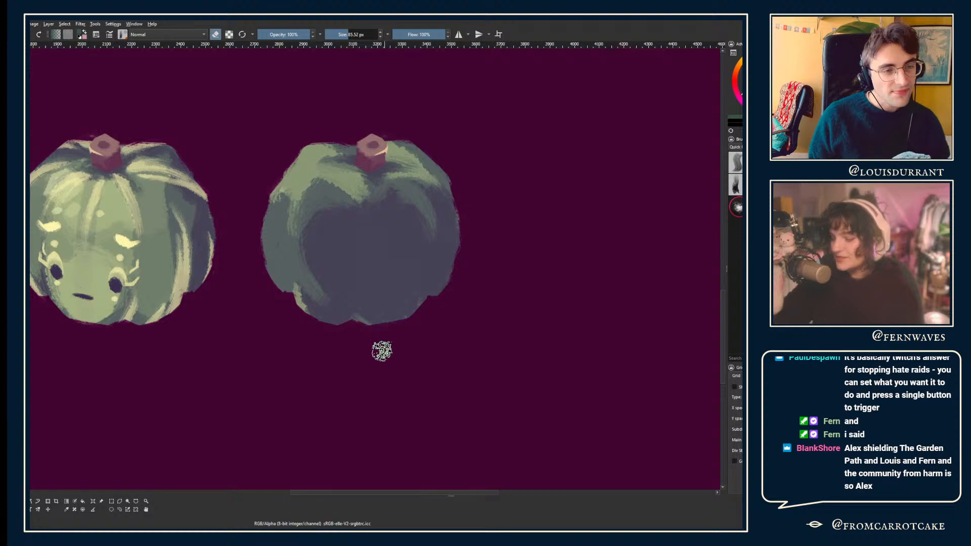
key(minus)
key(m)
key(m)
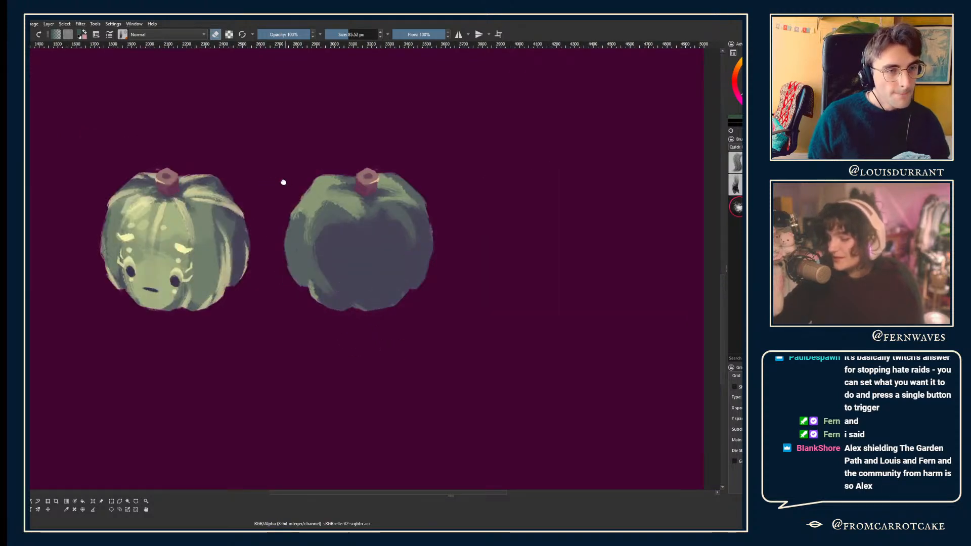
drag(283, 182, 247, 175)
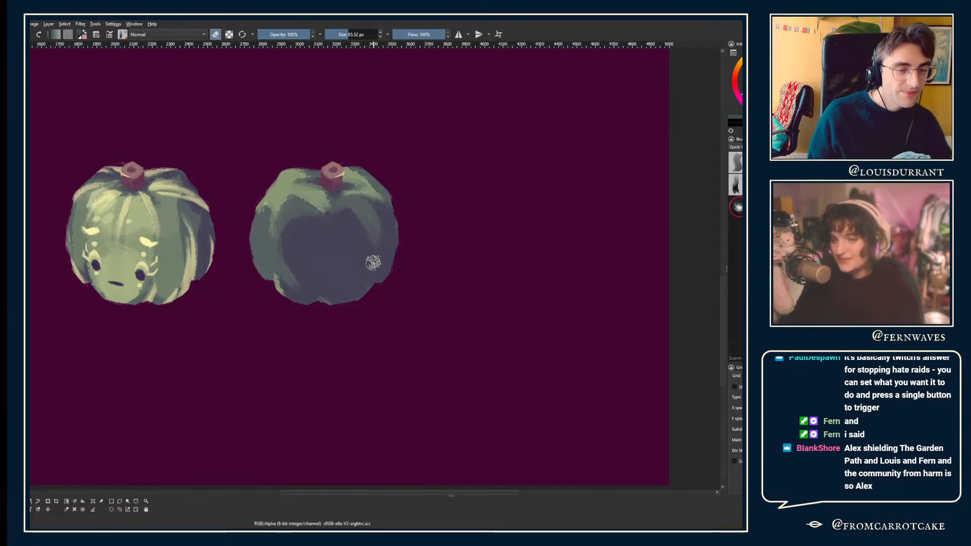
- Erase curved green ribs below the stem and along the shadow's left side, checking the copy in a mirrored view
key(m)
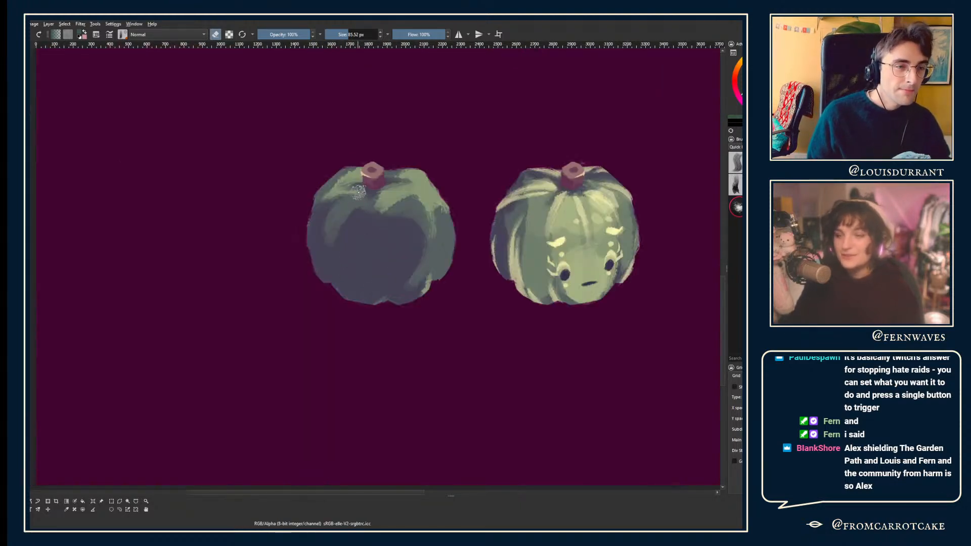
key(m)
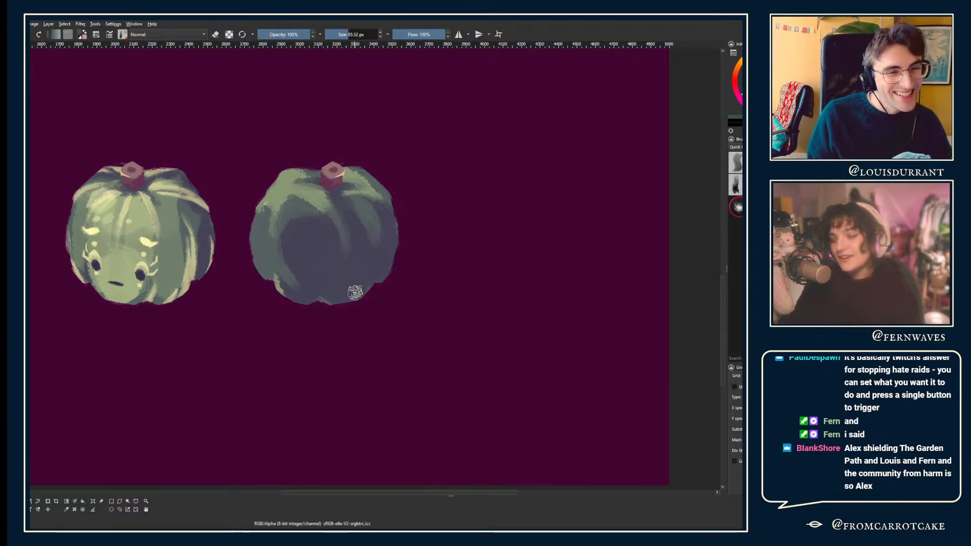
key(e)
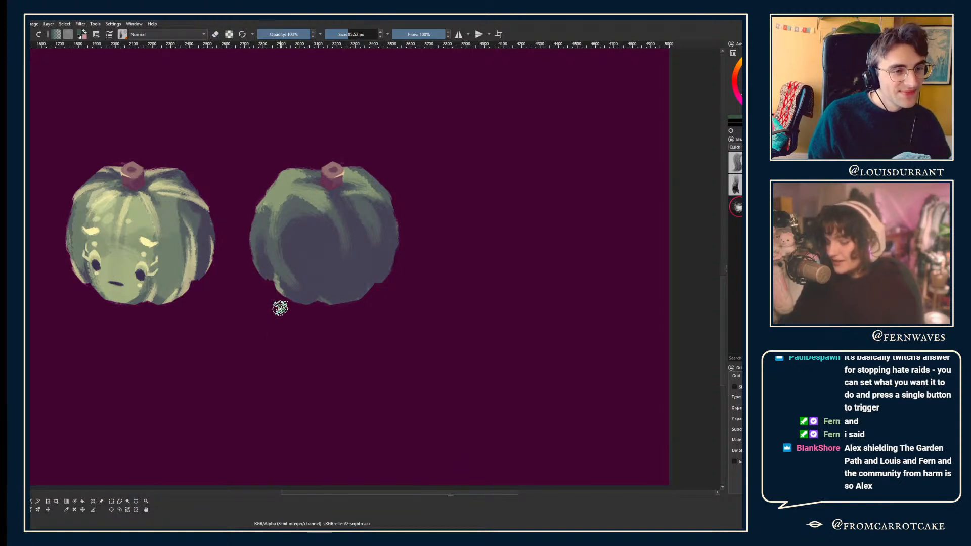
key(minus)
key(m)
key(m)
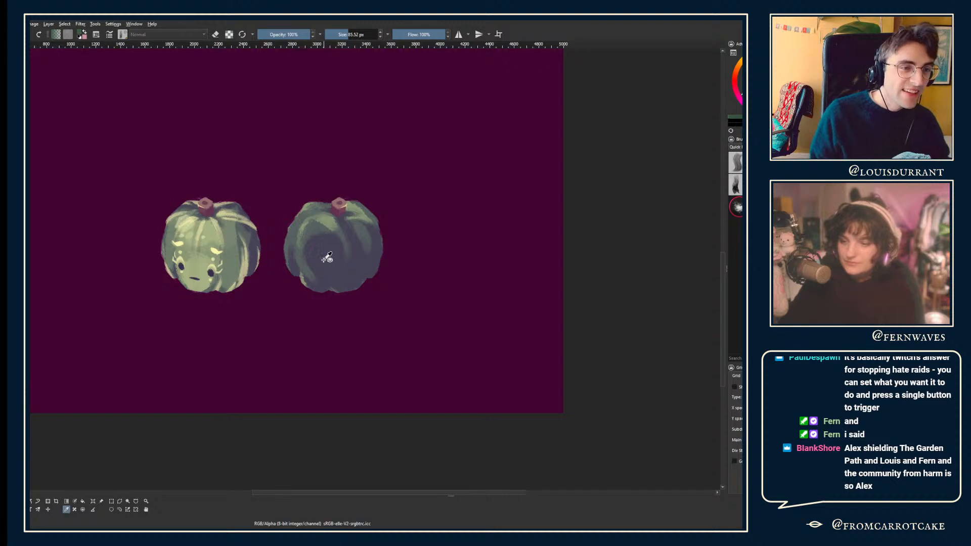
- Erase a green rib curving down from the stem and darken the copy's upper-left edge and left side
key(e)
drag(331, 234, 336, 253)
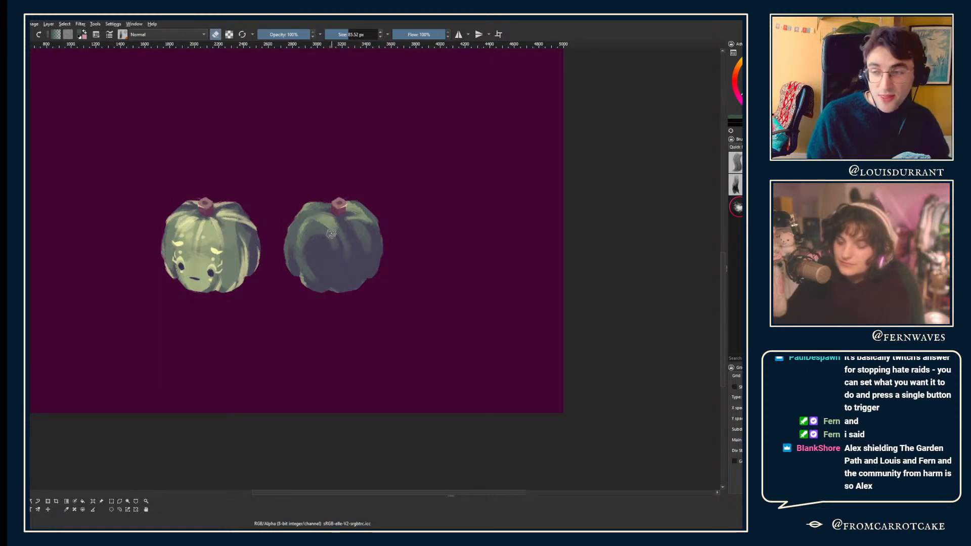
mouse_move(324, 244)
mouse_down()
mouse_move(309, 280)
mouse_move(296, 262)
mouse_up()
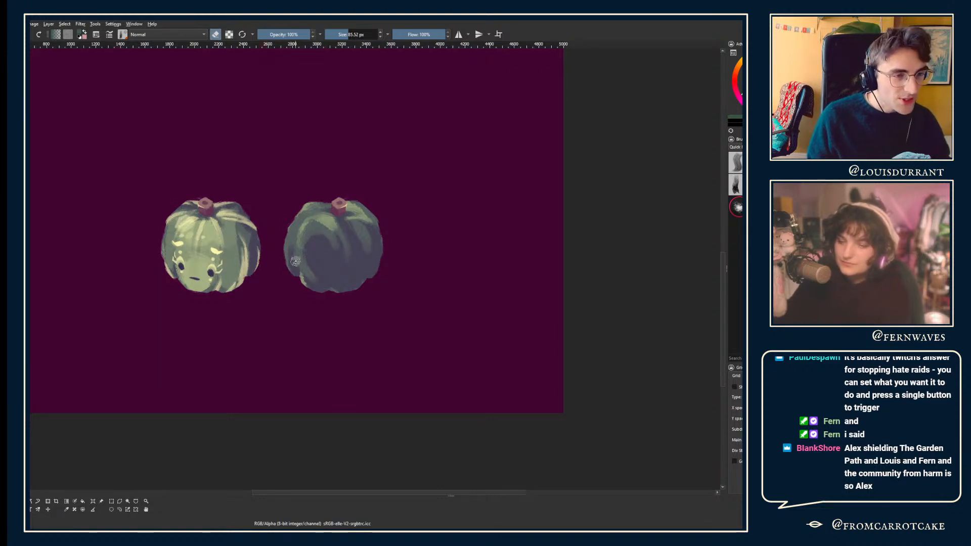
mouse_move(319, 199)
mouse_down()
mouse_move(306, 198)
mouse_move(317, 204)
mouse_move(322, 248)
mouse_move(300, 242)
mouse_up()
key(ctrl+plus)
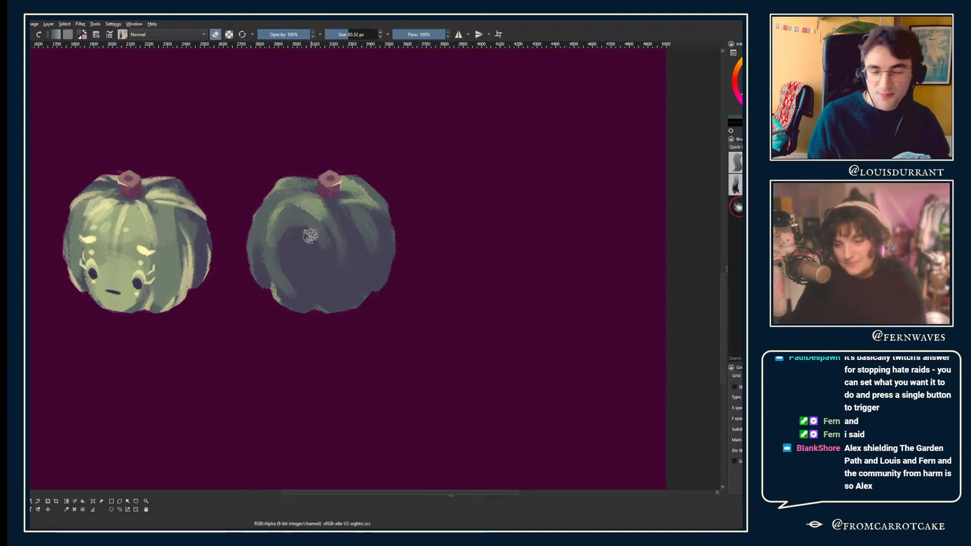
- Sharpen the copy's central ribs and right-side shading by alternately erasing and painting, checking the shapes in a mirrored view
key(minus)
key(m)
key(m)
key(plus)
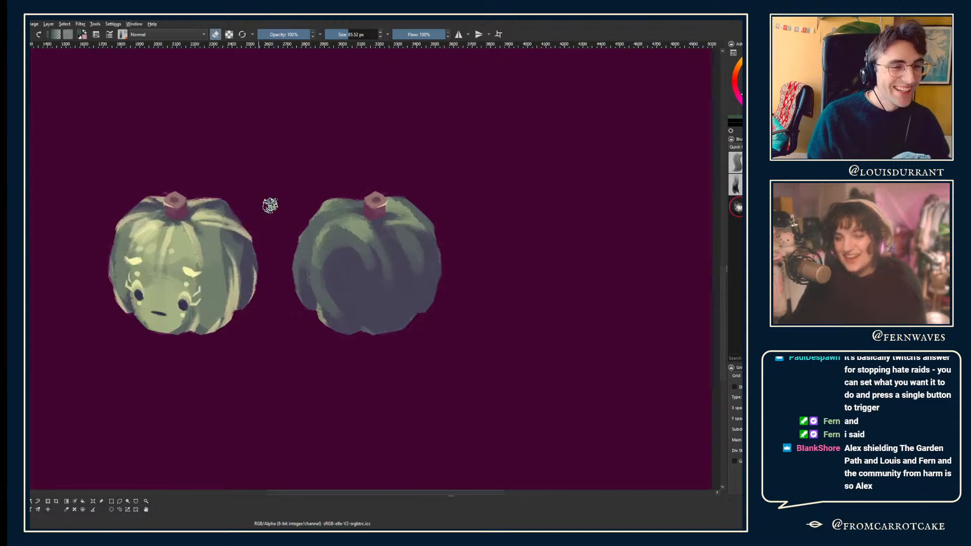
drag(353, 223, 284, 195)
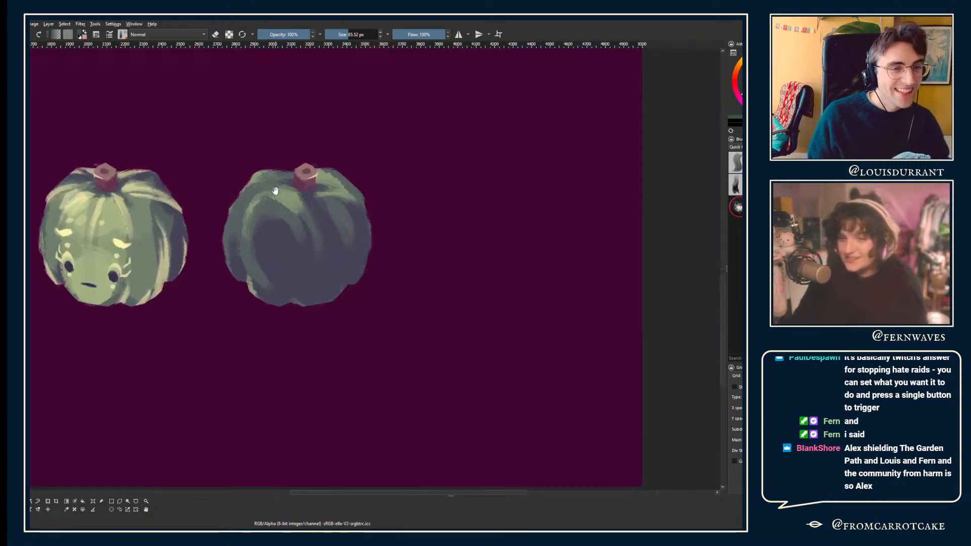
key(e)
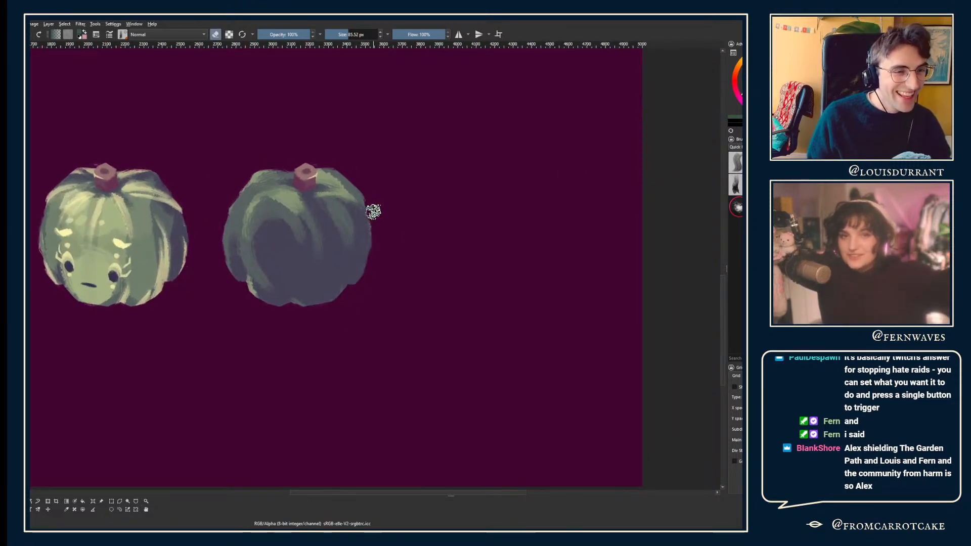
key(e)
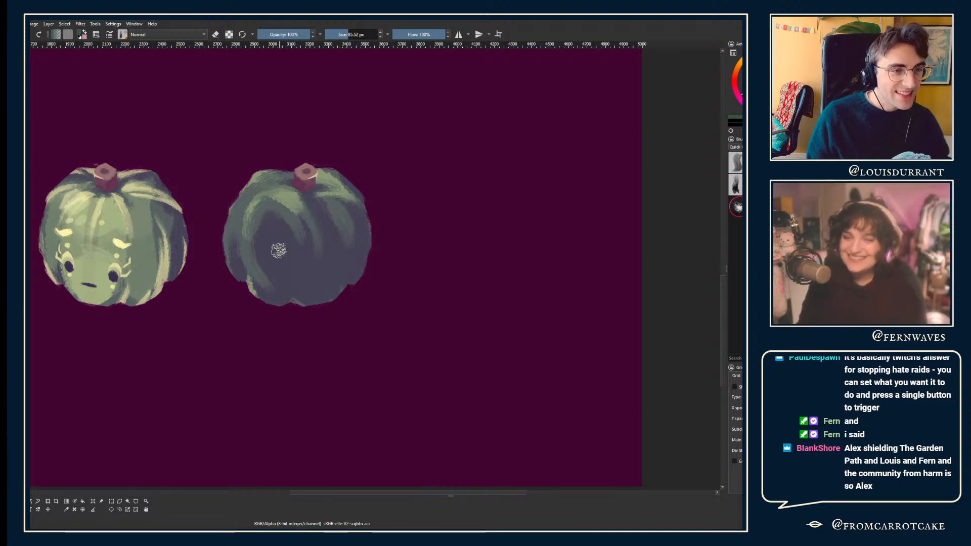
- Compare both pumpkins in a mirrored, zoomed-out view and save the document
key(minus)
key(m)
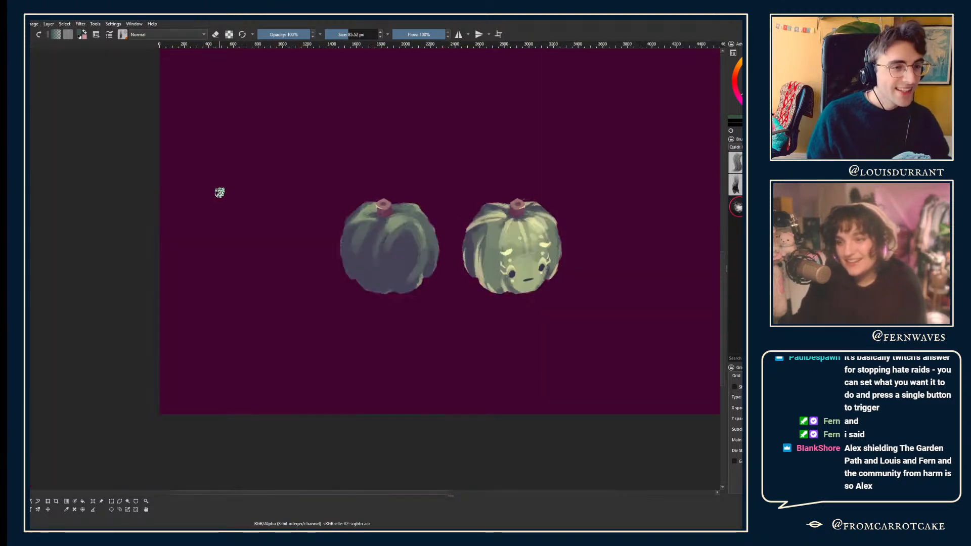
key(m)
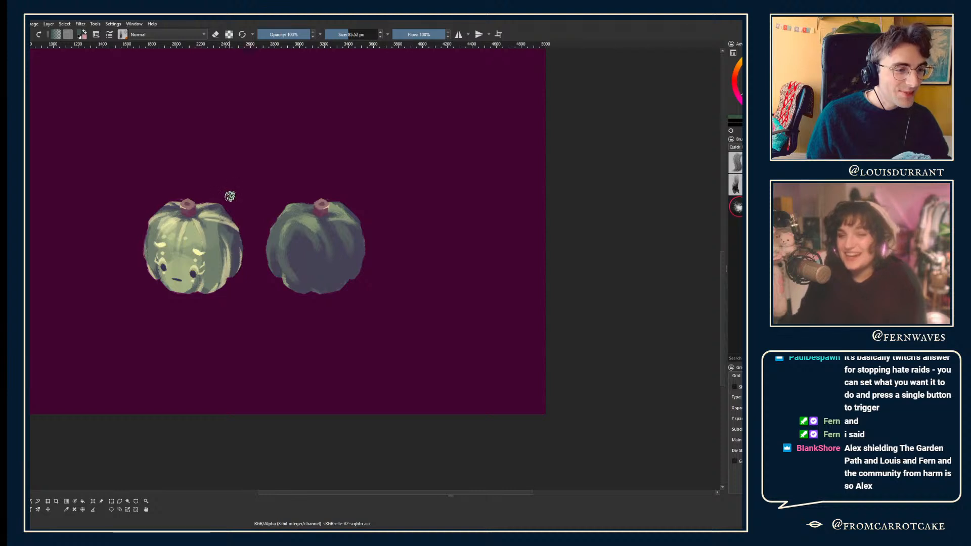
key(ctrl+s)
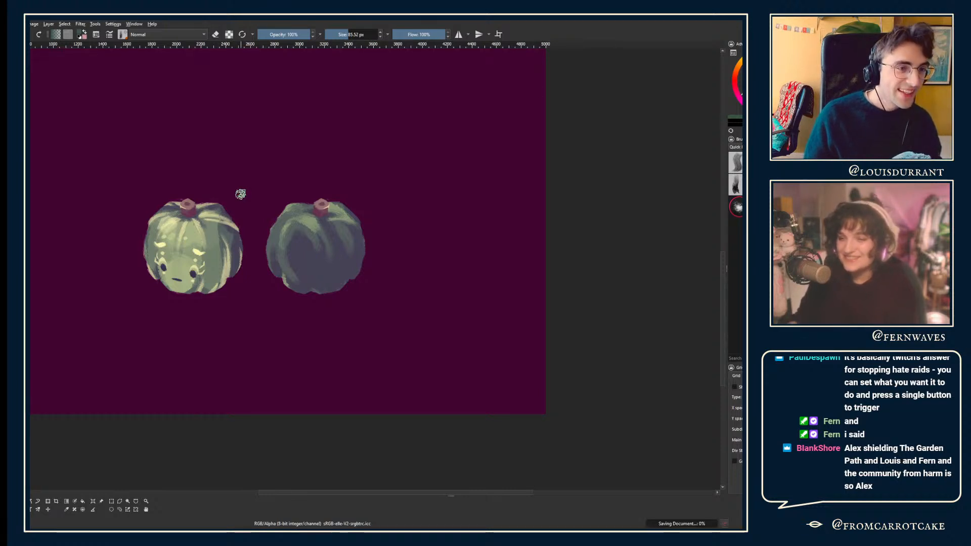
drag(273, 200, 316, 213)
scroll(277, 215, up, 1)
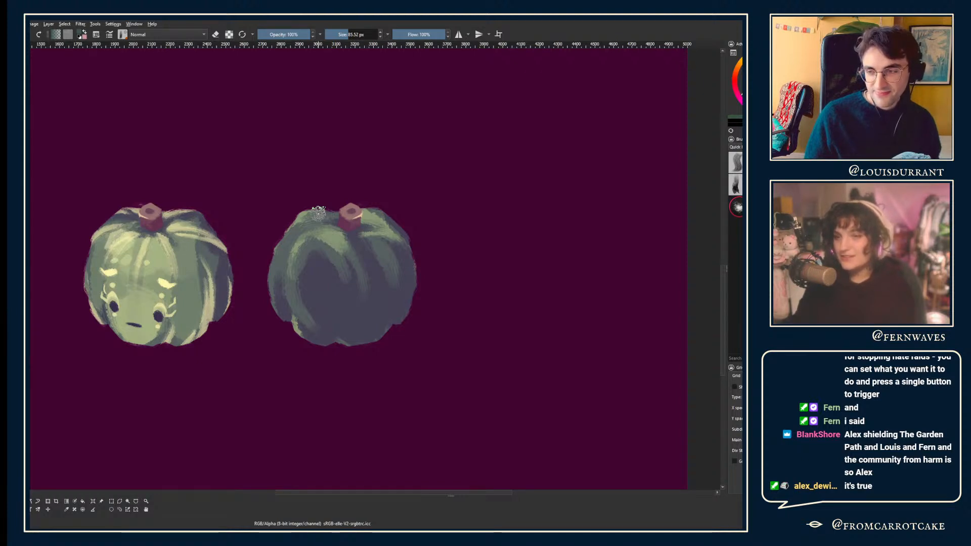
drag(289, 212, 262, 210)
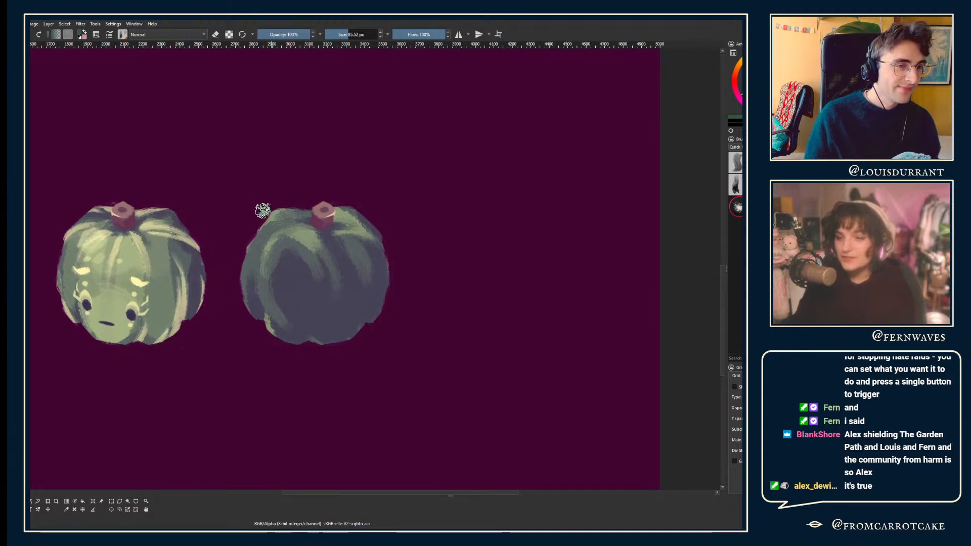
- Bring back the pale rib highlights on the copied pumpkin and soften them by erasing across its upper centre and shaded middle
scroll(263, 210, up, 1)
scroll(262, 211, down, 1)
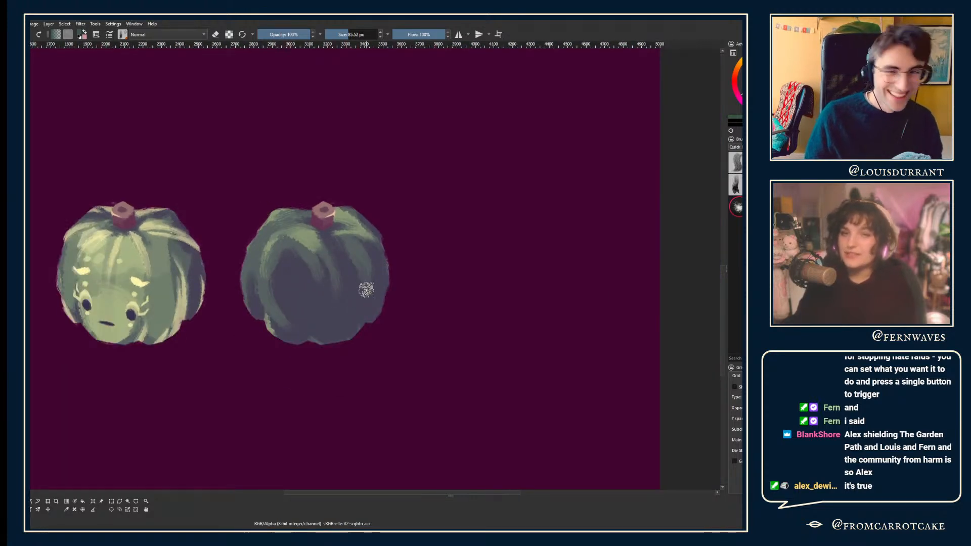
key(ctrl+z)
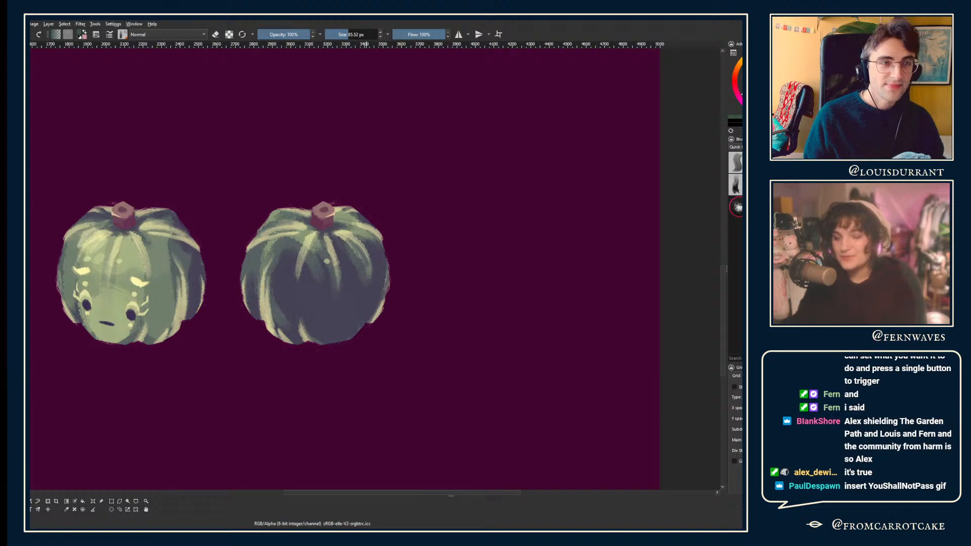
key(e)
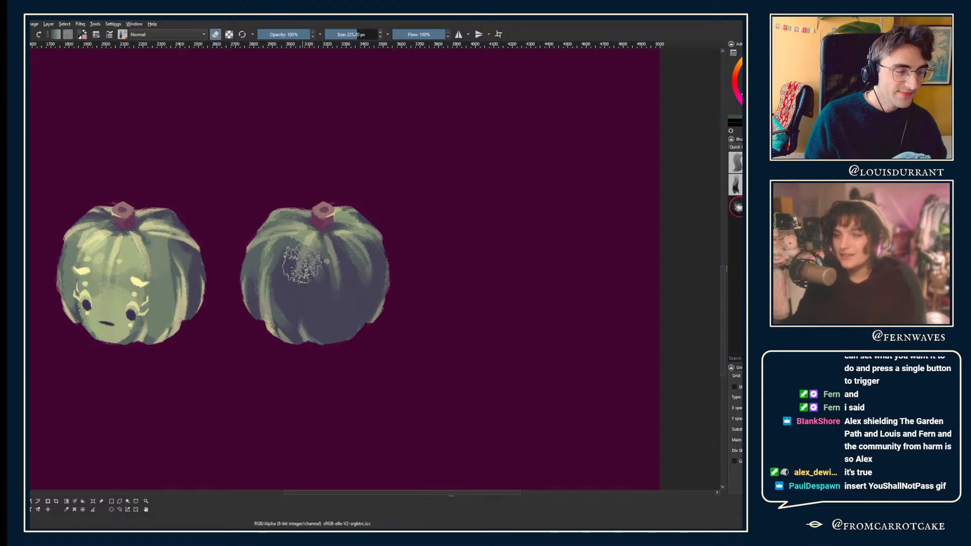
click(348, 34)
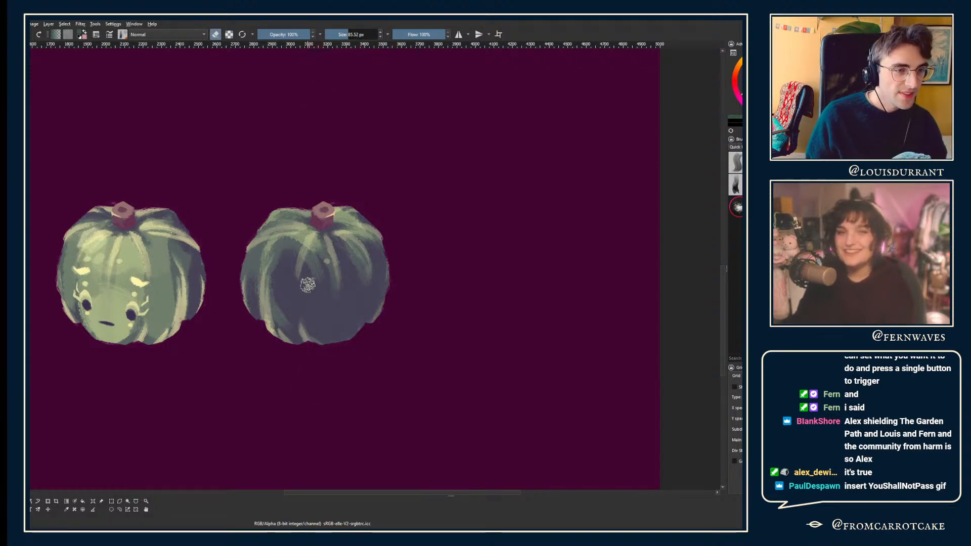
- Compare the two pumpkins in mirrored and zoomed-out views
key(m)
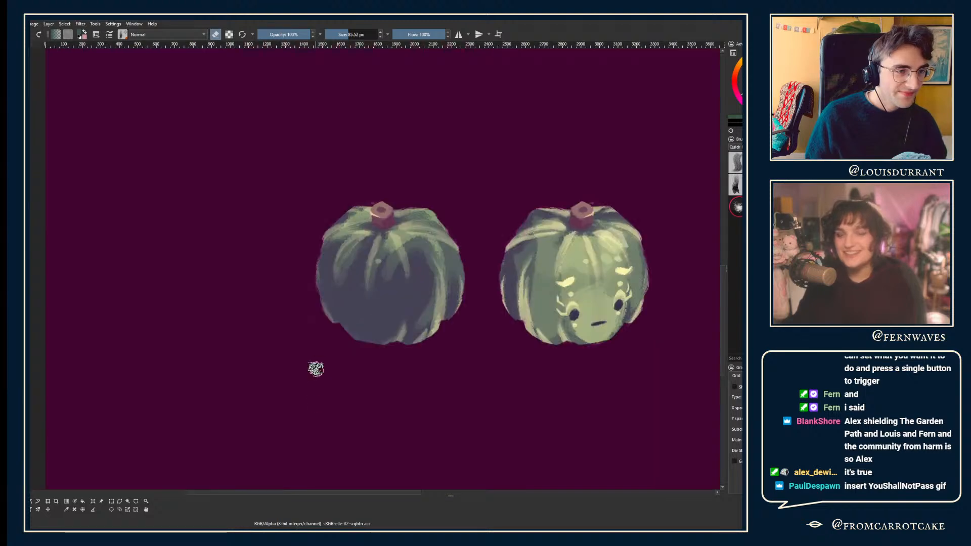
key(m)
key(minus)
key(minus)
key(m)
key(m)
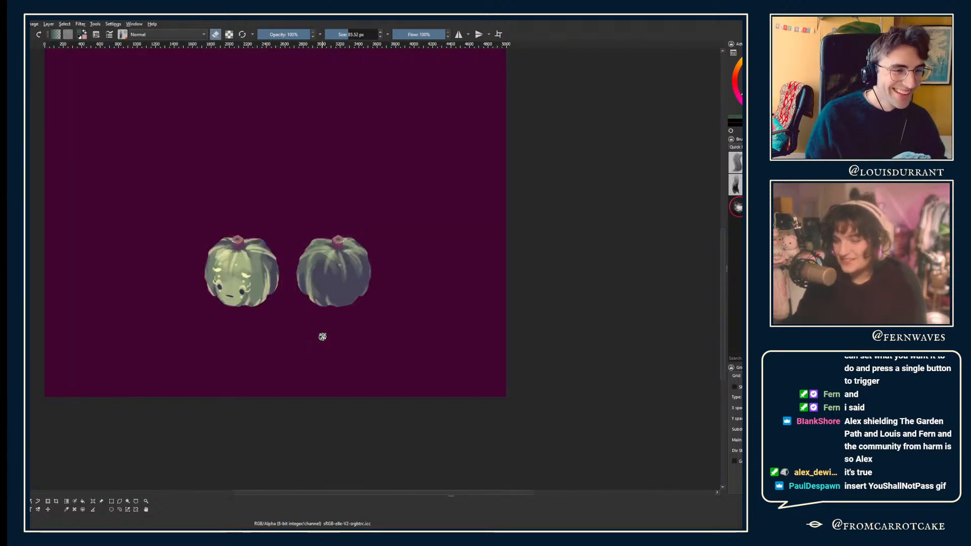
key(plus)
key(plus)
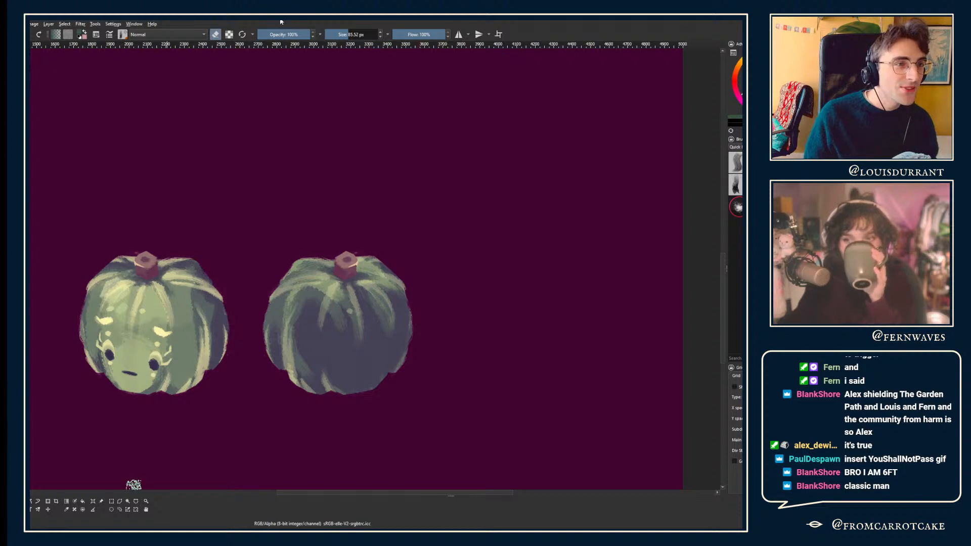
- Save the pumpkin document and compare the copy with and without its last change
scroll(255, 169, up, 1)
drag(256, 169, 221, 107)
scroll(223, 108, down, 1)
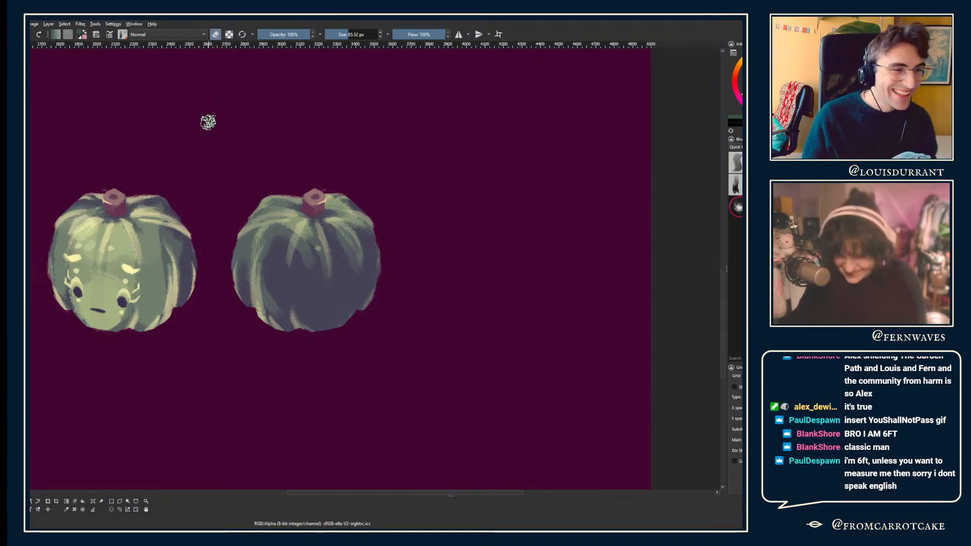
drag(208, 122, 249, 125)
mouse_move(271, 188)
mouse_down()
mouse_move(311, 189)
mouse_move(162, 199)
mouse_up()
key(ctrl+s)
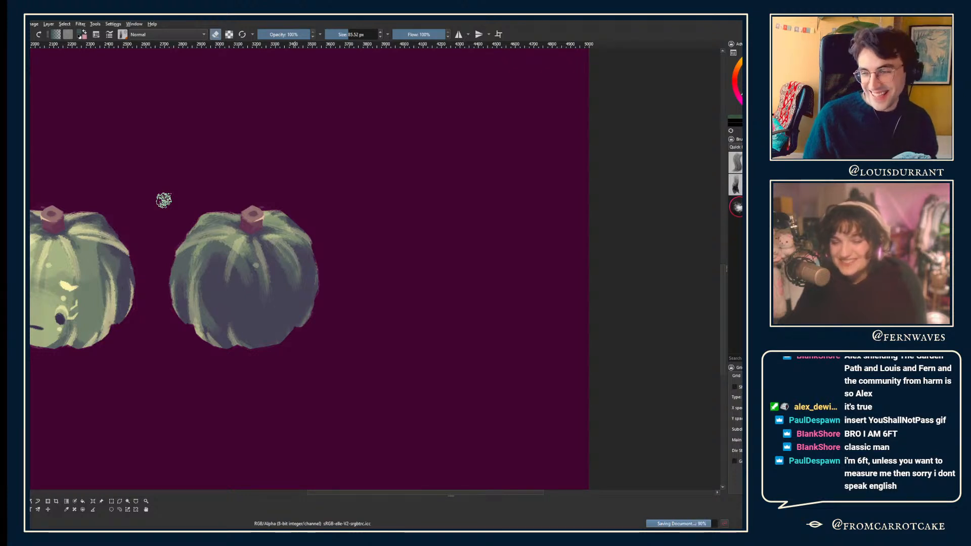
drag(164, 200, 190, 204)
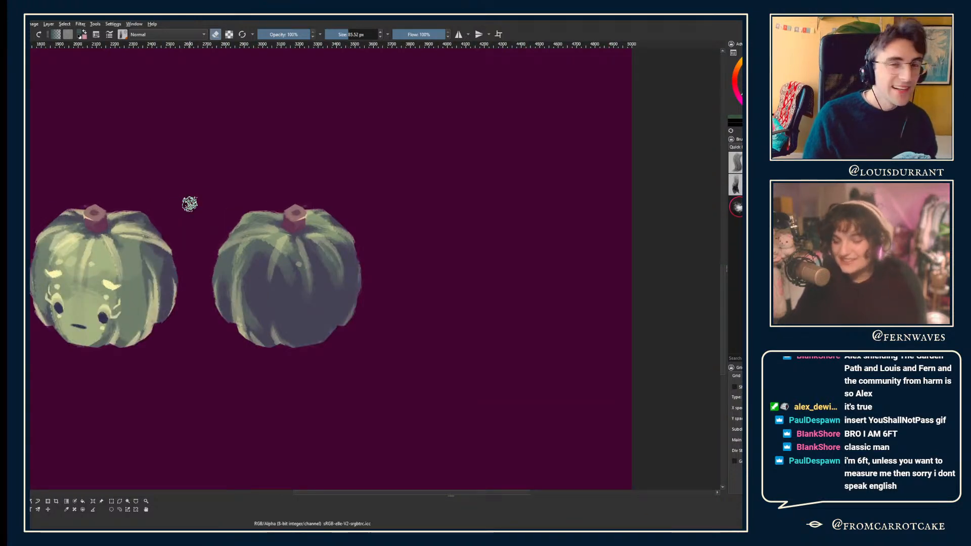
key(ctrl+z)
key(ctrl+shift+z)
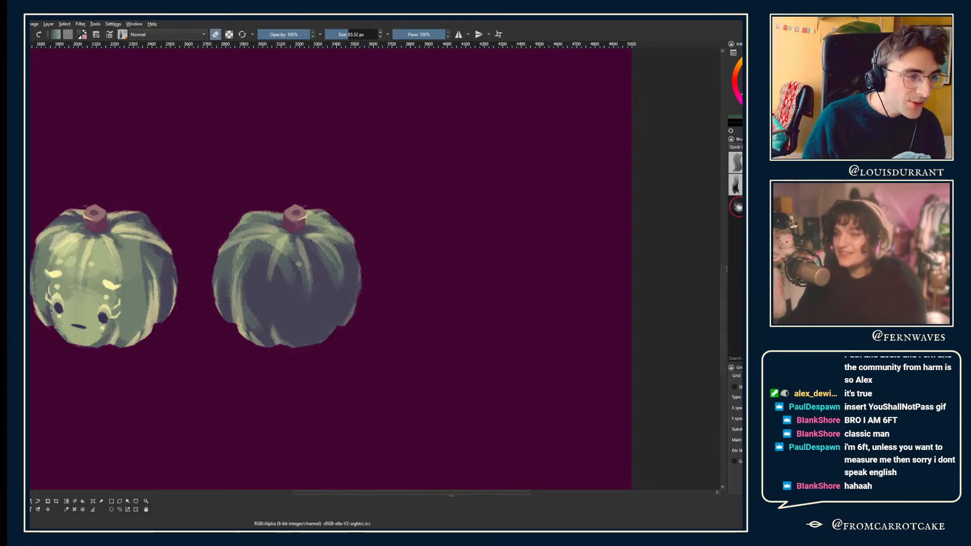
- Review the copied pumpkin up close and switch to the open document with the tomato character
drag(427, 120, 457, 110)
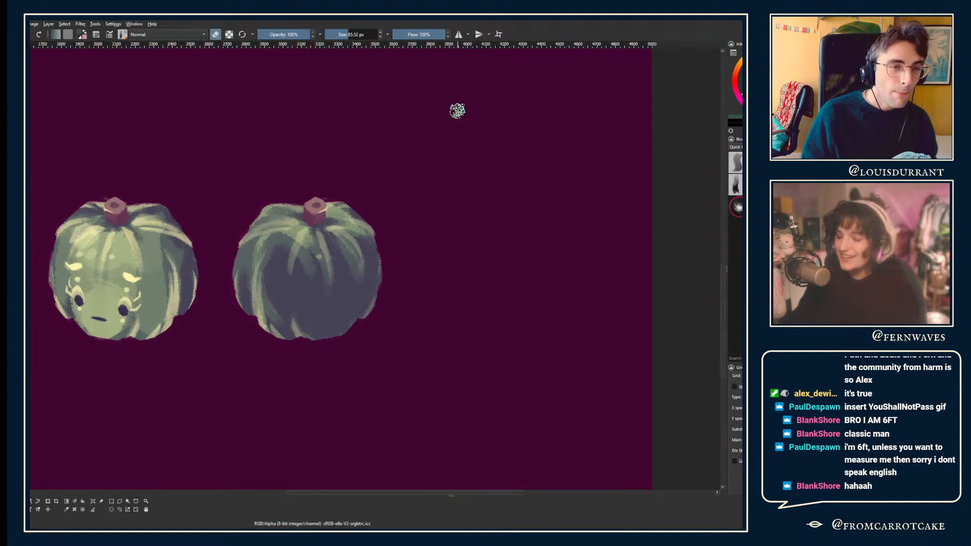
scroll(316, 180, up, 2)
mouse_move(317, 182)
mouse_down()
mouse_move(344, 177)
mouse_move(270, 180)
mouse_move(305, 178)
mouse_up()
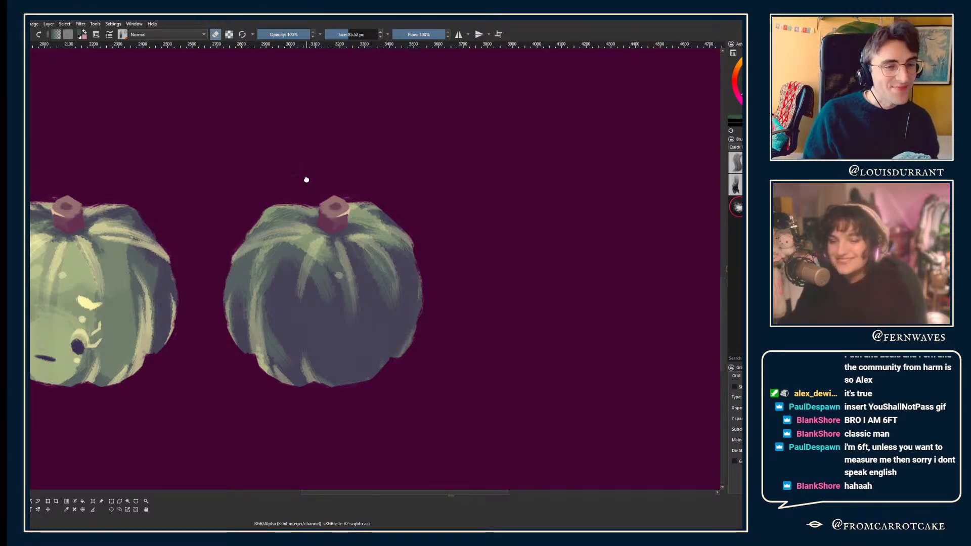
scroll(305, 181, down, 2)
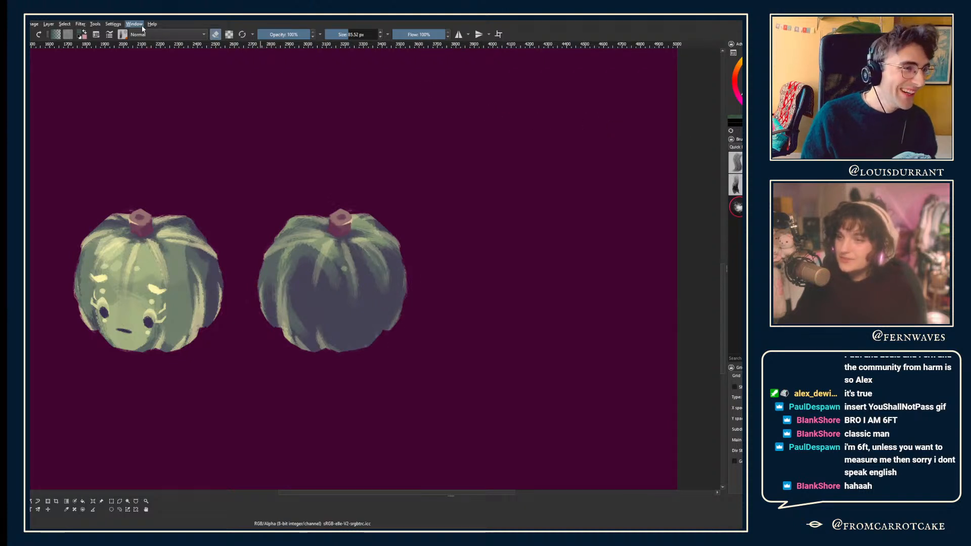
click(164, 110)
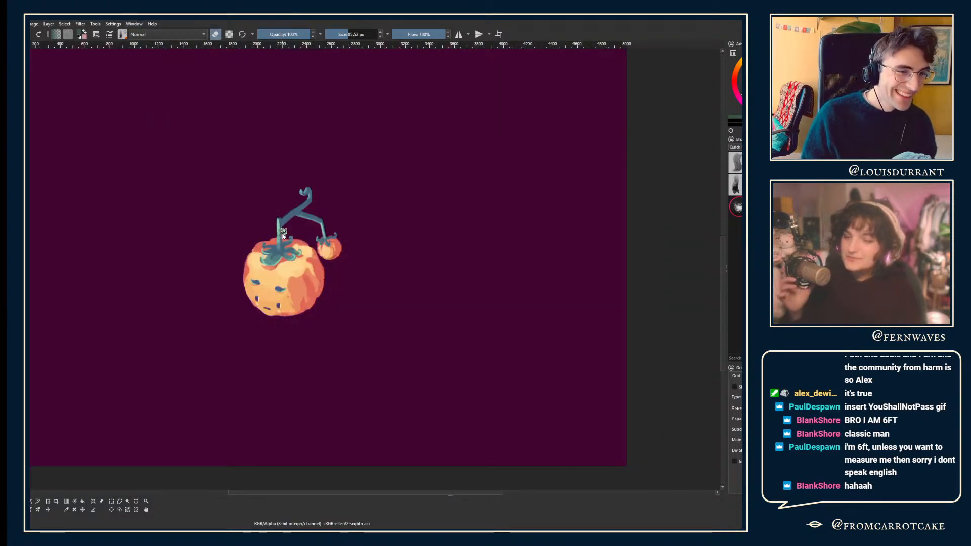
- Examine the tomato character's stem, shading and face, including in a mirrored view
scroll(283, 230, up, 3)
drag(314, 238, 282, 185)
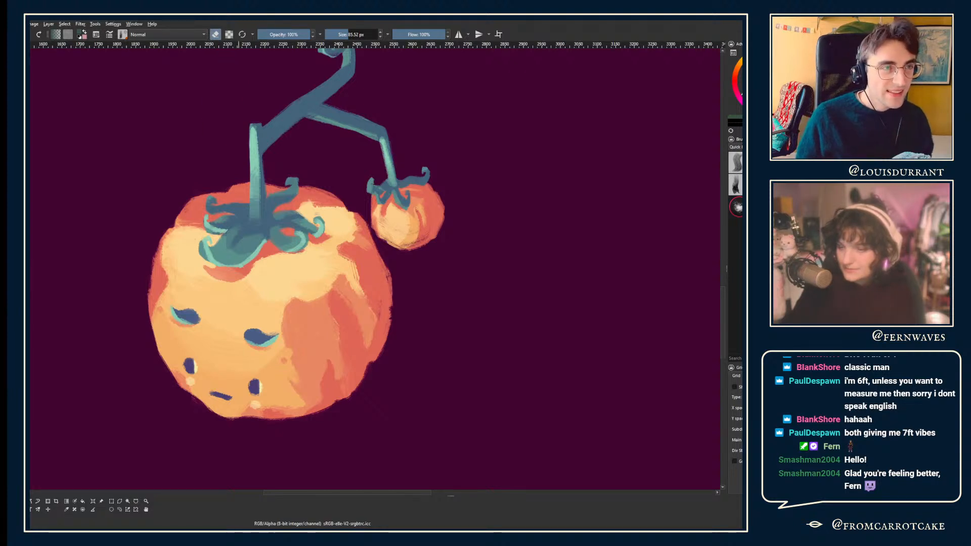
scroll(235, 53, down, 3)
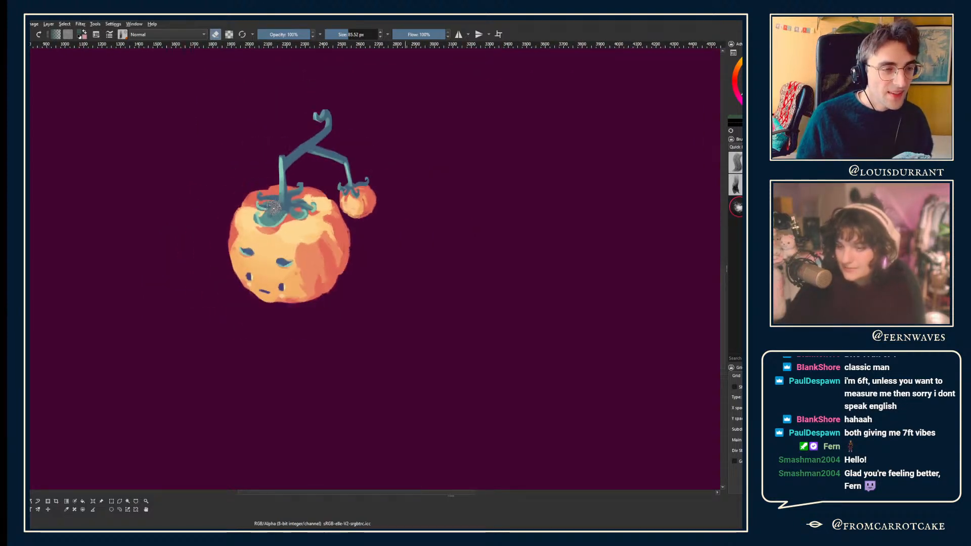
scroll(273, 207, down, 1)
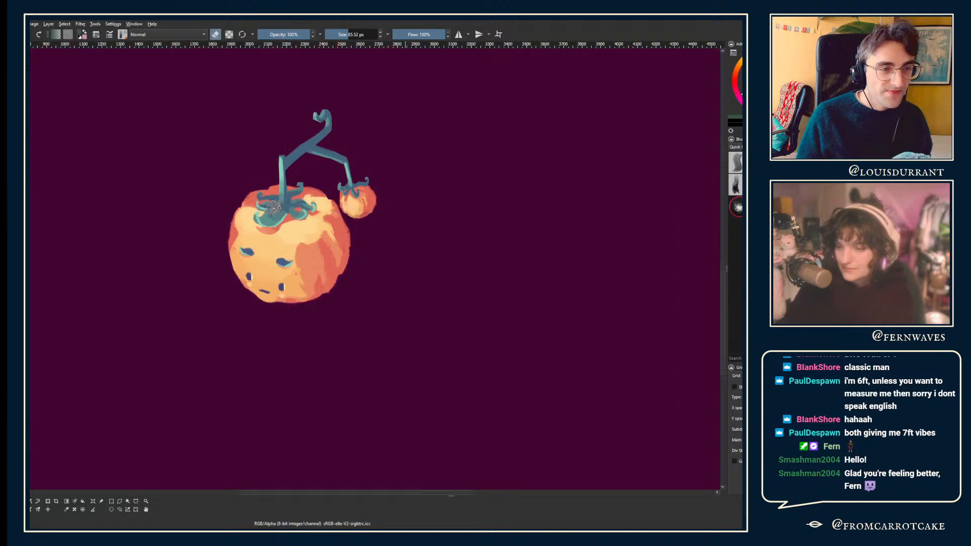
scroll(273, 207, up, 1)
key(m)
key(m)
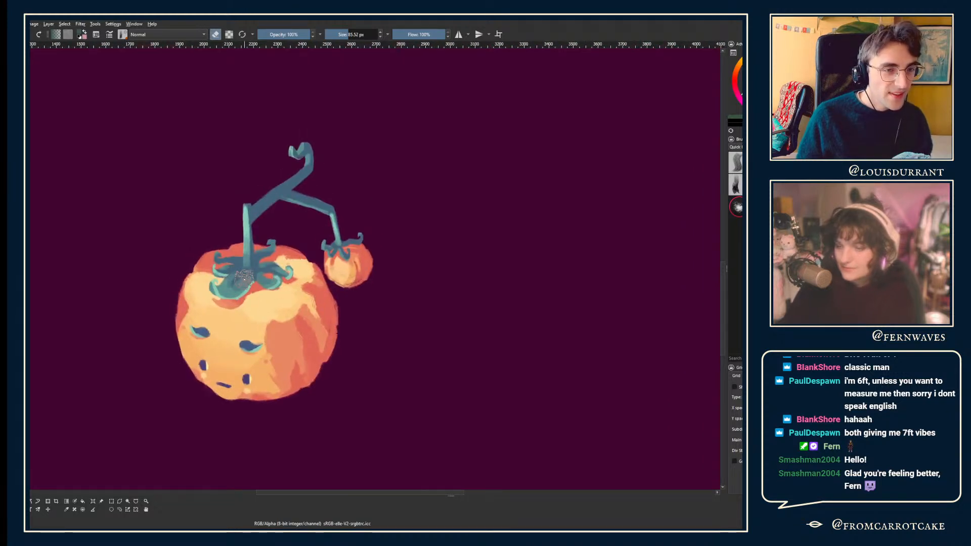
drag(287, 261, 321, 252)
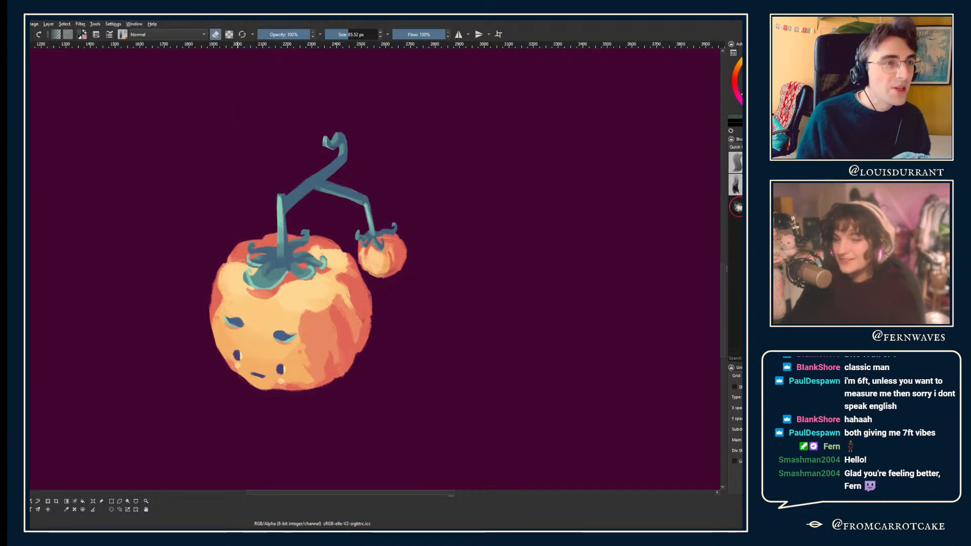
drag(201, 234, 223, 136)
scroll(180, 174, up, 5)
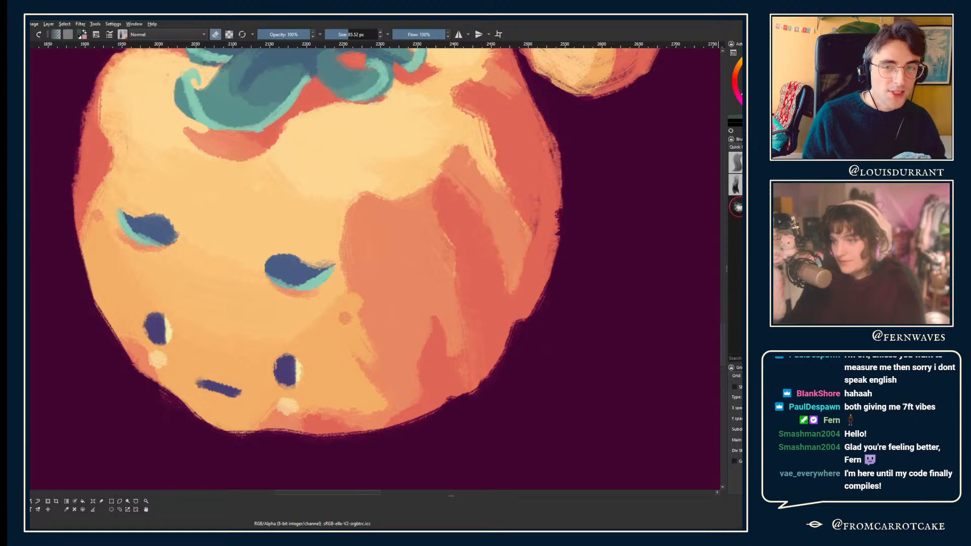
- Sample the dark purple of the tomato's eye as the brush colour, and hide and show the eyes
key(p)
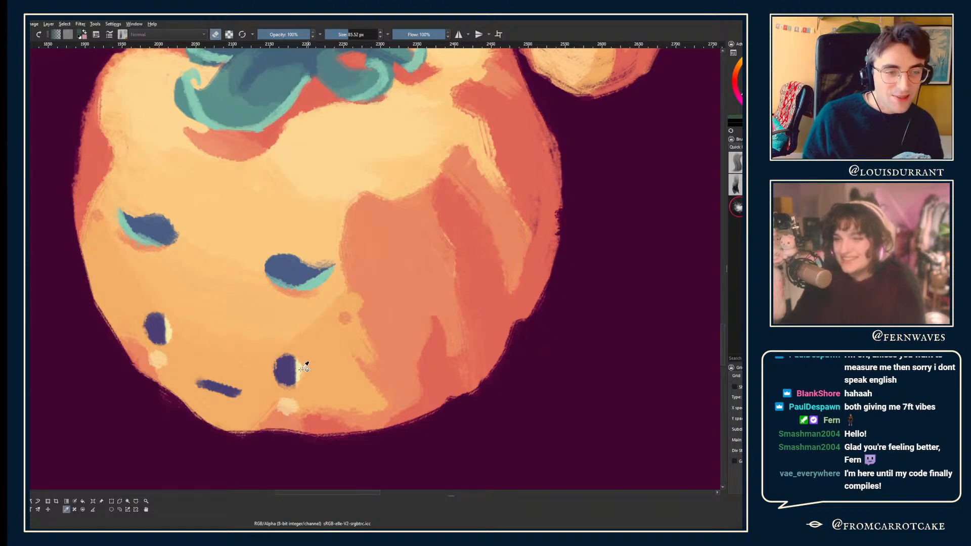
click(290, 374)
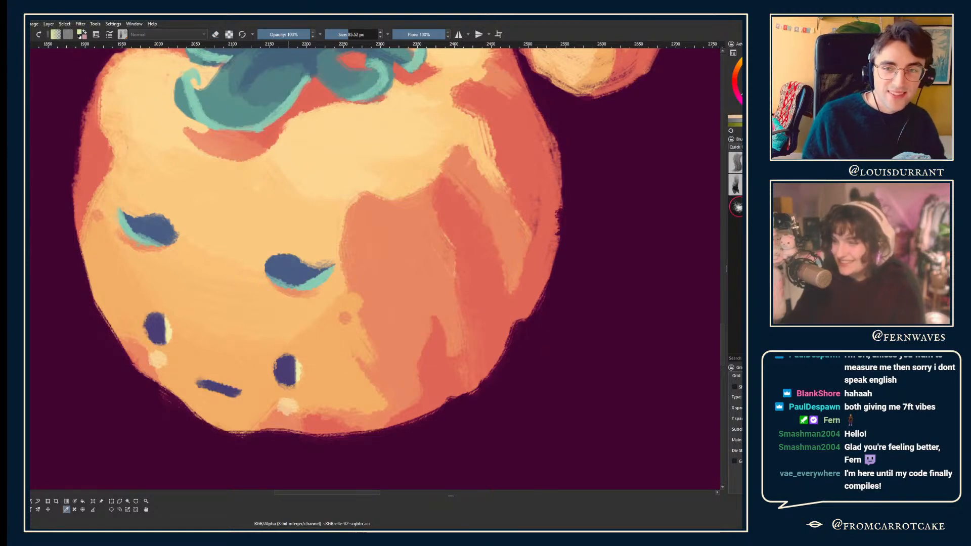
click(286, 369)
key(ctrl+z)
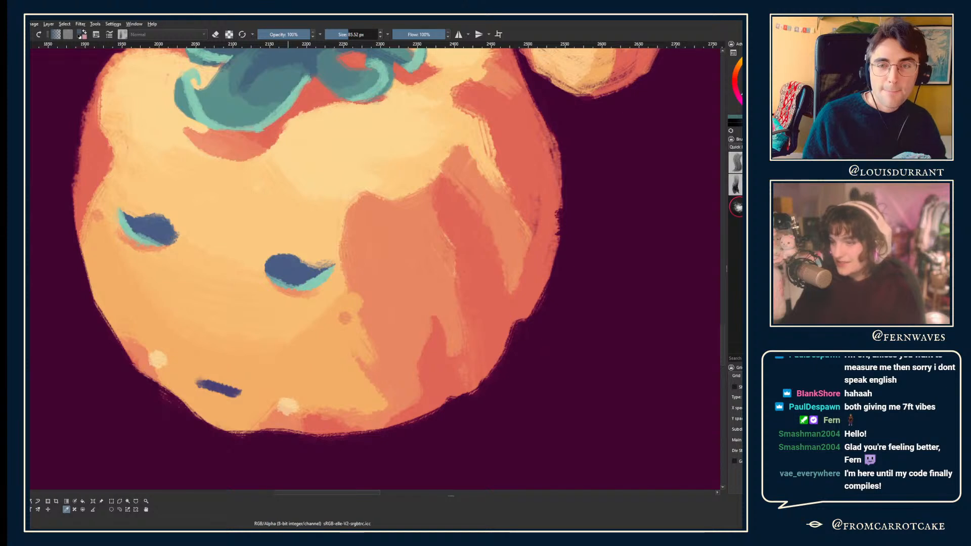
drag(330, 195, 368, 164)
key(ctrl+shift+z)
key(ctrl+shift+z)
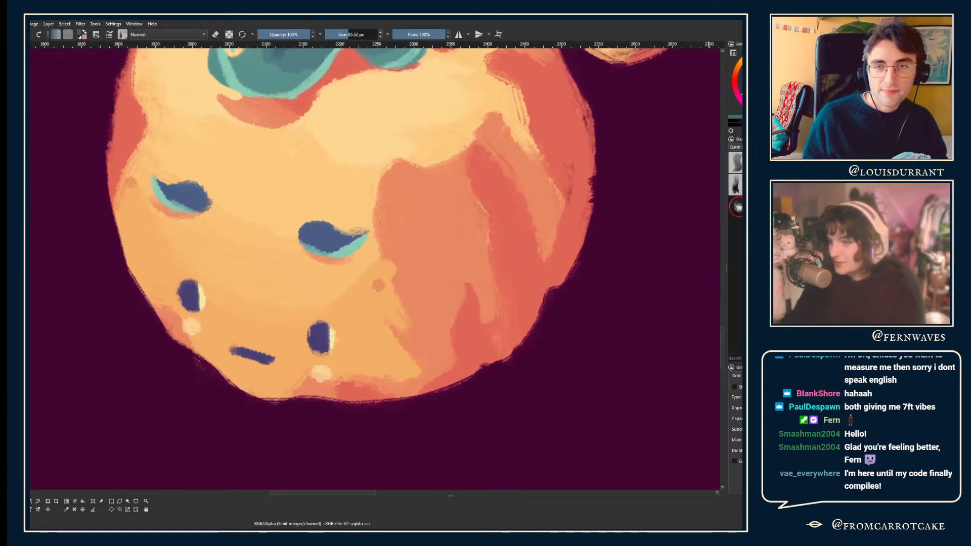
- Fade the tomato's existing eyes, reduce the brush to about 20 px and paint a rounder purple outline over the right eye
scroll(329, 344, up, 1)
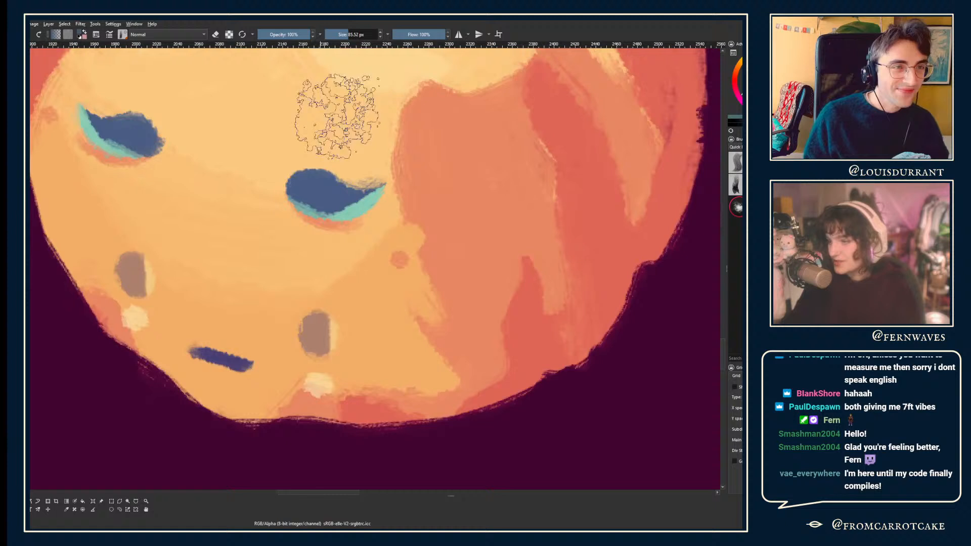
click(342, 34)
drag(336, 323, 334, 285)
click(339, 34)
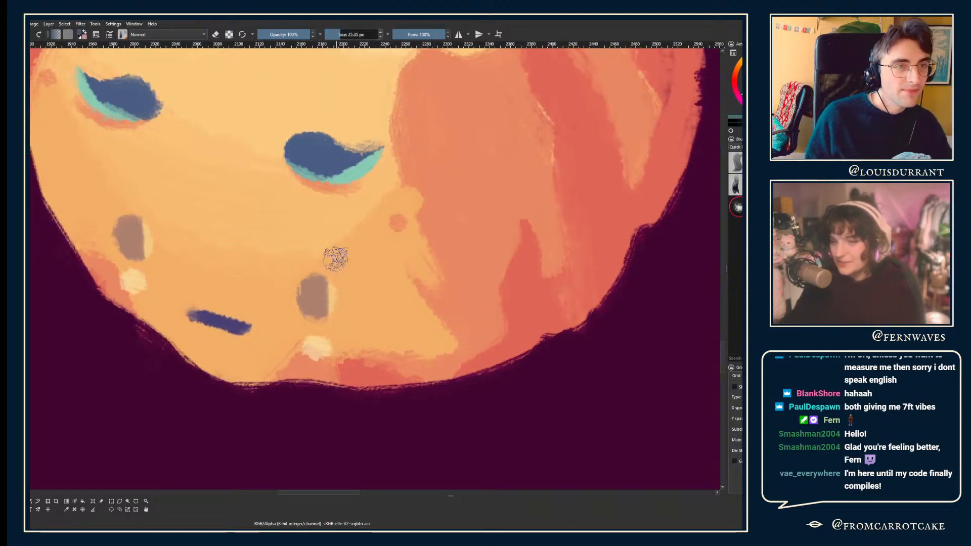
click(337, 34)
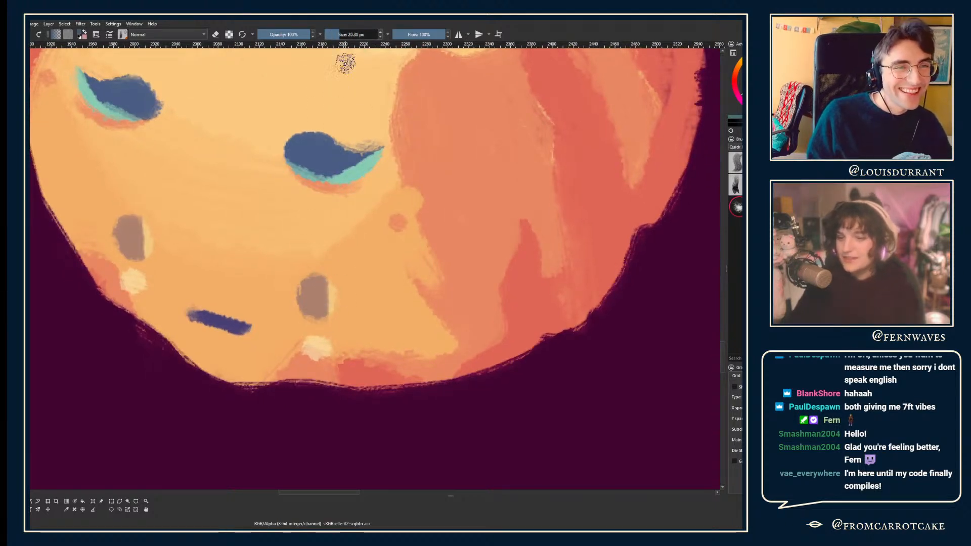
mouse_move(296, 297)
mouse_down()
mouse_move(303, 309)
mouse_move(332, 297)
mouse_move(304, 312)
mouse_move(316, 314)
mouse_move(331, 299)
mouse_move(302, 310)
mouse_move(331, 299)
mouse_move(324, 293)
mouse_up()
key(ctrl+z)
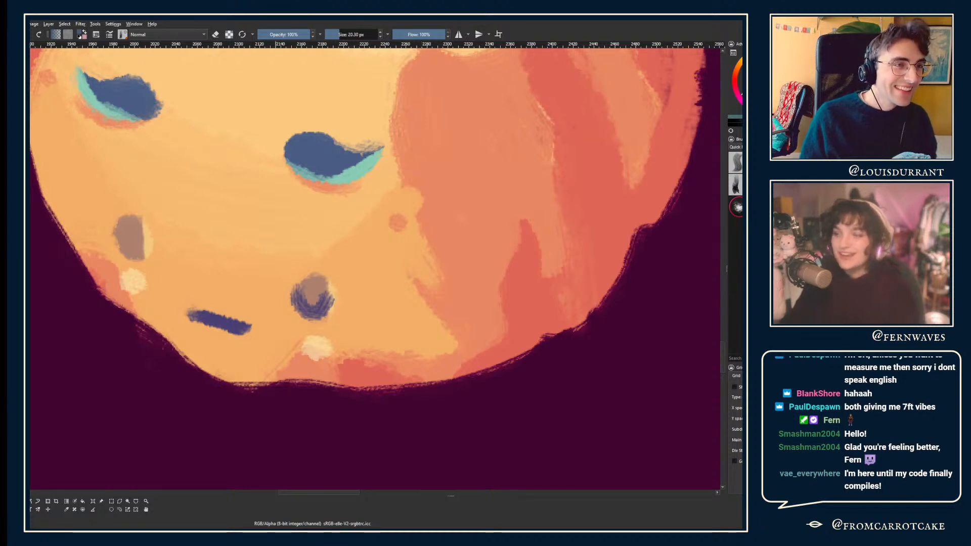
- View the Scabbajack book cover image above the tomato's stem up close and delete it from the canvas
scroll(257, 119, down, 3)
drag(256, 119, 268, 222)
scroll(268, 223, down, 1)
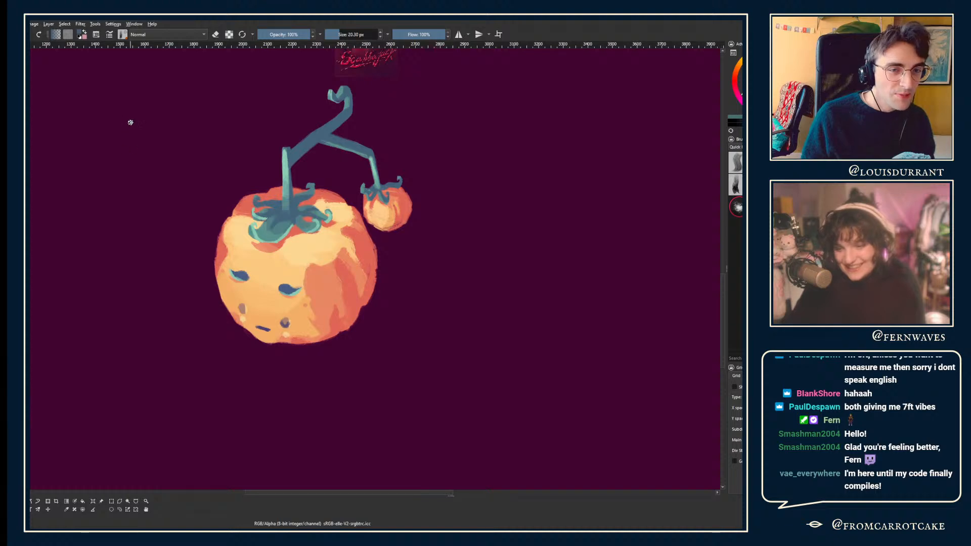
scroll(131, 122, up, 5)
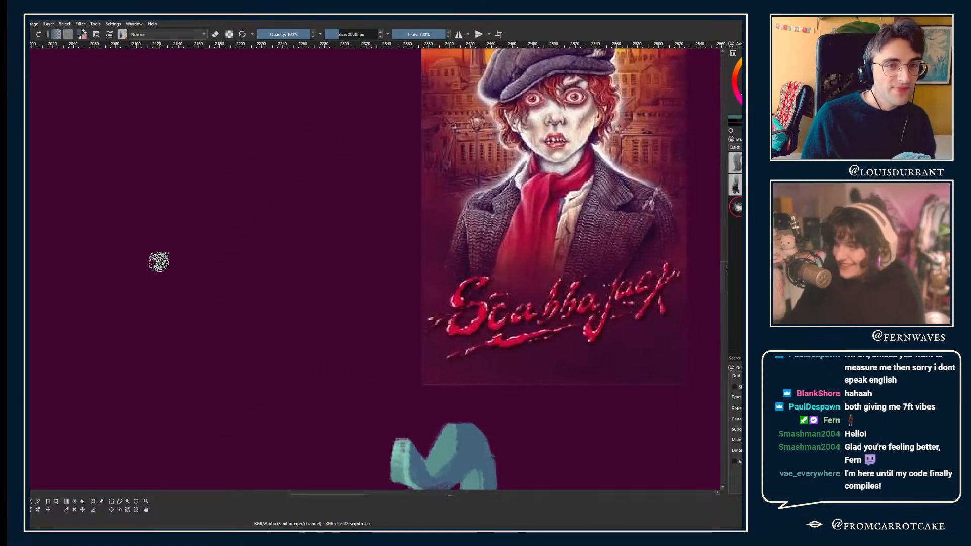
drag(218, 232, 41, 320)
scroll(144, 312, up, 1)
scroll(73, 320, down, 1)
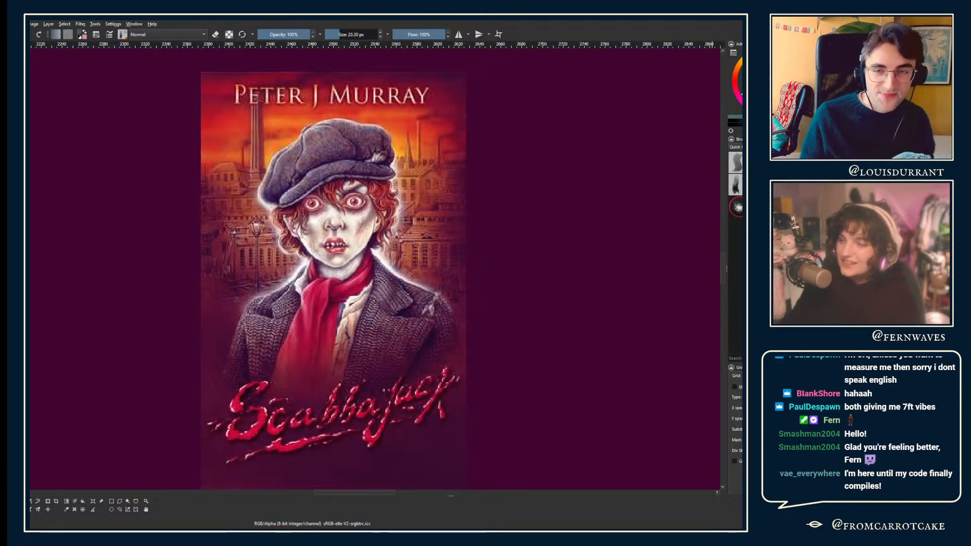
key(Delete)
- Paint a purple crescent along the lower edge of the tomato's faded right eye and trim it with the eraser
scroll(379, 286, down, 5)
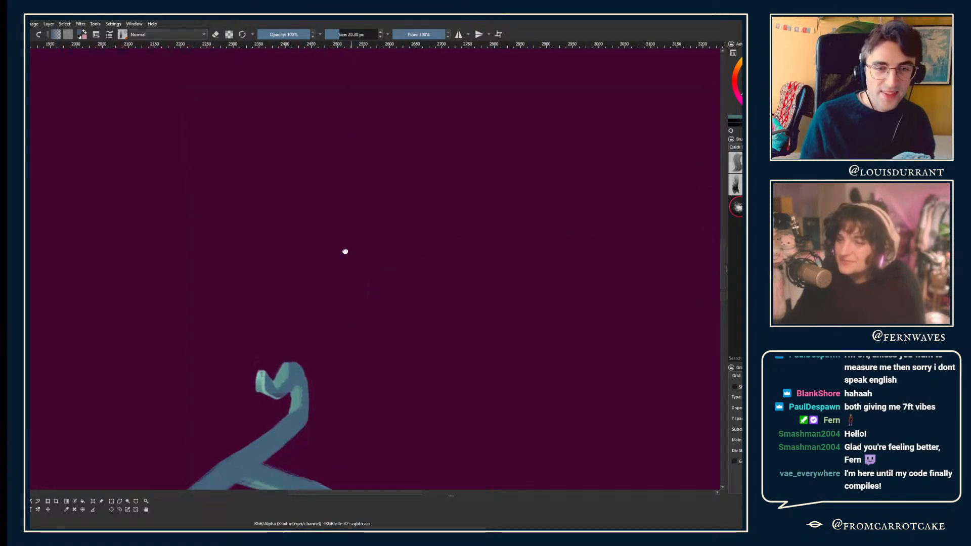
scroll(316, 195, down, 3)
scroll(316, 195, down, 2)
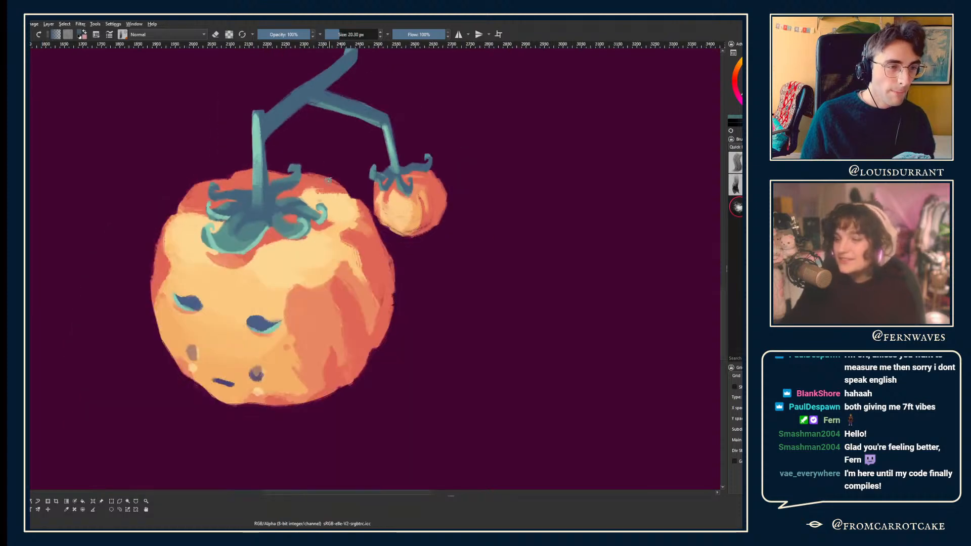
scroll(269, 288, up, 4)
drag(270, 288, 298, 243)
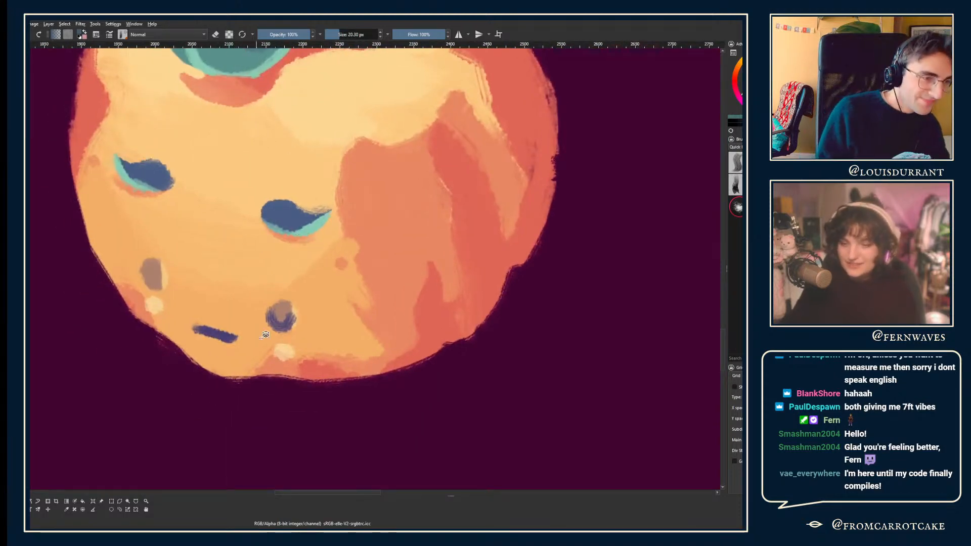
drag(243, 299, 290, 292)
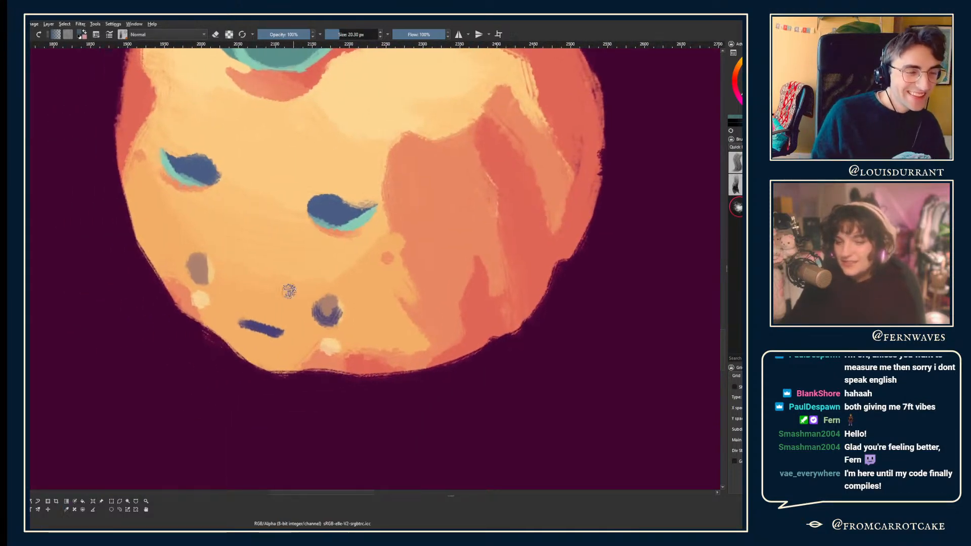
key(plus)
mouse_move(303, 326)
mouse_down()
mouse_move(331, 327)
mouse_move(301, 329)
mouse_move(324, 342)
mouse_move(331, 328)
mouse_move(313, 343)
mouse_move(304, 324)
mouse_move(314, 333)
mouse_move(326, 318)
mouse_move(309, 307)
mouse_move(304, 322)
mouse_move(327, 325)
mouse_move(311, 321)
mouse_move(304, 339)
mouse_move(304, 320)
mouse_move(303, 332)
mouse_move(292, 324)
mouse_move(293, 347)
mouse_up()
key(e)
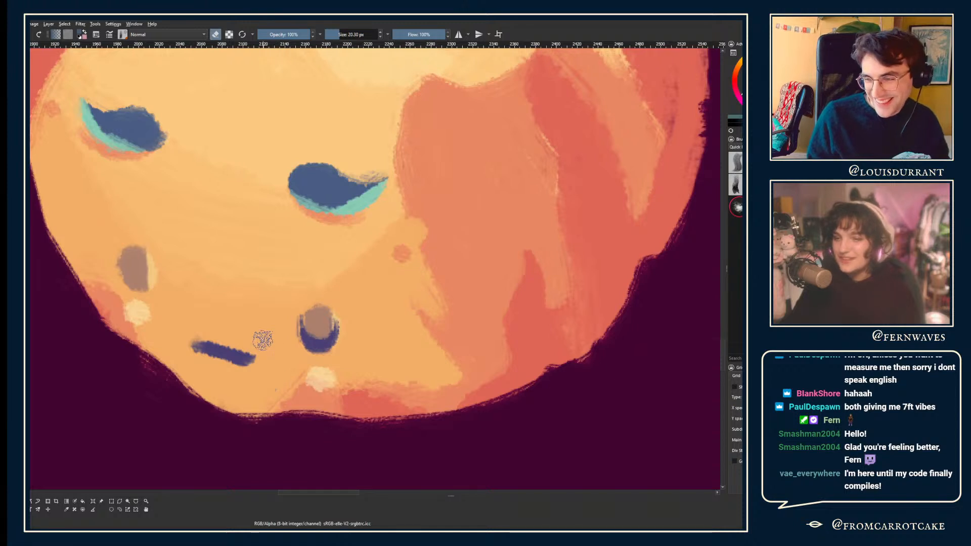
- Paint a matching purple crescent around the lower edge of the faded left eye and clean up its outline with the eraser
mouse_move(189, 255)
mouse_down()
mouse_move(259, 266)
mouse_move(250, 298)
mouse_move(255, 283)
mouse_move(229, 290)
mouse_move(254, 276)
mouse_move(233, 282)
mouse_move(250, 267)
mouse_move(230, 270)
mouse_move(228, 279)
mouse_move(248, 266)
mouse_move(231, 269)
mouse_move(242, 257)
mouse_move(219, 258)
mouse_up()
key(e)
key(e)
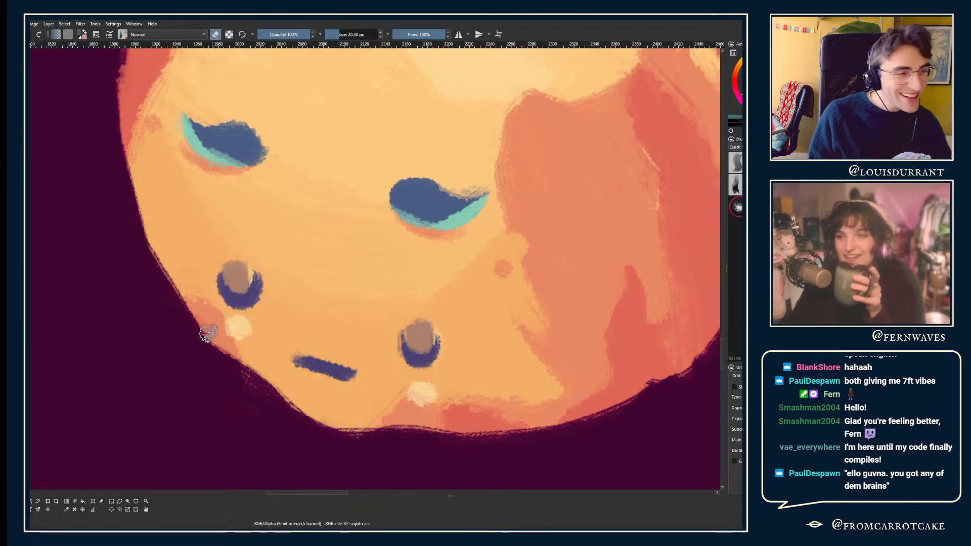
mouse_move(262, 287)
mouse_down()
mouse_move(238, 320)
mouse_move(213, 283)
mouse_move(221, 319)
mouse_move(210, 275)
mouse_move(219, 304)
mouse_move(238, 317)
mouse_up()
key(ctrl+z)
mouse_move(263, 300)
mouse_down()
mouse_move(263, 316)
mouse_move(187, 271)
mouse_up()
key(ctrl+minus)
key(ctrl+minus)
key(ctrl+plus)
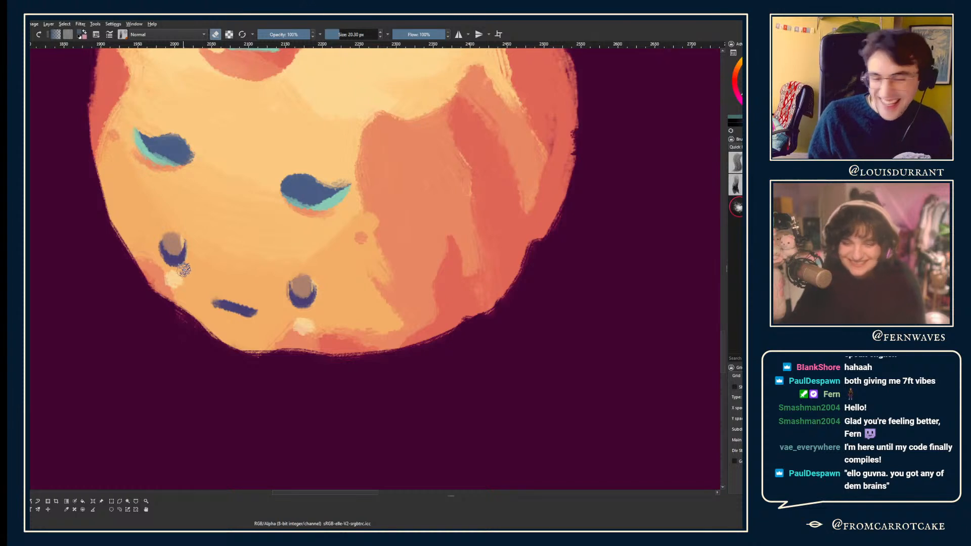
drag(169, 262, 208, 284)
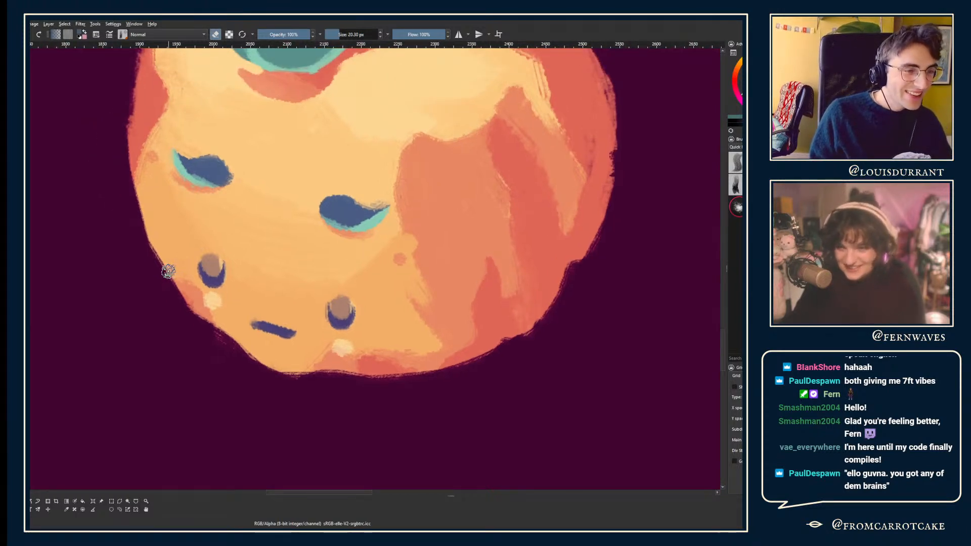
key(plus)
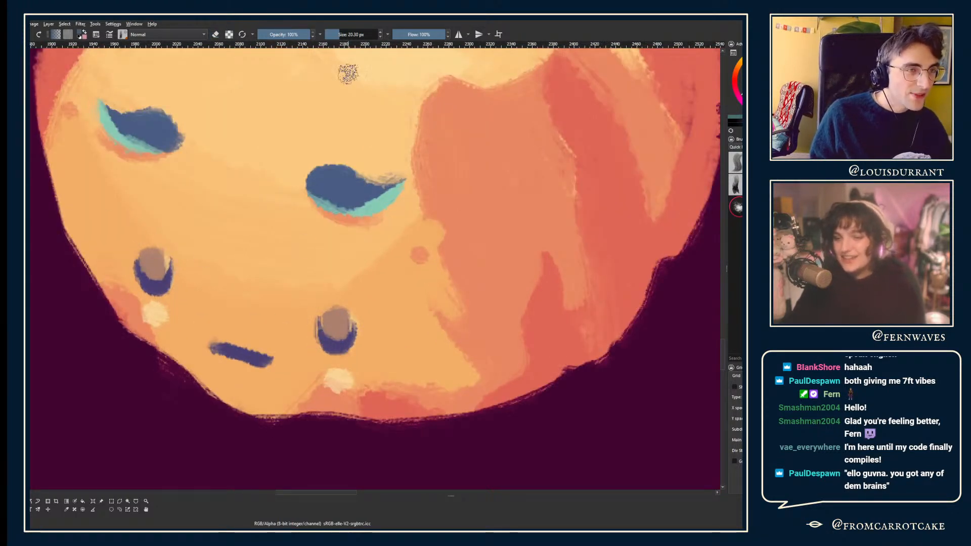
- Reduce the brush to about 15 px and hide the faded original eyes so only the purple crescents remain
click(339, 34)
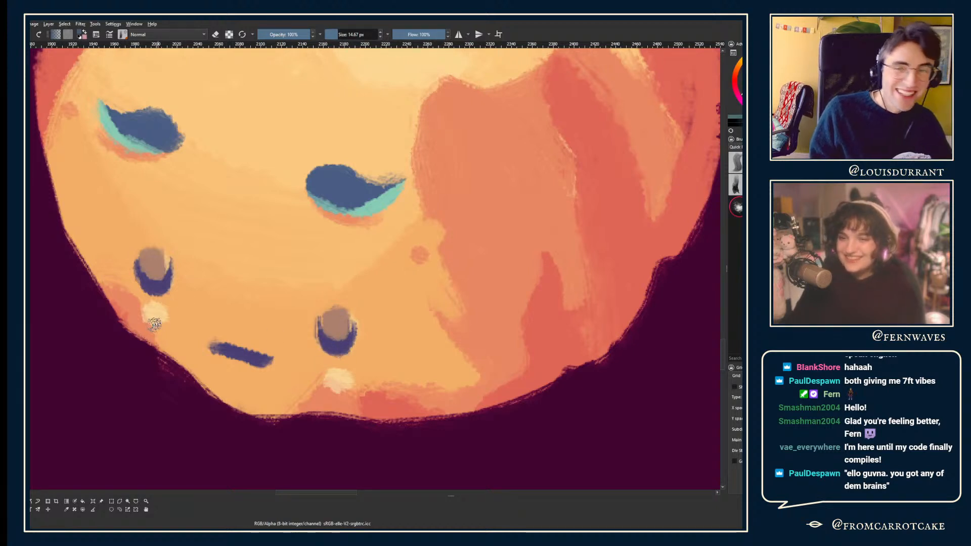
key(minus)
key(ctrl+z)
key(ctrl+z)
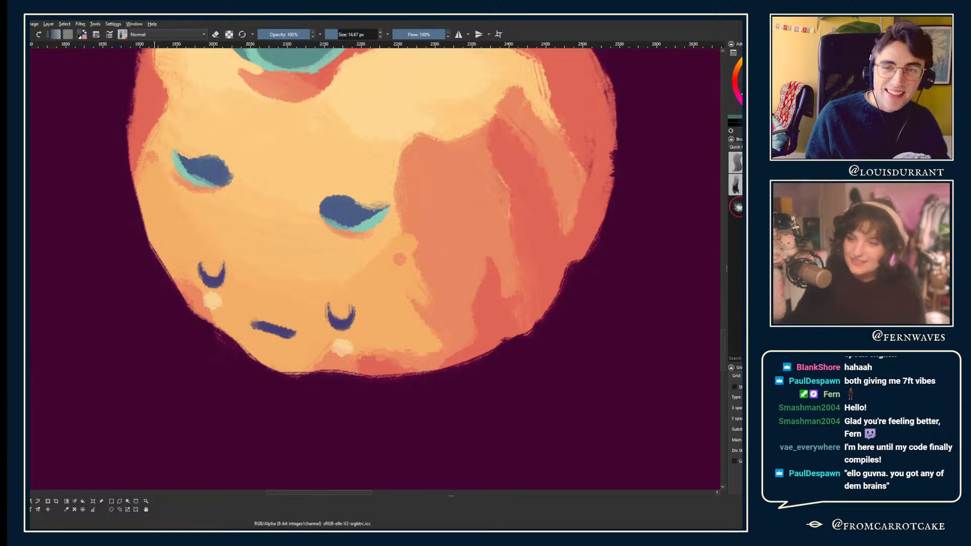
- Compare the crescent eyes with the original eyes, then hide the crescents and show the originals at full opacity
key(ctrl+z)
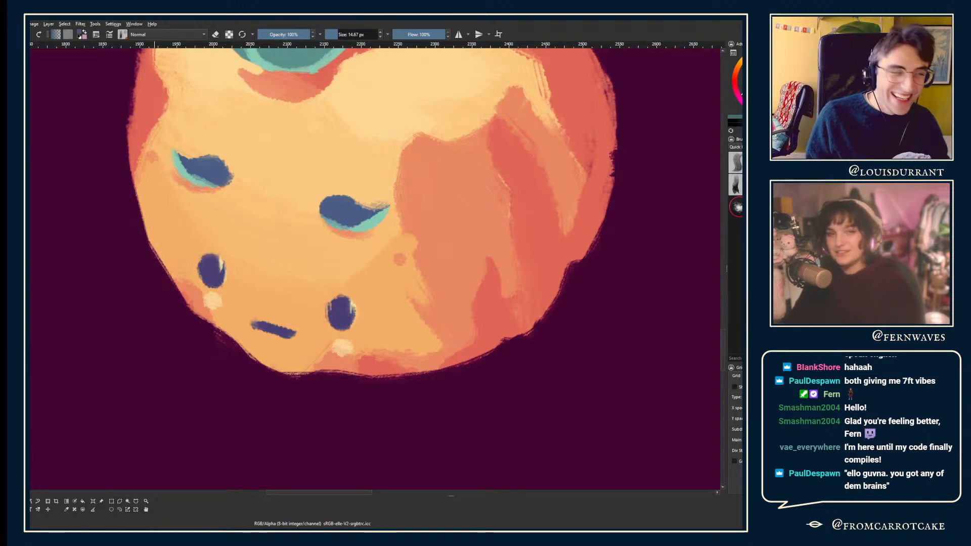
key(ctrl+shift+z)
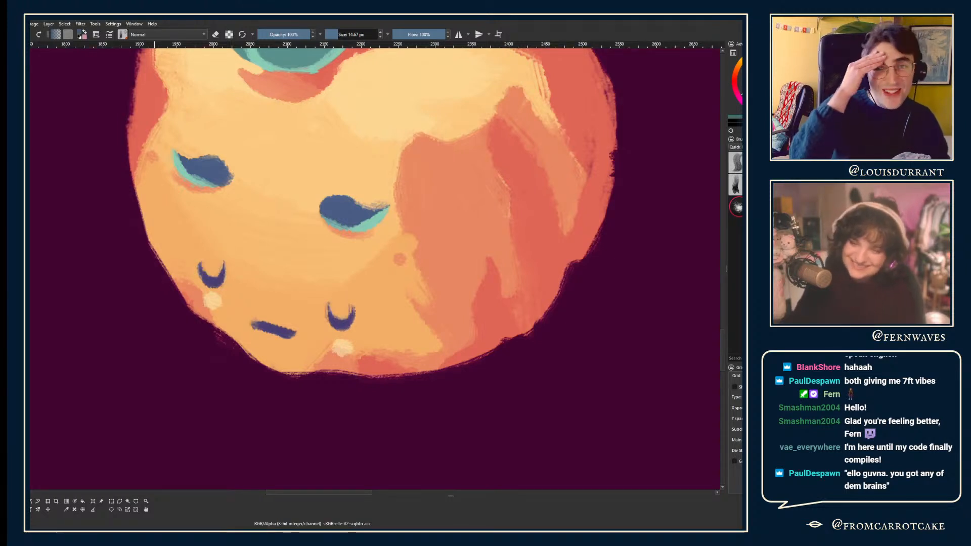
key(ctrl+z)
key(ctrl+shift+z)
key(ctrl+z)
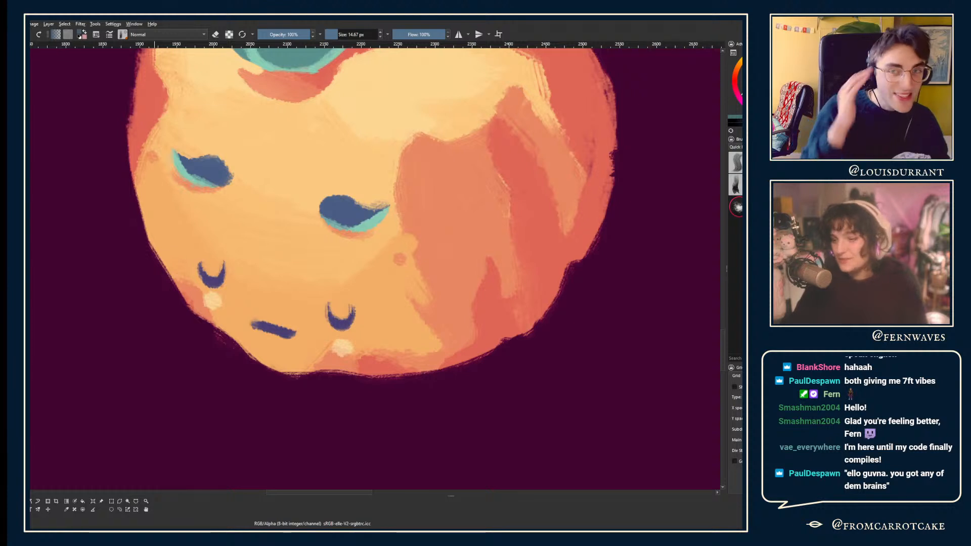
key(ctrl+shift+z)
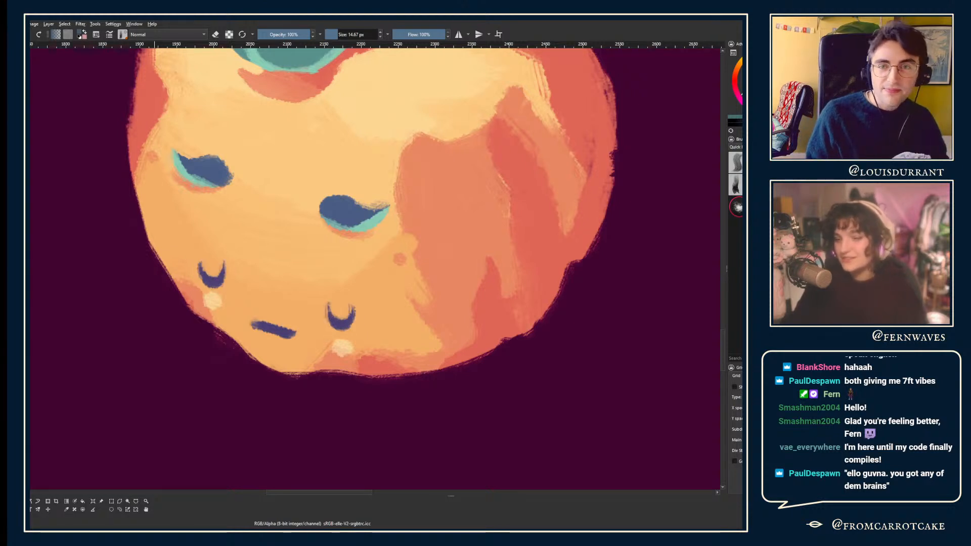
key(ctrl+z)
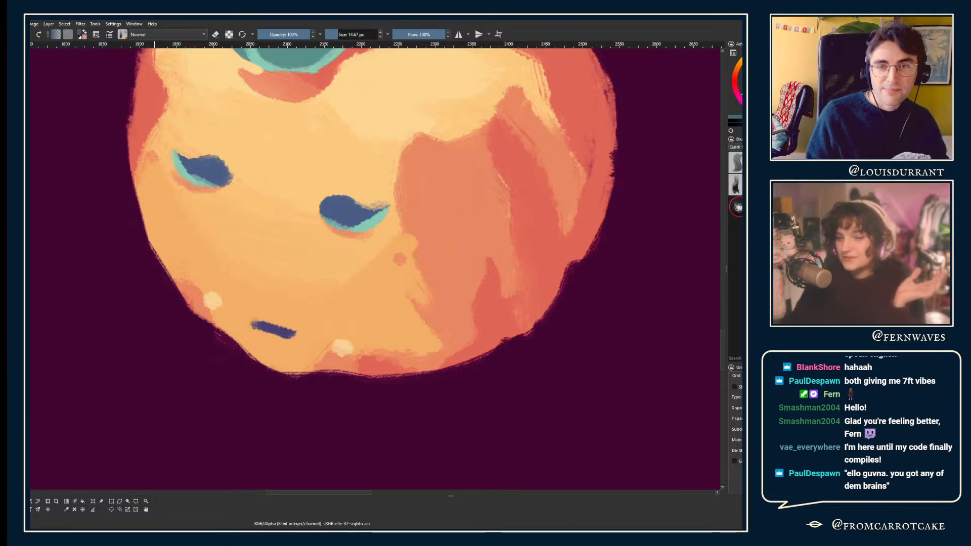
key(ctrl+z)
key(ctrl+shift+z)
key(ctrl+z)
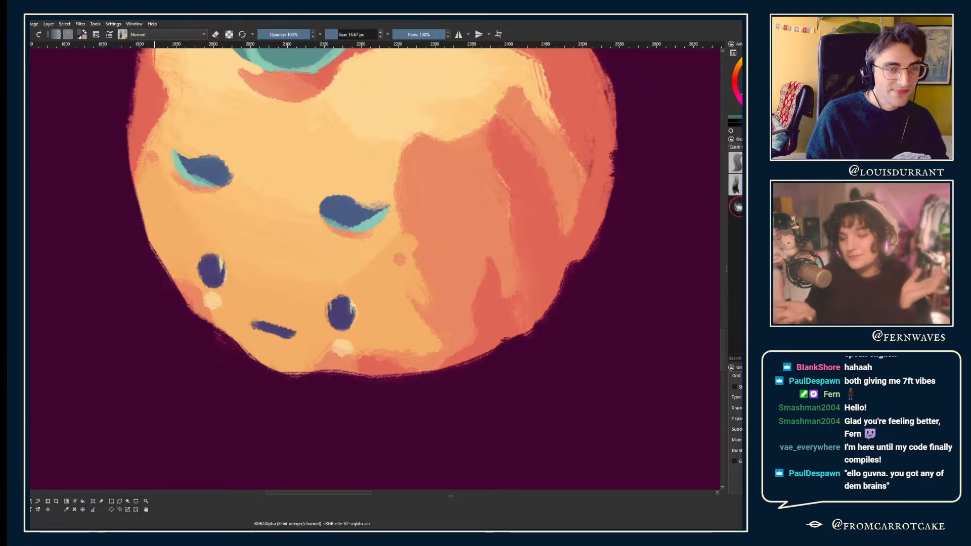
key(ctrl+z)
key(ctrl+z)
key(ctrl+z)
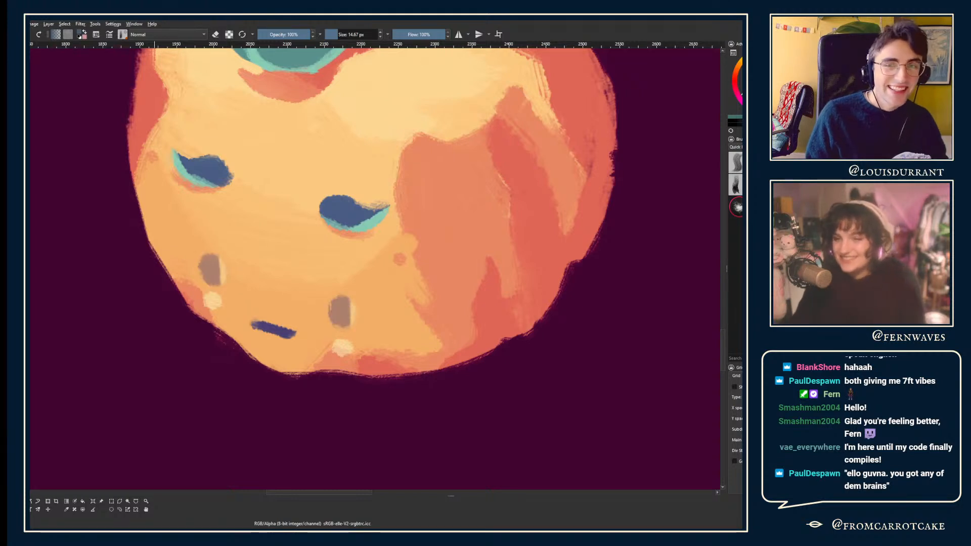
key(ctrl+z)
key(ctrl+z)
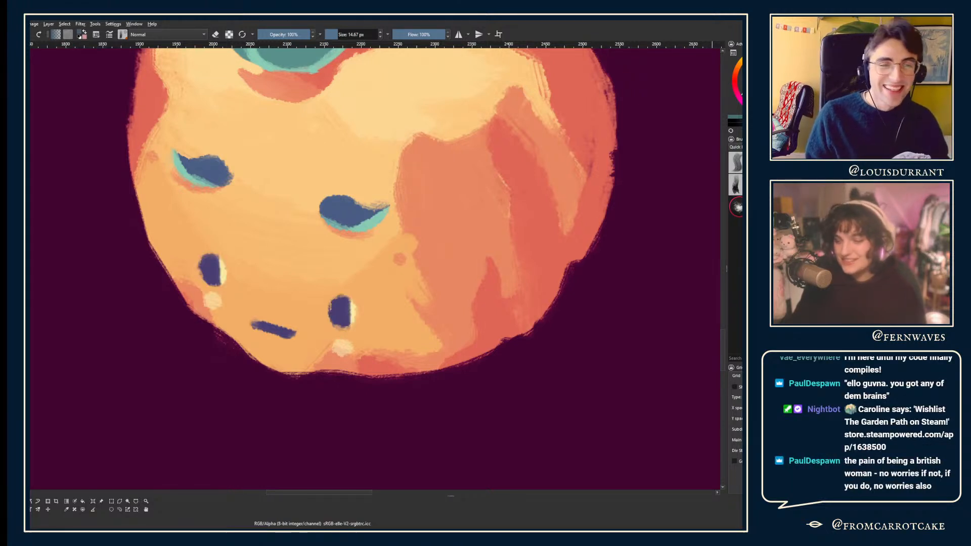
- Examine the original eyes on the tomato's face by stepping back and forth through the recent eye changes
key(ctrl+z)
key(ctrl+z)
key(ctrl+z)
key(ctrl+z)
key(ctrl+z)
key(ctrl+shift+z)
key(ctrl+shift+z)
key(ctrl+shift+z)
key(ctrl+shift+z)
key(ctrl+shift+z)
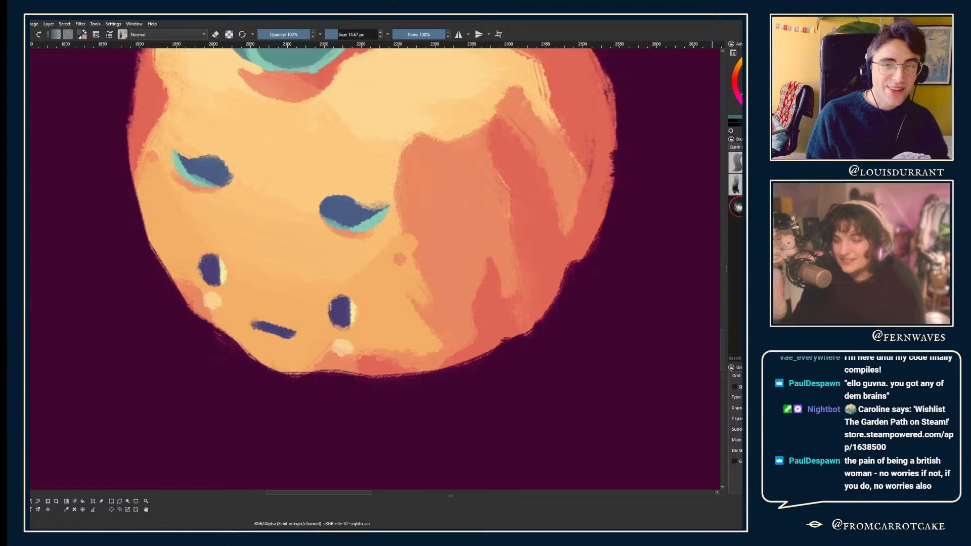
key(ctrl+z)
key(ctrl+shift+z)
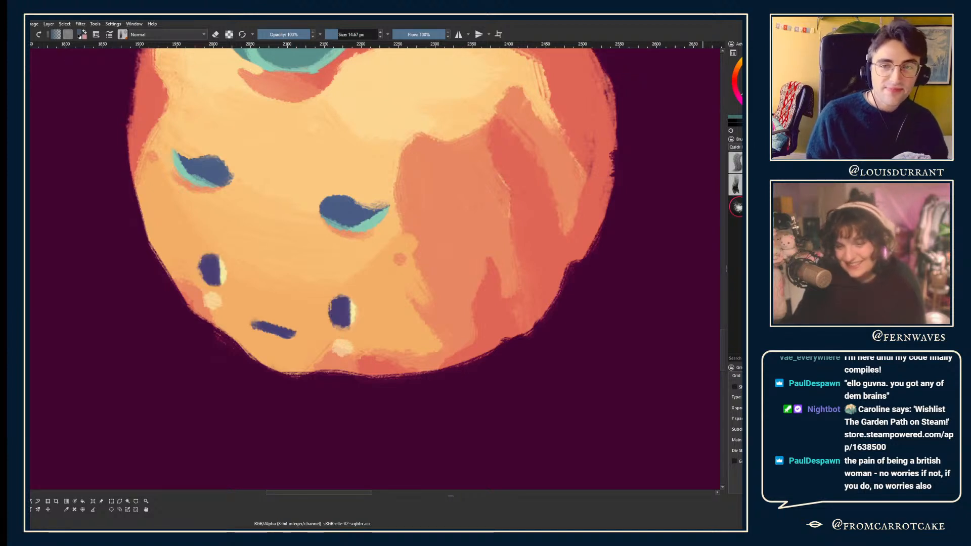
- Mirror the tomato's original eyes horizontally so their pale highlights sit on the left side of each eye
key(ctrl+t)
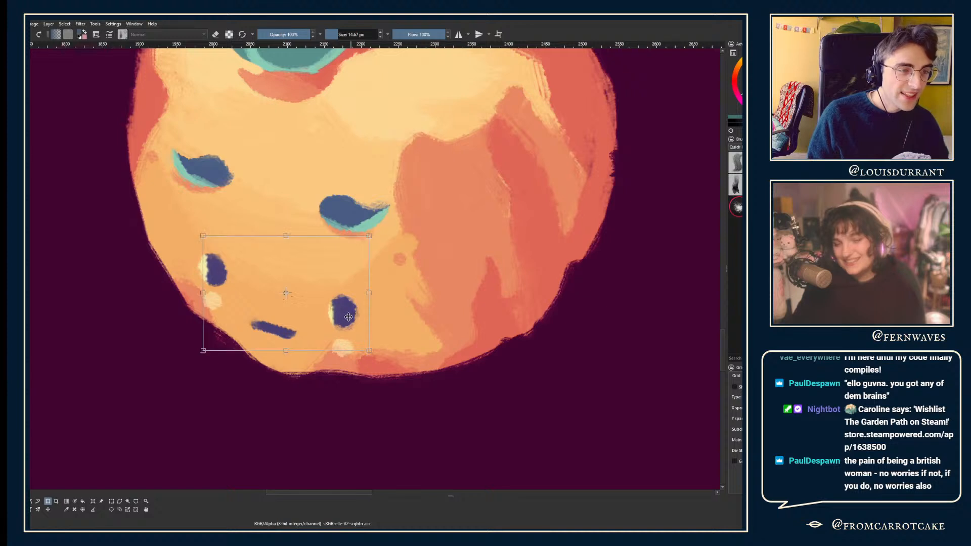
key(Escape)
key(b)
drag(318, 99, 329, 85)
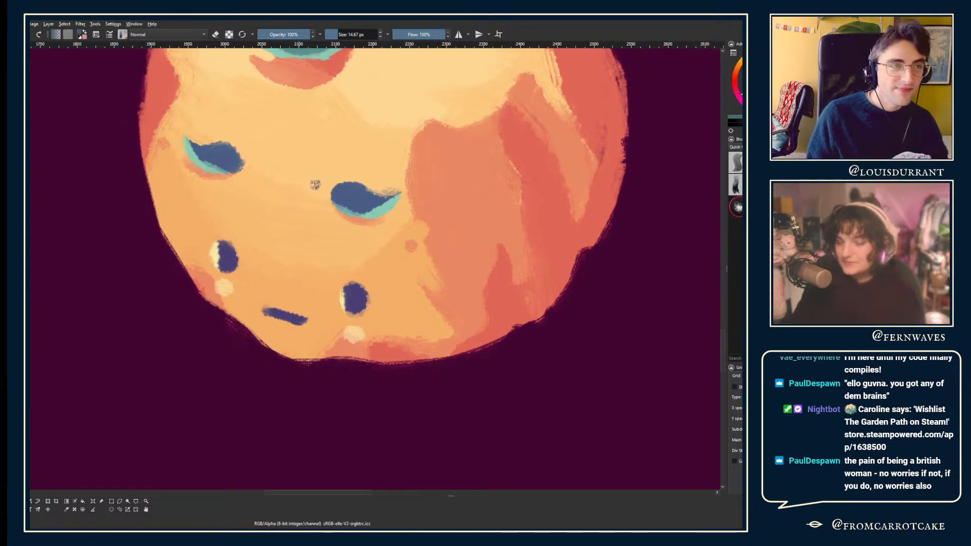
- Set the eraser to about 38 px and cut off the tops and bottoms of both mirrored eyes to make them square
key(e)
drag(331, 31, 346, 32)
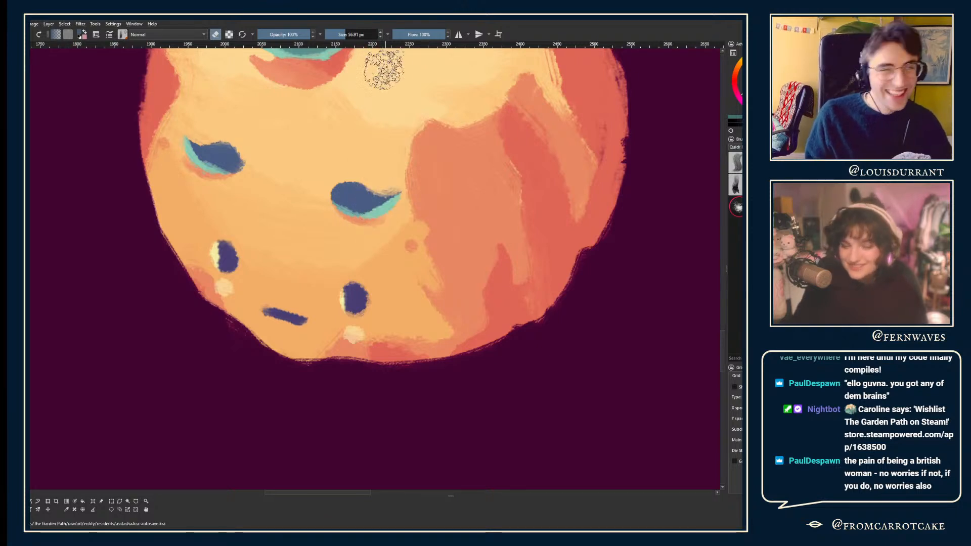
drag(345, 34, 338, 34)
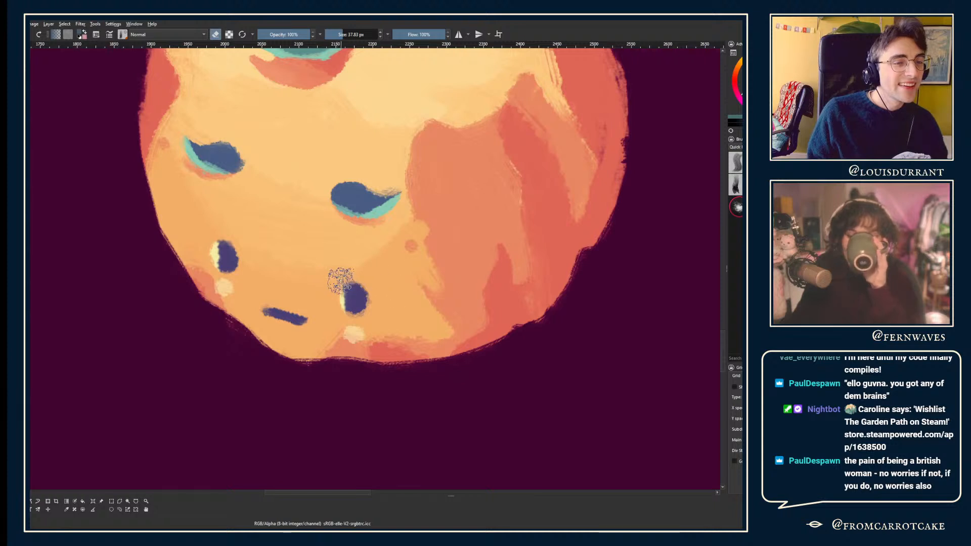
drag(378, 319, 346, 320)
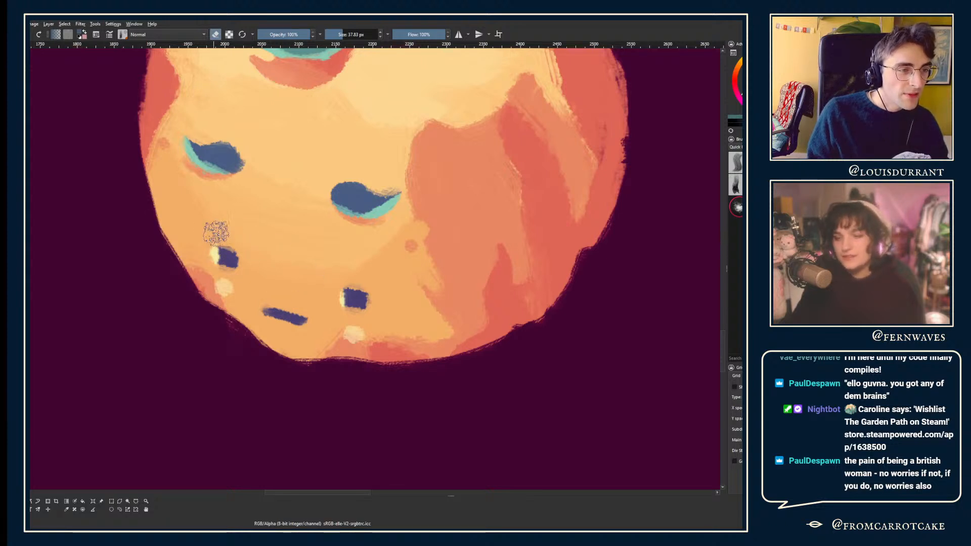
key(minus)
key(minus)
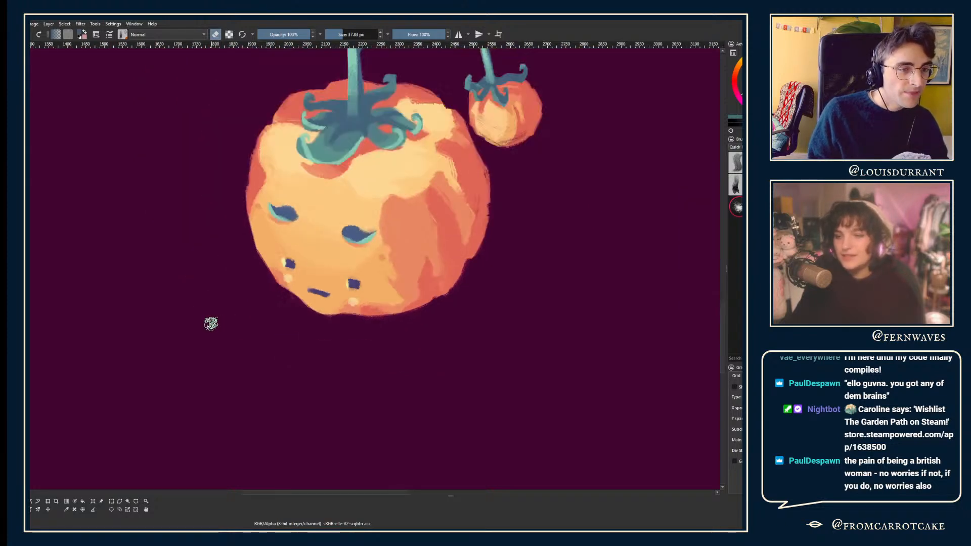
drag(354, 283, 321, 274)
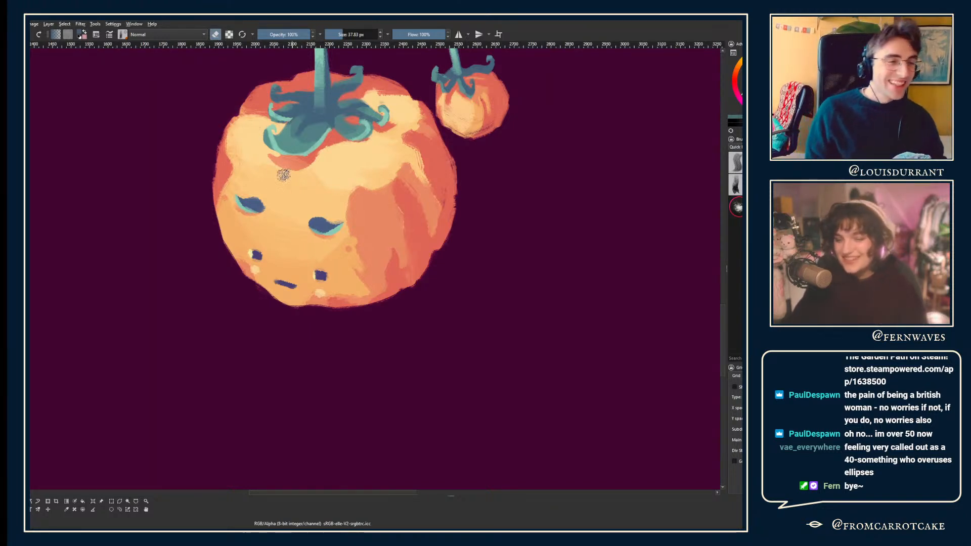
- Undo the square trimming and the mirroring of the tomato's eyes
key(ctrl+z)
key(ctrl+z)
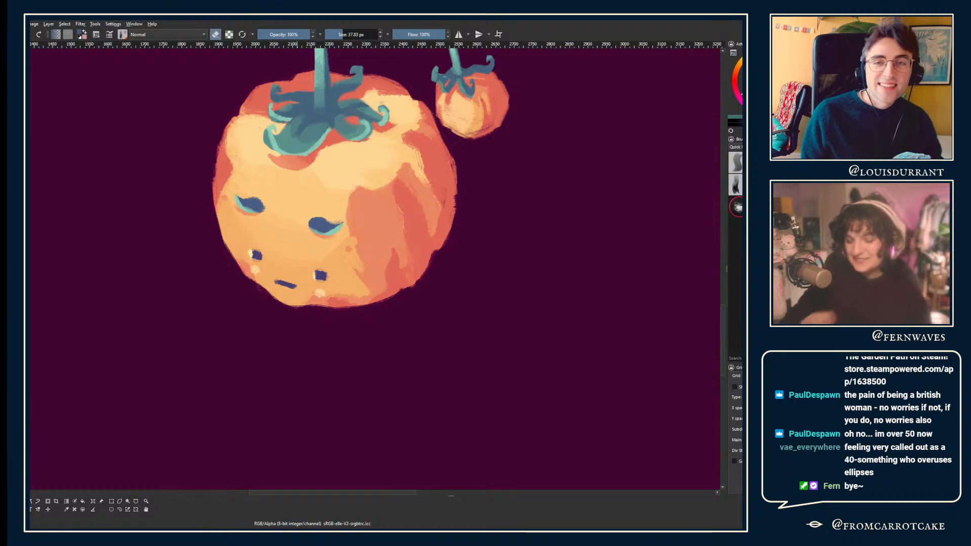
key(ctrl+shift+z)
key(ctrl+shift+z)
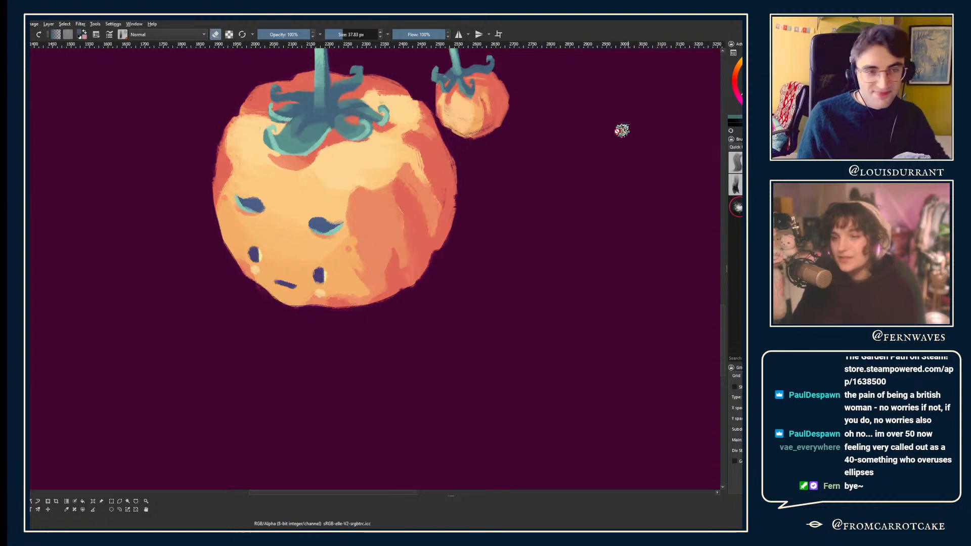
- Compare the tomato's face without eyes, with crescent eyes and with the original highlighted eyes, leaving the originals shown
scroll(329, 217, up, 1)
drag(351, 207, 367, 197)
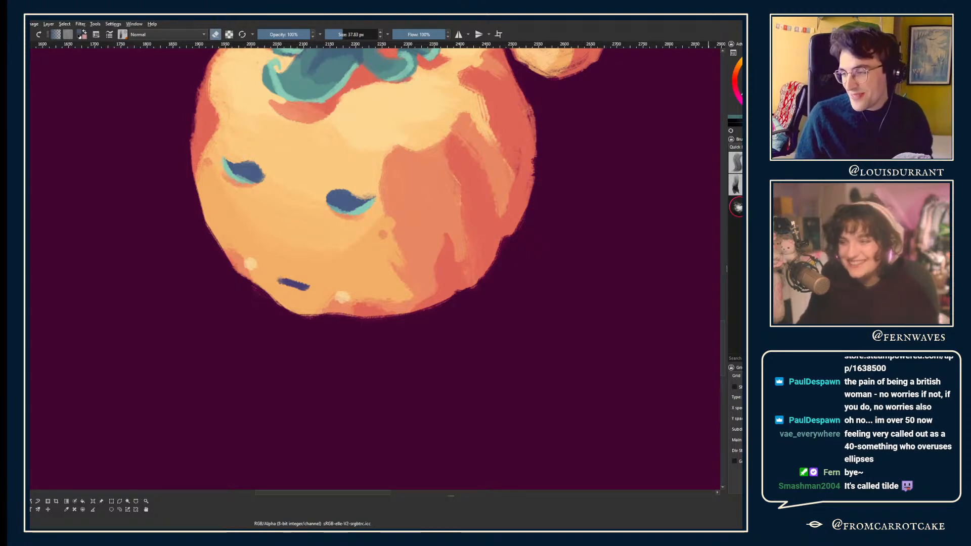
key(ctrl+shift+z)
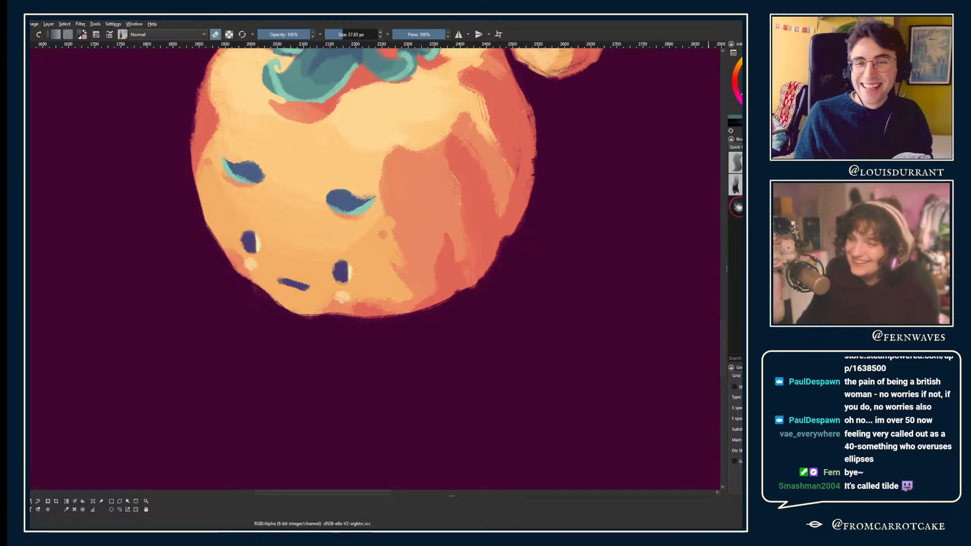
key(ctrl+z)
key(ctrl+shift+z)
key(ctrl+z)
key(ctrl+z)
key(ctrl+z)
key(ctrl+z)
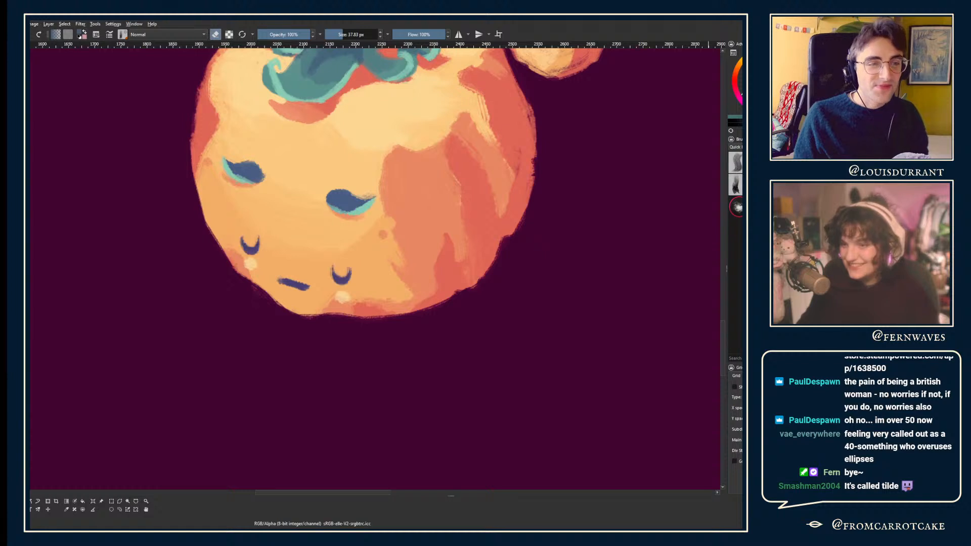
key(ctrl+shift+z)
key(ctrl+z)
key(ctrl+shift+z)
key(ctrl+shift+z)
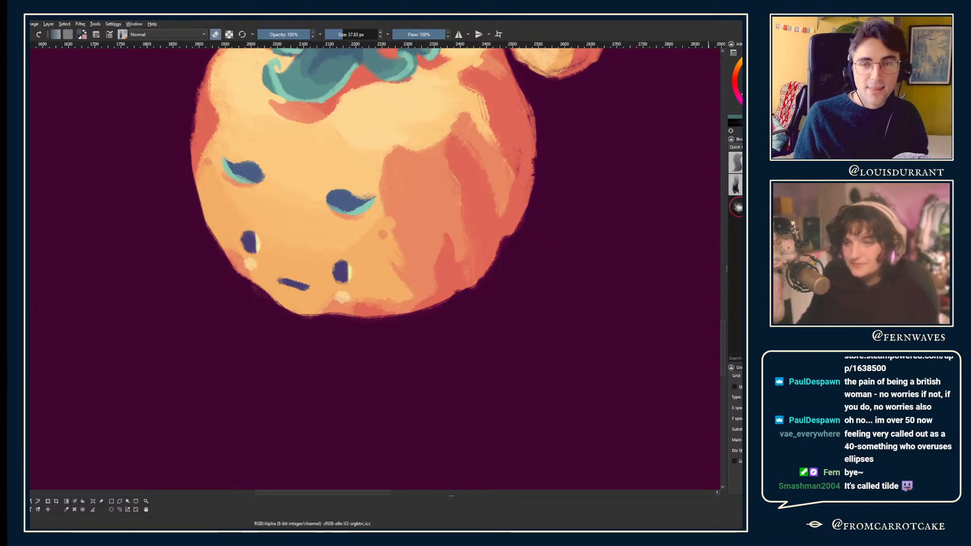
scroll(373, 222, up, 2)
drag(373, 223, 379, 217)
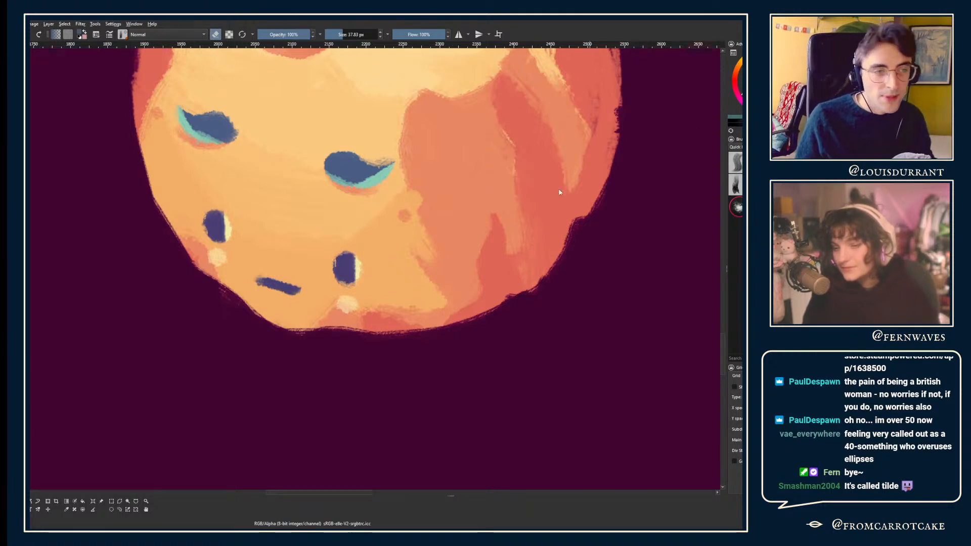
- Sample the pale highlight colour from the tomato's right eye for the brush
key(p)
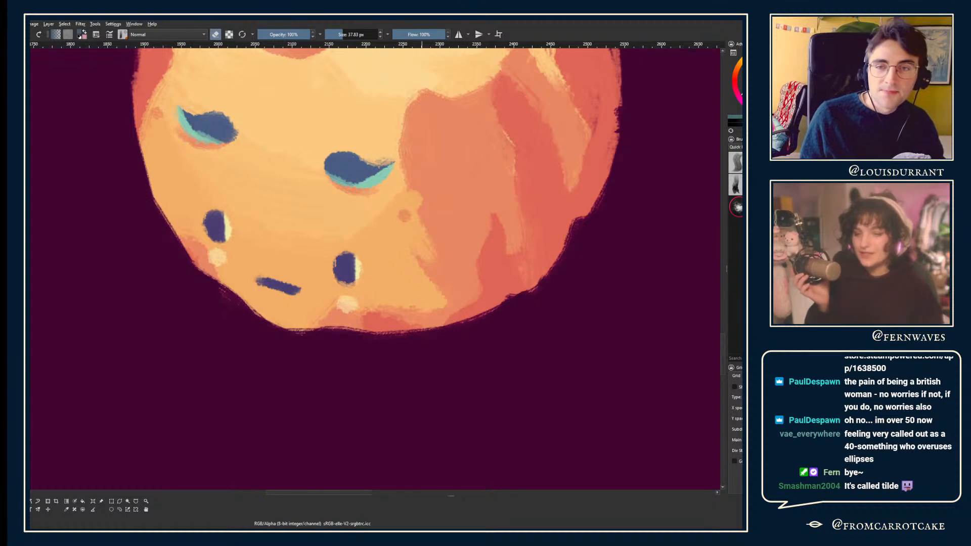
click(343, 274)
drag(288, 244, 330, 241)
key(b)
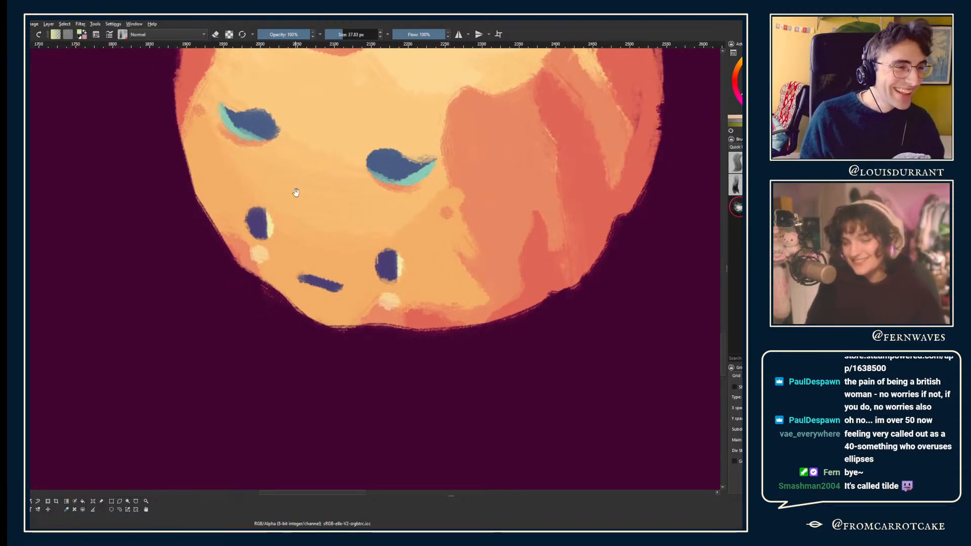
drag(289, 235, 274, 255)
key(plus)
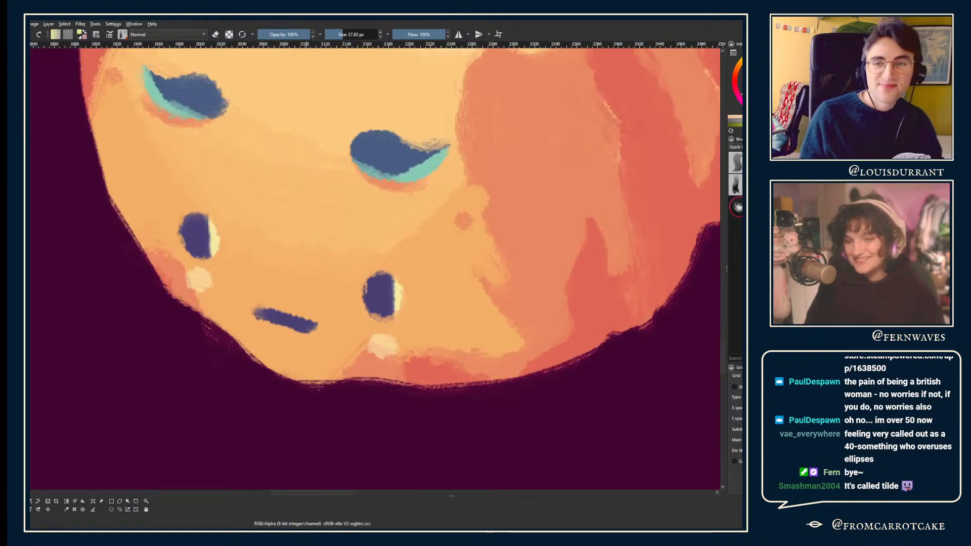
key(ctrl+z)
key(ctrl+shift+z)
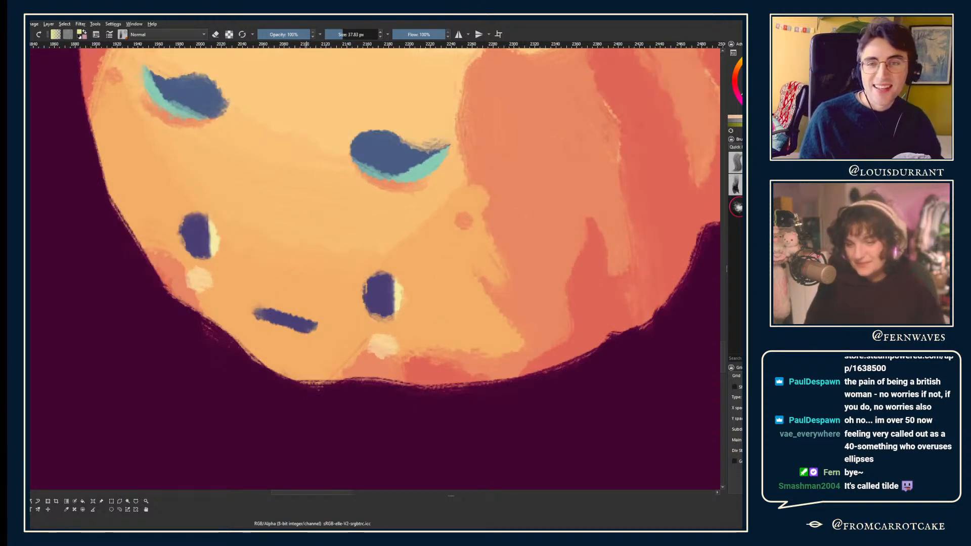
- Sample the dark blue of the tomato's right eye and fade both original eyes into a guide
key(p)
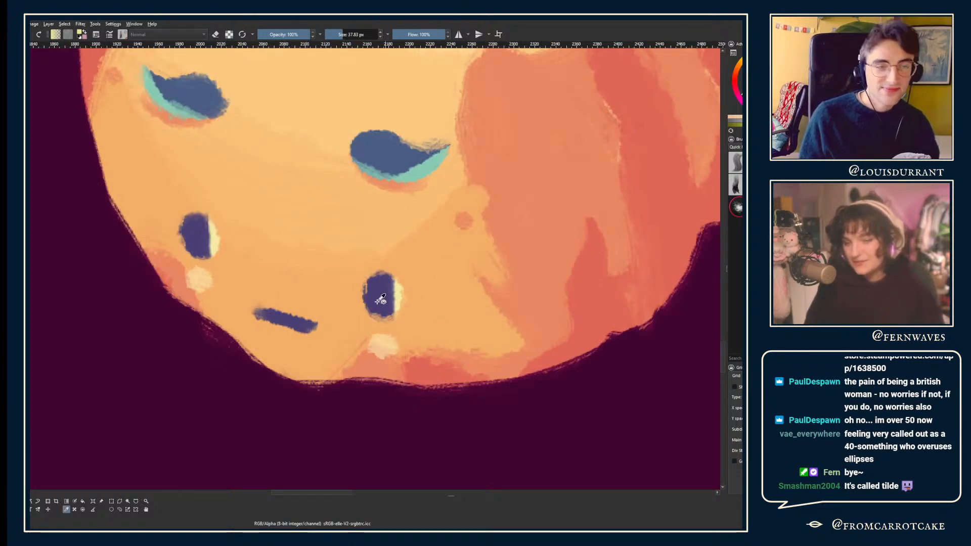
click(382, 308)
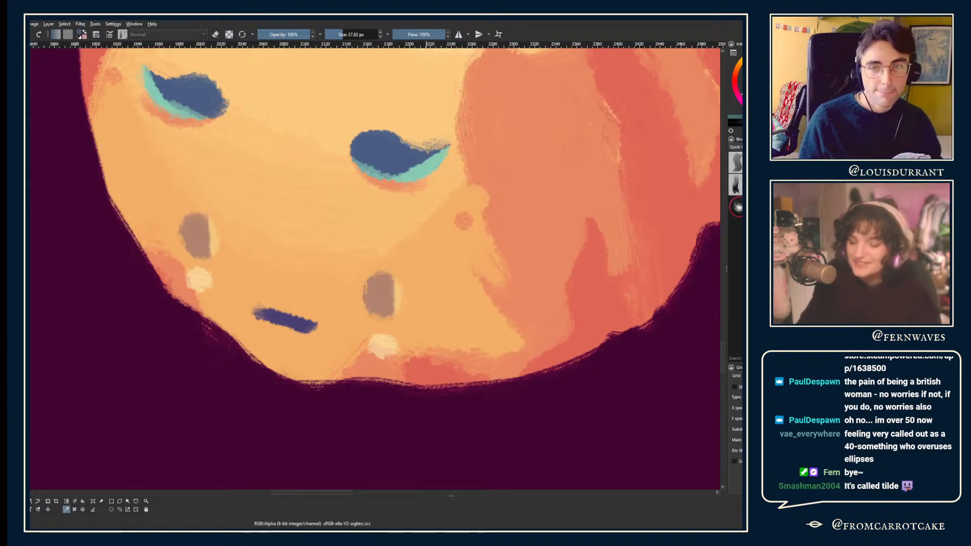
key(ctrl+z)
key(ctrl+shift+z)
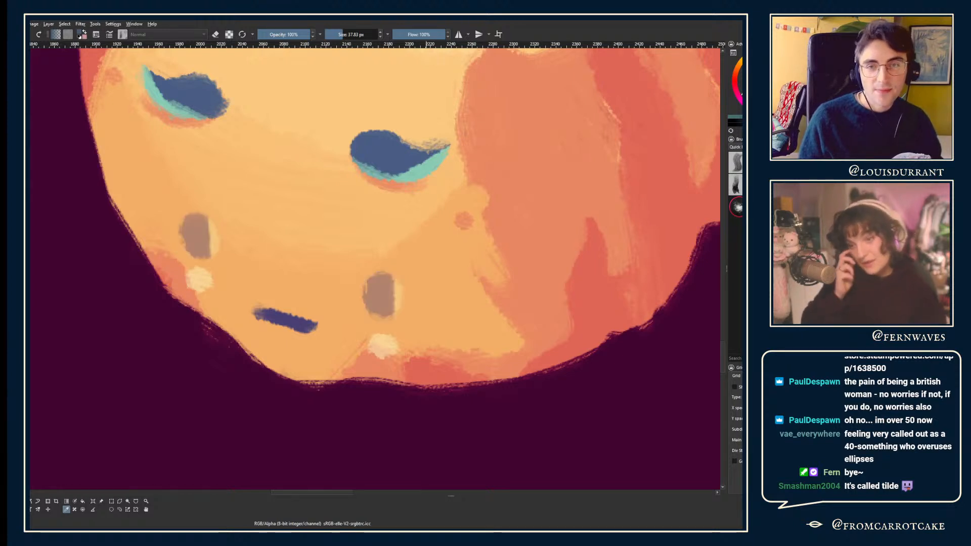
- With a brush of about 16 px, paint a dark blue arch over the faded right eye and trim its inner edge and ends
drag(348, 192, 329, 172)
click(339, 34)
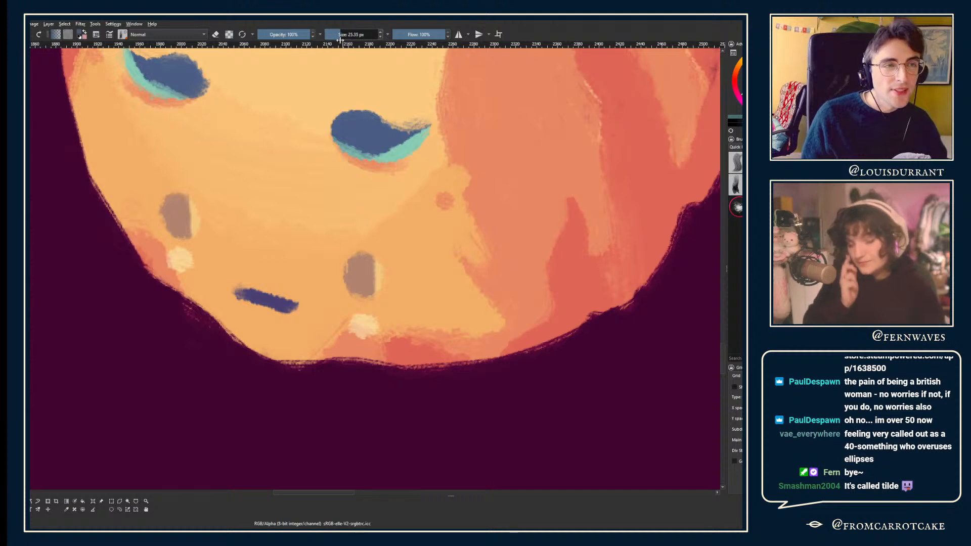
key(bracketleft)
key(bracketleft)
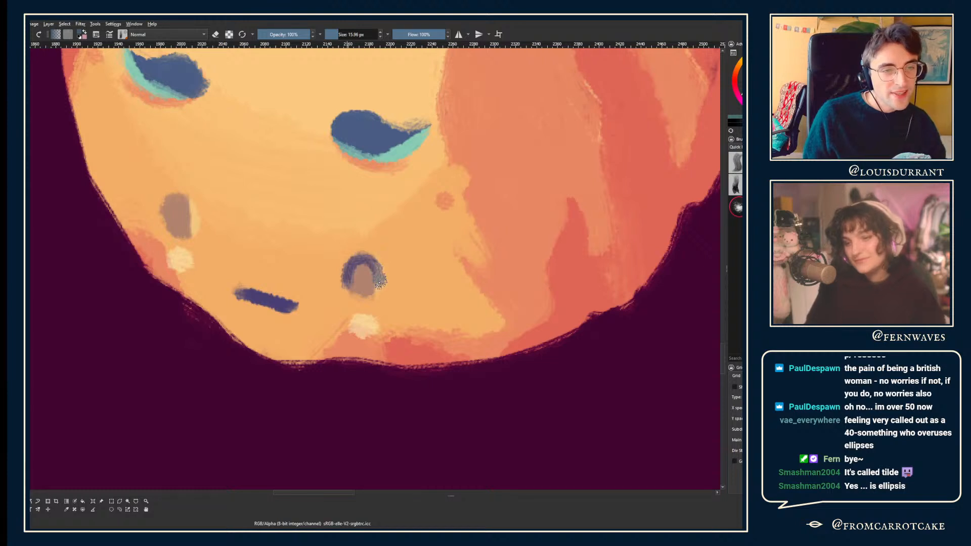
mouse_move(348, 279)
mouse_down()
mouse_move(372, 255)
mouse_move(380, 286)
mouse_move(346, 279)
mouse_move(367, 259)
mouse_move(380, 293)
mouse_up()
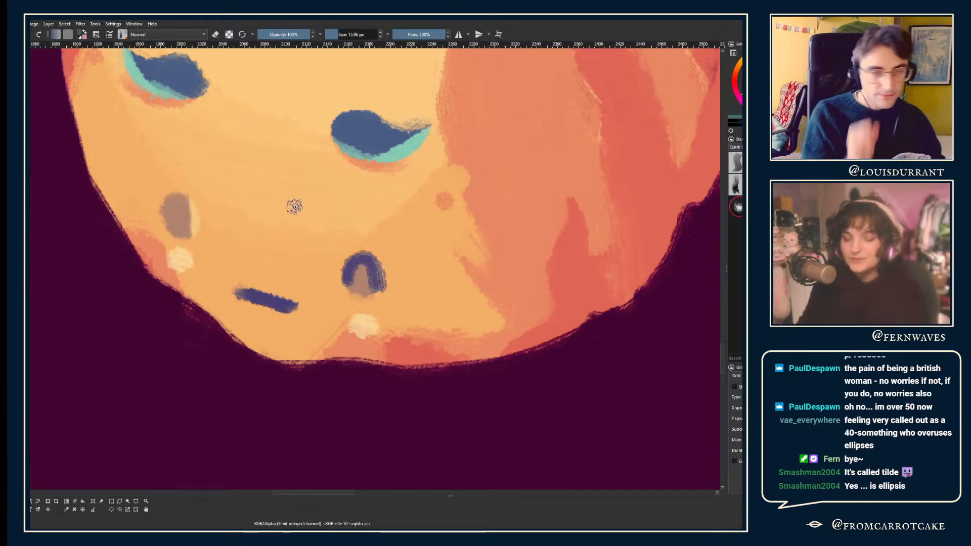
mouse_move(355, 273)
mouse_down()
mouse_move(364, 260)
mouse_move(379, 278)
mouse_move(352, 278)
mouse_move(375, 281)
mouse_up()
key(e)
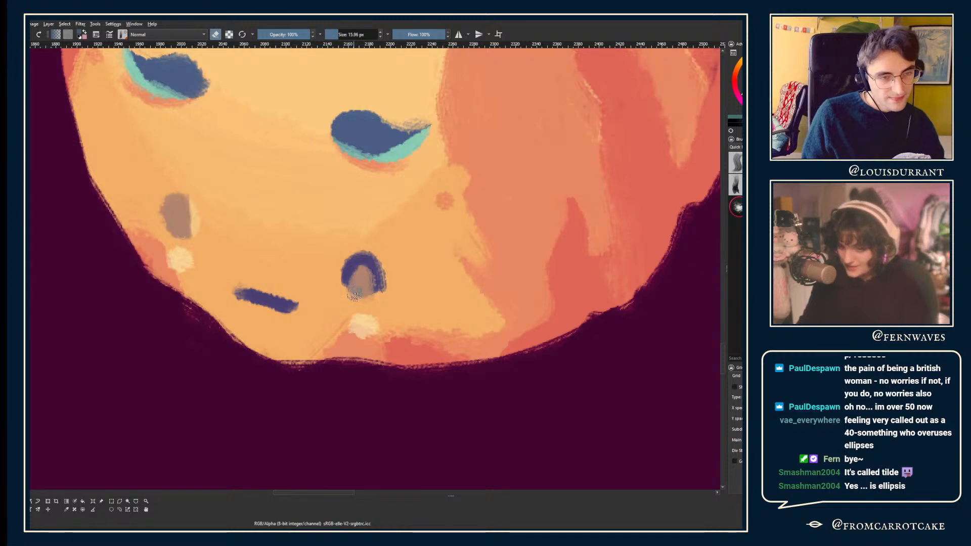
mouse_move(349, 277)
mouse_down()
mouse_move(346, 290)
mouse_move(364, 261)
mouse_move(373, 286)
mouse_move(384, 275)
mouse_move(390, 302)
mouse_move(378, 300)
mouse_up()
key(e)
key(e)
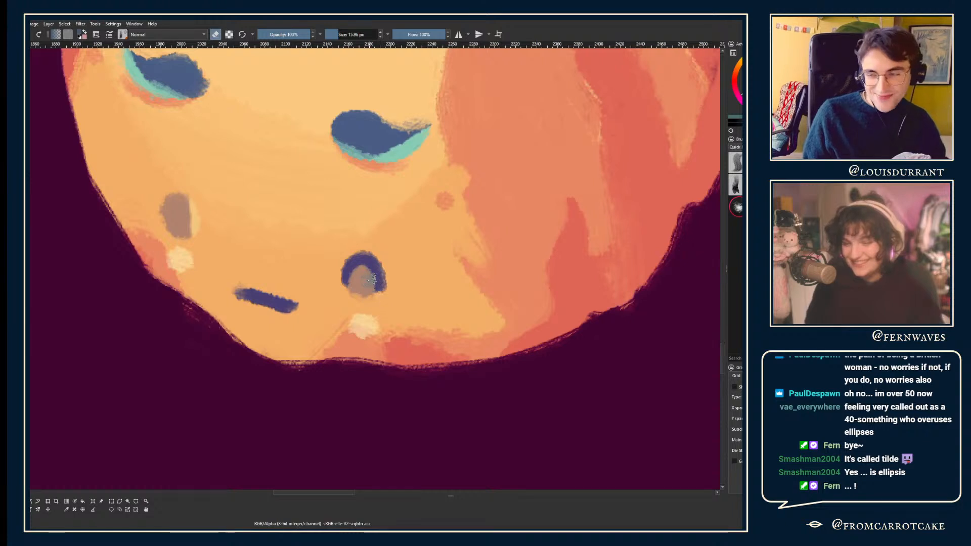
- Paint and trim a matching dark blue arch over the faded left eye, and hide the faded original eyes
mouse_move(161, 225)
mouse_down()
mouse_move(222, 242)
mouse_move(258, 225)
mouse_move(261, 249)
mouse_move(253, 222)
mouse_move(259, 244)
mouse_move(234, 222)
mouse_move(226, 237)
mouse_move(255, 222)
mouse_move(261, 247)
mouse_up()
key(e)
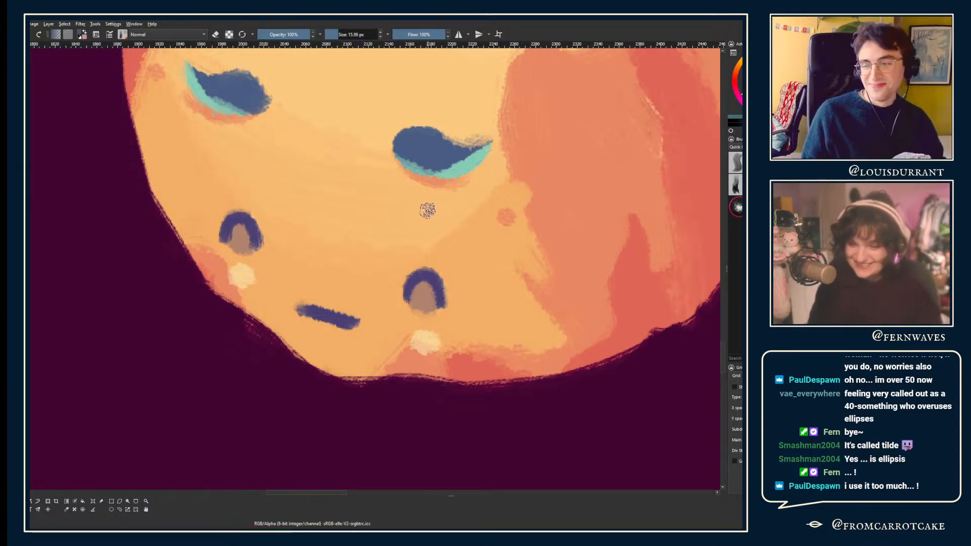
key(e)
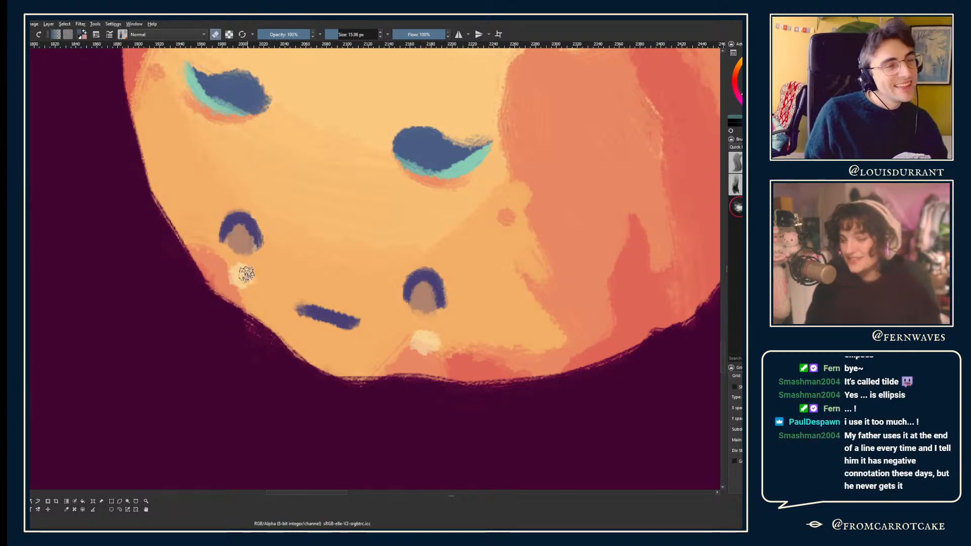
scroll(258, 197, down, 2)
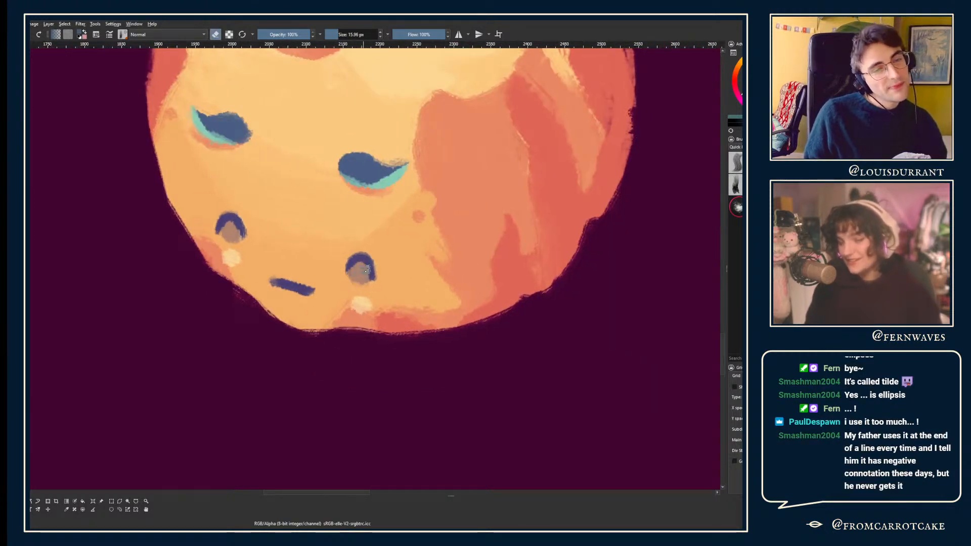
scroll(354, 308, down, 3)
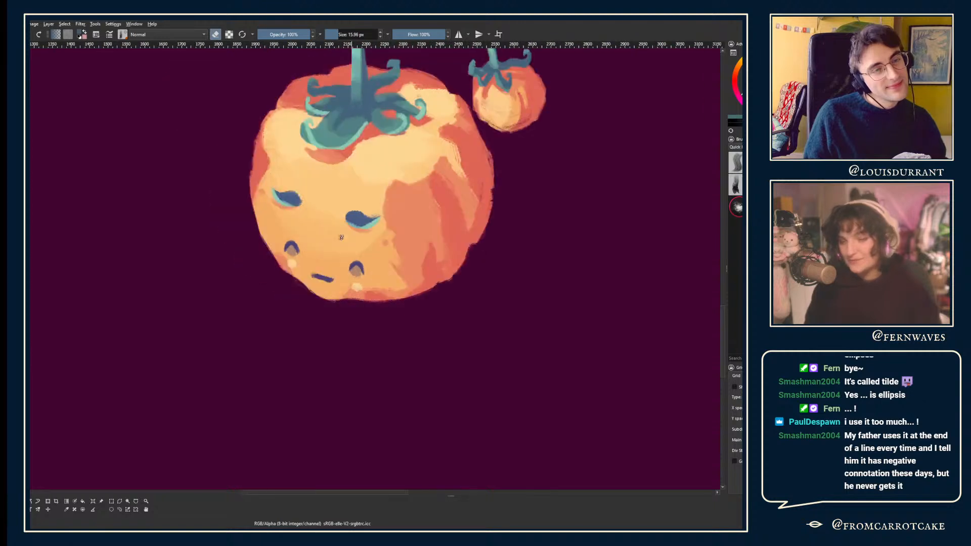
key(ctrl+z)
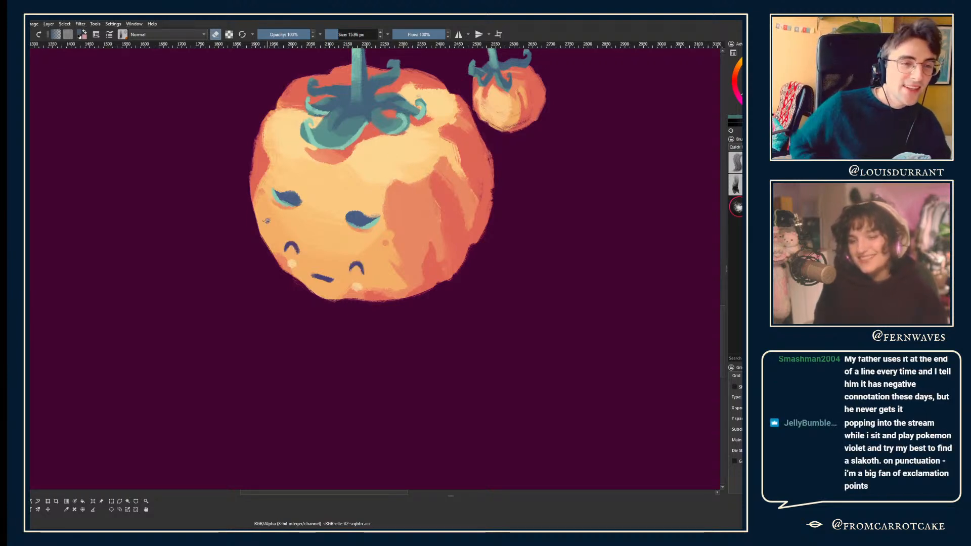
- Hide the arched eyes and show the tomato's original eyes at full opacity again
scroll(268, 234, up, 3)
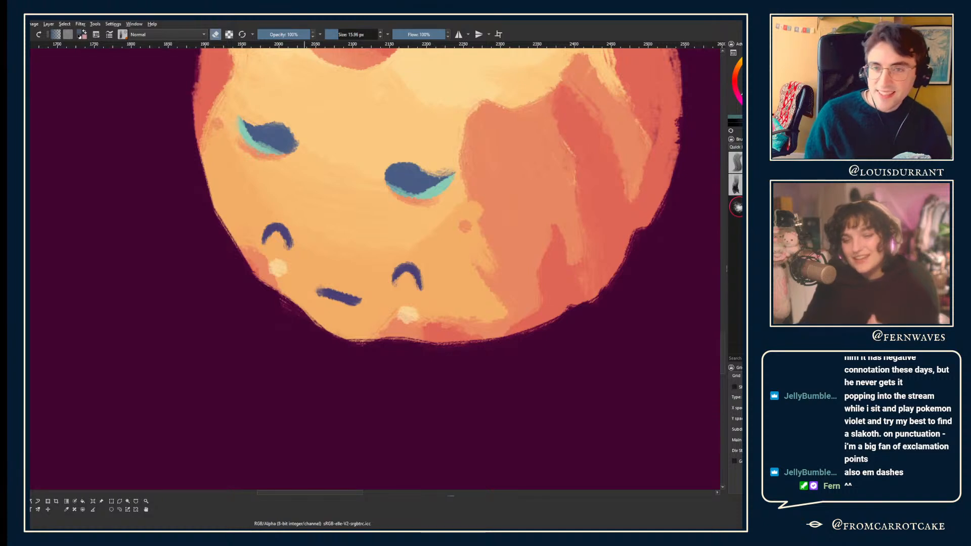
key(Delete)
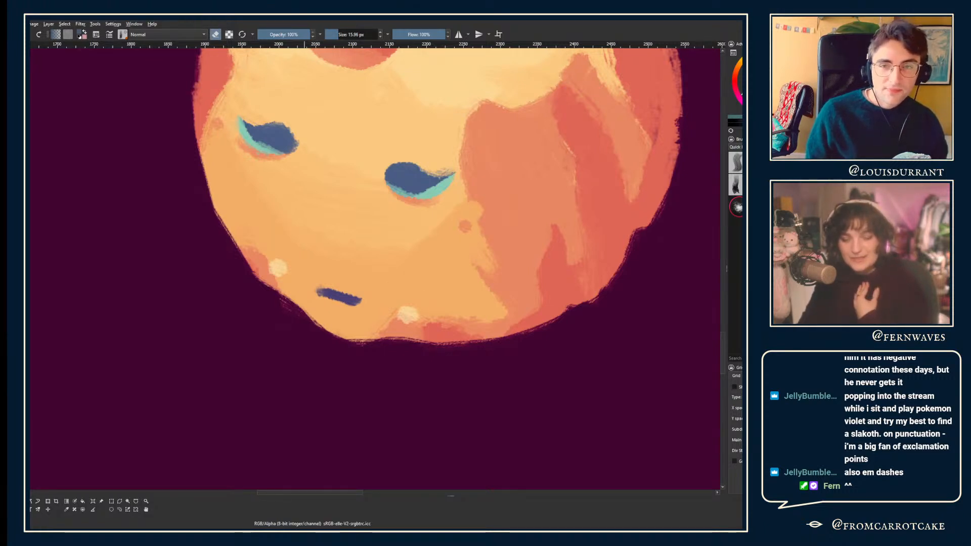
key(ctrl+z)
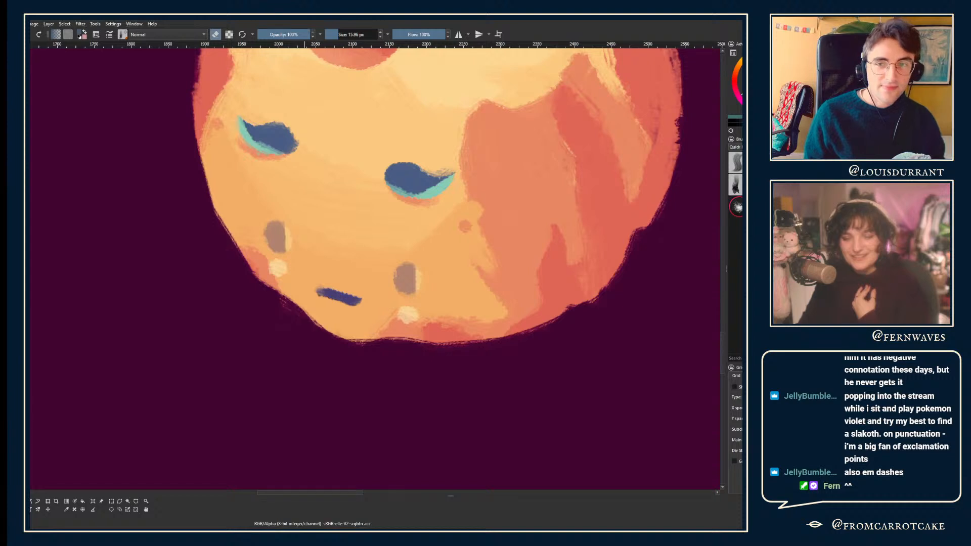
key(ctrl+z)
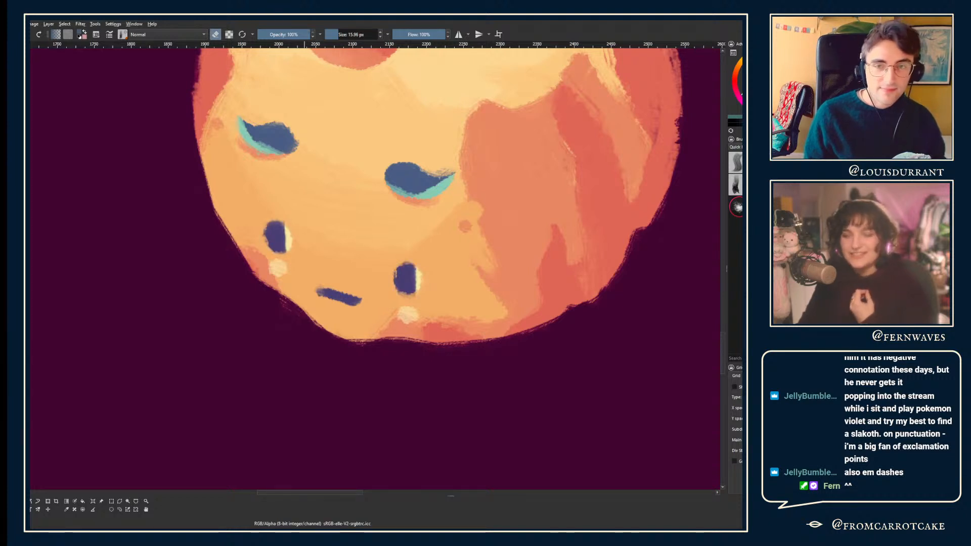
key(ctrl+z)
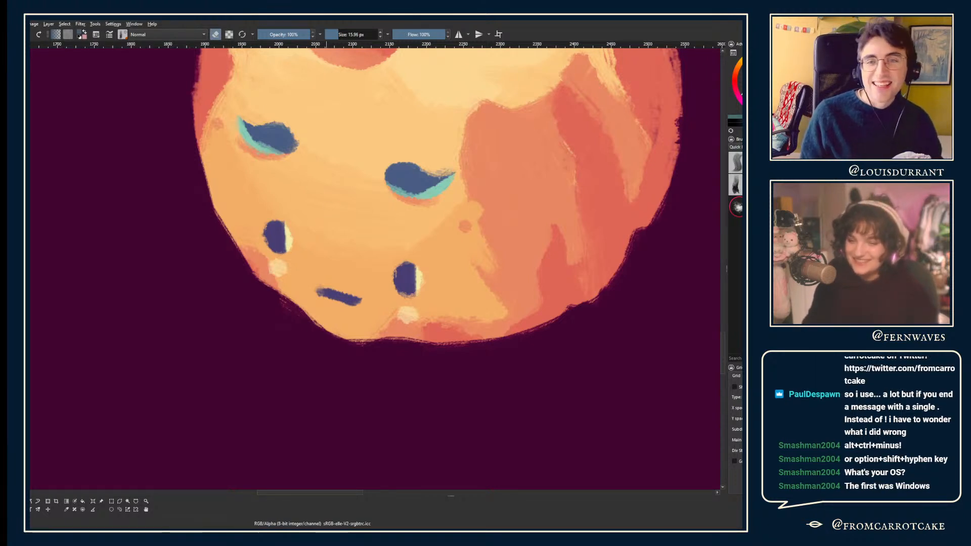
- Transform the tomato's eyes so their pale highlights sit on the left side of each eye
key(ctrl+t)
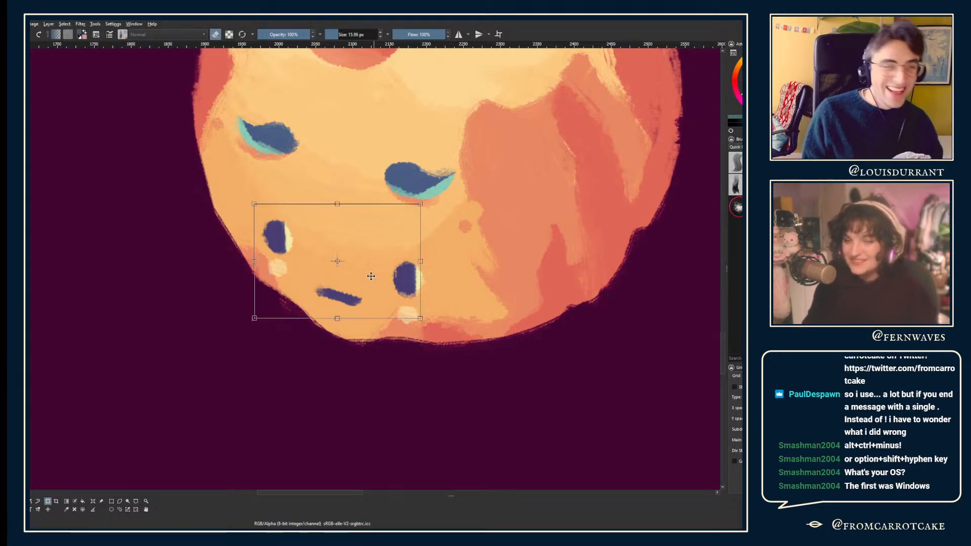
drag(370, 275, 384, 251)
key(Return)
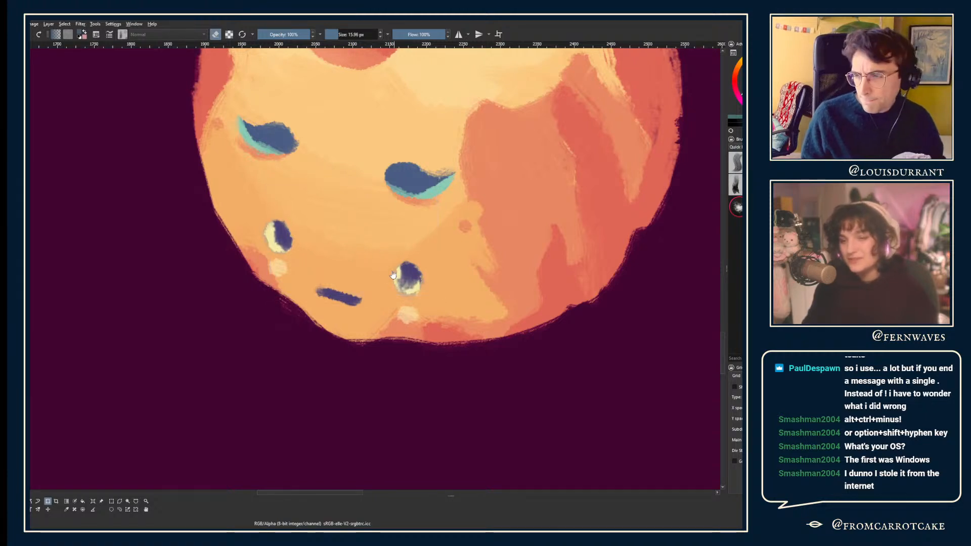
- Compare the left-side eye highlights with the original right-side ones, leaving the left-side version shown
drag(329, 209, 290, 203)
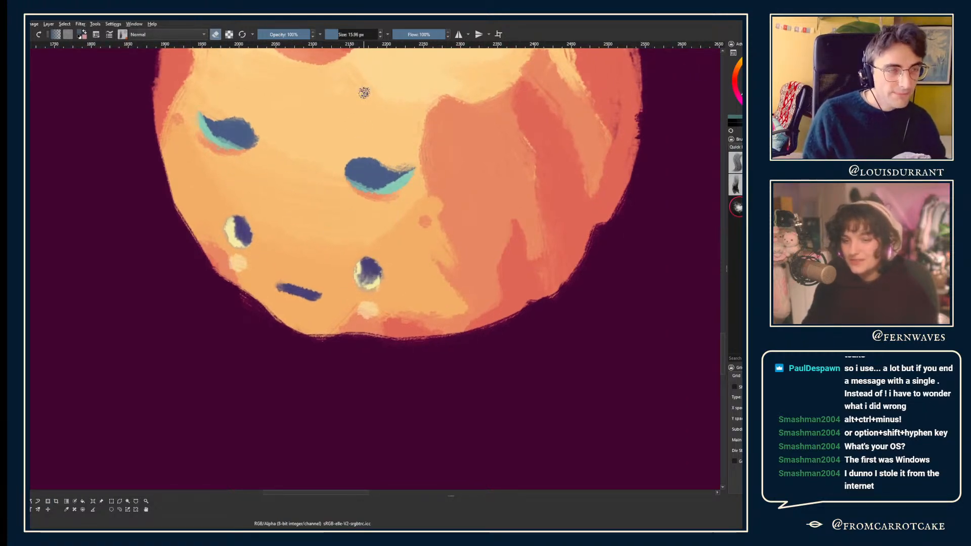
key(ctrl+z)
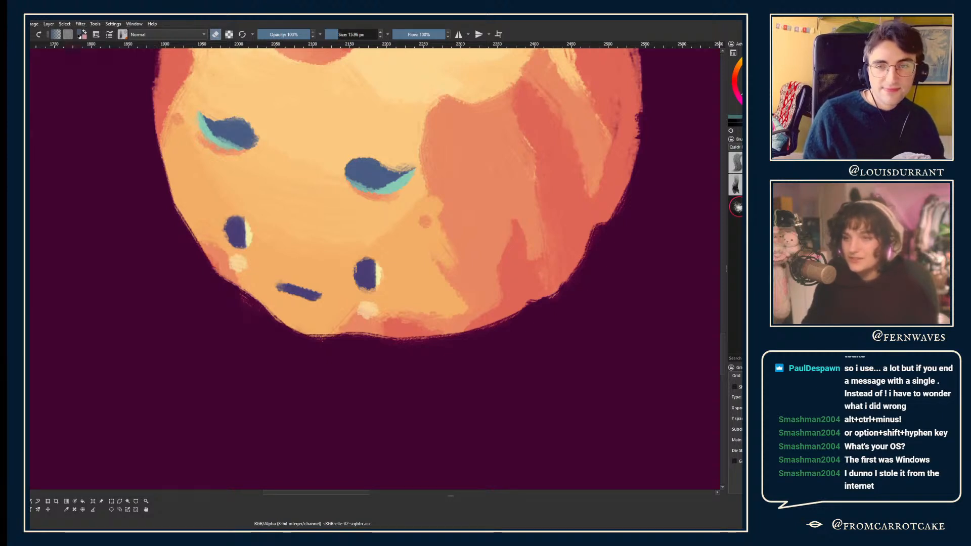
key(ctrl+shift+z)
key(ctrl+z)
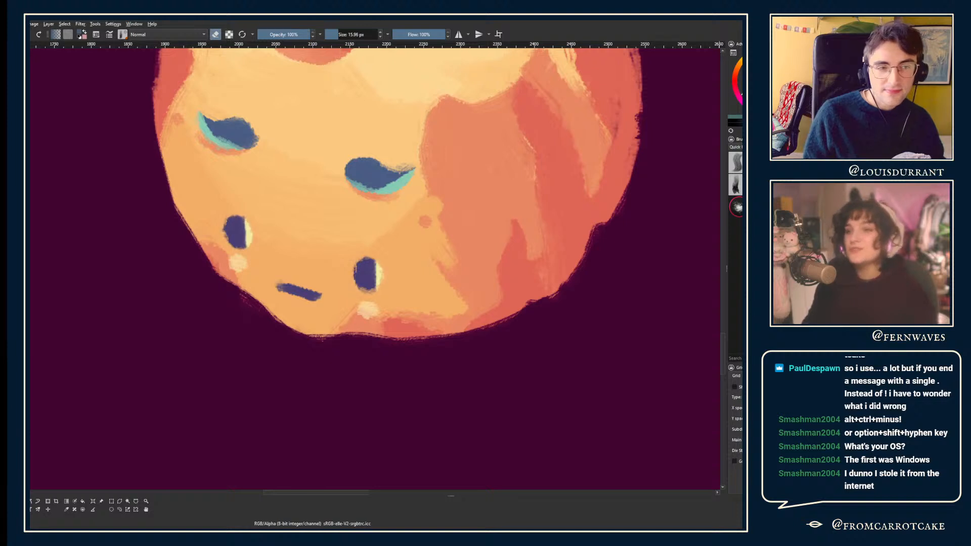
key(ctrl+shift+z)
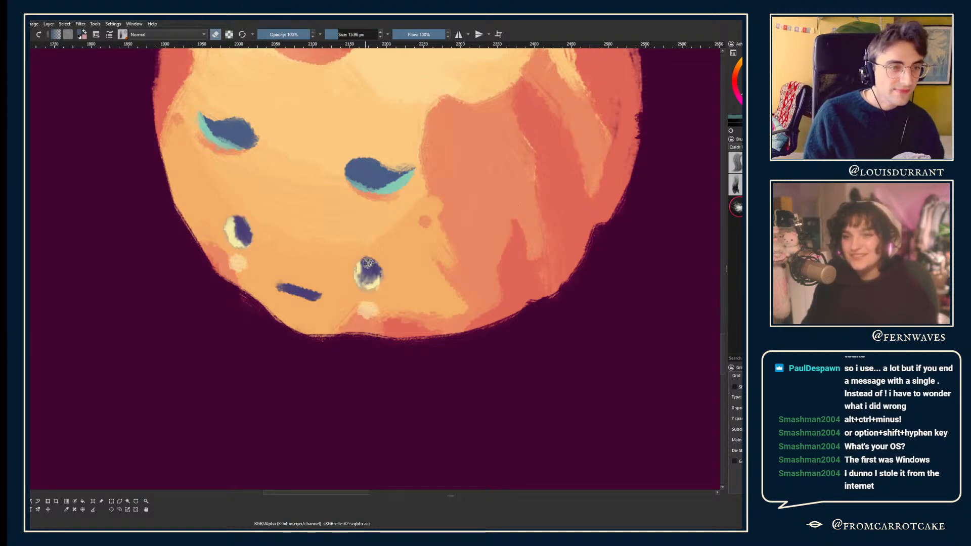
- Set the brush to about 27 px and refine the dark blue shapes and pale highlights of both eyes
key(e)
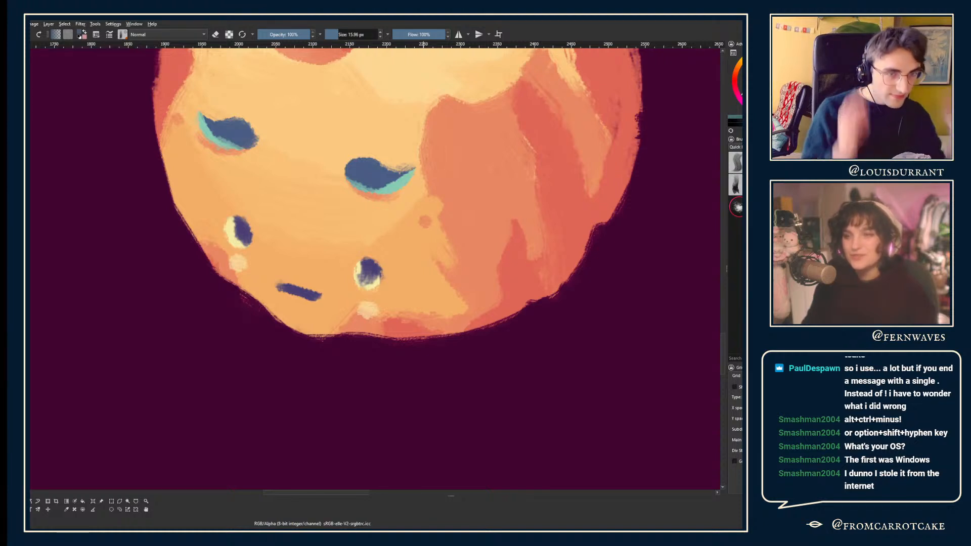
key(p)
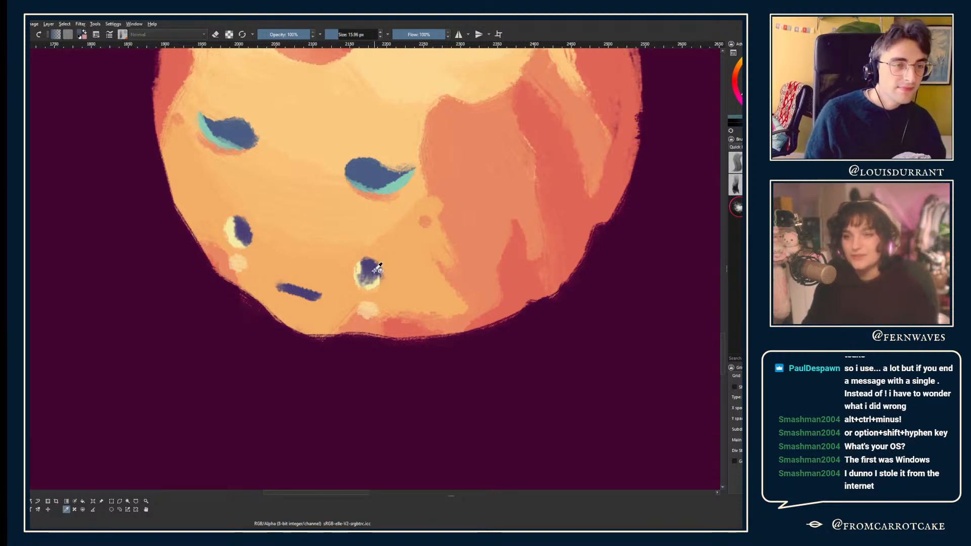
key(b)
click(341, 34)
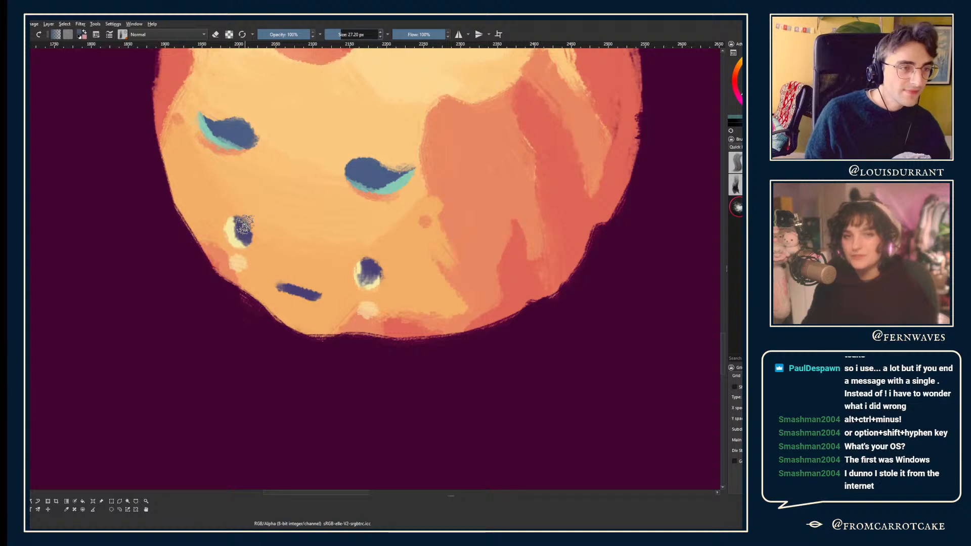
key(e)
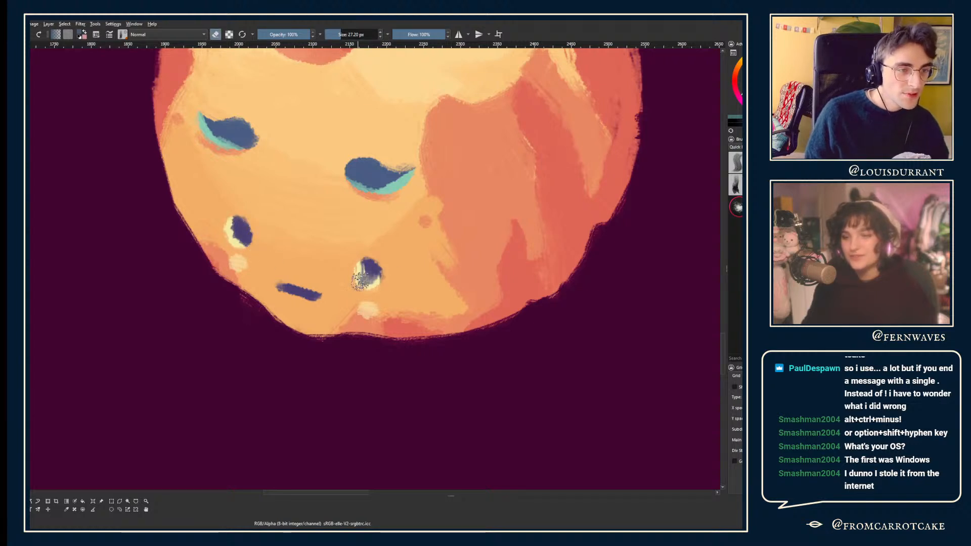
key(e)
mouse_move(373, 273)
mouse_down()
mouse_move(373, 264)
mouse_move(369, 288)
mouse_up()
- Check the whole tomato's face in a mirrored view, and restore the normal view
key(minus)
key(minus)
key(m)
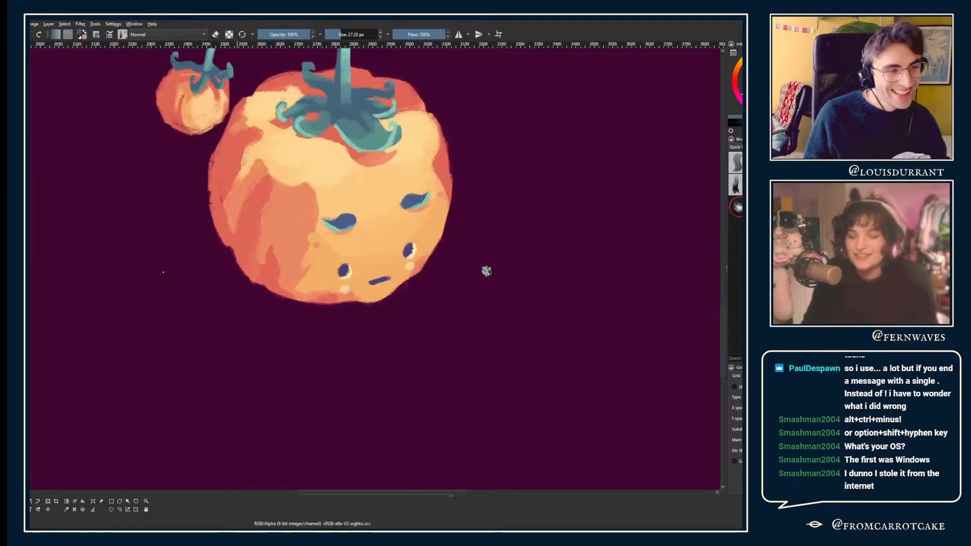
key(m)
key(plus)
key(plus)
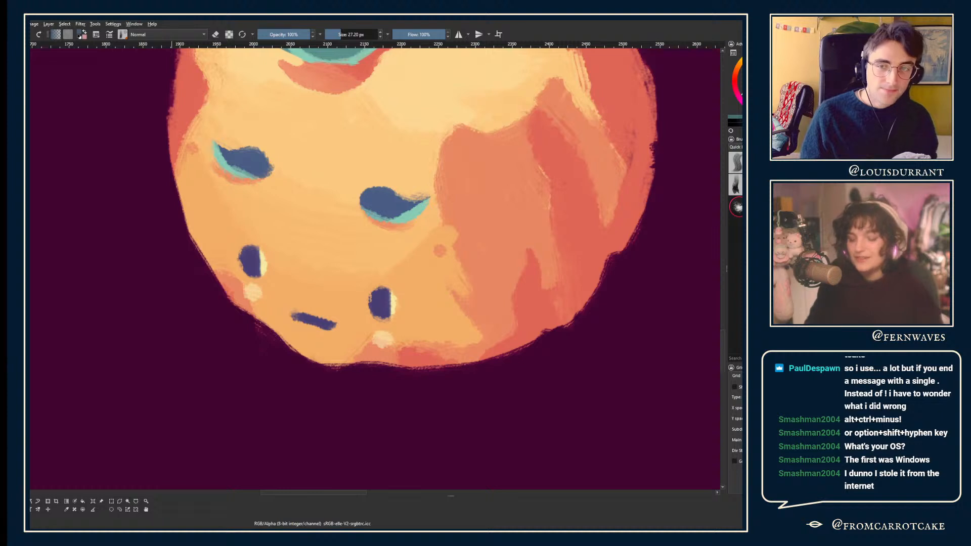
- Compare the original eyes with the refined left-highlight eyes, leaving the refined version shown
key(ctrl+z)
key(ctrl+z)
key(ctrl+z)
key(ctrl+z)
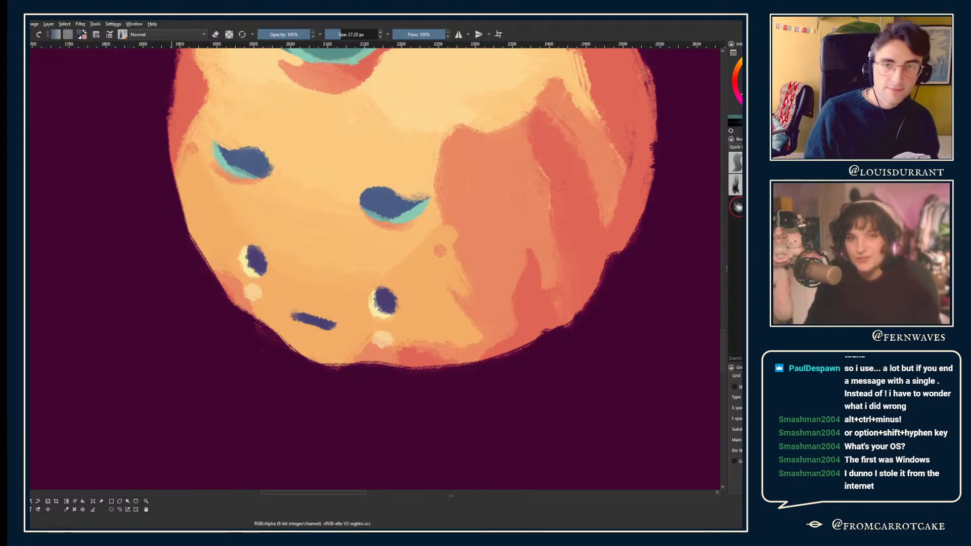
- Compare the left-side eye highlights with the original right-side ones again, leaving the original right-side version shown
key(ctrl+z)
key(ctrl+shift+z)
key(ctrl+z)
key(ctrl+shift+z)
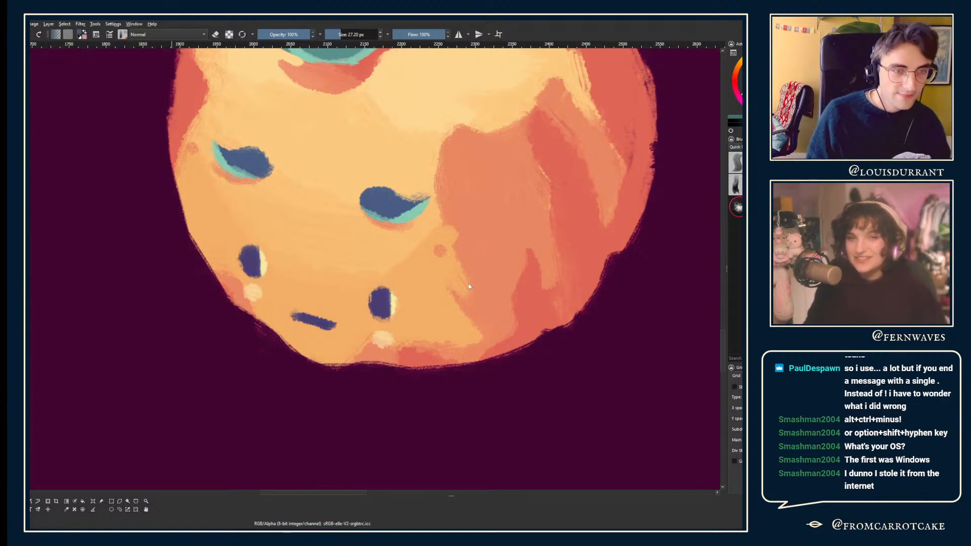
- Try trimming the highlights and outer edges of both lower eyes with the eraser at about 27 px
key(p)
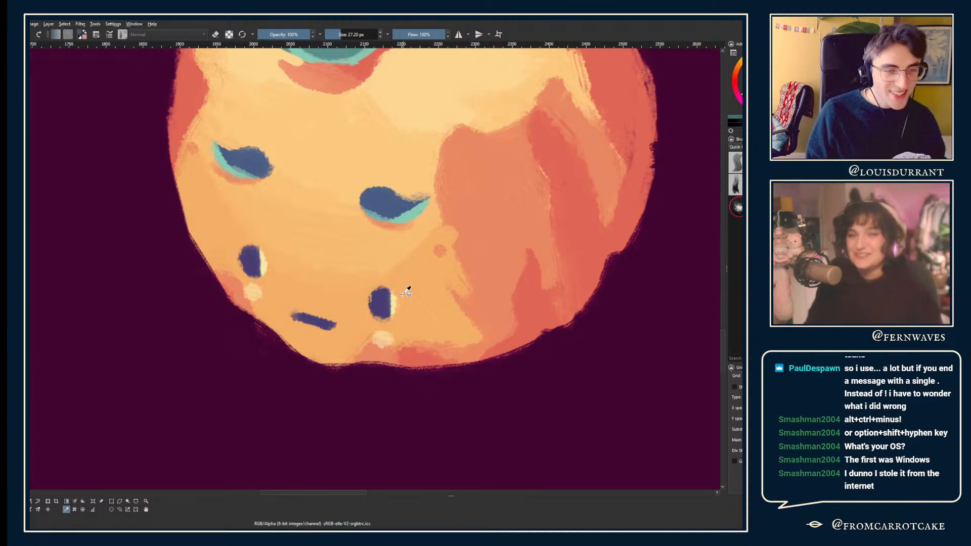
key(b)
drag(377, 270, 346, 244)
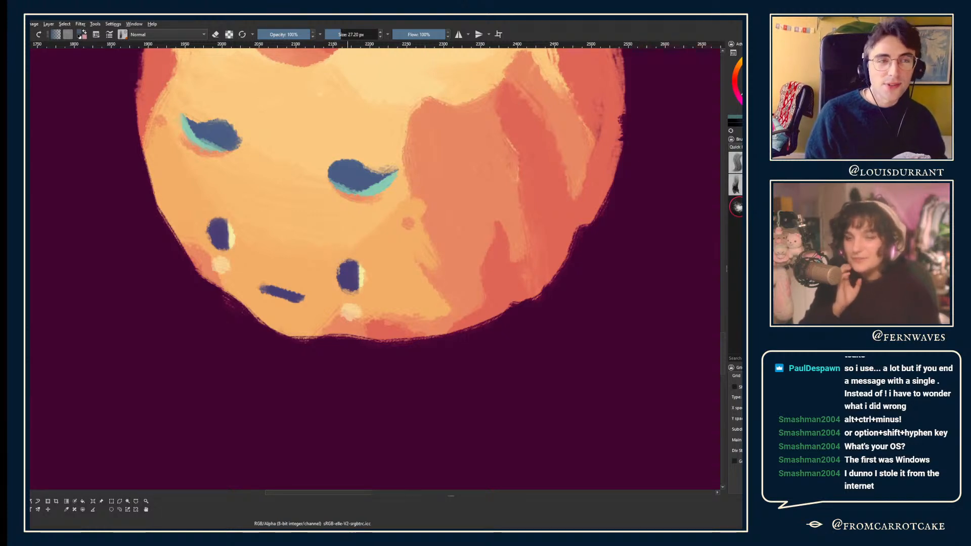
key(e)
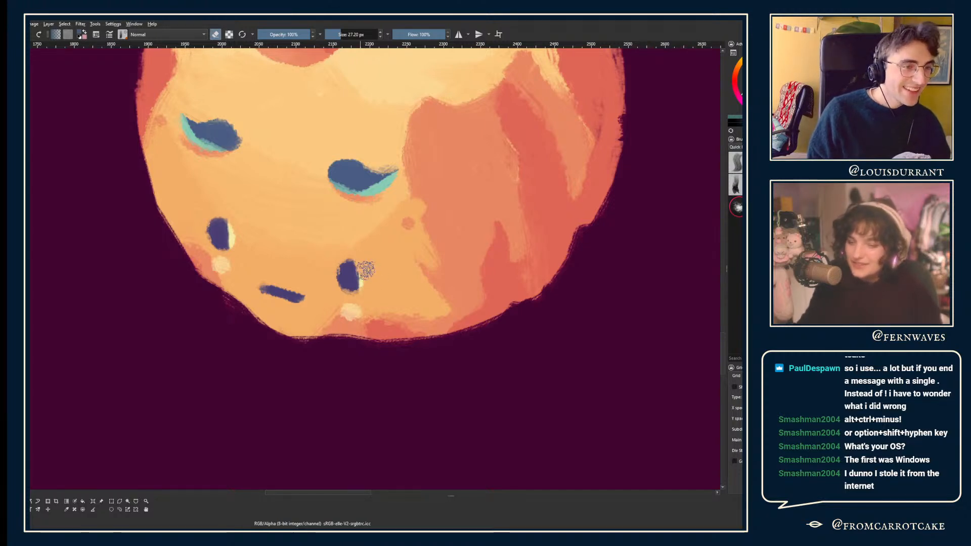
drag(195, 228, 213, 214)
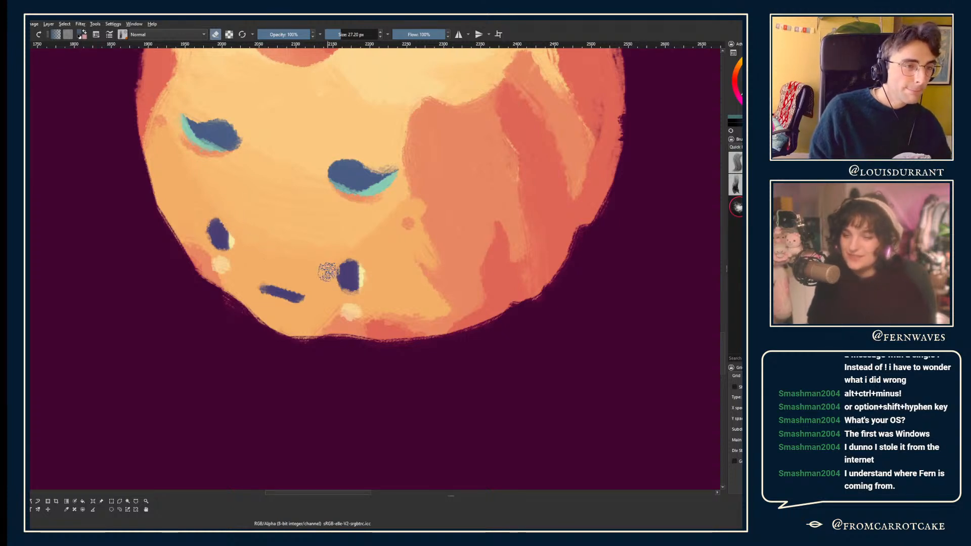
drag(328, 274, 357, 240)
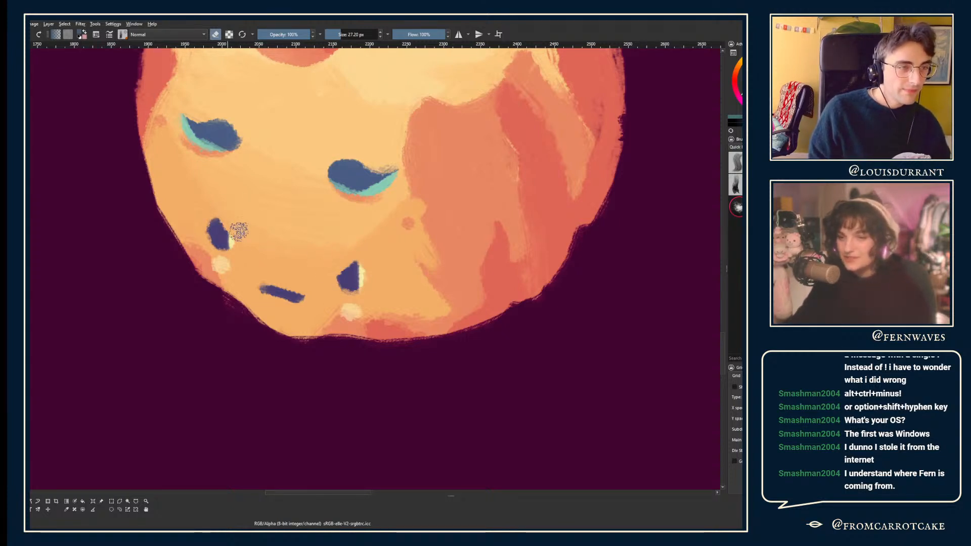
drag(328, 271, 348, 249)
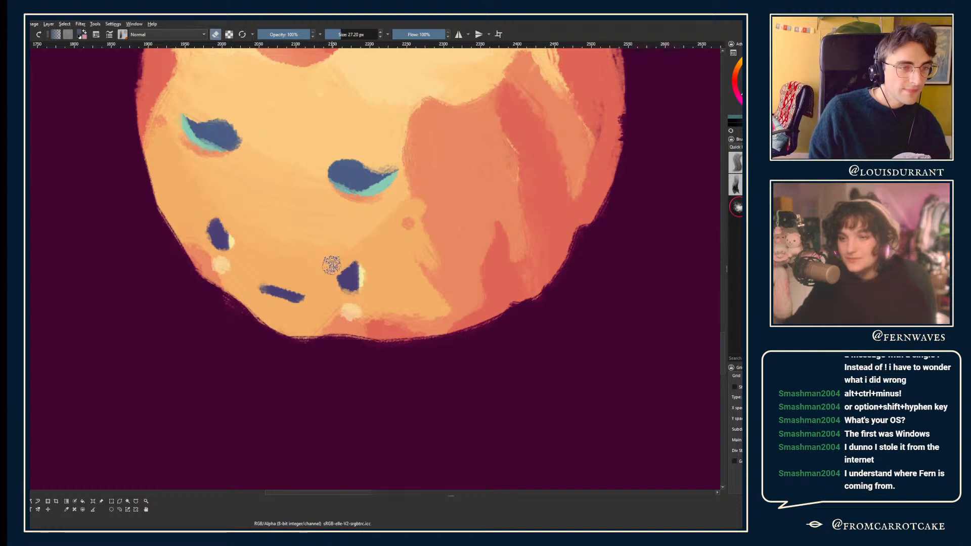
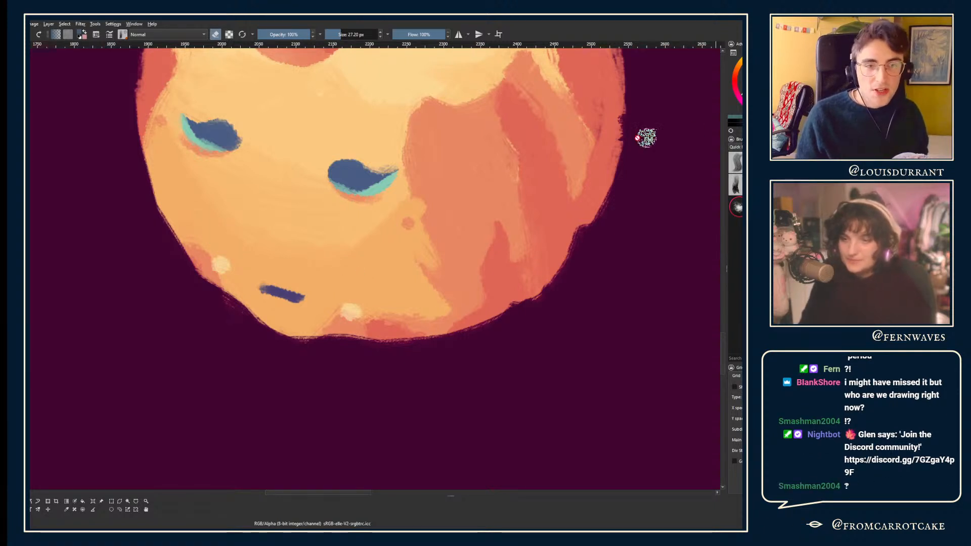
- Check the whole tomato without its lower eyes, and restore the eyes with right-side highlights
drag(590, 143, 450, 251)
scroll(508, 176, down, 2)
scroll(375, 241, up, 1)
drag(375, 241, 339, 221)
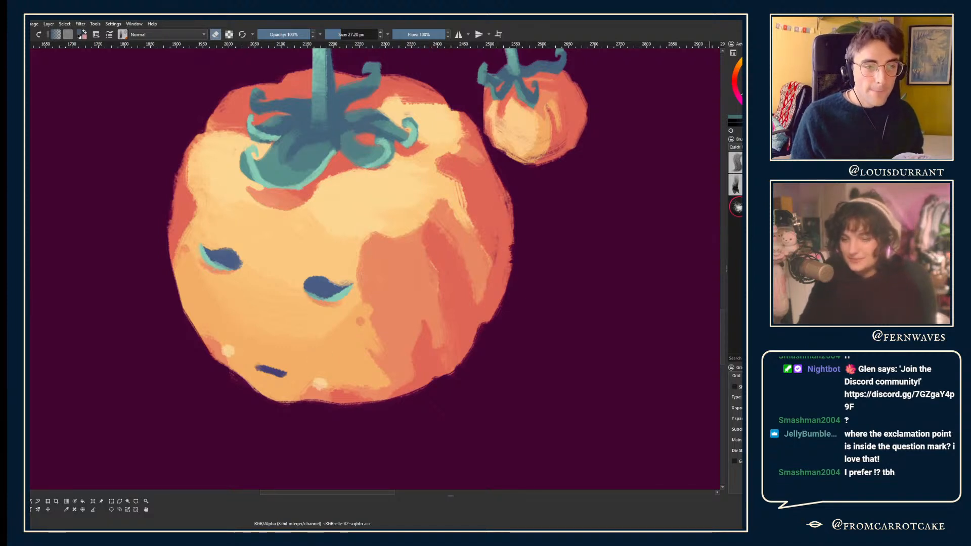
key(ctrl+shift+z)
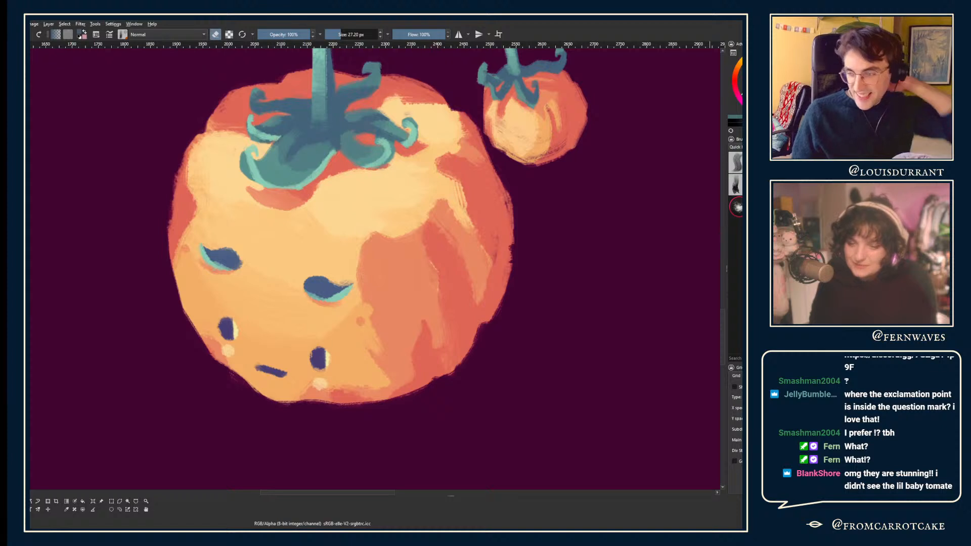
key(minus)
key(minus)
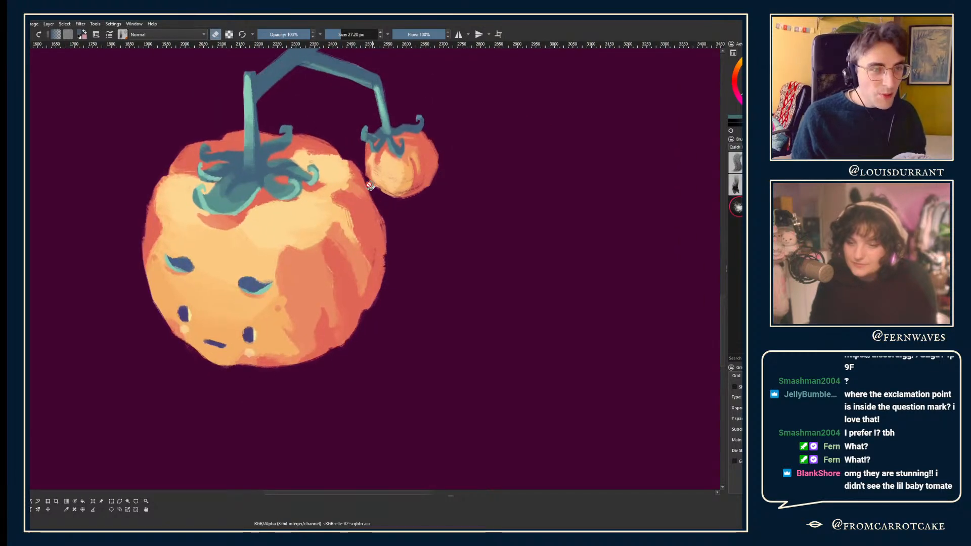
- Smooth the small tomato's light front area with a colour sampled from it, using a brush of about 70 px
scroll(390, 197, up, 1)
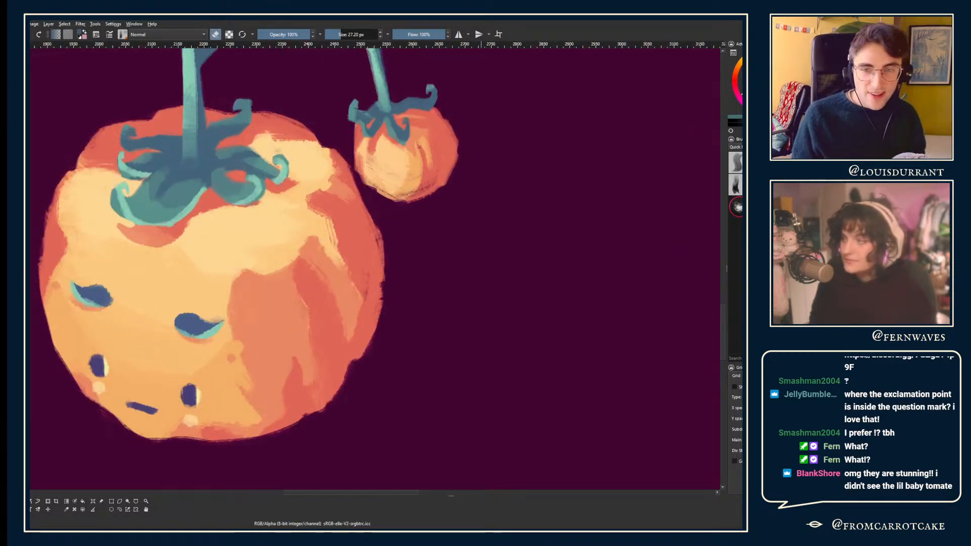
key(p)
click(427, 168)
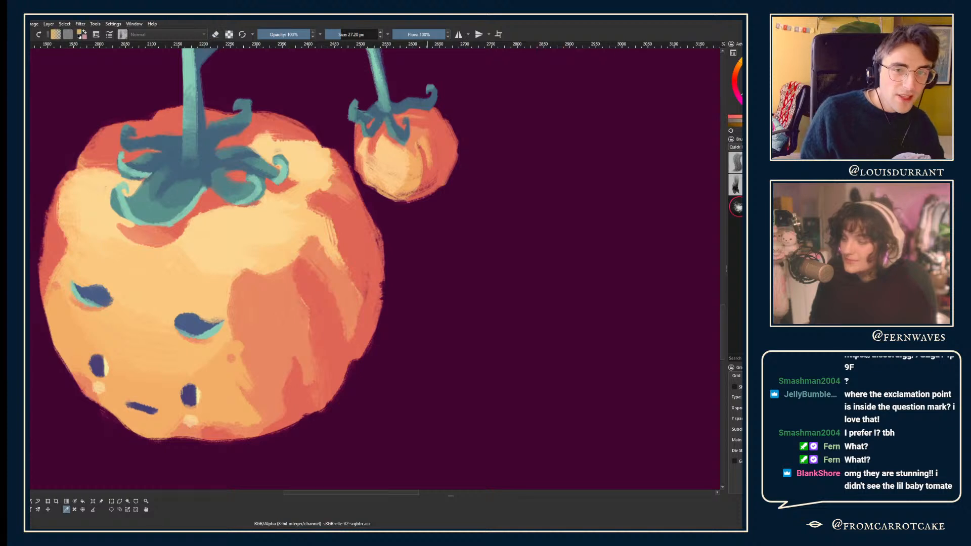
key(b)
click(343, 31)
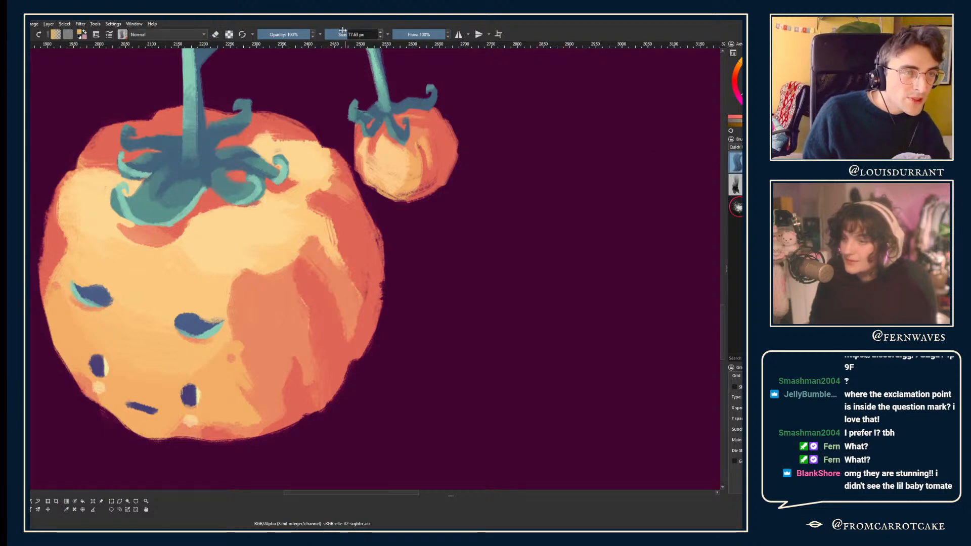
drag(343, 32, 341, 31)
mouse_move(376, 162)
mouse_down()
mouse_move(408, 166)
mouse_move(406, 175)
mouse_up()
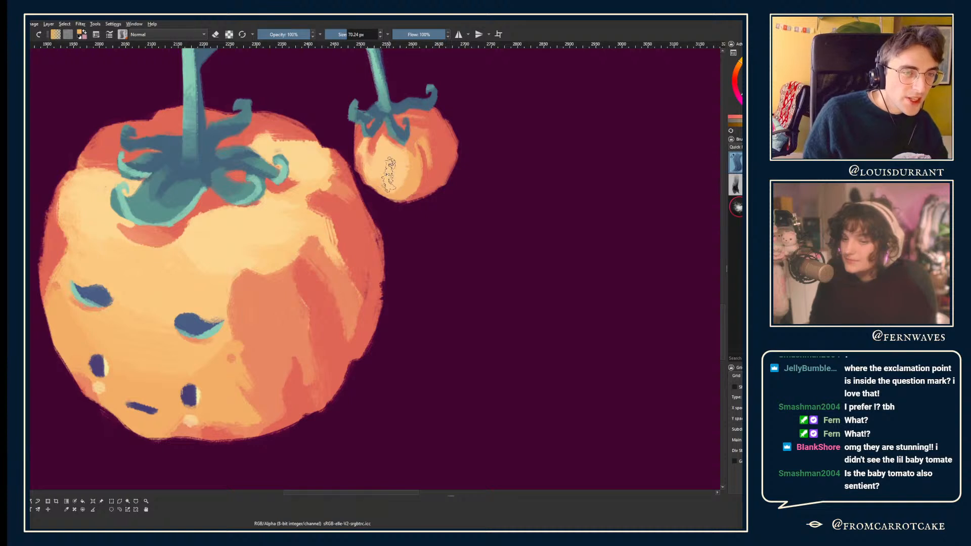
- Clean up the small tomato's lower edge with the eraser at about 40 px
drag(419, 210, 390, 206)
key(e)
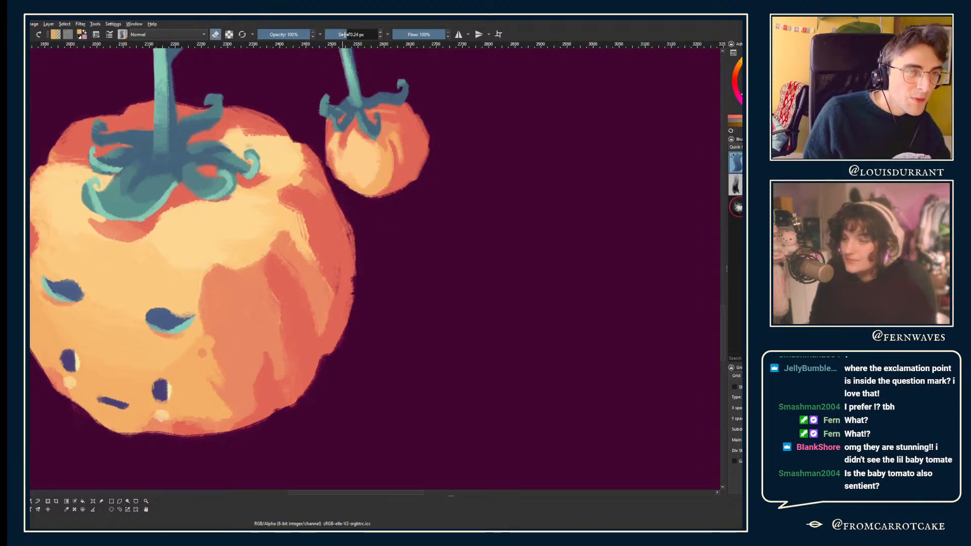
drag(346, 34, 334, 34)
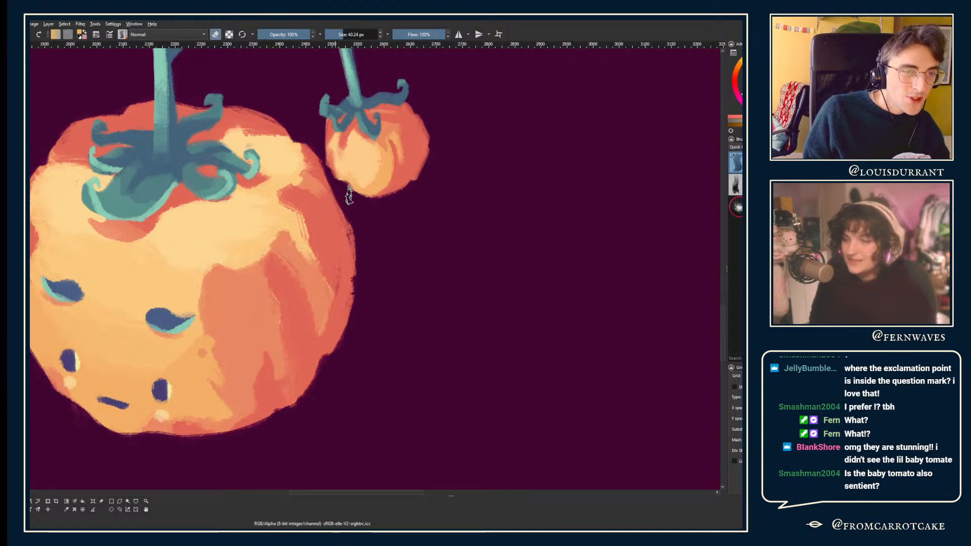
key(minus)
key(minus)
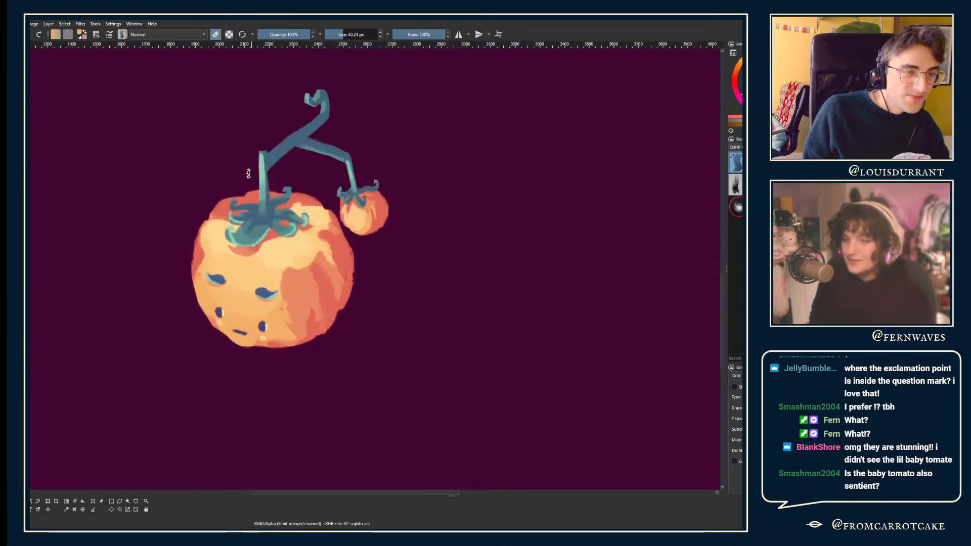
drag(192, 150, 229, 157)
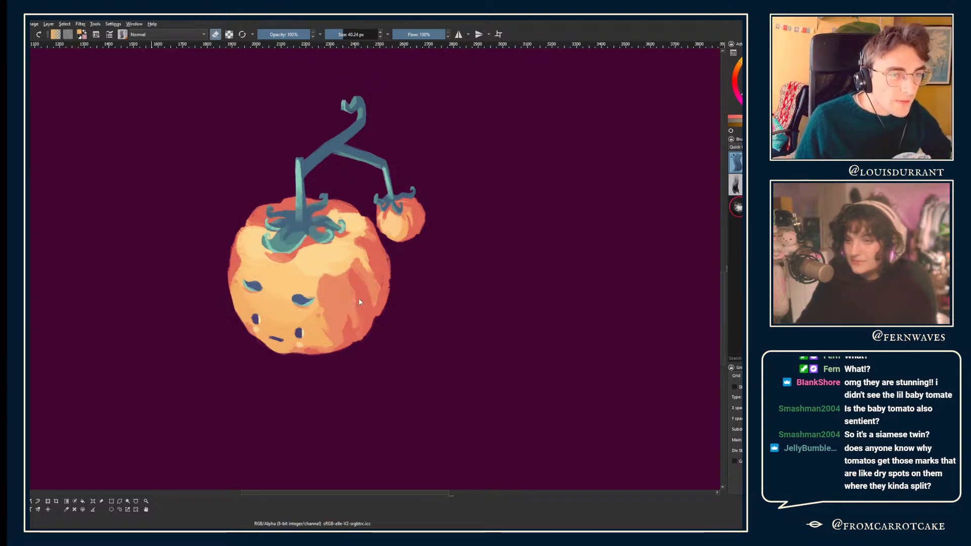
- Switch to the pea pod painting and examine the pod and the faces of its peas
double_click(253, 247)
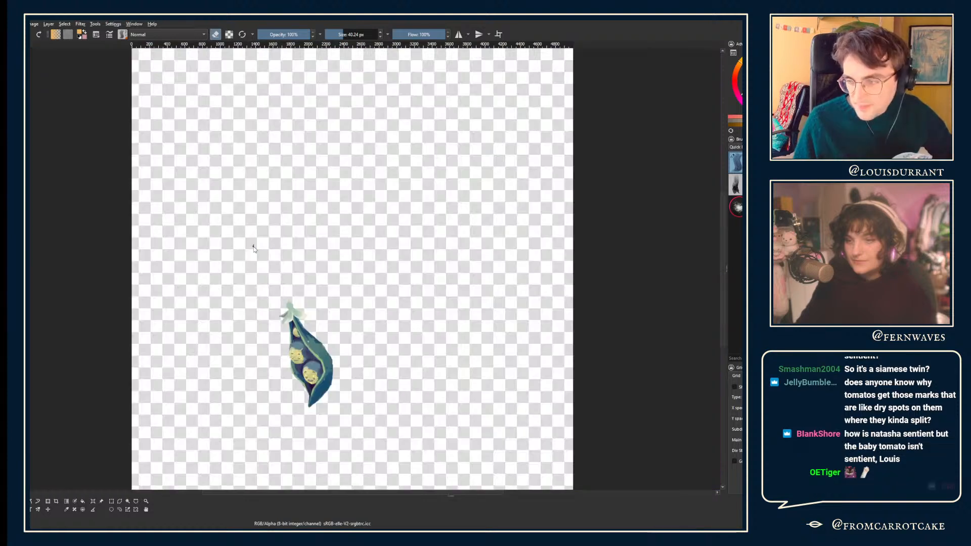
scroll(277, 428, up, 5)
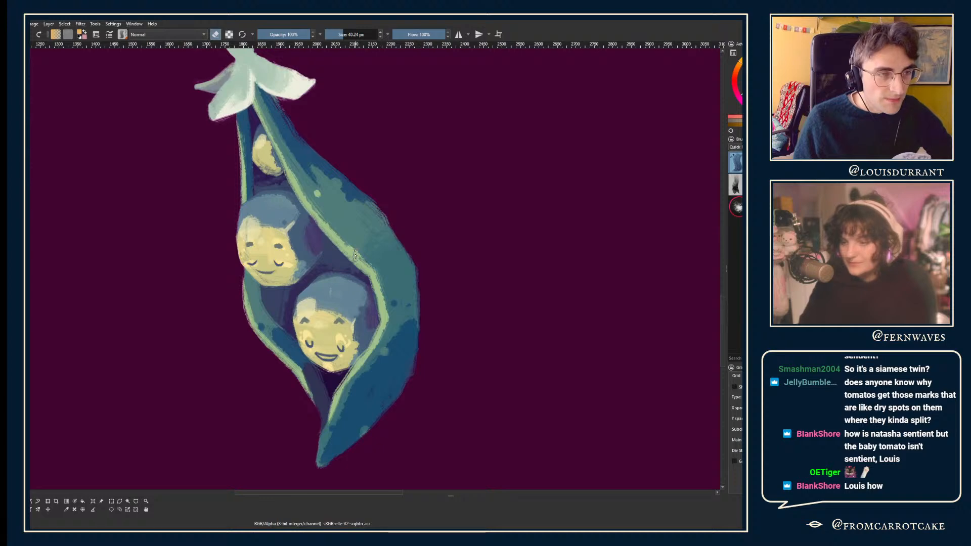
scroll(347, 246, up, 5)
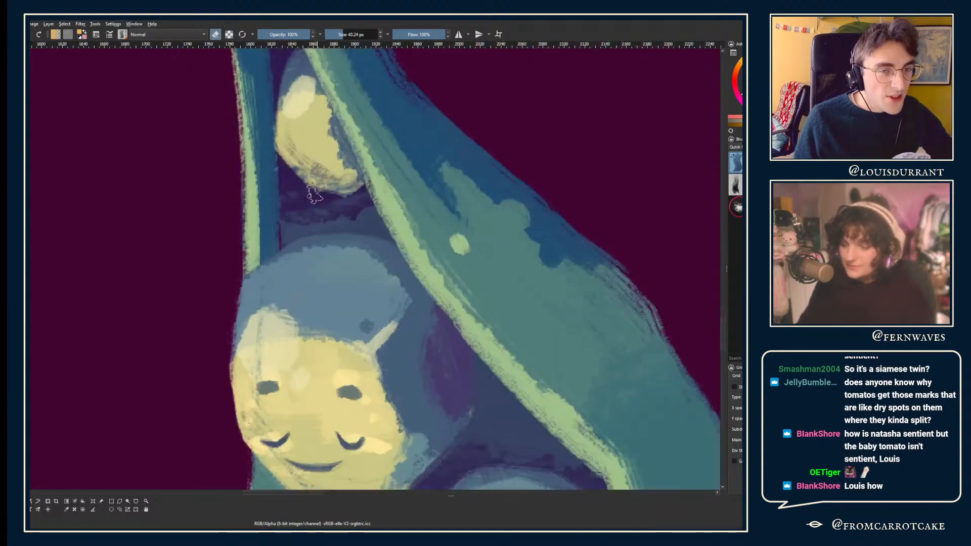
scroll(377, 230, down, 5)
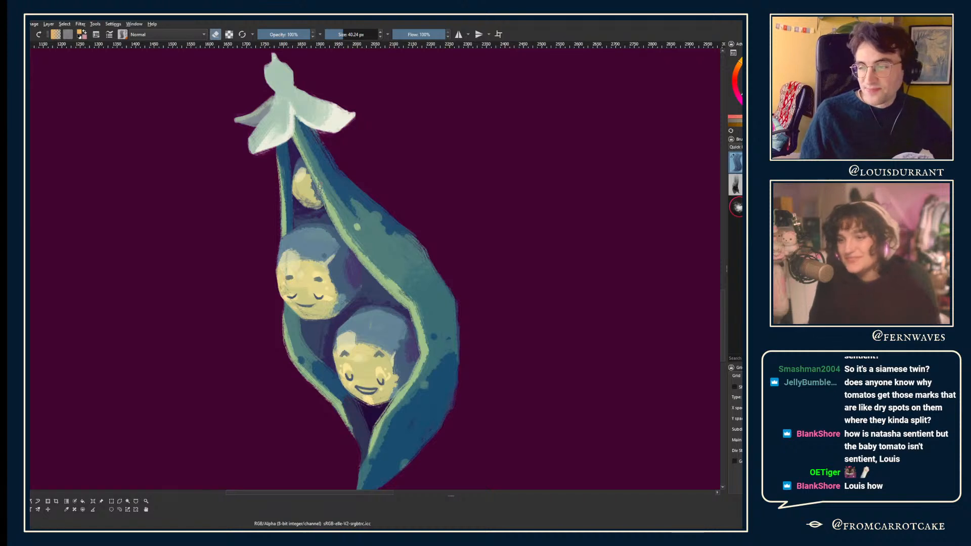
drag(222, 223, 222, 177)
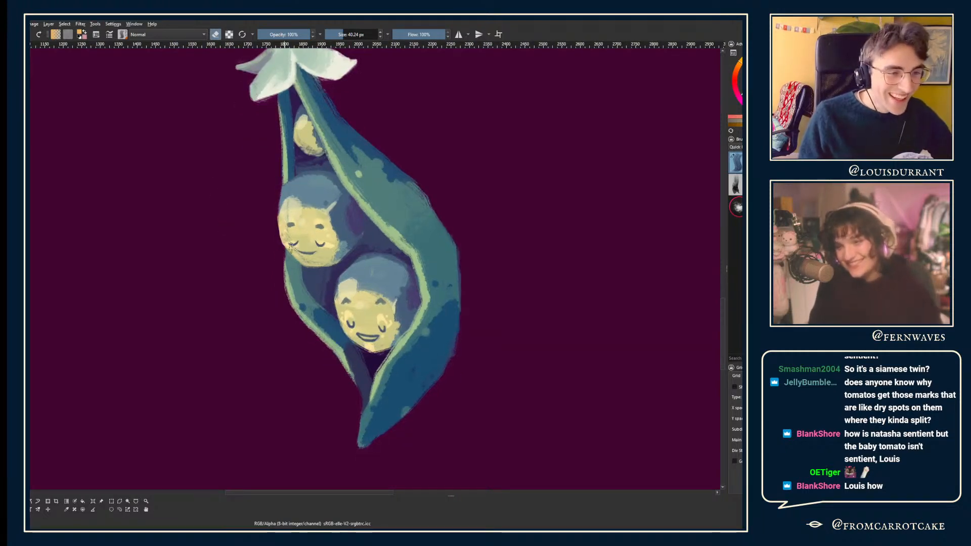
drag(337, 224, 272, 221)
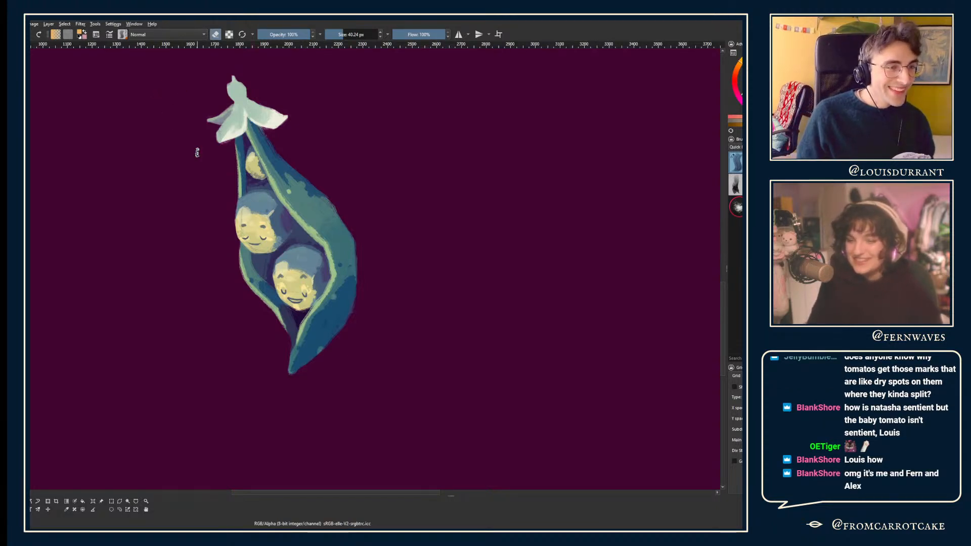
scroll(197, 152, up, 1)
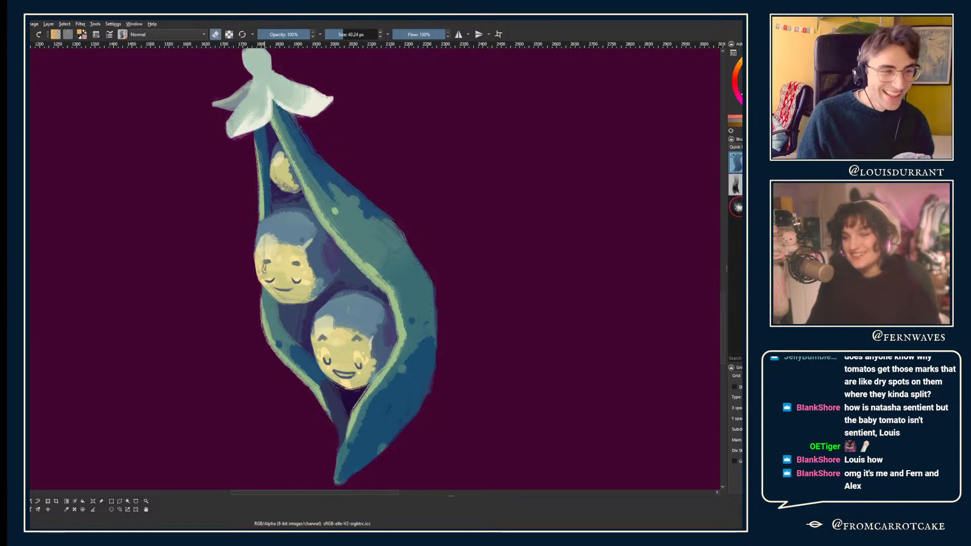
- Look at the pumpkin painting with its faceless darker copy, and return to the tomato painting
click(135, 24)
click(164, 117)
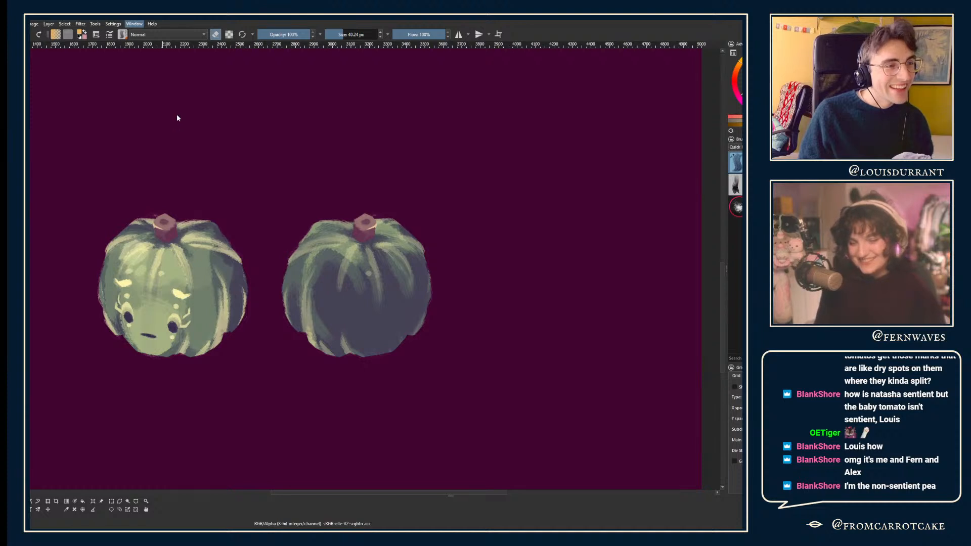
key(ctrl+Tab)
- Duplicate the whole tomato character and place the copy to the right of the original
drag(283, 294, 249, 305)
scroll(249, 305, down, 1)
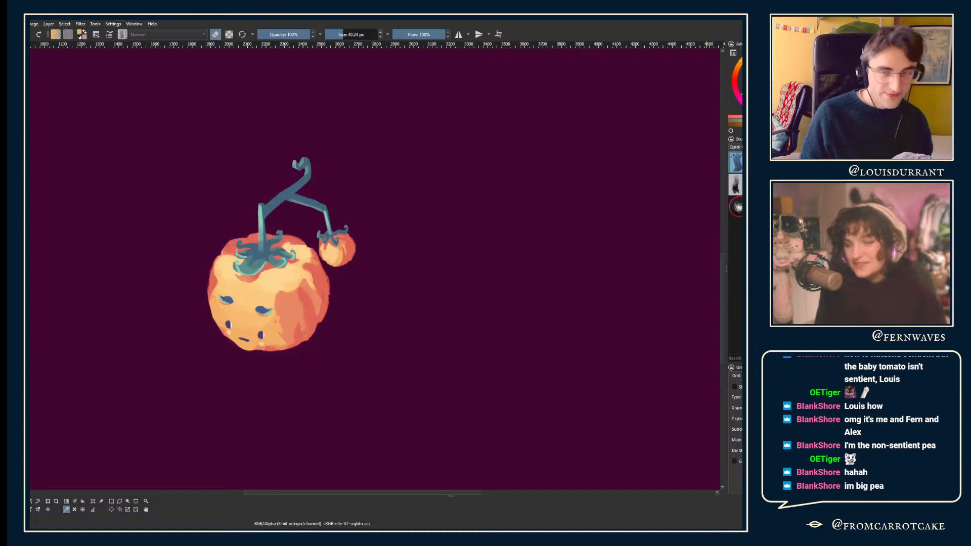
key(ctrl+t)
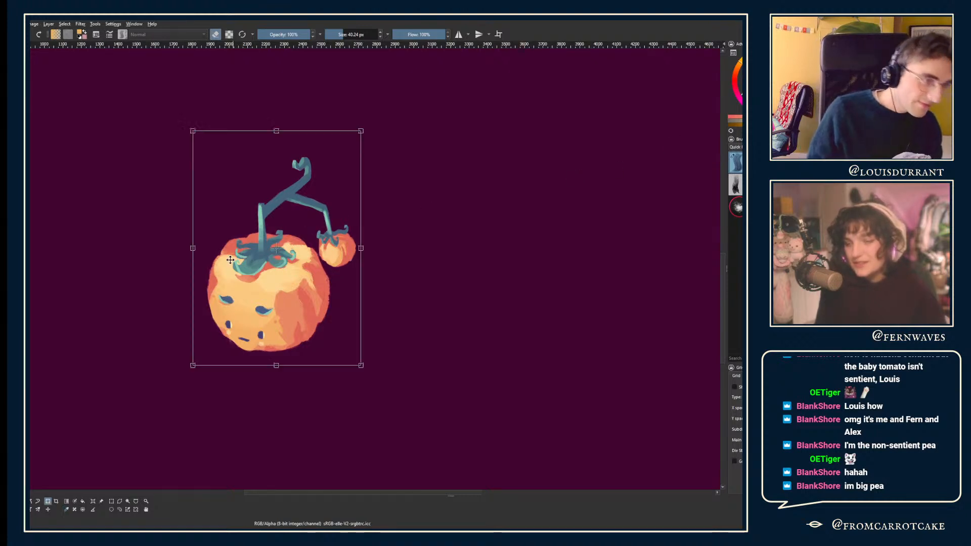
drag(258, 258, 205, 260)
drag(181, 244, 311, 235)
key(Return)
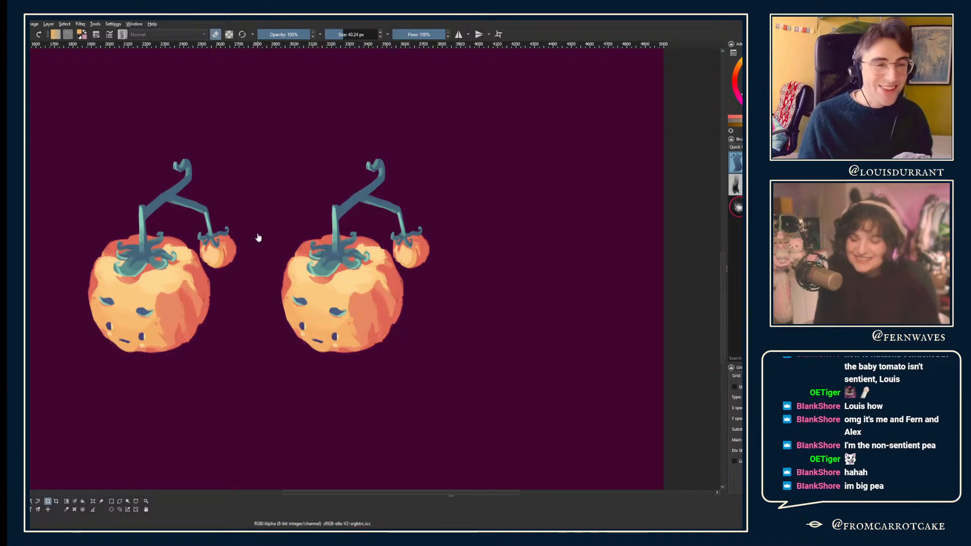
- Undo the copy's placement, mirror the copy horizontally, and place it to the right of the original tomato
drag(258, 237, 243, 219)
scroll(244, 220, up, 1)
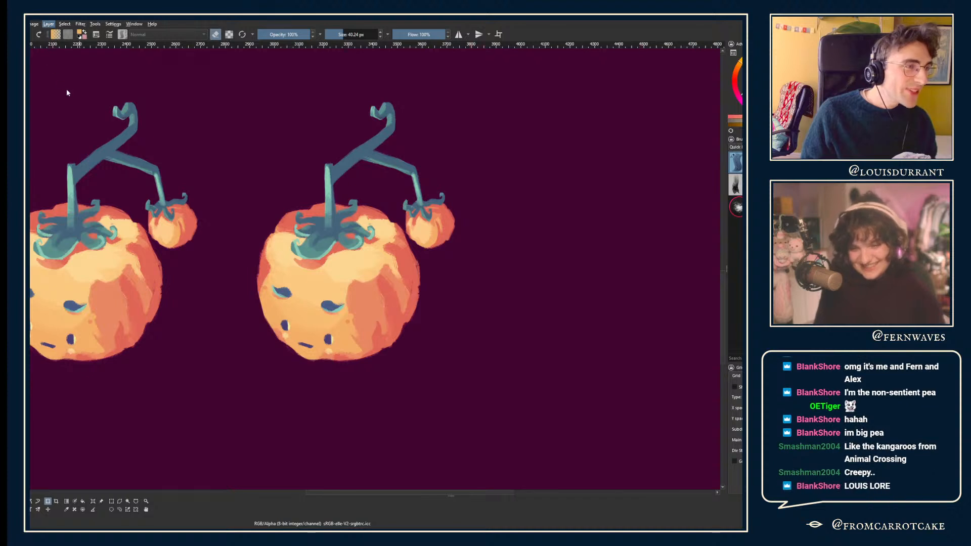
key(ctrl+z)
scroll(175, 157, down, 1)
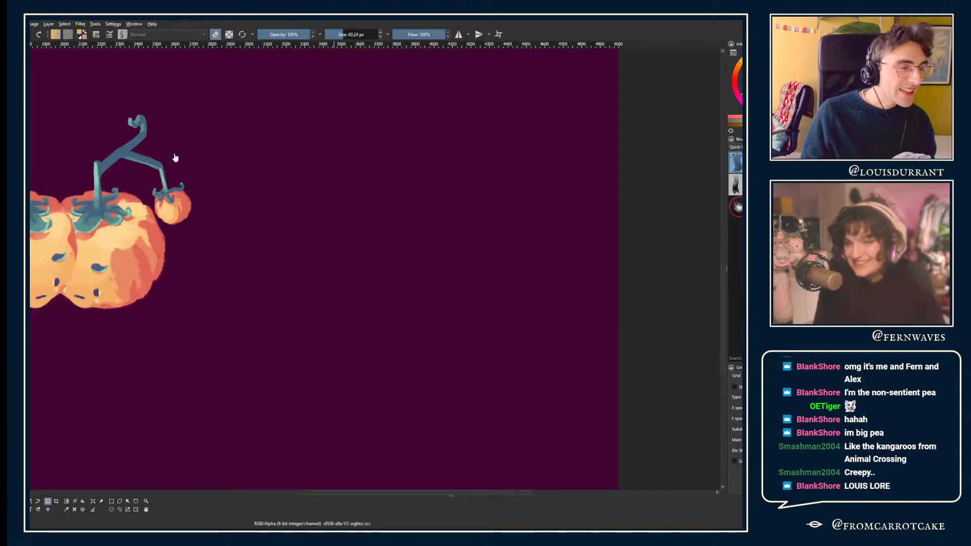
drag(61, 192, 361, 193)
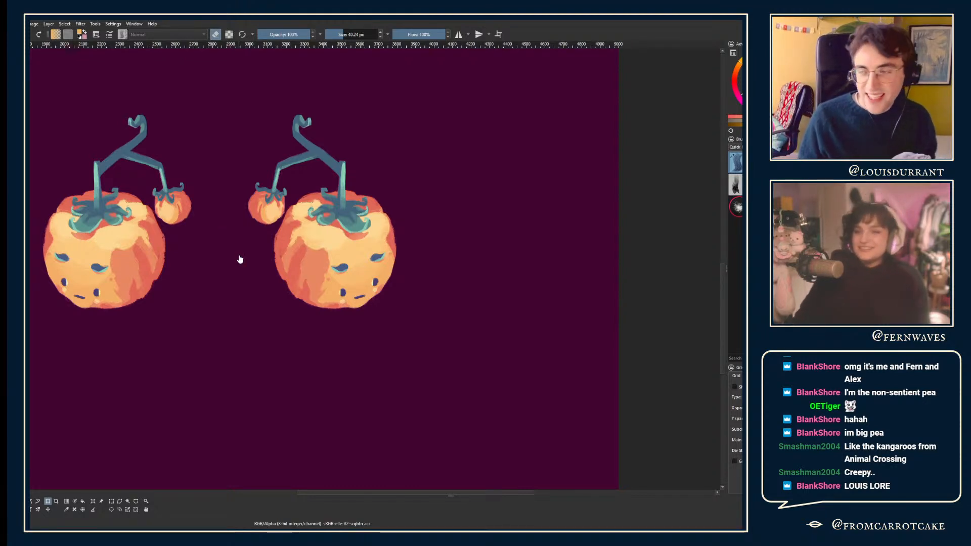
scroll(286, 251, up, 1)
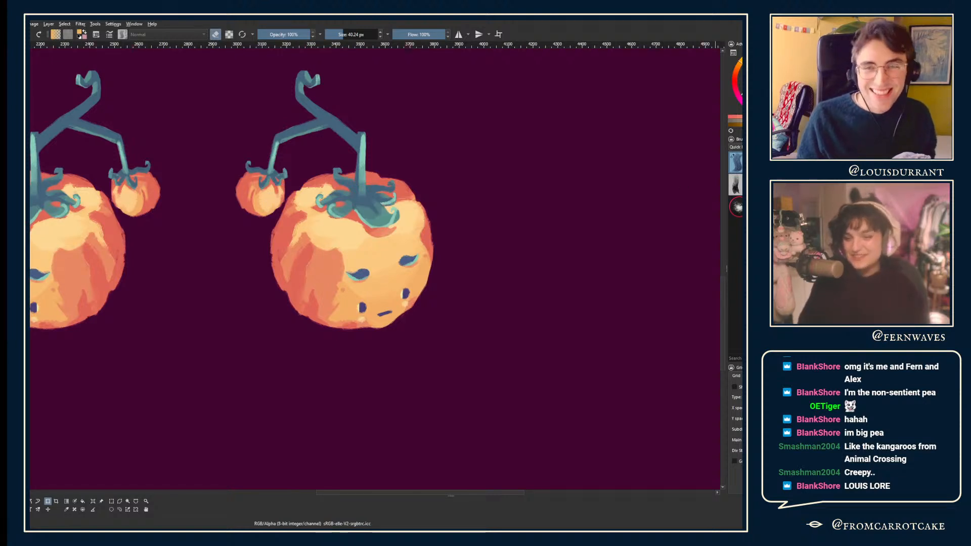
scroll(575, 111, down, 1)
drag(575, 111, 538, 112)
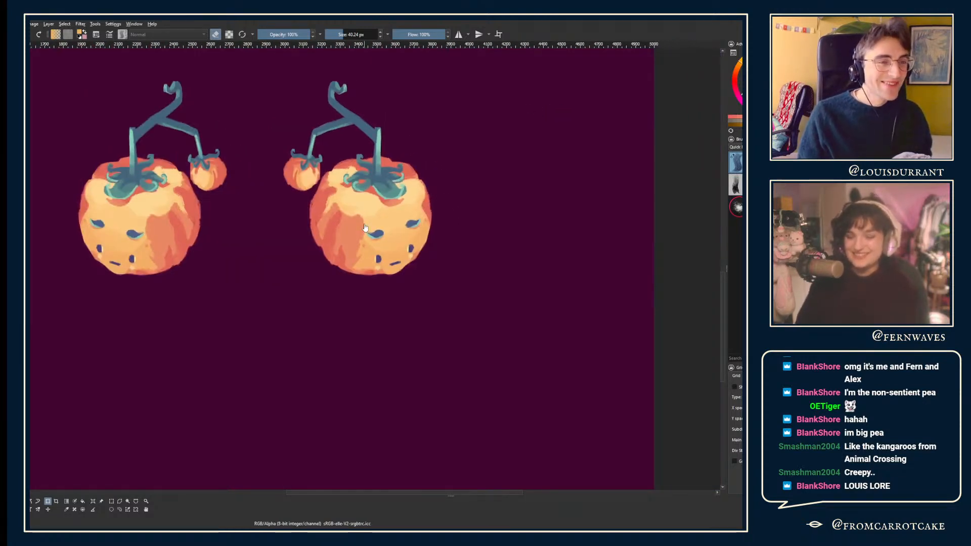
- Remove both eyebrows from the face of the mirrored tomato copy
scroll(365, 228, up, 1)
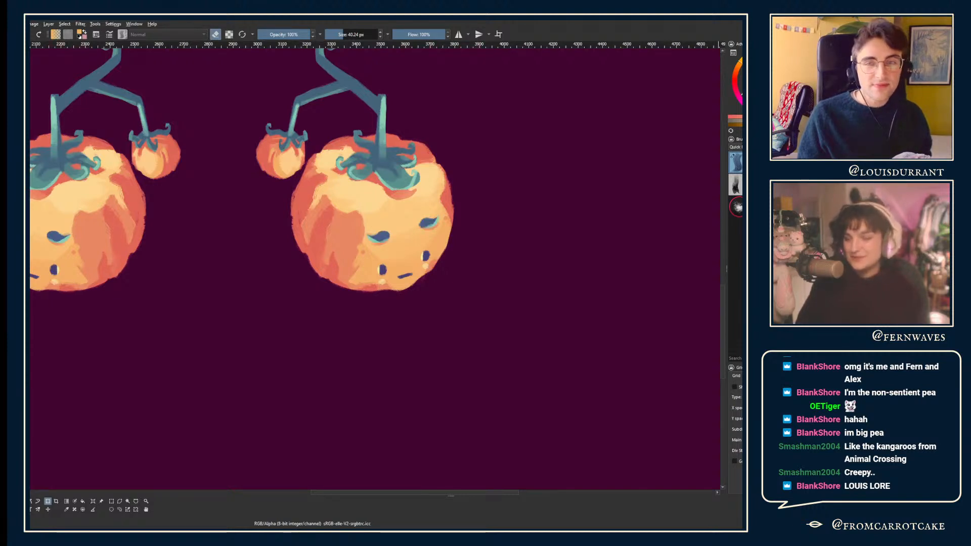
key(ctrl+z)
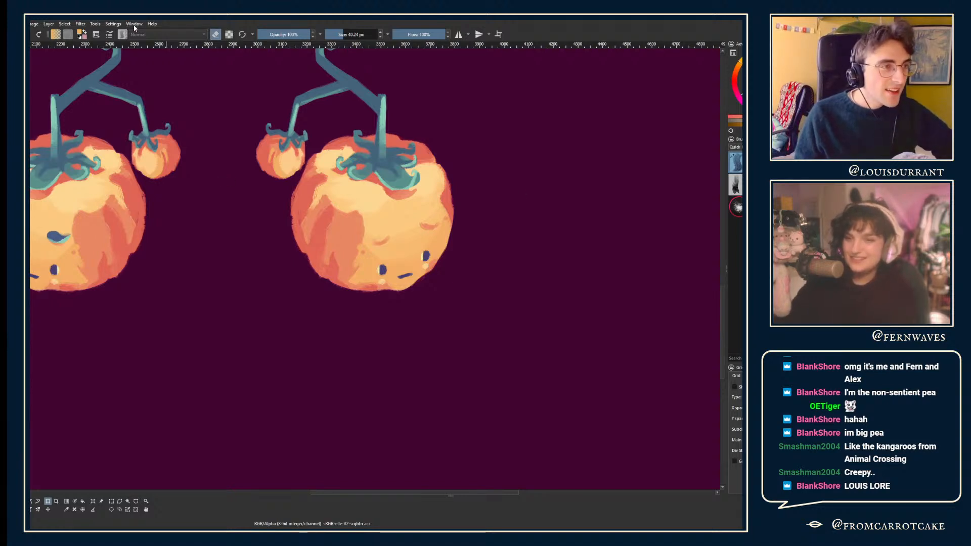
- Examine the pea faces in the pea pod painting and the faceless darker pumpkin copy, and return to the tomato painting
scroll(238, 205, left, 10)
scroll(237, 282, up, 5)
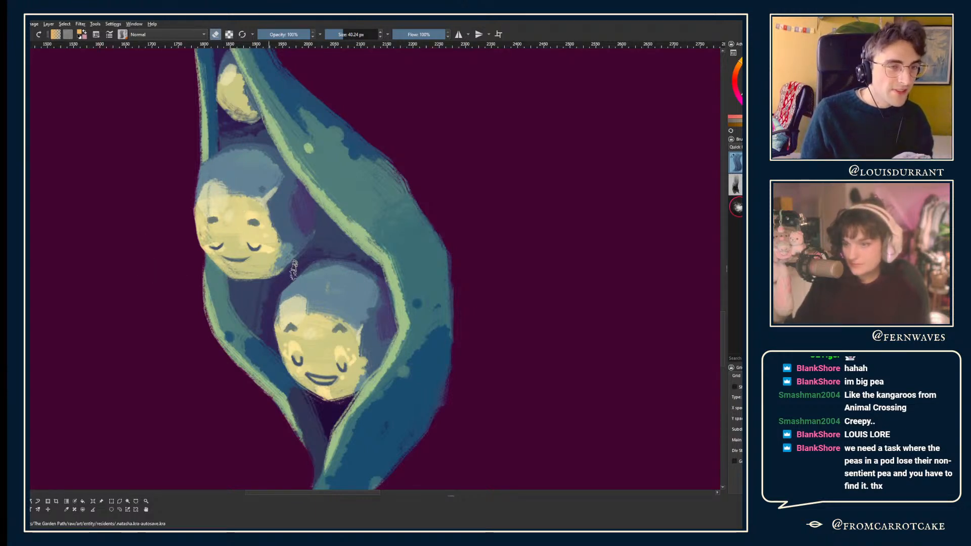
drag(294, 270, 258, 234)
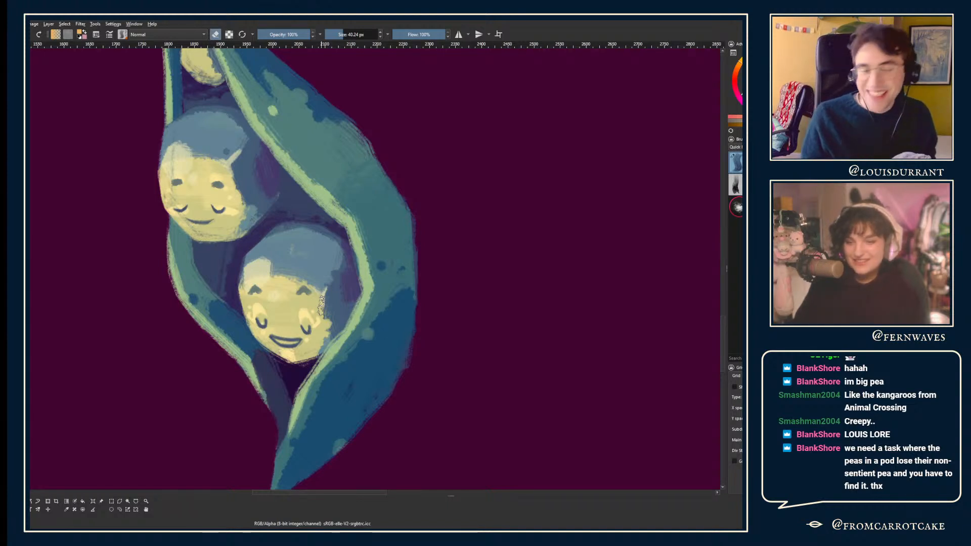
scroll(145, 188, down, 1)
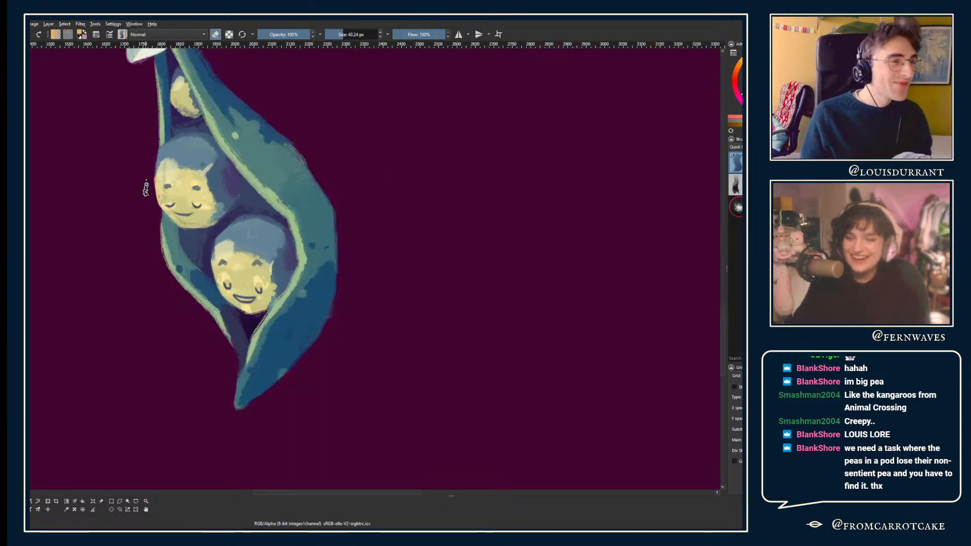
click(138, 26)
click(154, 167)
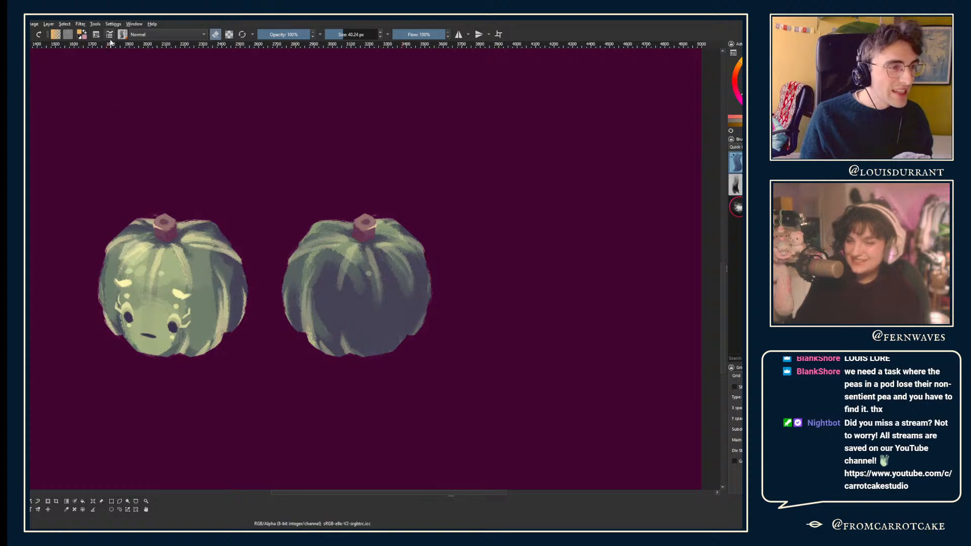
key(ctrl+Tab)
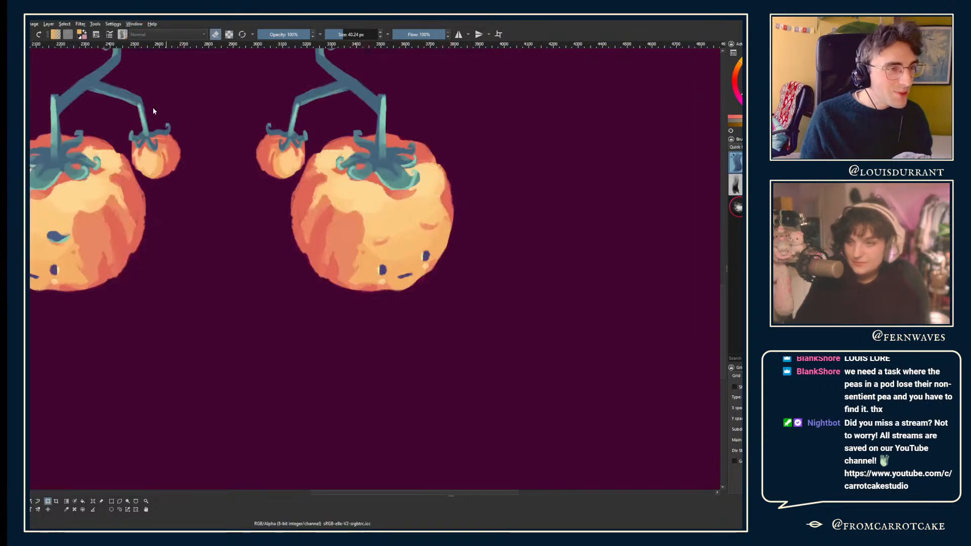
- Remove the remaining eyes, mouth and blush marks from the mirrored tomato copy, leaving its body faceless
drag(204, 175, 169, 176)
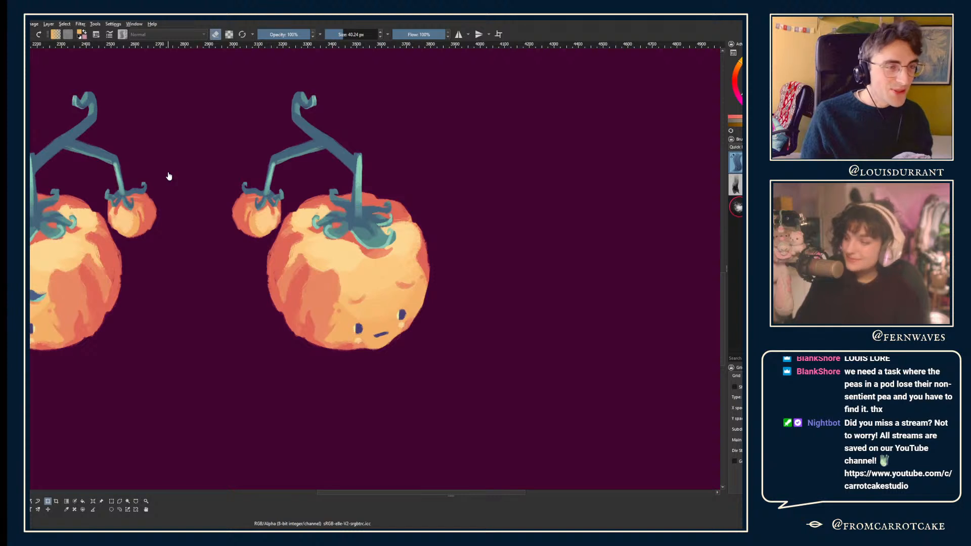
scroll(169, 176, down, 1)
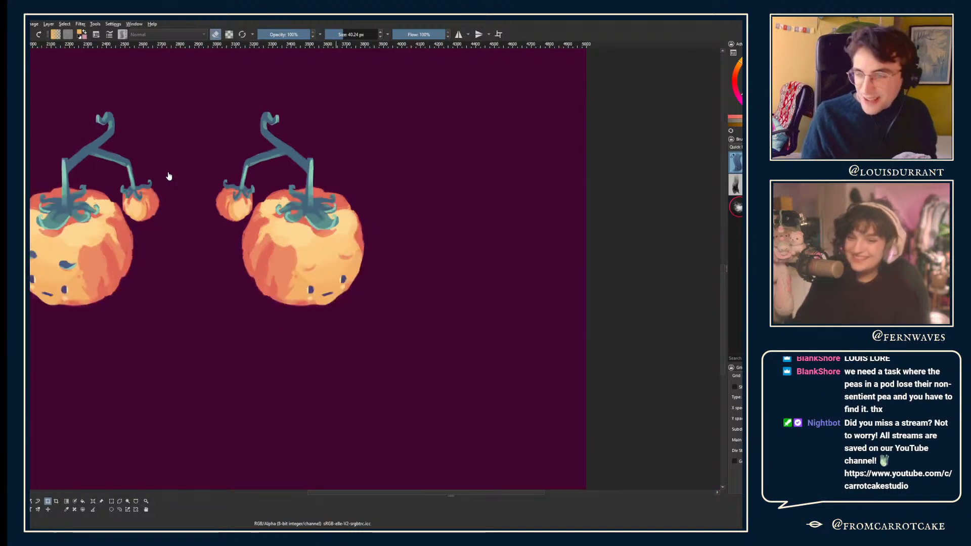
scroll(189, 200, up, 2)
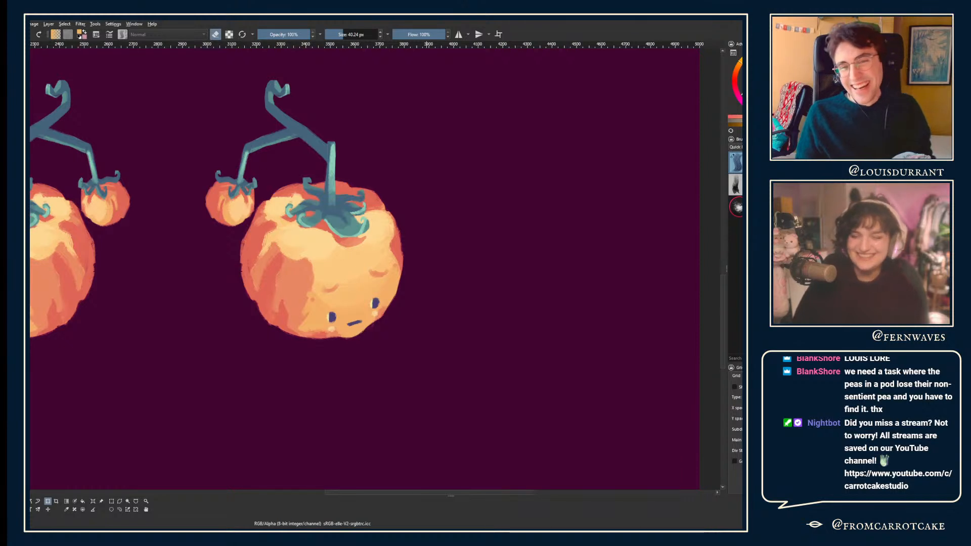
drag(298, 284, 258, 222)
drag(314, 329, 256, 246)
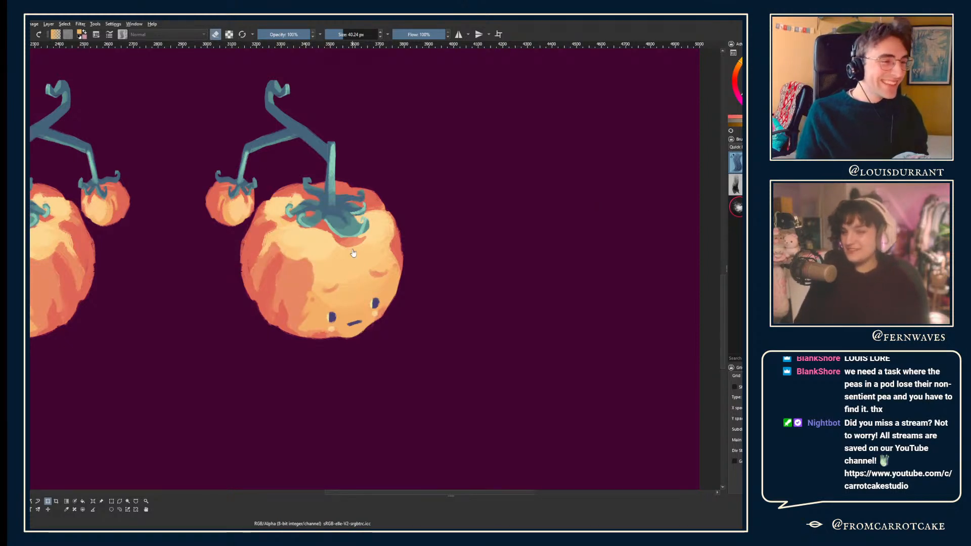
drag(353, 253, 331, 243)
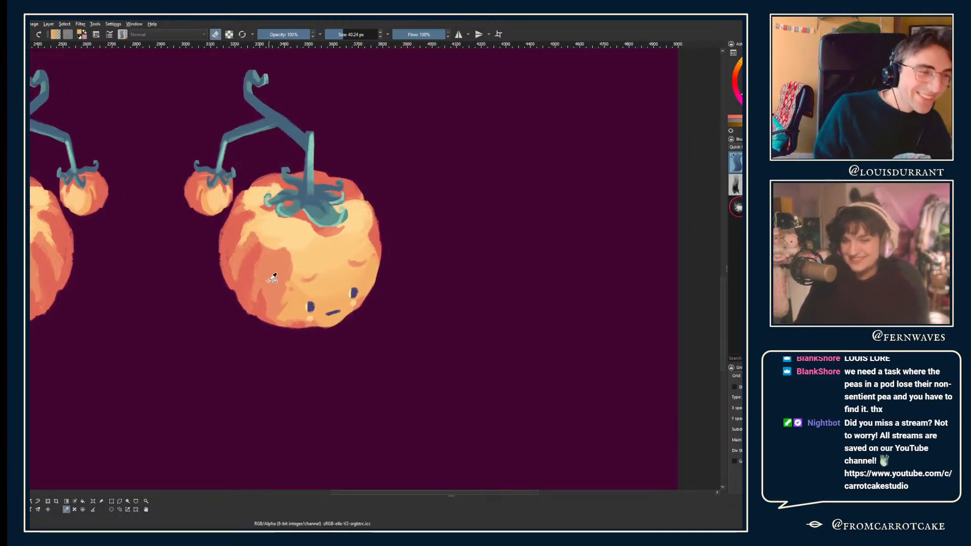
mouse_move(310, 266)
mouse_down()
mouse_move(286, 255)
mouse_move(272, 210)
mouse_up()
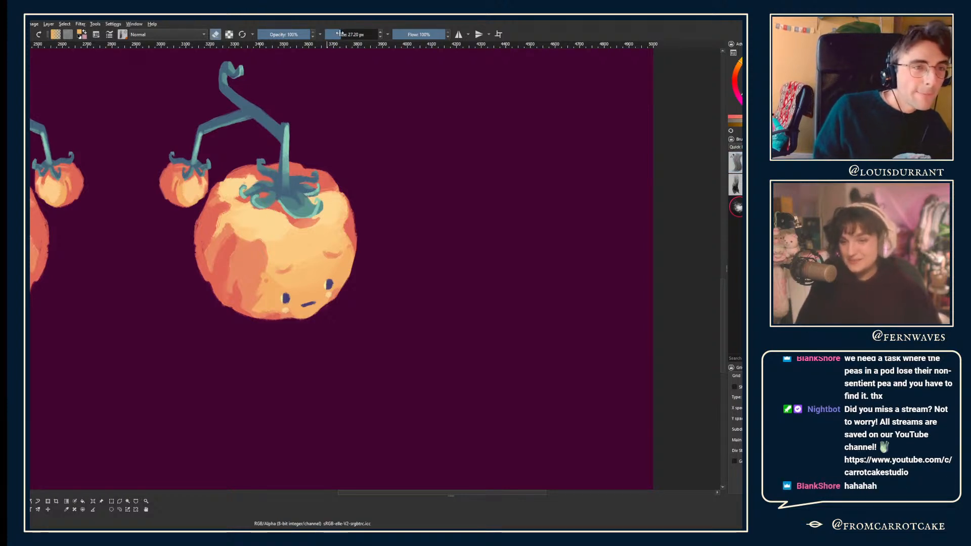
key(e)
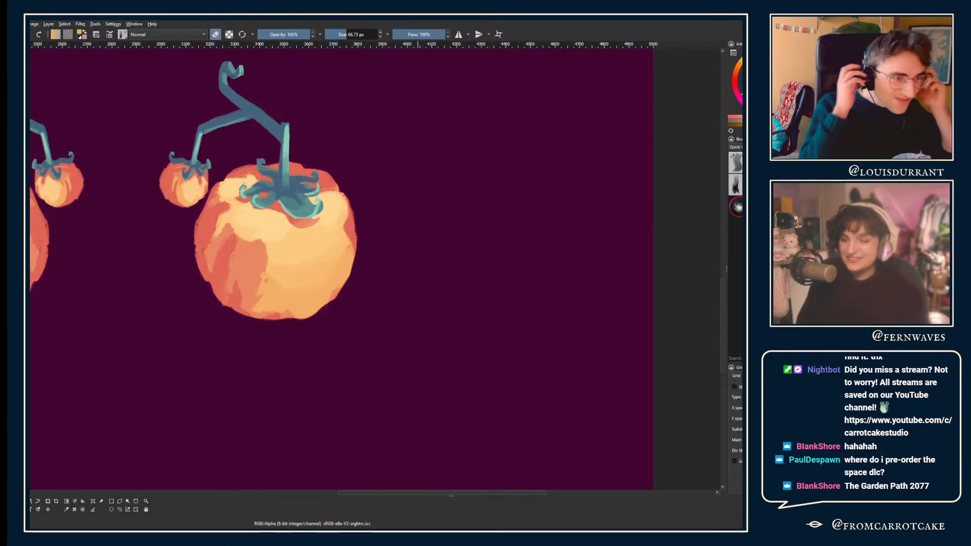
- Hide the light teal highlights on the mirrored copy's main stem and leafy crown
drag(300, 178, 335, 202)
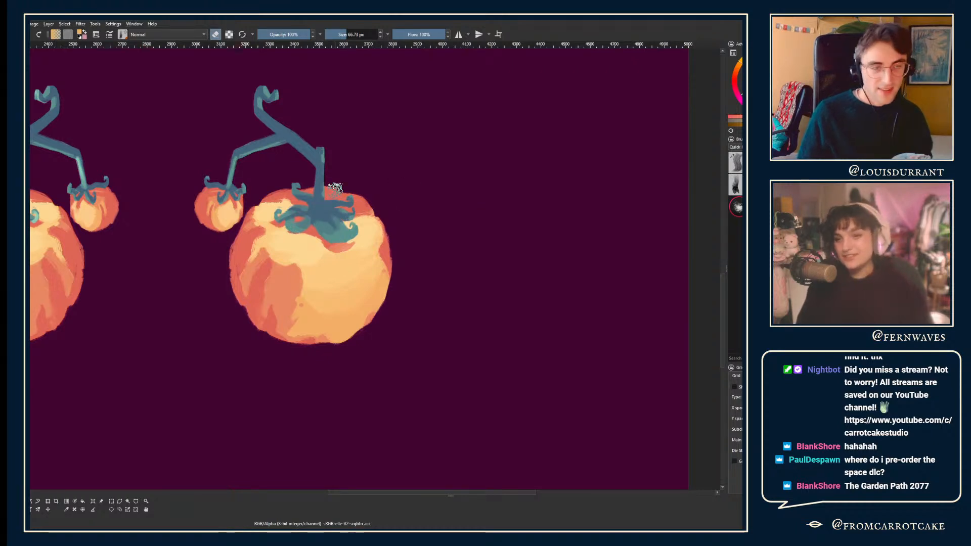
drag(319, 185, 338, 206)
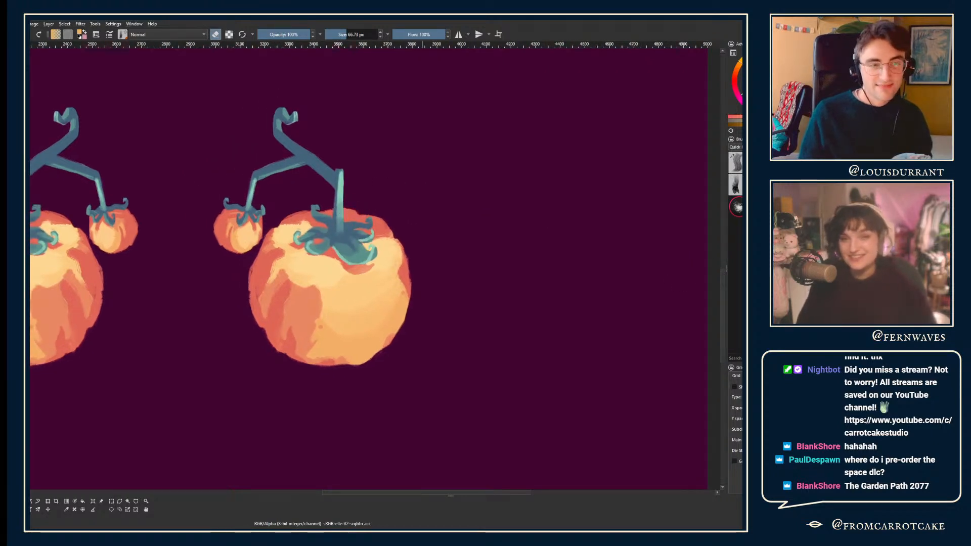
scroll(379, 256, down, 1)
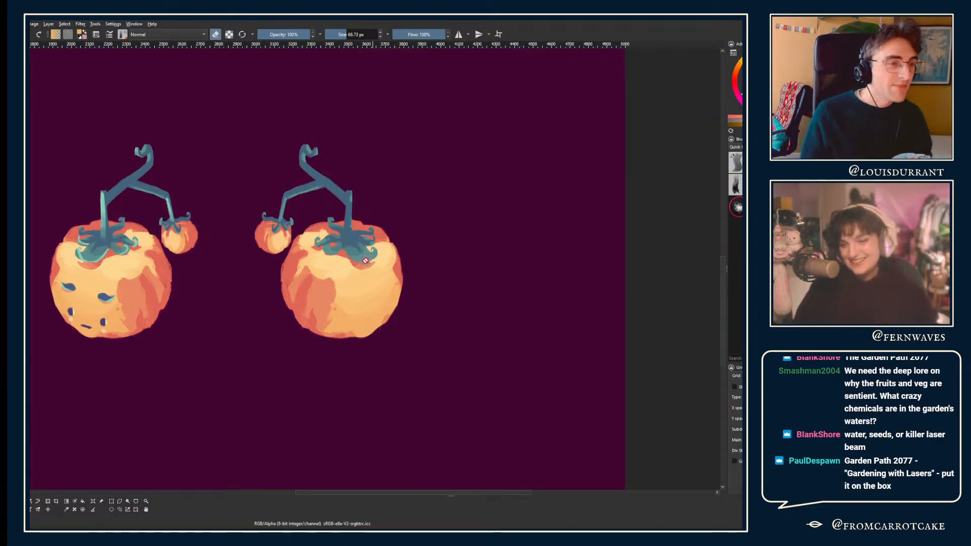
scroll(318, 308, up, 1)
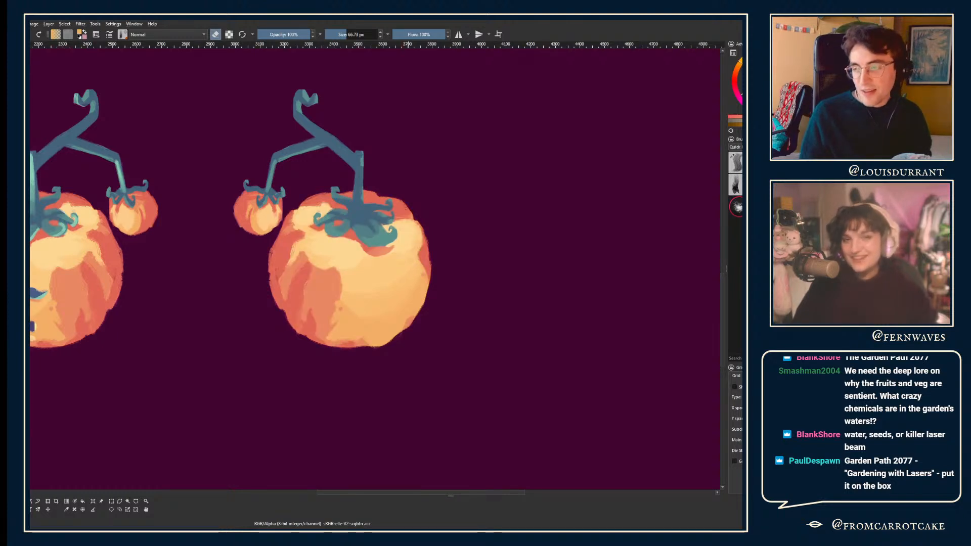
drag(367, 210, 343, 206)
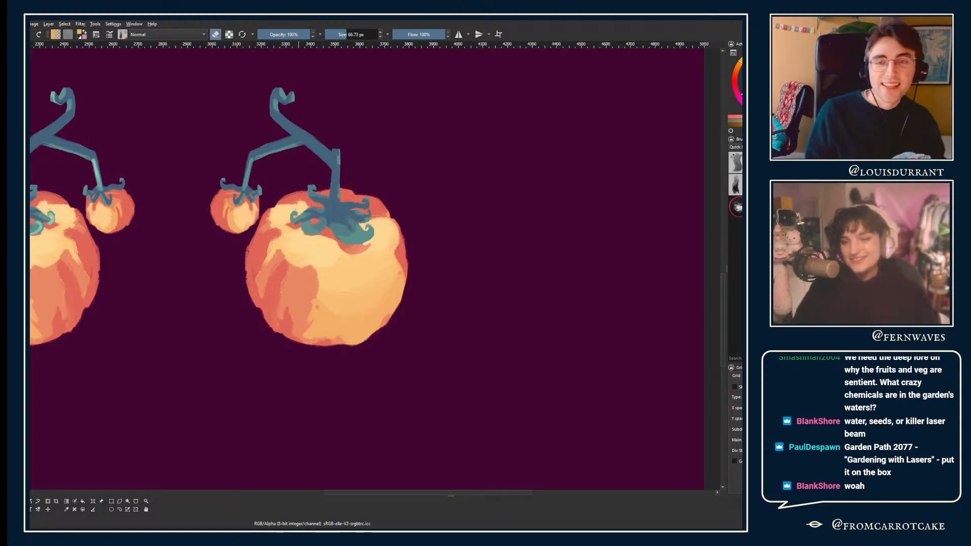
- Hide the red and orange shading on the mirrored copy's body to expose its yellow base
key(ctrl+z)
key(ctrl+z)
key(ctrl+shift+z)
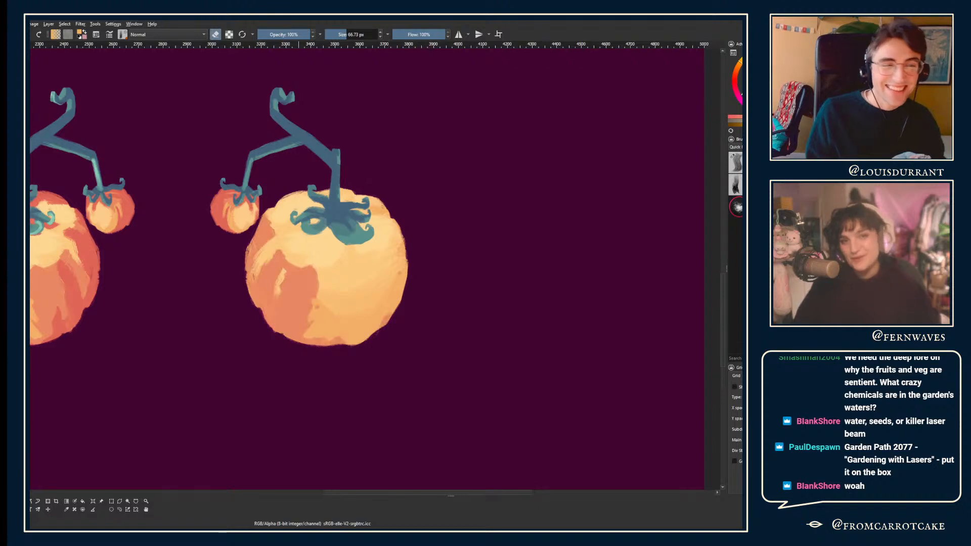
key(p)
key(ctrl+z)
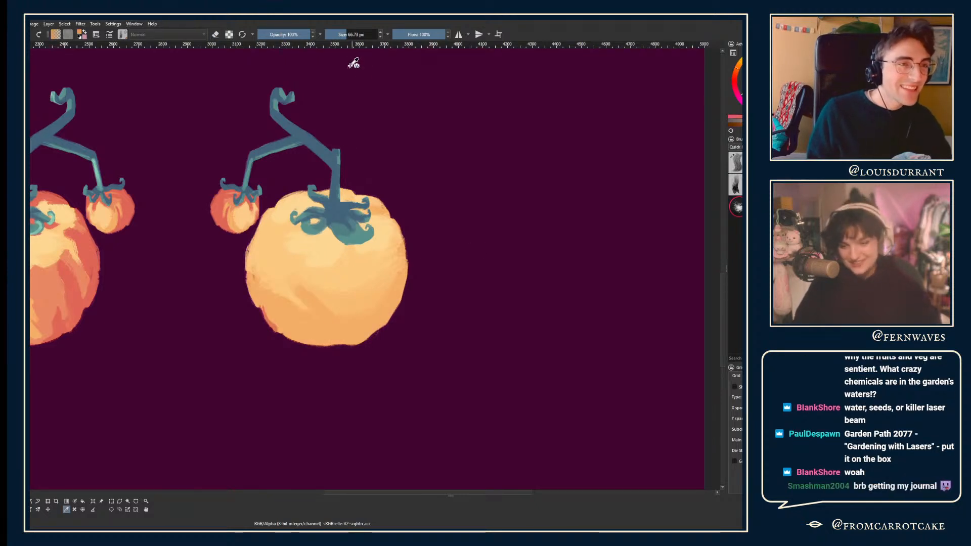
- Bring back the copy's orange shading and sample its colour for painting with a 66.73 px brush
key(bracketright)
key(bracketright)
key(b)
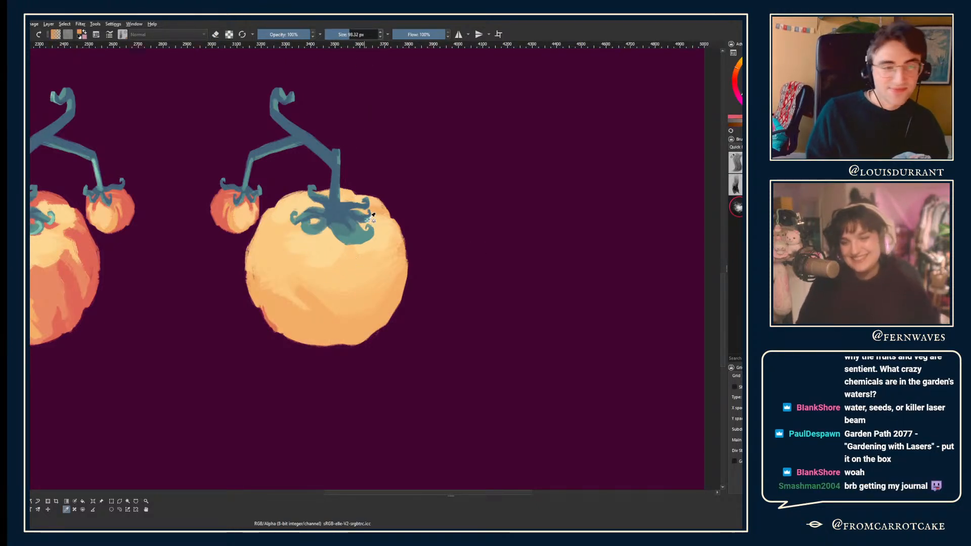
key(bracketleft)
key(bracketleft)
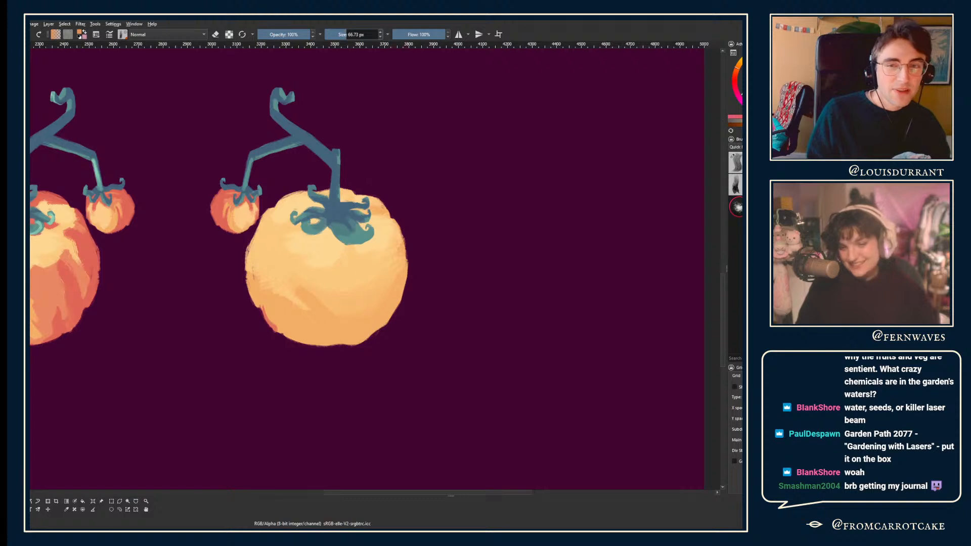
key(p)
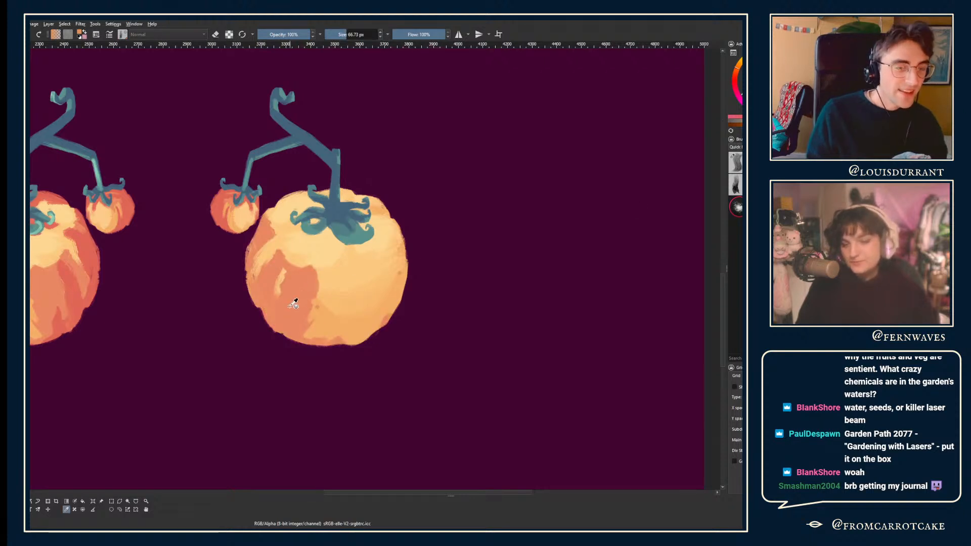
drag(268, 309, 313, 292)
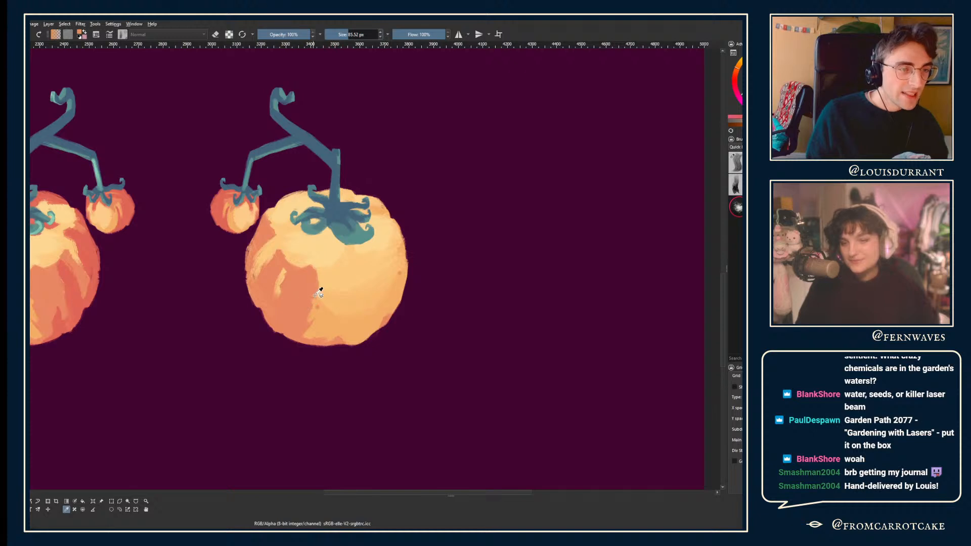
key(b)
drag(320, 291, 314, 291)
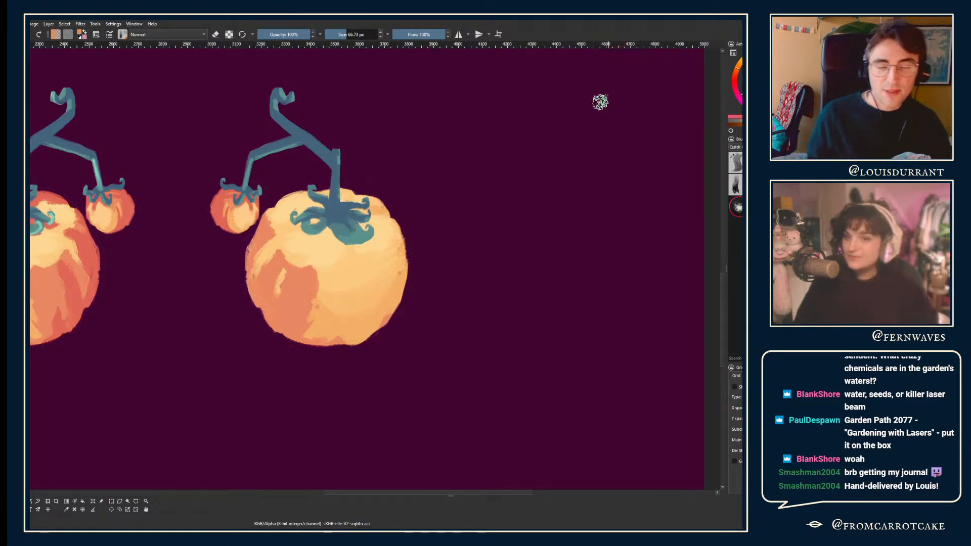
- Try orange shading strokes down the middle of the copy's body, and undo them
mouse_move(291, 295)
mouse_down()
mouse_move(309, 339)
mouse_move(335, 331)
mouse_move(343, 311)
mouse_move(298, 339)
mouse_move(317, 339)
mouse_move(345, 312)
mouse_move(335, 277)
mouse_up()
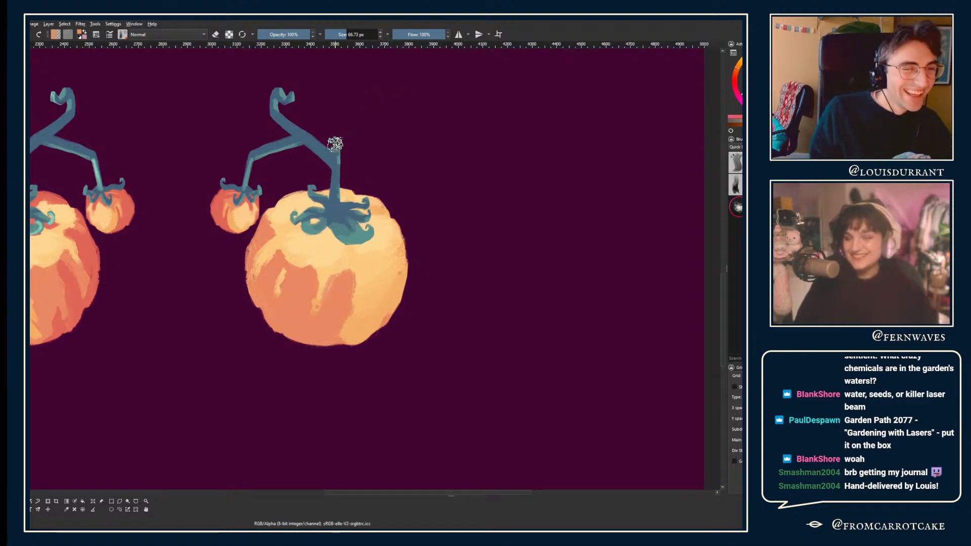
key(ctrl+z)
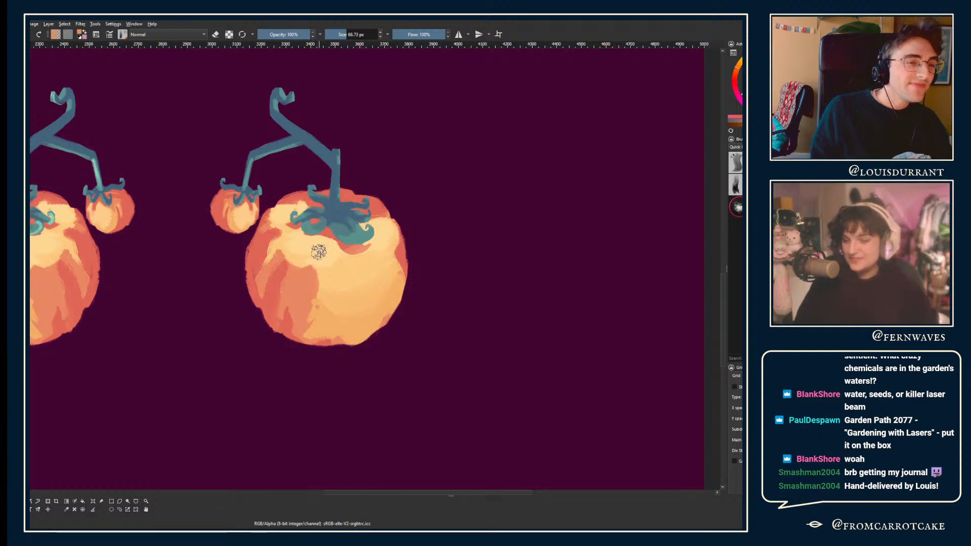
key(ctrl+z)
- Paint orange shading across the lower front of the copy's body, and erase a soft light streak near its right edge
mouse_move(277, 340)
mouse_down()
mouse_move(327, 309)
mouse_move(334, 280)
mouse_move(329, 299)
mouse_move(357, 294)
mouse_move(342, 324)
mouse_move(347, 350)
mouse_move(382, 338)
mouse_move(398, 223)
mouse_up()
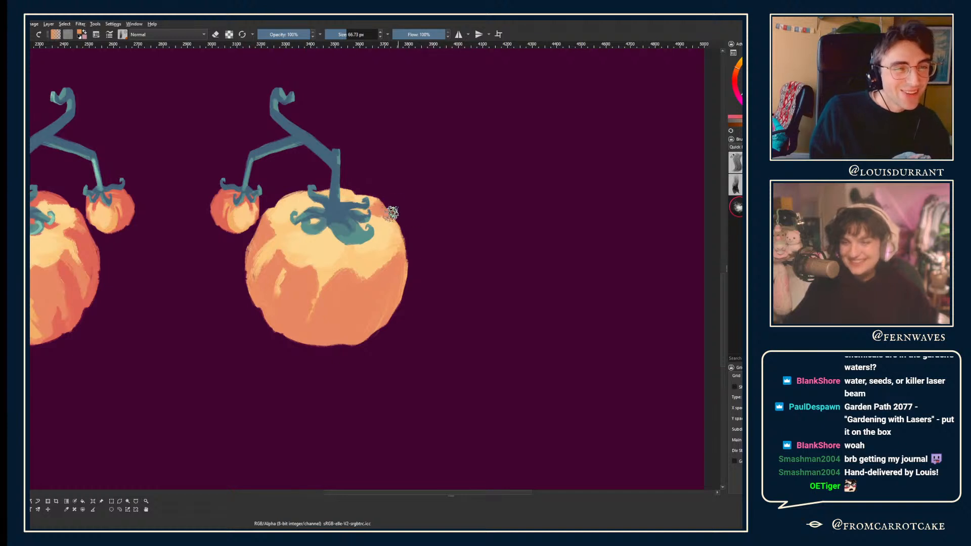
mouse_move(336, 301)
mouse_down()
mouse_move(348, 288)
mouse_move(340, 299)
mouse_up()
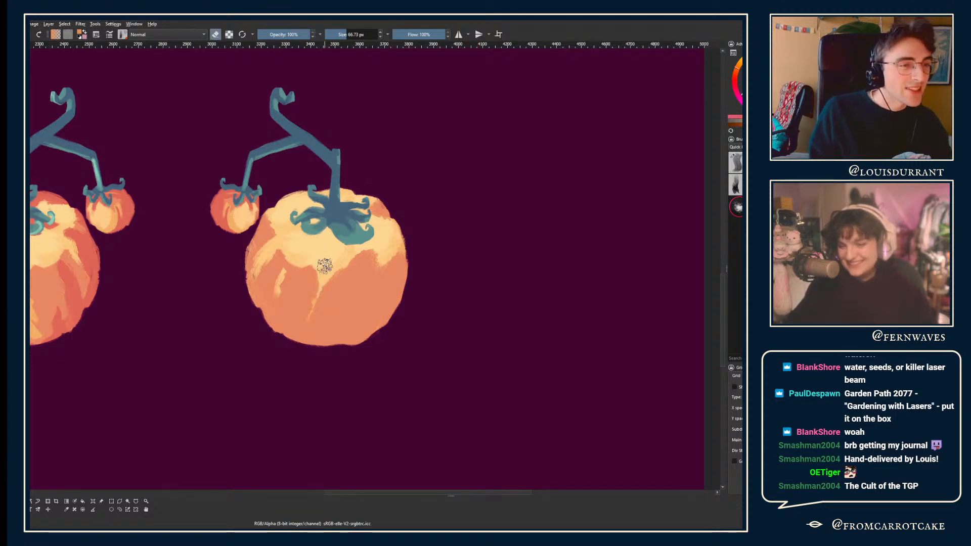
key(e)
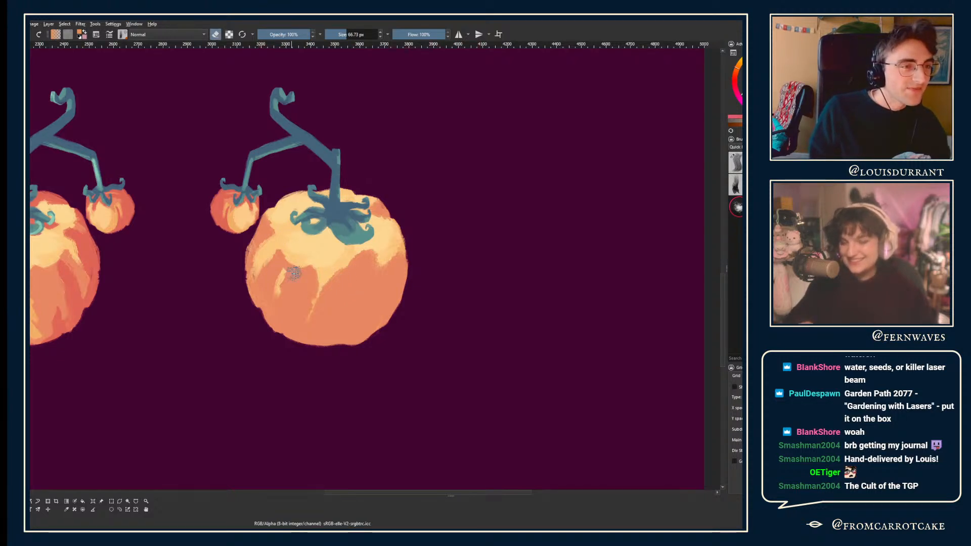
key(e)
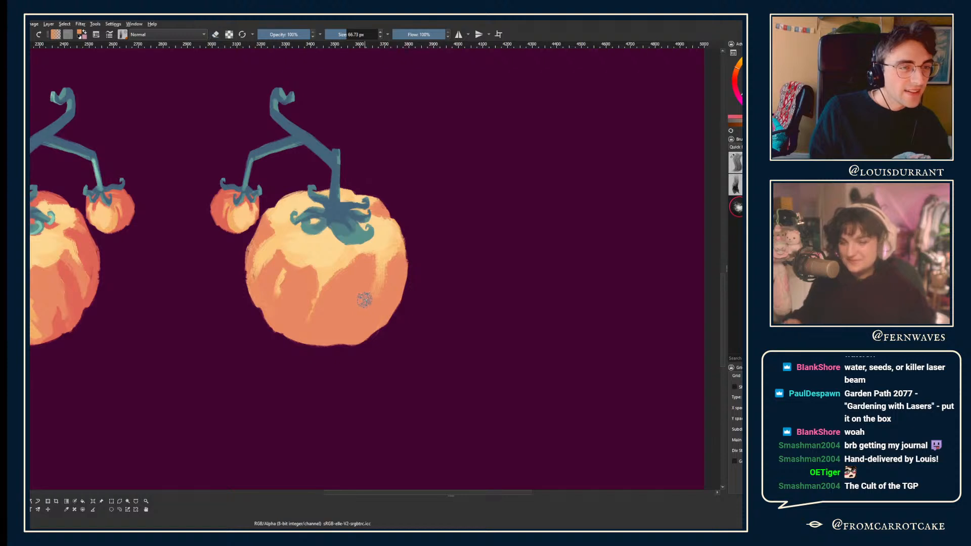
key(minus)
key(minus)
key(m)
key(m)
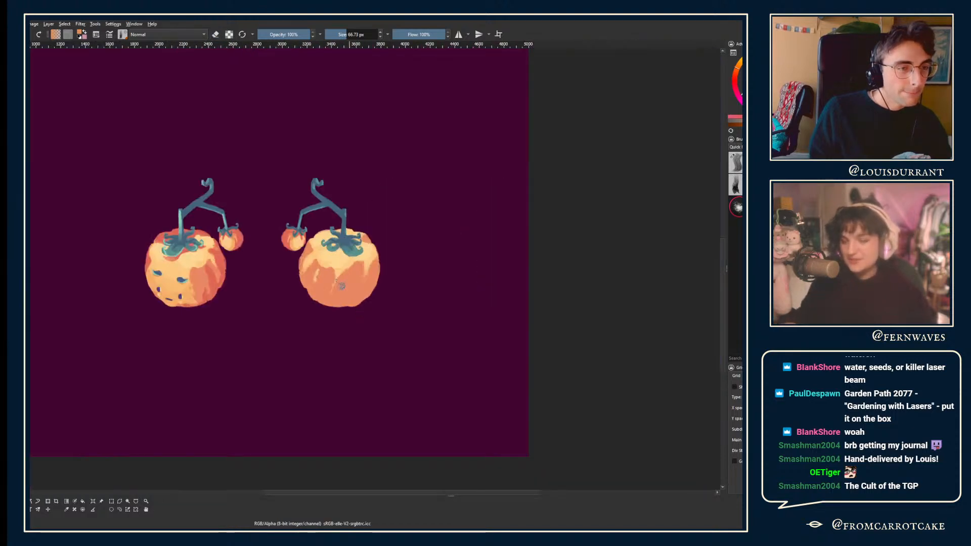
key(plus)
key(plus)
- Show the copy's darker red shading to sample its red, and hide that shading again
key(ctrl+z)
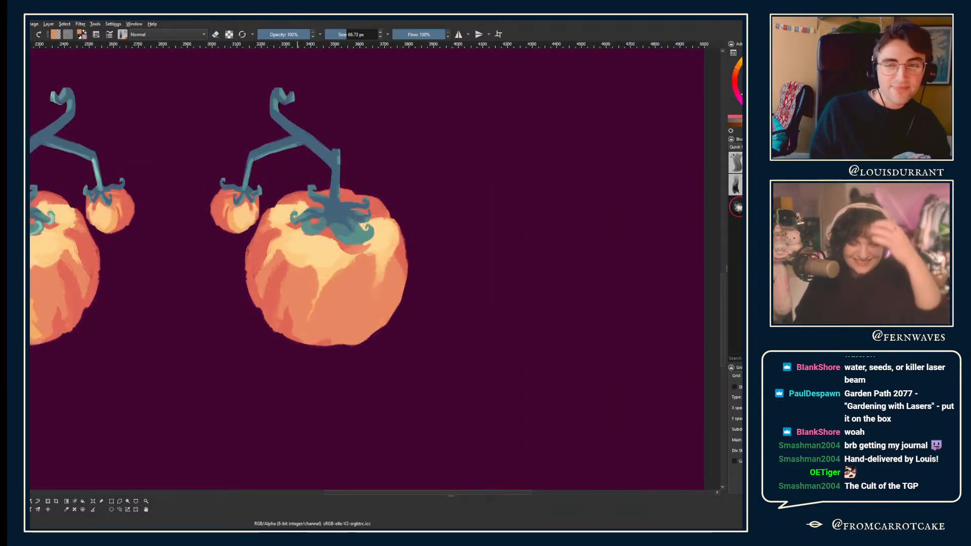
key(p)
key(ctrl+shift+z)
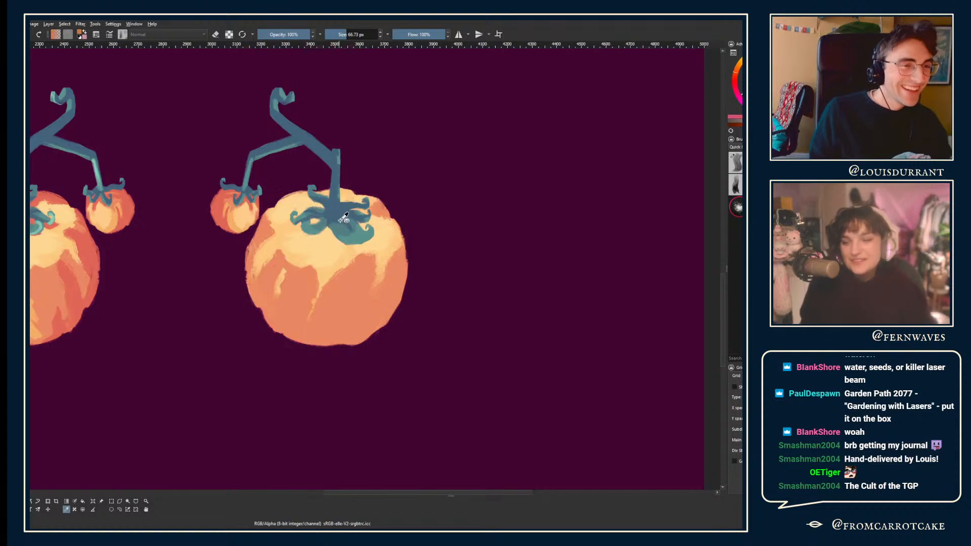
- Bring back the copy's darker red shading and erase parts of it around the top of the body
key(ctrl+z)
key(b)
key(e)
mouse_move(282, 222)
mouse_down()
mouse_move(305, 192)
mouse_move(289, 189)
mouse_move(311, 200)
mouse_move(348, 195)
mouse_move(287, 213)
mouse_move(283, 231)
mouse_move(300, 207)
mouse_move(287, 210)
mouse_move(292, 195)
mouse_move(279, 192)
mouse_move(381, 196)
mouse_up()
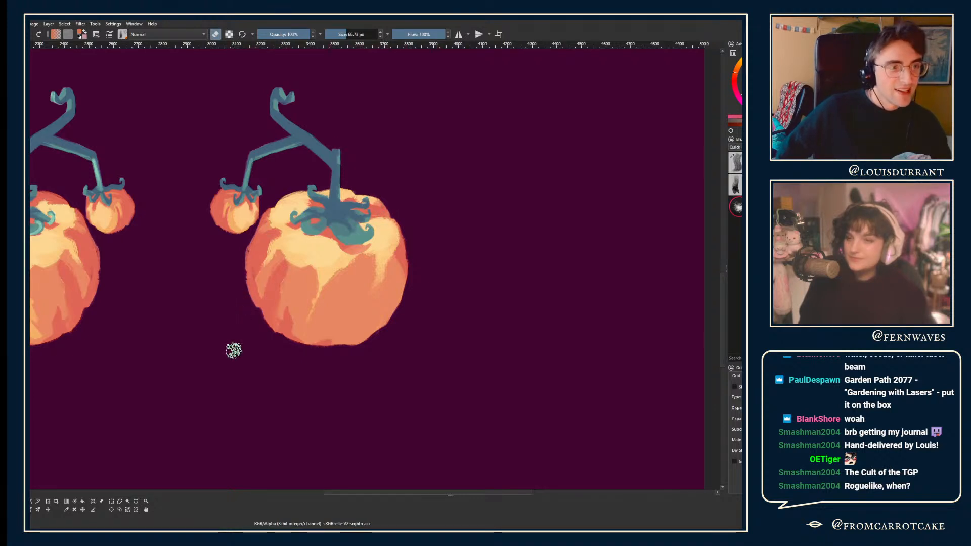
- Paint red shading over the lower right of the copy's body, and erase some red along its left side
key(e)
mouse_move(358, 321)
mouse_down()
mouse_move(324, 349)
mouse_move(339, 344)
mouse_move(365, 302)
mouse_move(355, 280)
mouse_move(327, 315)
mouse_move(399, 312)
mouse_move(387, 325)
mouse_up()
key(e)
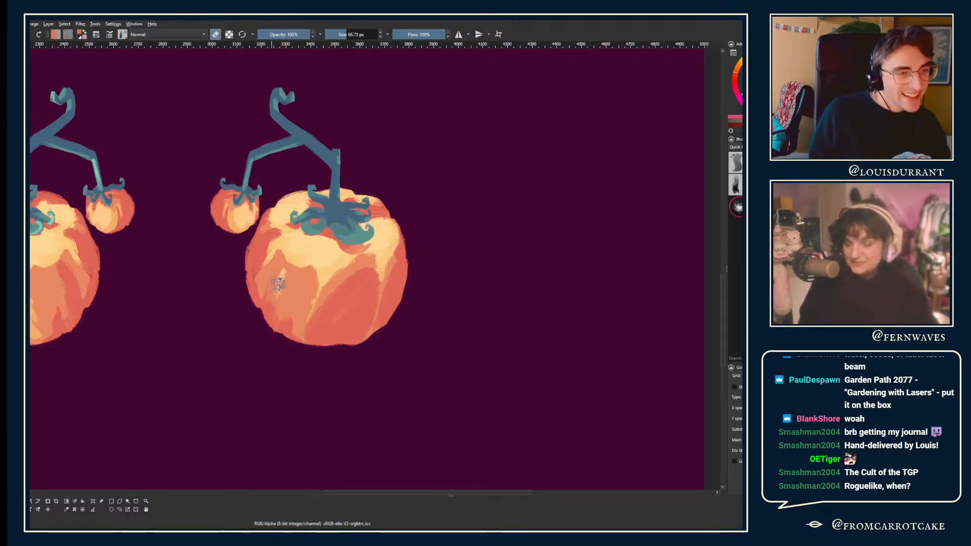
mouse_move(278, 226)
mouse_down()
mouse_move(256, 227)
mouse_move(255, 313)
mouse_up()
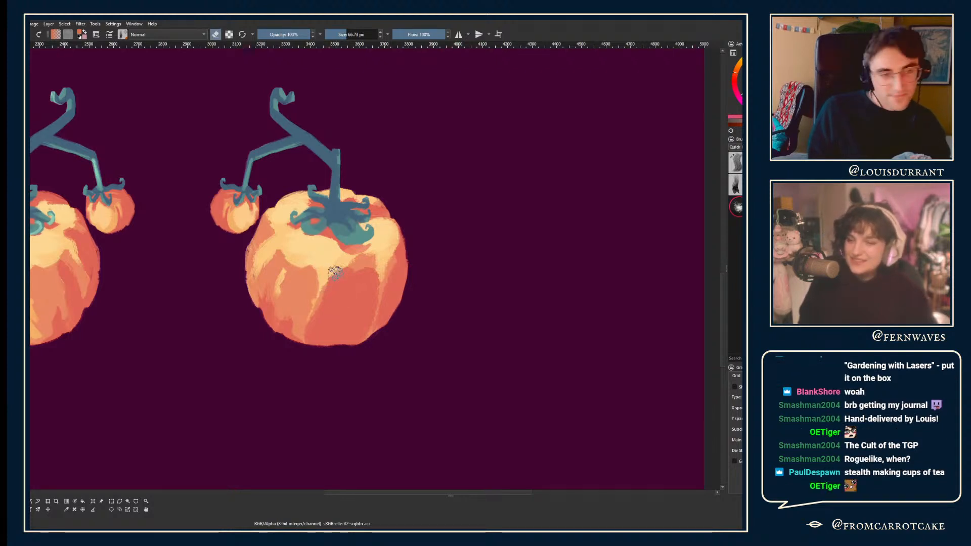
- Paint red streaks down the lower left and middle of the copy's body to join its shaded underside
key(e)
drag(283, 296, 291, 319)
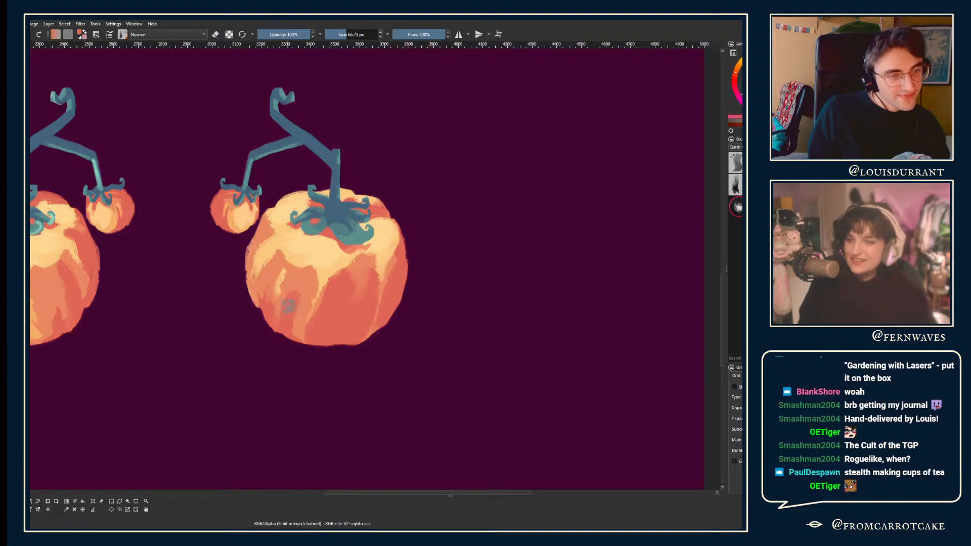
mouse_move(298, 281)
mouse_down()
mouse_move(297, 331)
mouse_move(305, 336)
mouse_up()
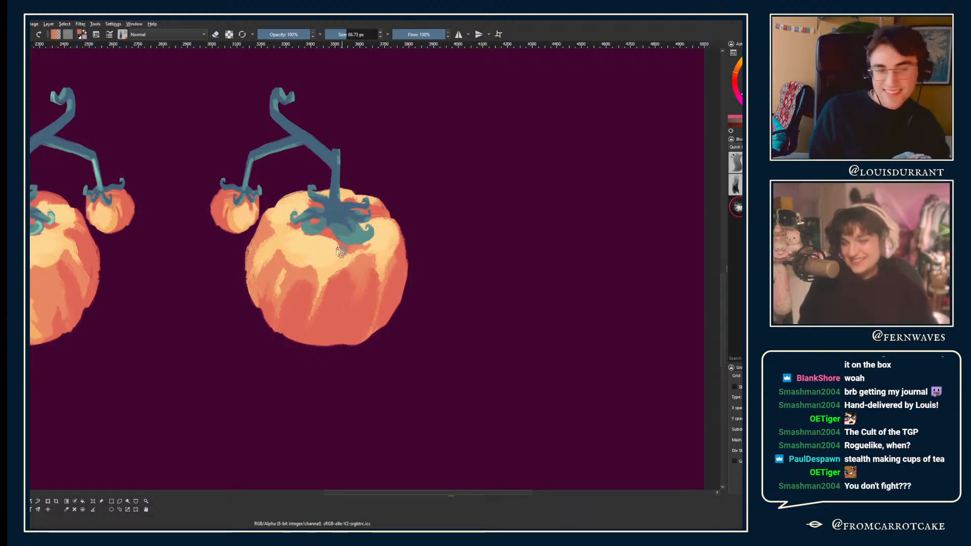
key(e)
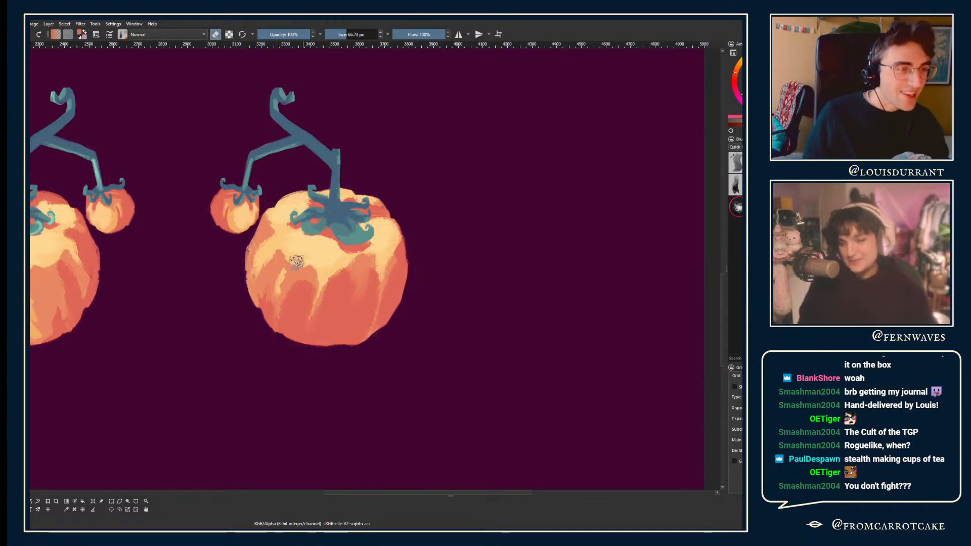
key(e)
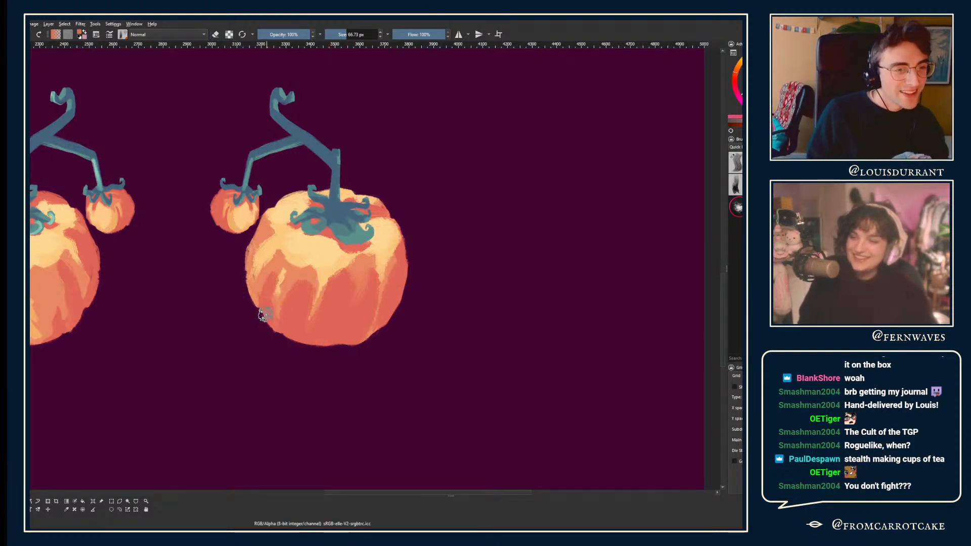
- Compare the copy with the original tomato, switching the copy's darker shading off and on again
scroll(268, 323, down, 4)
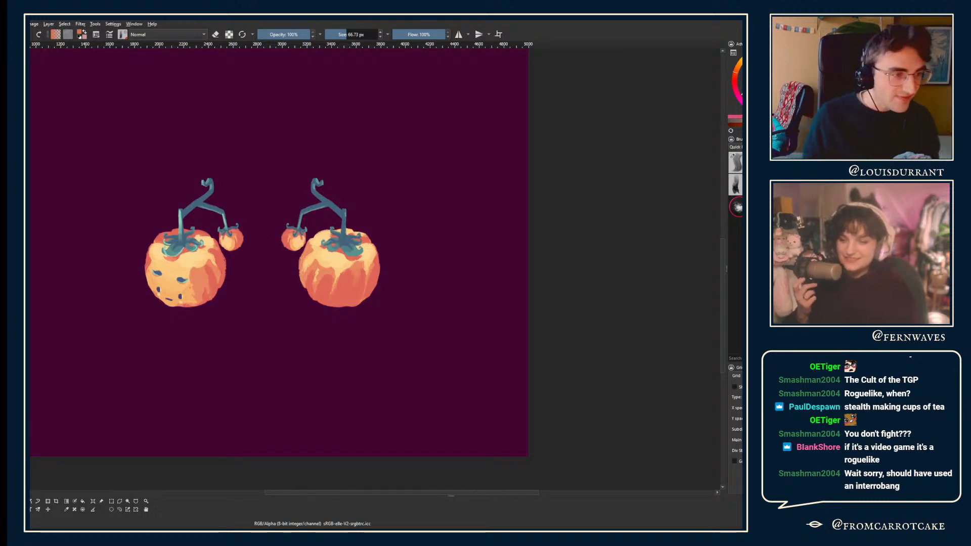
scroll(182, 259, up, 1)
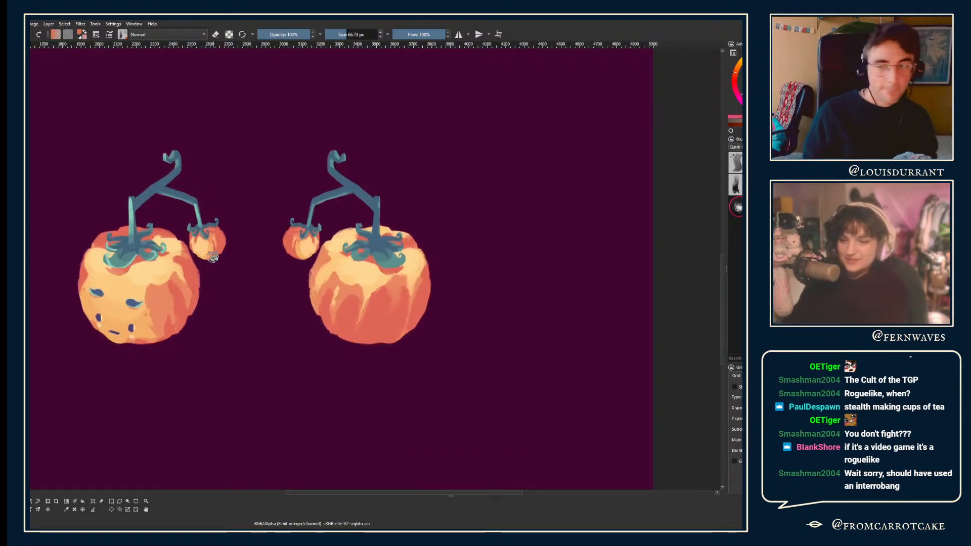
drag(242, 227, 219, 345)
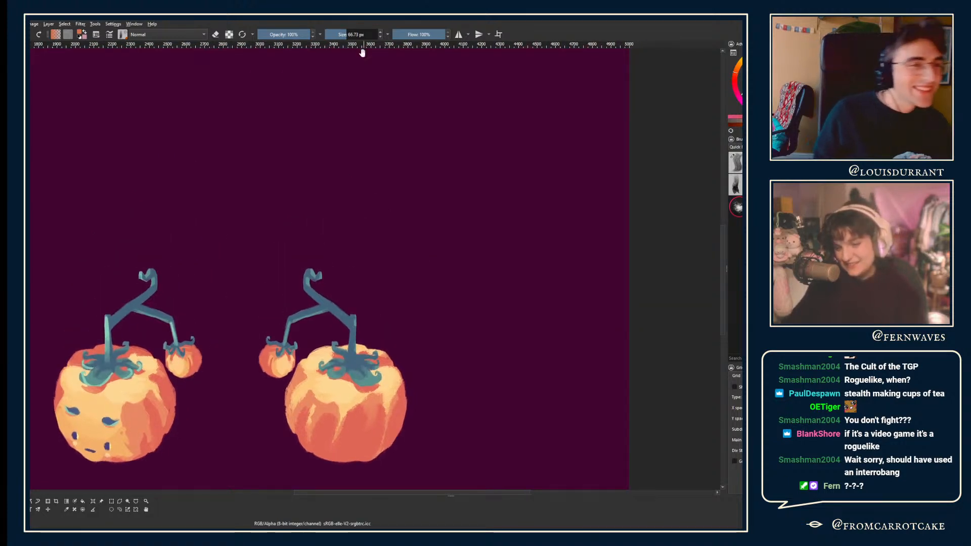
drag(361, 53, 360, 82)
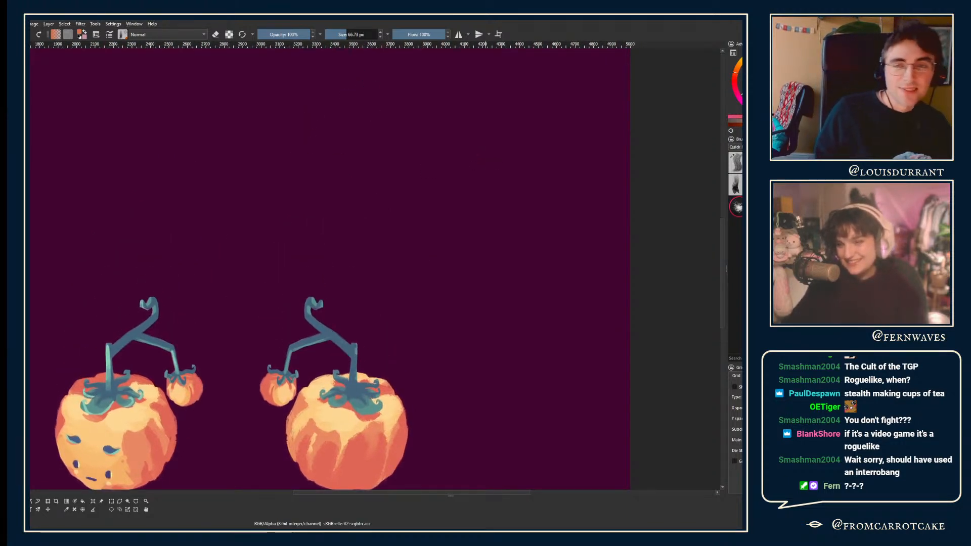
key(ctrl+z)
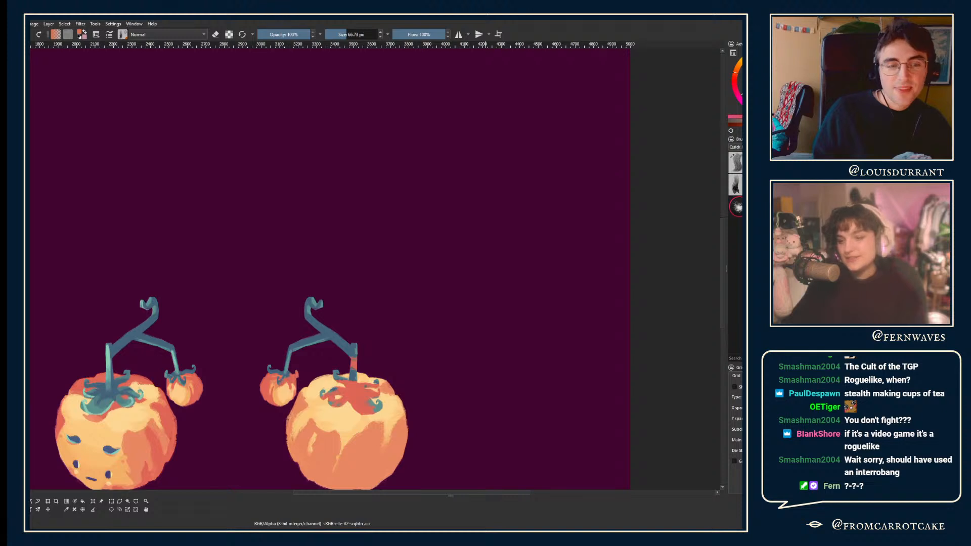
key(ctrl+shift+z)
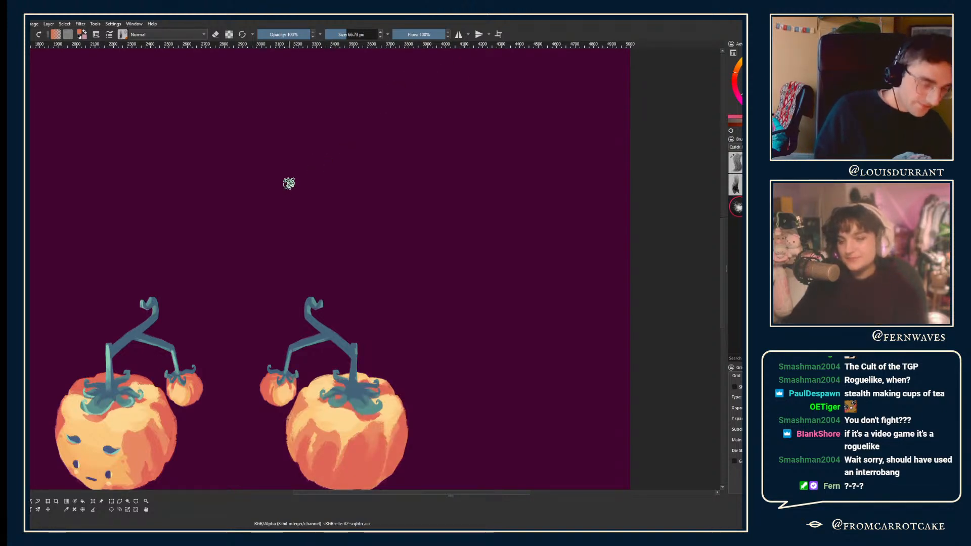
- Doodle three red question marks sharing one dot in the empty space above the tomatoes, and clear the doodle
click(286, 175)
mouse_move(264, 101)
mouse_down()
mouse_move(295, 100)
mouse_move(281, 152)
mouse_up()
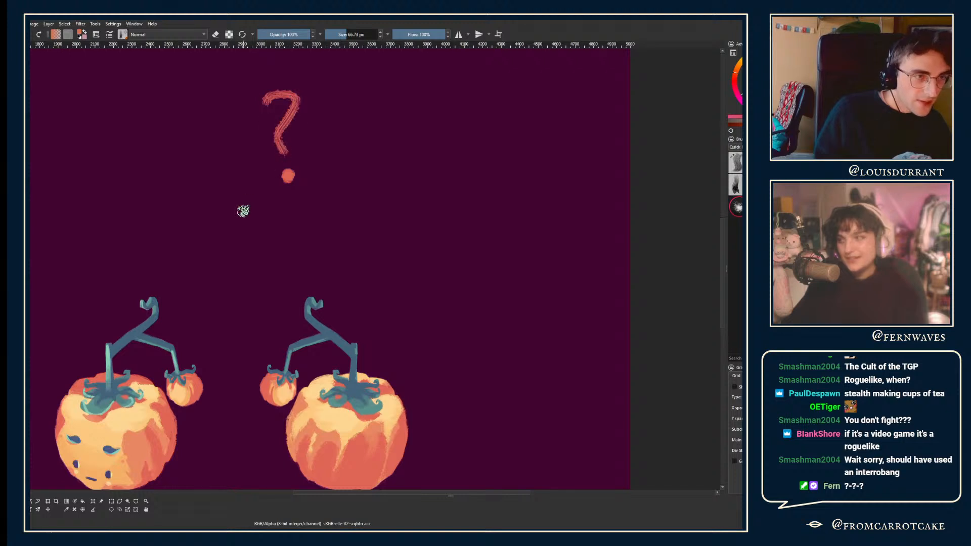
key(ctrl+z)
mouse_move(225, 123)
mouse_down()
mouse_move(251, 128)
mouse_move(273, 157)
mouse_up()
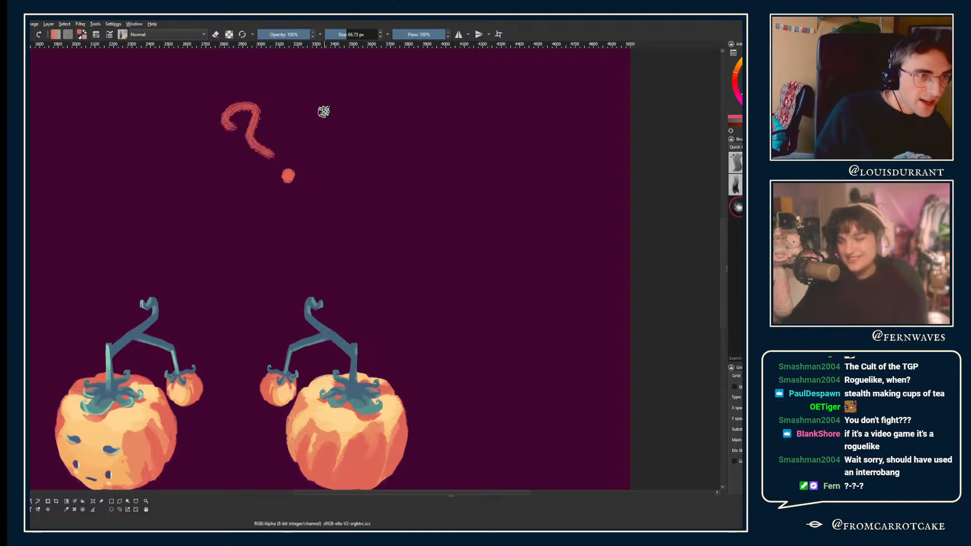
mouse_move(306, 109)
mouse_down()
mouse_move(339, 130)
mouse_move(304, 157)
mouse_up()
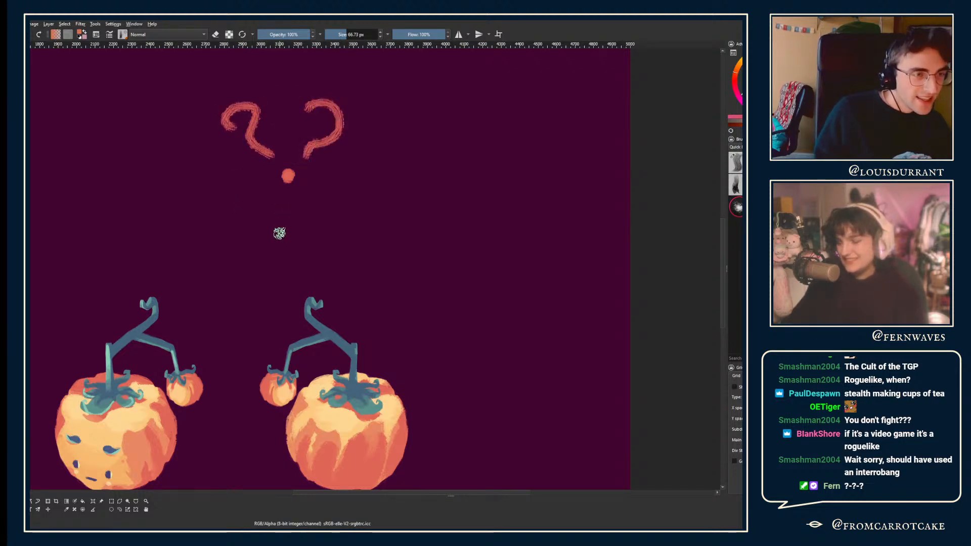
mouse_move(281, 231)
mouse_down()
mouse_move(290, 250)
mouse_move(295, 219)
mouse_move(282, 199)
mouse_up()
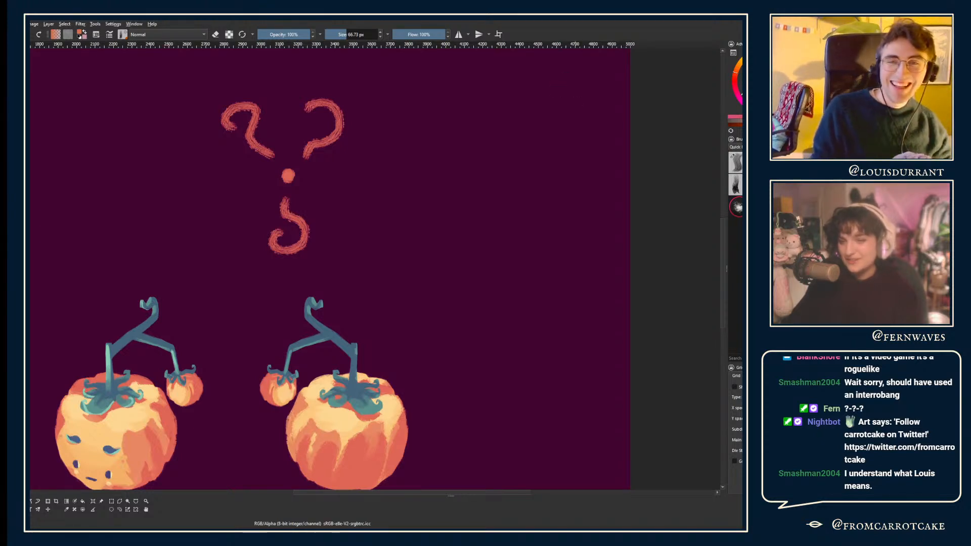
key(Delete)
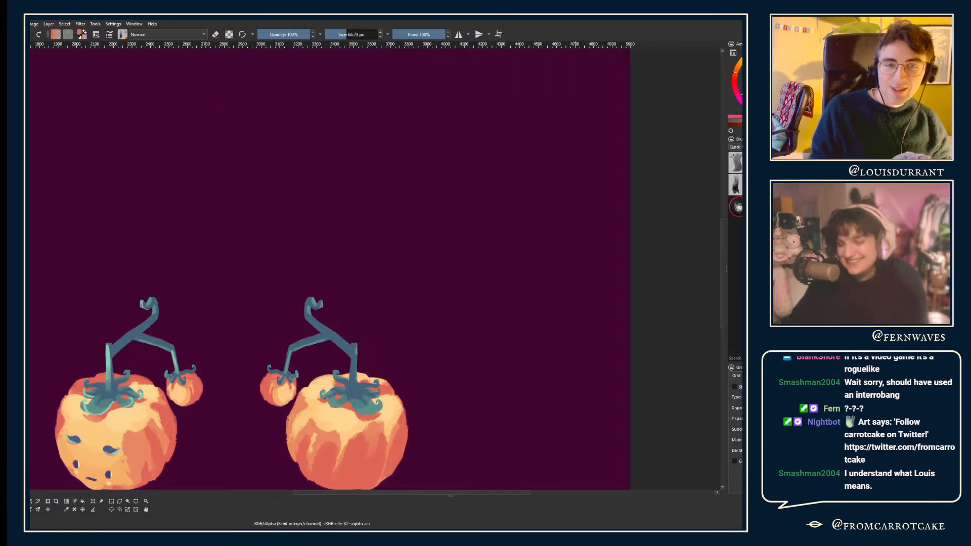
- Sample the red shading colour and paint it over the light areas of the copy's small hanging tomato
drag(350, 338, 337, 261)
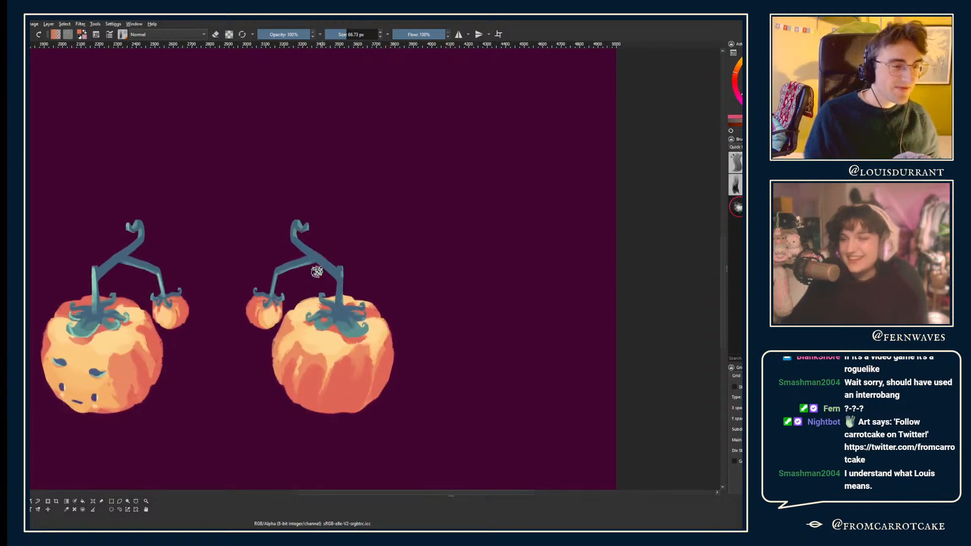
scroll(309, 330, up, 2)
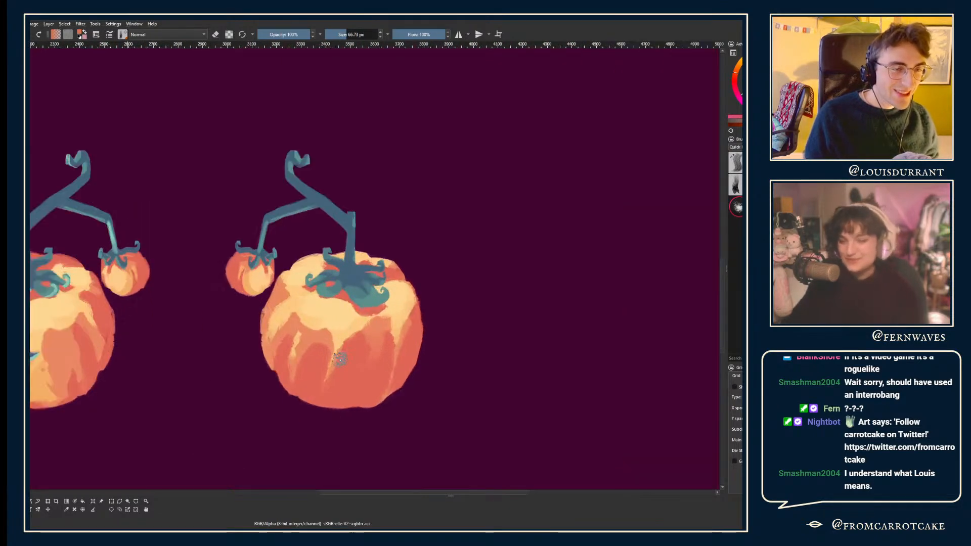
scroll(188, 206, up, 1)
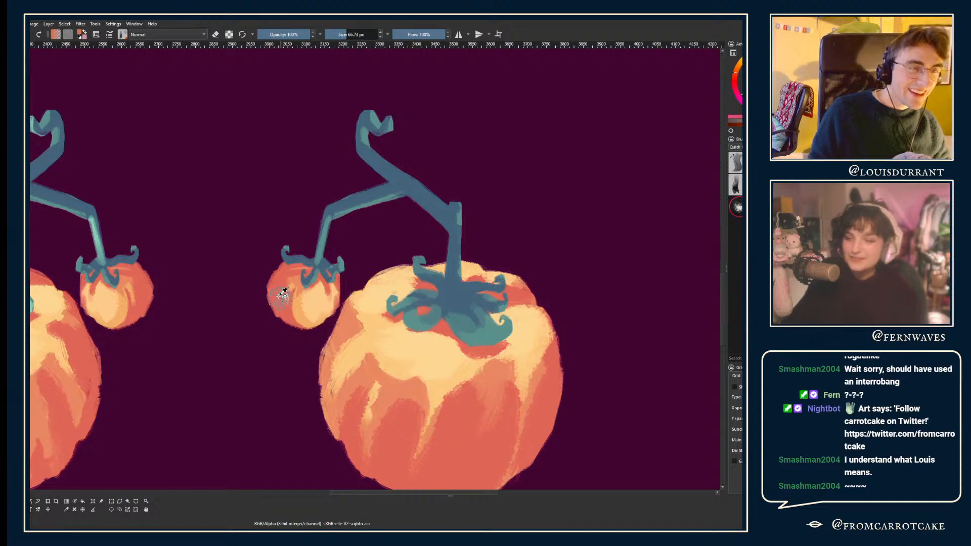
key(p)
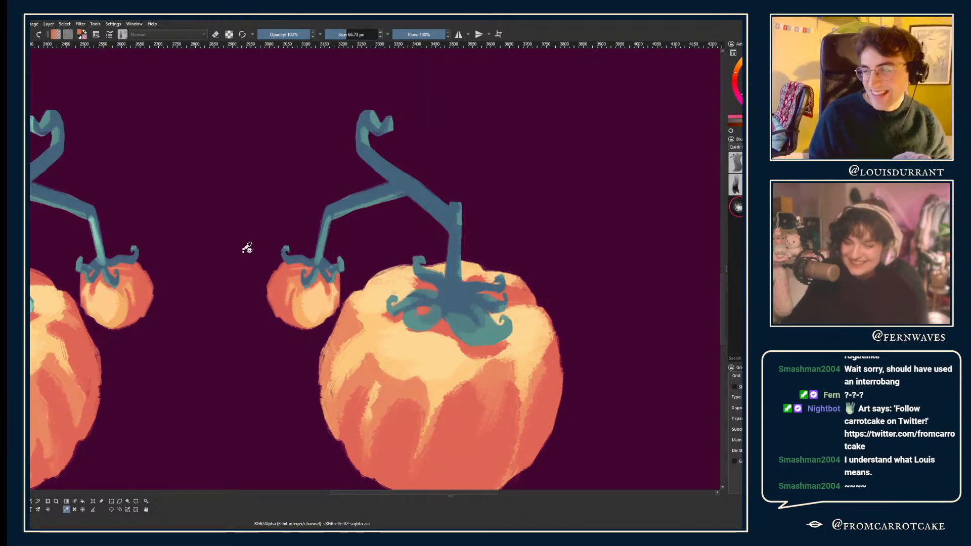
key(b)
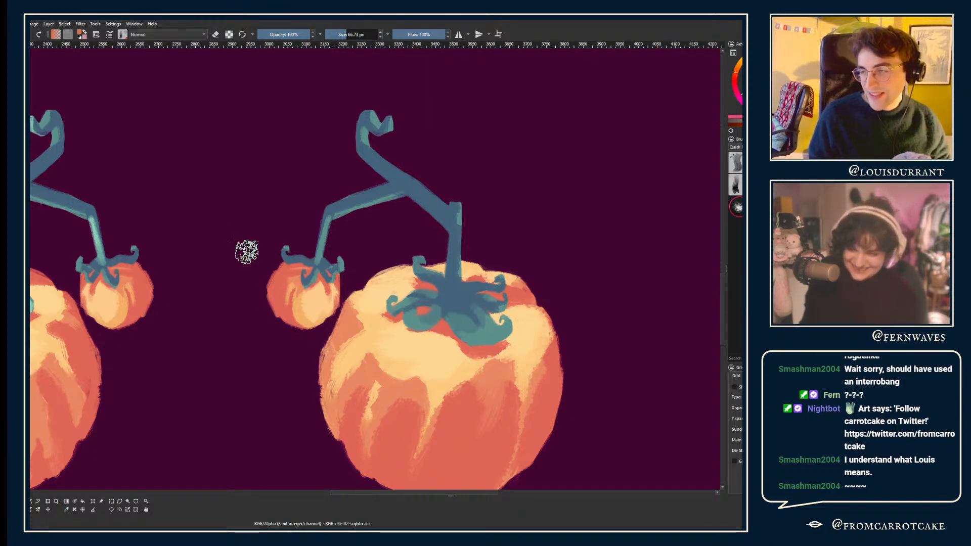
mouse_move(300, 312)
mouse_down()
mouse_move(284, 328)
mouse_move(303, 303)
mouse_move(300, 331)
mouse_up()
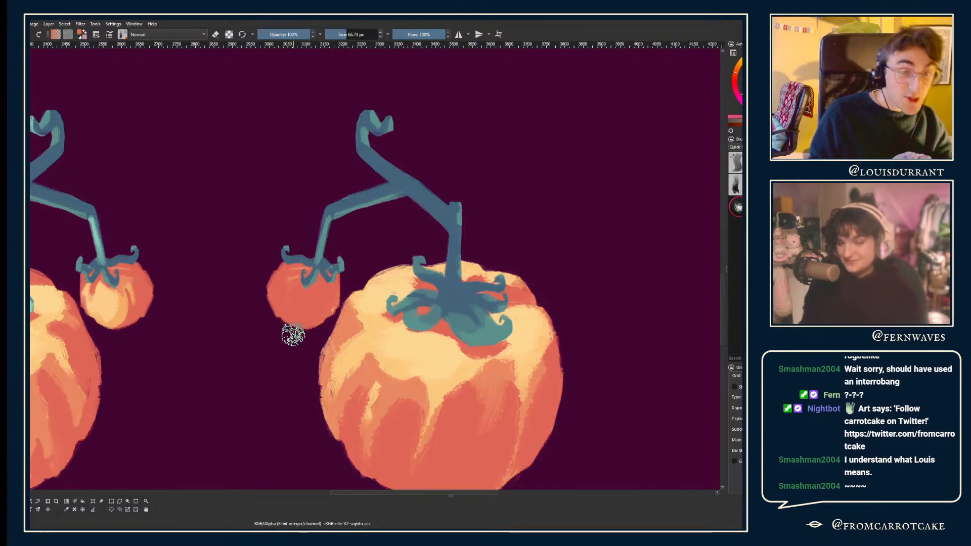
- Reduce the eraser to 33.30 px and erase a light streak along the small tomato's upper left edge
key(e)
key(bracketleft)
key(bracketleft)
key(bracketleft)
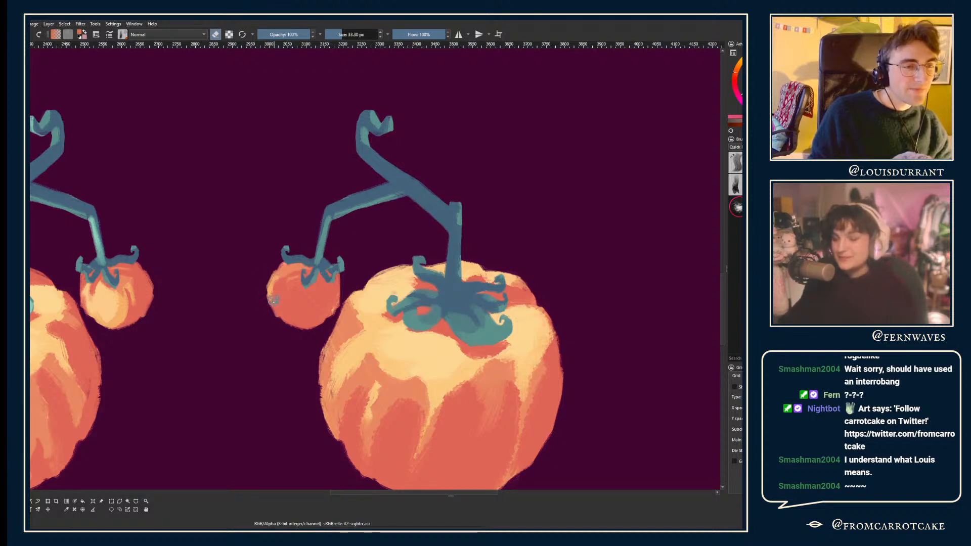
scroll(233, 237, down, 4)
key(m)
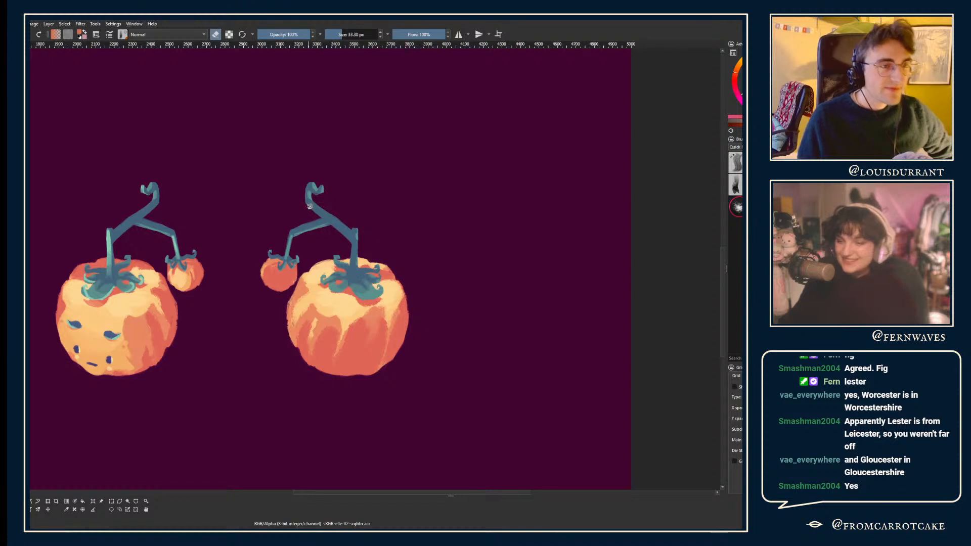
- Place the fig reference photo above the original tomato, with empty canvas beside it for painting
scroll(309, 206, up, 1)
scroll(366, 261, up, 2)
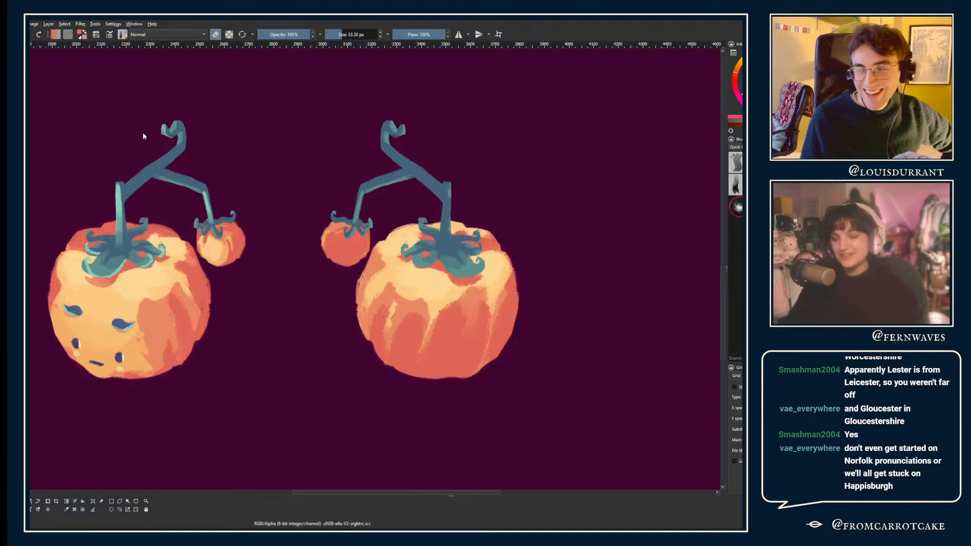
scroll(152, 134, down, 3)
scroll(180, 150, up, 5)
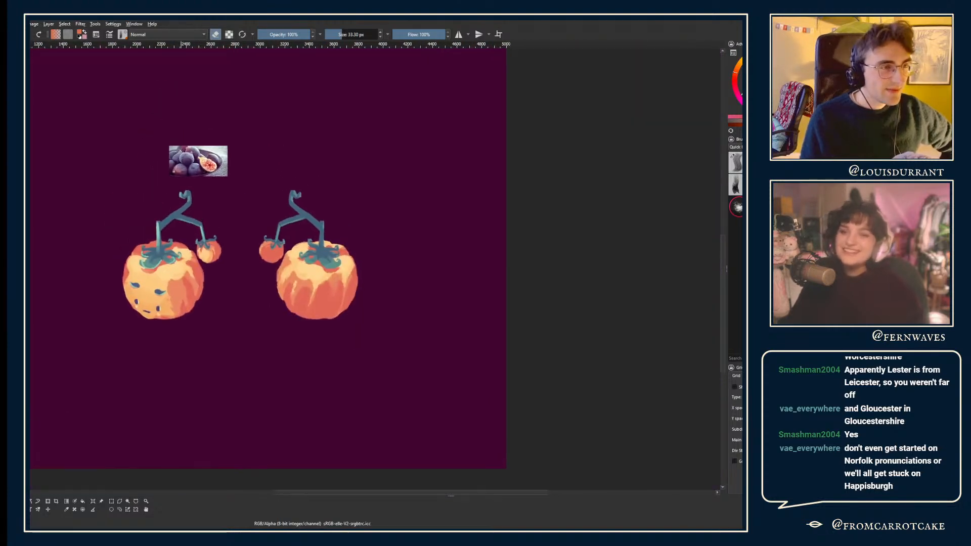
drag(181, 150, 122, 170)
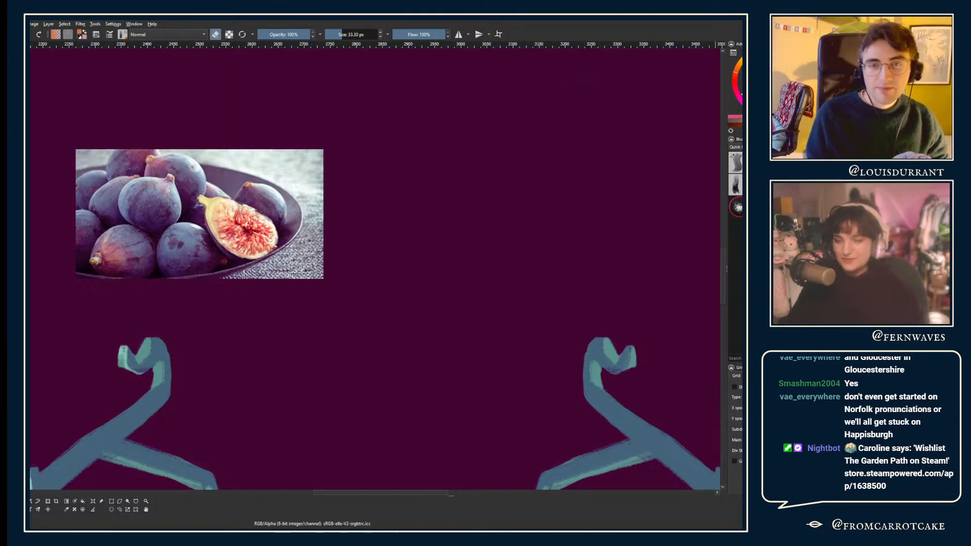
drag(505, 130, 398, 123)
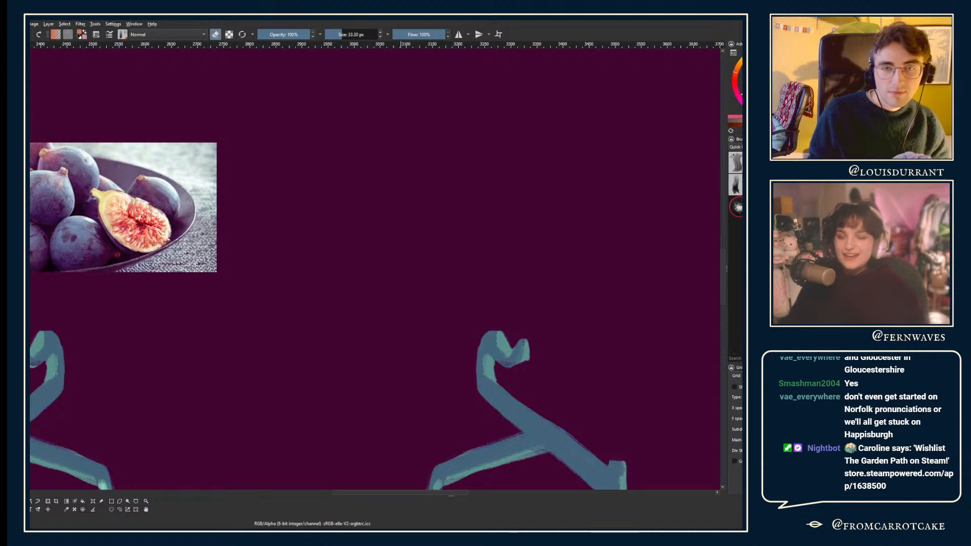
- Switch to the 40.24 px brush, and change the canvas background to pale cream after trying magenta and brown
click(735, 162)
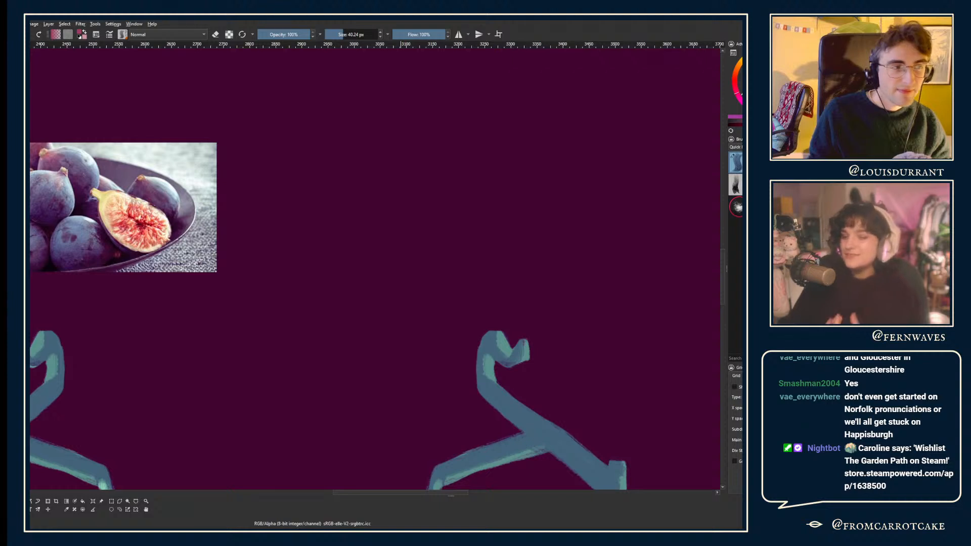
drag(408, 124, 370, 137)
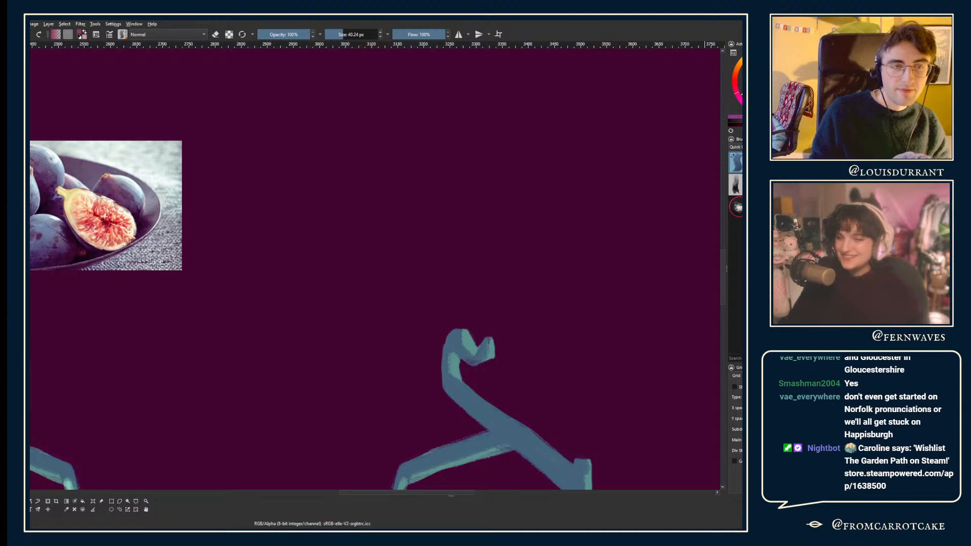
key(BackSpace)
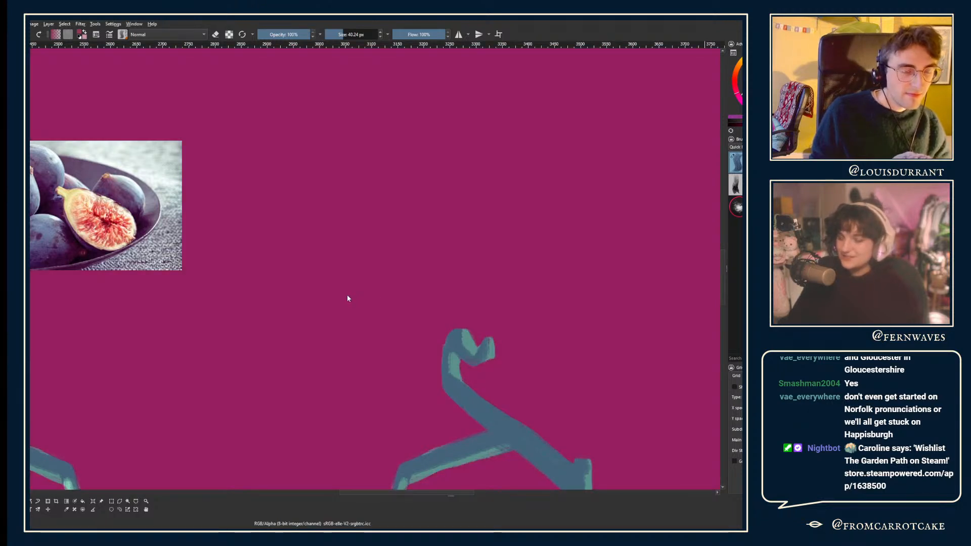
key(BackSpace)
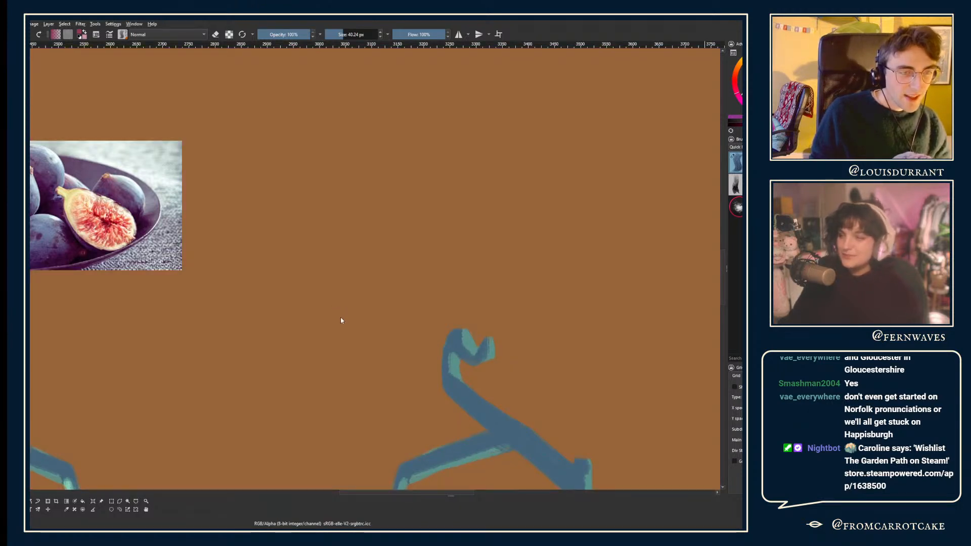
key(BackSpace)
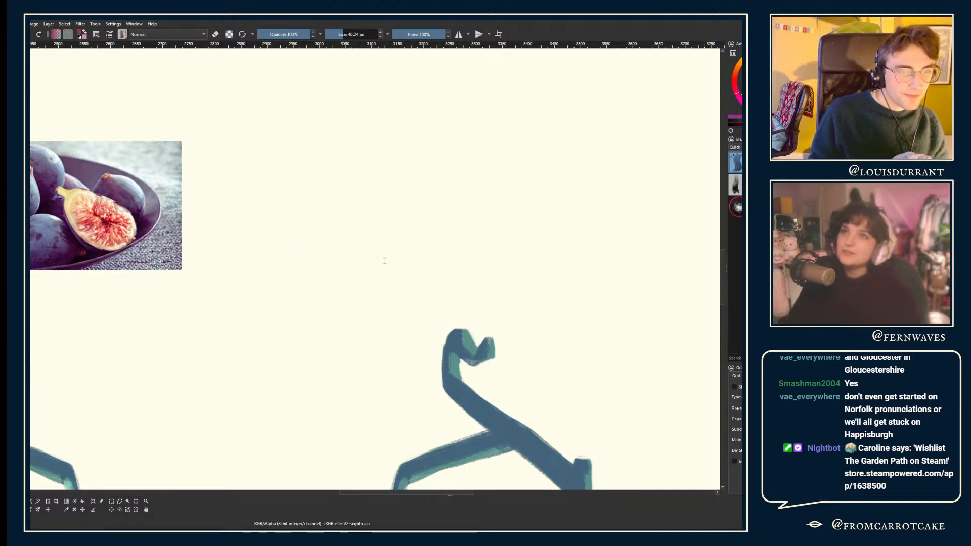
- Add a layer and paint a solid magenta fig silhouette with a tall stem beside the fig reference photo
ctrl+click(356, 428)
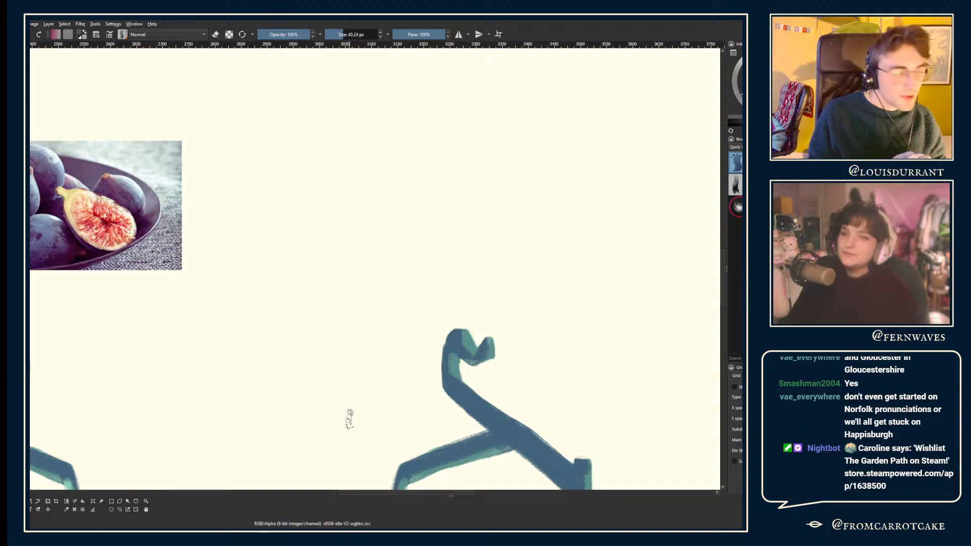
key(Insert)
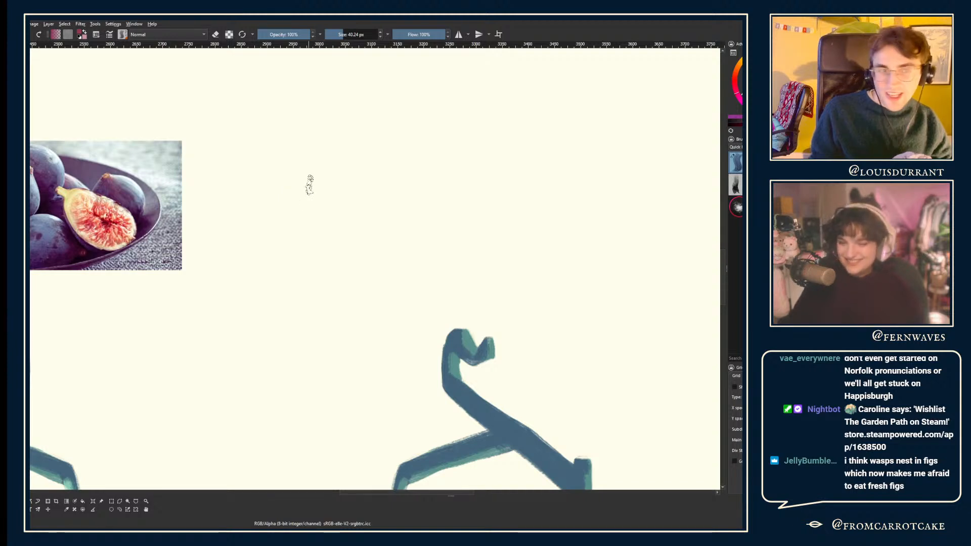
drag(334, 191, 331, 152)
key(ctrl+z)
drag(390, 134, 373, 147)
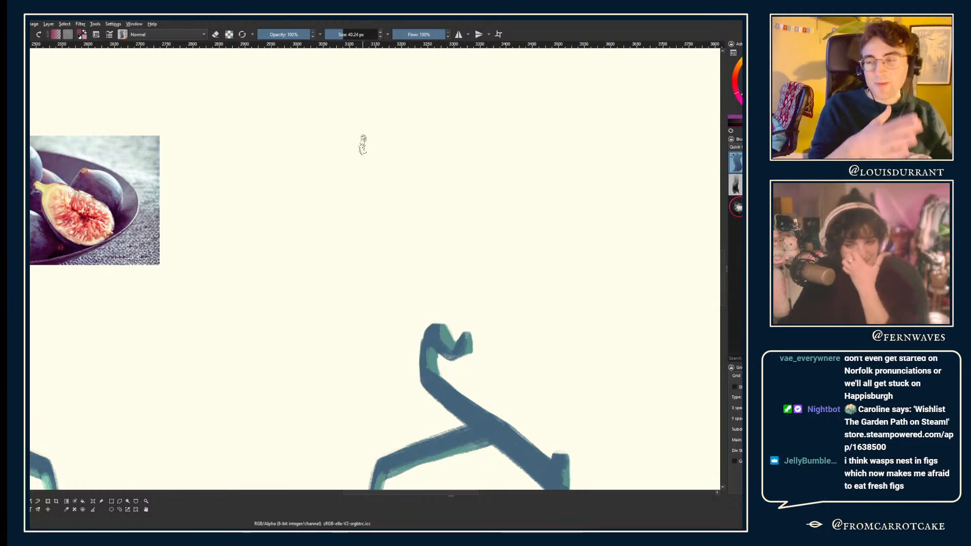
mouse_move(348, 123)
mouse_down()
mouse_move(338, 178)
mouse_move(303, 228)
mouse_move(309, 259)
mouse_move(371, 252)
mouse_move(342, 285)
mouse_move(388, 267)
mouse_move(368, 275)
mouse_move(404, 228)
mouse_up()
mouse_move(352, 195)
mouse_down()
mouse_move(320, 201)
mouse_move(313, 121)
mouse_move(325, 175)
mouse_move(371, 240)
mouse_move(344, 263)
mouse_move(303, 248)
mouse_move(297, 256)
mouse_move(302, 228)
mouse_move(296, 263)
mouse_move(321, 254)
mouse_move(329, 172)
mouse_move(321, 202)
mouse_move(286, 230)
mouse_move(331, 152)
mouse_move(328, 182)
mouse_move(321, 122)
mouse_move(313, 129)
mouse_move(366, 241)
mouse_move(363, 225)
mouse_move(343, 270)
mouse_up()
key(ctrl+z)
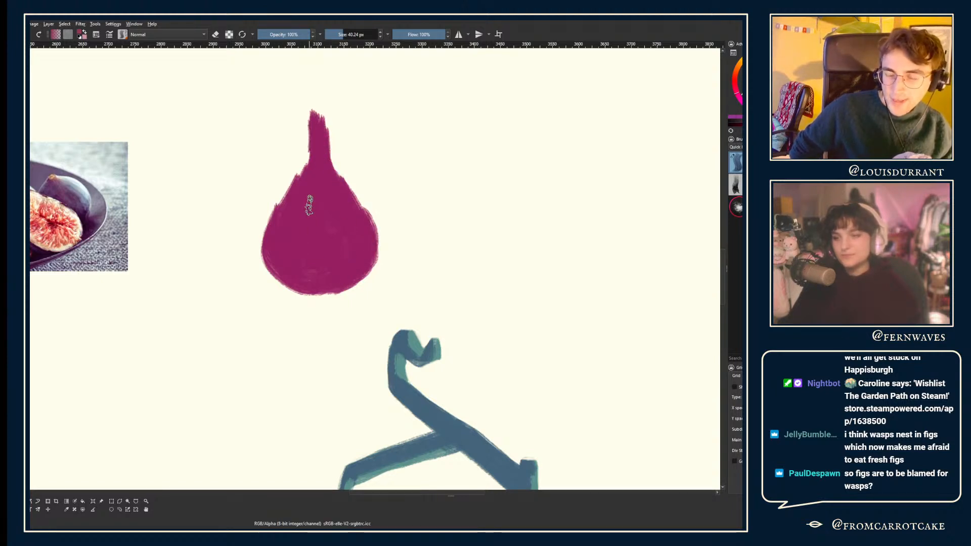
drag(302, 177, 282, 156)
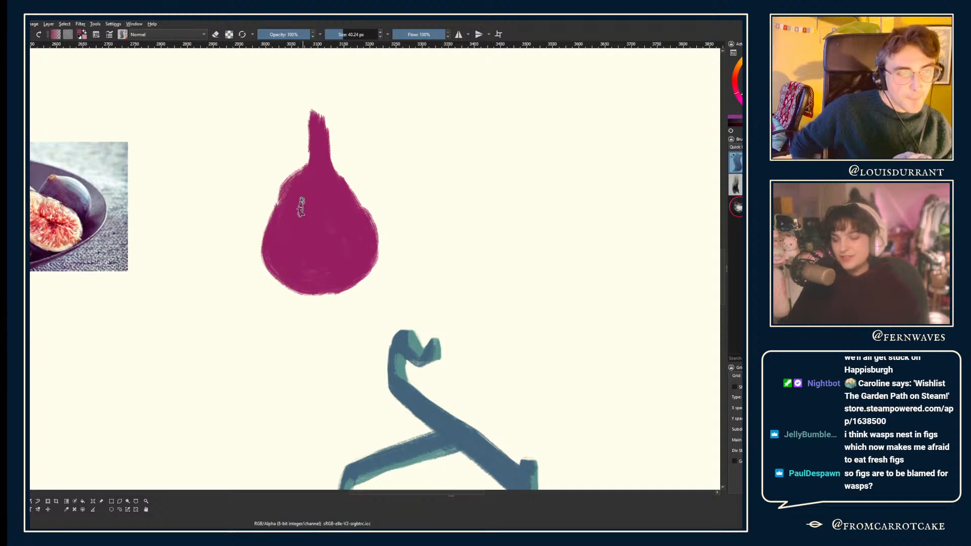
key(m)
key(m)
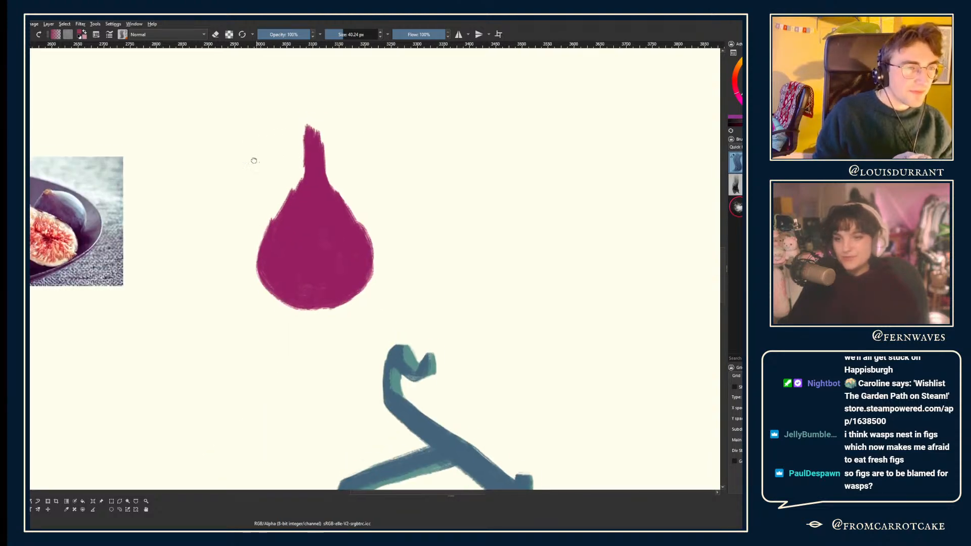
- Scale the fig silhouette up to about twice its size
key(ctrl+t)
scroll(255, 161, down, 5)
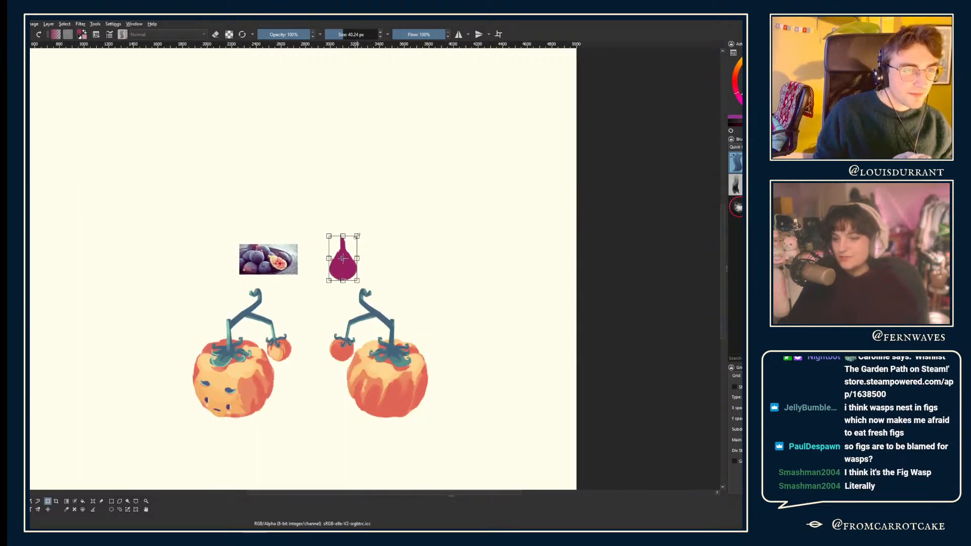
drag(376, 204, 381, 186)
key(Return)
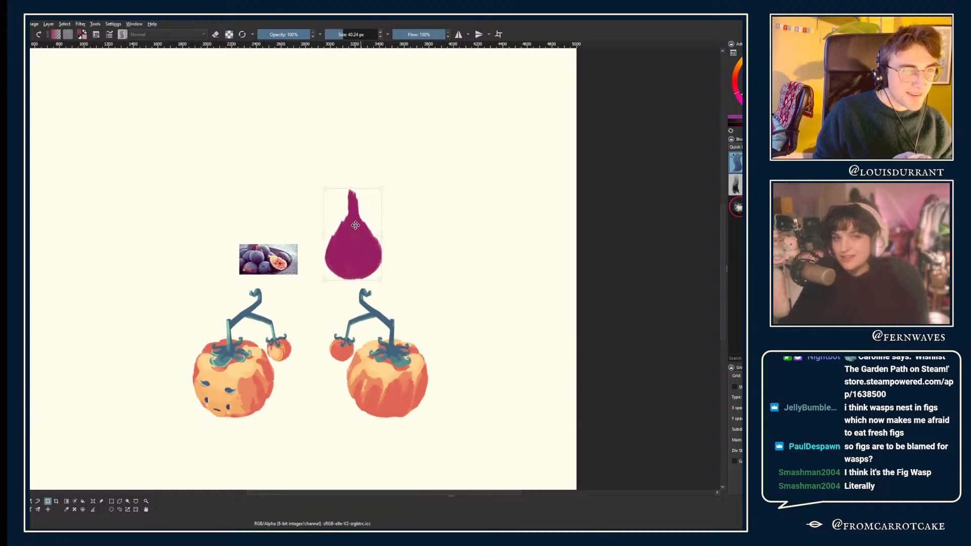
- Erase along the fig's left shoulder and stem to give it a slimmer neck and a smooth curve
key(ctrl+plus)
key(ctrl+plus)
key(b)
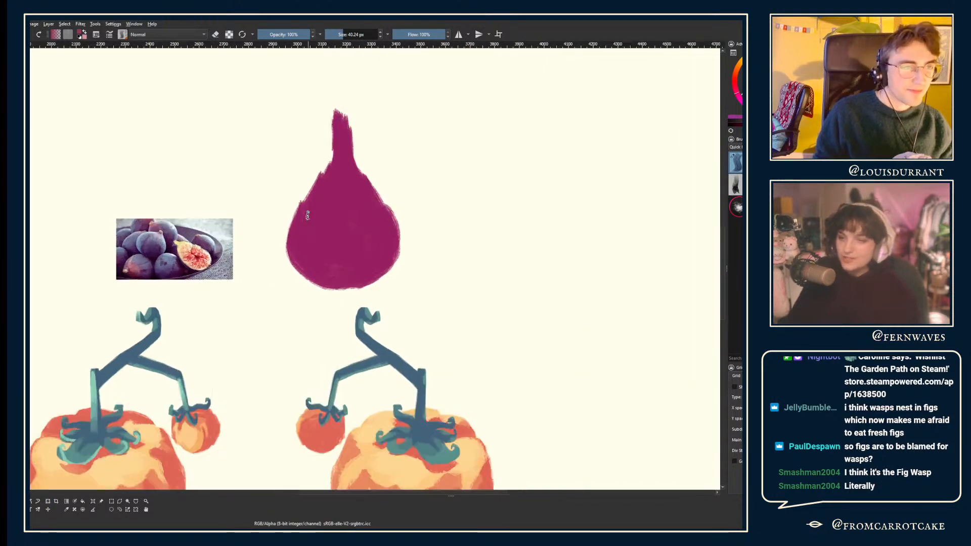
key(e)
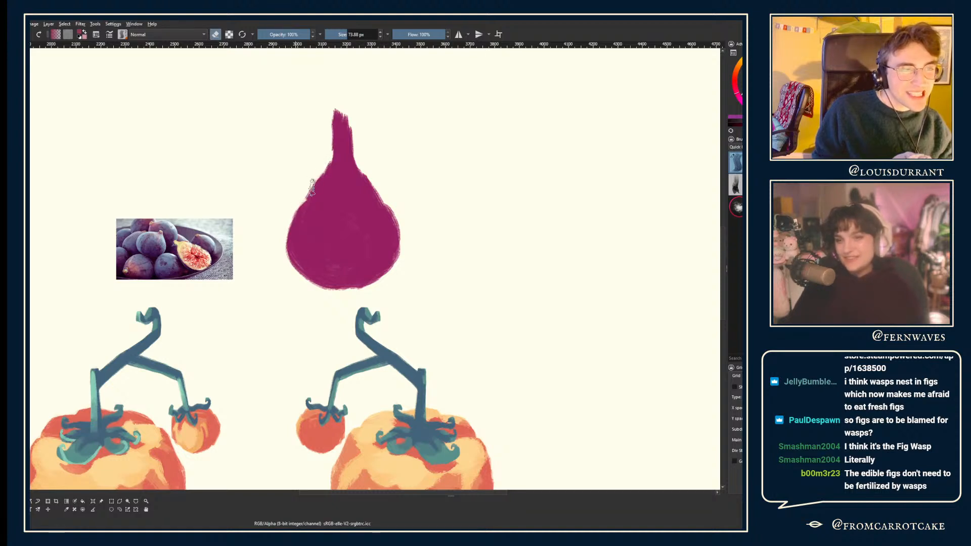
mouse_move(310, 187)
mouse_down()
mouse_move(333, 151)
mouse_move(333, 92)
mouse_up()
mouse_move(333, 134)
mouse_down()
mouse_move(288, 206)
mouse_move(308, 171)
mouse_move(328, 162)
mouse_up()
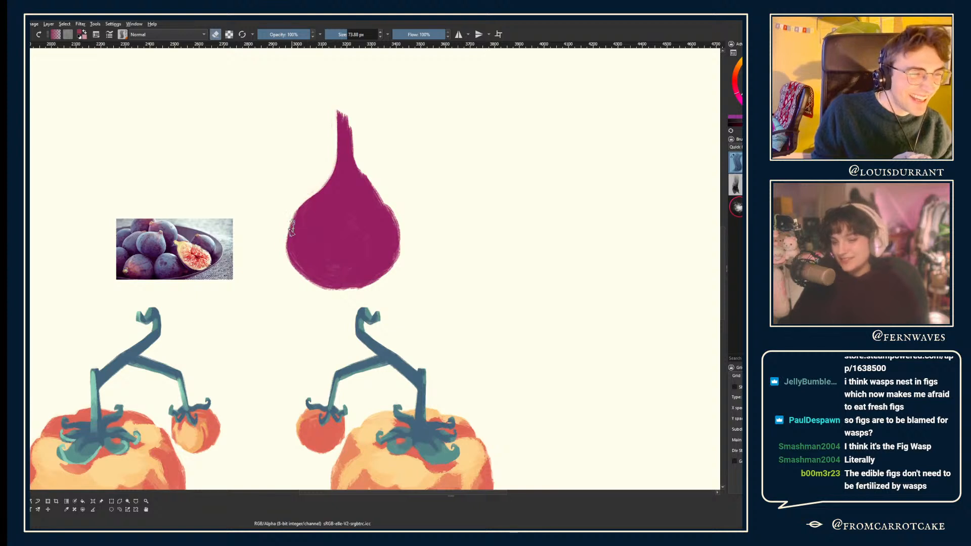
- Transform the fig silhouette to make it slightly narrower
key(ctrl+t)
drag(402, 200, 393, 200)
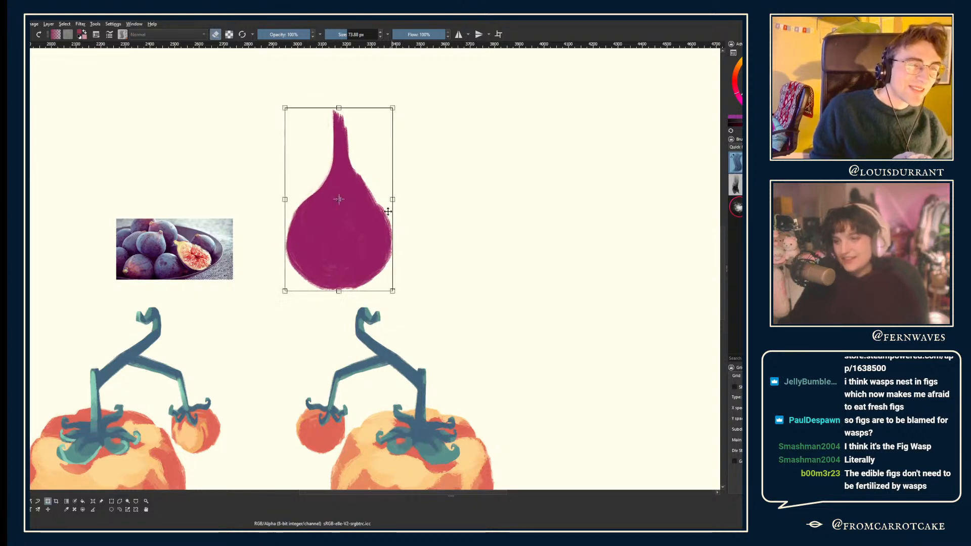
key(Return)
key(b)
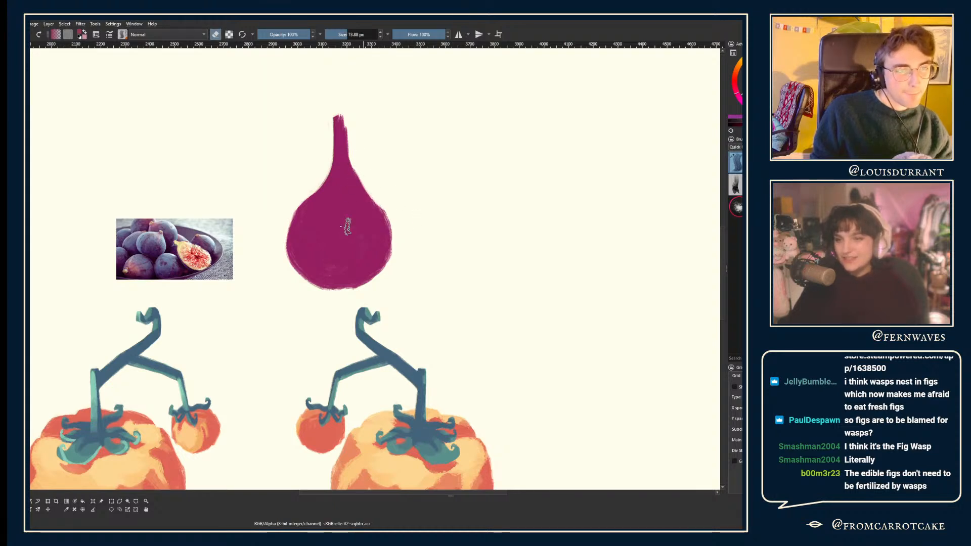
- Paint the fig's lower right side fuller, then erase the upper part of the stem to shorten it
key(e)
mouse_move(374, 200)
mouse_down()
mouse_move(392, 225)
mouse_move(374, 273)
mouse_up()
drag(378, 230, 383, 250)
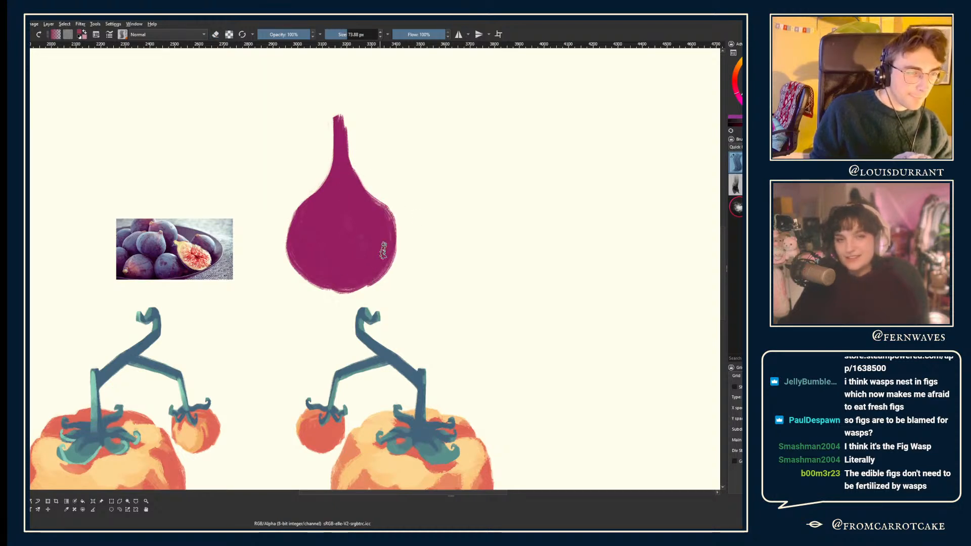
key(e)
mouse_move(335, 147)
mouse_down()
mouse_move(363, 156)
mouse_move(335, 137)
mouse_move(347, 118)
mouse_move(364, 128)
mouse_up()
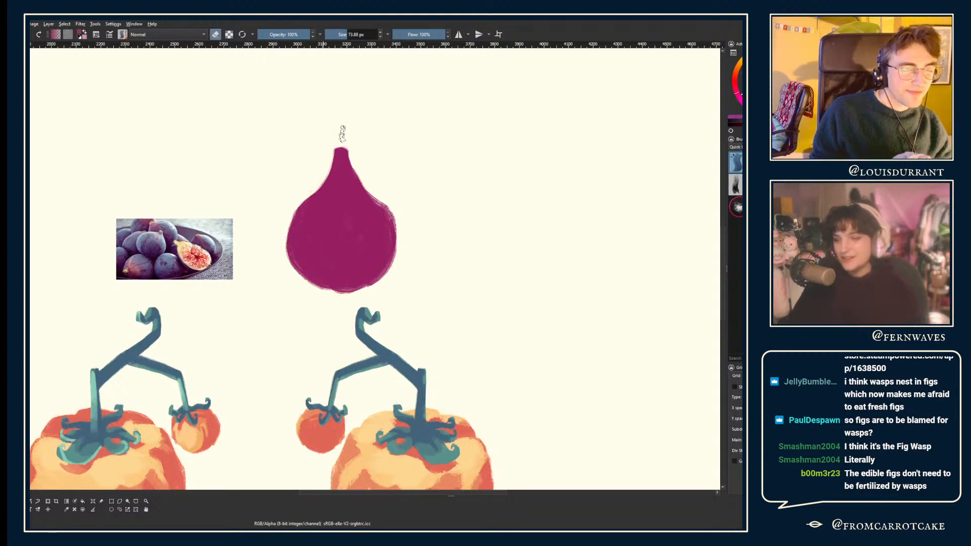
key(e)
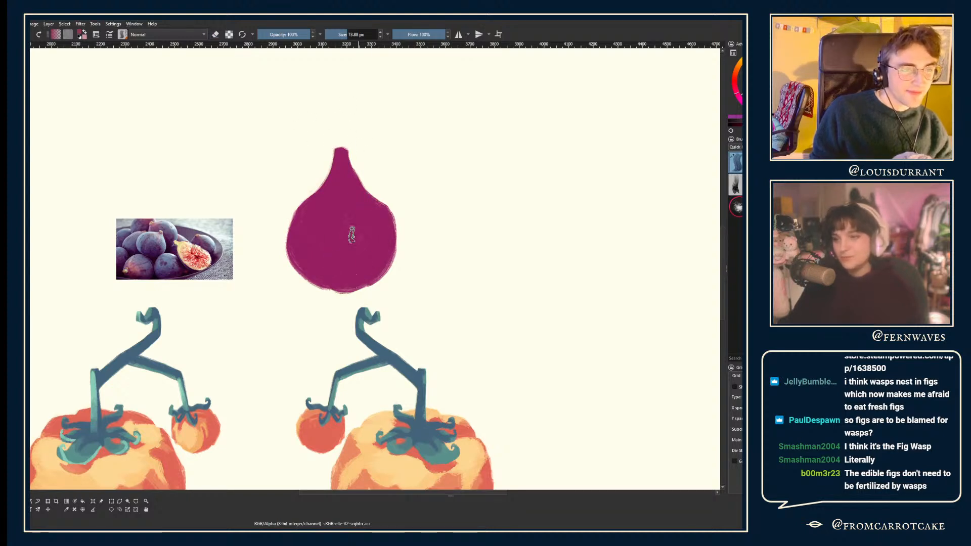
- Refine the fig's contour by alternating between painting and erasing, checking the shape in mirrored view
key(e)
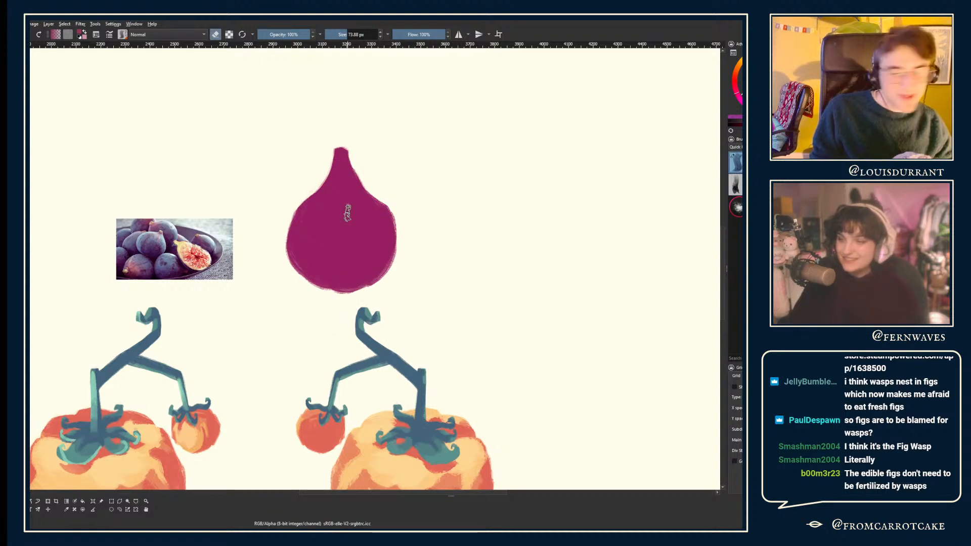
key(e)
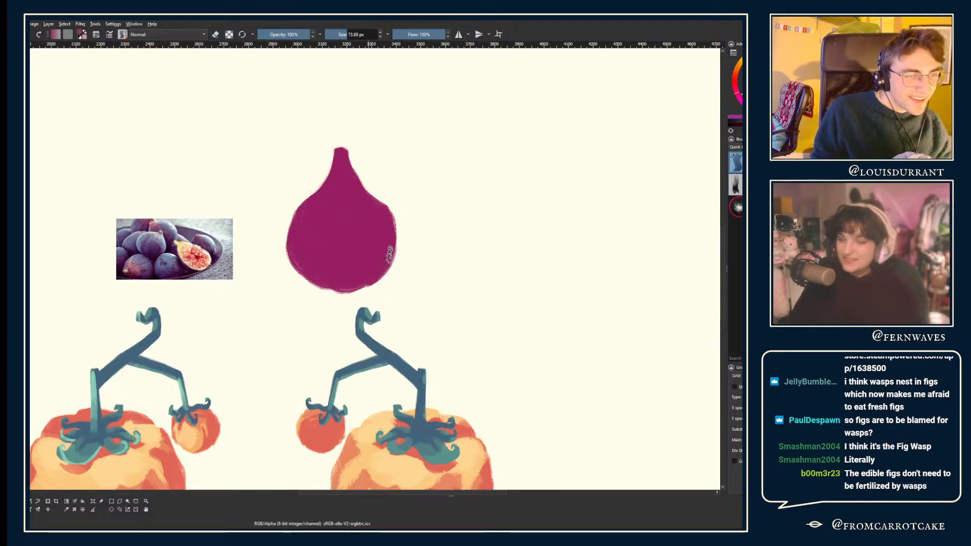
key(m)
key(m)
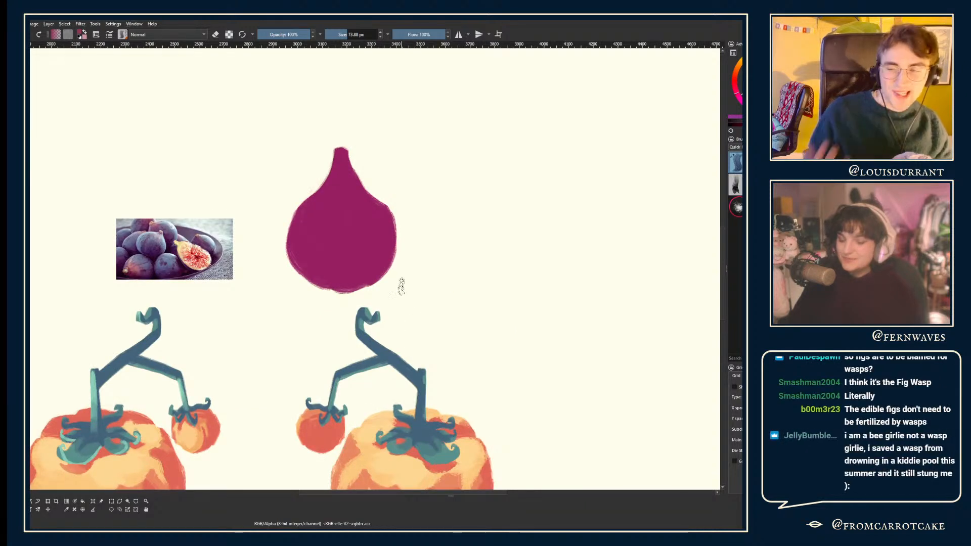
key(e)
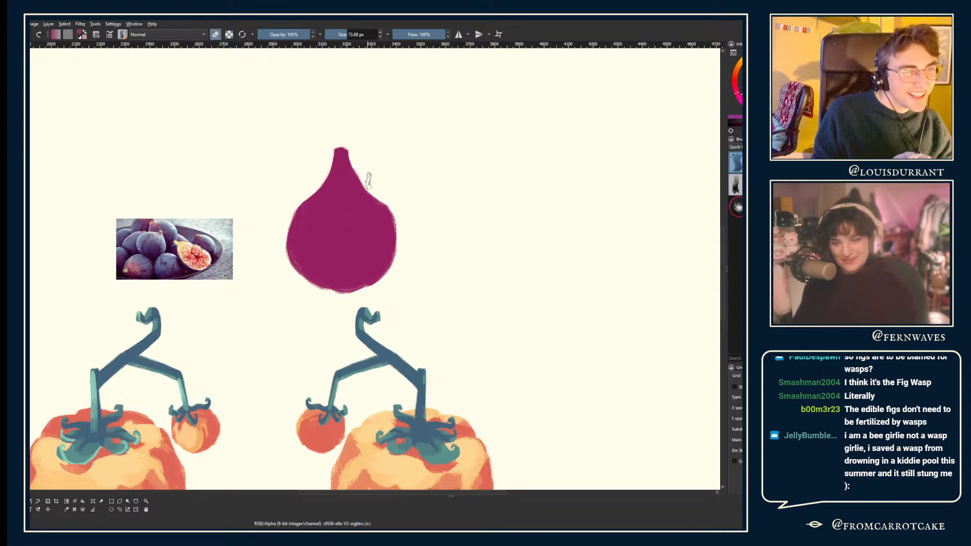
key(e)
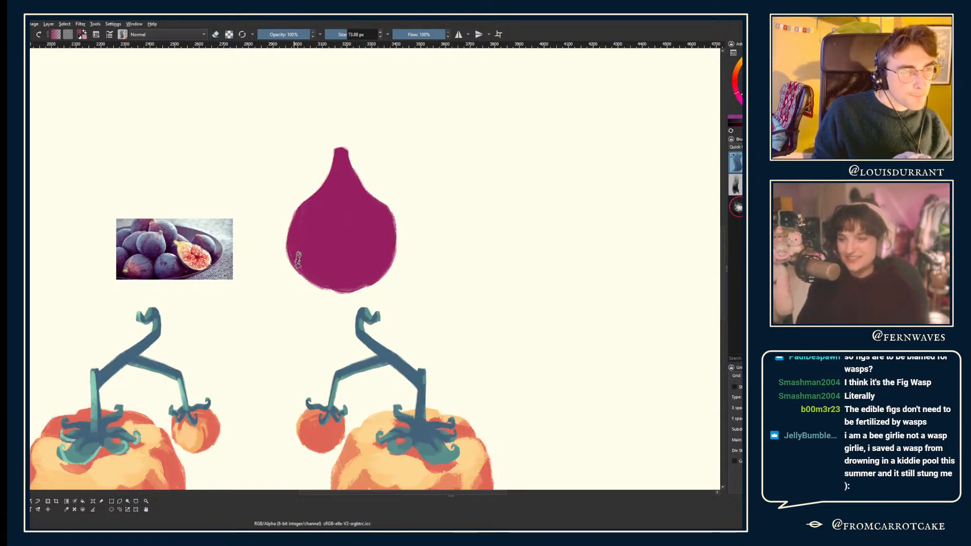
key(e)
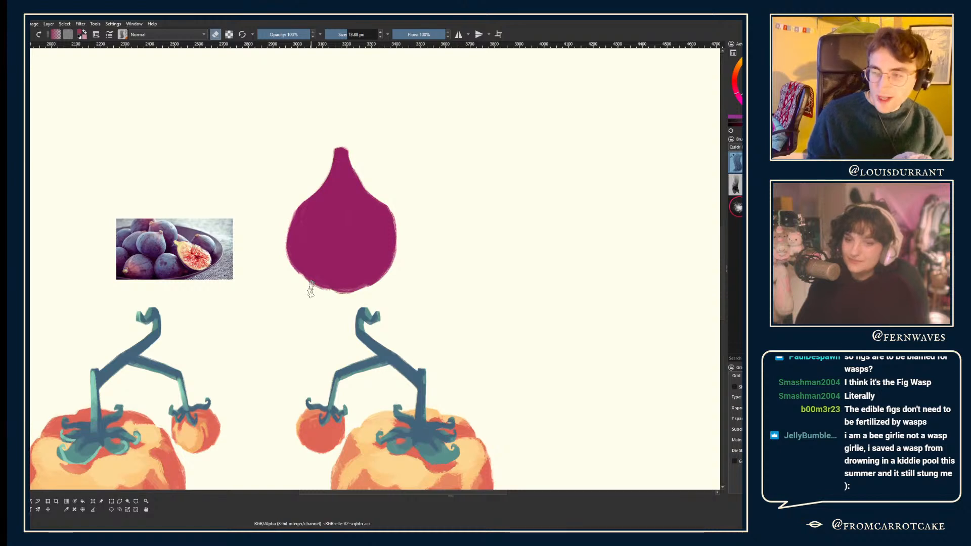
key(e)
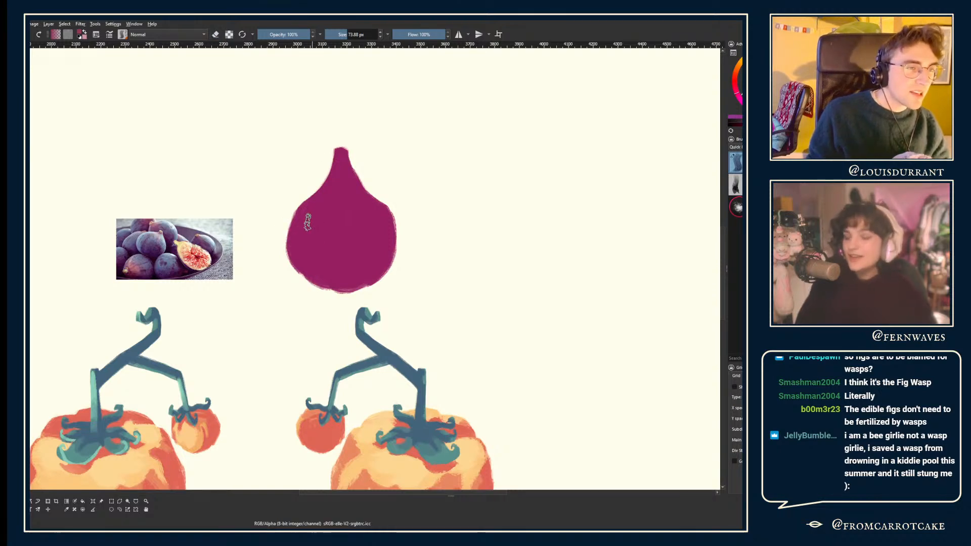
key(e)
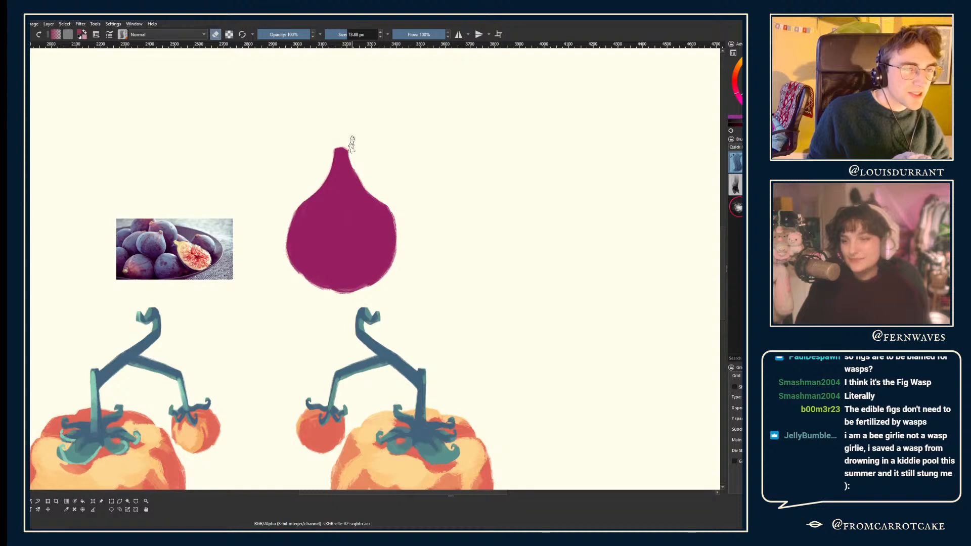
key(e)
key(d)
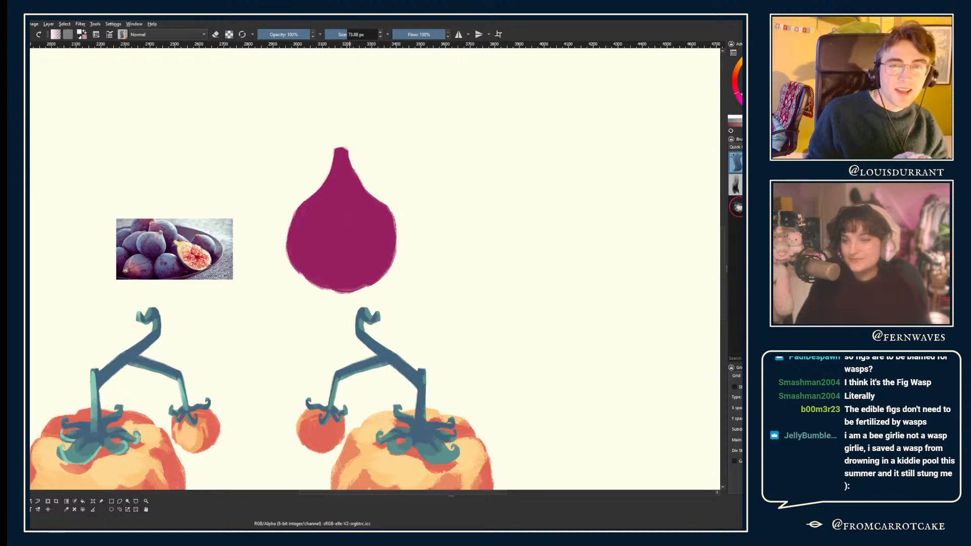
key(e)
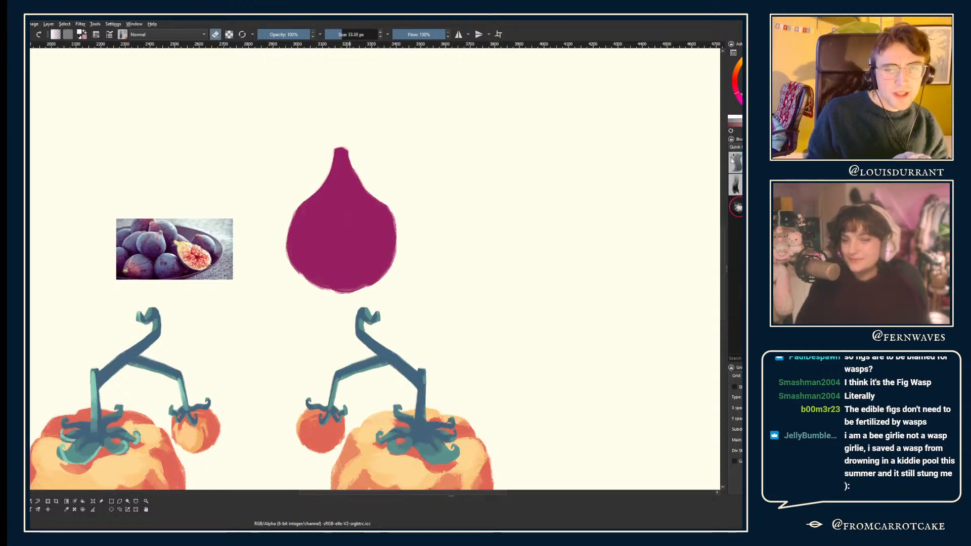
drag(637, 109, 605, 108)
key(plus)
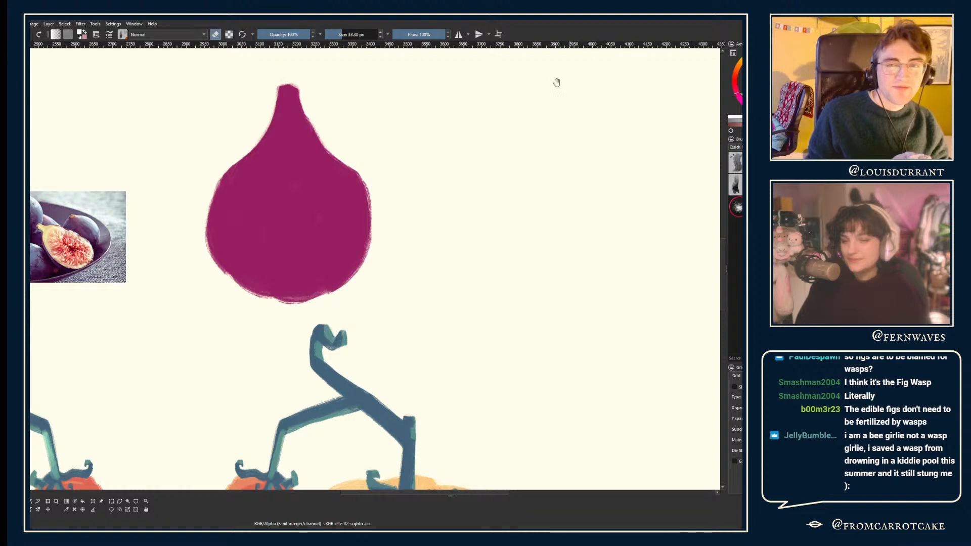
drag(556, 83, 625, 111)
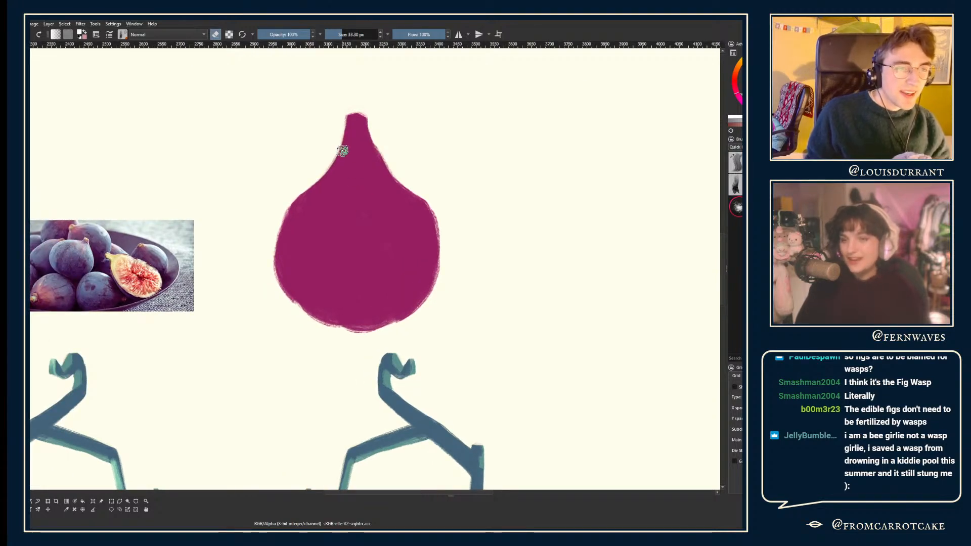
ctrl+click(359, 246)
- Skew the fig silhouette slightly so its stem leans to the left
key(ctrl+t)
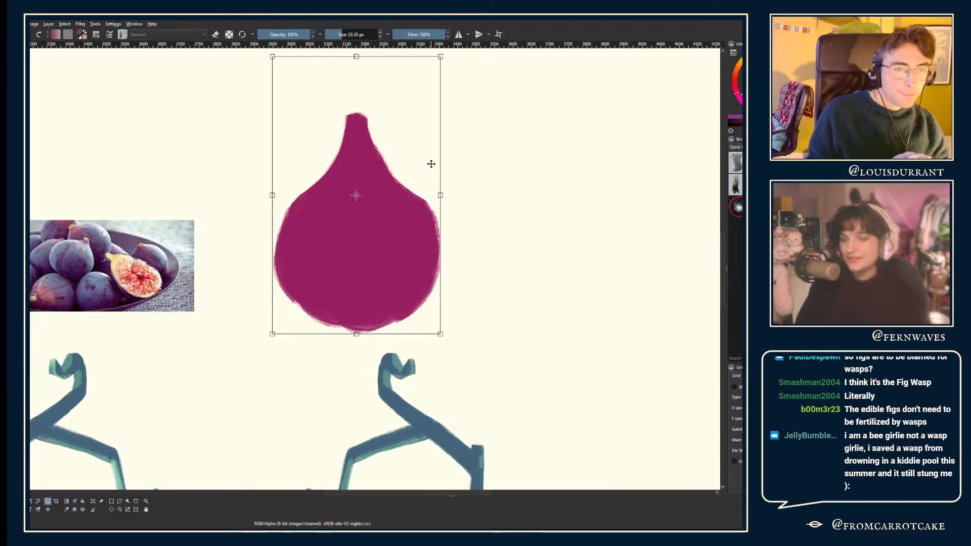
drag(407, 60, 402, 59)
key(Return)
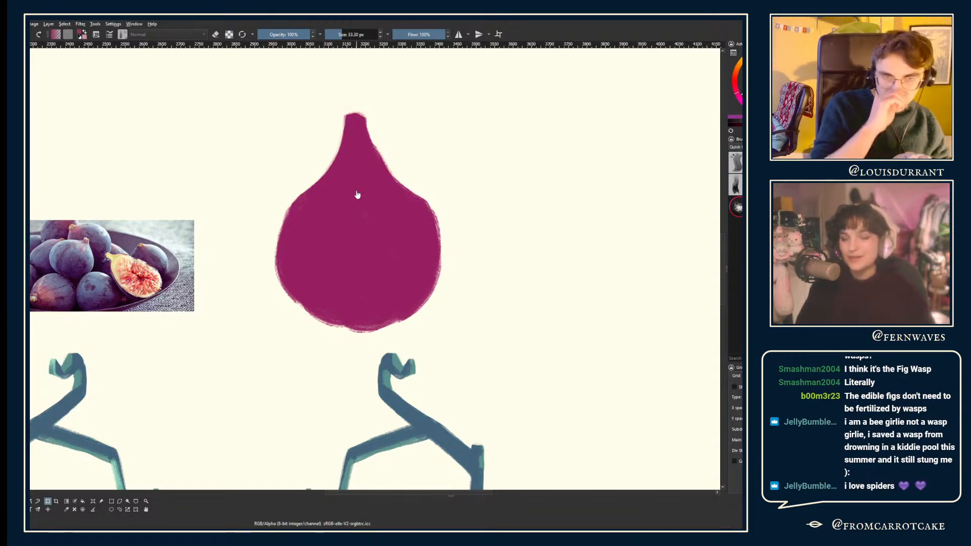
- Return to the 73.88 px textured brush and trim the fig's left edge in eraser mode
key(p)
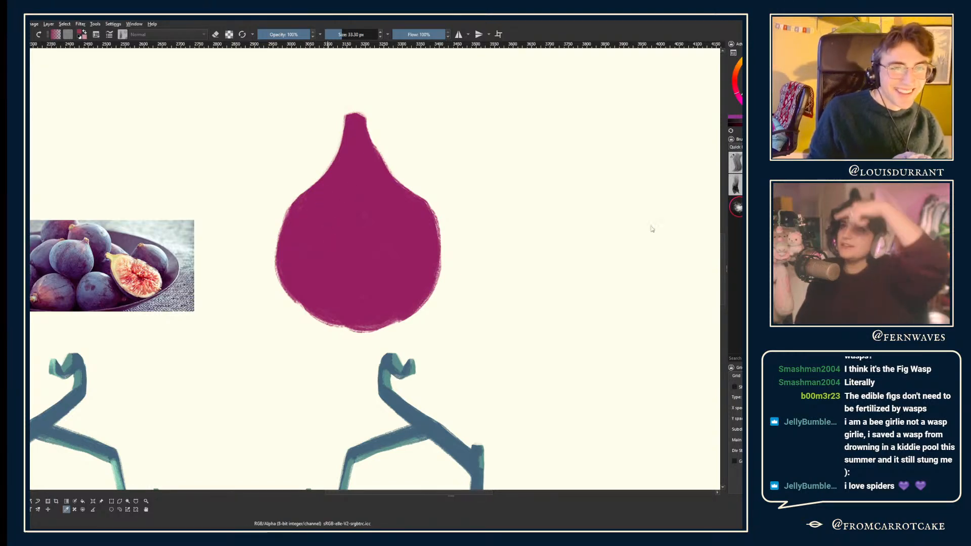
click(735, 162)
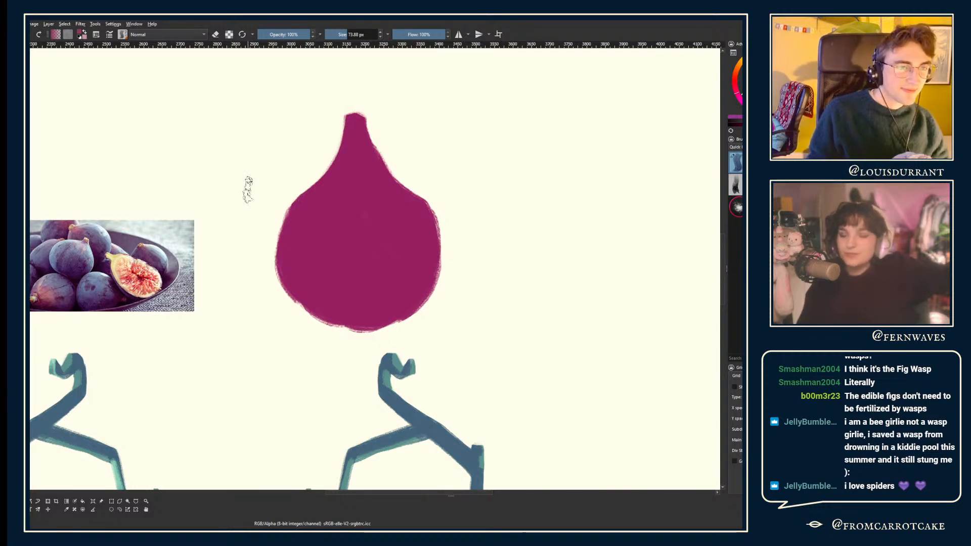
drag(383, 184, 399, 204)
key(ctrl+z)
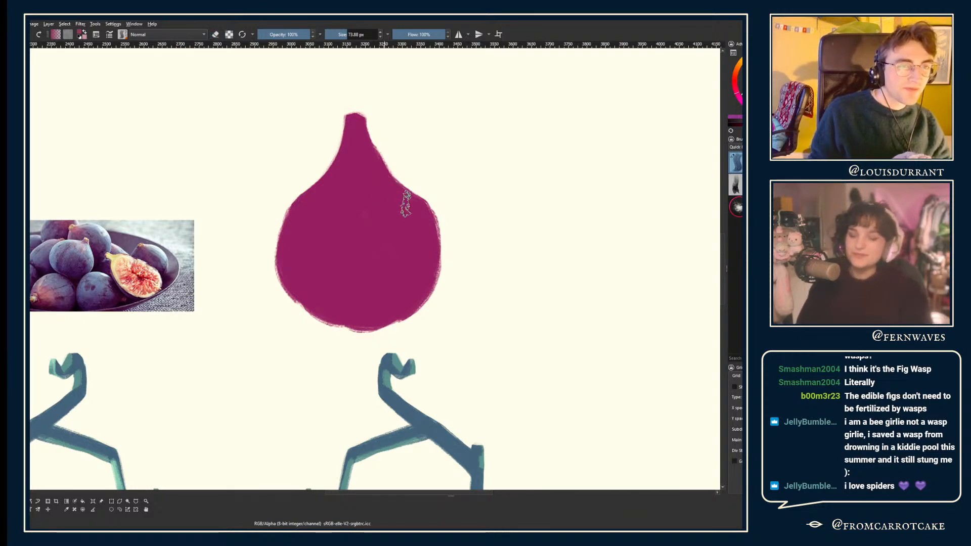
key(e)
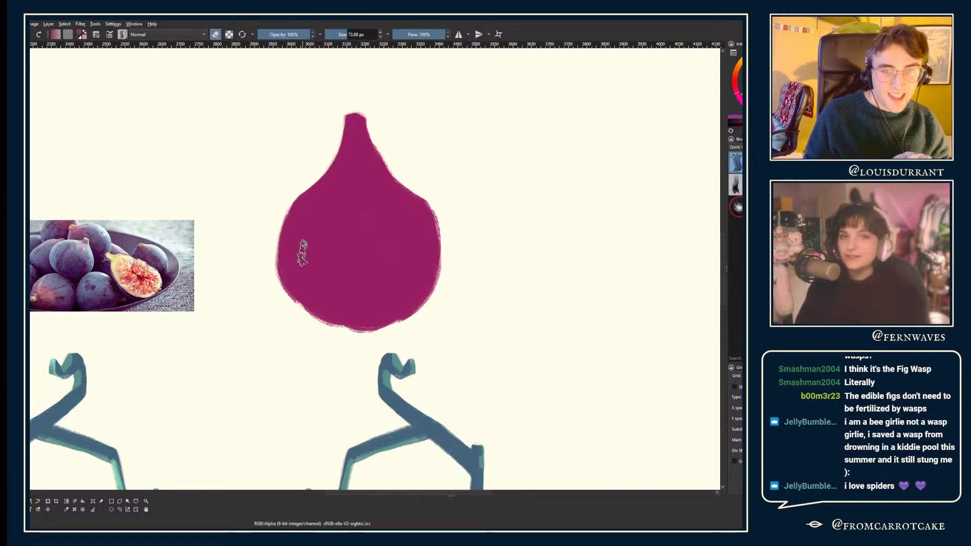
drag(255, 190, 217, 160)
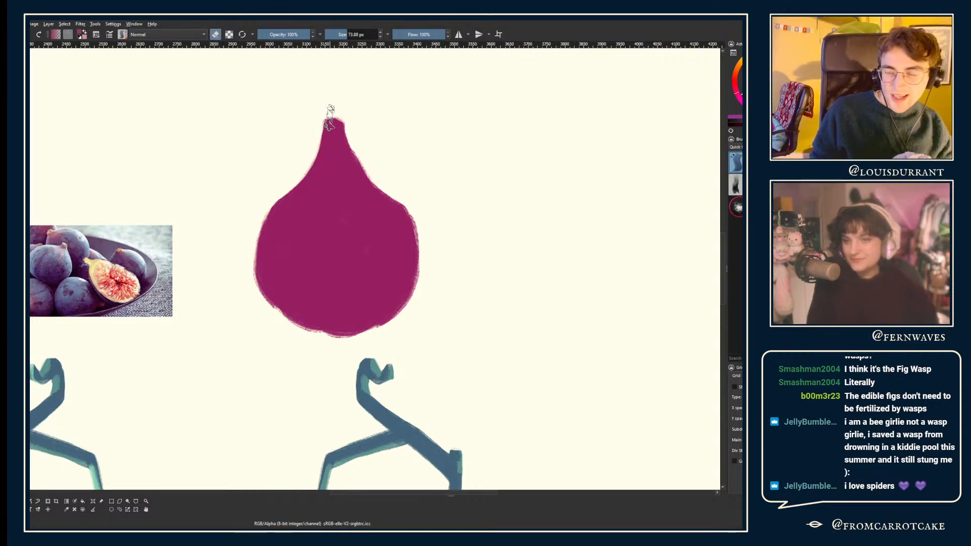
- Paint two small pale pink oval eyes on the fig's lower left half with a 33.30 px textured brush
key(e)
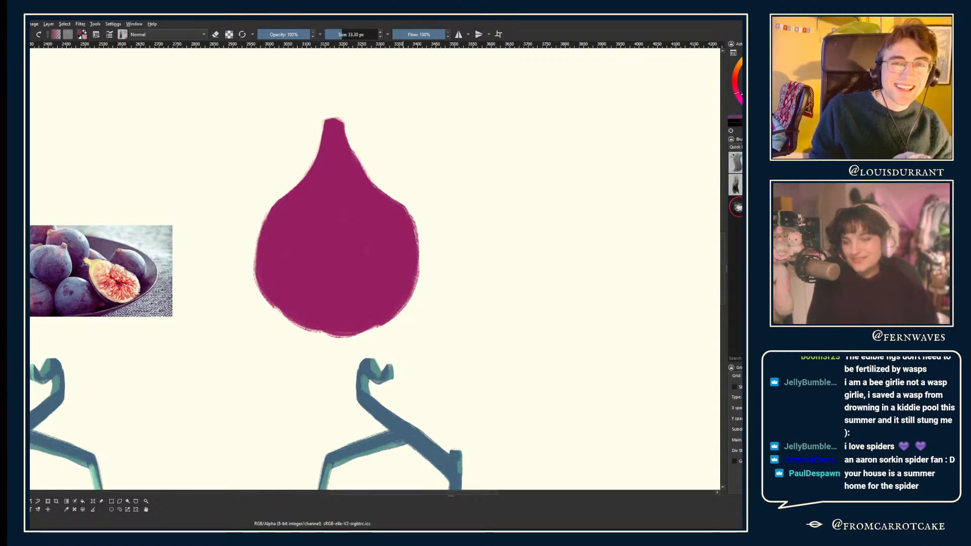
key(x)
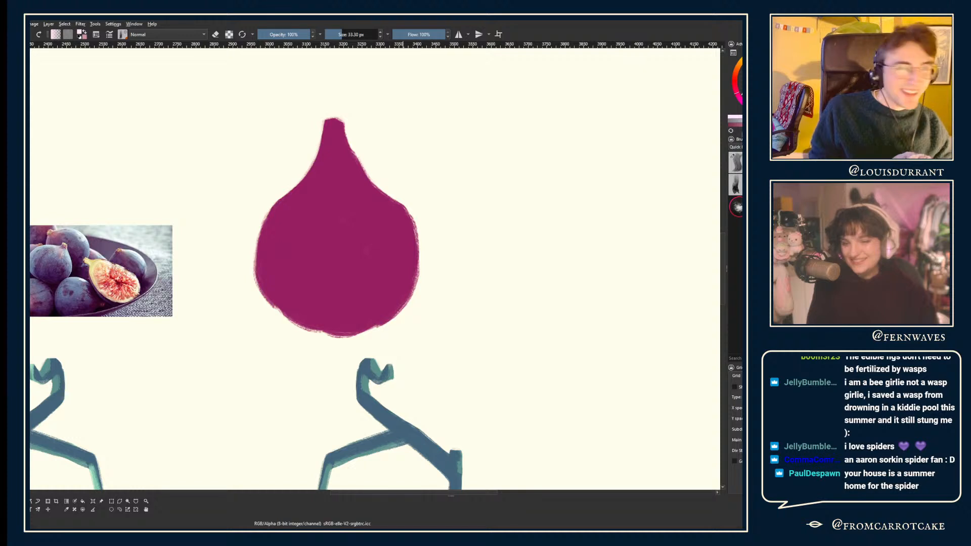
drag(364, 238, 357, 228)
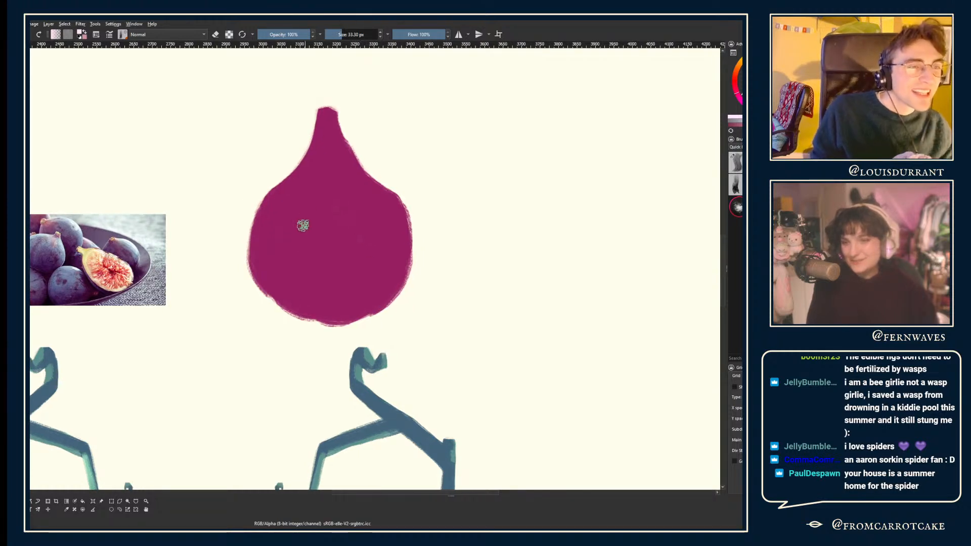
drag(278, 266, 279, 267)
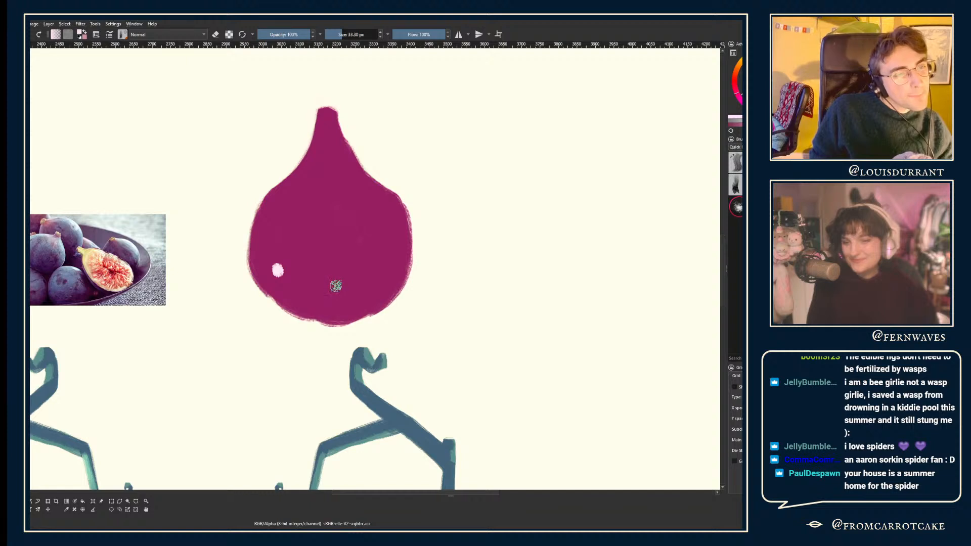
drag(336, 286, 336, 283)
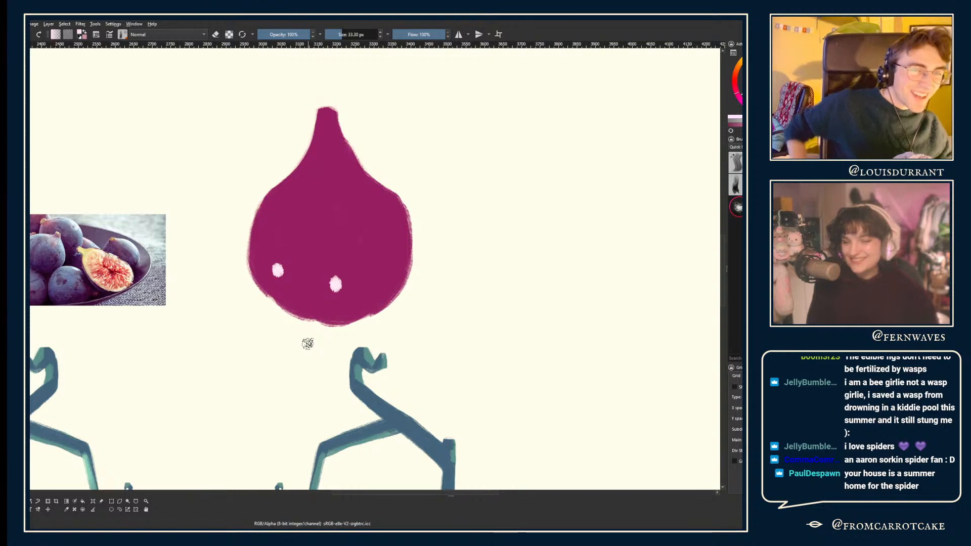
- Transform the pair of eyes to nudge them slightly up and to the left on the fig's body
key(ctrl+t)
drag(335, 285, 332, 280)
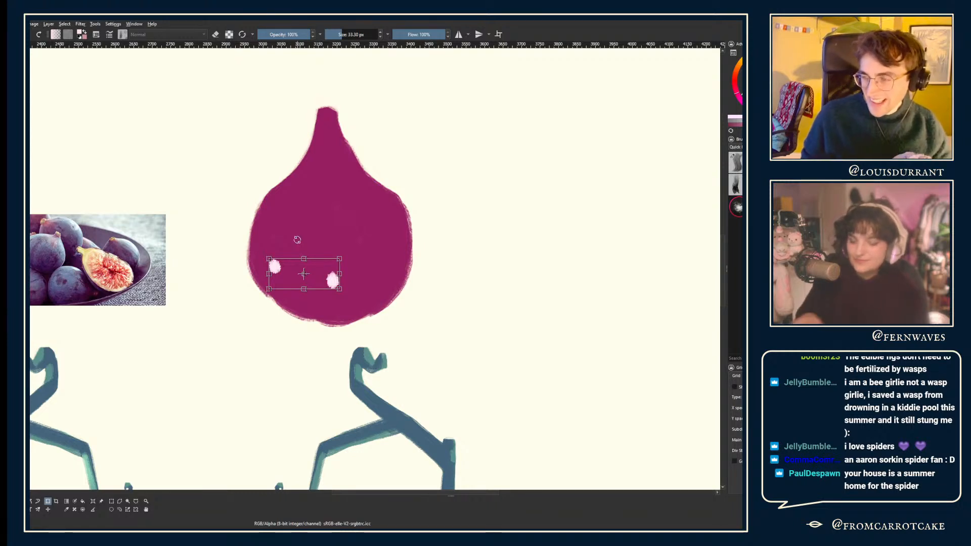
key(Return)
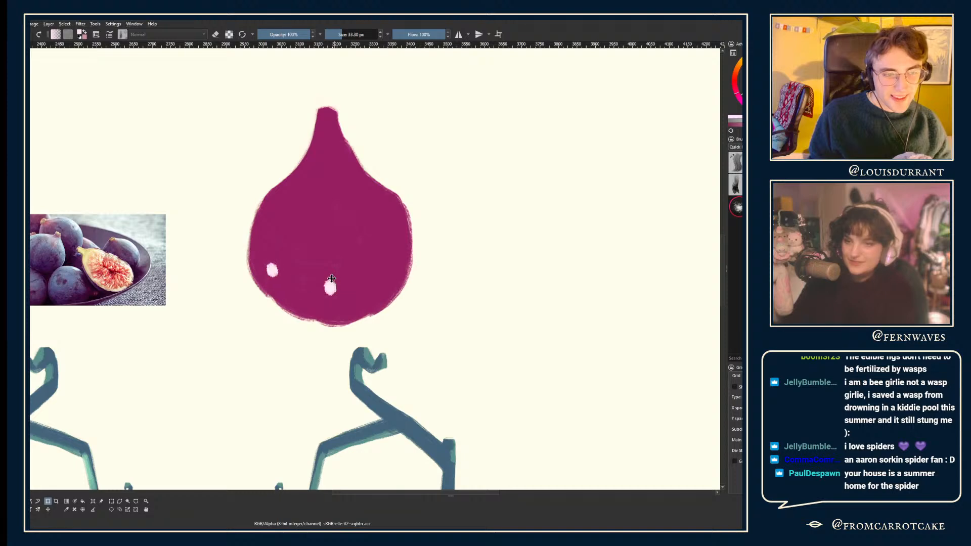
drag(324, 274, 332, 280)
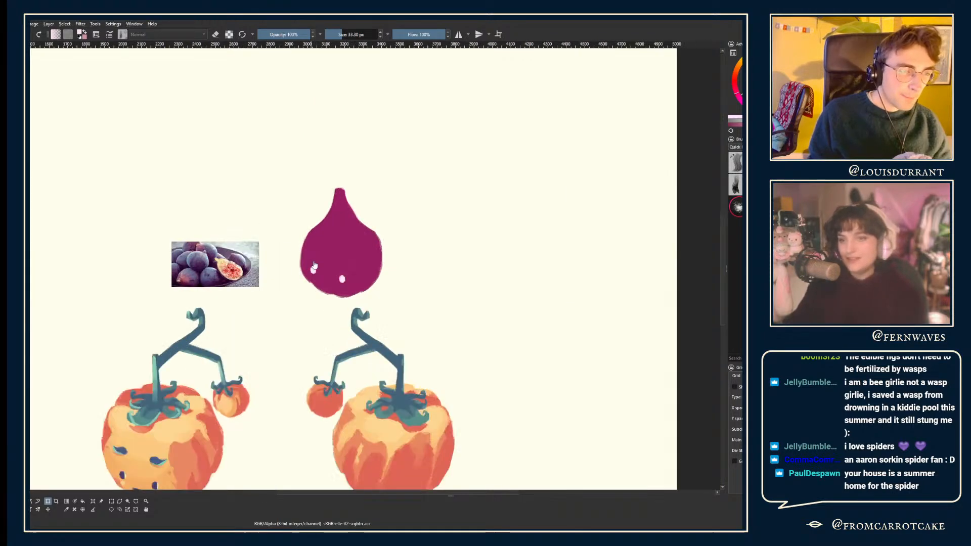
key(ctrl+t)
drag(331, 274, 331, 268)
key(Return)
key(b)
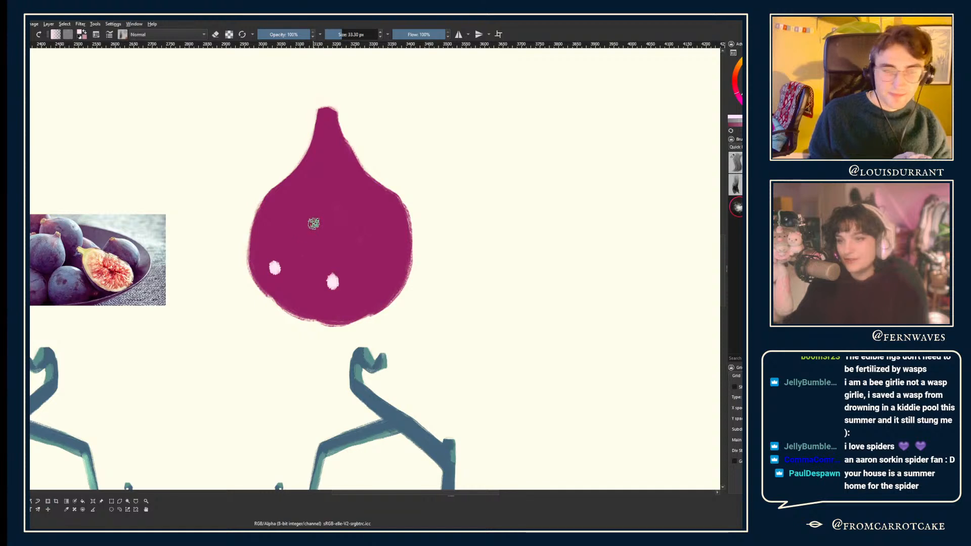
- Trim the edges of the eyes in eraser mode with a 23.58 px brush
key(e)
scroll(326, 210, up, 1)
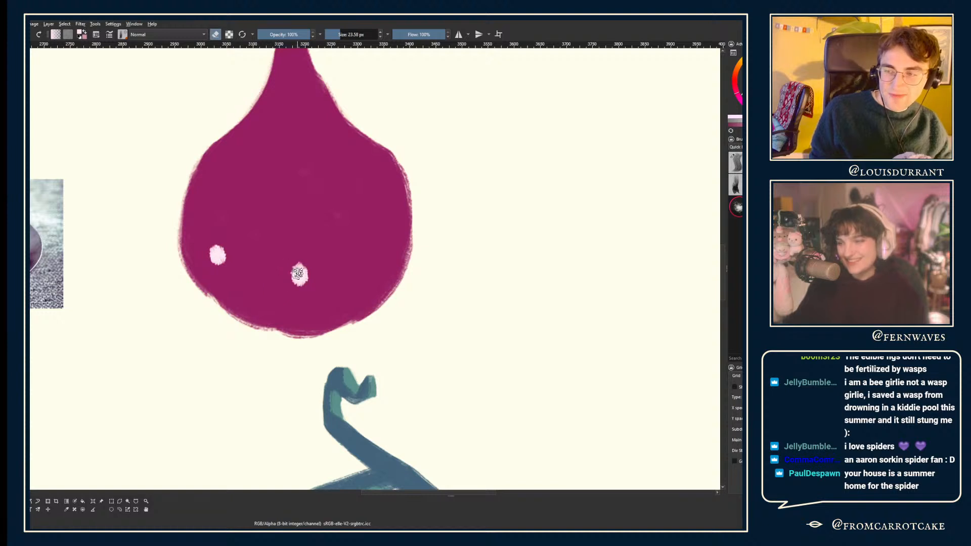
key(minus)
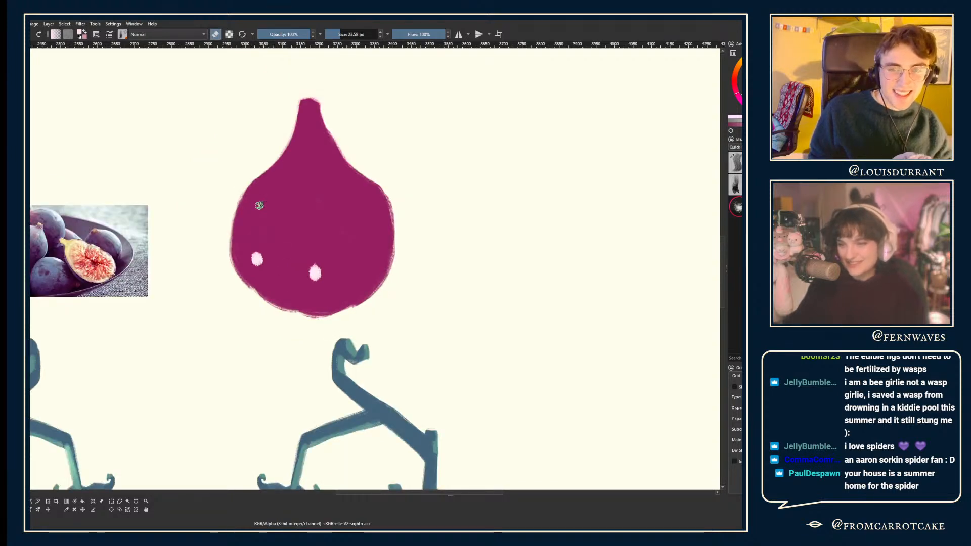
- Try to rework the left eye with a colour sampled from the fig, and undo the strokes
key(p)
click(309, 238)
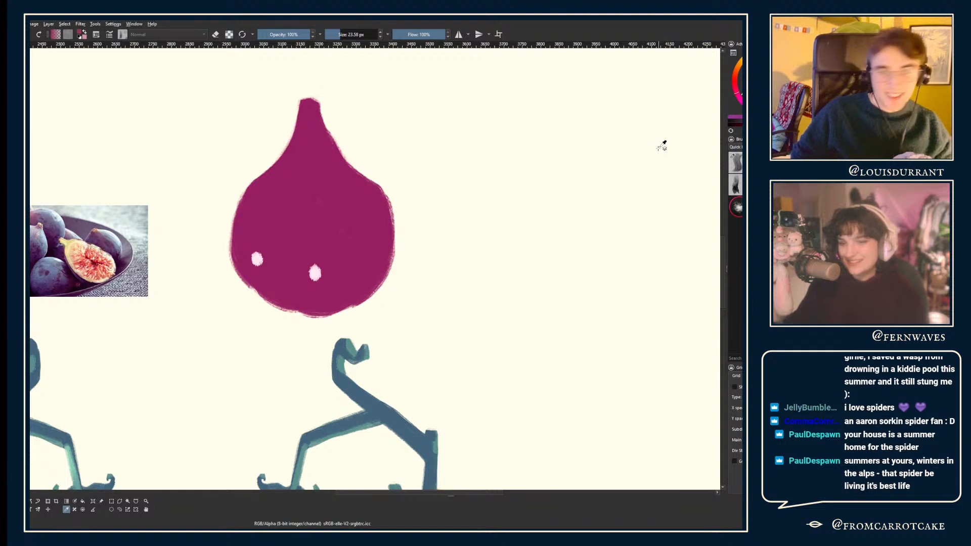
scroll(255, 184, up, 2)
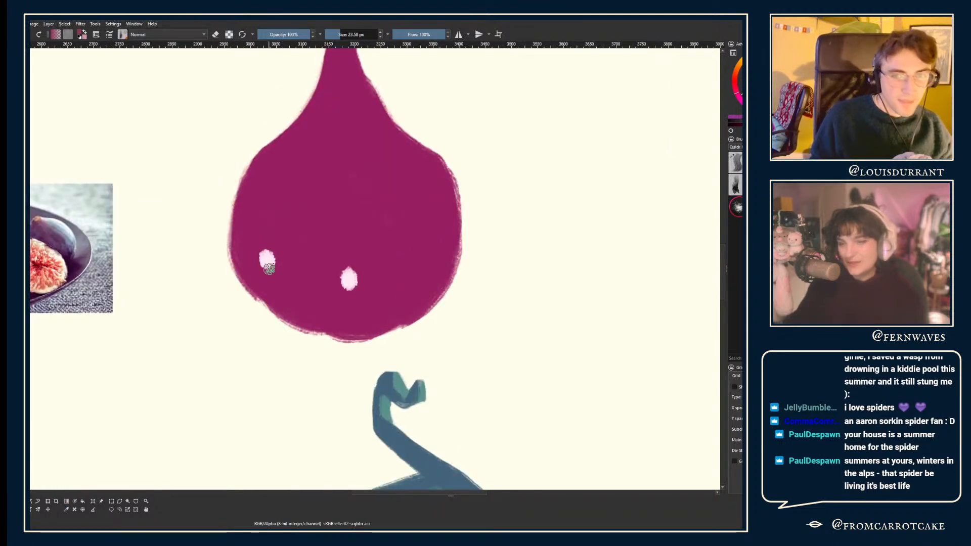
drag(276, 262, 266, 261)
key(ctrl+z)
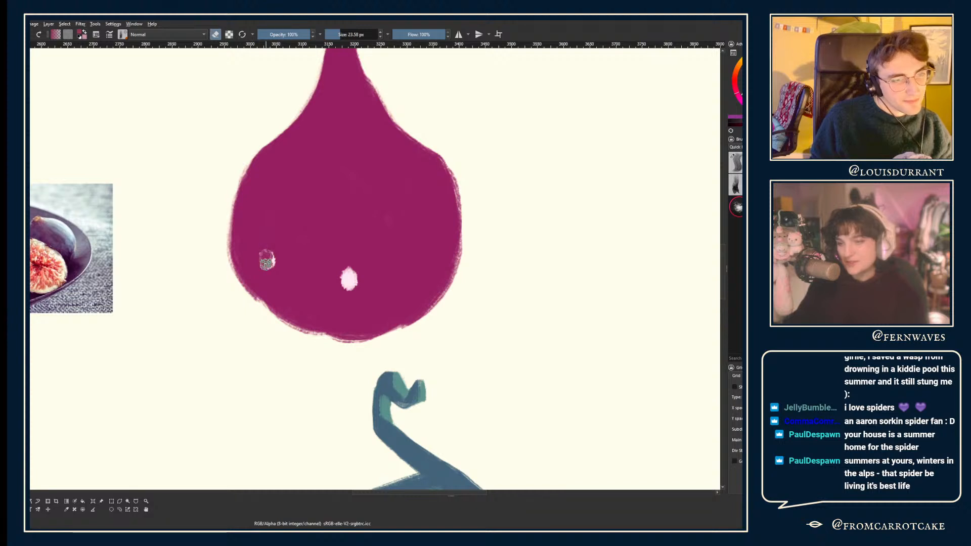
key(ctrl+z)
- Sample the left eye's pale pink and reshape that eye into a smoother oval by painting and erasing
ctrl+click(268, 260)
key(e)
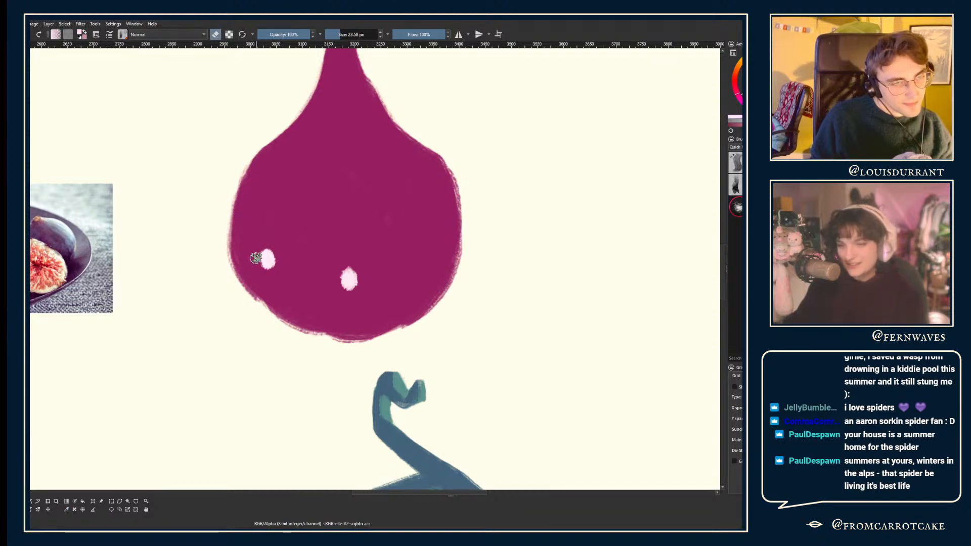
key(minus)
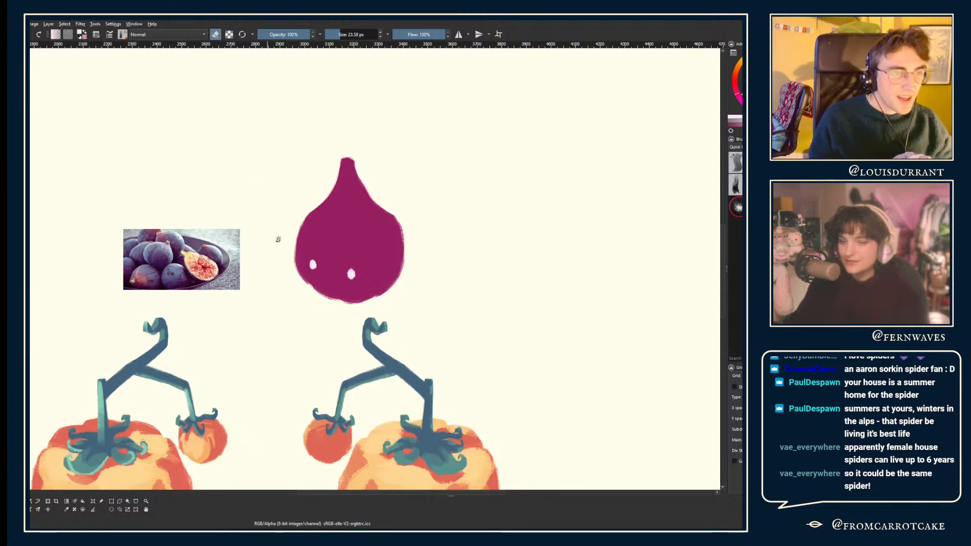
key(plus)
key(plus)
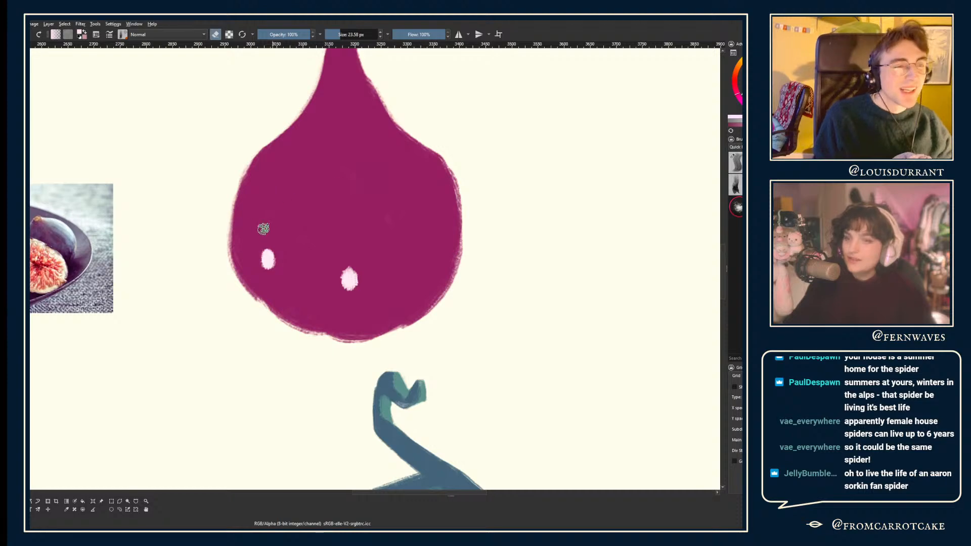
scroll(262, 209, down, 2)
scroll(277, 263, up, 2)
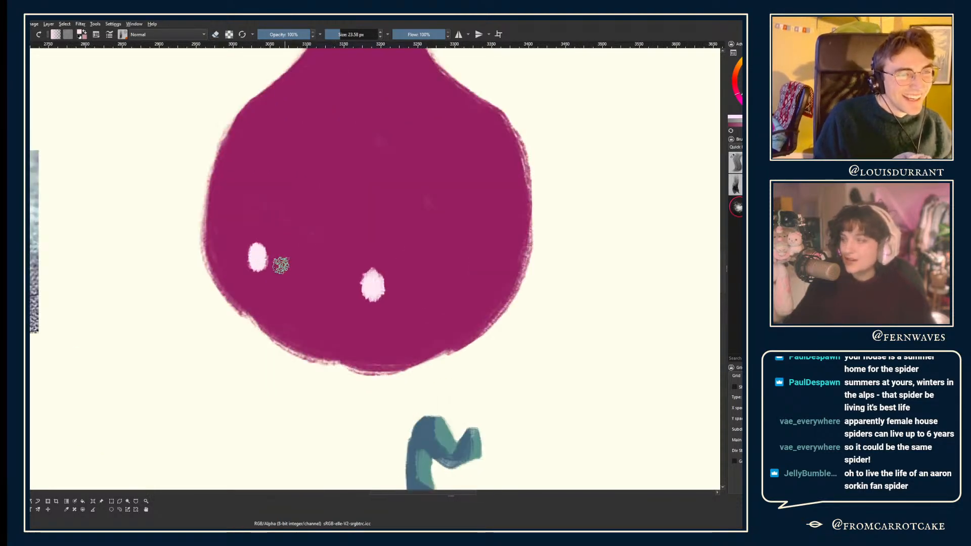
- Refine the left eye by alternating erasing and painting, checking the fig in mirrored view and setting the brush to 29.14 px
key(e)
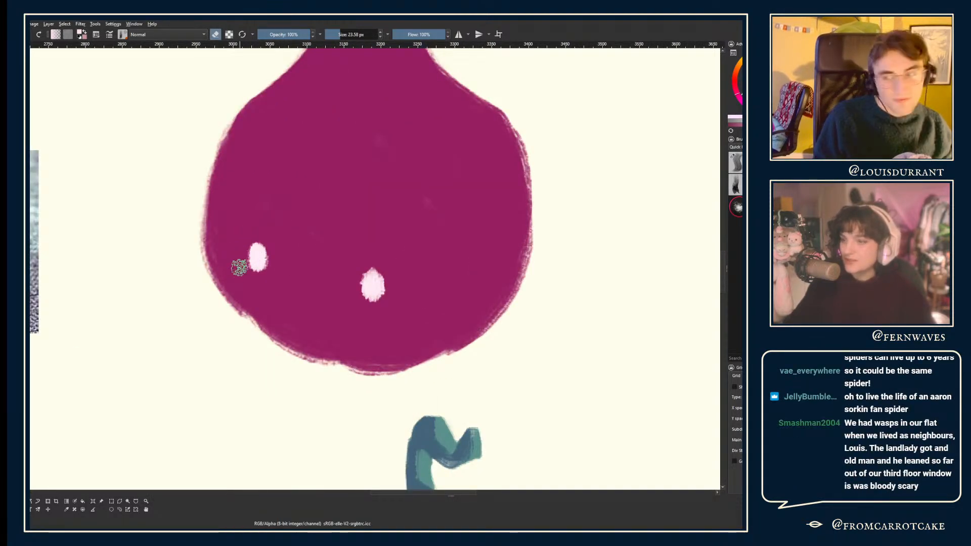
scroll(225, 280, down, 2)
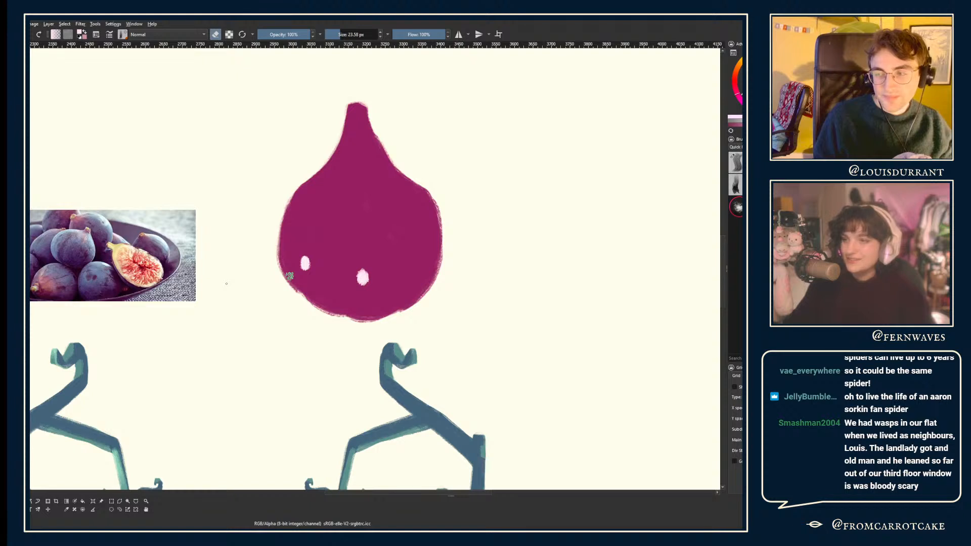
key(m)
key(m)
scroll(278, 223, up, 2)
key(e)
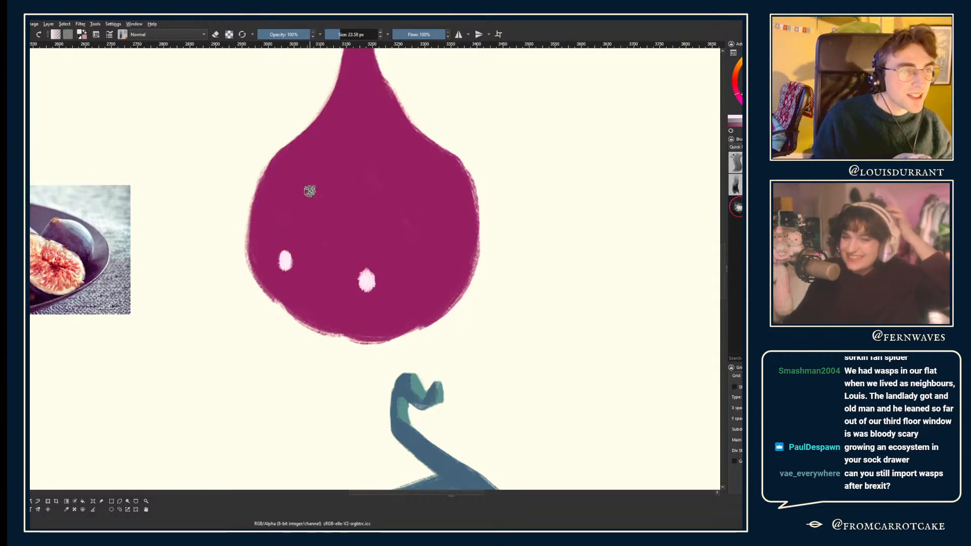
drag(338, 33, 343, 34)
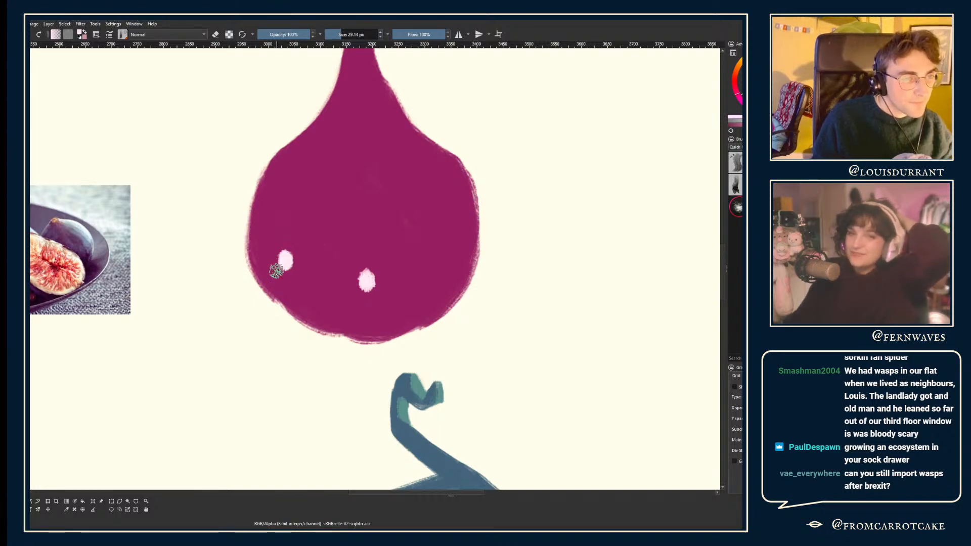
key(minus)
key(plus)
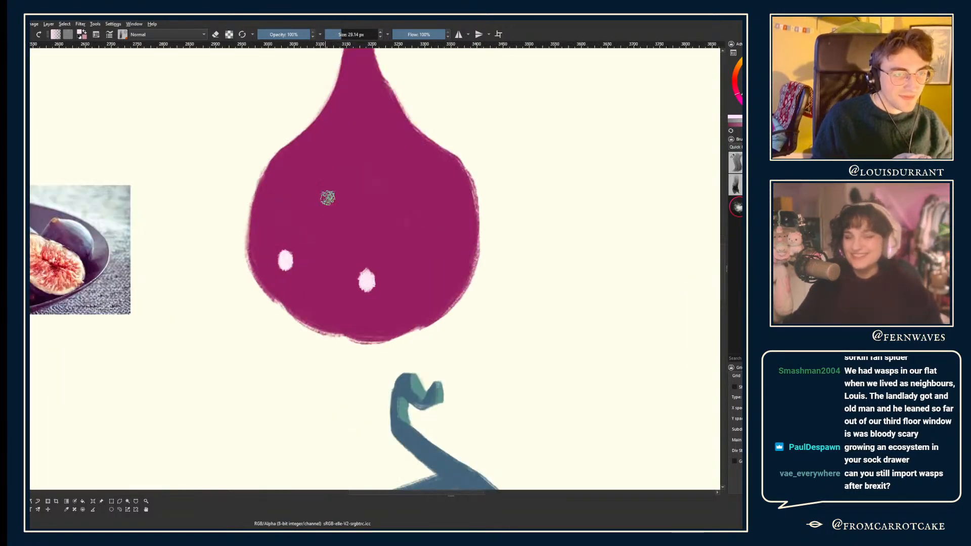
- Sample the fig's magenta, darken it to deep purple, and paint a shadow down the fig's right side with an 85.52 px brush
key(p)
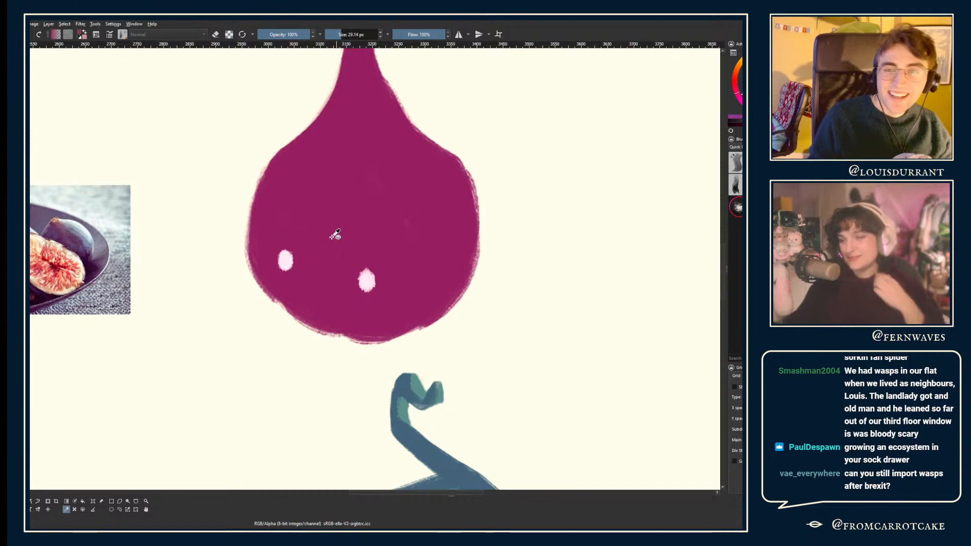
click(334, 234)
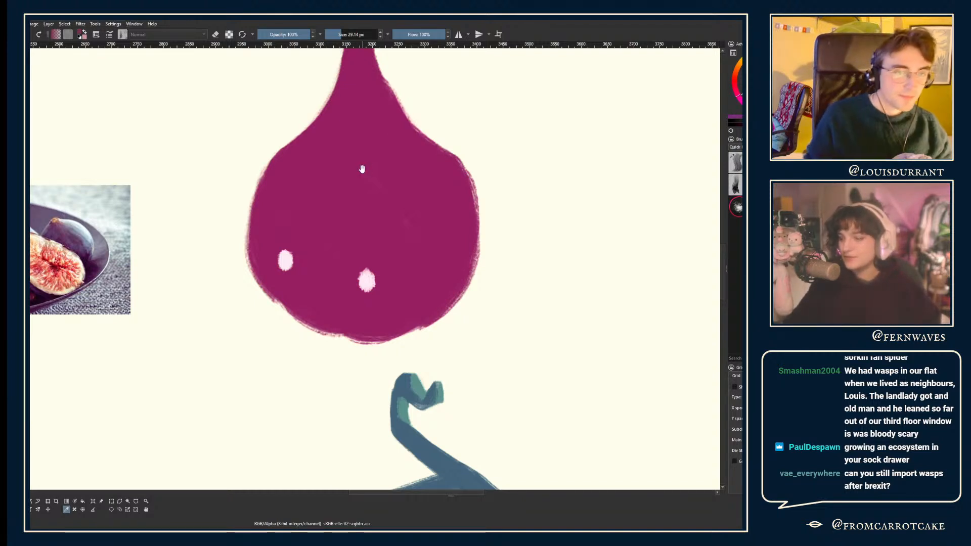
scroll(360, 167, down, 1)
scroll(353, 166, down, 1)
scroll(362, 172, down, 1)
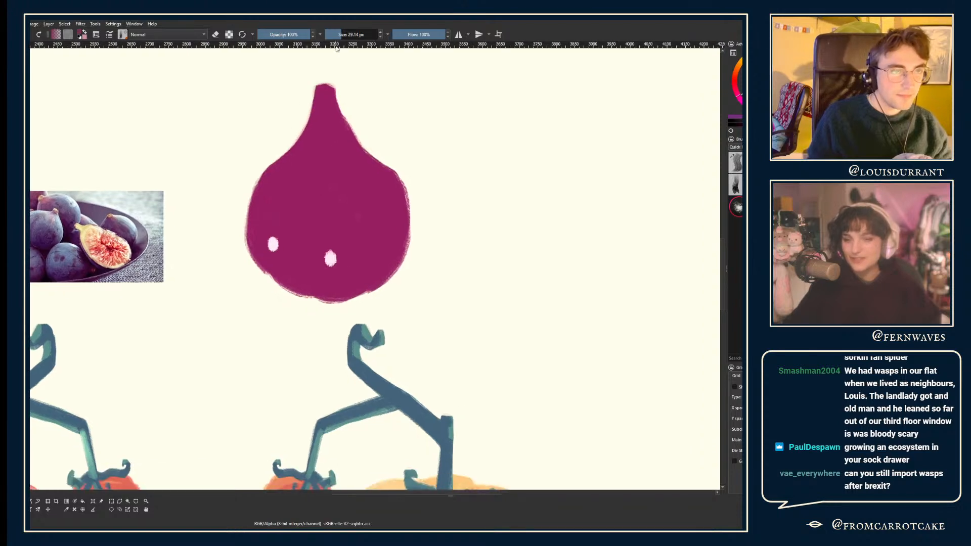
mouse_move(357, 253)
mouse_down()
mouse_move(377, 232)
mouse_move(396, 230)
mouse_up()
key(ctrl+z)
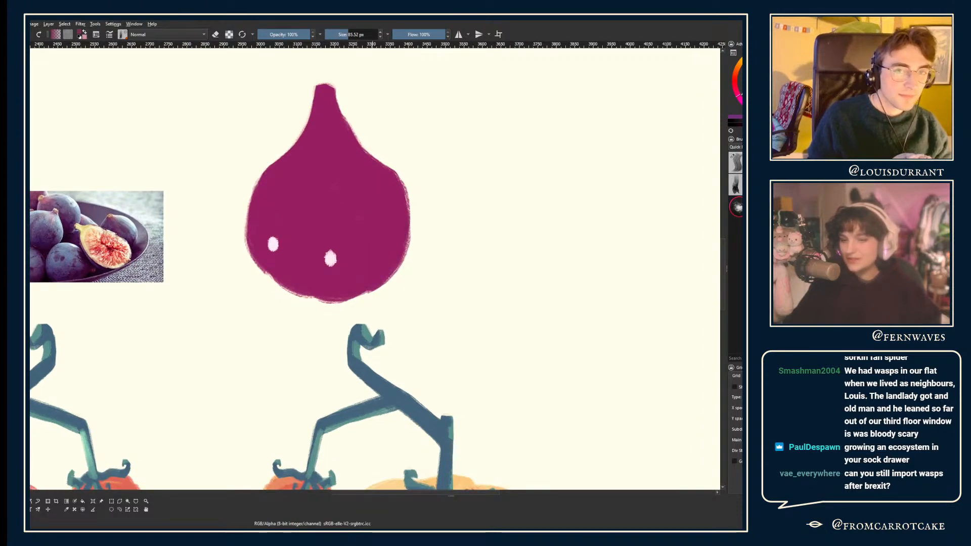
mouse_move(379, 266)
mouse_down()
mouse_move(401, 231)
mouse_move(374, 230)
mouse_move(343, 184)
mouse_move(343, 136)
mouse_up()
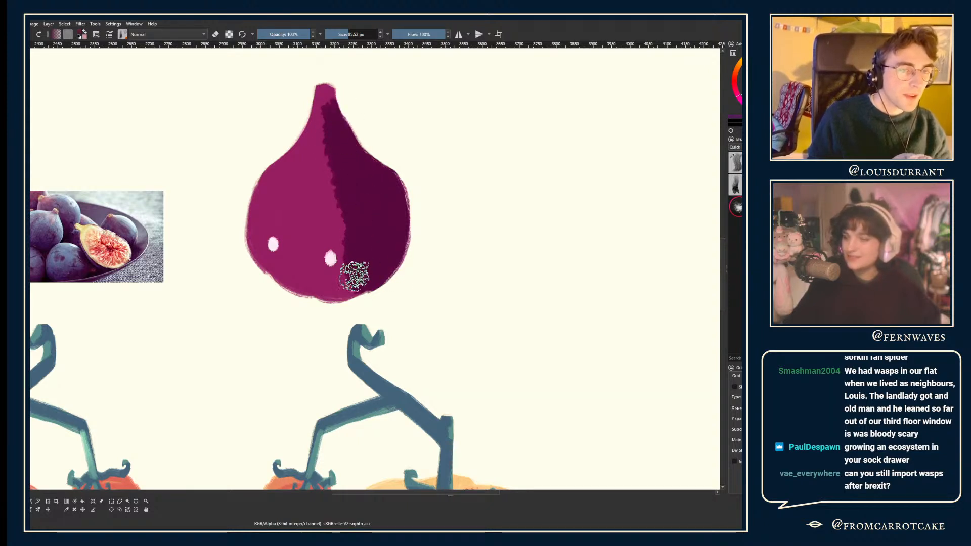
- Shape the shadow's inner edge into a smooth curve up to the stem by alternating erasing and painting, checking it in mirrored view
key(e)
mouse_move(340, 265)
mouse_down()
mouse_move(392, 283)
mouse_move(389, 293)
mouse_up()
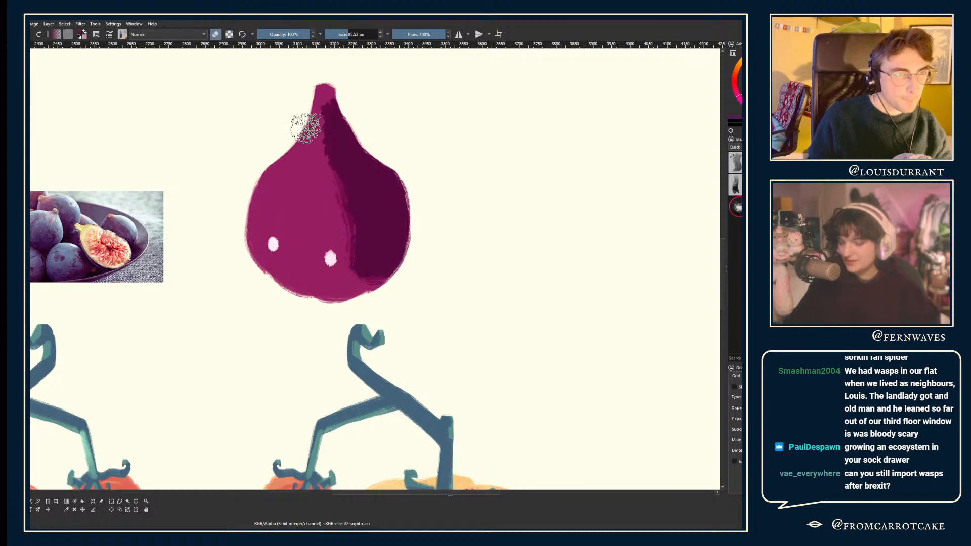
key(e)
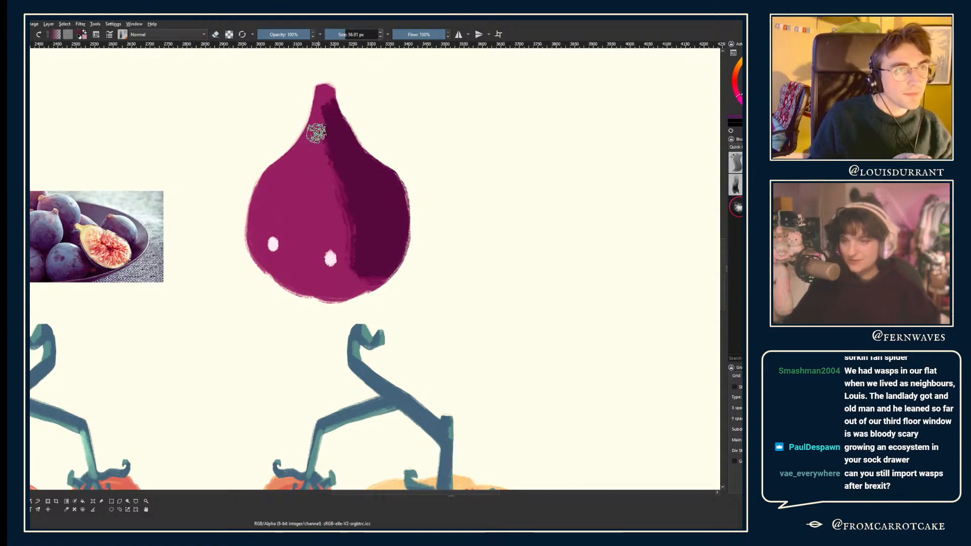
key(e)
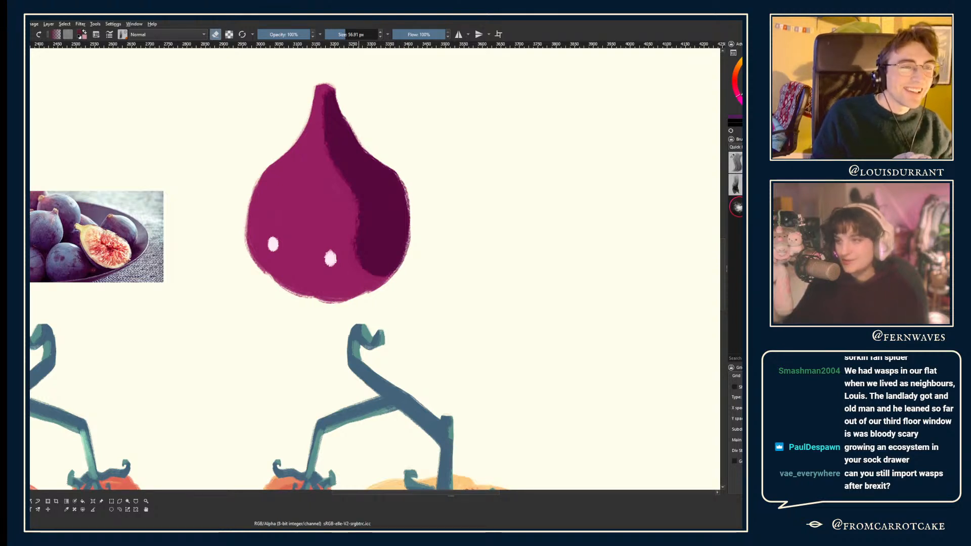
drag(377, 138, 347, 118)
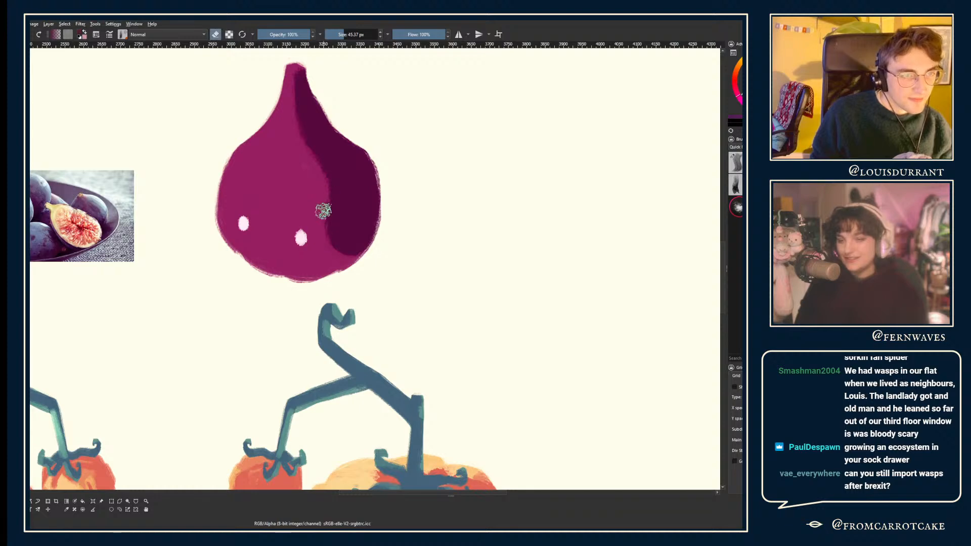
key(minus)
key(minus)
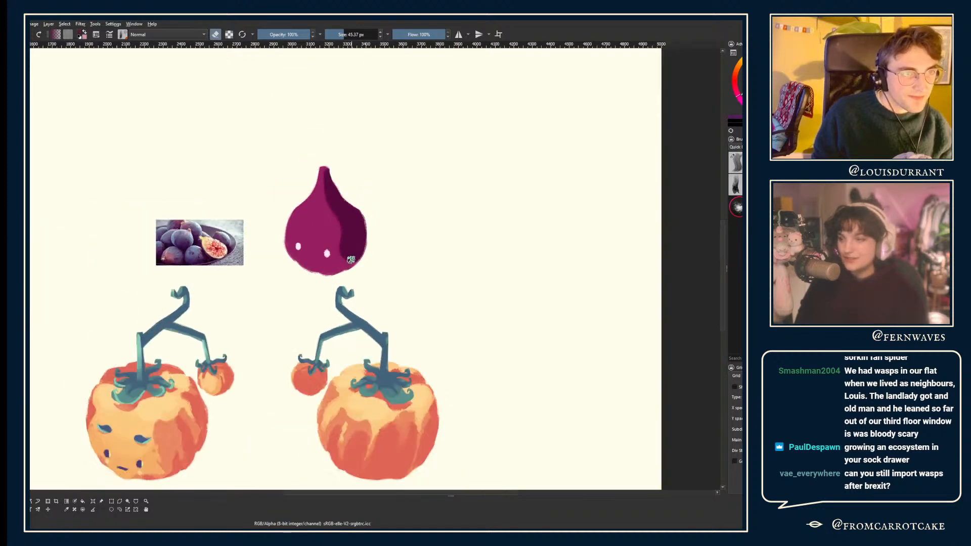
key(m)
key(m)
key(plus)
key(plus)
key(plus)
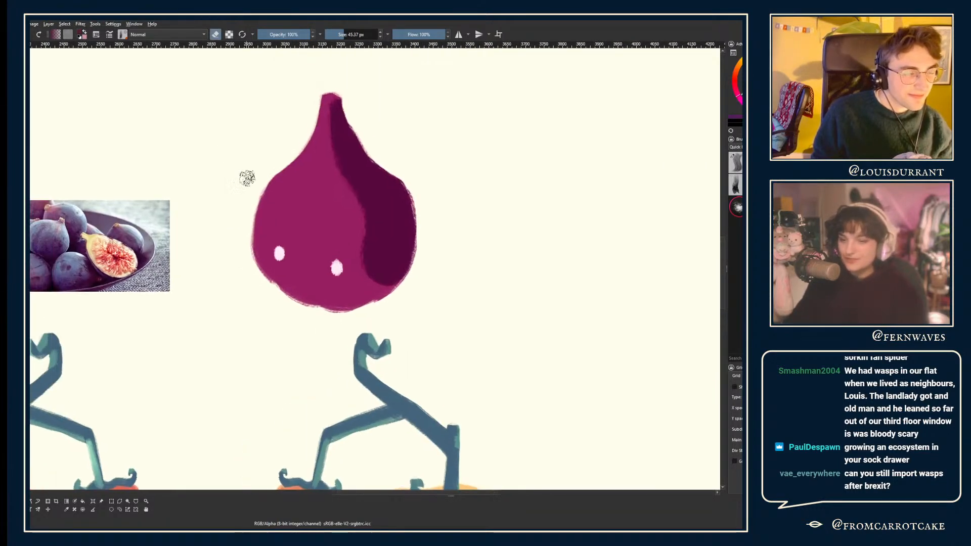
- Sample the fig's magenta, lighten it to pink, and paint a broad highlight down the fig's left side with a 70.24 px brush
key(p)
click(320, 230)
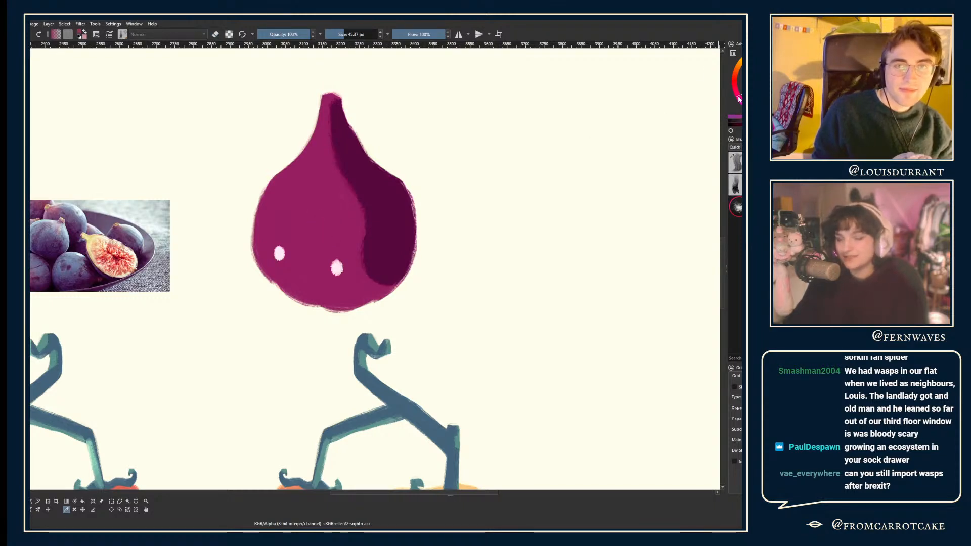
key(b)
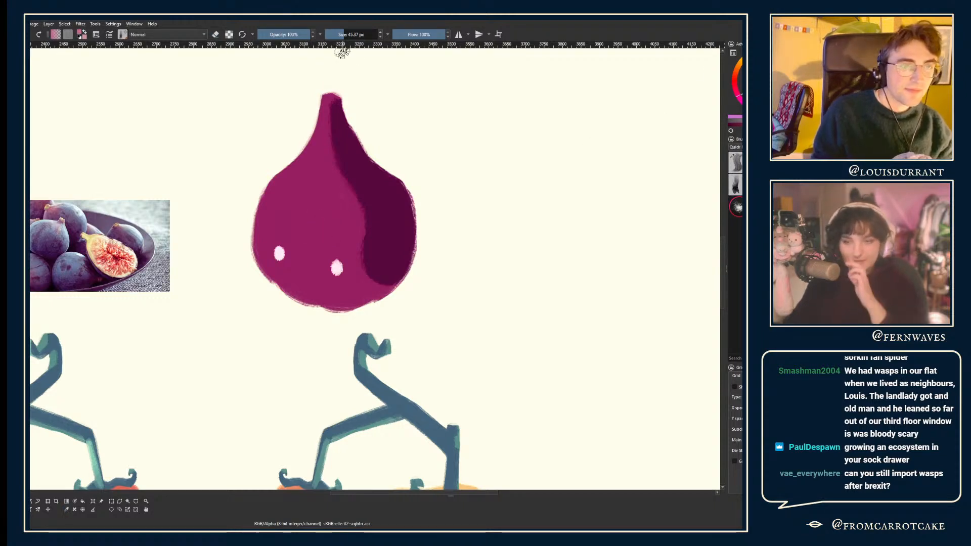
click(347, 34)
mouse_move(313, 131)
mouse_down()
mouse_move(321, 106)
mouse_move(325, 140)
mouse_move(279, 198)
mouse_move(268, 247)
mouse_move(330, 148)
mouse_move(323, 191)
mouse_move(316, 183)
mouse_move(303, 205)
mouse_up()
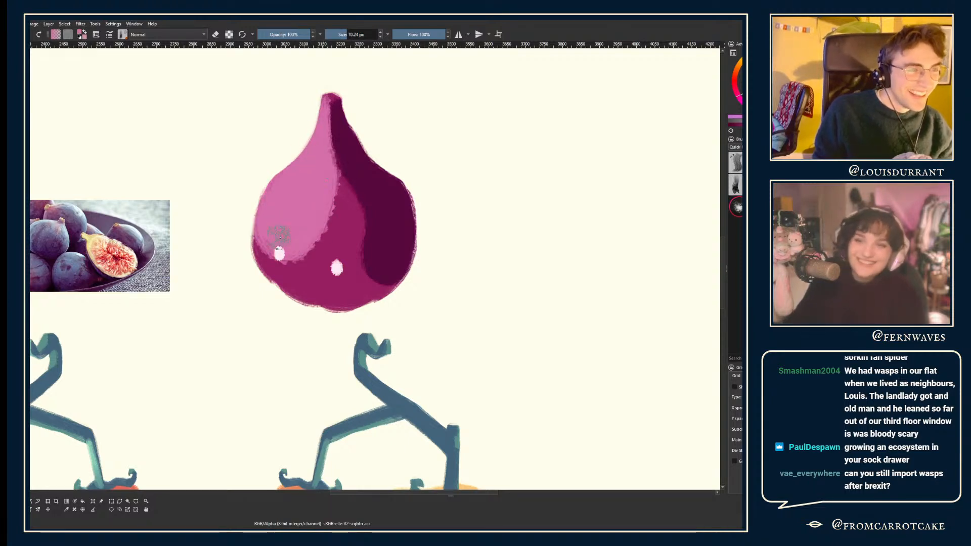
- Smooth the highlight's inner and lower edges around the left eye with a 37.83 px eraser
key(e)
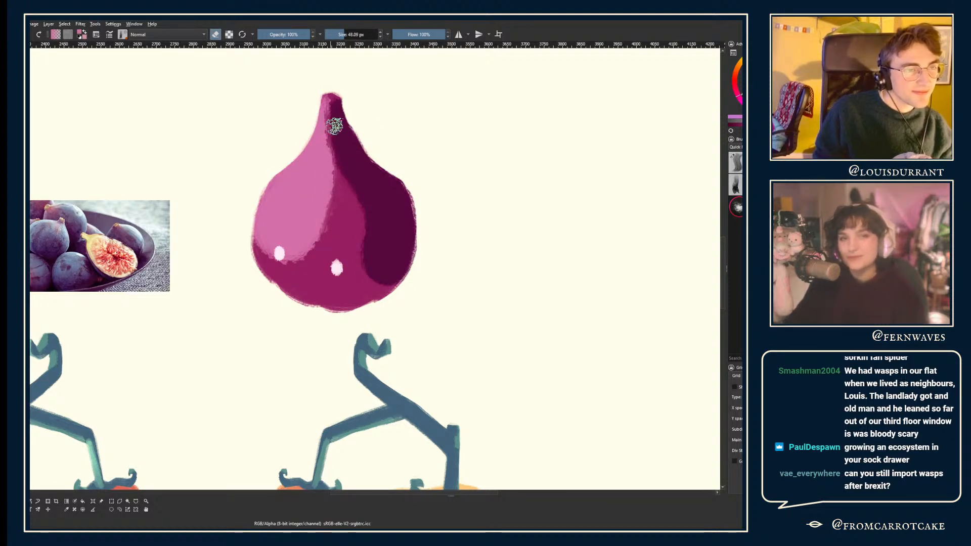
click(340, 34)
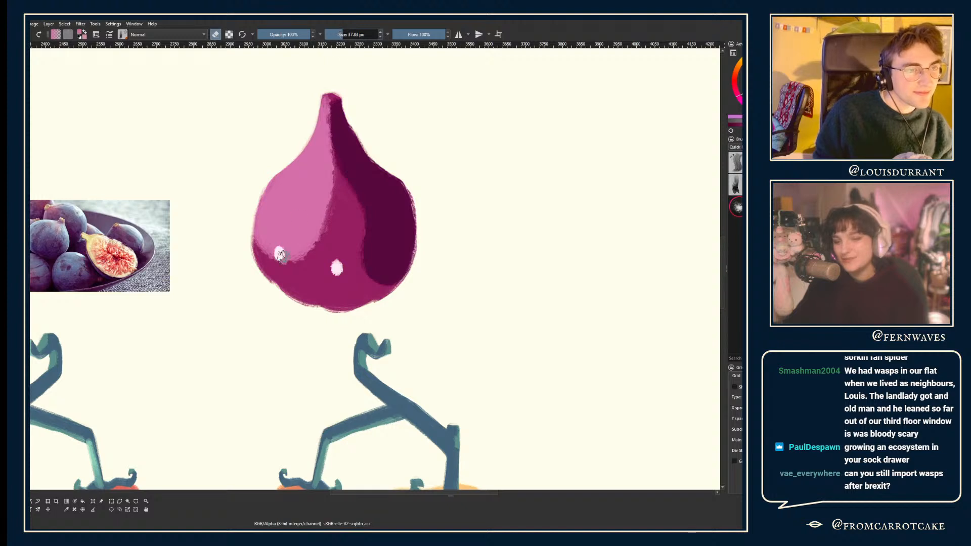
drag(311, 253, 325, 192)
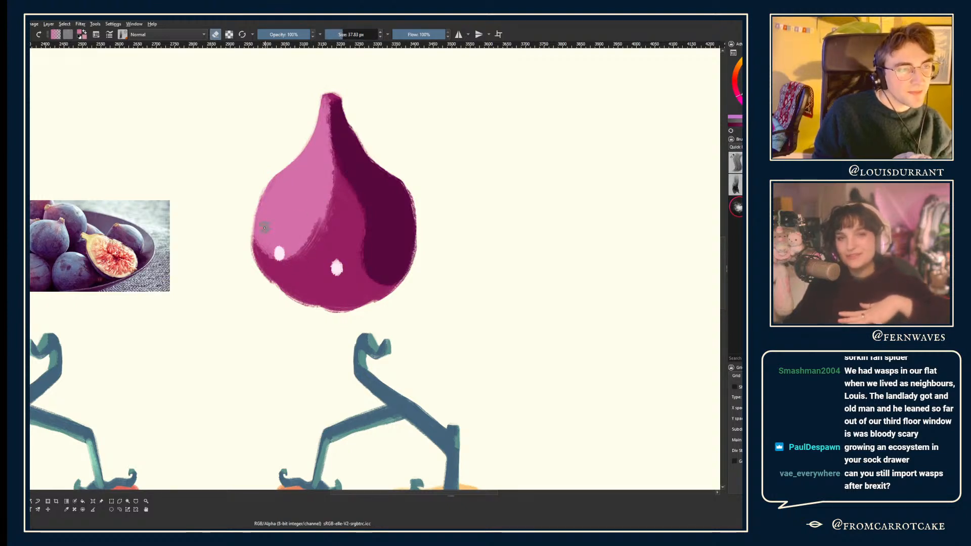
- Shift the highlight's colour from pink to a cool lavender
key(ctrl+z)
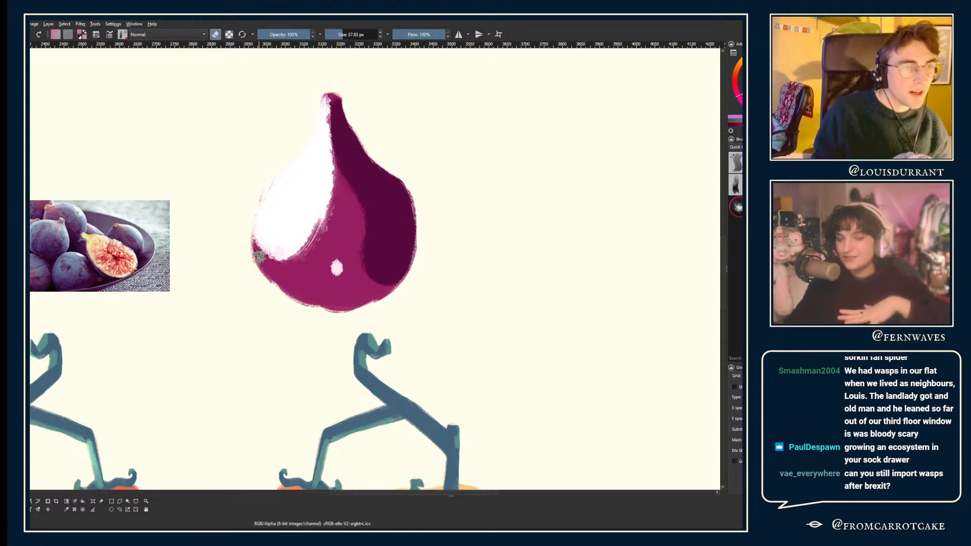
key(ctrl+z)
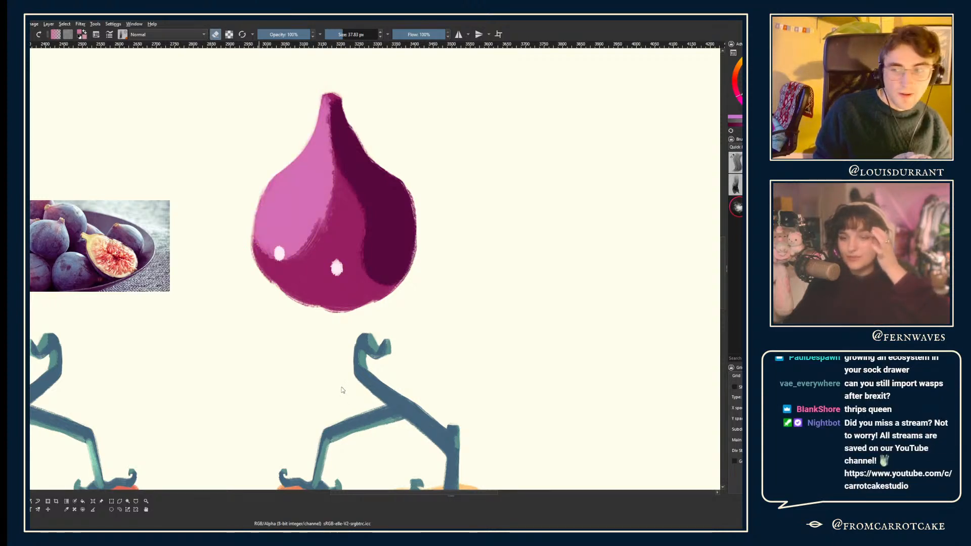
key(ctrl+z)
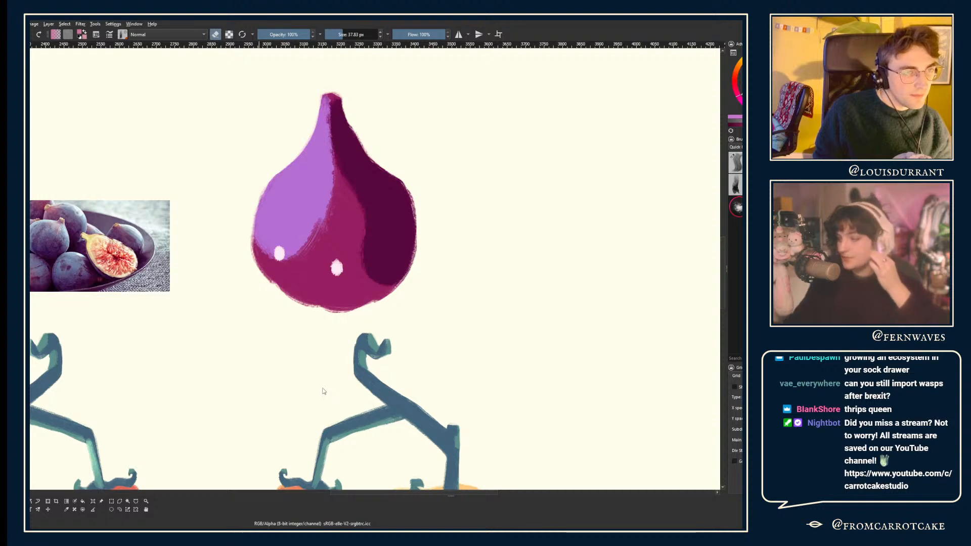
key(ctrl+z)
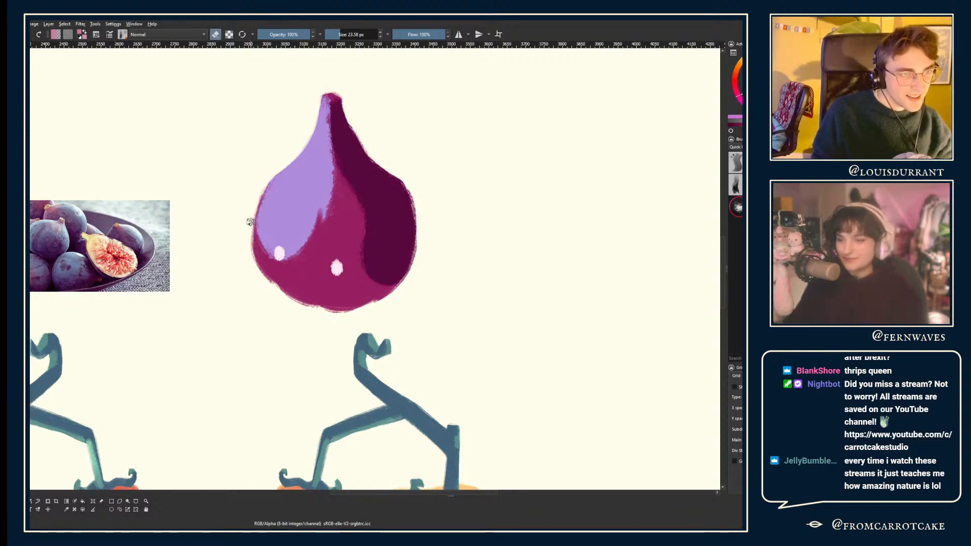
- Refine the highlight's inner edge by alternating painting and erasing at 33.30 px, and shift its colour to a muted purple
key(e)
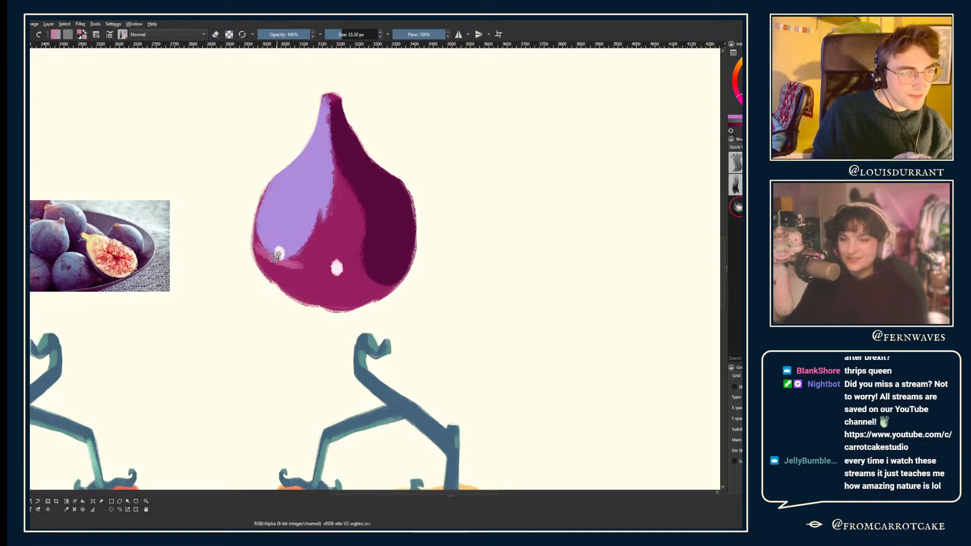
key(e)
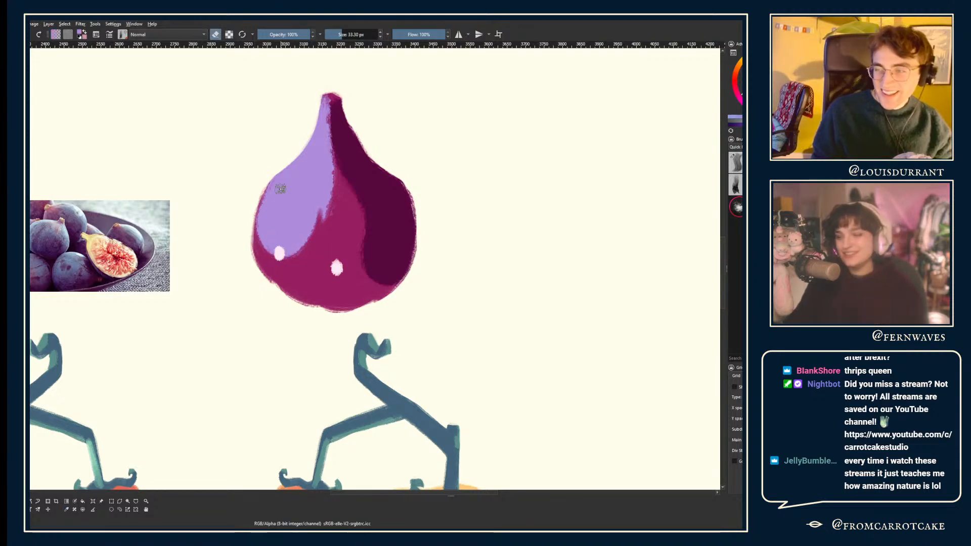
mouse_move(258, 230)
mouse_down()
mouse_move(285, 259)
mouse_move(304, 243)
mouse_move(331, 151)
mouse_up()
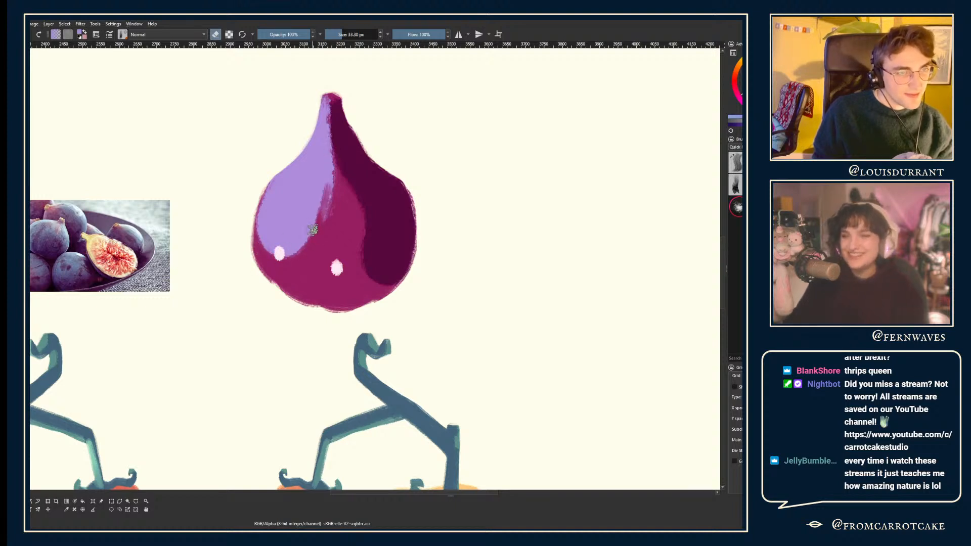
drag(313, 230, 329, 156)
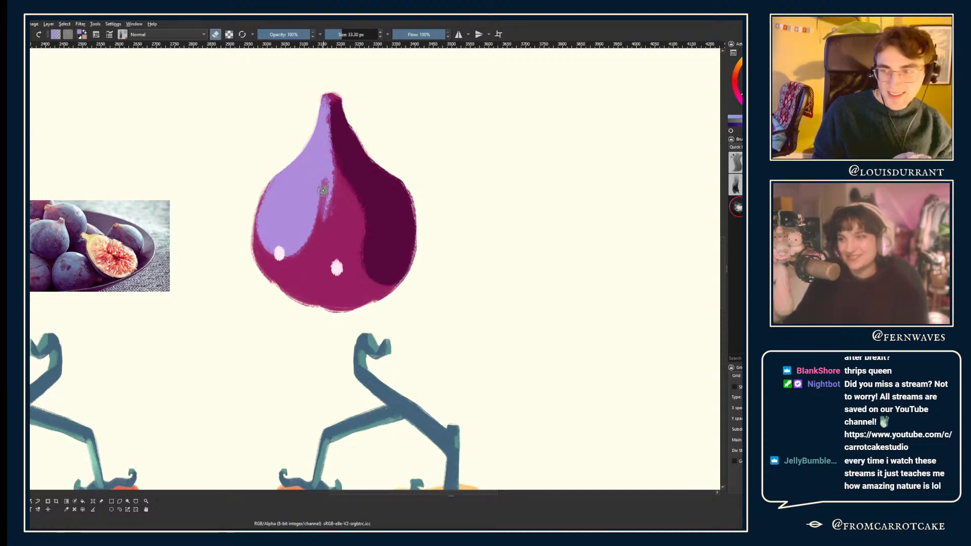
key(e)
mouse_move(311, 225)
mouse_down()
mouse_move(321, 169)
mouse_move(313, 211)
mouse_up()
key(ctrl+z)
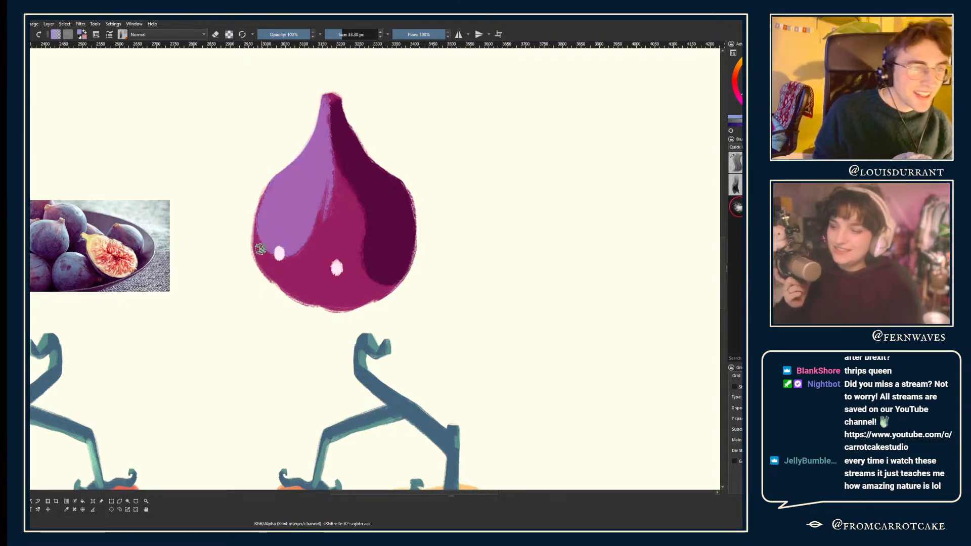
- Erase the highlight down to a narrow band along the fig's left side and paint a small light accent on the lower-left edge
key(e)
mouse_move(284, 253)
mouse_down()
mouse_move(334, 141)
mouse_move(289, 211)
mouse_move(285, 201)
mouse_move(333, 196)
mouse_move(309, 254)
mouse_move(329, 178)
mouse_move(297, 274)
mouse_move(289, 225)
mouse_move(286, 264)
mouse_move(312, 178)
mouse_move(289, 244)
mouse_move(322, 185)
mouse_move(294, 217)
mouse_move(311, 196)
mouse_move(332, 120)
mouse_move(317, 200)
mouse_move(282, 239)
mouse_move(288, 266)
mouse_up()
key(e)
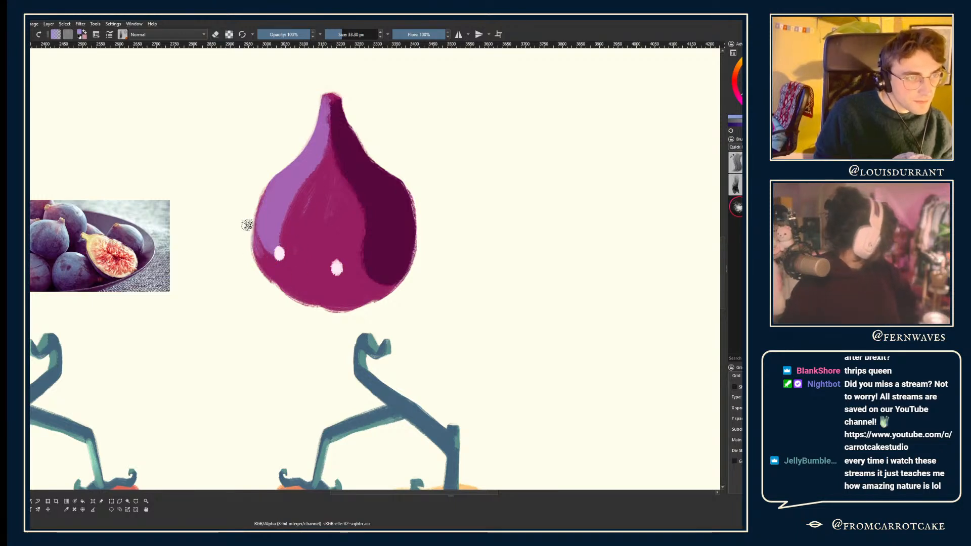
drag(248, 237, 290, 321)
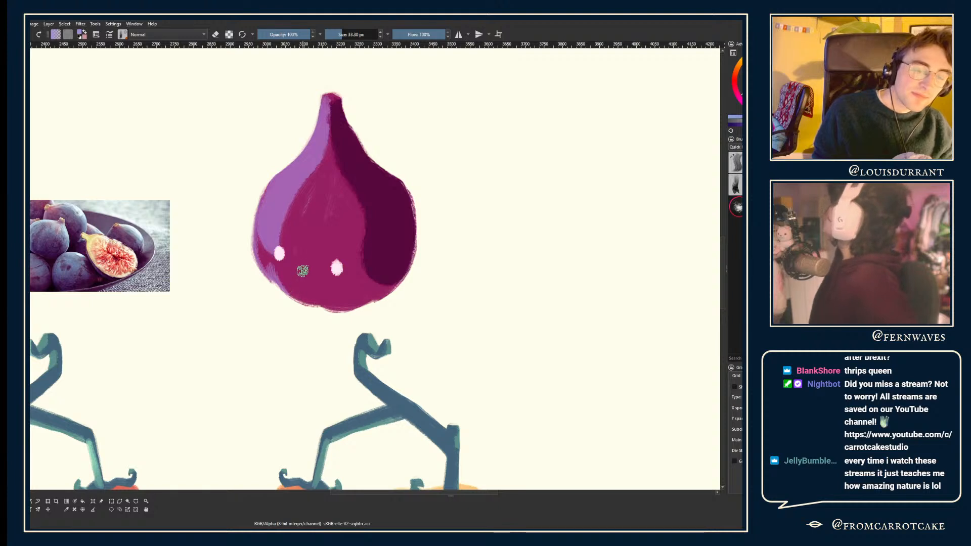
key(e)
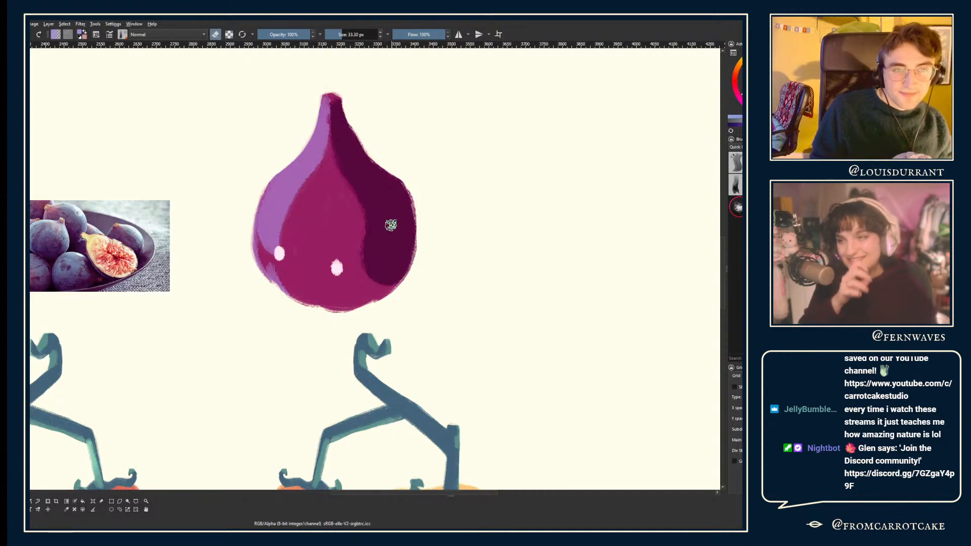
- Sample the highlight's colour and try erasing along the fig's left edge below the highlight
key(e)
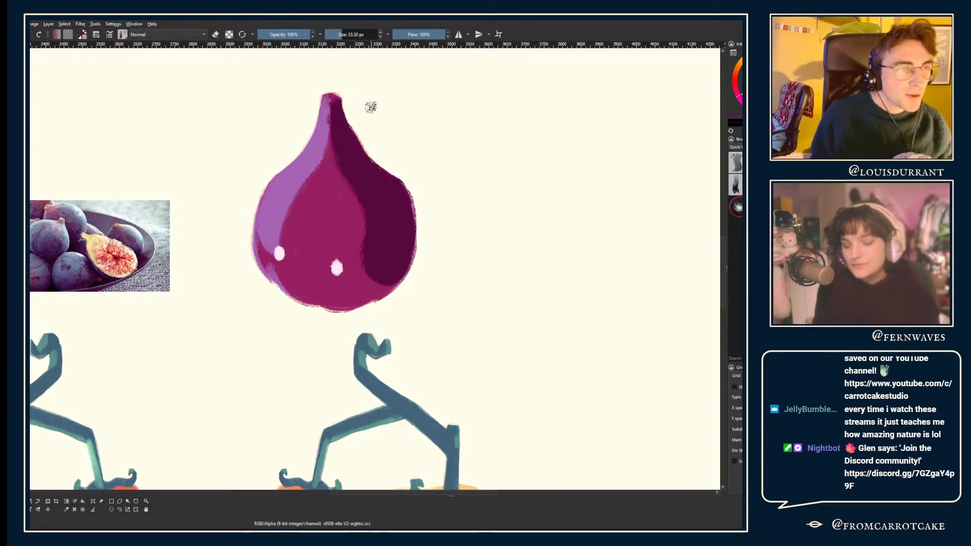
ctrl+click(265, 212)
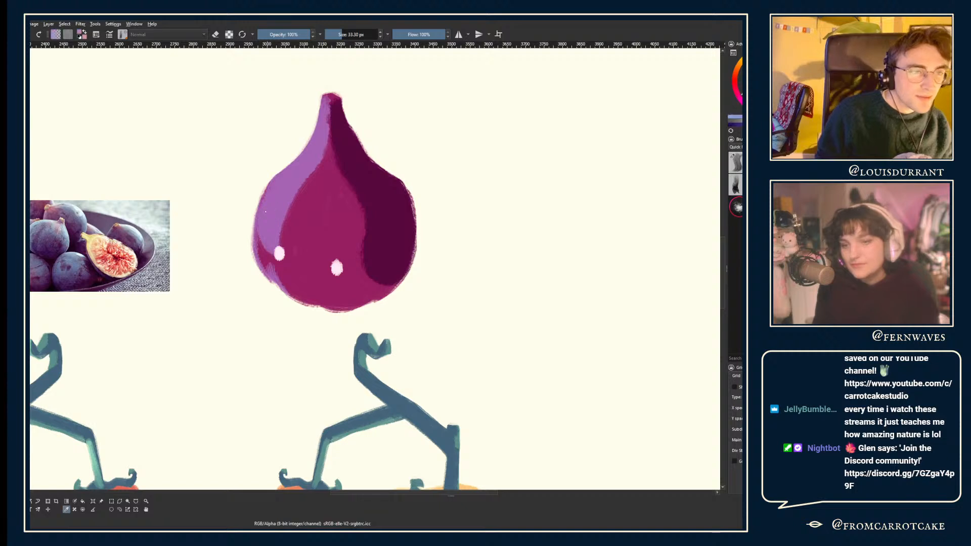
key(e)
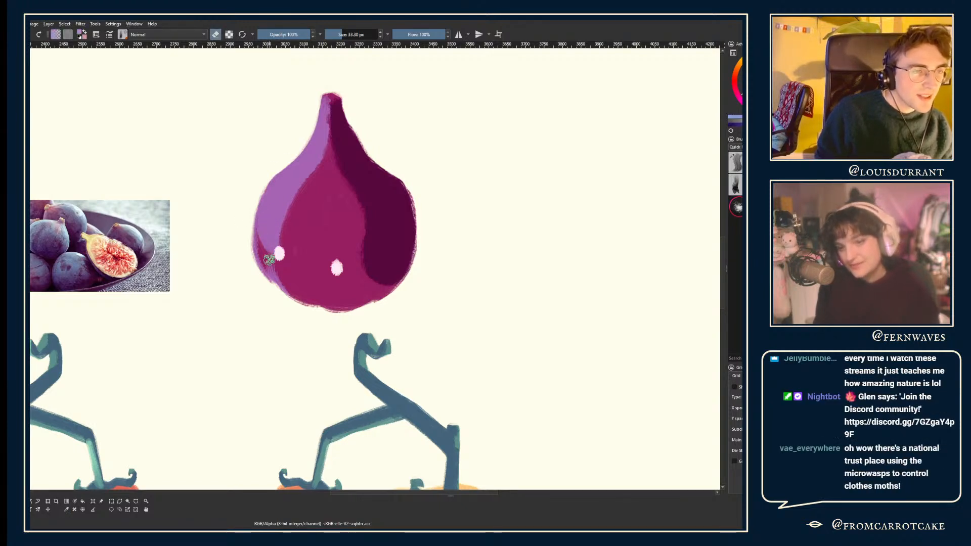
drag(268, 259, 253, 232)
key(ctrl+z)
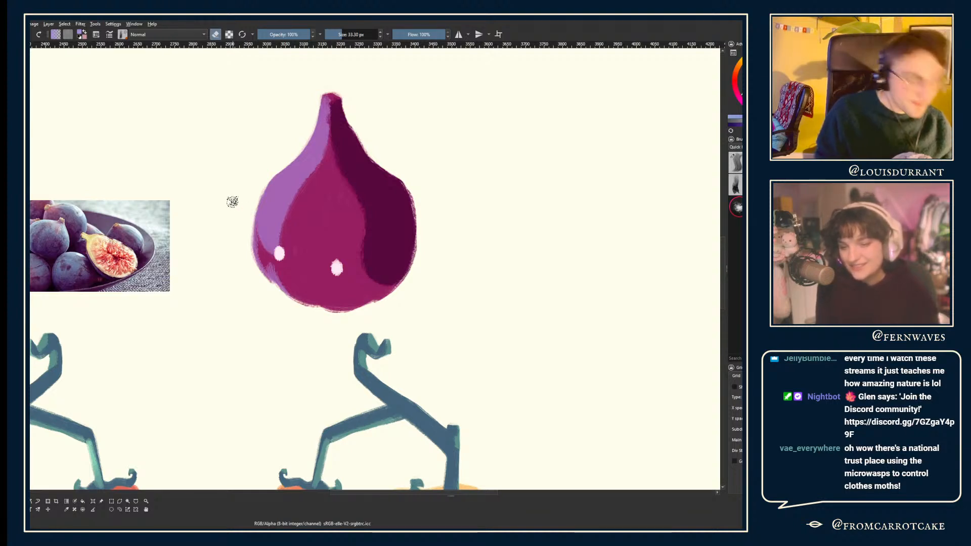
- Sample the dark shadow colour at a 53.86 px brush size, and recolour the highlight blue-violet and the fig's body purple
key(p)
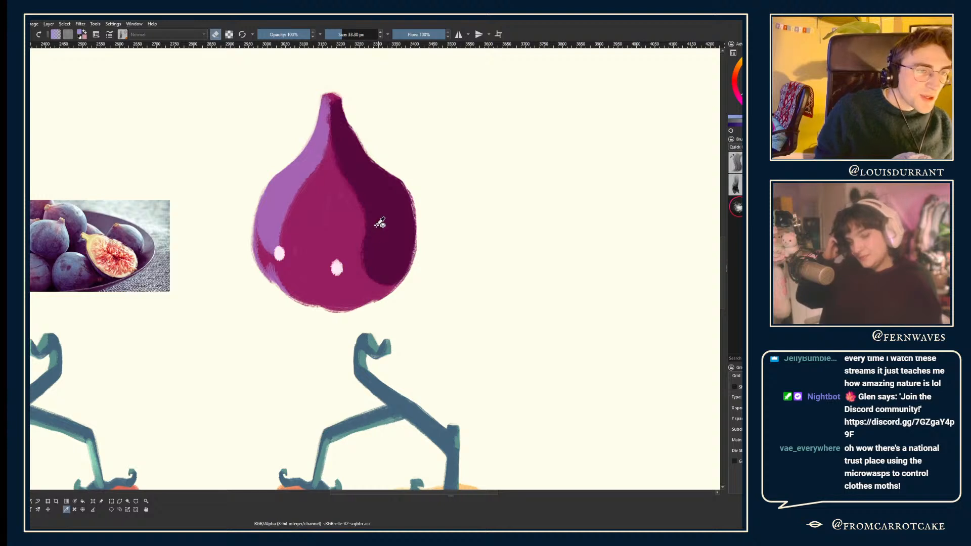
click(379, 223)
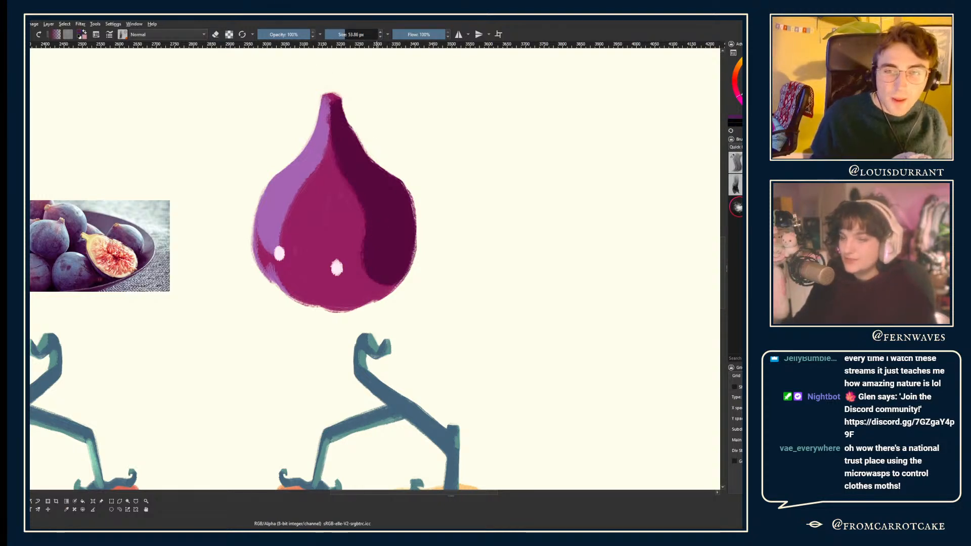
key(ctrl+z)
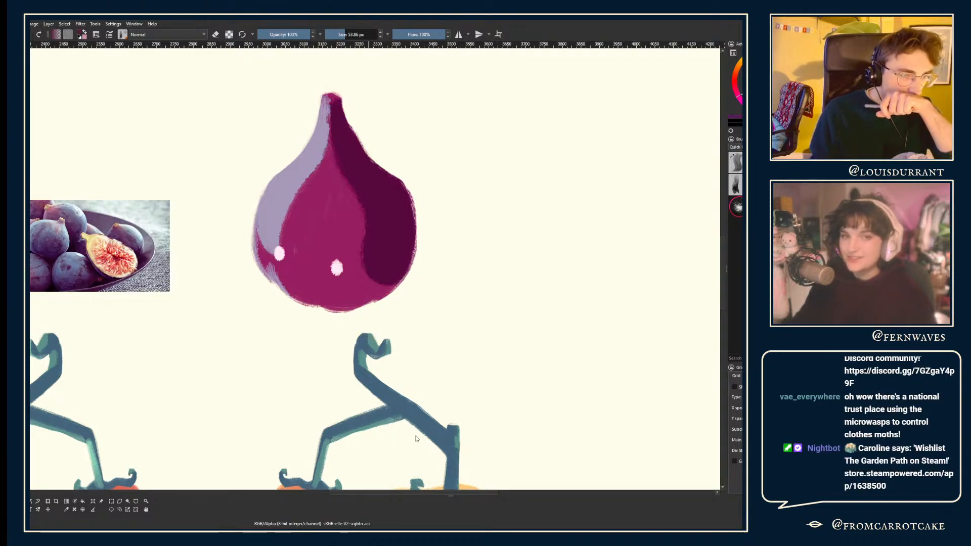
key(ctrl+shift+z)
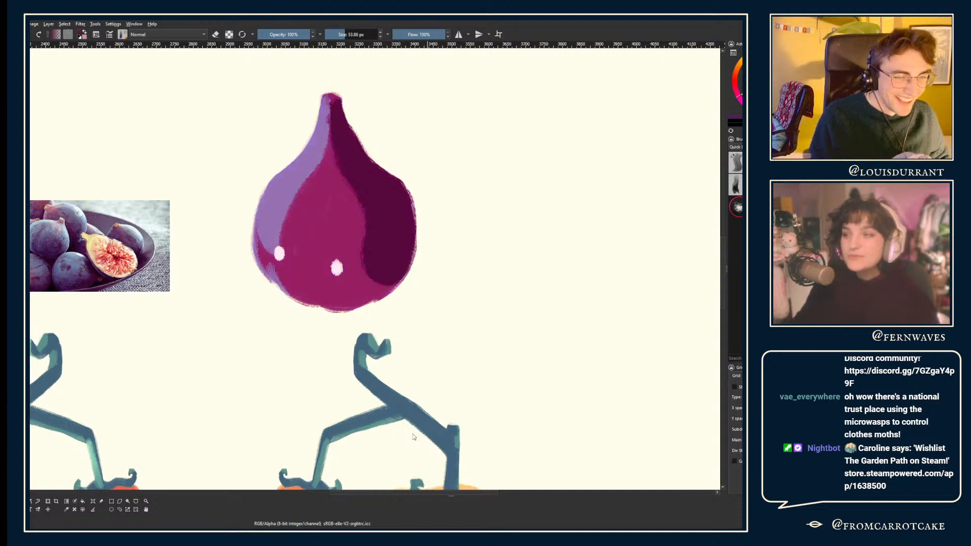
key(ctrl+z)
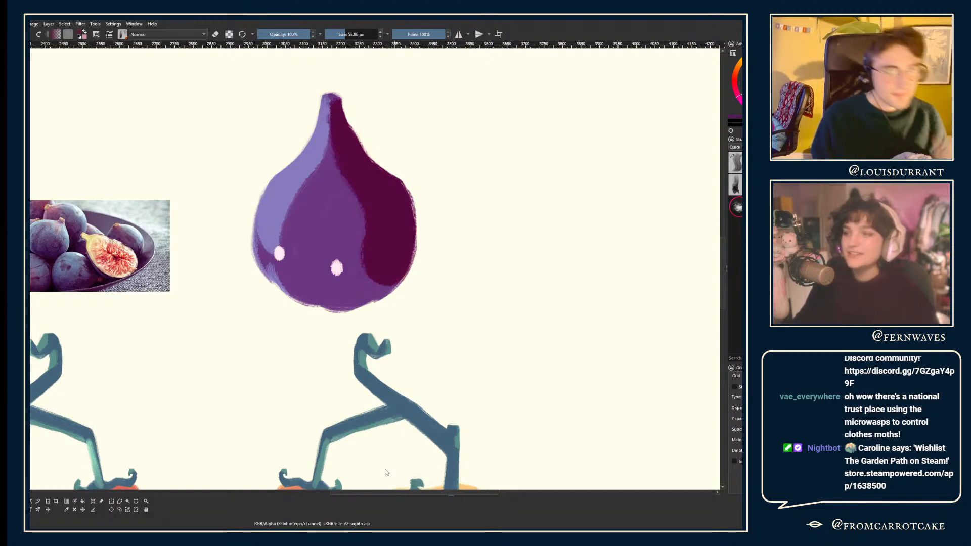
- Sample the body's purple and shape it over the upper fig by painting and erasing, leaving the base magenta below the eyes
key(f)
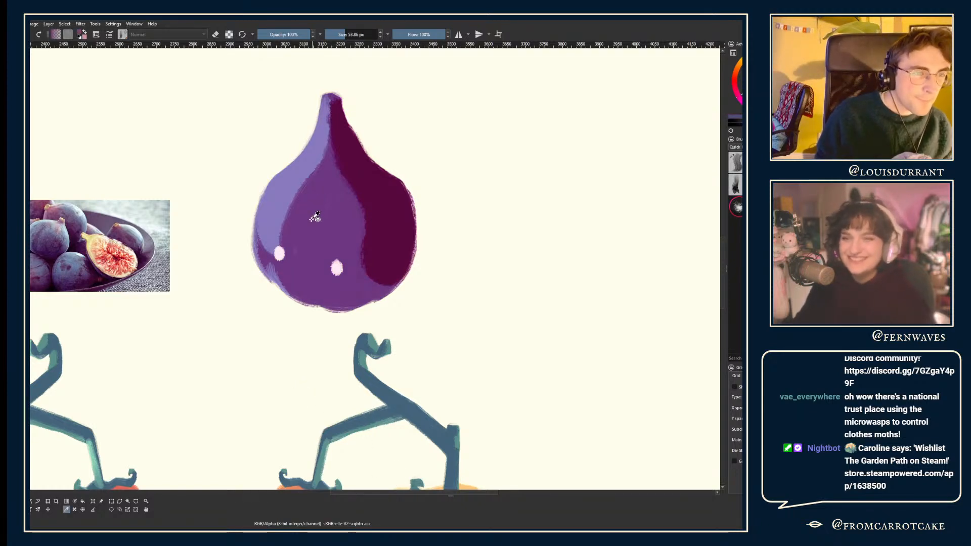
click(315, 216)
key(b)
mouse_move(267, 216)
mouse_down()
mouse_move(350, 241)
mouse_move(332, 252)
mouse_move(269, 227)
mouse_move(297, 219)
mouse_move(287, 206)
mouse_move(327, 204)
mouse_move(369, 186)
mouse_move(315, 162)
mouse_move(311, 219)
mouse_move(355, 193)
mouse_move(336, 159)
mouse_move(331, 169)
mouse_move(333, 142)
mouse_move(266, 255)
mouse_move(292, 160)
mouse_up()
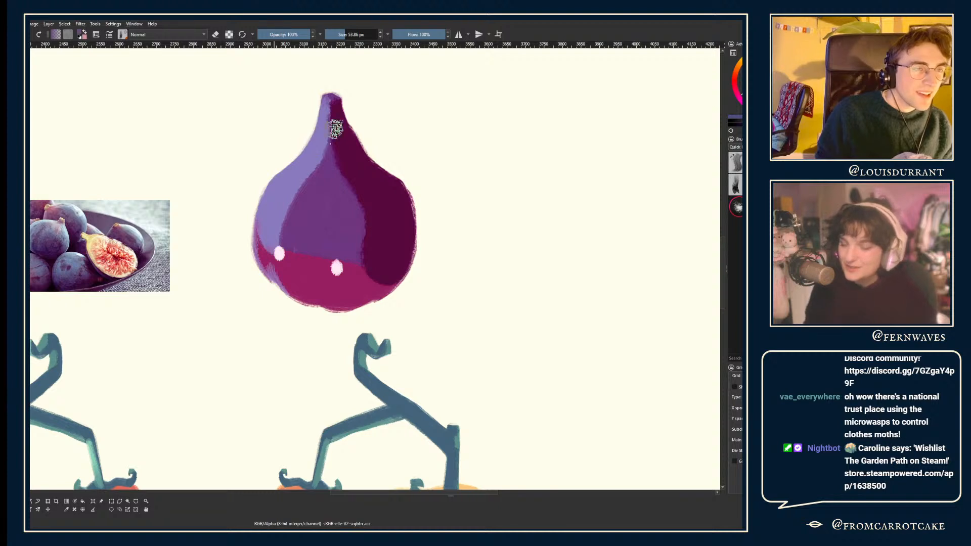
key(e)
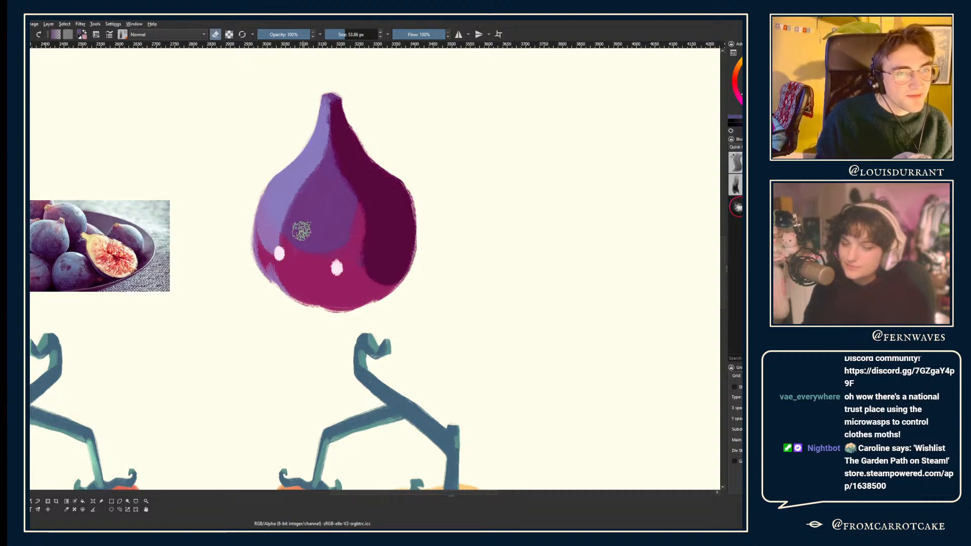
key(e)
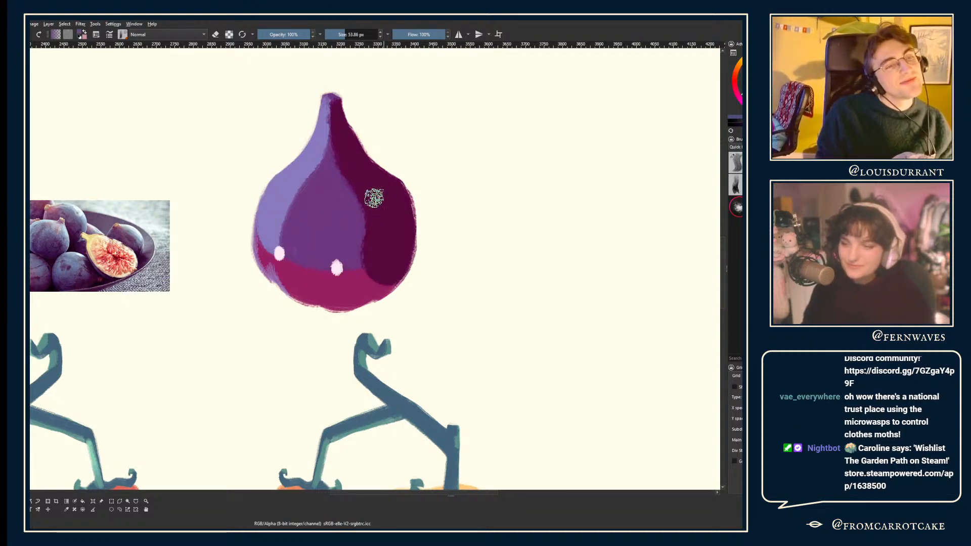
- Reduce the brush to 40.24 px, sample the dark shadow colour, and rework the shadow's inner edge by painting and erasing
ctrl+click(270, 233)
key(bracketleft)
key(bracketleft)
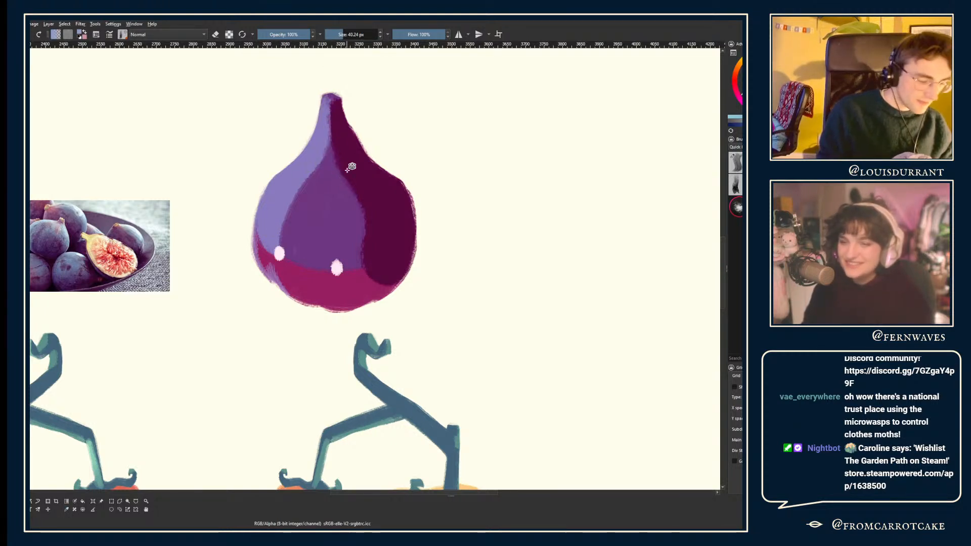
key(ctrl)
ctrl+click(378, 184)
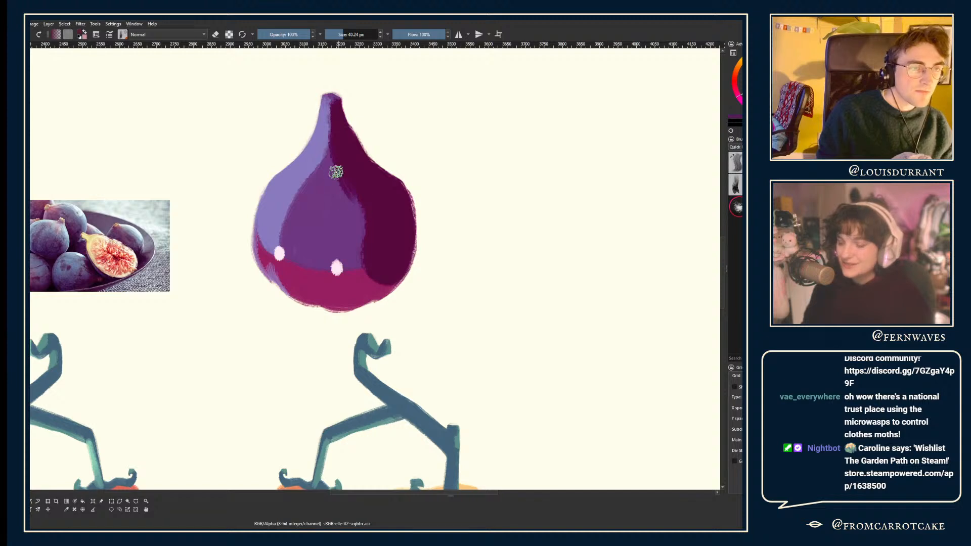
key(e)
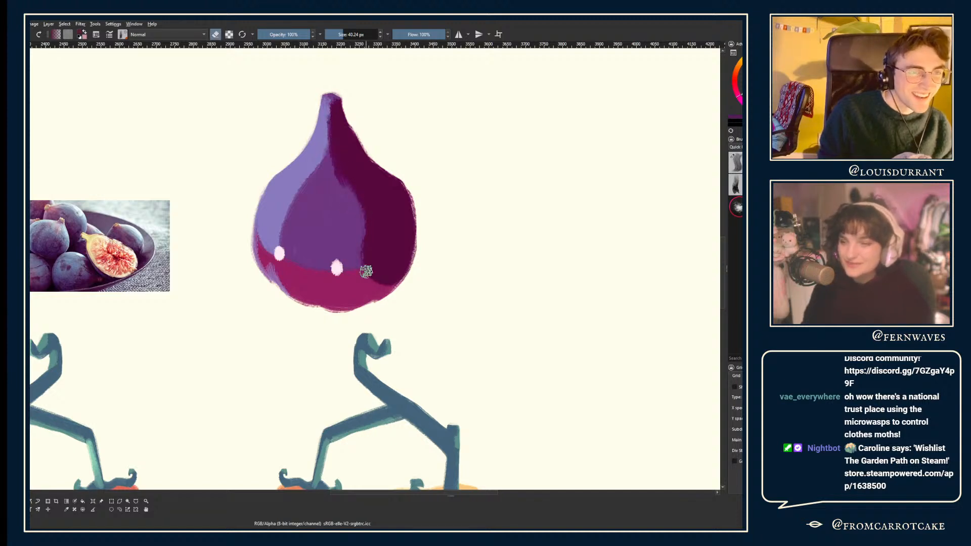
drag(351, 170, 360, 186)
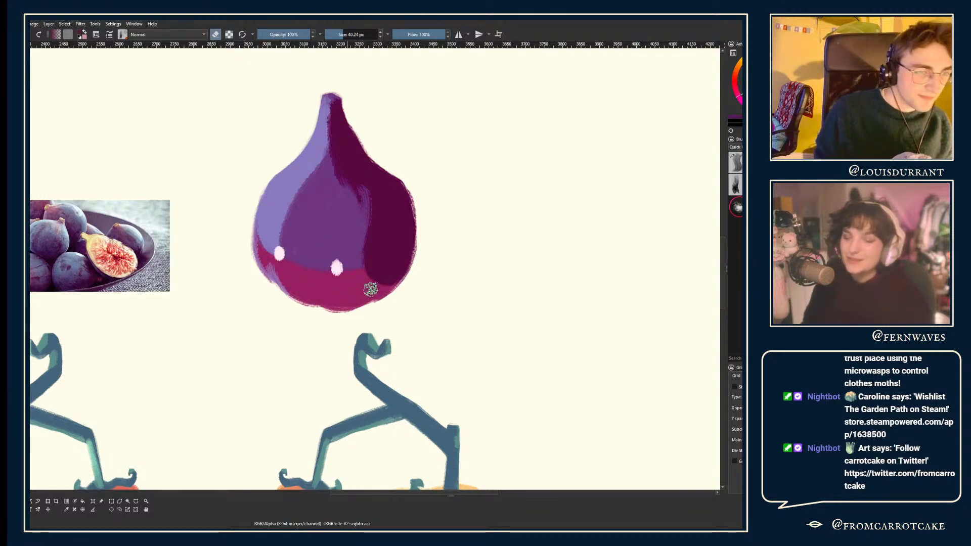
- Paint the dark shadow along the fig's bottom edge and check the fig in a mirrored view
key(e)
mouse_move(353, 316)
mouse_down()
mouse_move(374, 312)
mouse_move(339, 303)
mouse_move(397, 286)
mouse_up()
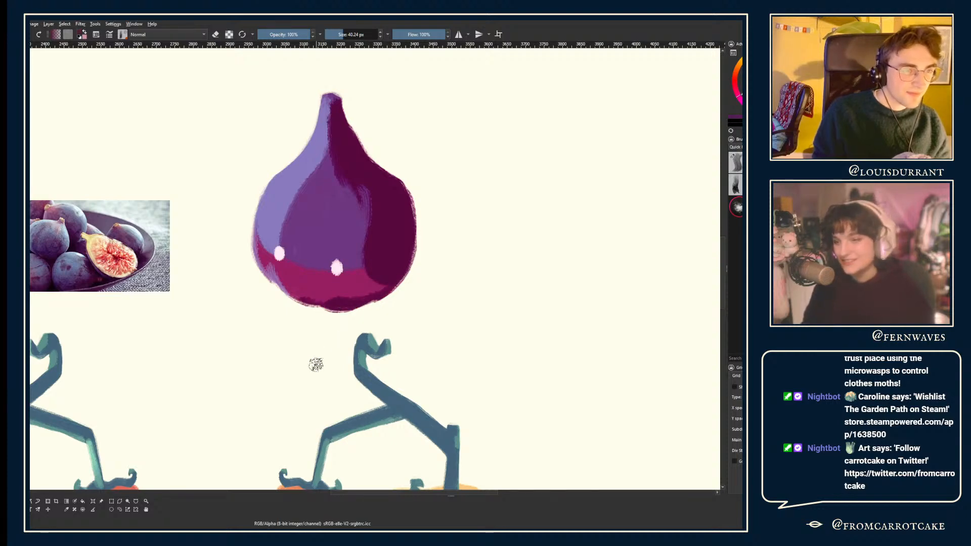
key(minus)
key(m)
key(m)
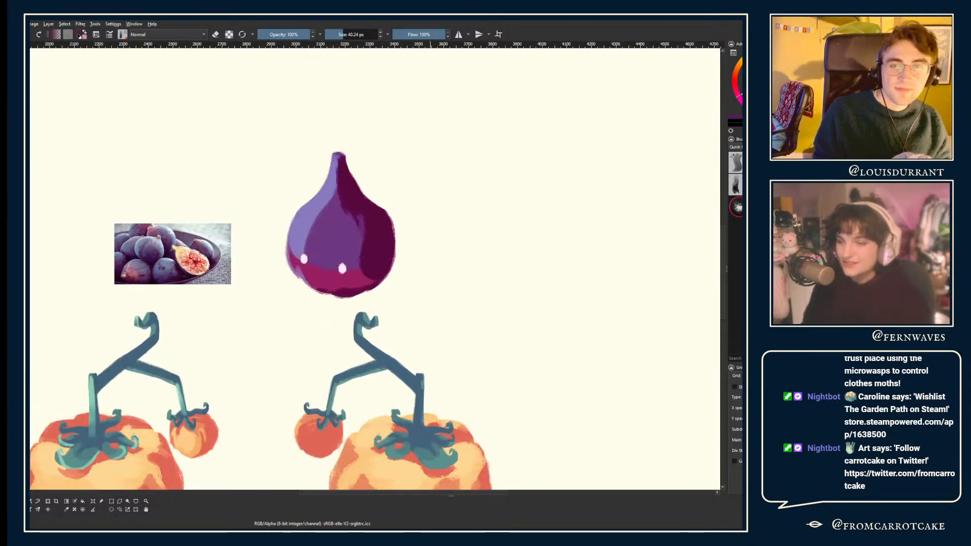
- Remove the blue-violet highlight from the fig and erase the purple's left and lower edges back to magenta with a 56.81 px brush
drag(310, 197, 340, 247)
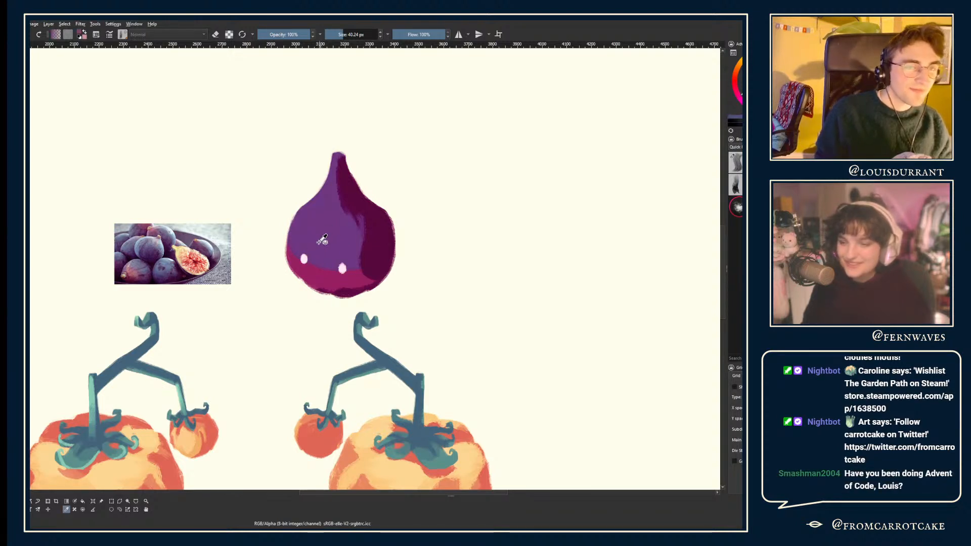
key(plus)
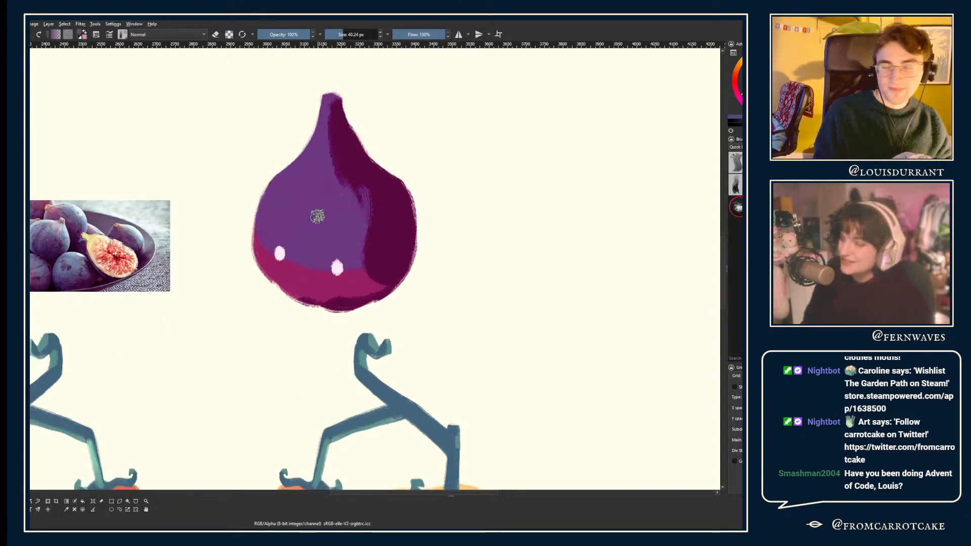
drag(343, 36, 345, 36)
key(e)
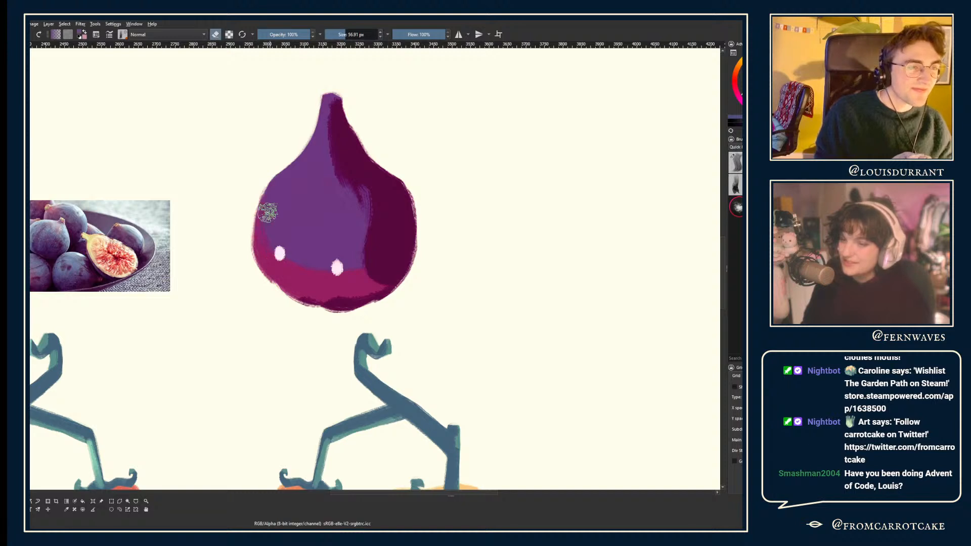
drag(264, 183, 256, 214)
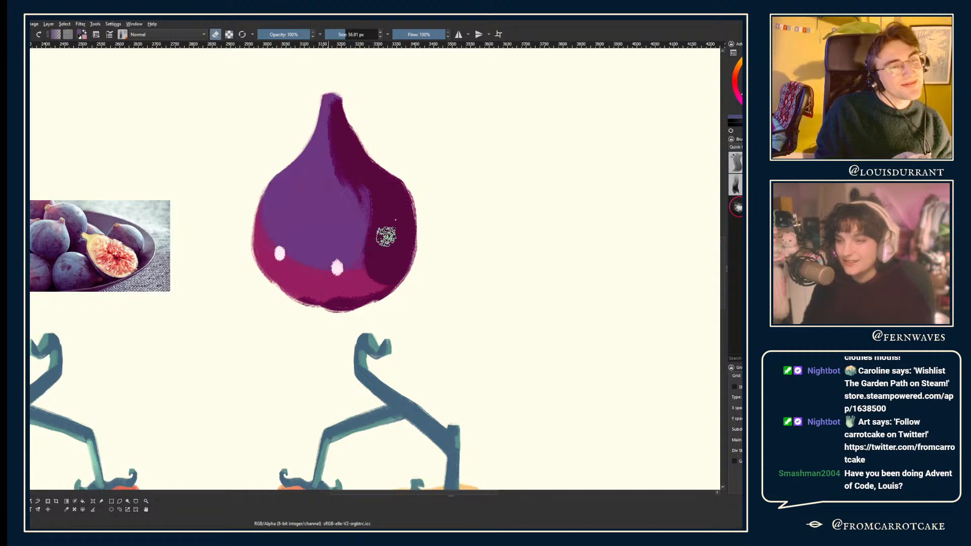
click(333, 269)
key(ctrl+z)
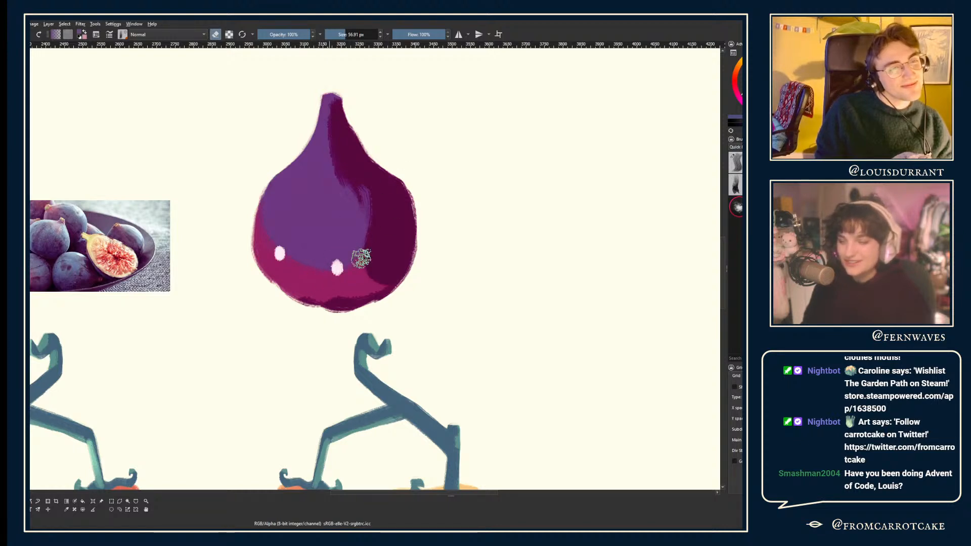
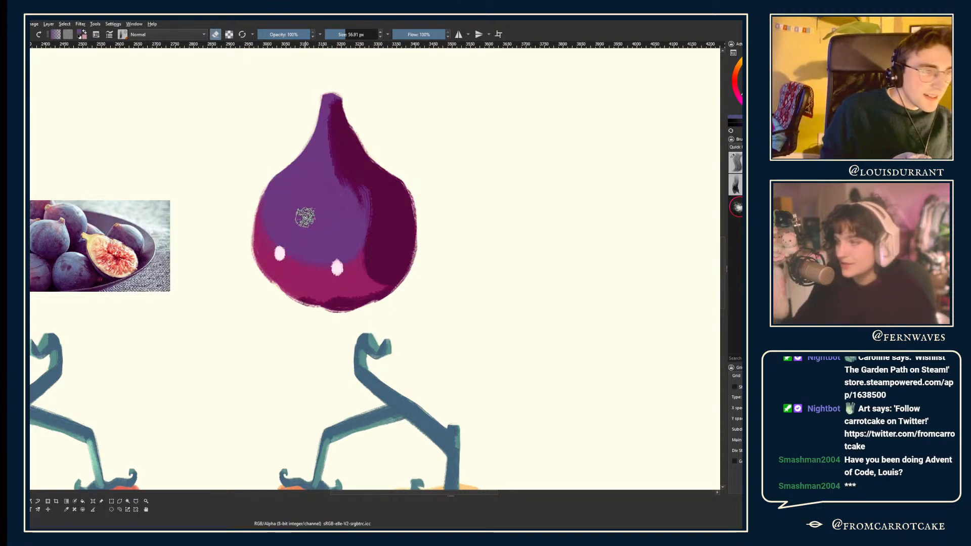
- Try a pale violet highlight over the upper fig at 70.24 px, shape its lower edge at 40.24 px, and remove it
key(p)
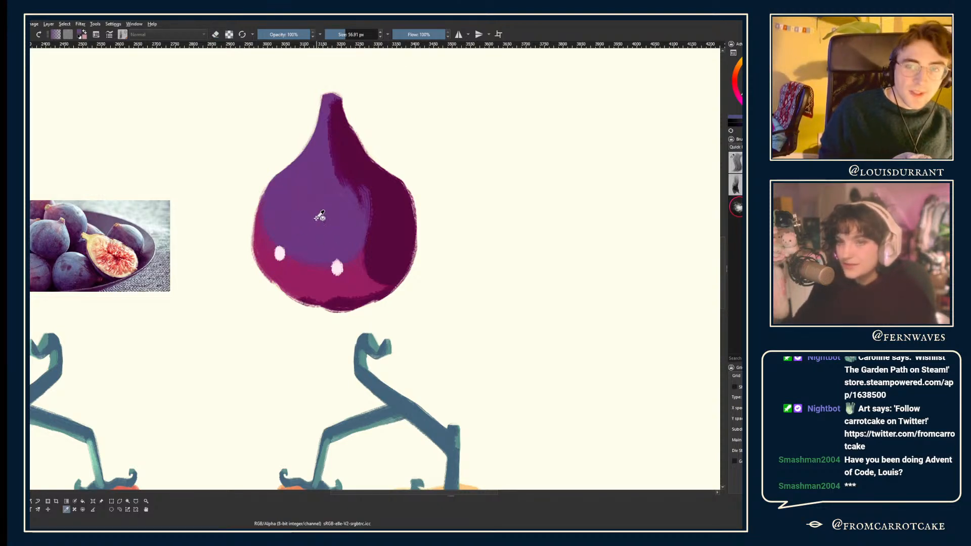
key(b)
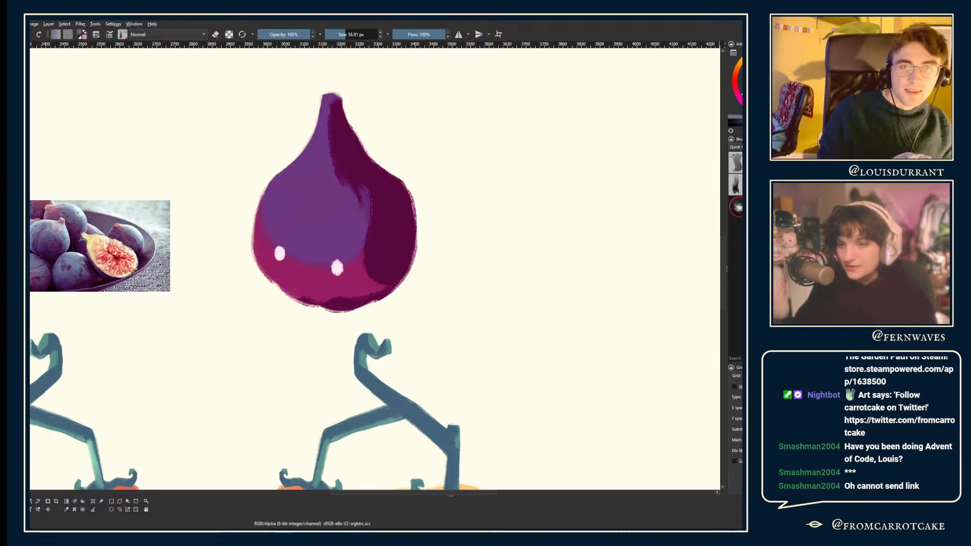
key(bracketright)
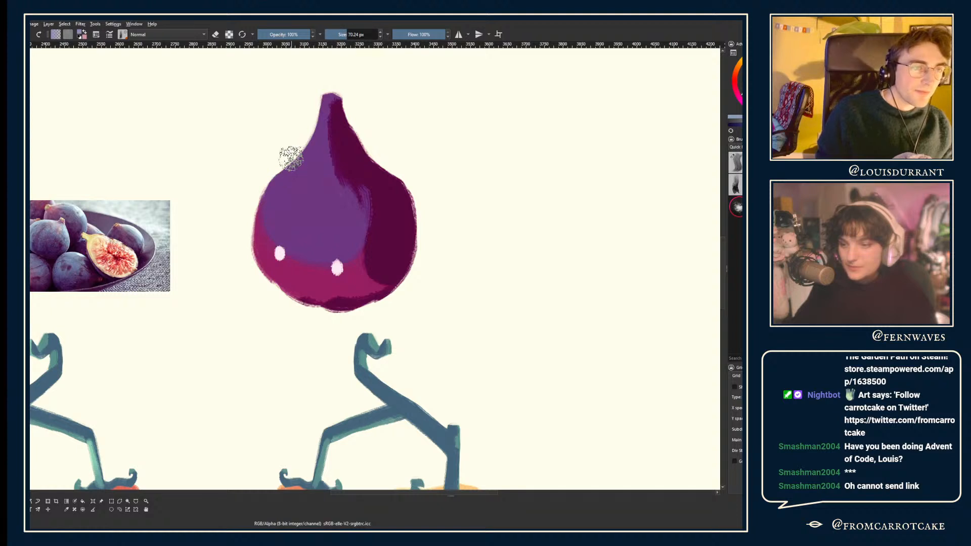
mouse_move(277, 195)
mouse_down()
mouse_move(375, 204)
mouse_move(275, 126)
mouse_move(335, 108)
mouse_up()
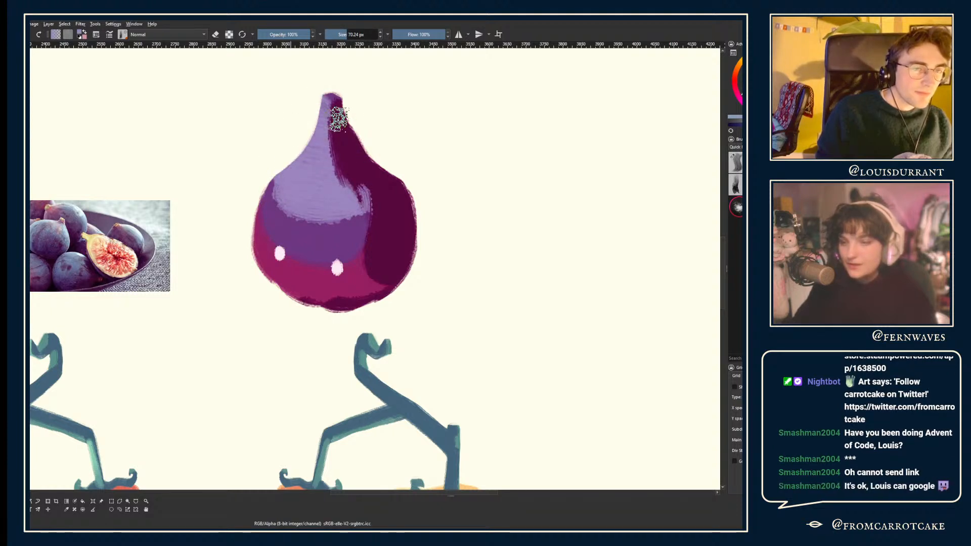
key(e)
mouse_move(271, 176)
mouse_down()
mouse_move(267, 188)
mouse_move(317, 233)
mouse_move(303, 232)
mouse_move(300, 256)
mouse_up()
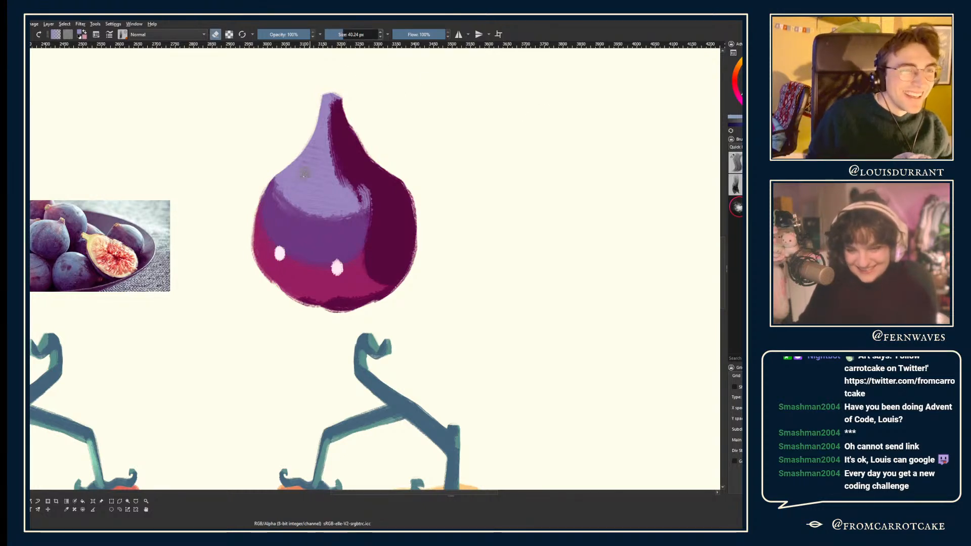
key(e)
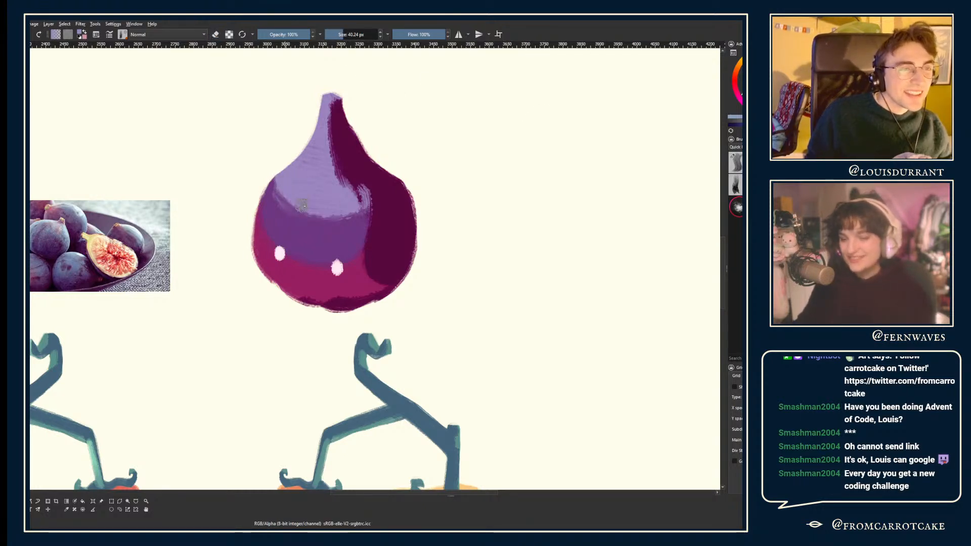
drag(291, 178, 364, 216)
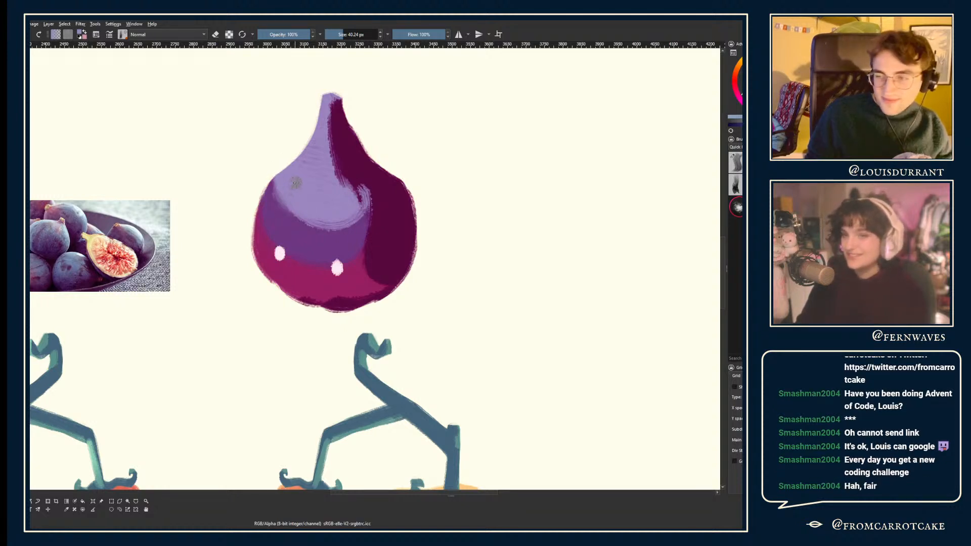
mouse_move(329, 104)
mouse_down()
mouse_move(329, 154)
mouse_move(335, 128)
mouse_move(358, 199)
mouse_move(347, 234)
mouse_move(321, 246)
mouse_move(371, 195)
mouse_move(320, 261)
mouse_up()
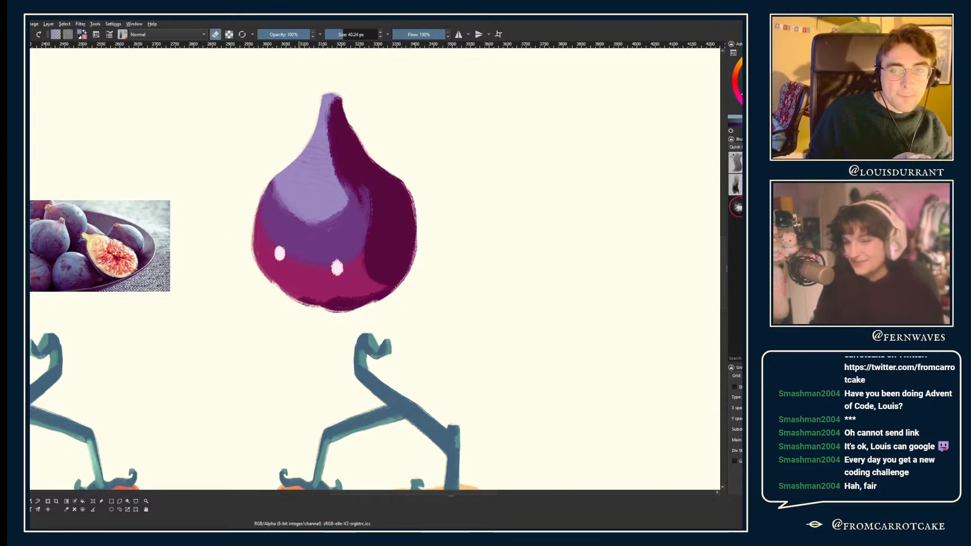
key(ctrl+z)
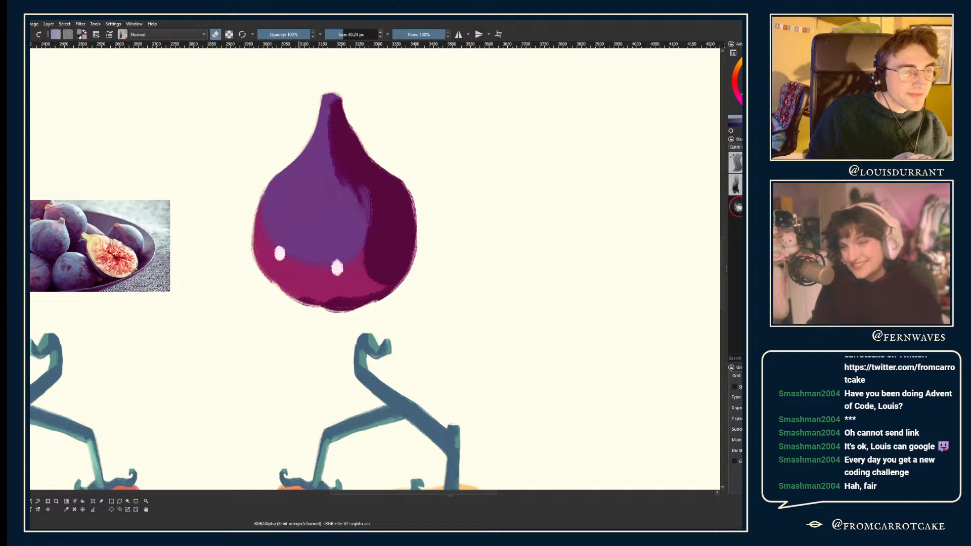
- Undo the purple over the upper fig, leaving the body magenta beside the dark shadow
key(e)
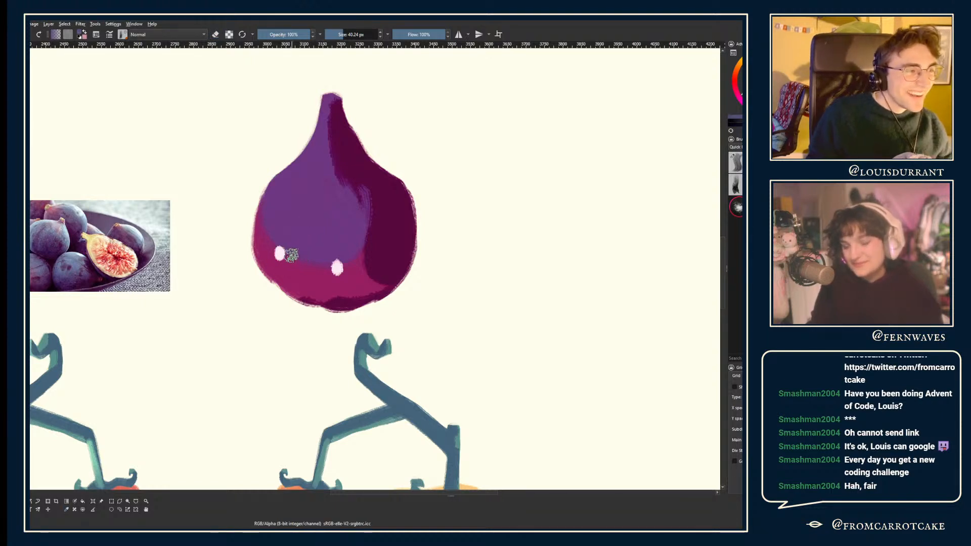
key(ctrl+z)
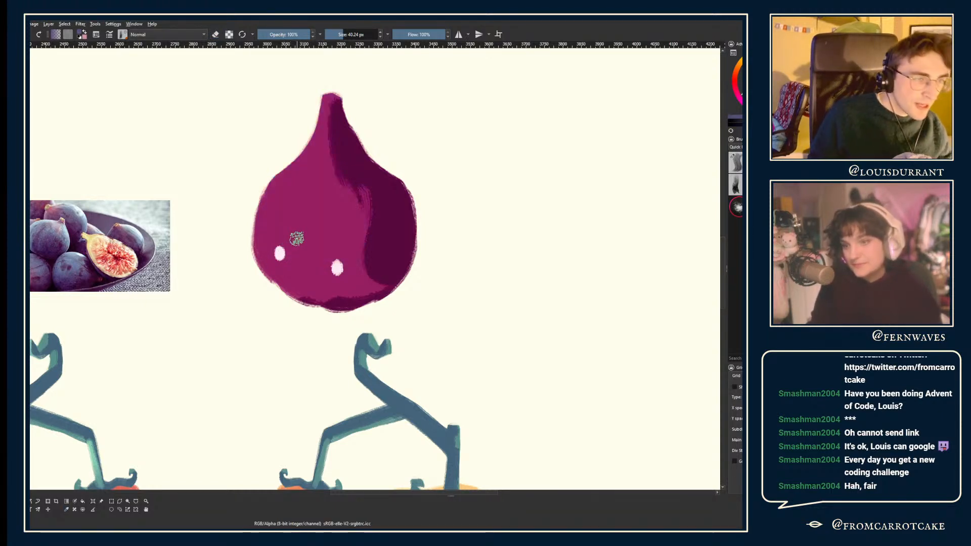
key(ctrl+shift+z)
key(ctrl+z)
- Paint the fig's lower body around the eyes purple with a large brush, leaving the upper part magenta
key(p)
key(b)
drag(341, 34, 360, 34)
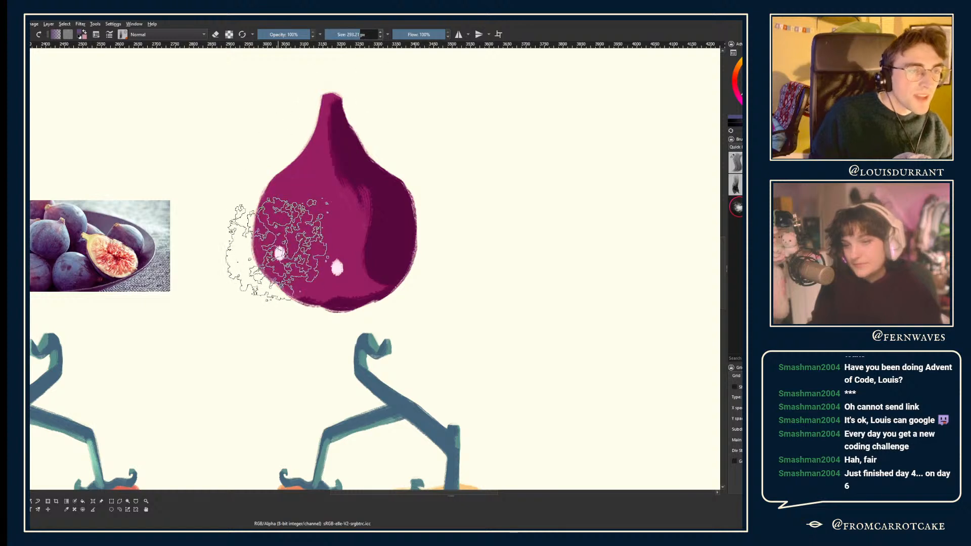
drag(253, 238, 348, 249)
key(ctrl+z)
click(353, 34)
mouse_move(257, 239)
mouse_down()
mouse_move(328, 269)
mouse_move(312, 287)
mouse_move(385, 305)
mouse_move(261, 276)
mouse_up()
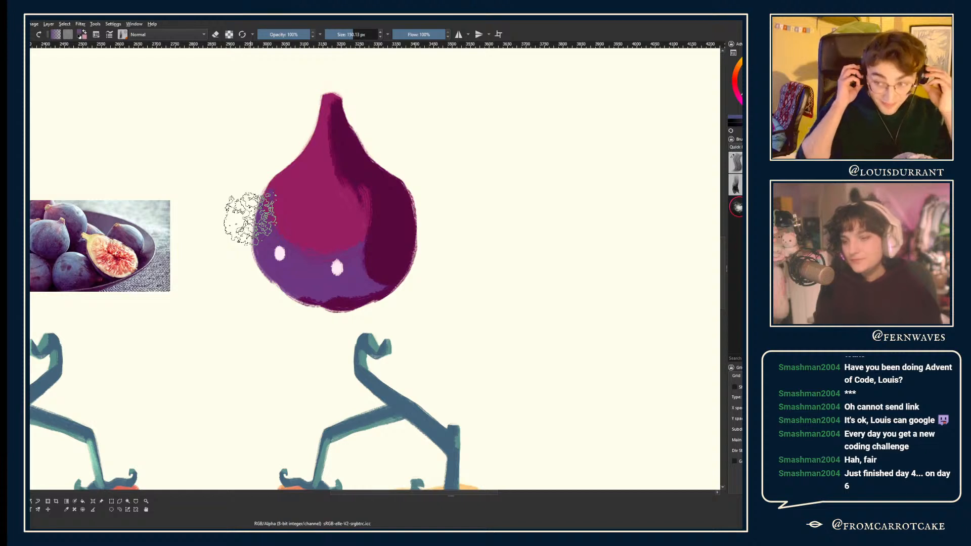
- Refine the boundary between the magenta top and purple base at 42.76 px, and soften it by erasing at 85.52 px
drag(349, 34, 348, 35)
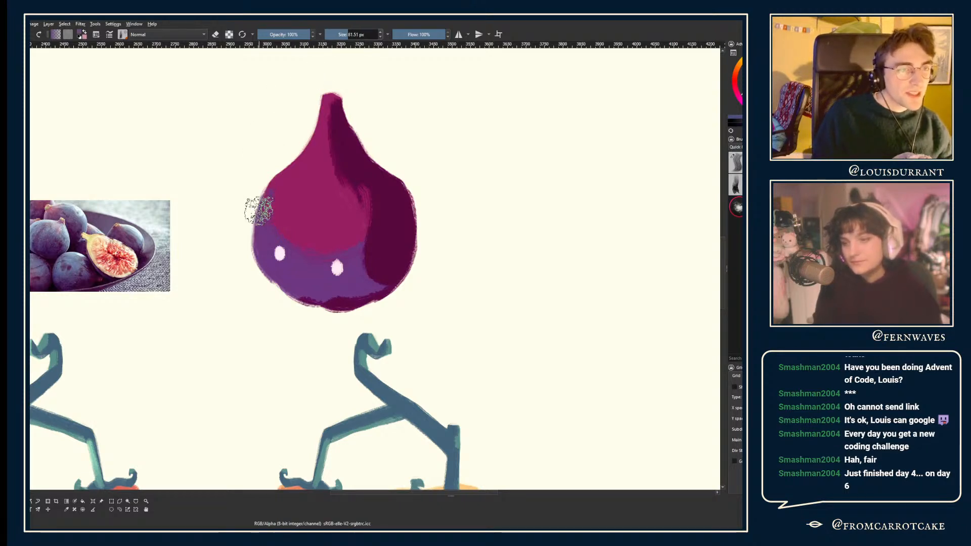
key(e)
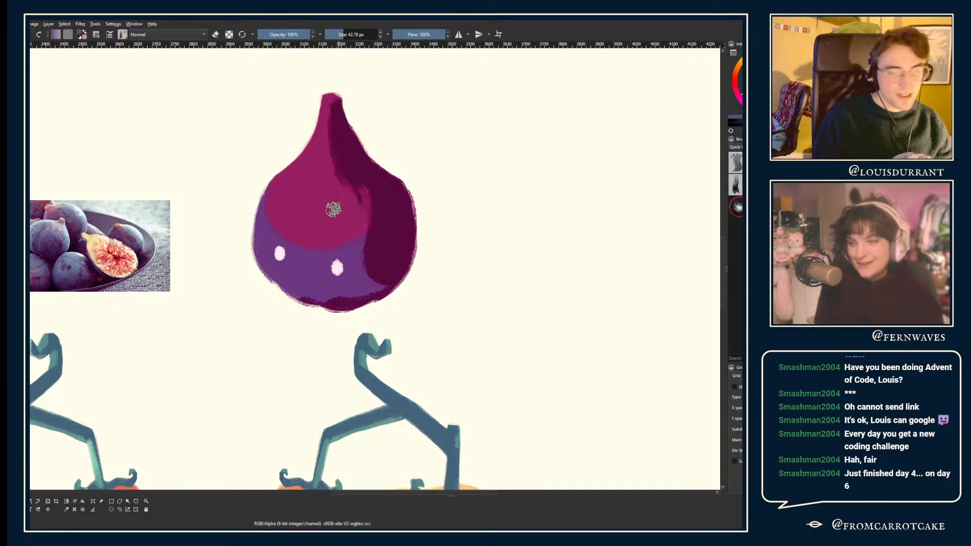
key(e)
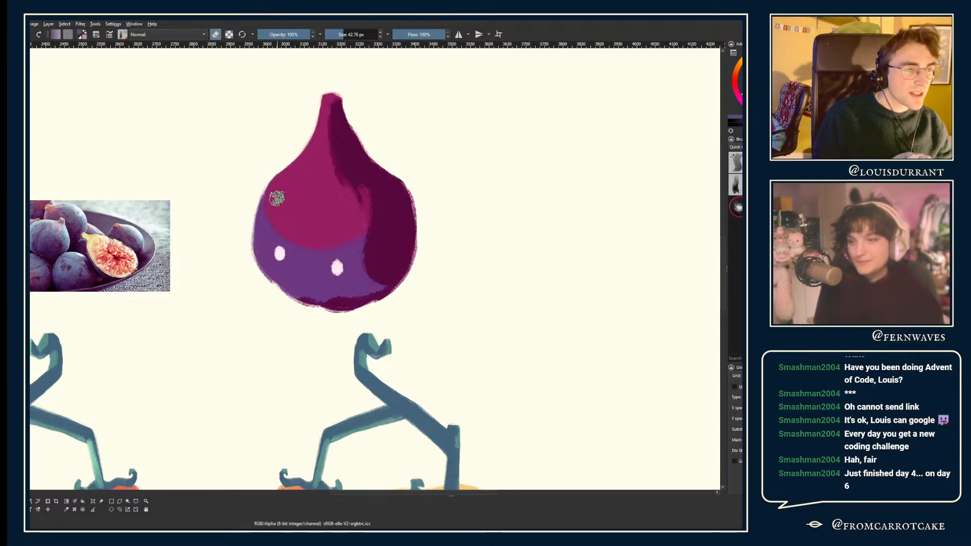
scroll(345, 32, up, 5)
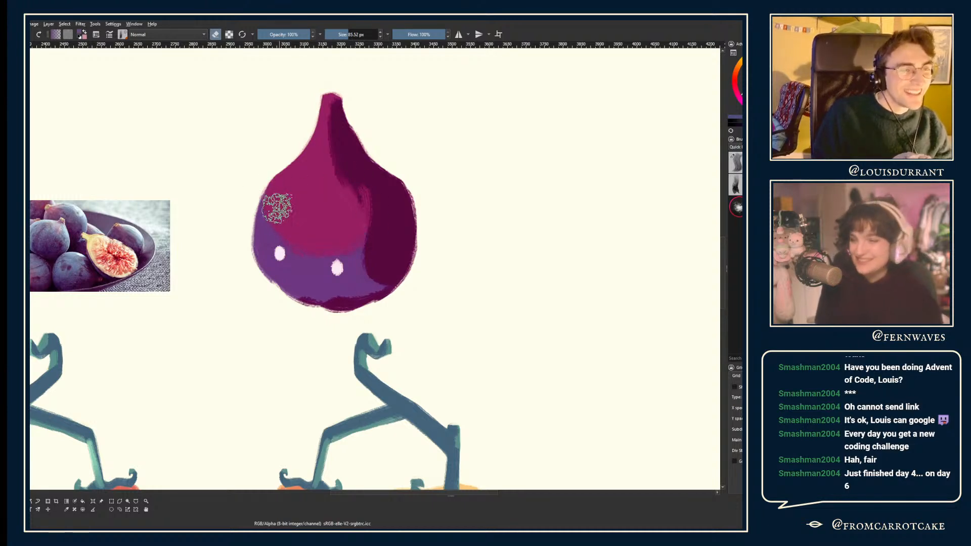
drag(278, 239, 268, 214)
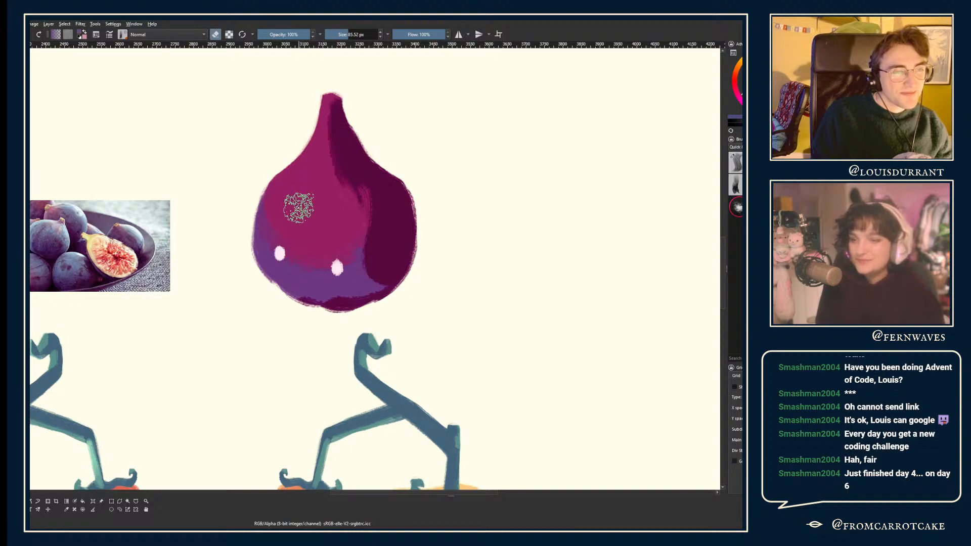
- Build the purple up around the magenta area and along the shadow's inner edge by painting and erasing, reducing the brush to 66.73 px
key(e)
mouse_move(288, 199)
mouse_down()
mouse_move(375, 211)
mouse_move(338, 193)
mouse_move(377, 249)
mouse_move(339, 256)
mouse_move(271, 247)
mouse_move(334, 262)
mouse_up()
click(335, 266)
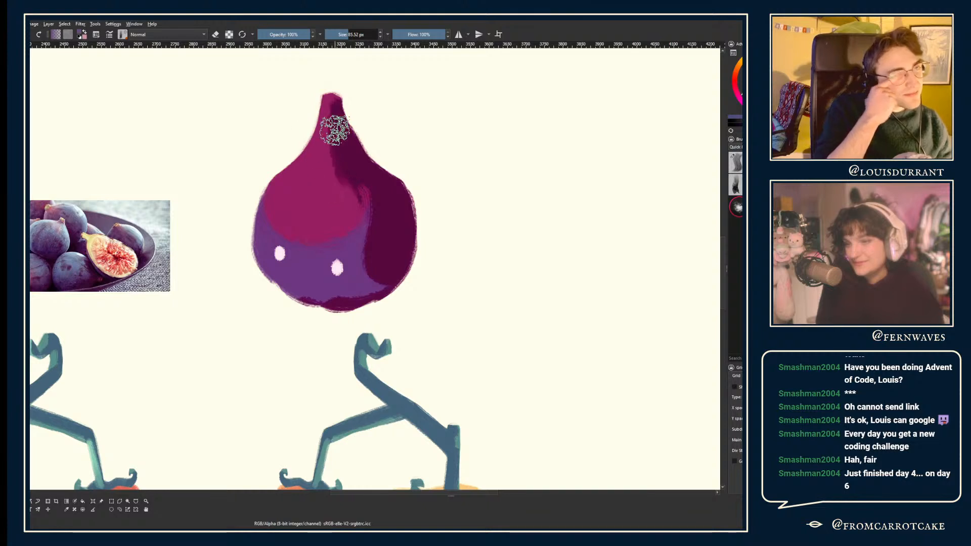
key(e)
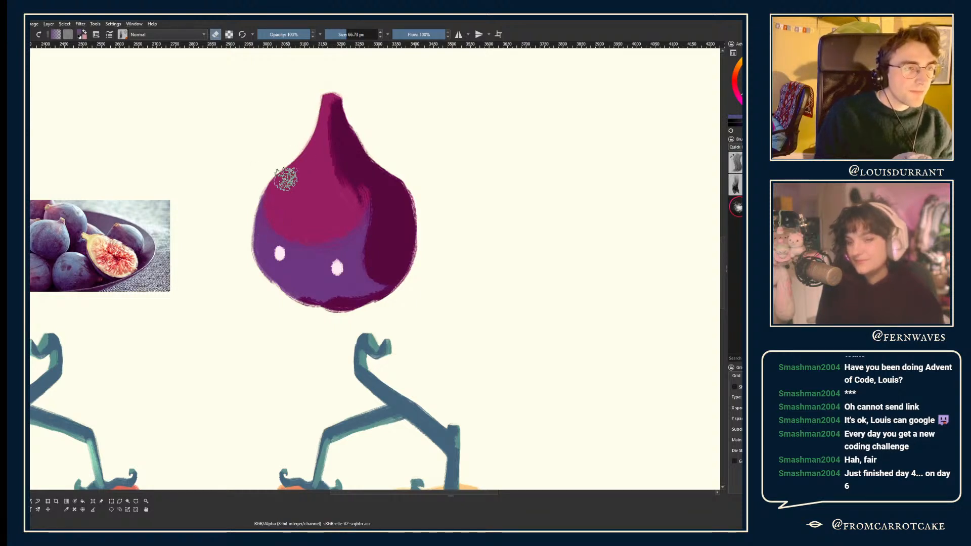
key(e)
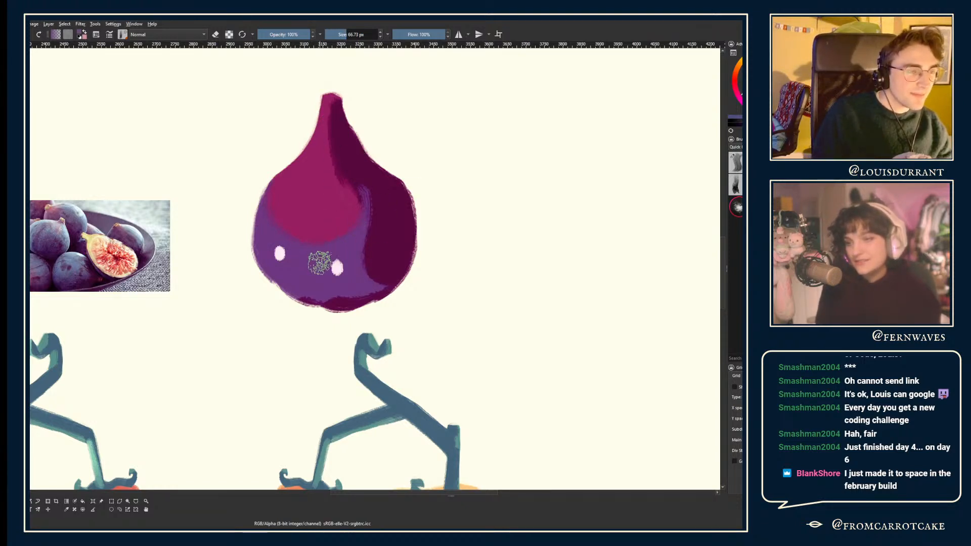
key(e)
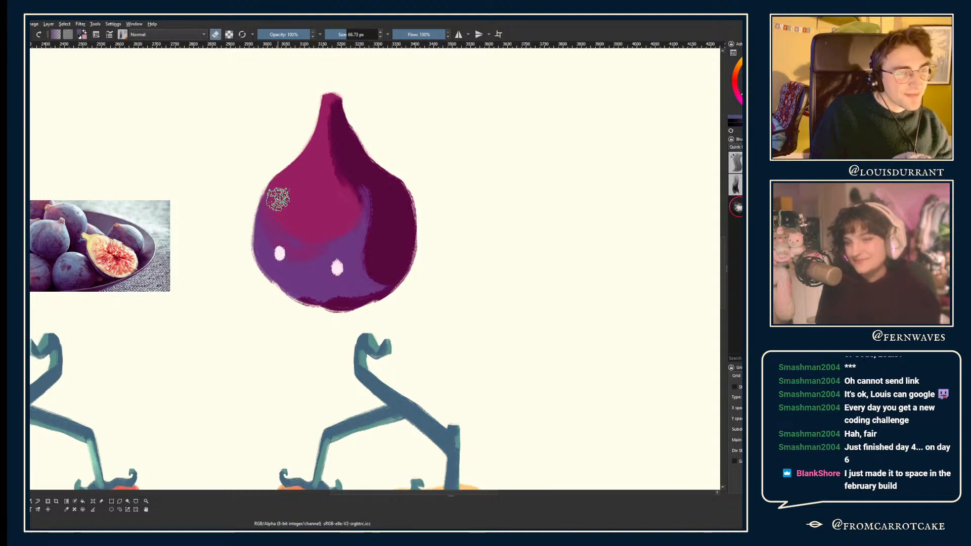
- Choose a light pink and paint a highlight over the fig's stem and upper shoulder at 66.73 px
key(p)
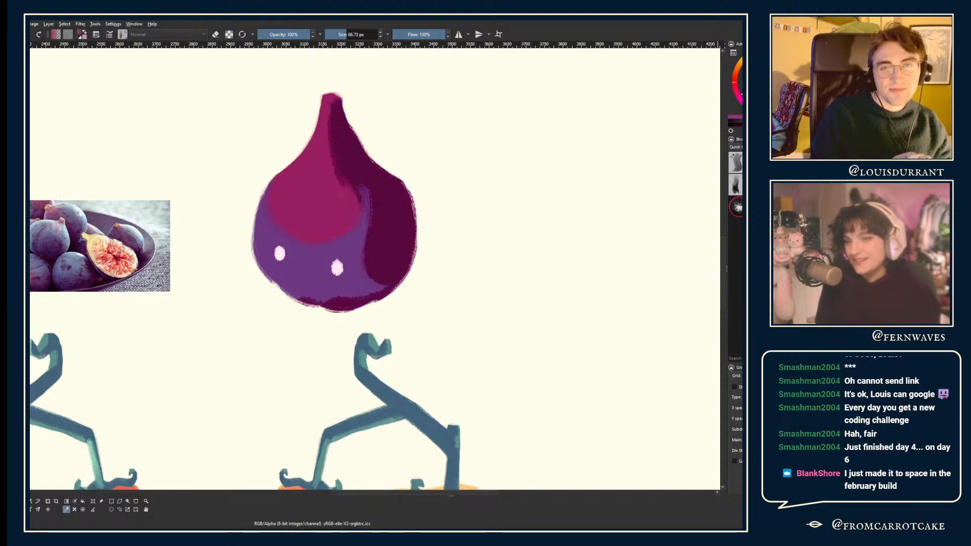
key(b)
mouse_move(314, 174)
mouse_down()
mouse_move(350, 176)
mouse_move(301, 135)
mouse_move(364, 116)
mouse_move(353, 94)
mouse_move(318, 132)
mouse_move(362, 170)
mouse_move(320, 182)
mouse_move(302, 154)
mouse_move(342, 134)
mouse_move(303, 178)
mouse_up()
key(e)
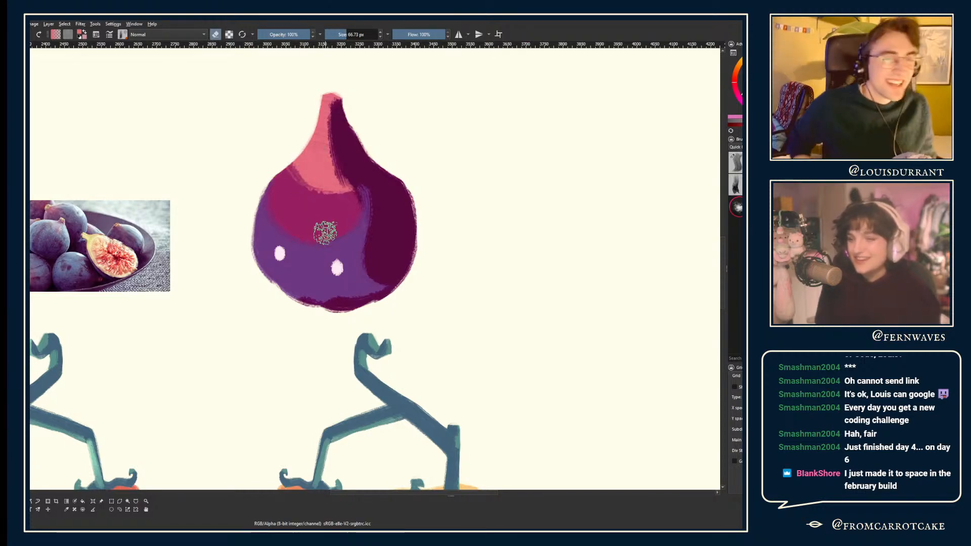
- Mute the stem highlight to a deeper pink and erase along its lower edge with a 48.09 px brush
key(ctrl+z)
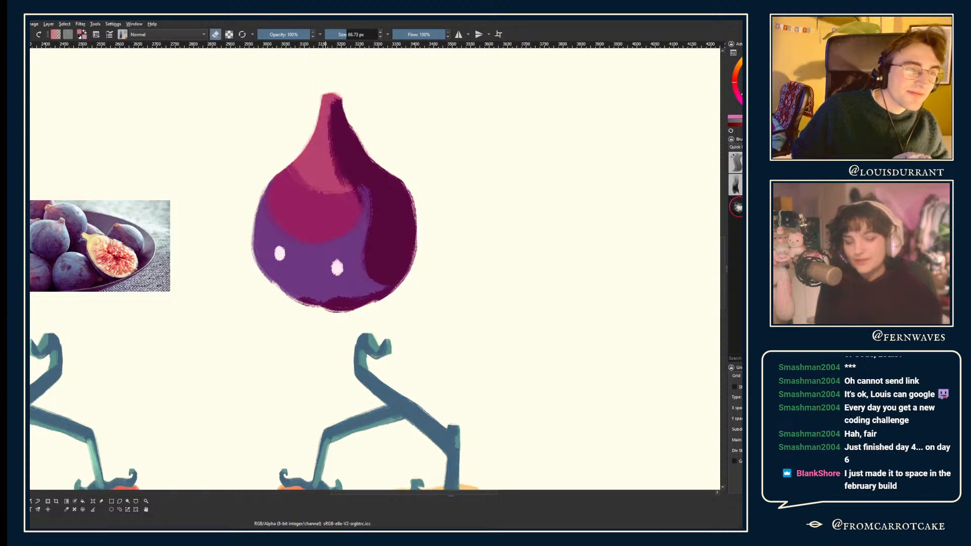
click(345, 34)
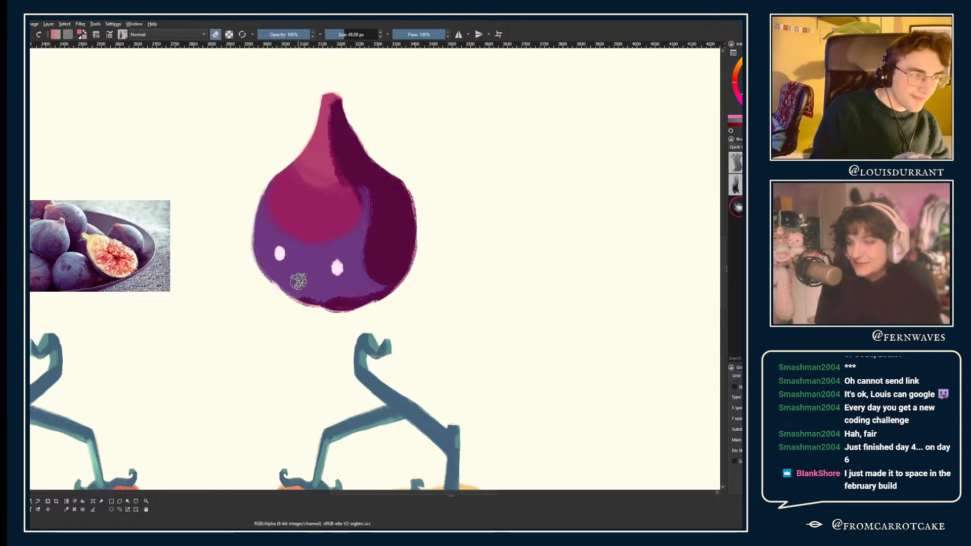
mouse_move(282, 203)
mouse_down()
mouse_move(294, 264)
mouse_move(281, 238)
mouse_move(286, 198)
mouse_move(292, 253)
mouse_move(282, 196)
mouse_move(267, 275)
mouse_up()
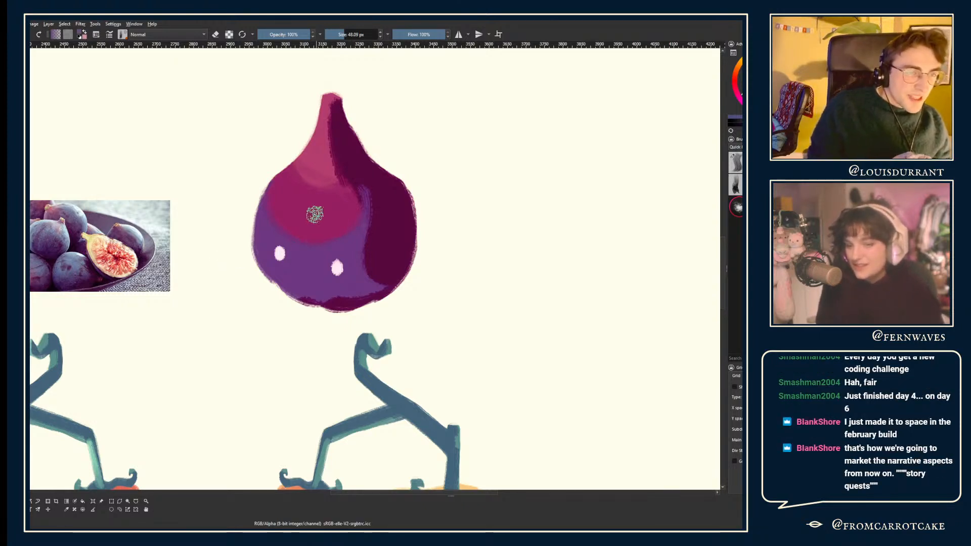
click(736, 161)
click(357, 34)
key(e)
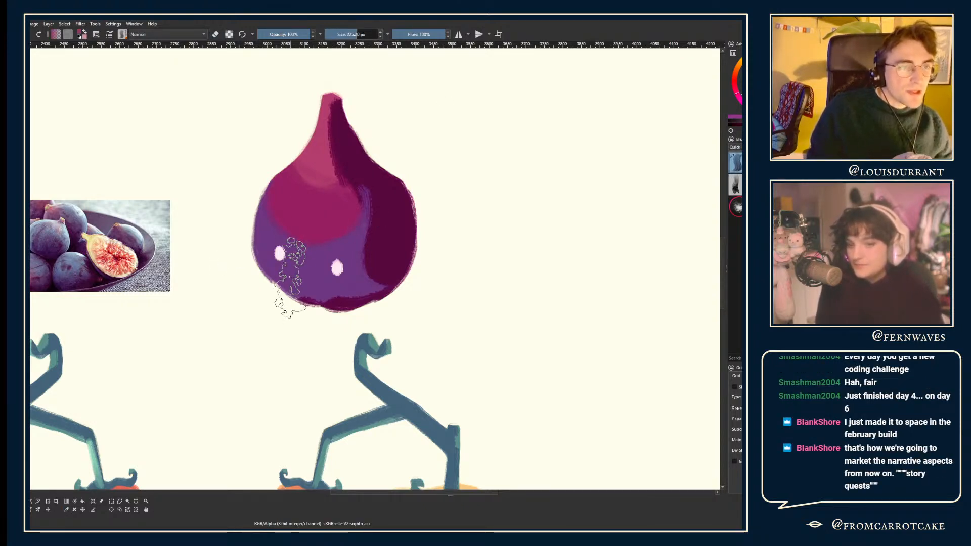
mouse_move(286, 263)
mouse_down()
mouse_move(304, 333)
mouse_move(334, 292)
mouse_up()
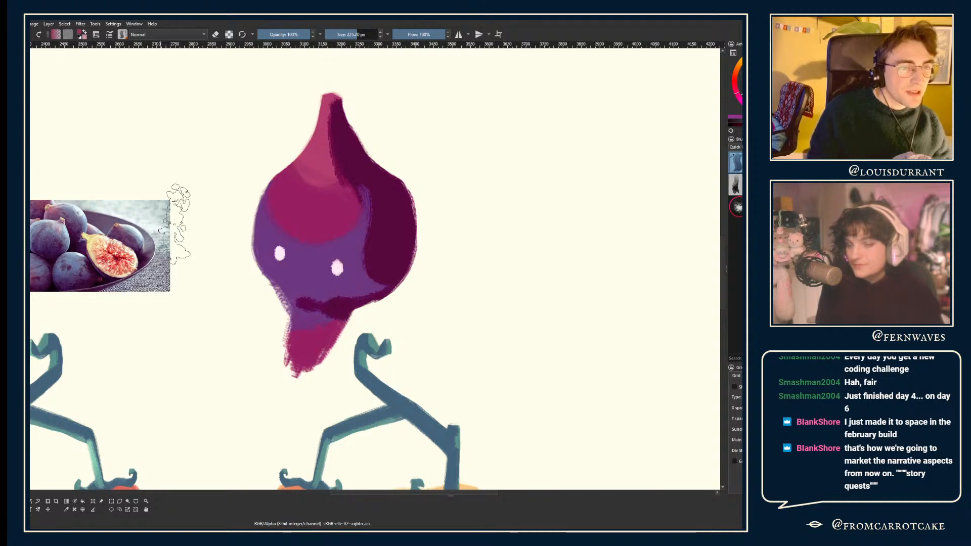
key(e)
mouse_move(277, 130)
mouse_down()
mouse_move(411, 128)
mouse_move(388, 113)
mouse_move(258, 124)
mouse_move(398, 141)
mouse_move(416, 152)
mouse_up()
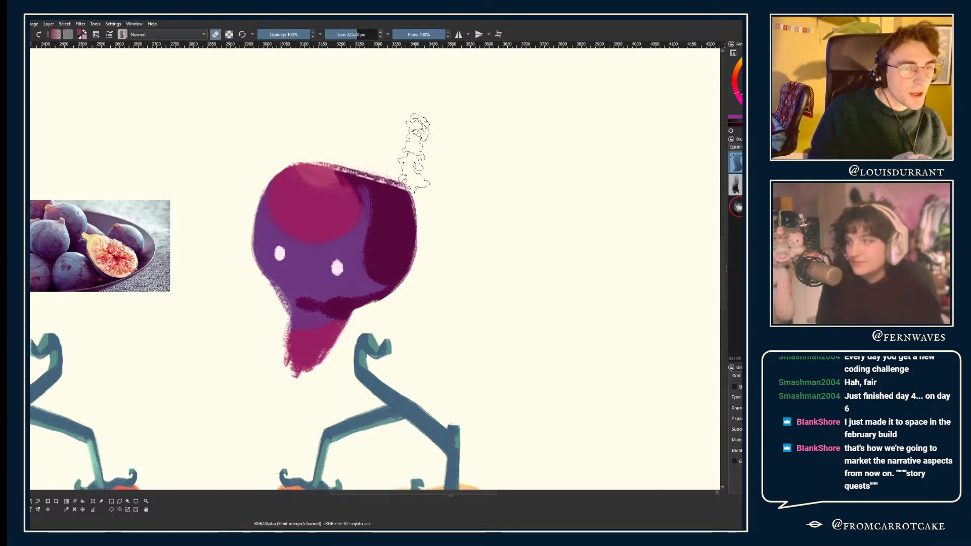
key(ctrl+z)
key(ctrl+z)
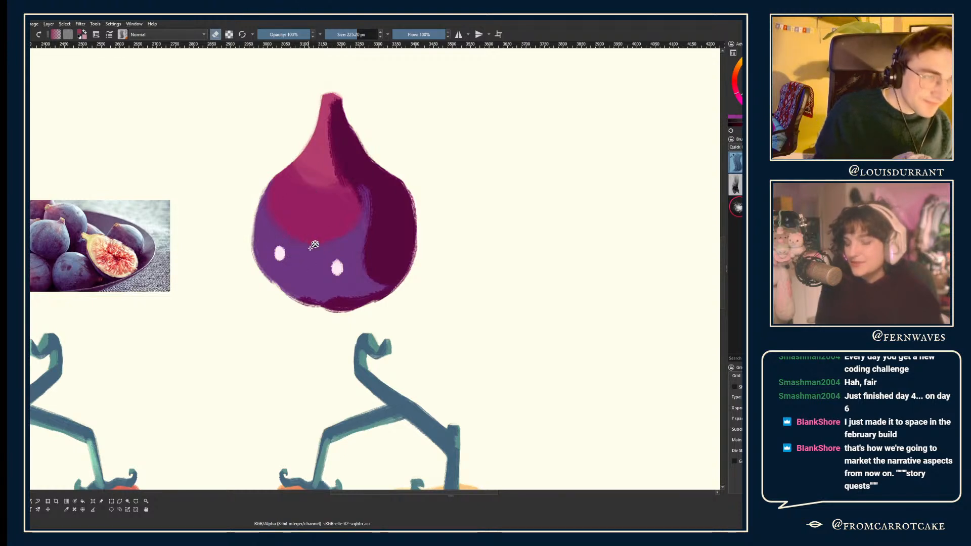
- Sample the stem's pink, extend it over the fig's left shoulder at 37.83 px, and soften its lower edge by erasing
ctrl+click(319, 153)
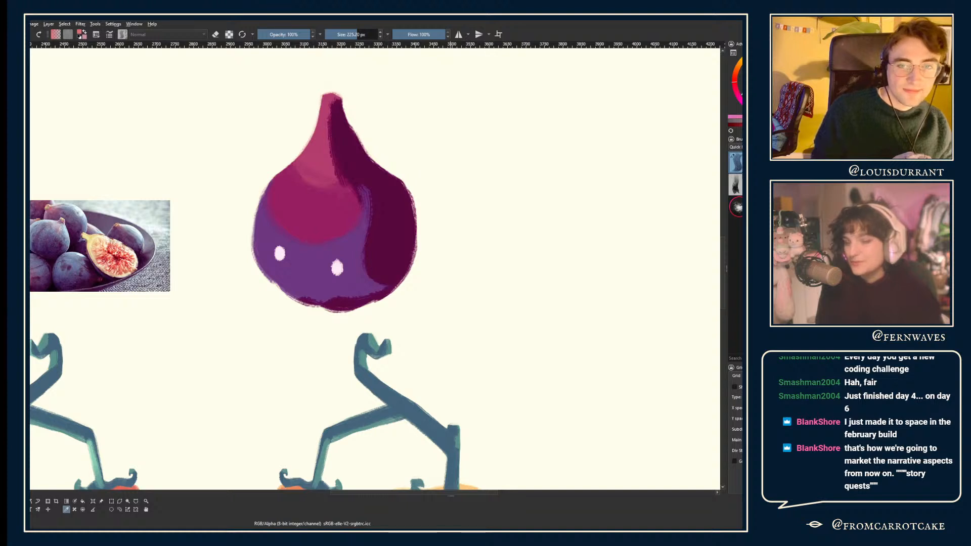
key(slash)
click(342, 34)
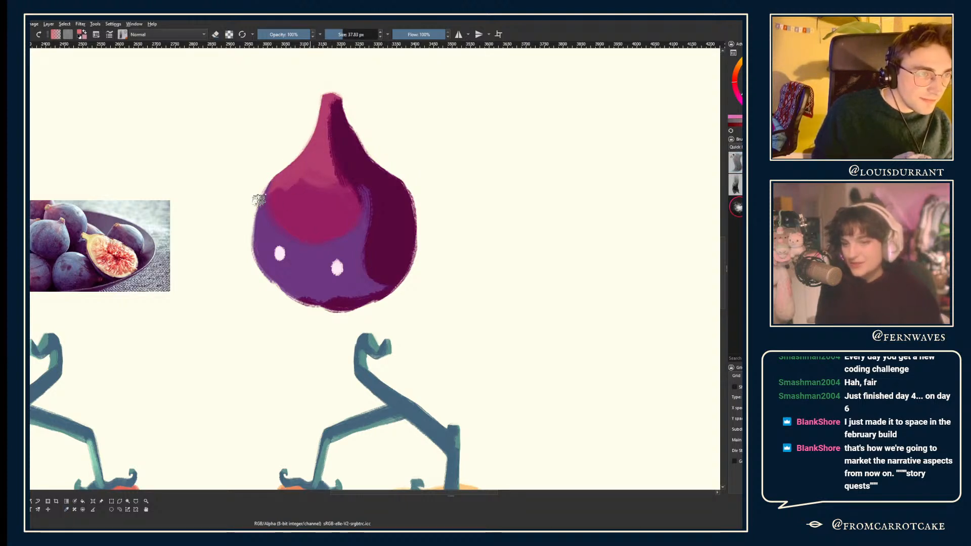
key(e)
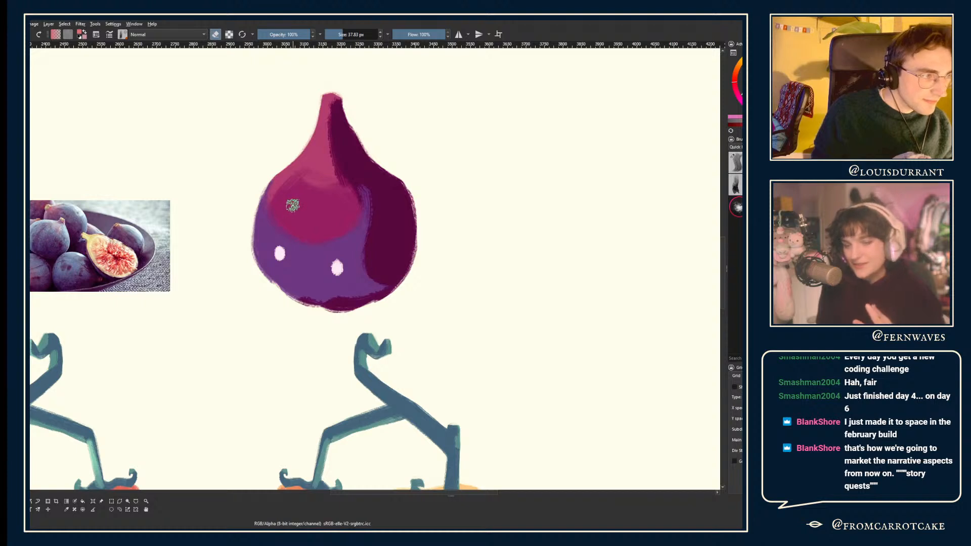
- Sample the dark shadow colour and refine the shadow's inner edge beside the purple body at 37.83 px
key(p)
click(384, 236)
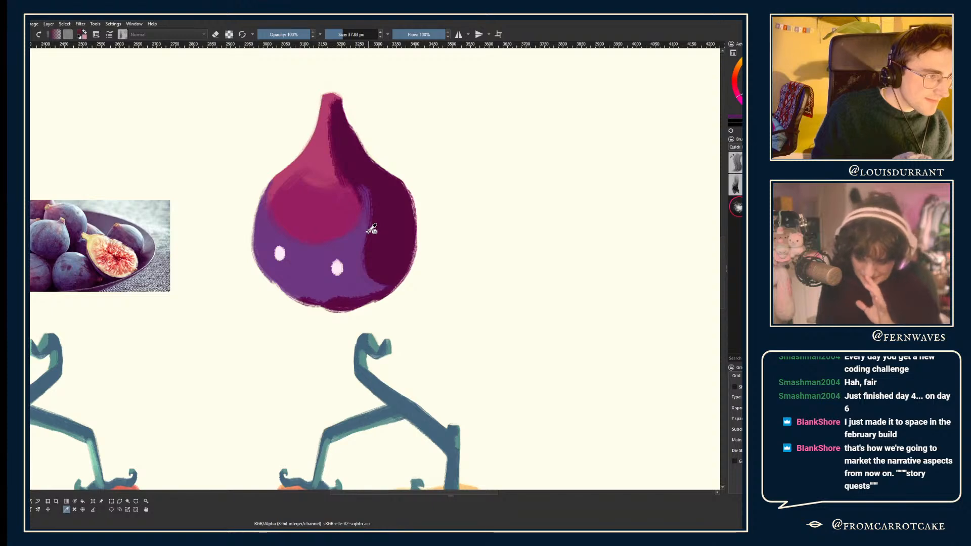
scroll(196, 191, up, 5)
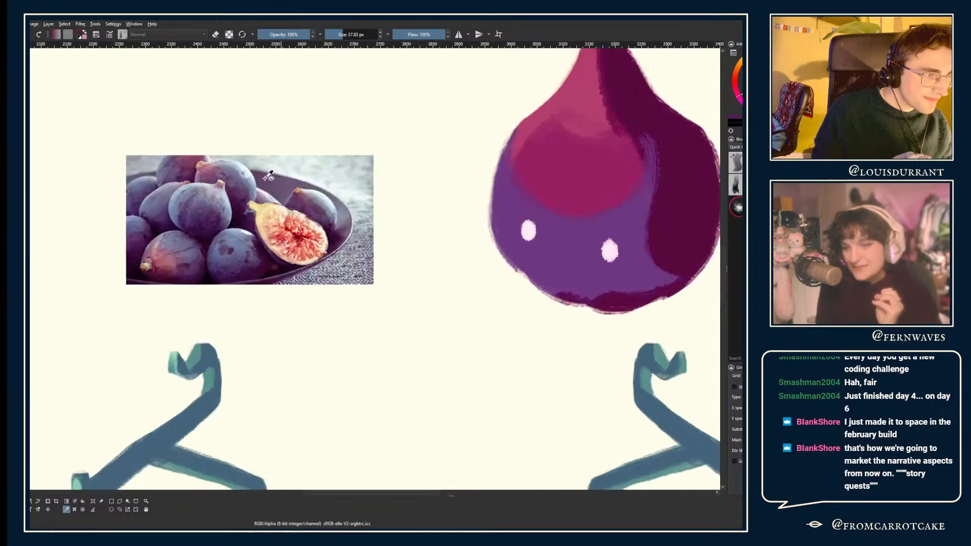
scroll(114, 171, down, 4)
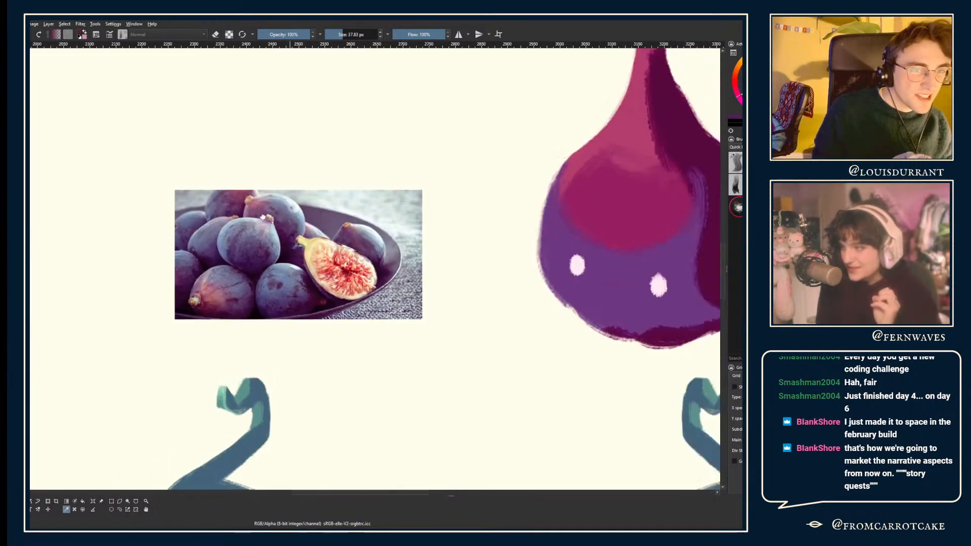
scroll(163, 212, down, 4)
scroll(222, 186, up, 3)
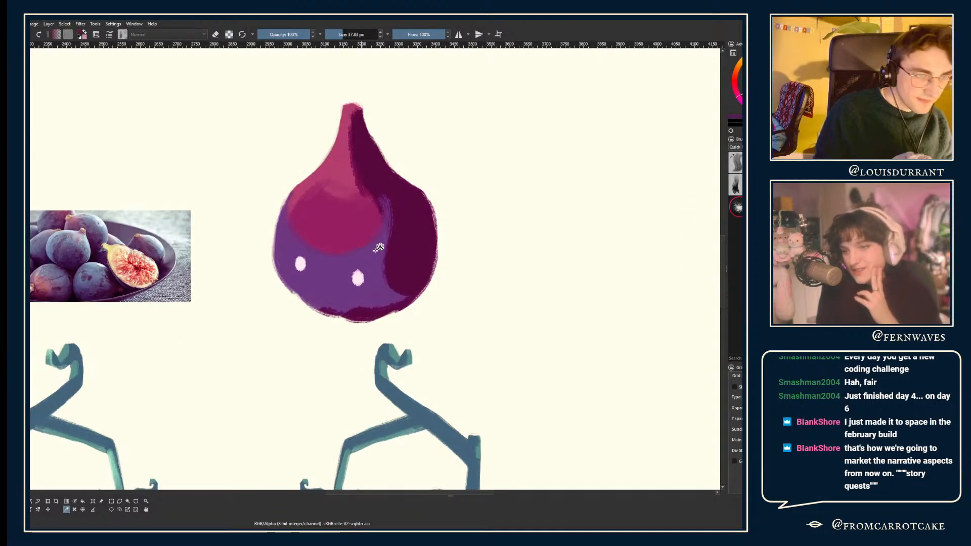
ctrl+click(401, 260)
mouse_move(387, 238)
mouse_down()
mouse_move(398, 284)
mouse_move(388, 273)
mouse_up()
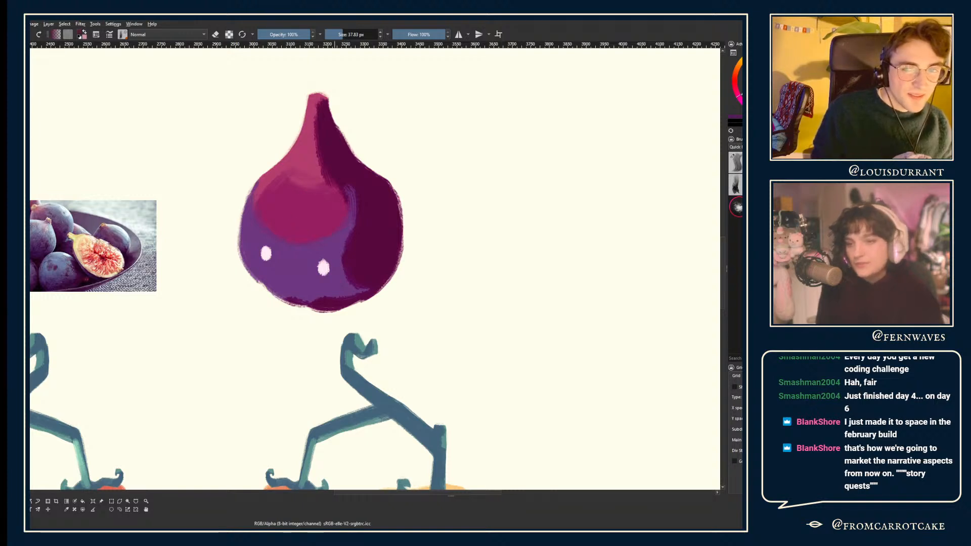
- Sample the body's purple, remove the earlier purple coverage, and repaint it around the eyes and lower body at 102.86 px
key(p)
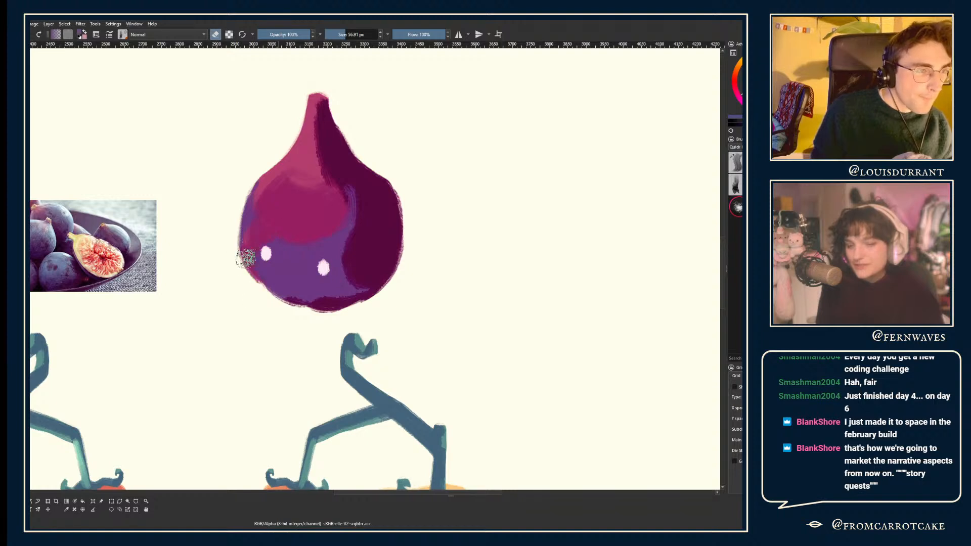
key(e)
click(348, 35)
key(e)
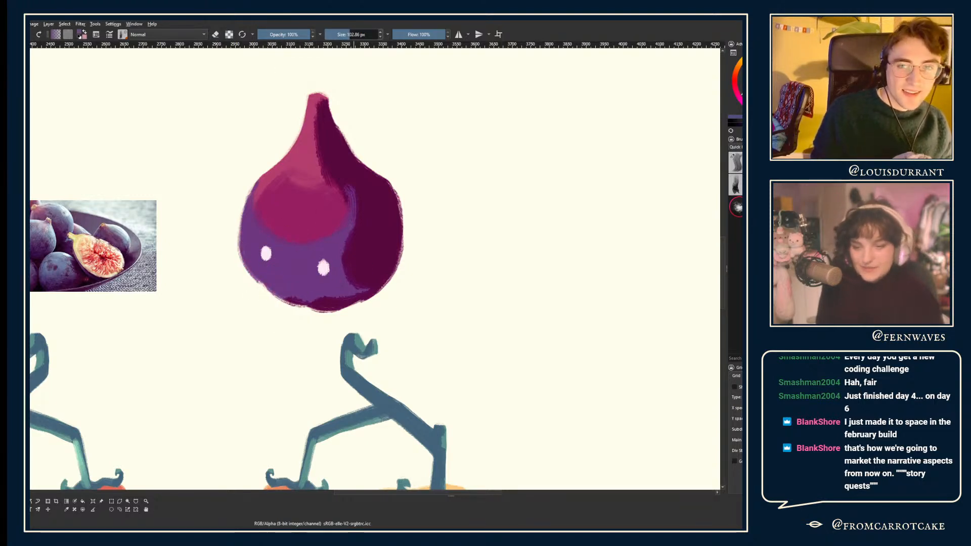
drag(271, 263, 331, 273)
key(ctrl+z)
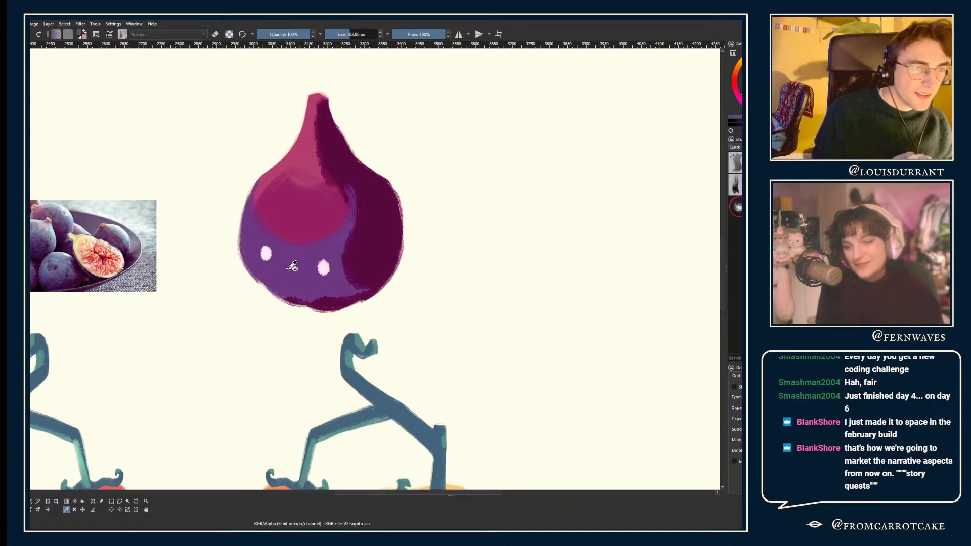
key(ctrl+z)
key(ctrl+shift+z)
key(ctrl+z)
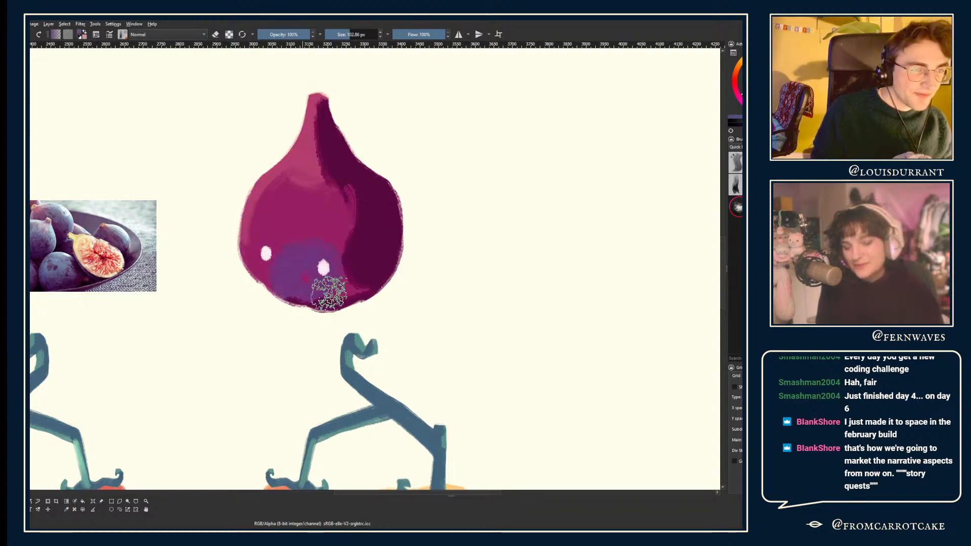
mouse_move(329, 293)
mouse_down()
mouse_move(296, 284)
mouse_move(282, 268)
mouse_move(347, 269)
mouse_move(293, 247)
mouse_move(268, 272)
mouse_move(284, 290)
mouse_move(324, 257)
mouse_move(279, 292)
mouse_move(302, 238)
mouse_move(254, 263)
mouse_move(289, 287)
mouse_move(335, 267)
mouse_move(255, 236)
mouse_up()
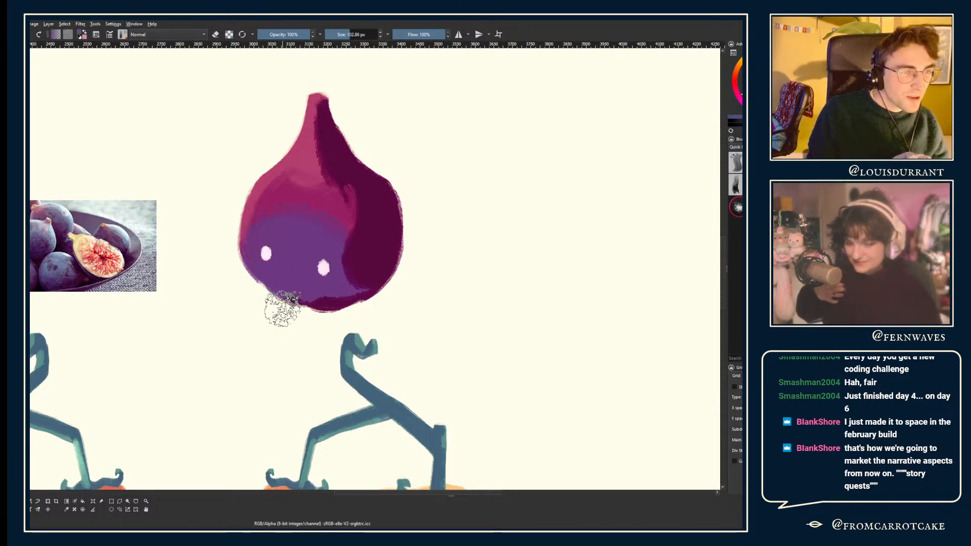
- Trim the purple patch's upper and side edges by erasing at 85.52 and 63.34 px, and blend the stem's pink into the magenta
key(e)
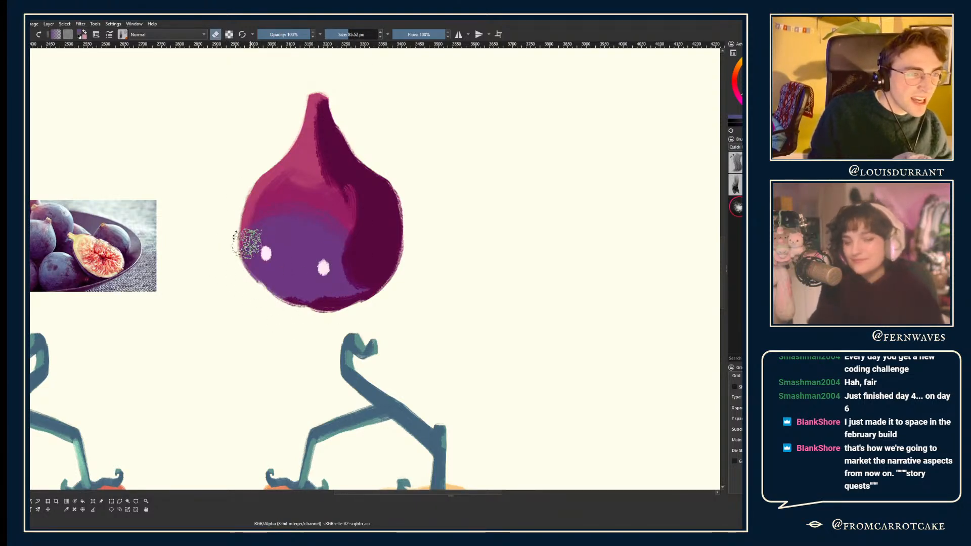
click(360, 36)
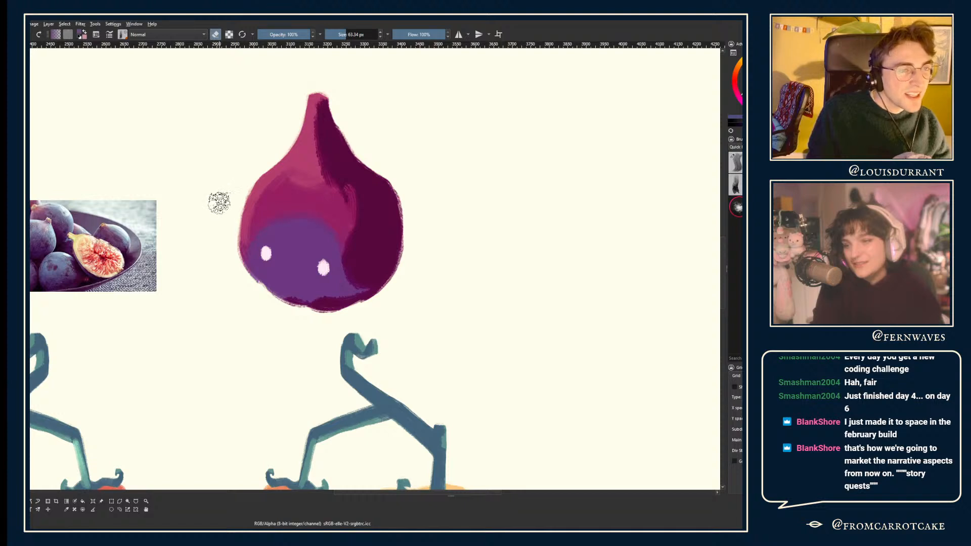
key(e)
ctrl+click(304, 156)
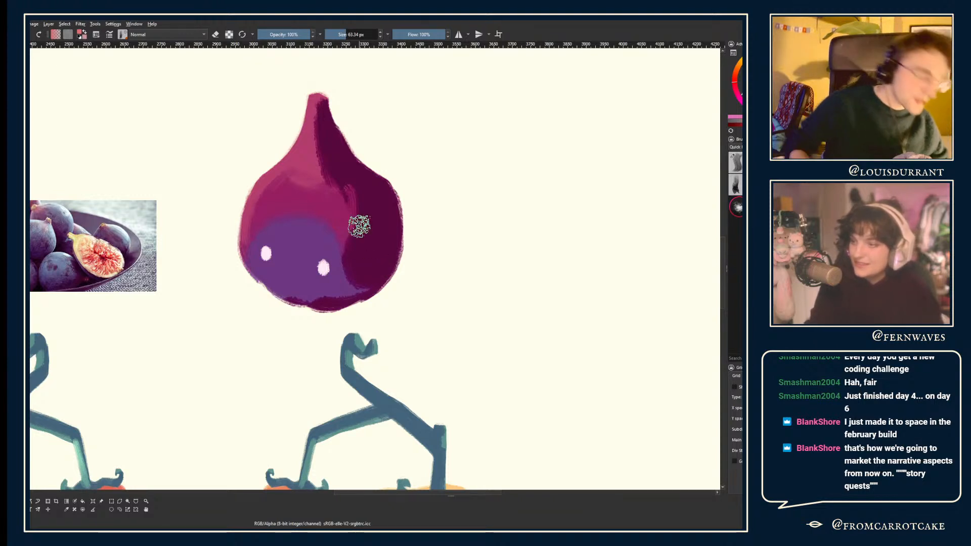
- Sample the dark shadow colour and refine the shadow's edge along the stem by painting and erasing at 18.77 px
key(p)
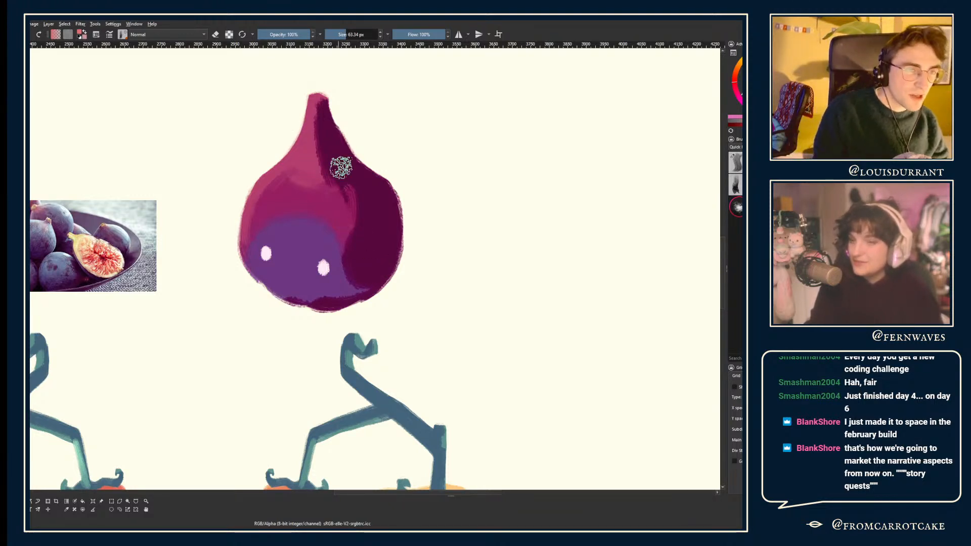
drag(342, 159, 347, 35)
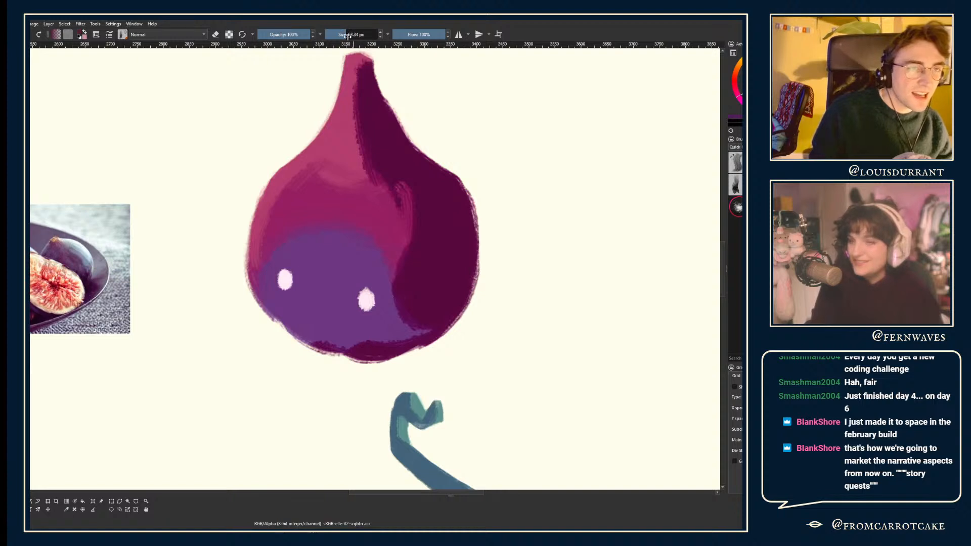
drag(357, 82, 370, 135)
key(e)
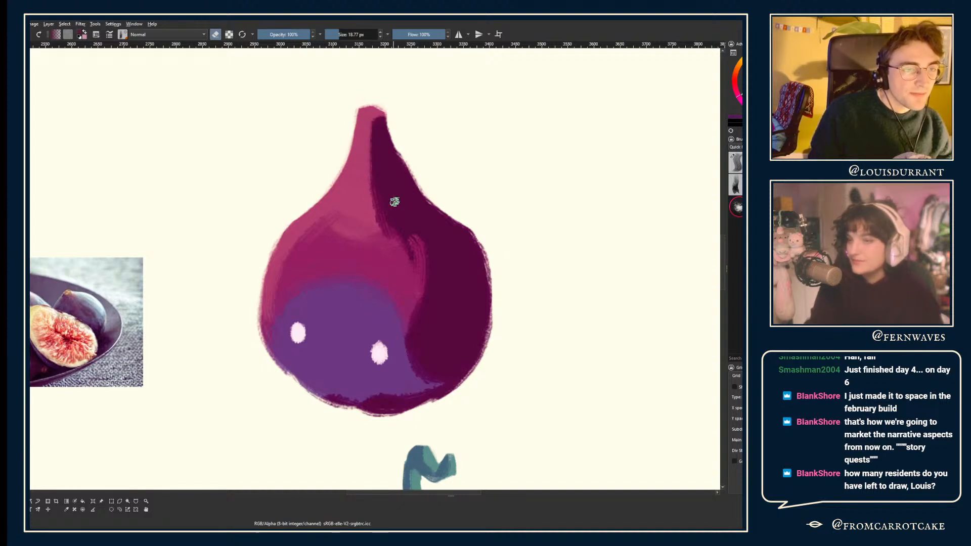
drag(394, 201, 365, 182)
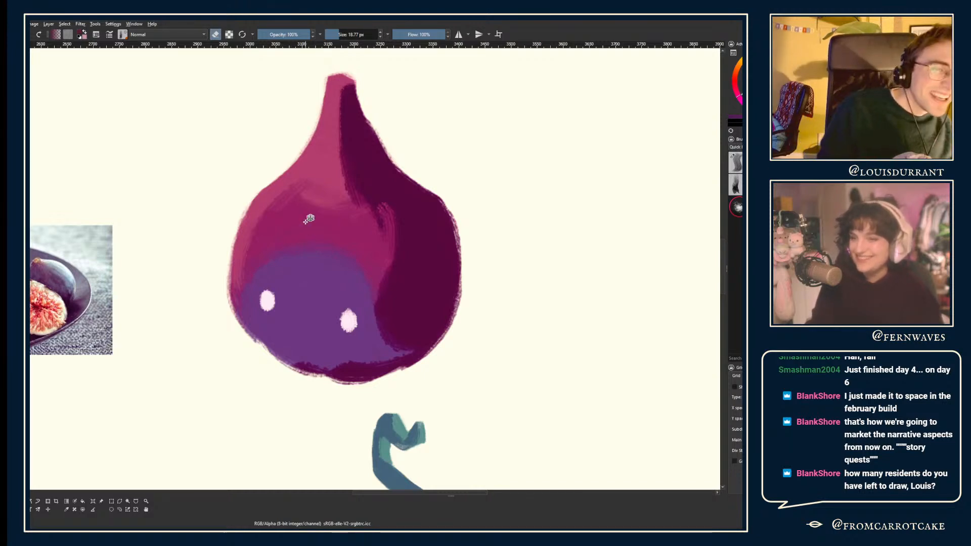
- Sample the stem's pink, paint a highlight down the fig's left shoulder at 33.30 px, and erase part of it for a streaked edge
ctrl+click(316, 160)
key(e)
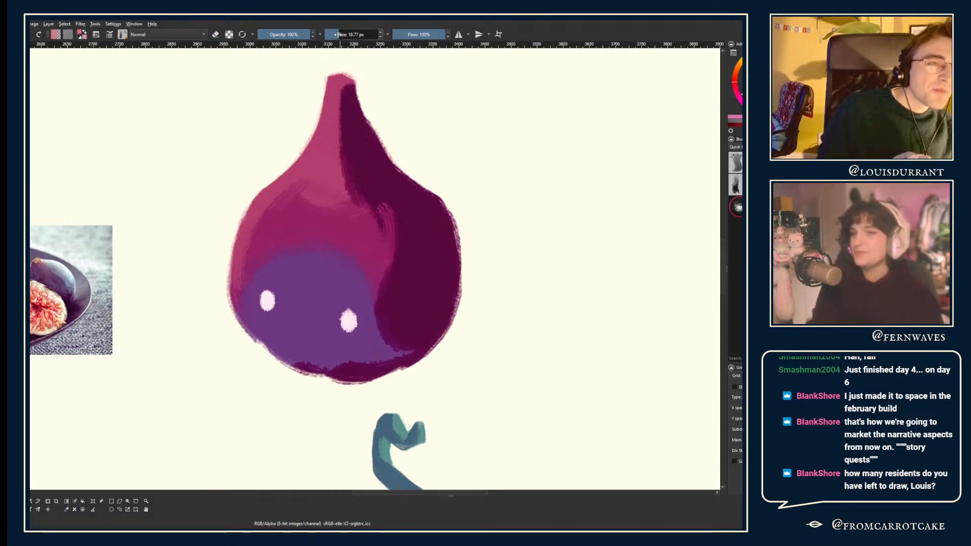
mouse_move(304, 179)
mouse_down()
mouse_move(280, 198)
mouse_move(260, 244)
mouse_move(276, 261)
mouse_move(286, 218)
mouse_move(249, 242)
mouse_move(251, 254)
mouse_move(244, 246)
mouse_move(280, 227)
mouse_move(251, 269)
mouse_up()
key(e)
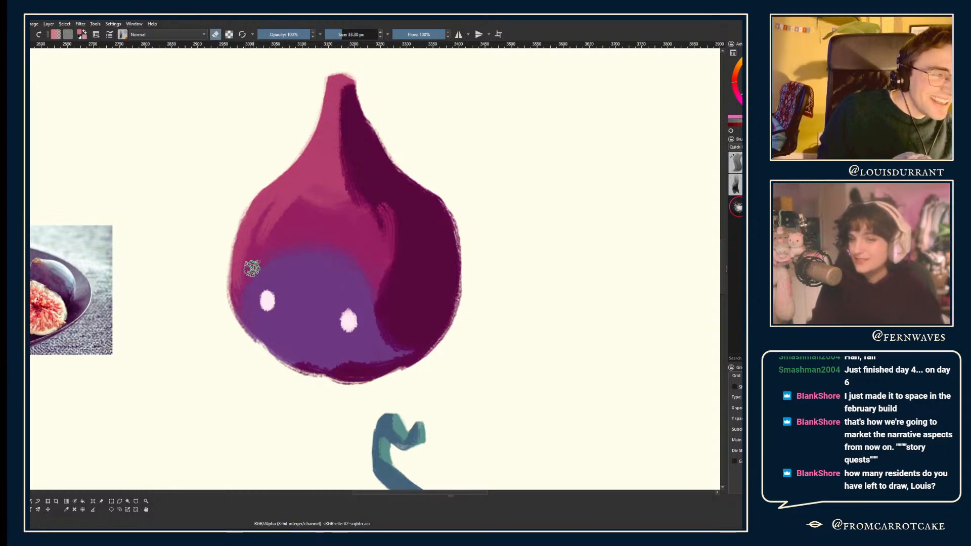
drag(260, 222, 252, 244)
scroll(262, 167, down, 3)
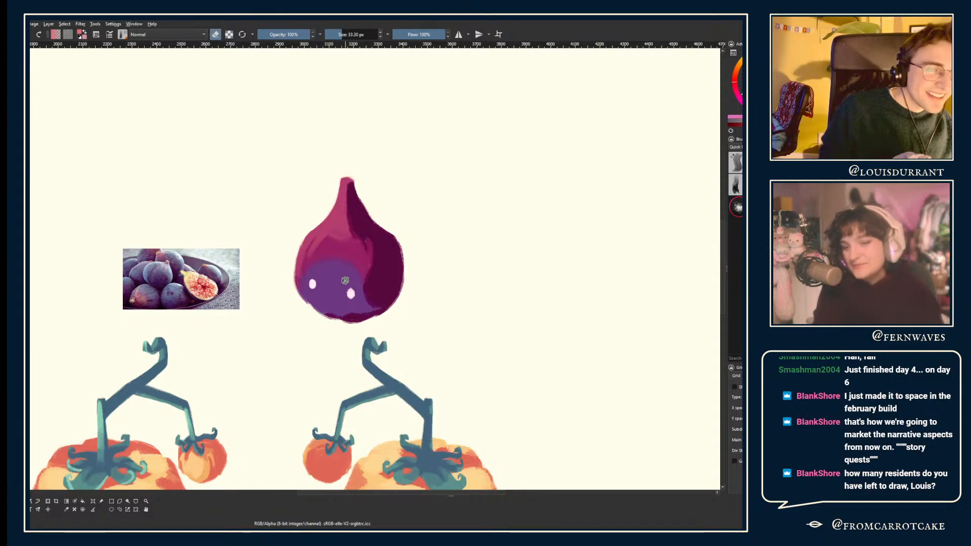
- Sample the purple and retouch the face patch, trimming its edge beside the left eye with a 53.86 px eraser
key(e)
ctrl+click(345, 280)
scroll(306, 224, up, 2)
scroll(329, 233, up, 2)
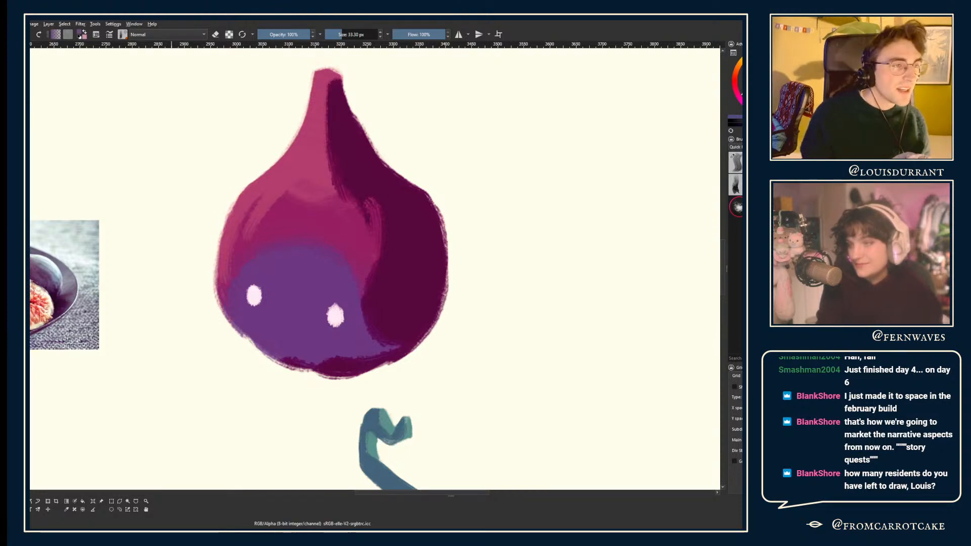
scroll(295, 147, down, 2)
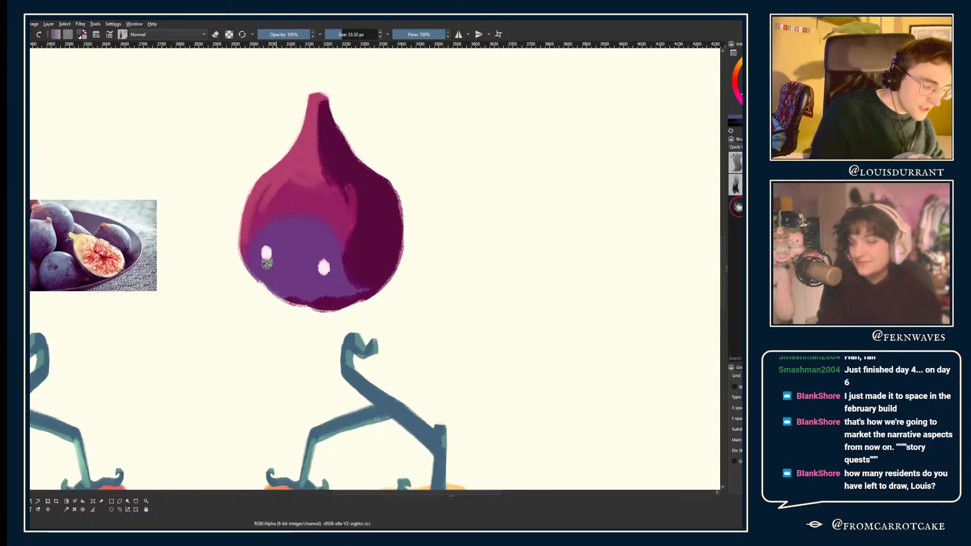
drag(287, 253, 350, 268)
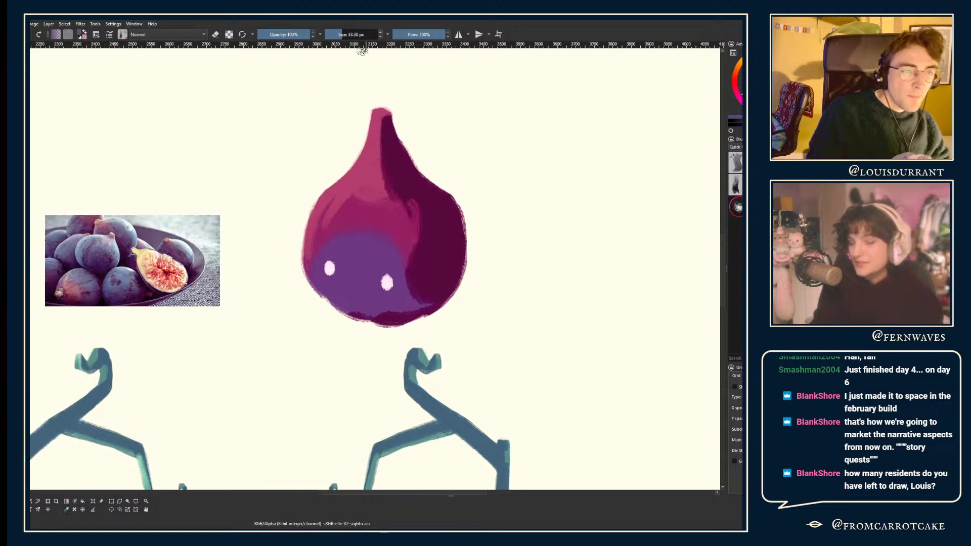
key(e)
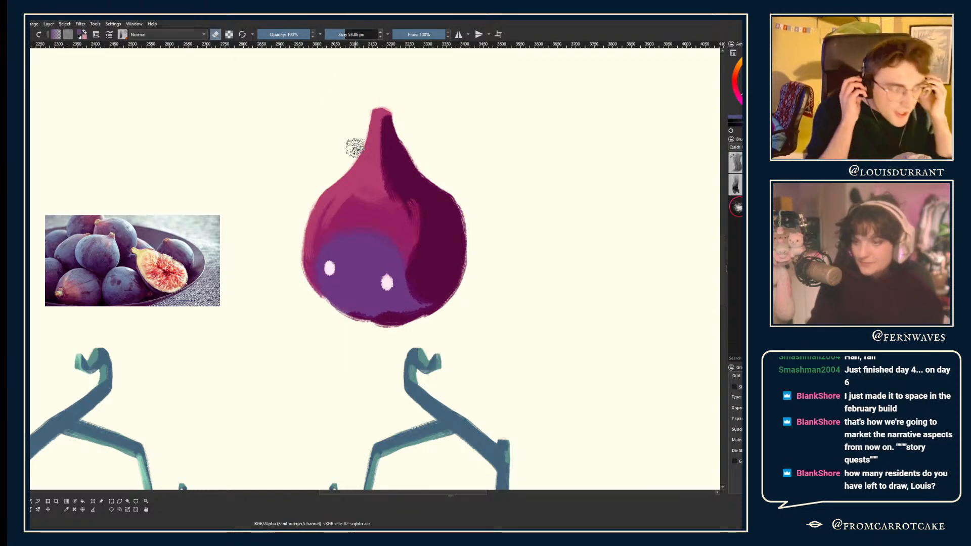
drag(304, 152, 246, 150)
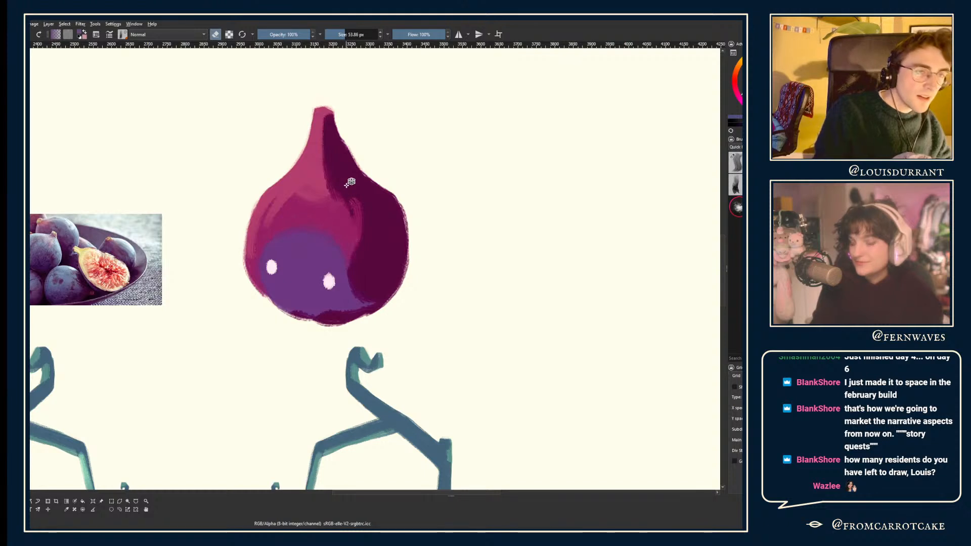
- Sample the dark shadow colour and retouch the shadow's inner edge above the face patch by painting and erasing at 20.30 px
key(p)
drag(256, 142, 271, 157)
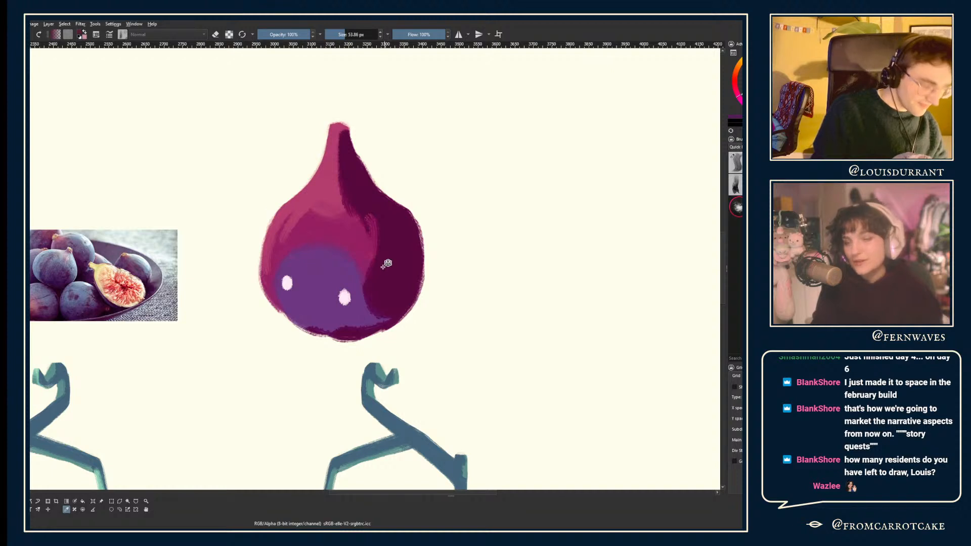
drag(390, 266, 338, 251)
key(b)
key(plus)
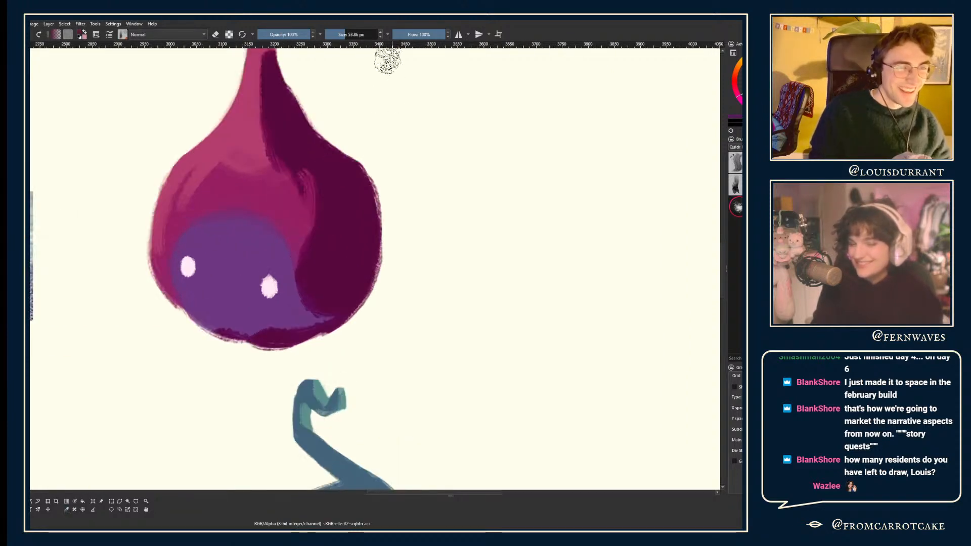
click(343, 35)
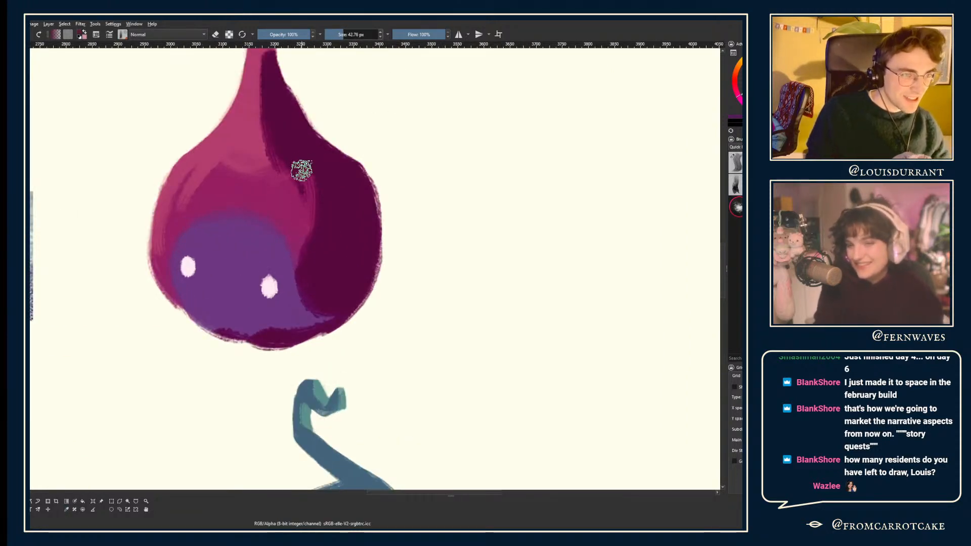
key(e)
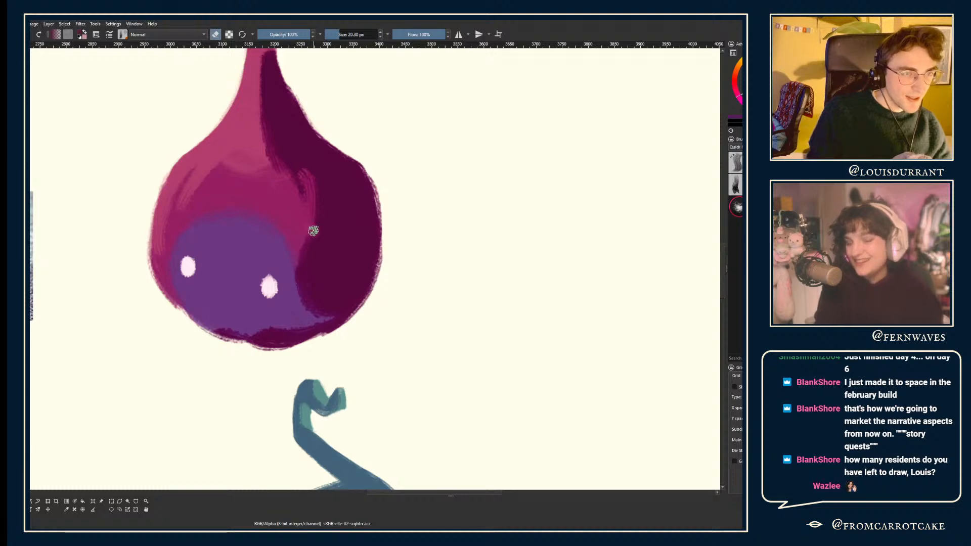
key(e)
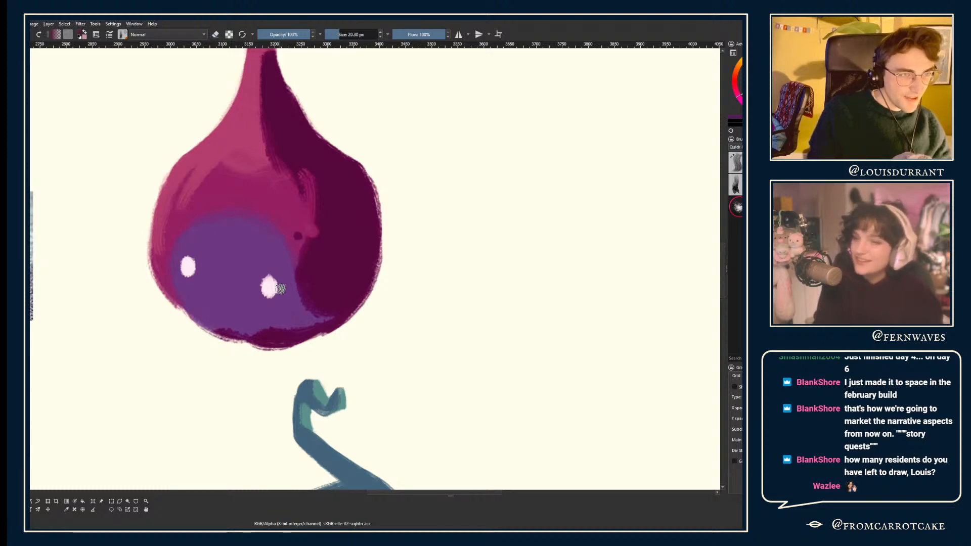
- Smooth the dark shadow's inner edge below the stem and taper it into pointed streaks with the 20.30 px brush
key(minus)
key(minus)
key(m)
key(m)
key(plus)
key(plus)
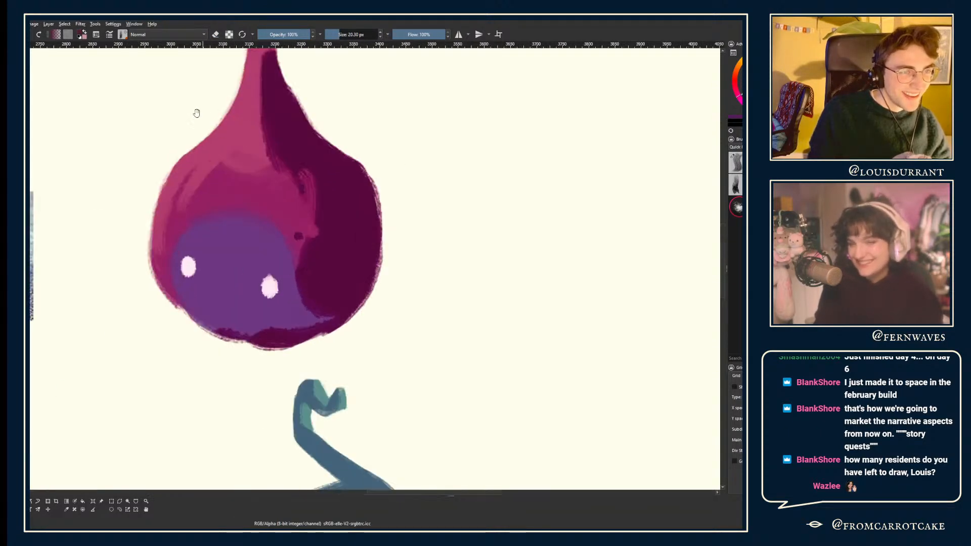
drag(197, 112, 276, 213)
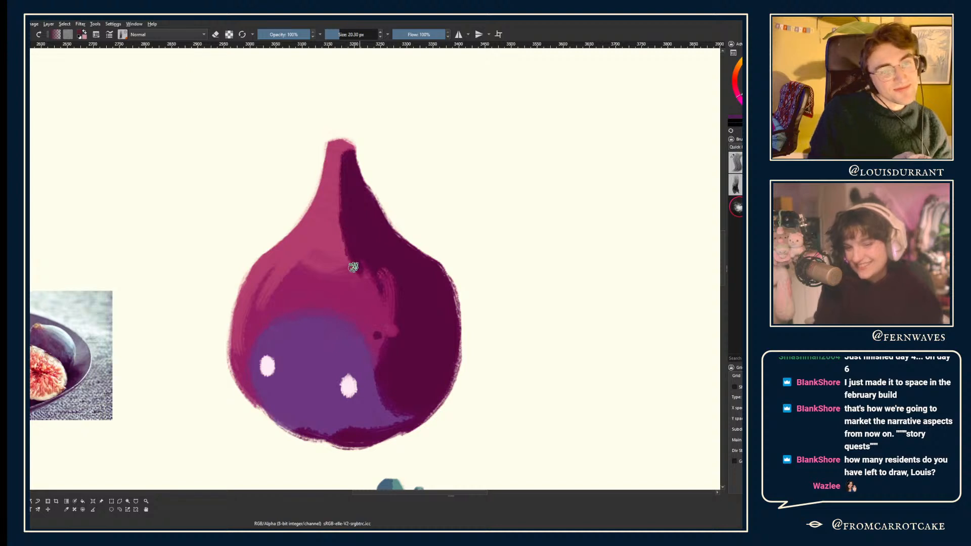
key(e)
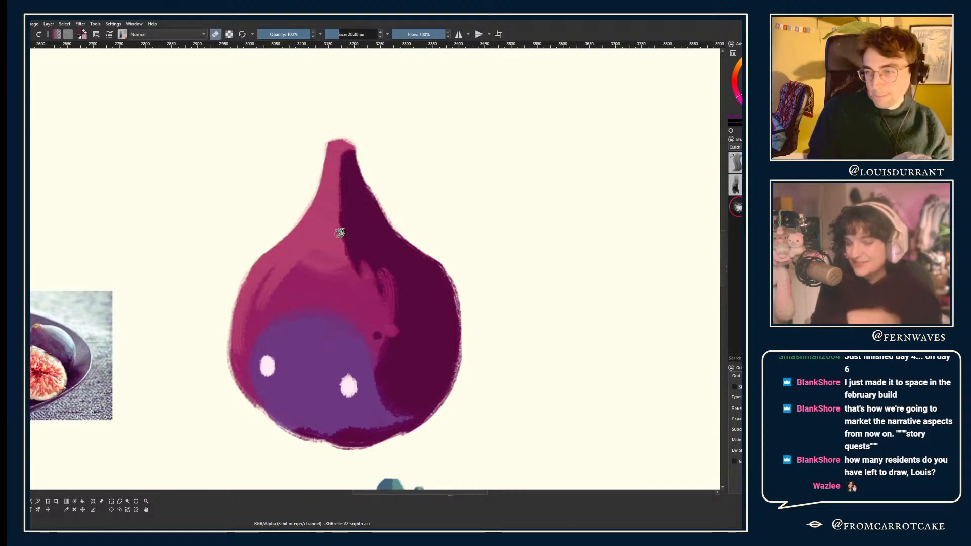
key(e)
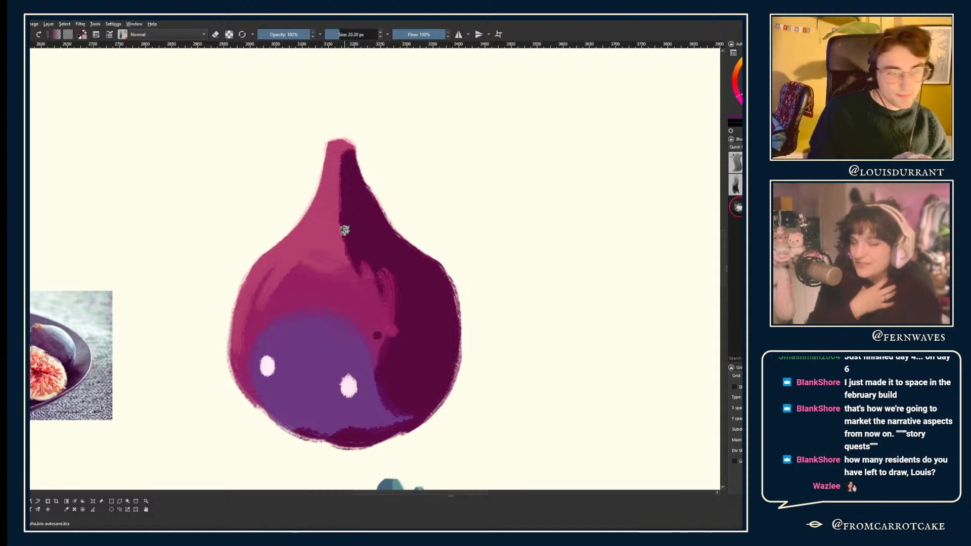
drag(342, 225, 362, 264)
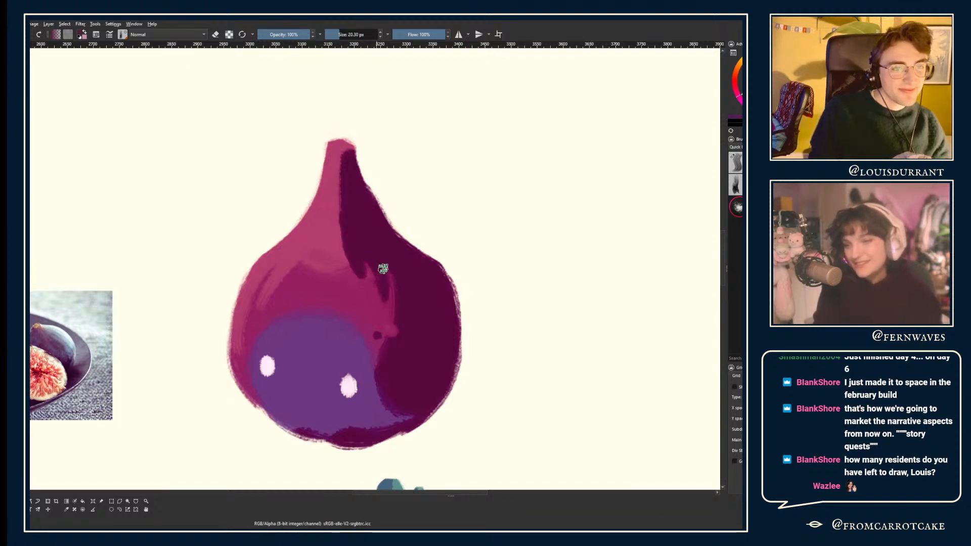
- Sample the stem's pink and repaint the highlight along the stem and left shoulder in a lighter, warmer pink
key(minus)
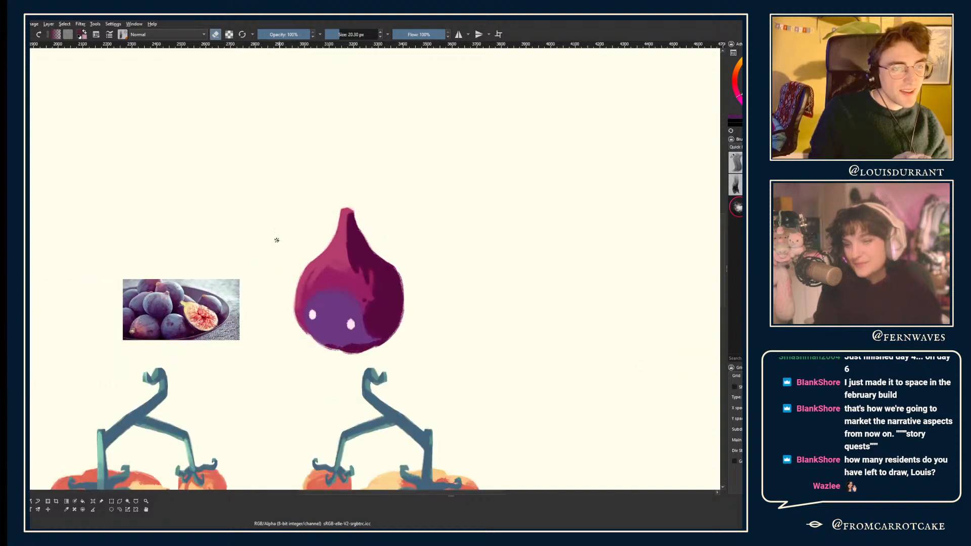
drag(273, 221, 287, 200)
key(plus)
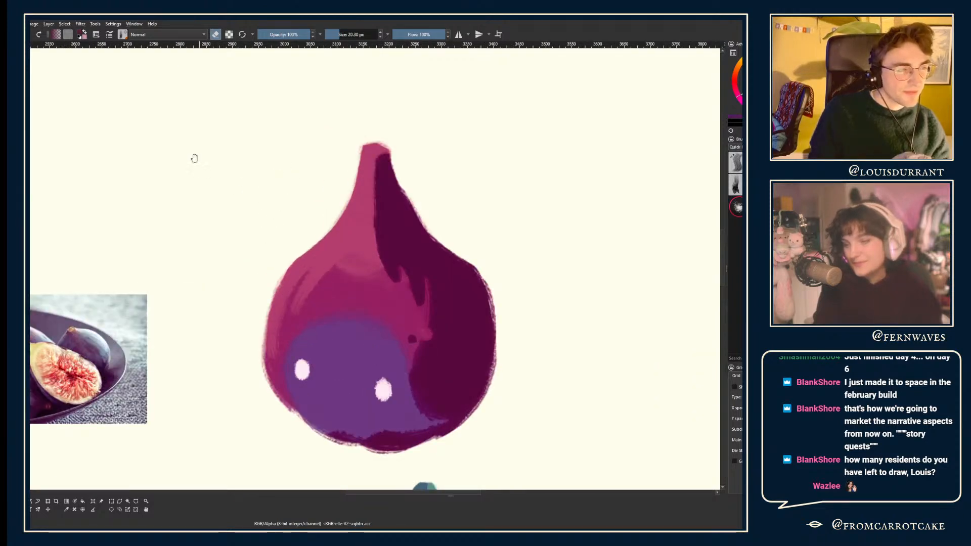
key(minus)
key(minus)
drag(190, 233, 156, 230)
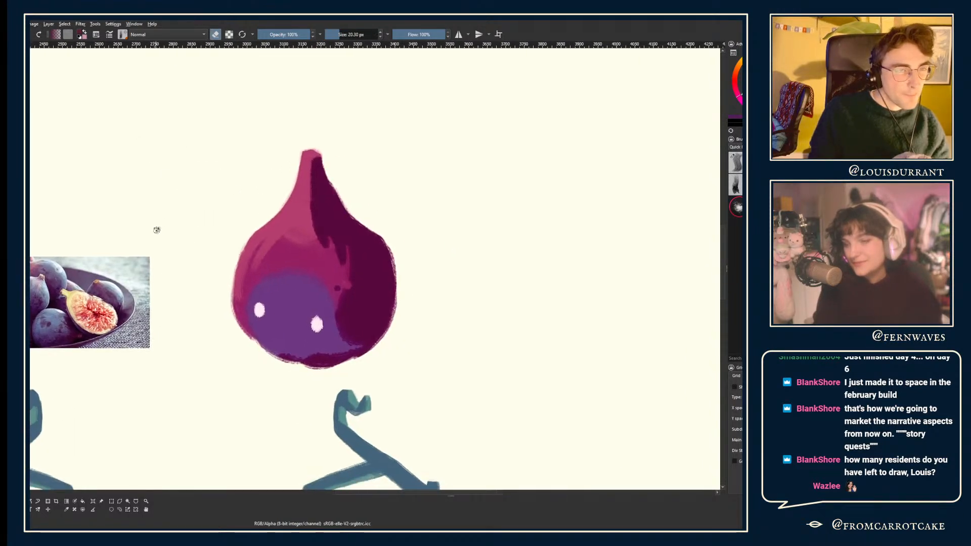
key(p)
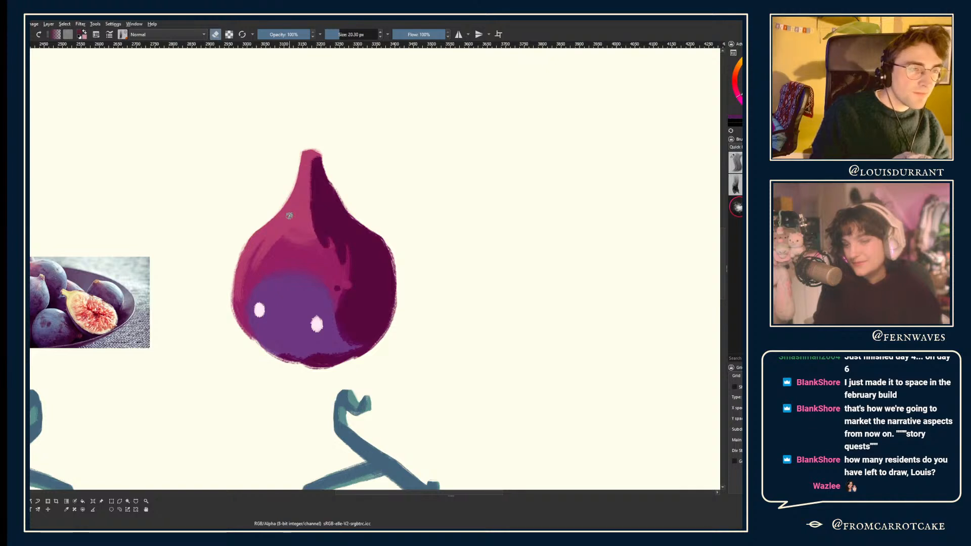
click(288, 216)
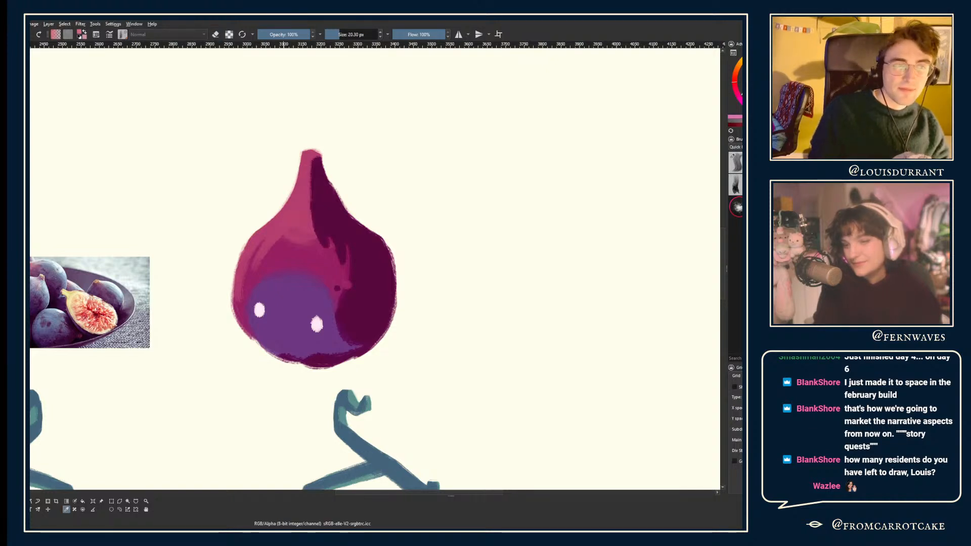
drag(308, 154, 244, 276)
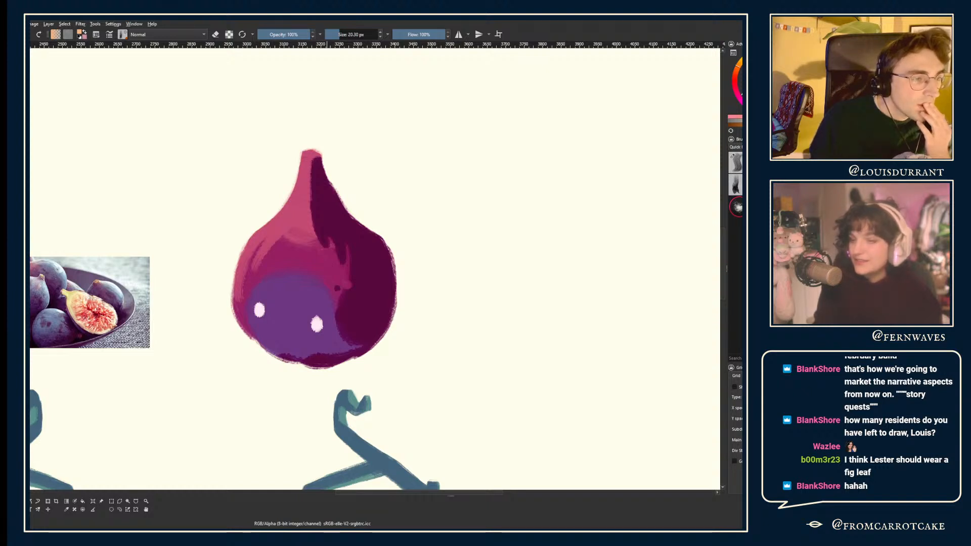
- Move the pasted fig-leaf reference image out from behind the fig photo and place it directly above that photo
scroll(255, 139, down, 2)
scroll(336, 206, up, 2)
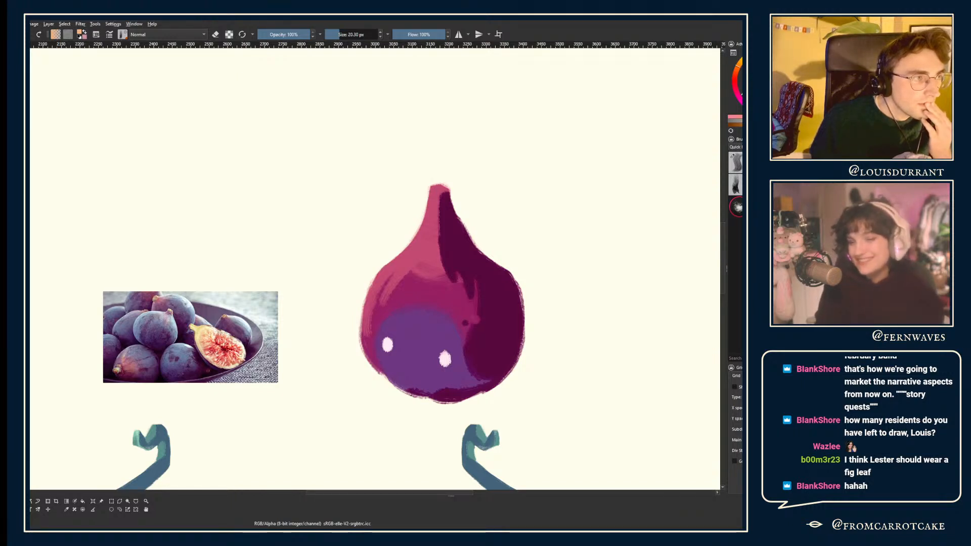
scroll(147, 172, down, 1)
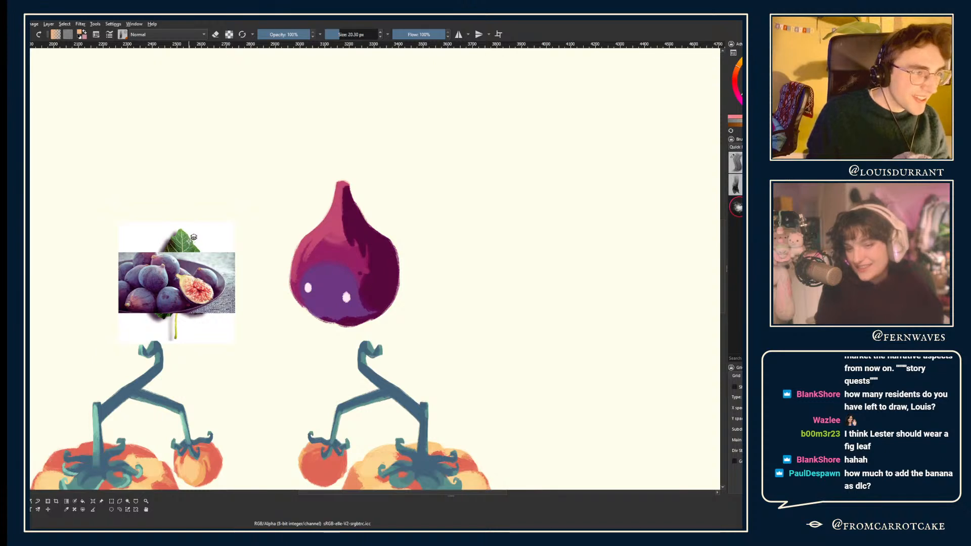
key(ctrl+t)
drag(191, 239, 246, 132)
key(ctrl+t)
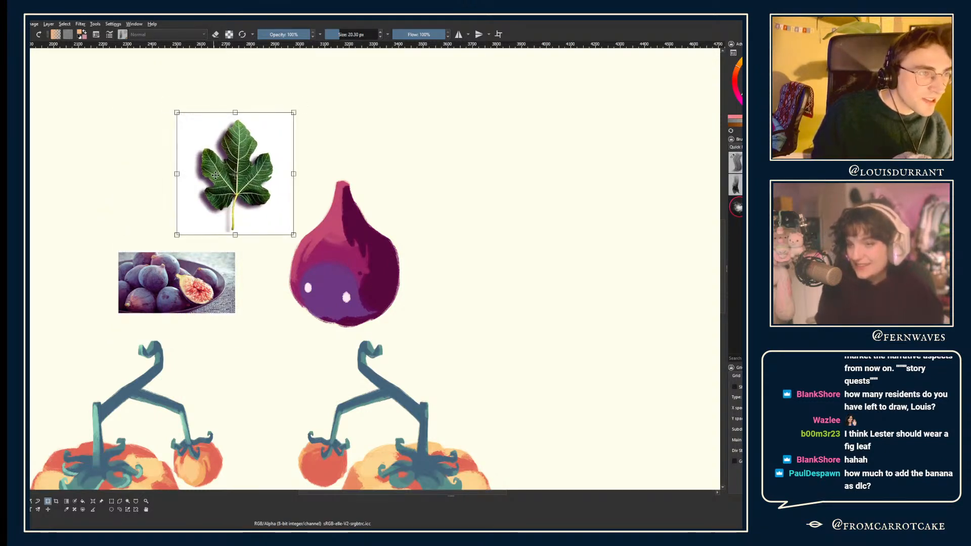
drag(237, 237, 220, 218)
key(Escape)
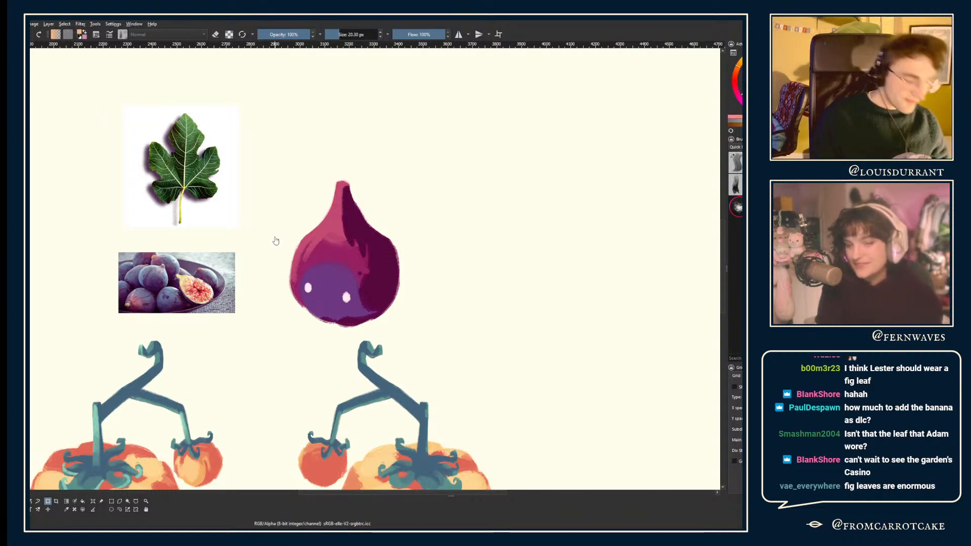
key(p)
click(359, 228)
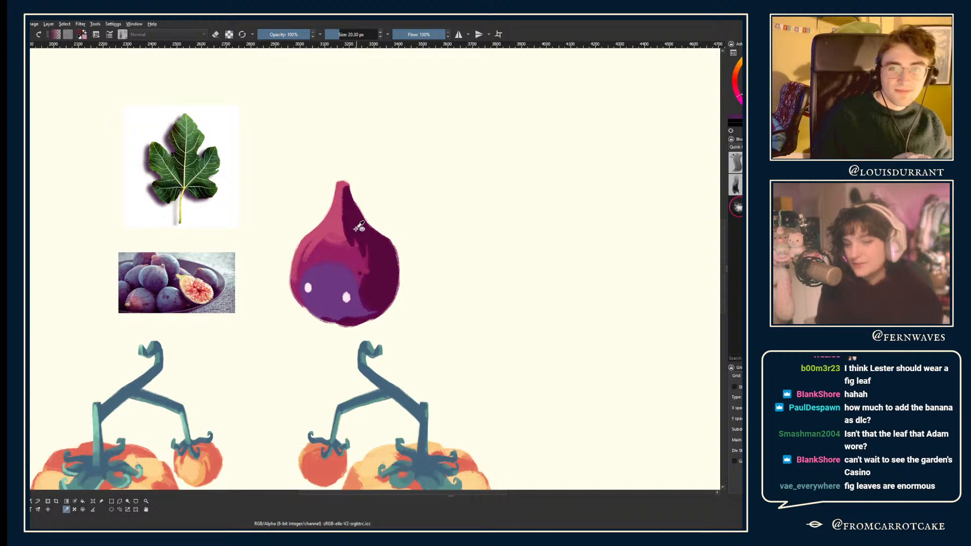
key(Delete)
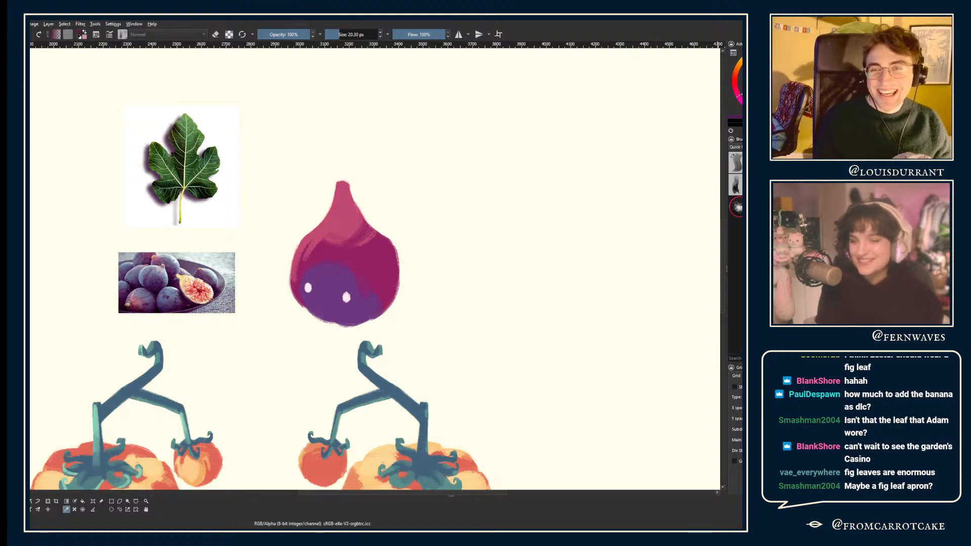
drag(336, 35, 349, 35)
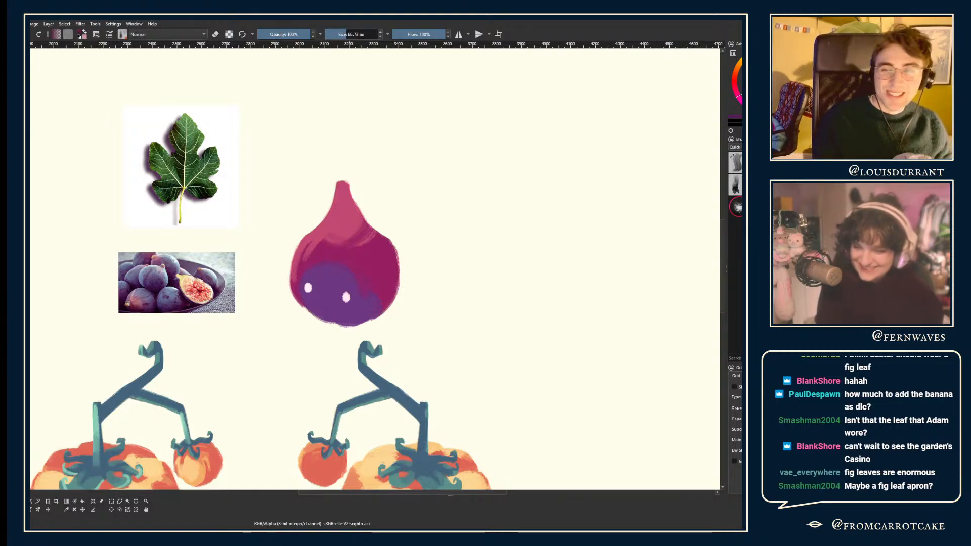
drag(357, 202, 376, 303)
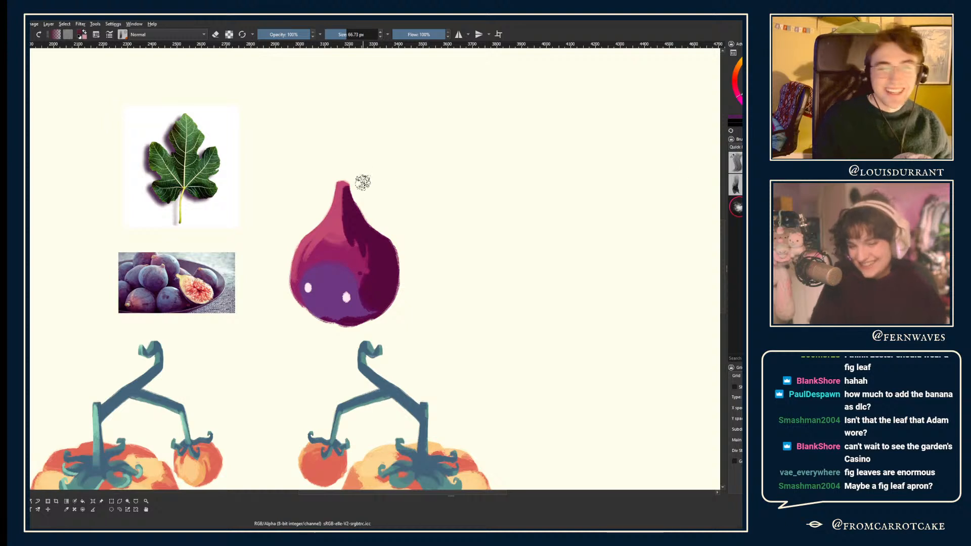
- Soften the upper part of the dark shadow along the stem and right shoulder by erasing at 127.85 and 102.86 px
key(e)
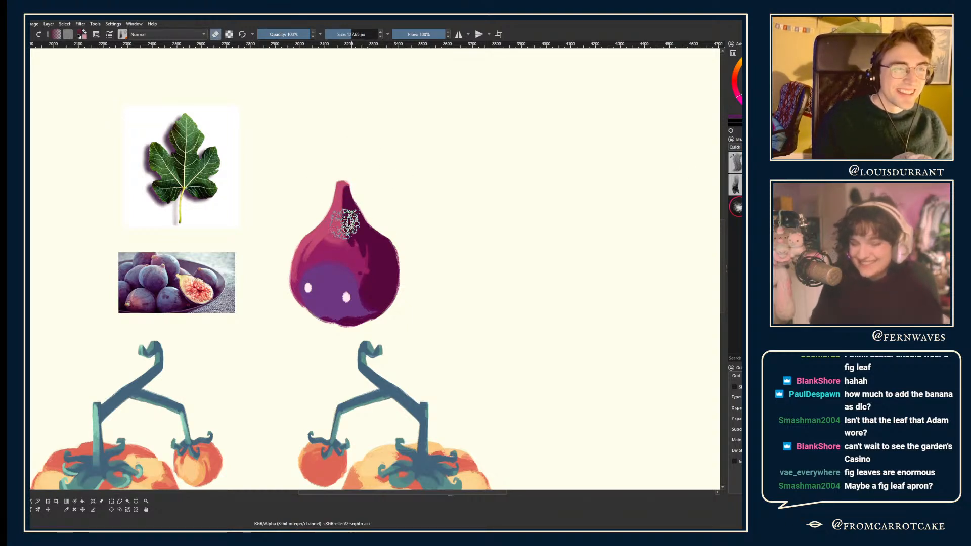
key(e)
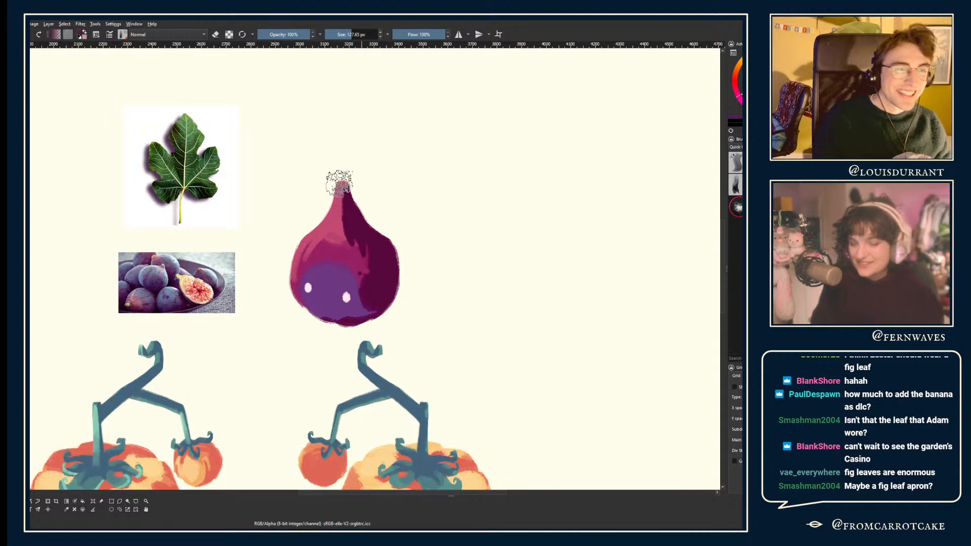
mouse_move(376, 204)
mouse_down()
mouse_move(385, 218)
mouse_move(358, 229)
mouse_up()
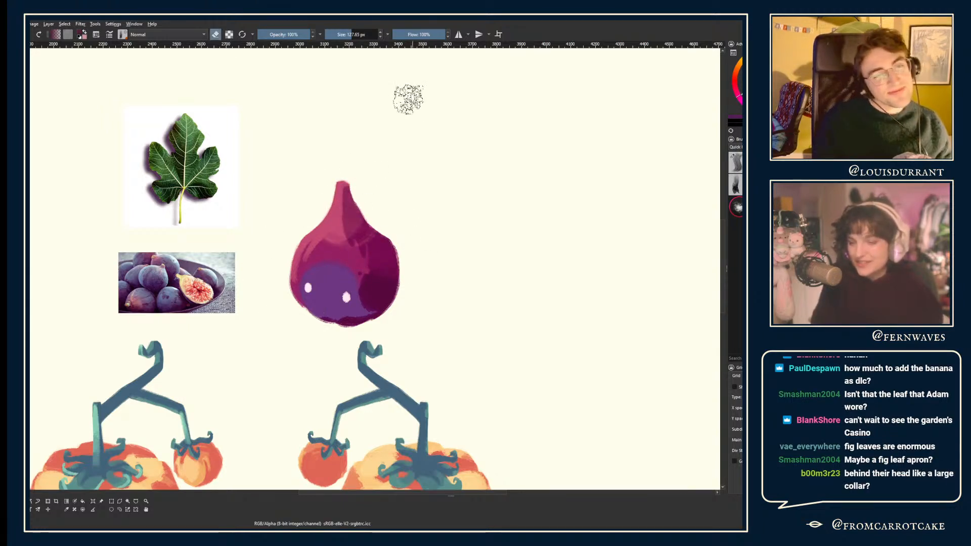
key(e)
drag(353, 35, 349, 35)
mouse_move(384, 277)
mouse_down()
mouse_move(388, 284)
mouse_move(380, 264)
mouse_move(389, 257)
mouse_up()
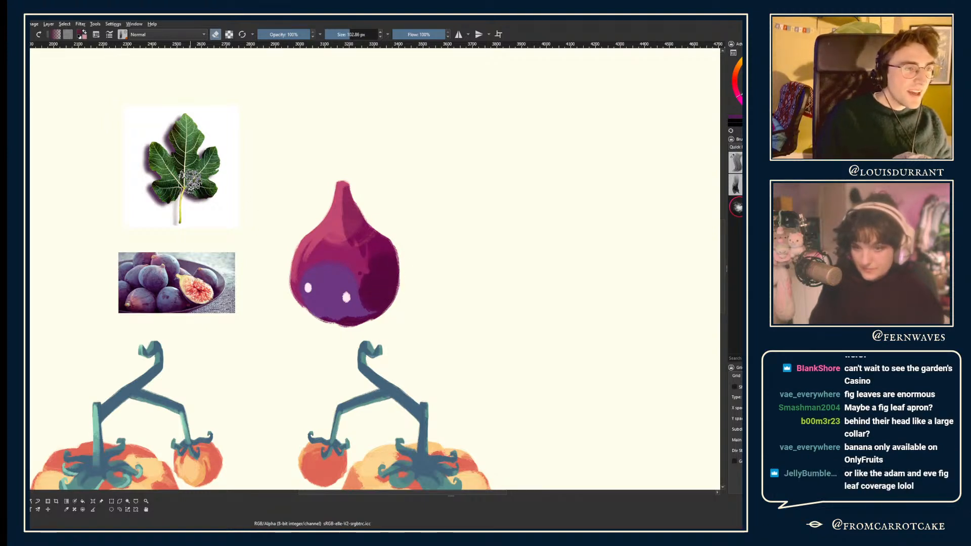
- Sample an olive-brown from the fig-leaf reference, switch to the textured brush preset and set its size to 156.13 px
key(p)
click(203, 196)
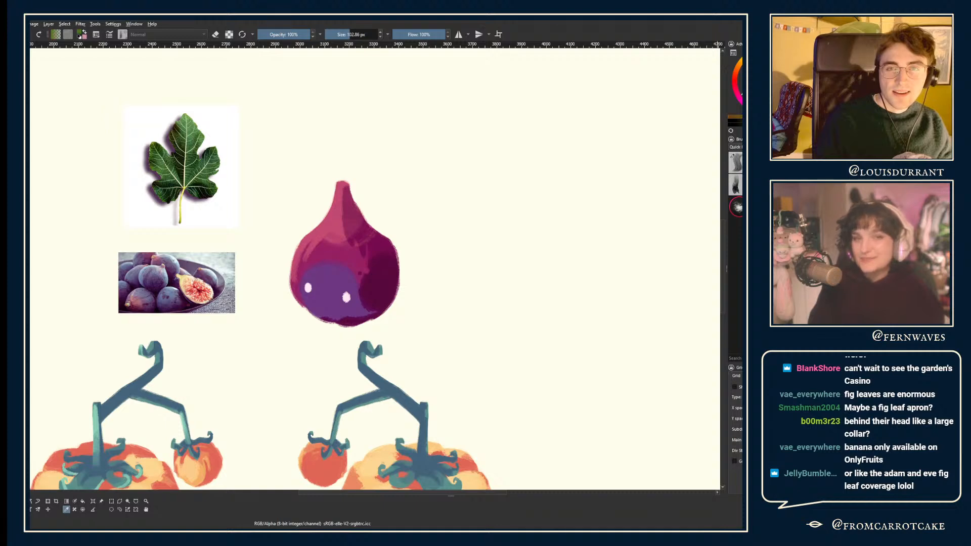
click(181, 204)
click(731, 171)
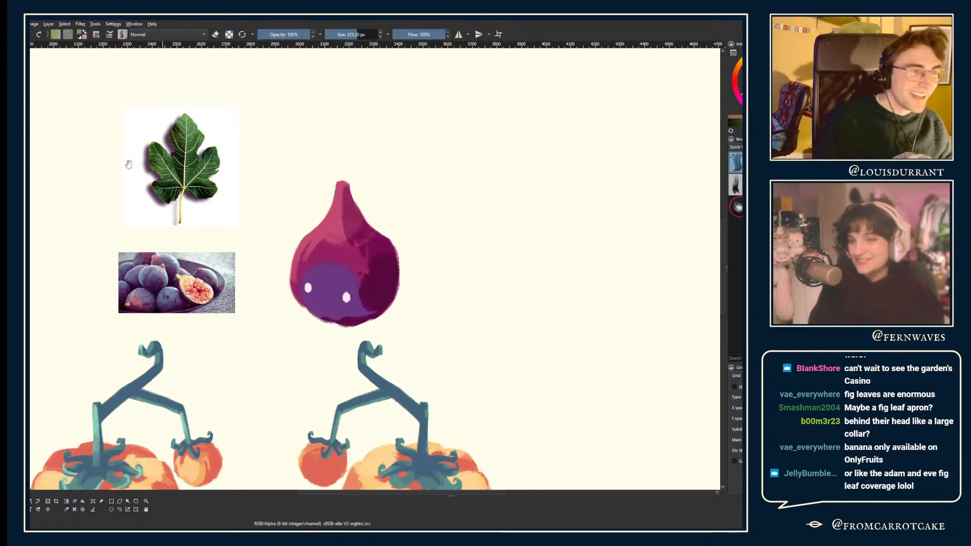
drag(126, 163, 240, 185)
key(ctrl+plus)
key(ctrl+plus)
click(352, 35)
drag(279, 143, 376, 173)
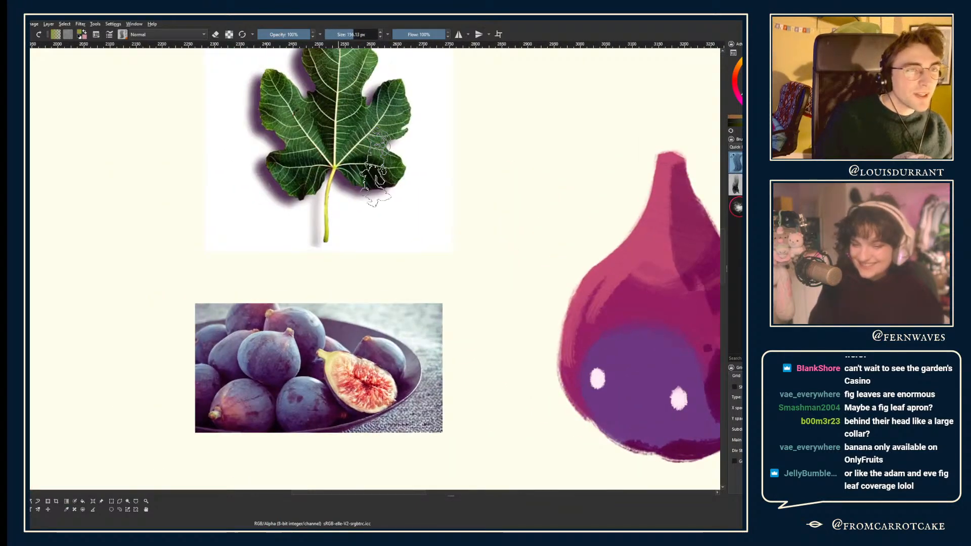
- Enable horizontal mirror painting and align the mirror axis with the centre vein of the fig-leaf reference
click(459, 34)
drag(305, 147, 298, 191)
scroll(298, 191, down, 1)
scroll(306, 152, down, 2)
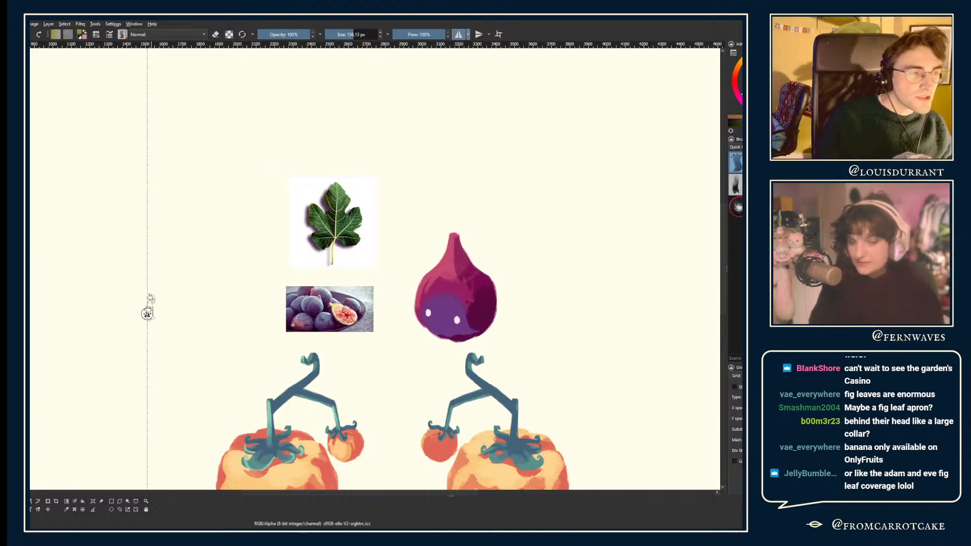
drag(147, 309, 334, 245)
- Paint a symmetrical five-lobed leaf silhouette with its stem over the leaf reference in olive-brown, reducing the brush to about 35 px
scroll(335, 245, up, 2)
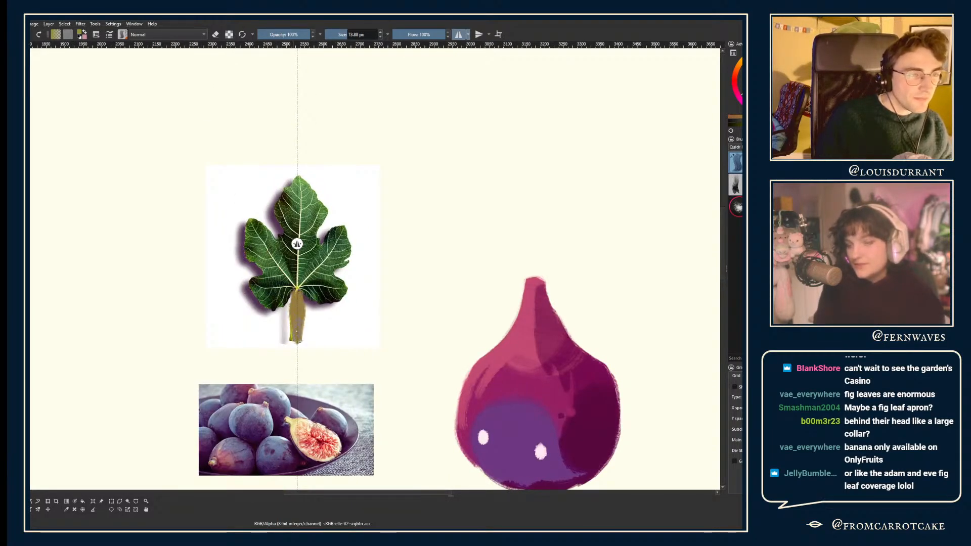
click(341, 34)
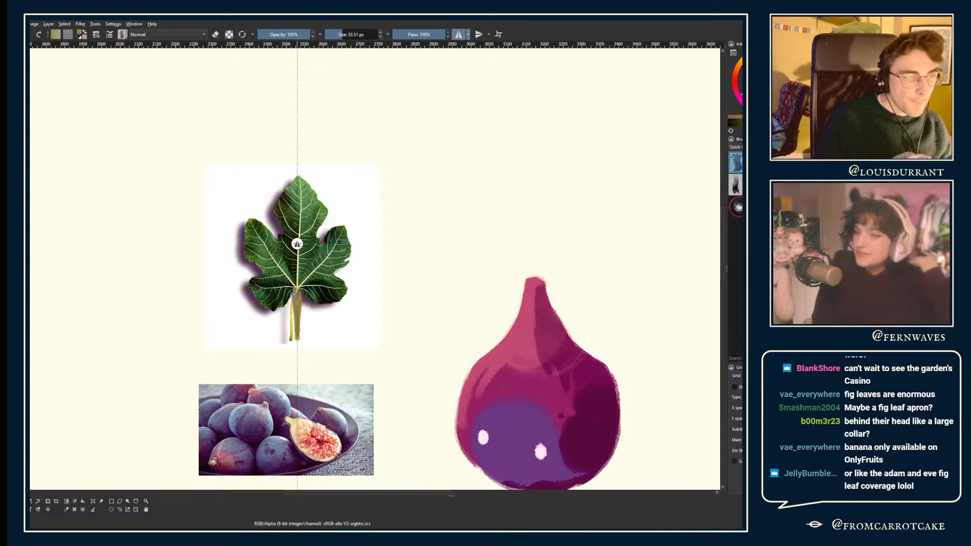
mouse_move(296, 290)
mouse_down()
mouse_move(253, 296)
mouse_move(256, 265)
mouse_move(243, 249)
mouse_move(243, 222)
mouse_move(267, 230)
mouse_move(278, 213)
mouse_move(275, 190)
mouse_move(293, 178)
mouse_move(293, 277)
mouse_move(243, 232)
mouse_move(296, 244)
mouse_move(282, 201)
mouse_move(297, 204)
mouse_move(296, 244)
mouse_move(283, 202)
mouse_move(286, 223)
mouse_move(283, 201)
mouse_move(298, 217)
mouse_move(288, 278)
mouse_move(277, 278)
mouse_move(285, 261)
mouse_move(278, 289)
mouse_move(258, 289)
mouse_move(273, 256)
mouse_up()
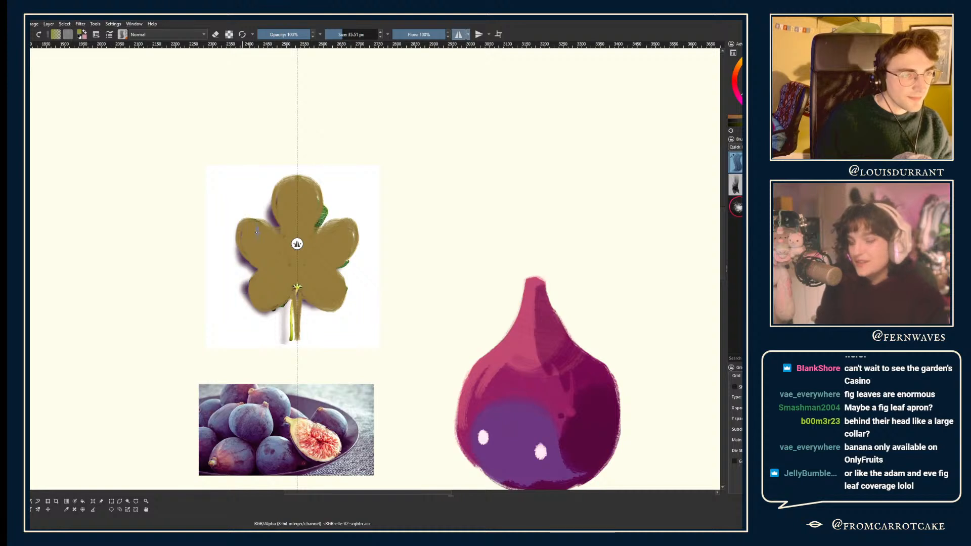
- Carve deeper notches between the leaf's lobes and taper its top lobe by erasing symmetrically at 35.31 px
mouse_move(245, 212)
mouse_down()
mouse_move(276, 232)
mouse_move(271, 217)
mouse_up()
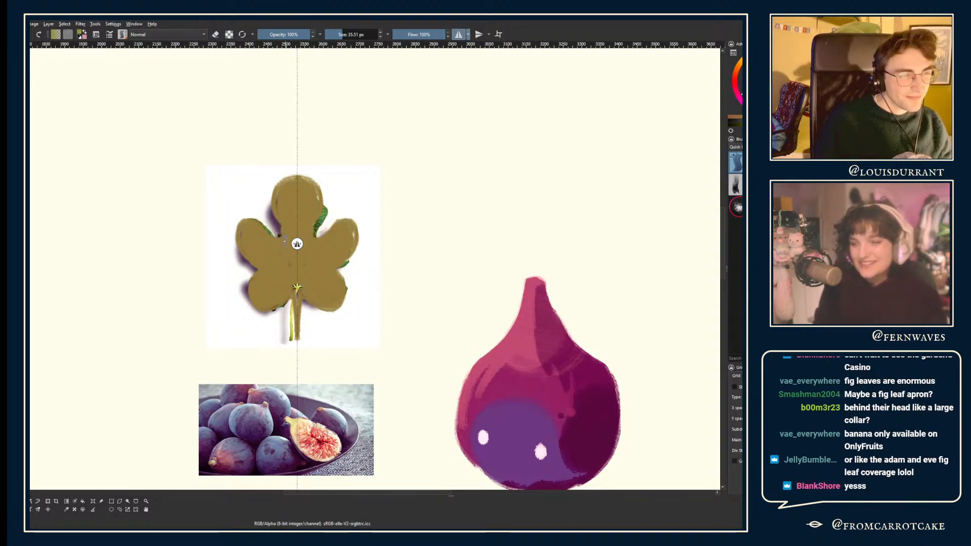
key(e)
mouse_move(278, 225)
mouse_down()
mouse_move(283, 172)
mouse_move(272, 212)
mouse_move(312, 170)
mouse_up()
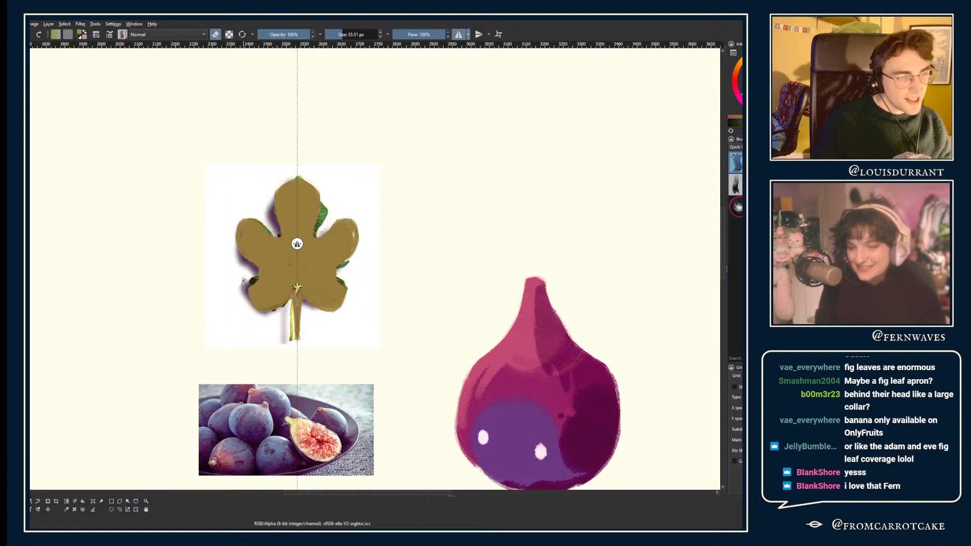
drag(244, 280, 240, 271)
scroll(236, 297, up, 6)
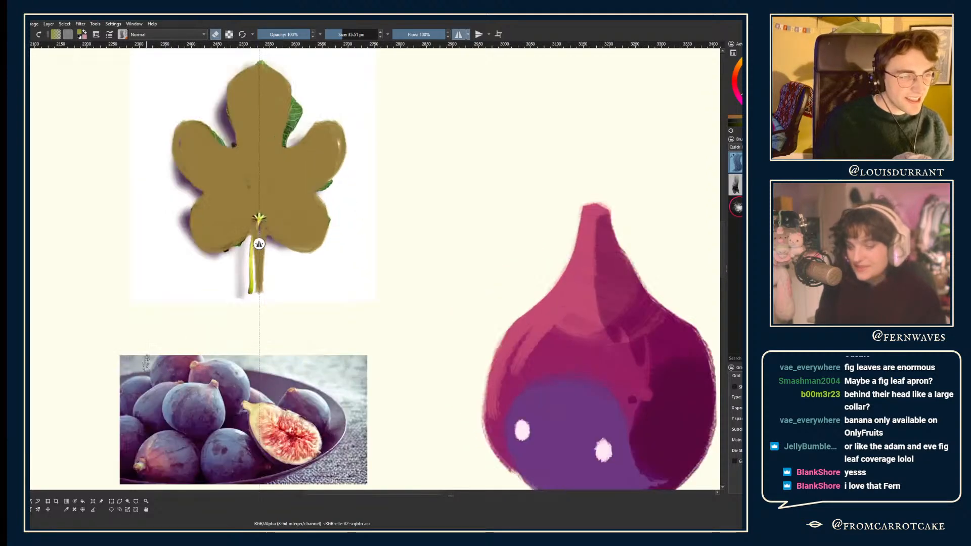
scroll(253, 228, down, 3)
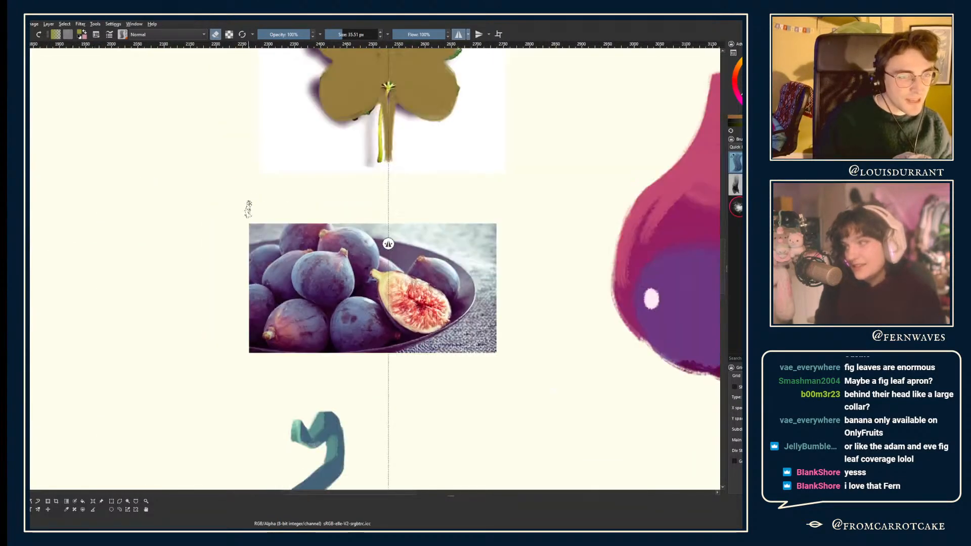
scroll(233, 222, up, 4)
- Fill the centre of the leaf above its stem with mirrored olive-brown strokes and lower the mirror axis handle along the stem
key(e)
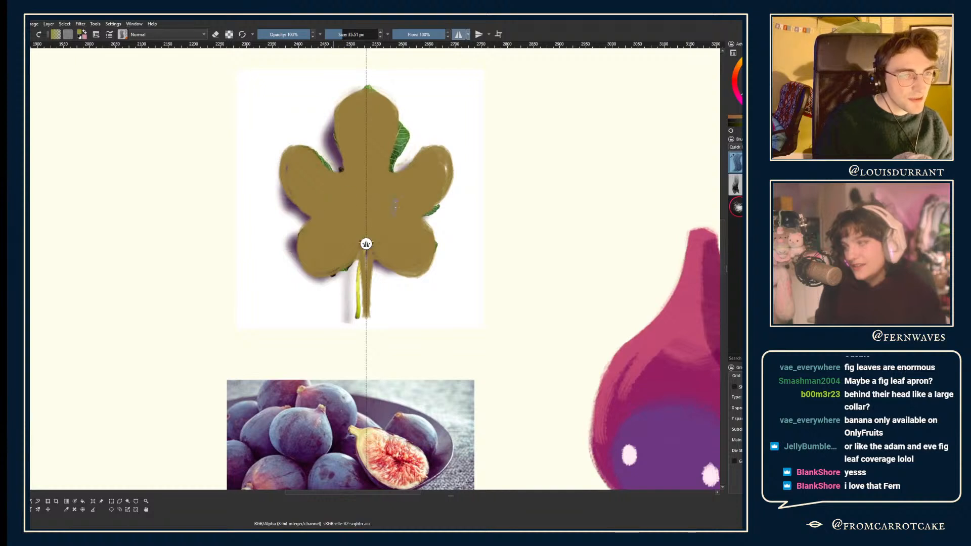
key(e)
drag(354, 237, 380, 238)
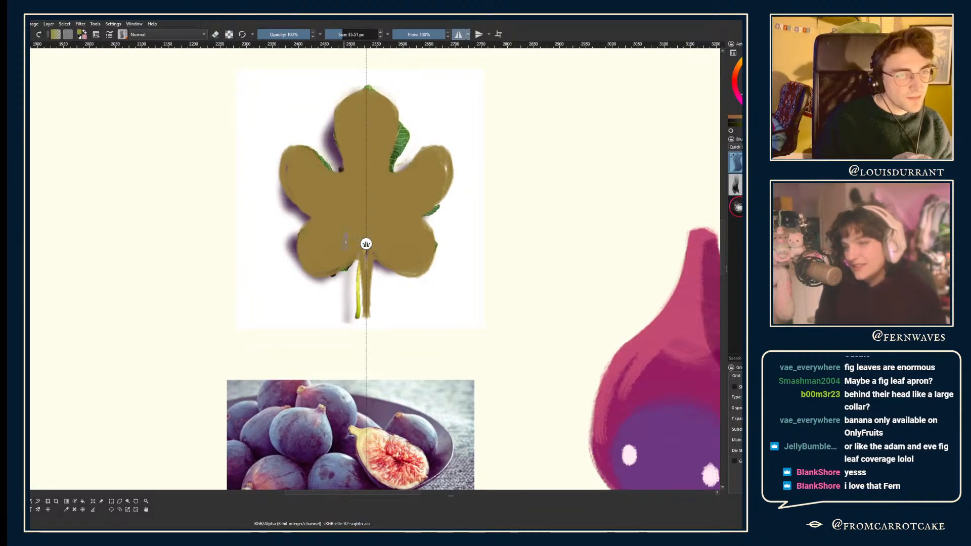
drag(366, 245, 365, 287)
drag(353, 201, 318, 235)
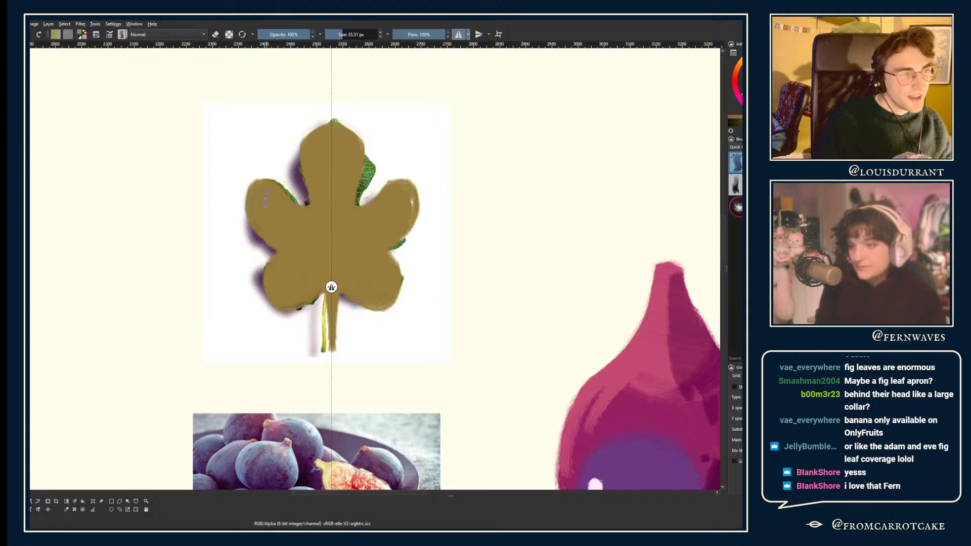
scroll(348, 242, down, 4)
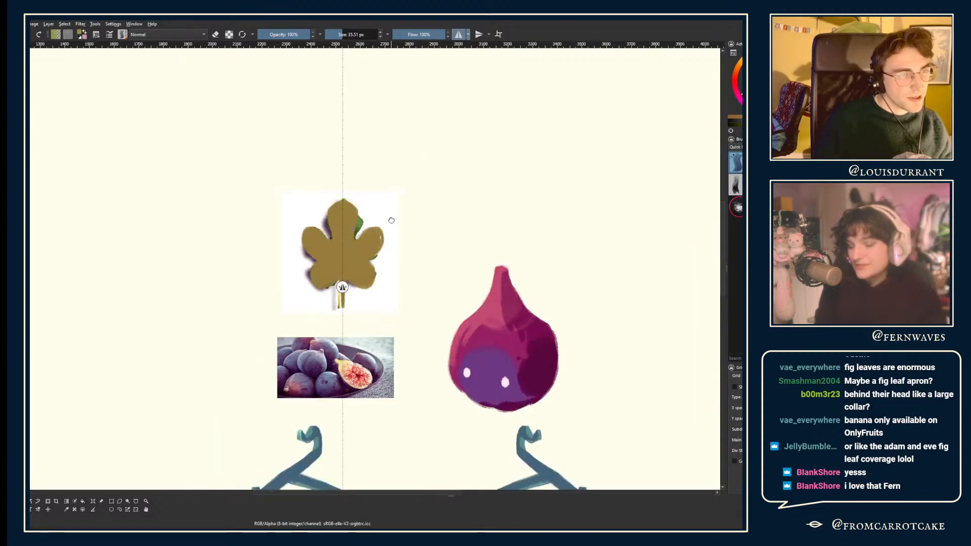
- Move the olive-brown leaf onto the fig's upper right shoulder, squashing and skewing it into a foreshortened shape
drag(391, 220, 282, 169)
key(ctrl+t)
drag(225, 200, 386, 245)
drag(312, 185, 241, 182)
mouse_move(300, 243)
mouse_down()
mouse_move(267, 248)
mouse_move(304, 235)
mouse_move(322, 253)
mouse_move(300, 234)
mouse_move(363, 243)
mouse_up()
drag(381, 198, 361, 198)
drag(356, 239, 341, 235)
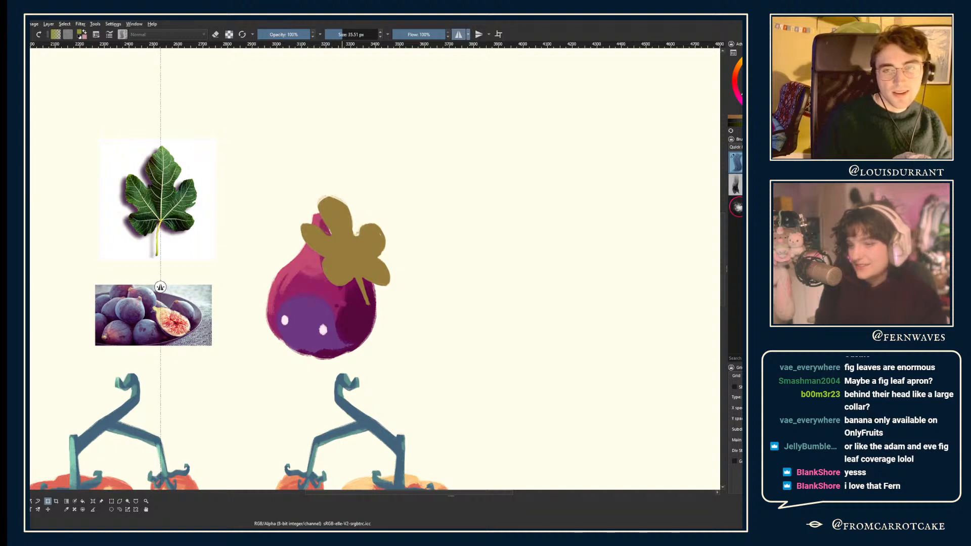
- Place a mirrored copy of the leaf behind the fig's upper left side and shift its colour to a darker brown
click(366, 268)
drag(362, 196, 404, 196)
drag(368, 242, 323, 239)
key(Return)
key(ctrl+u)
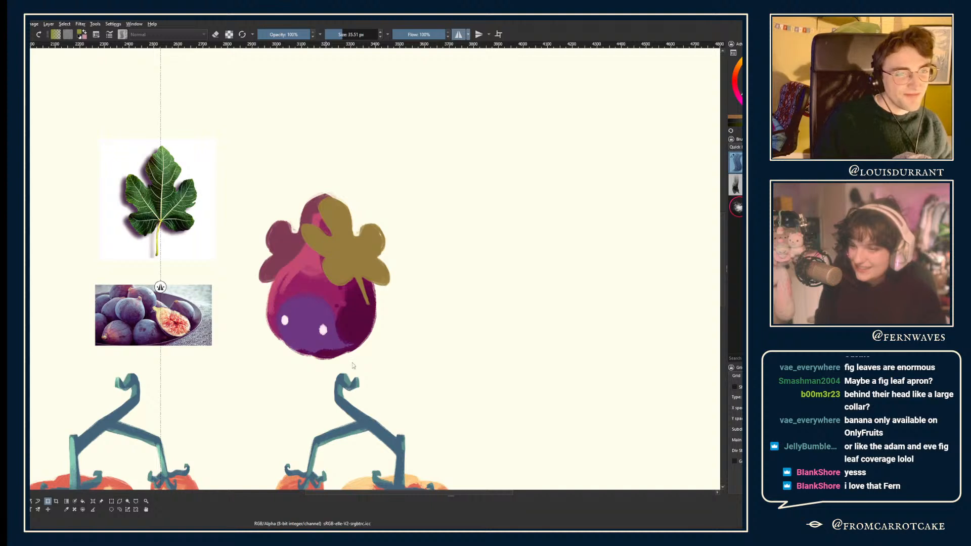
key(ctrl+z)
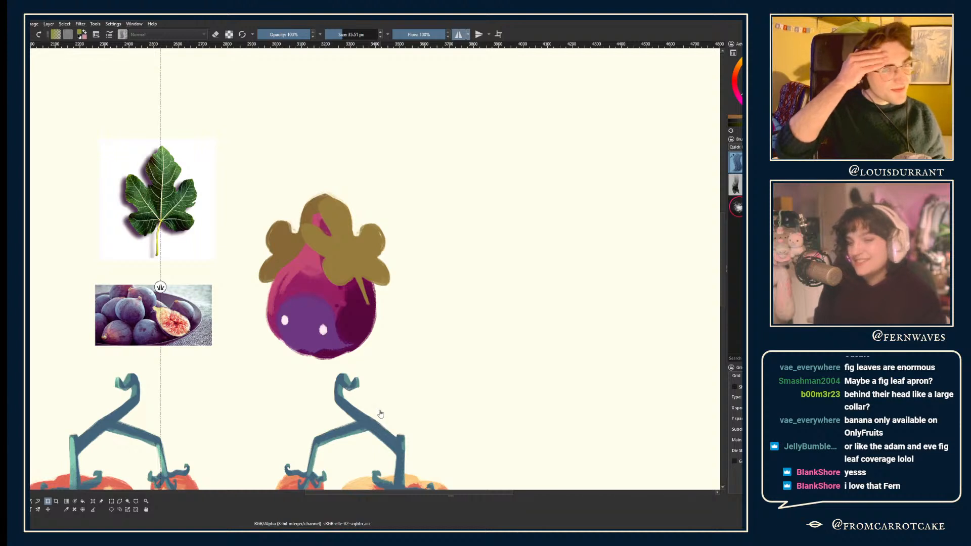
key(ctrl+z)
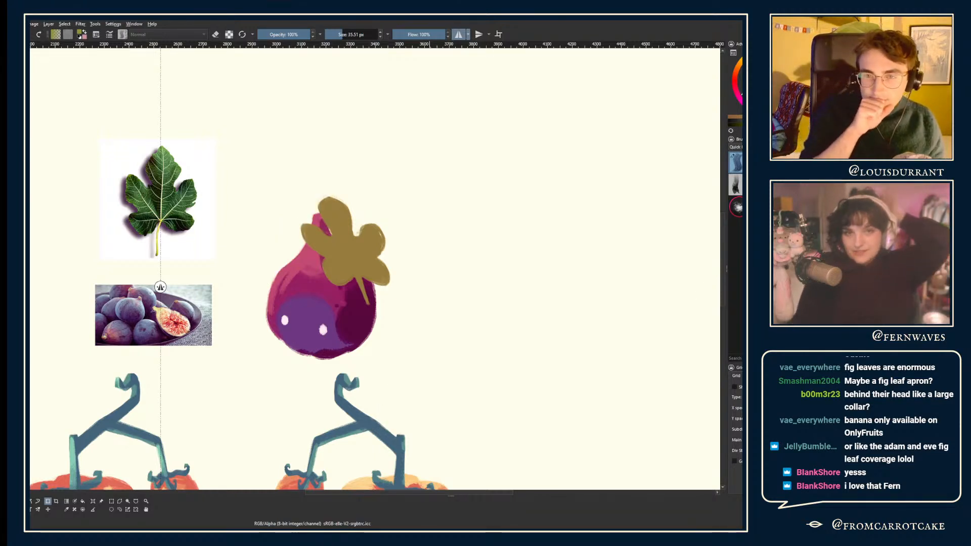
- Try a large, upright, slightly slanted leaf copy behind the fig's body
key(ctrl+t)
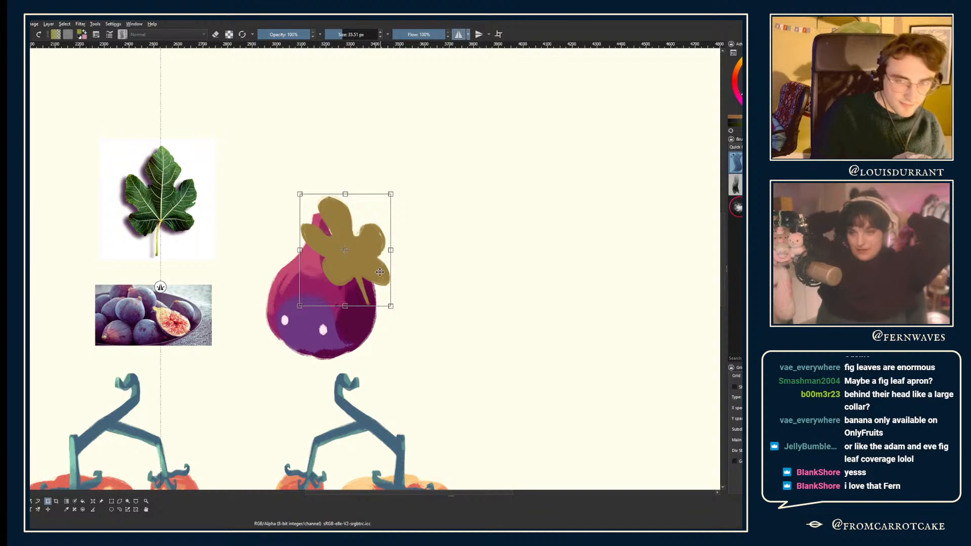
key(Escape)
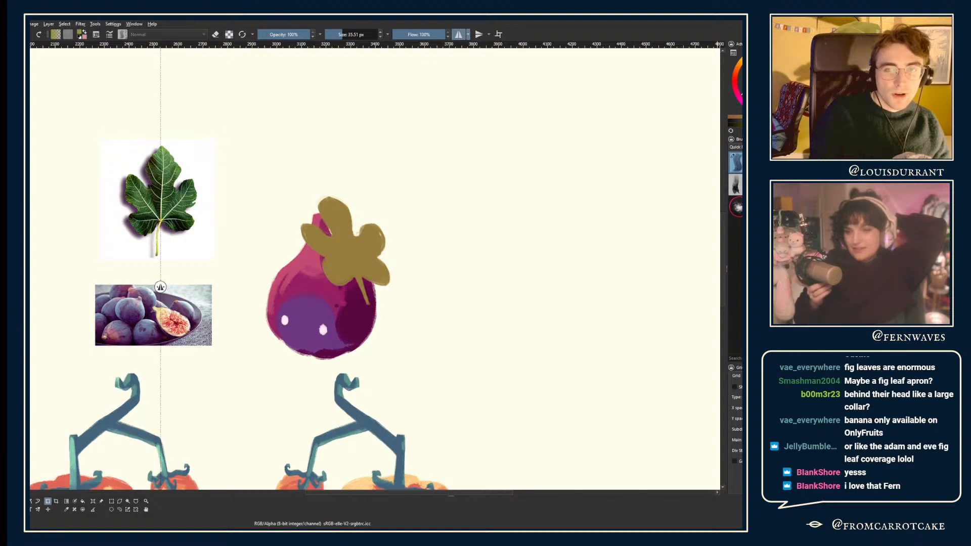
key(ctrl+Page_Down)
key(ctrl+t)
drag(359, 193, 492, 126)
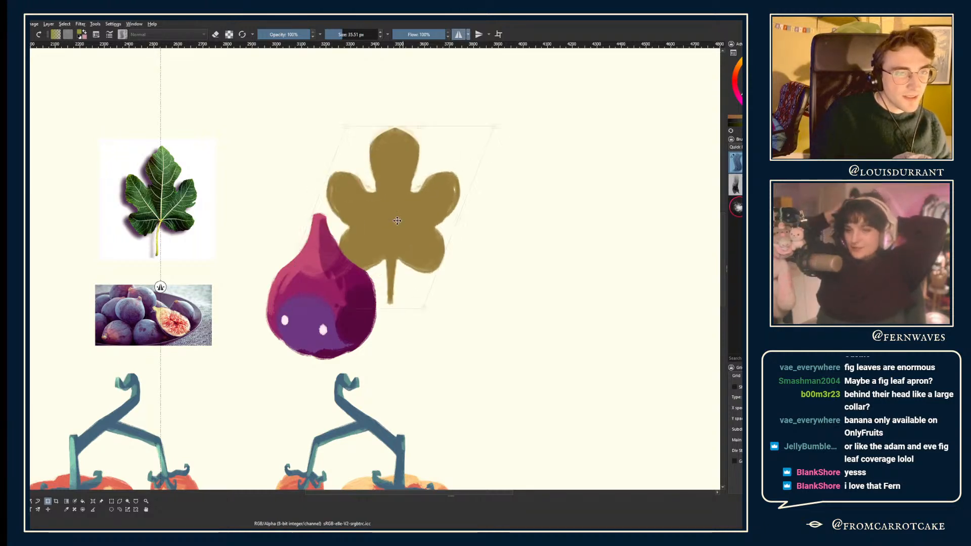
drag(397, 221, 352, 284)
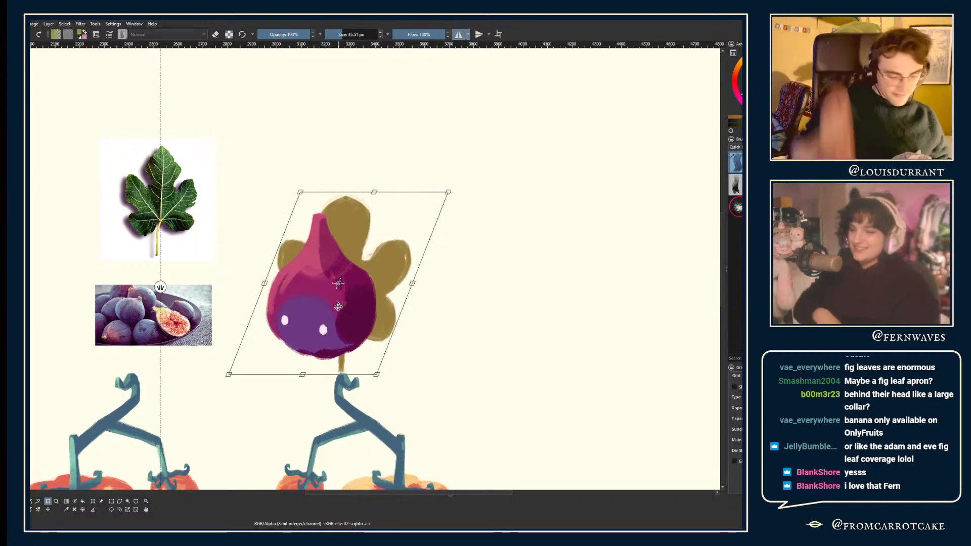
key(Return)
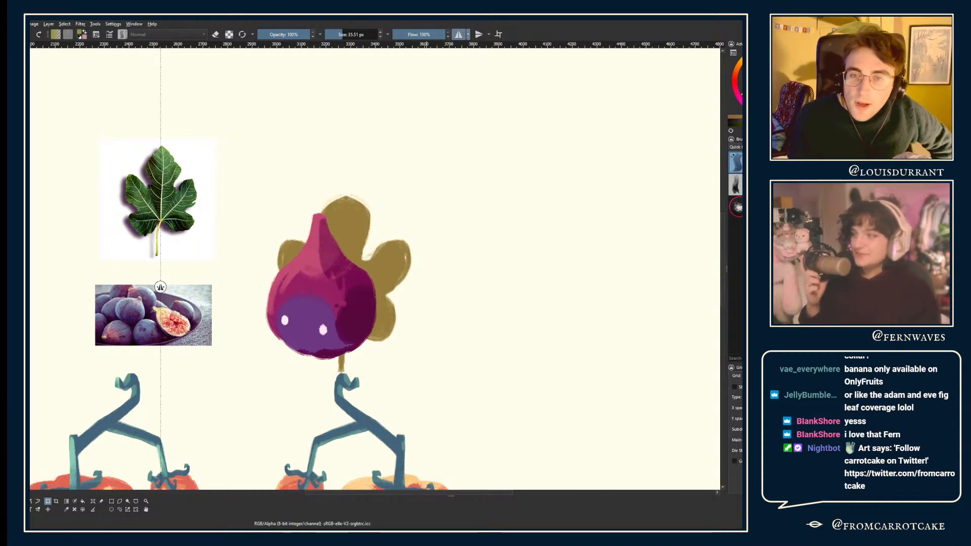
key(Delete)
key(ctrl+z)
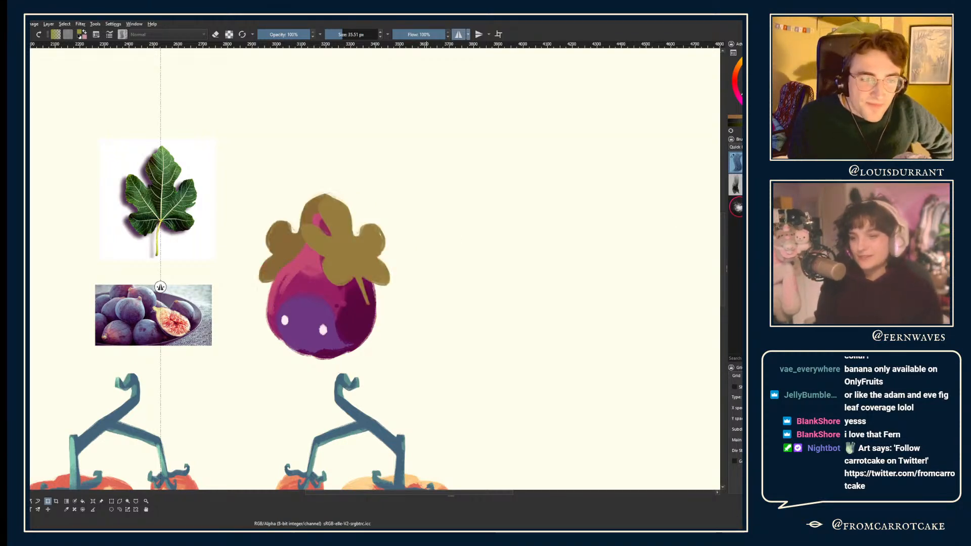
- Try combining the two smaller leaves with the large leaf behind the fig, and undo it
drag(373, 156, 402, 155)
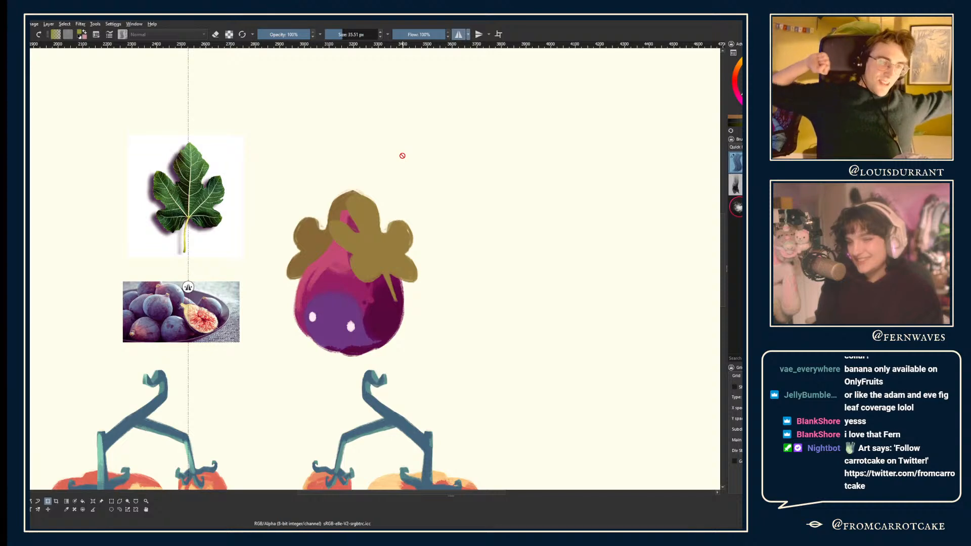
scroll(363, 249, up, 2)
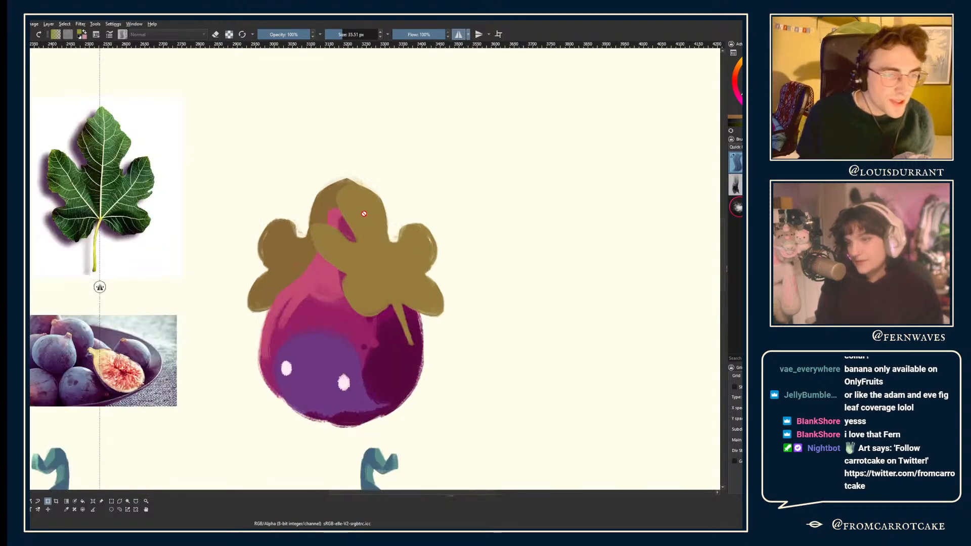
scroll(362, 250, down, 2)
scroll(363, 250, up, 2)
scroll(363, 250, down, 2)
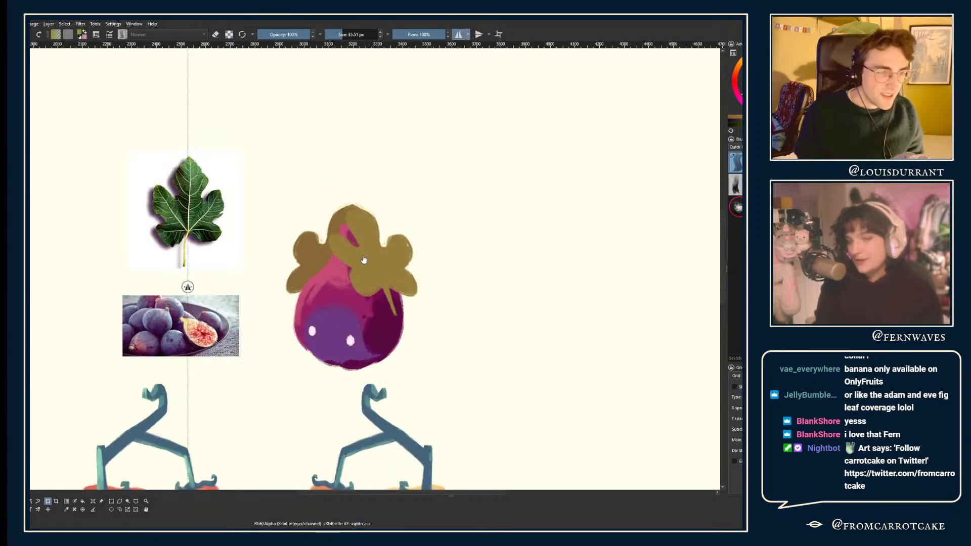
drag(369, 212, 422, 344)
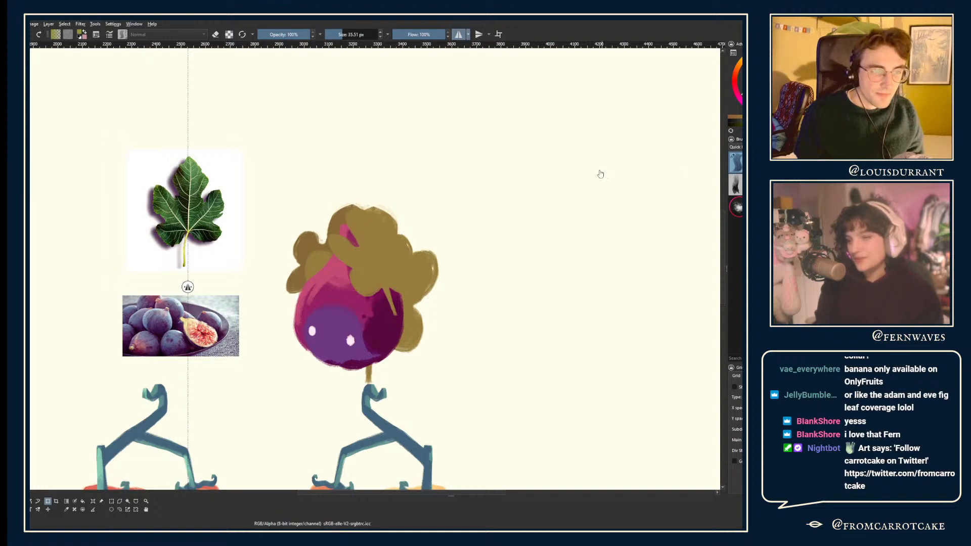
key(ctrl+z)
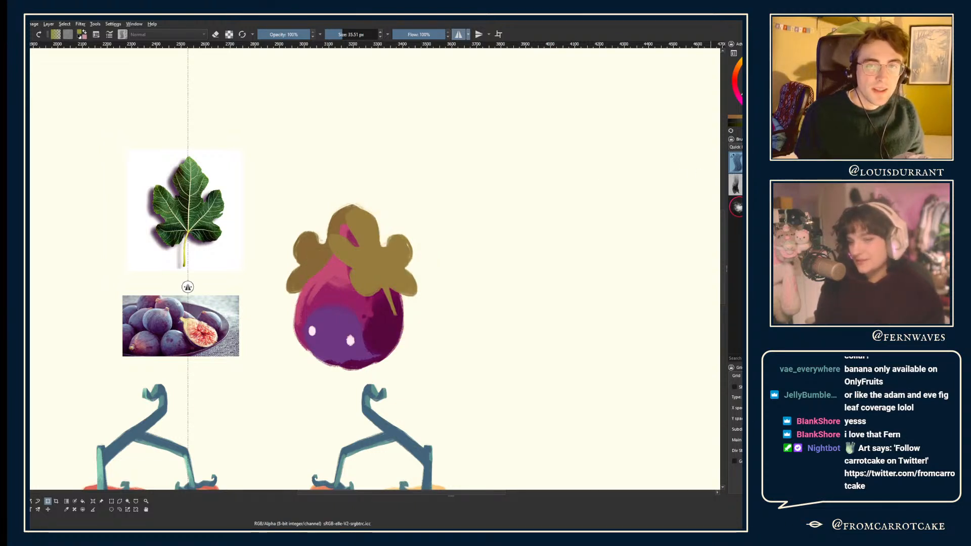
- Flip and skew the front leaf so its stem points up and its lobes hang over the fig's right shoulder
key(ctrl+t)
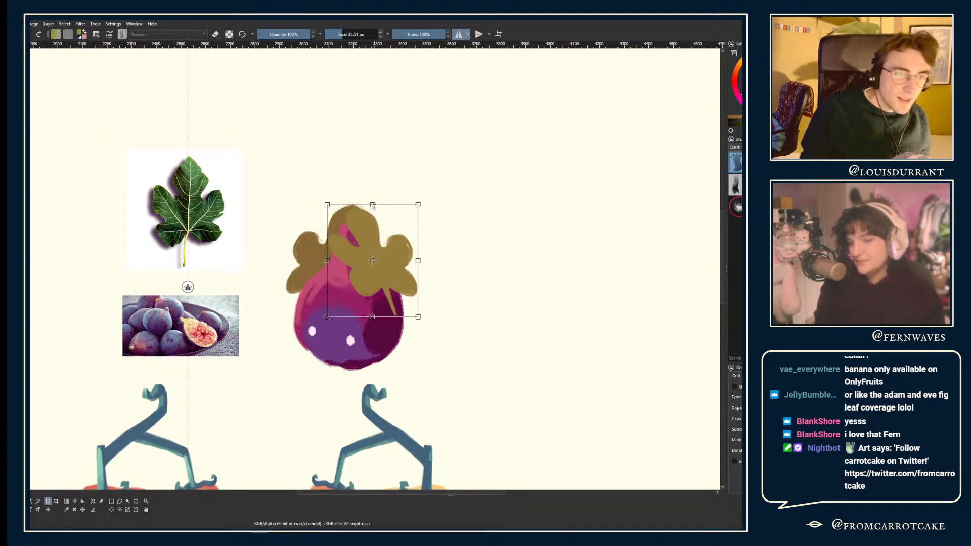
drag(383, 301, 383, 408)
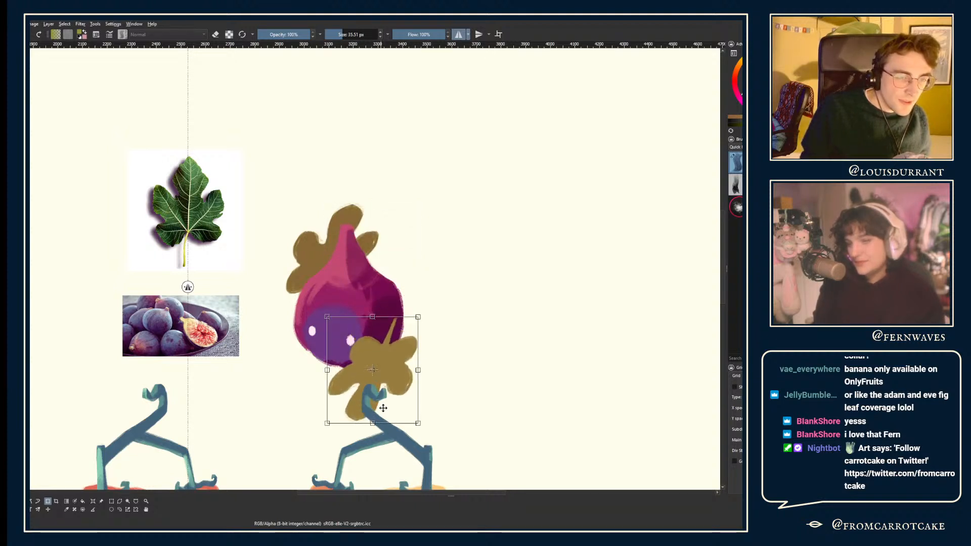
key(ctrl+z)
drag(382, 314, 403, 288)
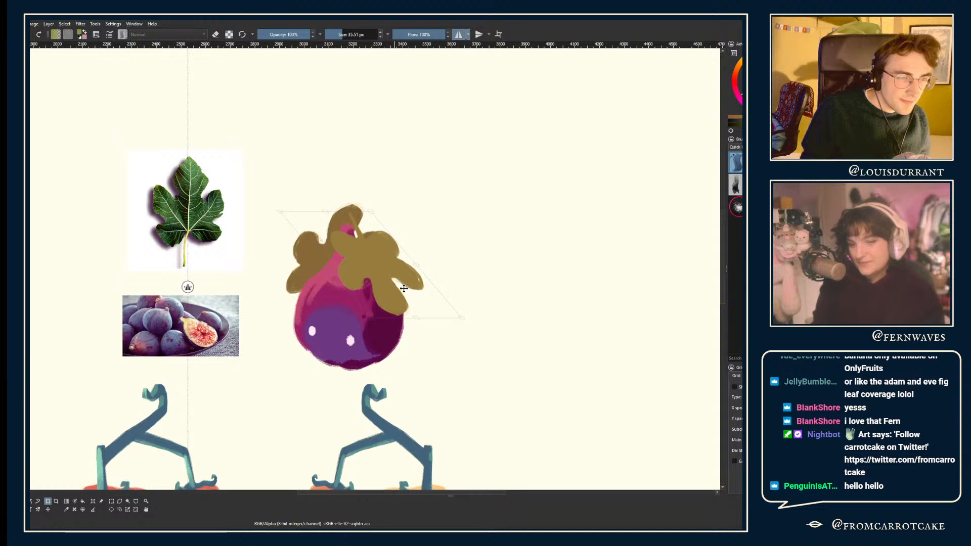
key(Return)
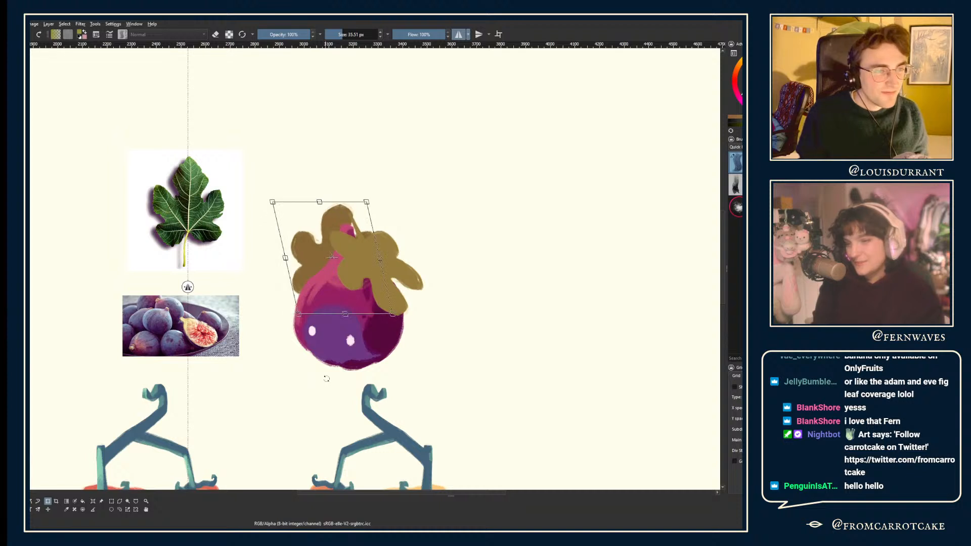
- Flip and reposition the rear brown leaf so its lobes hang on the left and its stem meets the front leaf's stem
drag(329, 202, 334, 406)
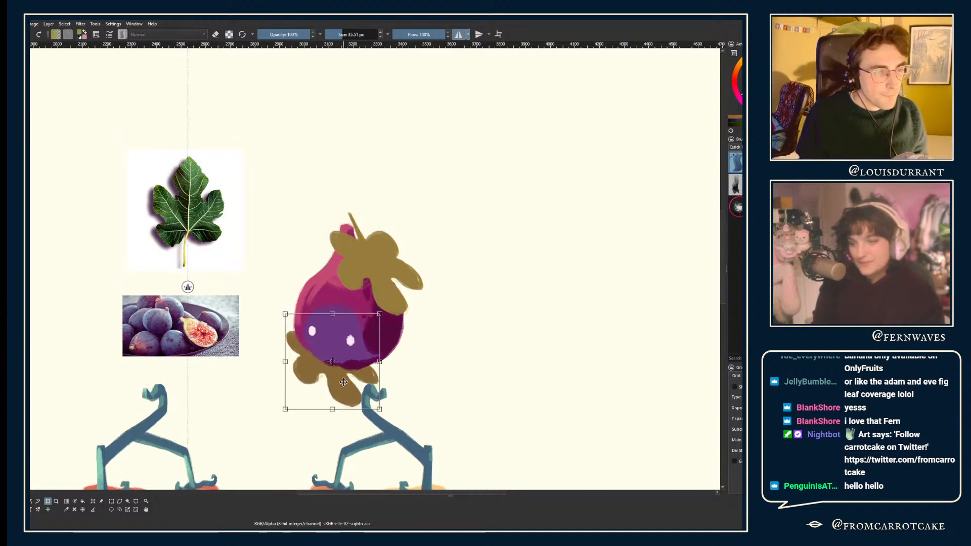
key(ctrl+z)
drag(263, 153, 366, 233)
key(Return)
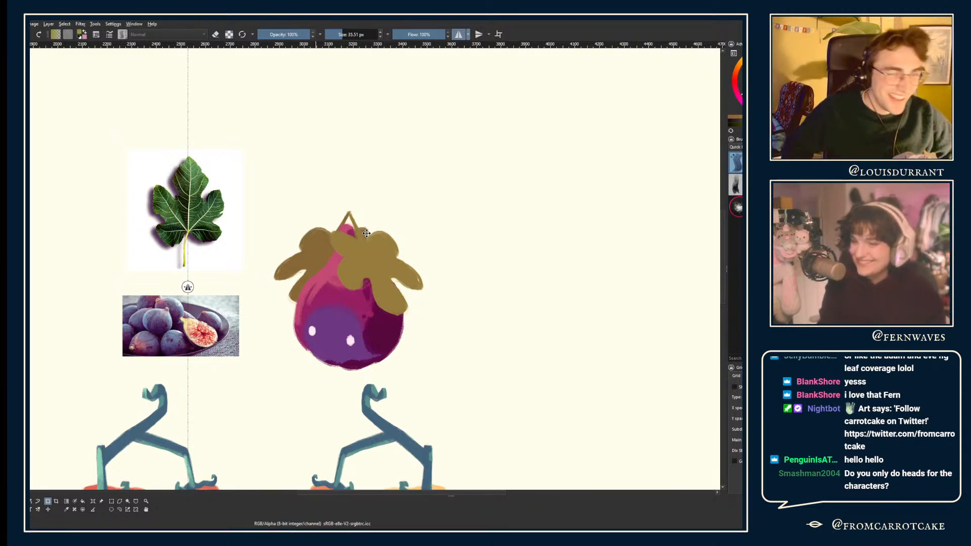
- Compare the hanging leaf arrangement with the rear leaf's earlier placement by undoing and redoing its transform
scroll(366, 233, up, 3)
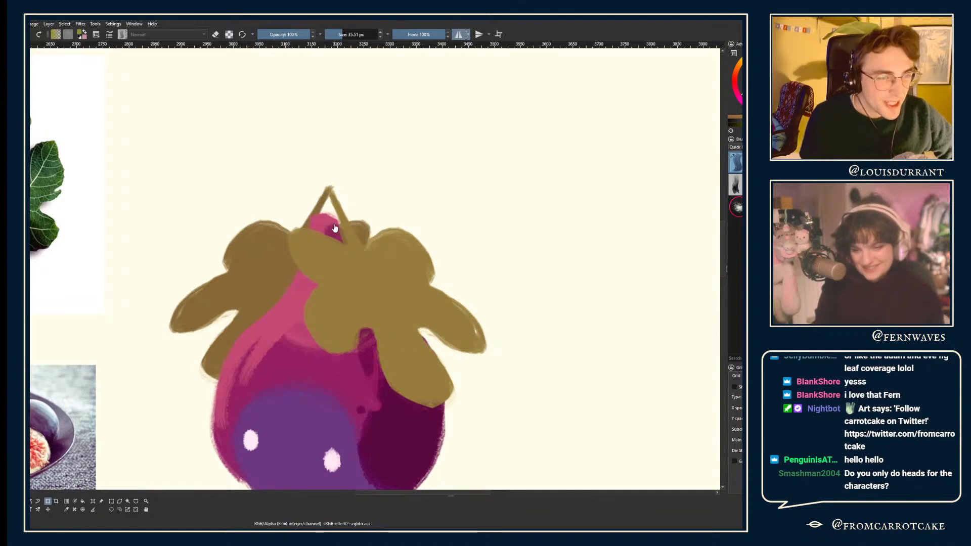
key(ctrl+z)
key(ctrl+z)
key(ctrl+z)
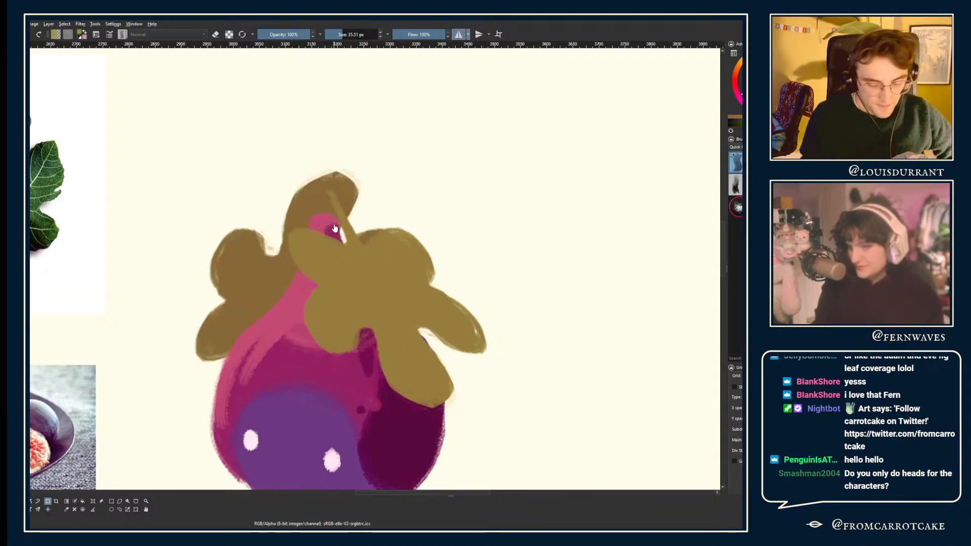
key(ctrl+z)
key(ctrl+z)
key(ctrl+z)
key(ctrl+z)
key(ctrl+z)
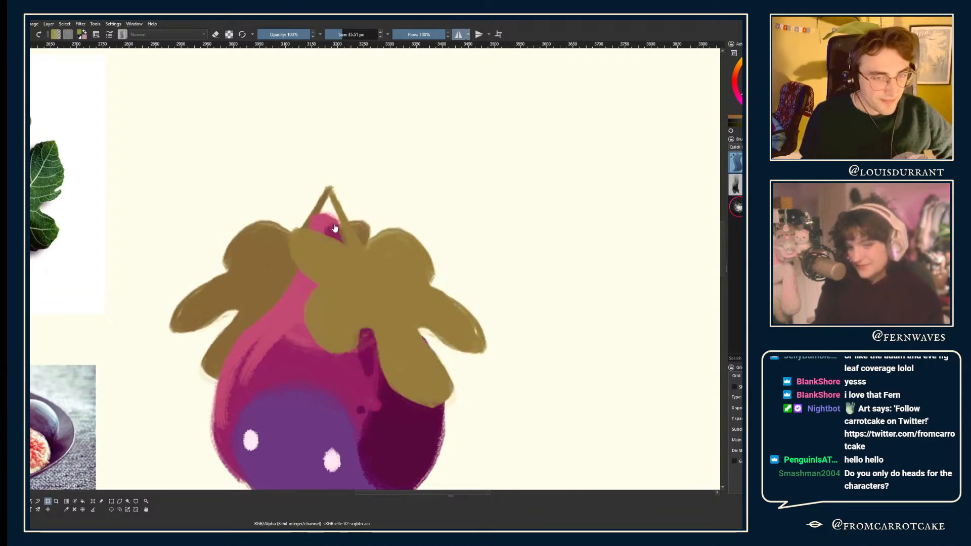
key(ctrl+z)
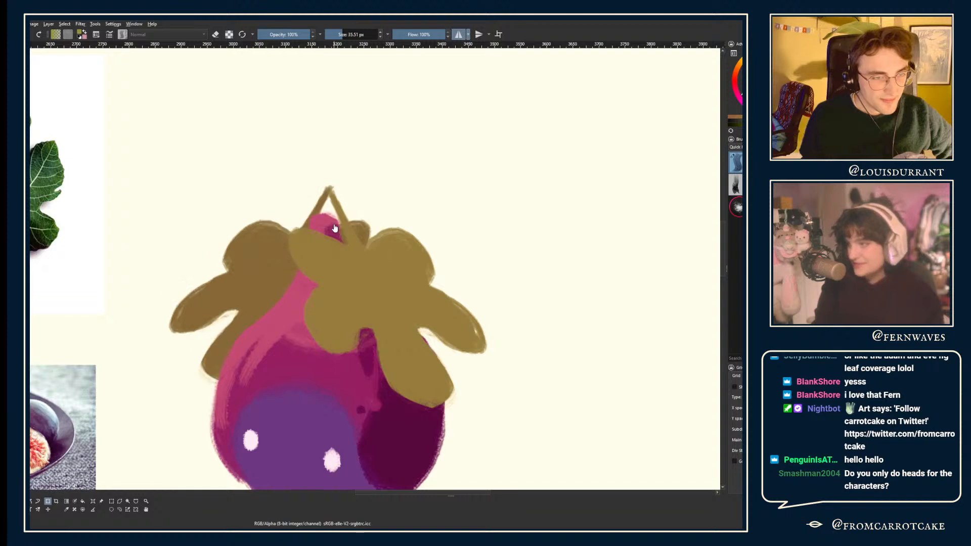
scroll(334, 228, down, 3)
scroll(227, 216, up, 1)
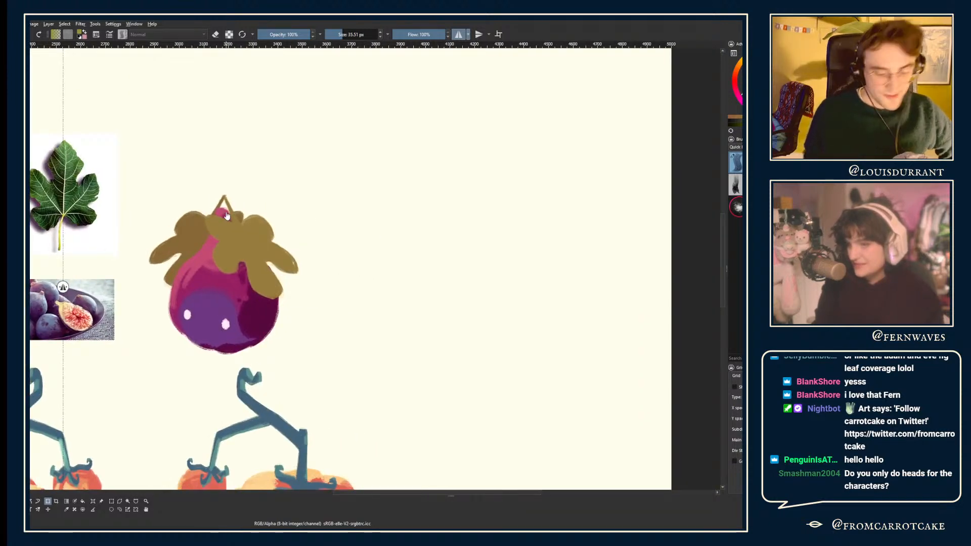
key(ctrl+z)
key(ctrl+shift+z)
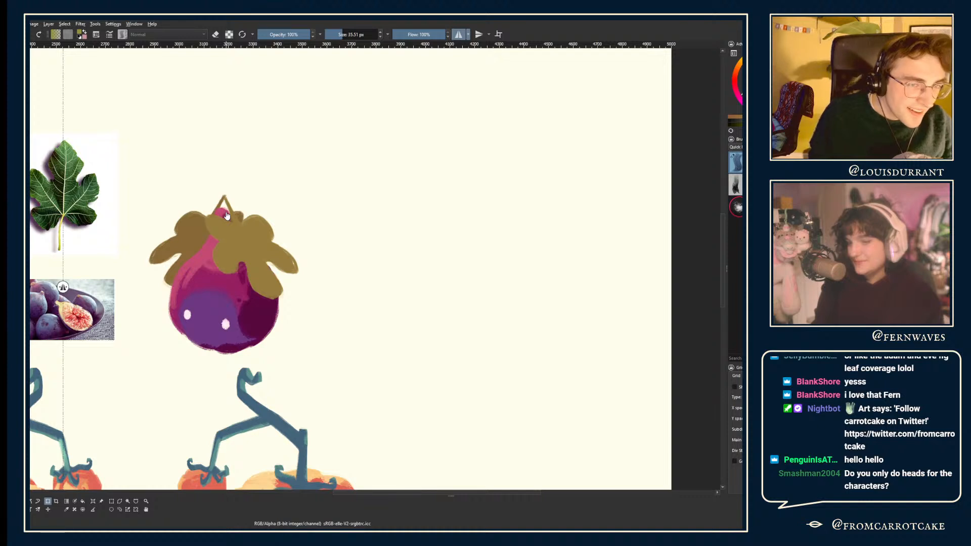
- Alternate between the upright and hanging leaf arrangements through the undo history, ending on the hanging version
key(ctrl+z)
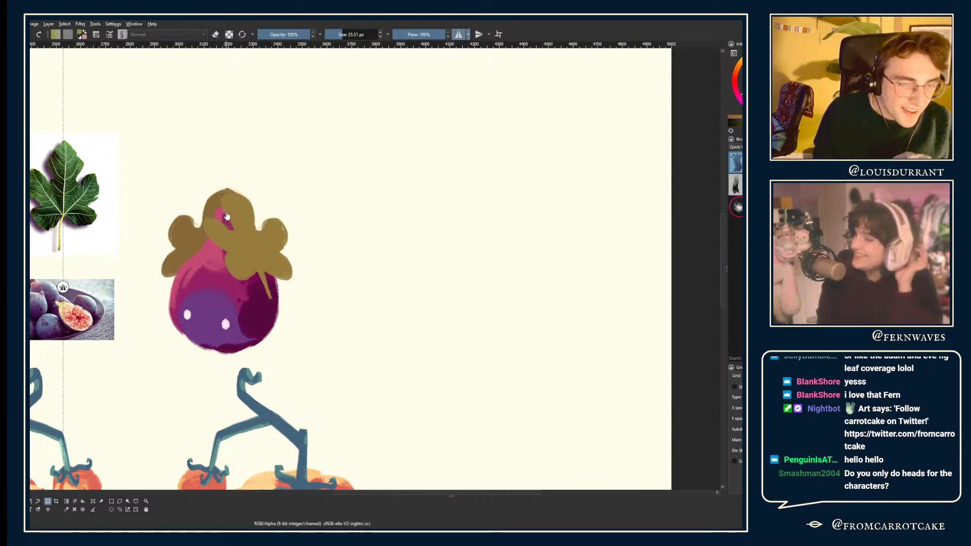
key(ctrl+z)
key(ctrl+z)
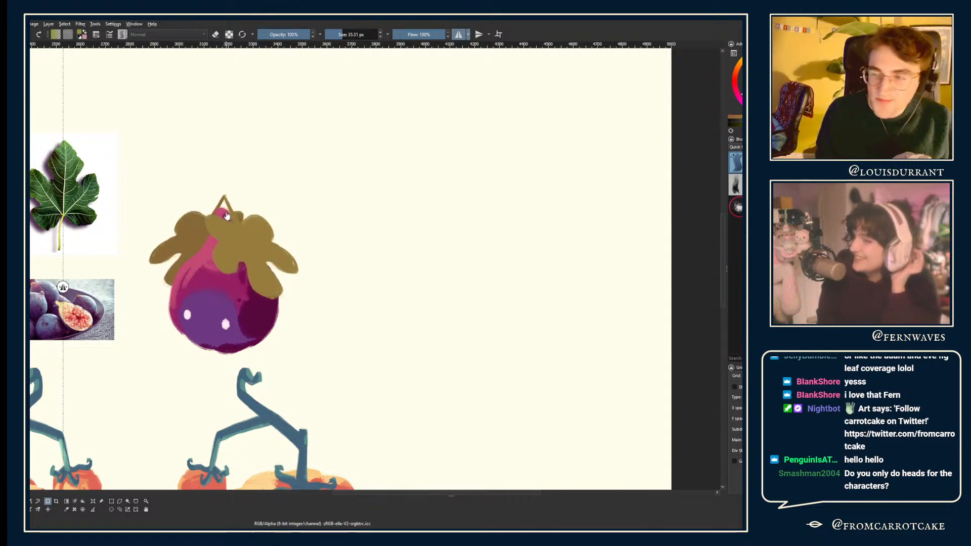
key(ctrl+z)
key(ctrl+z)
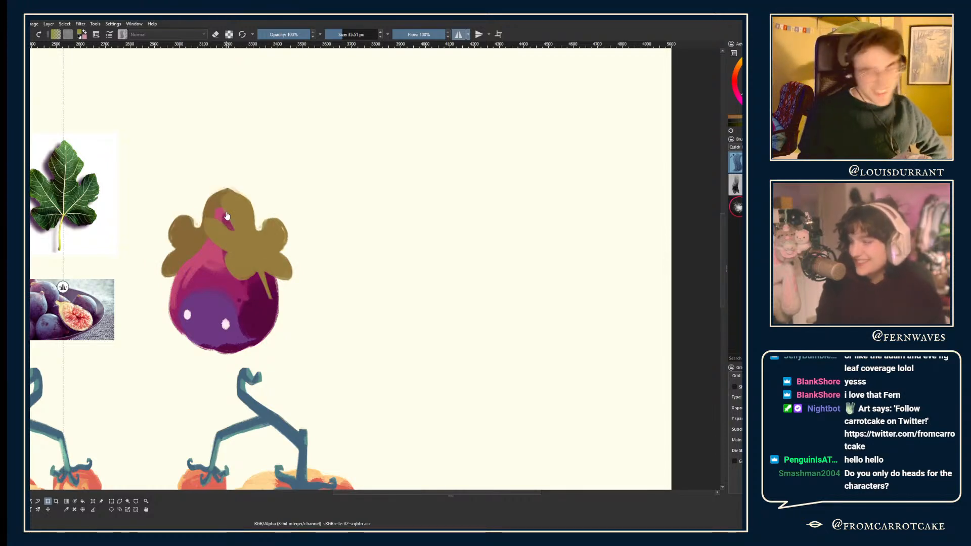
drag(263, 218, 307, 212)
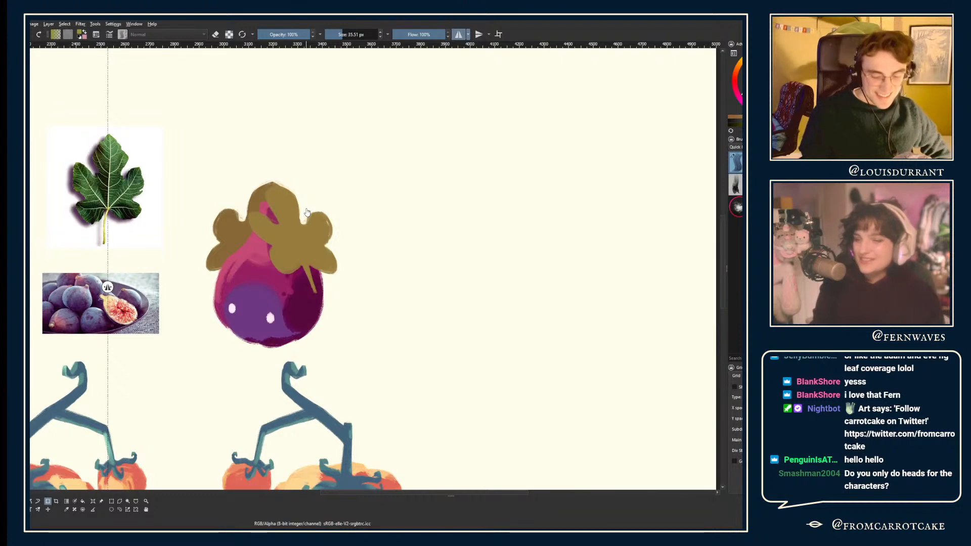
key(ctrl+z)
key(ctrl+z)
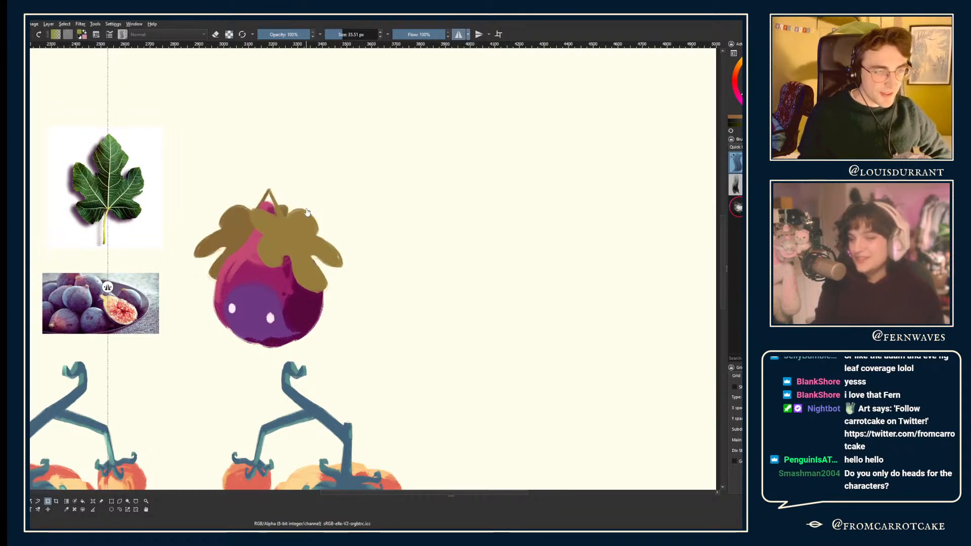
key(ctrl+shift+z)
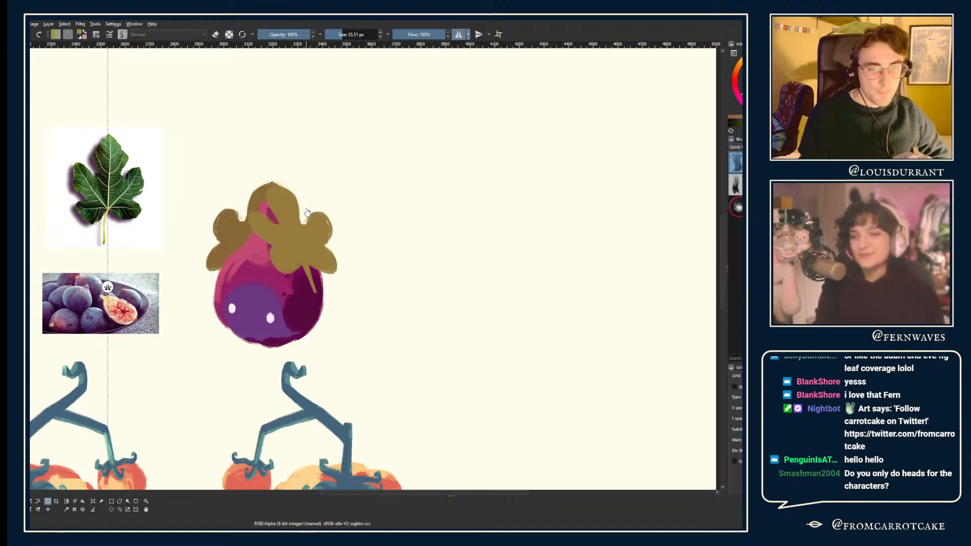
key(ctrl+z)
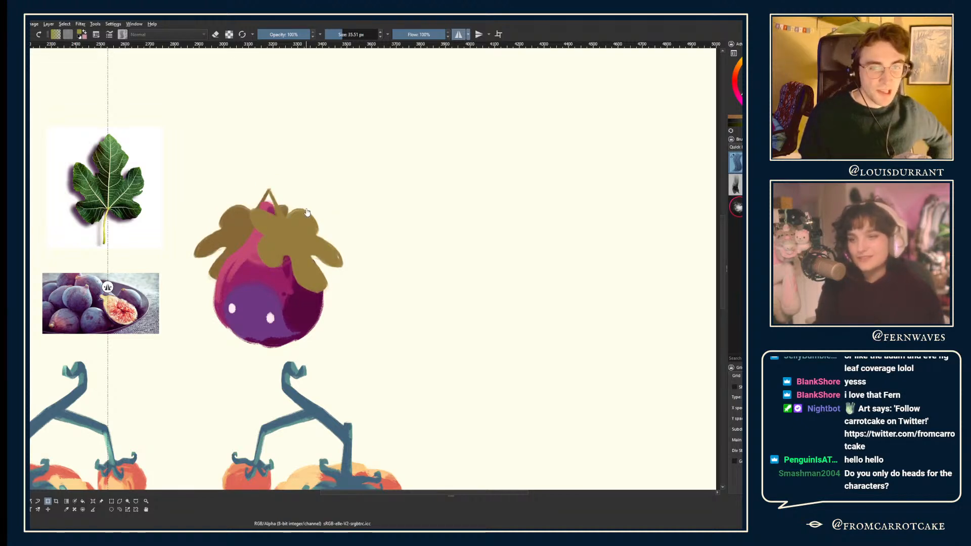
scroll(291, 260, up, 3)
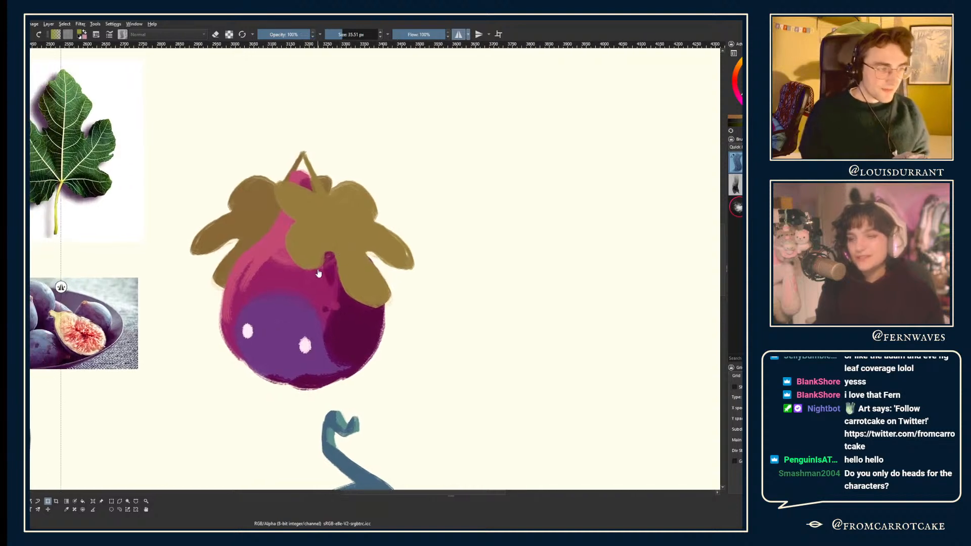
drag(322, 273, 297, 308)
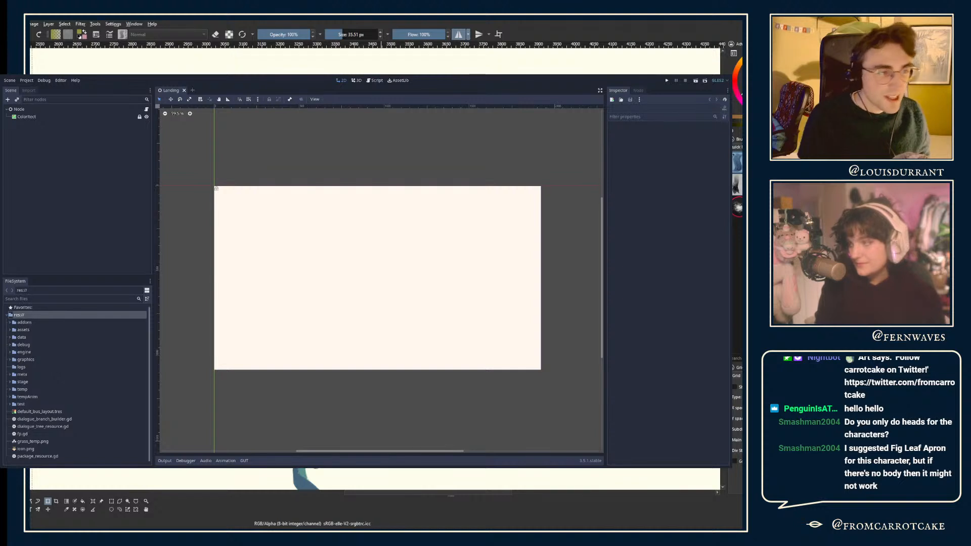
- Switch to Godot, filter the project files for "ottop", open OttoPuppet.tscn and examine the tomato character from head to feet
click(71, 299)
text(ottop)
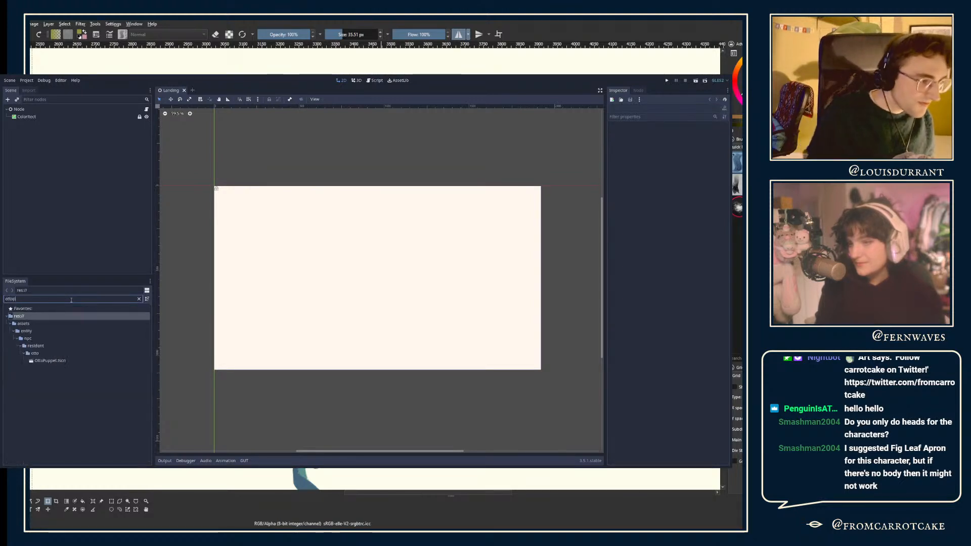
click(46, 361)
drag(217, 220, 249, 324)
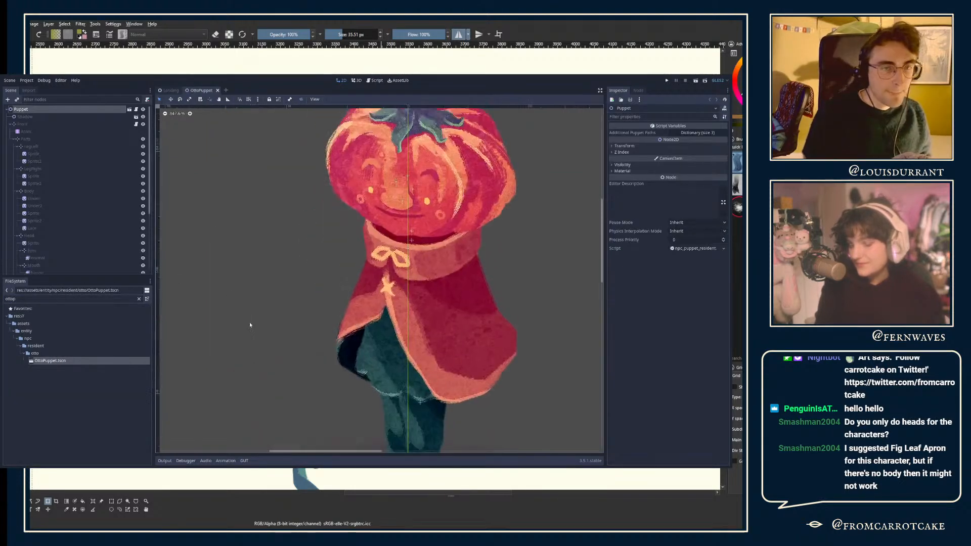
drag(318, 246, 219, 279)
scroll(219, 279, down, 1)
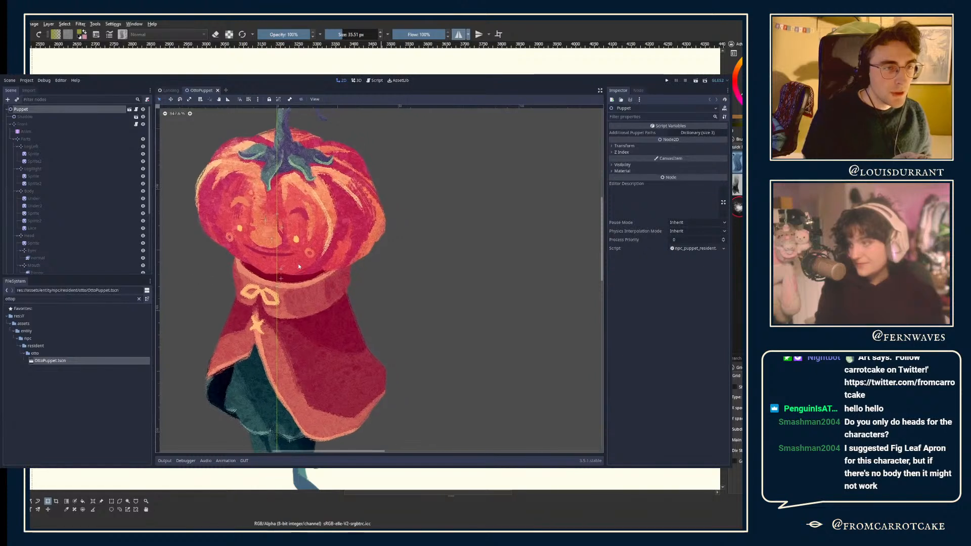
drag(288, 273, 256, 195)
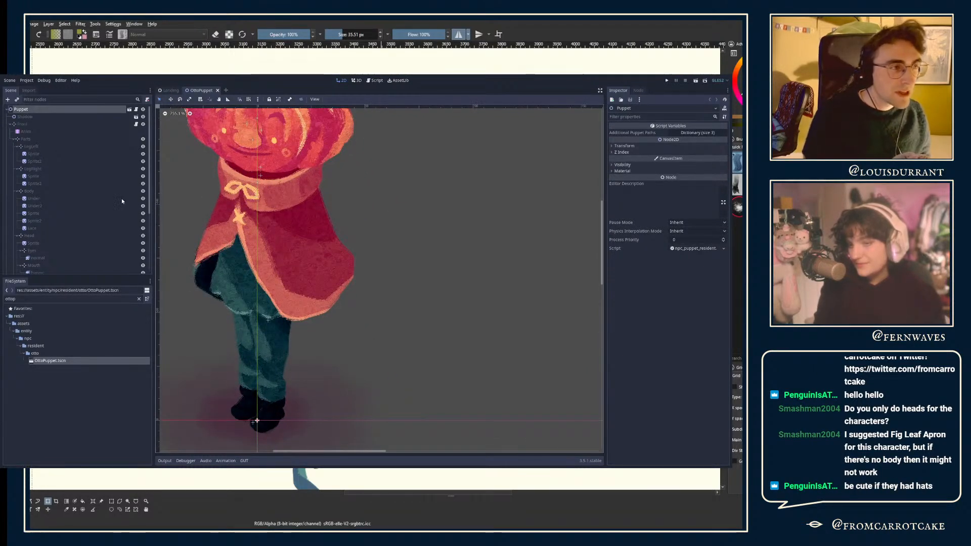
- Find the main cloak sprite among the puppet's leg and body sprites and try a blue Modulate colour on it
click(64, 178)
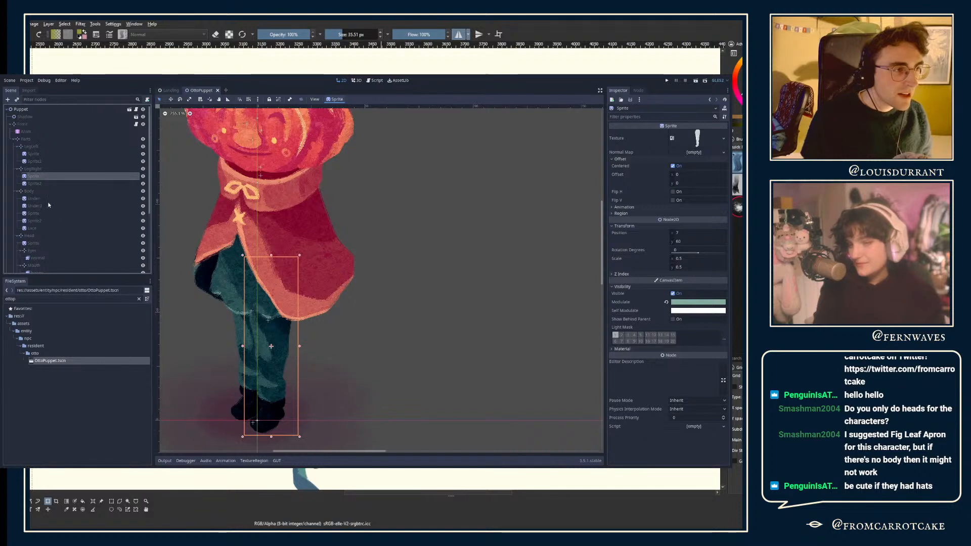
click(72, 199)
drag(205, 196, 230, 206)
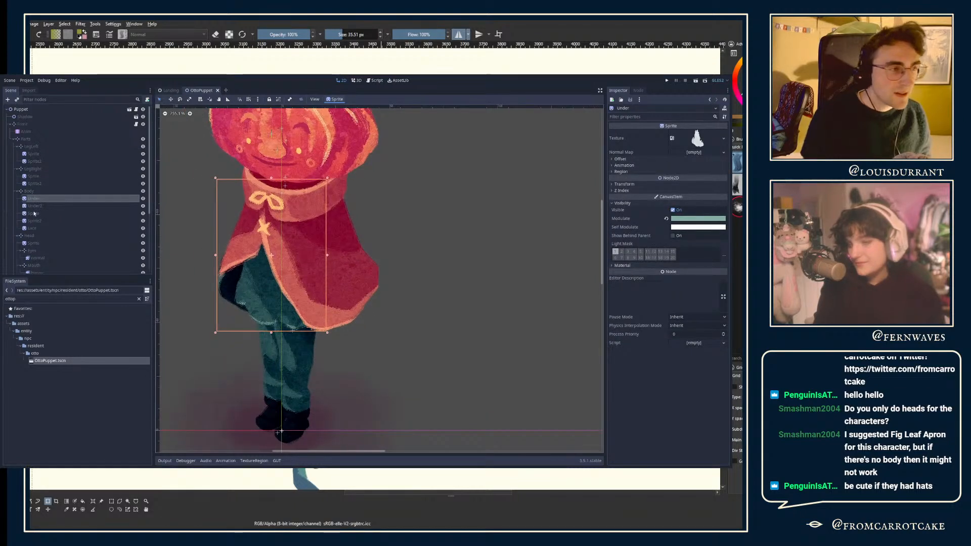
click(68, 213)
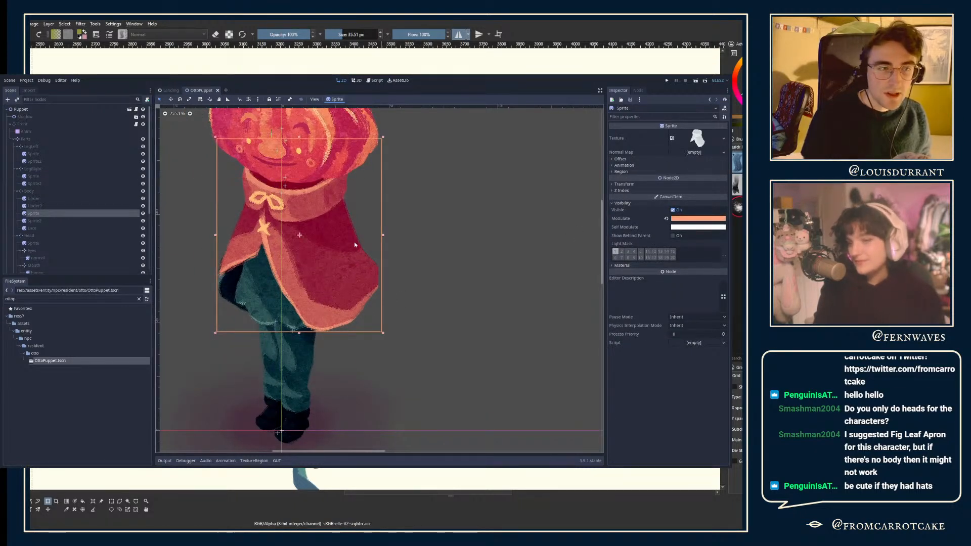
drag(293, 223, 283, 233)
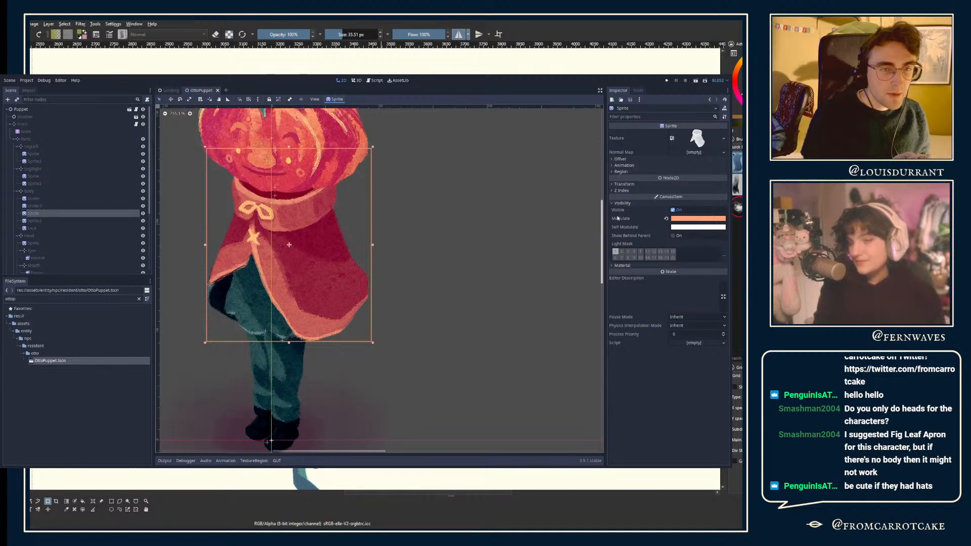
click(698, 218)
drag(622, 127, 624, 96)
click(669, 116)
- Try changing the Modulate colour of the body's Sprite2 to a pale pink
click(115, 220)
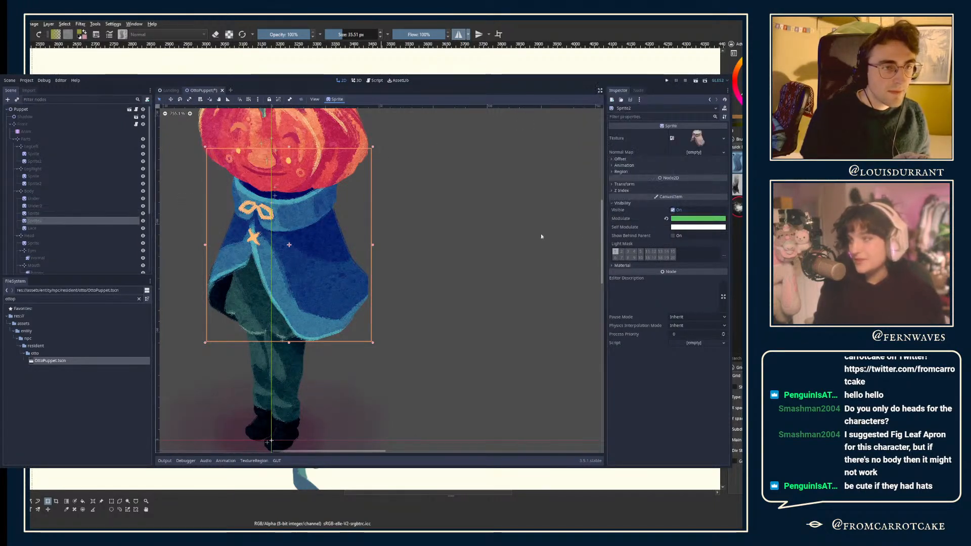
click(701, 220)
drag(668, 115, 667, 139)
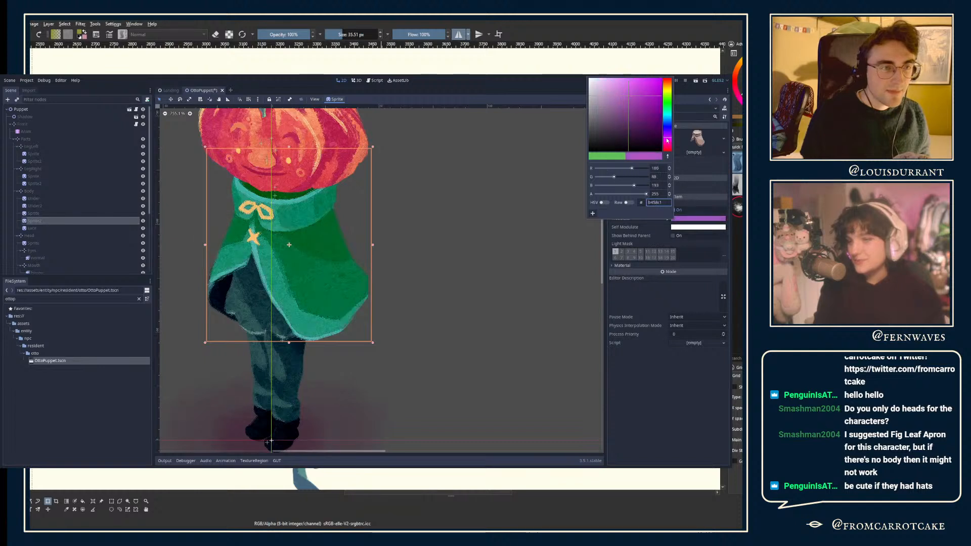
drag(625, 115, 603, 78)
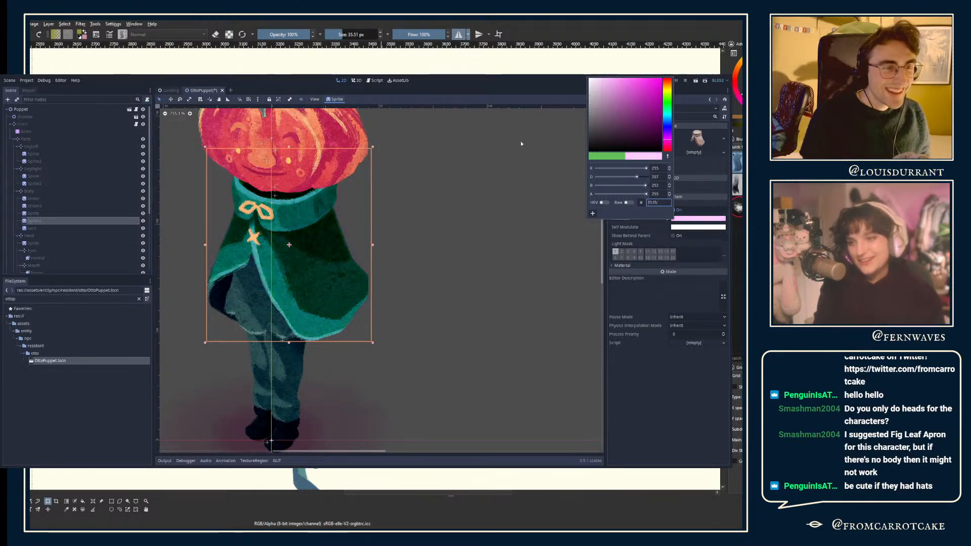
drag(490, 167, 442, 214)
scroll(487, 171, down, 3)
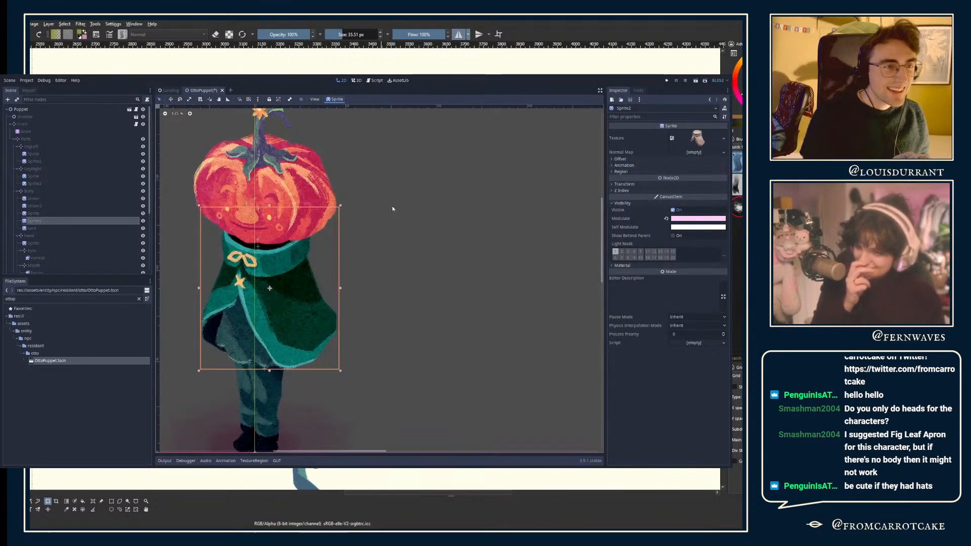
- Undo the colour changes on the cloak sprites and deselect the sprite
key(ctrl+z)
key(ctrl+z)
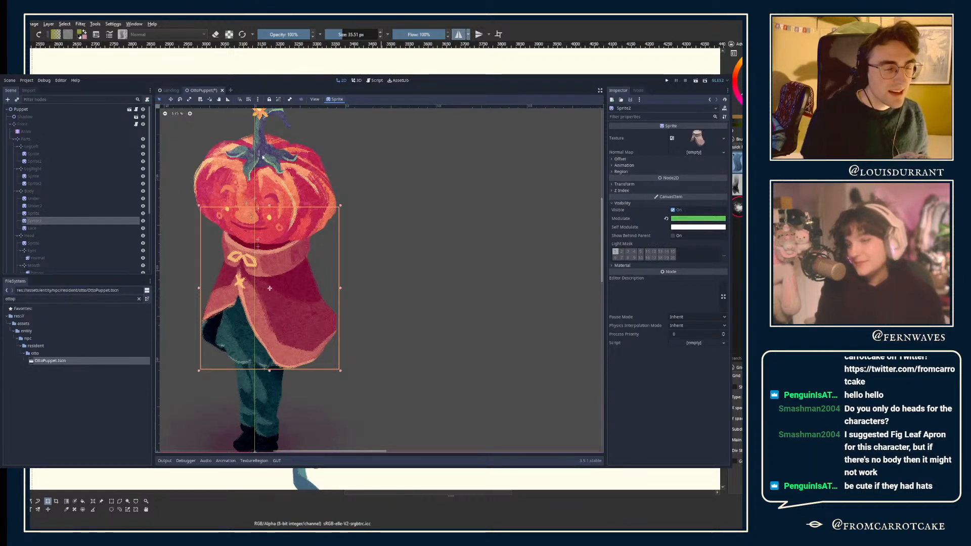
scroll(262, 158, down, 2)
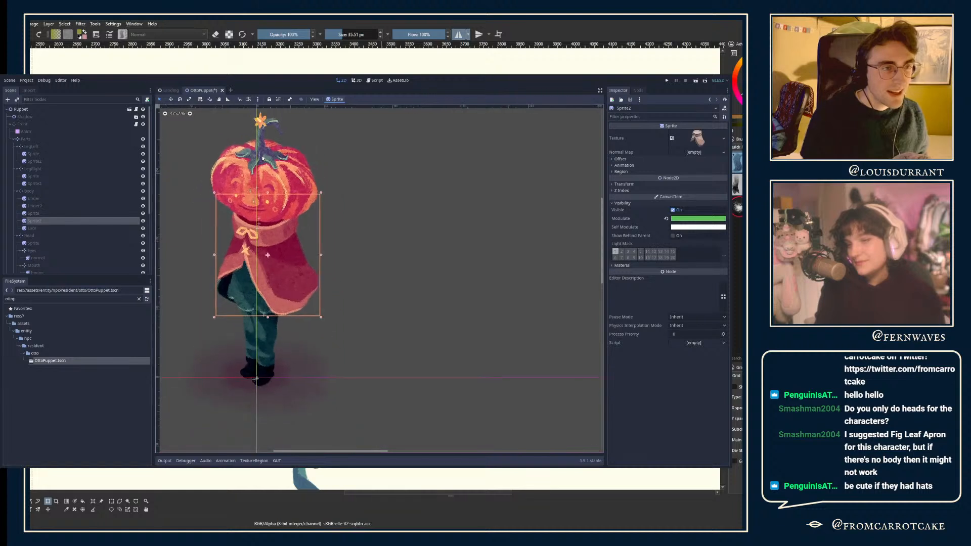
click(368, 151)
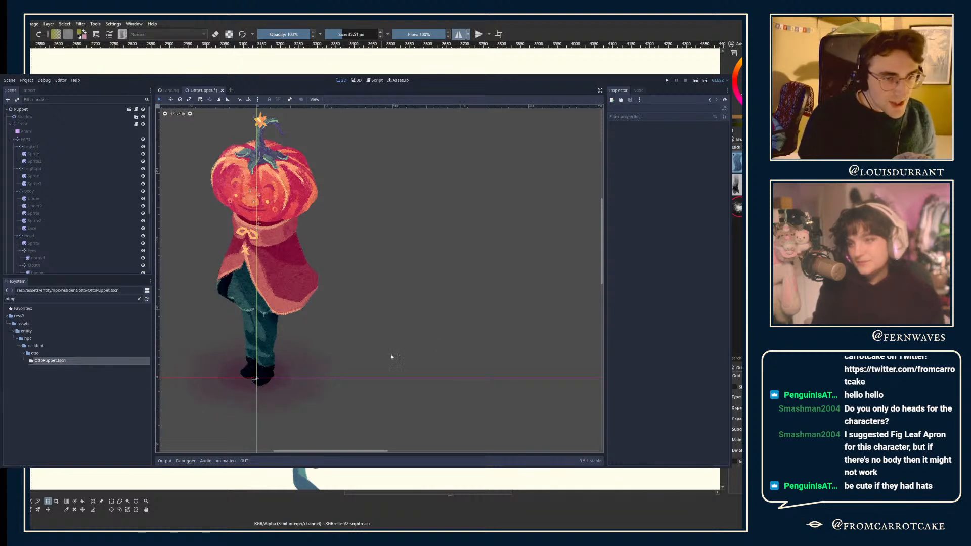
- Switch back to the fig painting in Krita and shift the hanging leaves to a greener olive
key(alt+Tab)
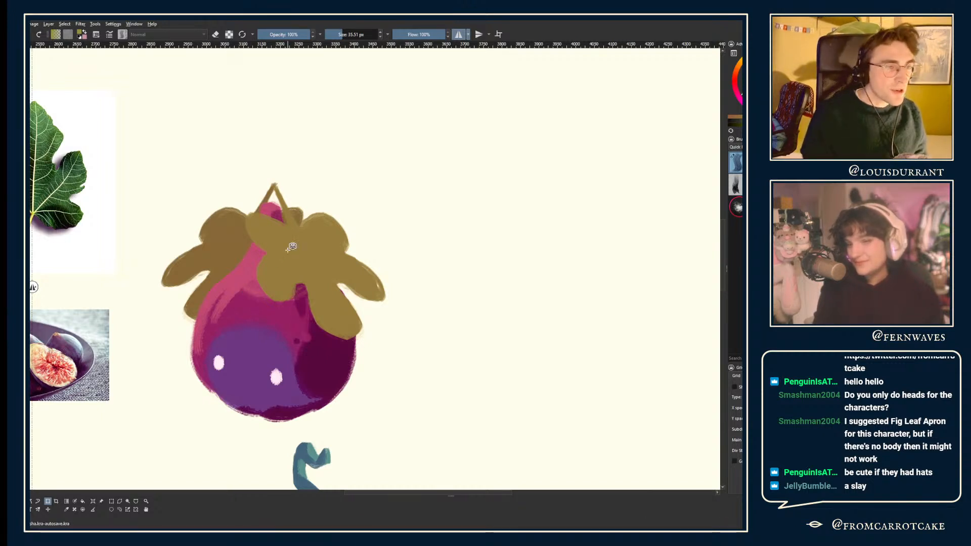
key(p)
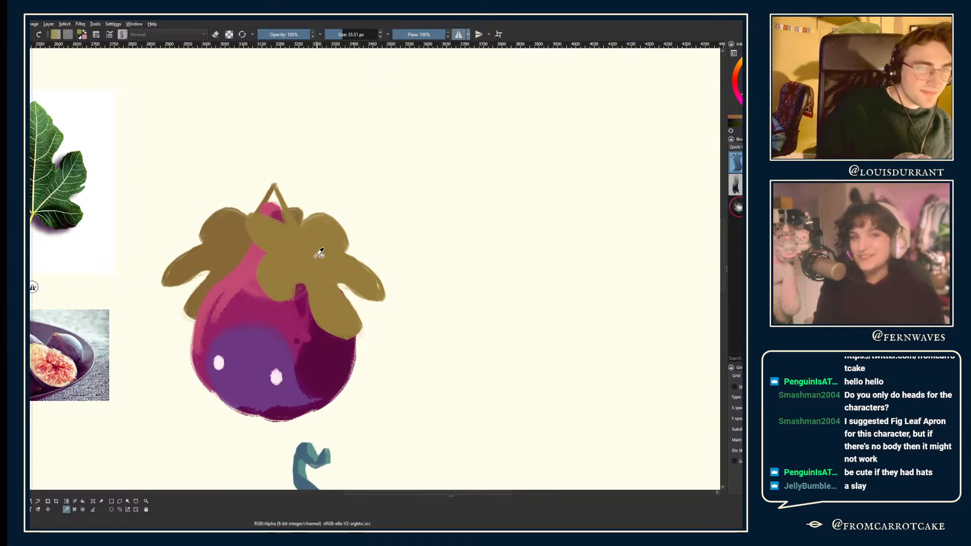
key(b)
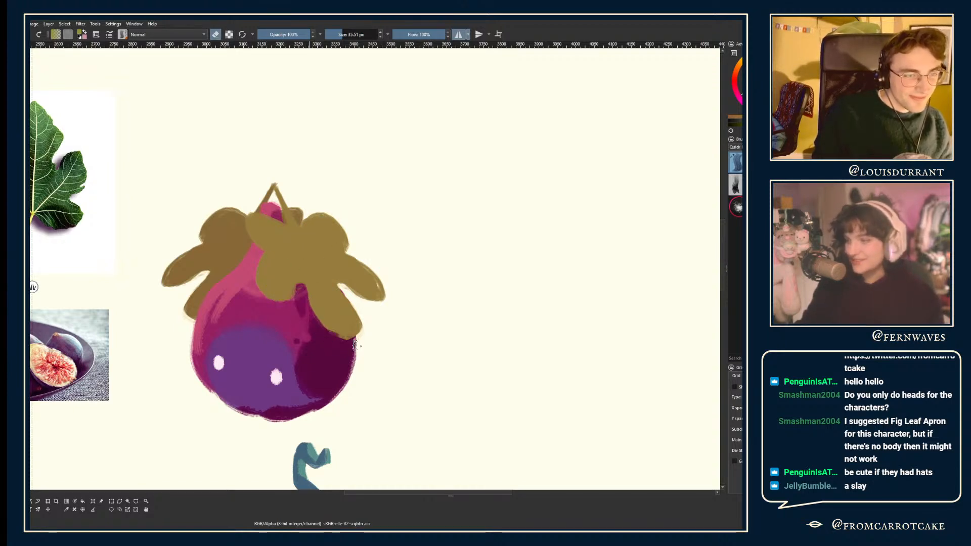
key(e)
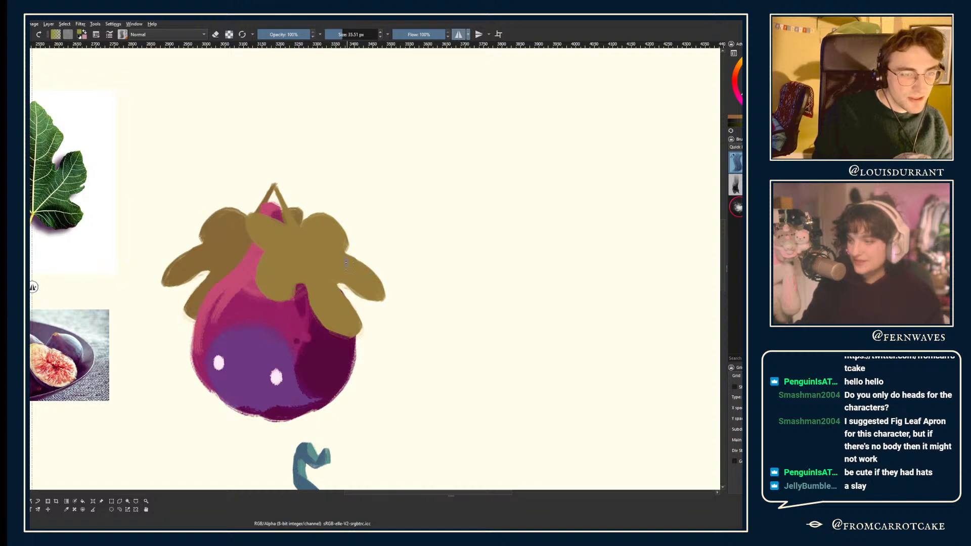
key(e)
drag(181, 212, 229, 223)
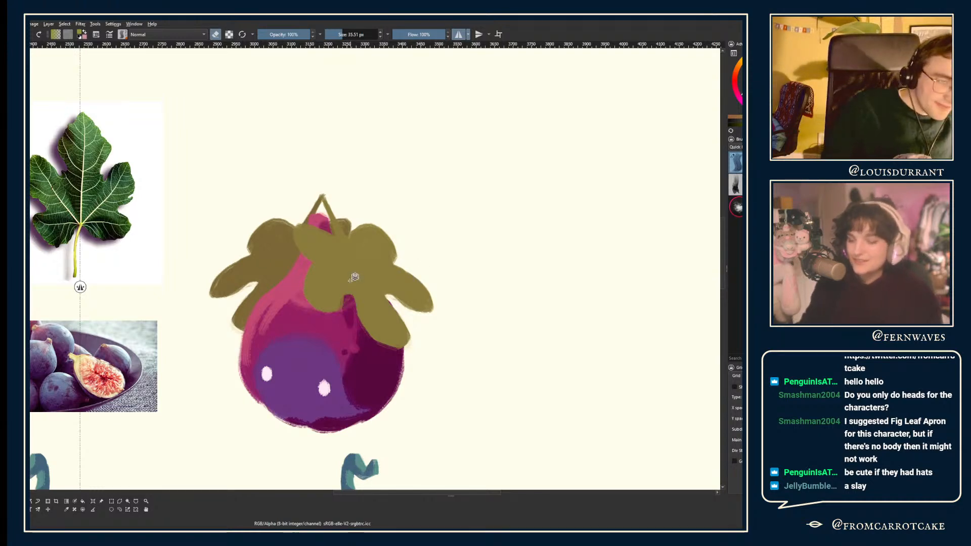
key(e)
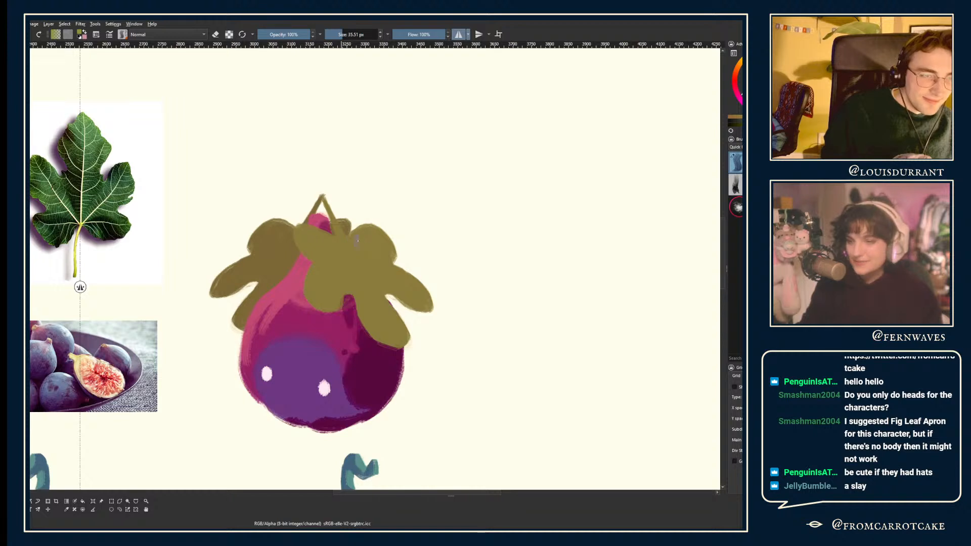
key(e)
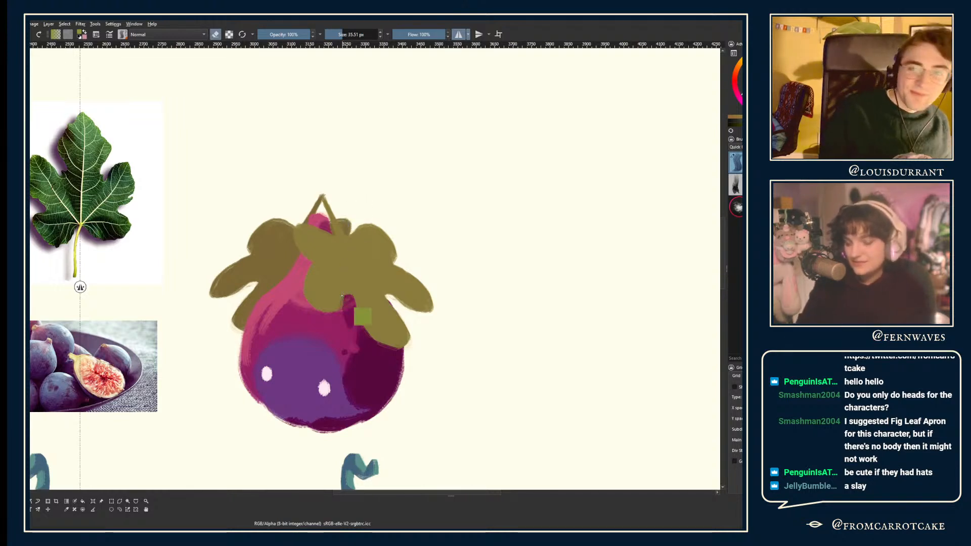
- Turn off horizontal mirroring and paint a light yellow-tan rim along the lower edges of the fig's front leaf
drag(341, 297, 349, 303)
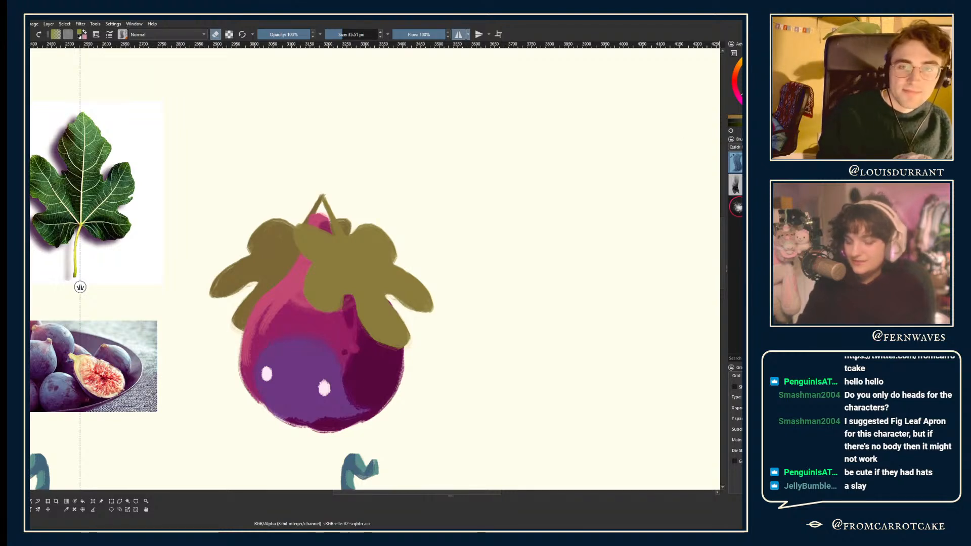
key(e)
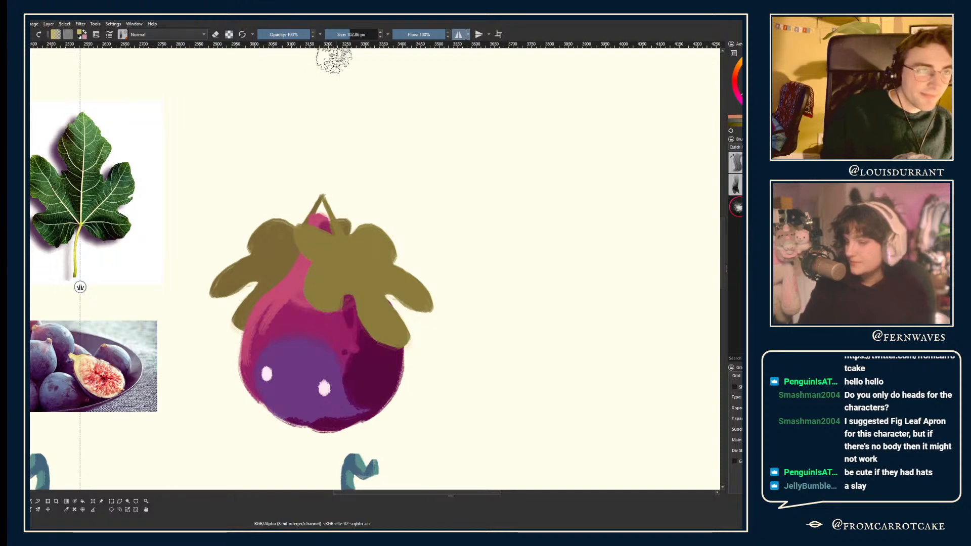
click(453, 35)
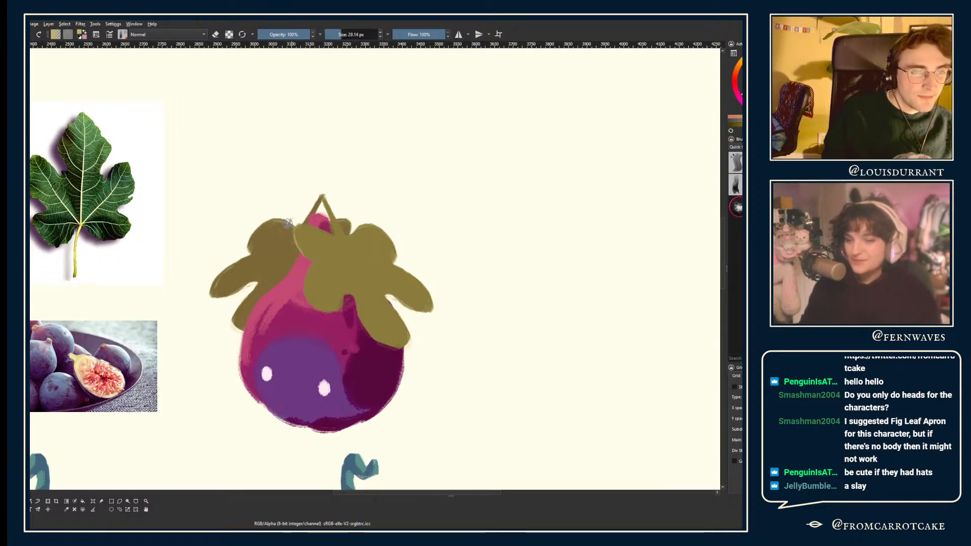
key(e)
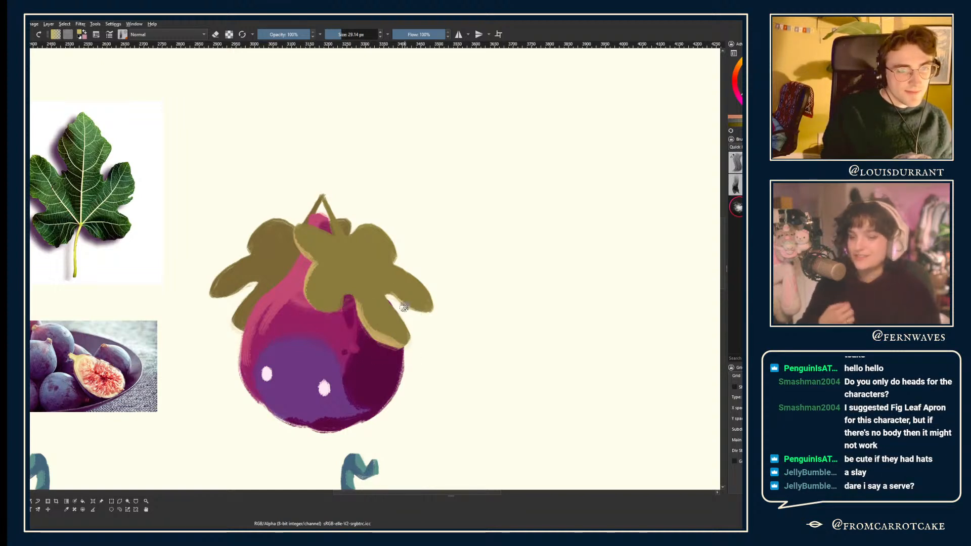
drag(389, 247, 353, 238)
- Reduce the brush to 21.90 px and thin the light rim on the front leaf's inner edge by alternately erasing and repainting
key(e)
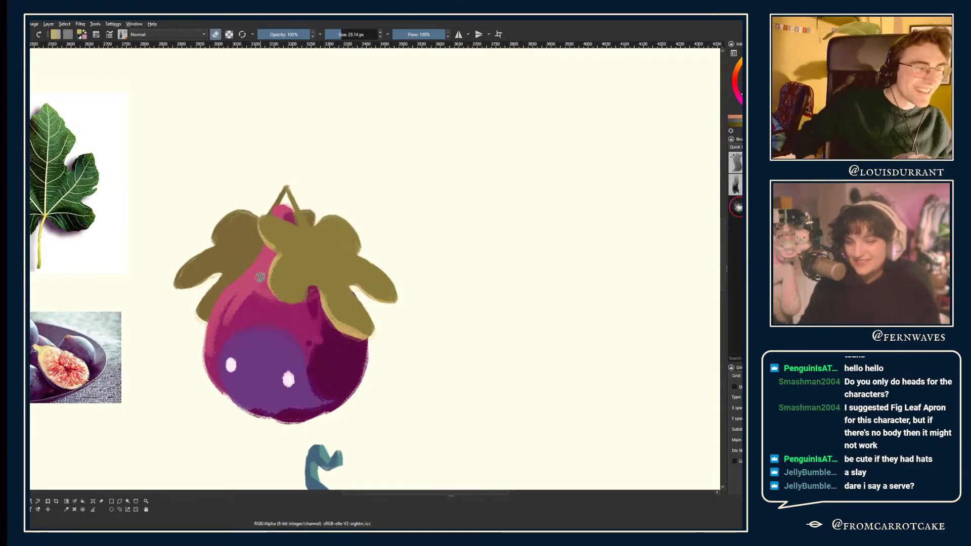
click(349, 34)
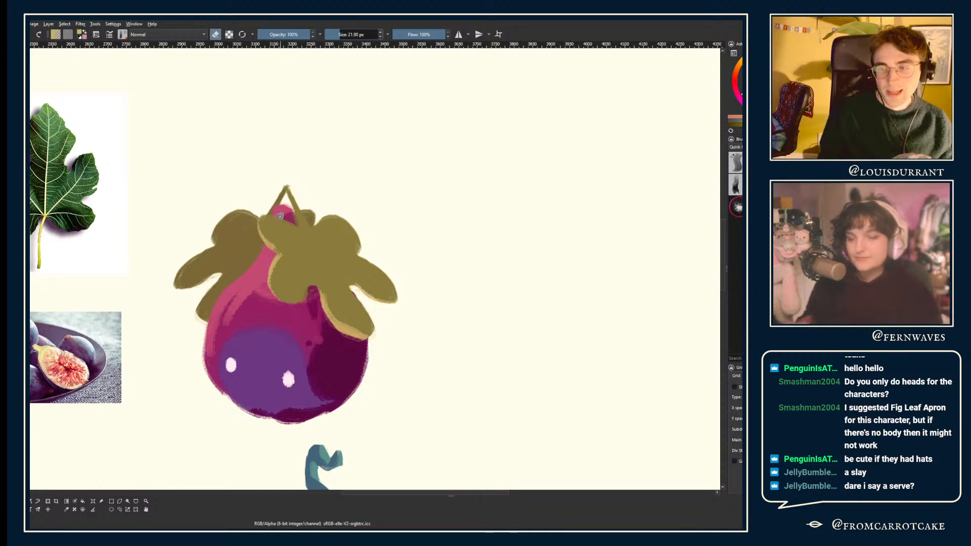
key(e)
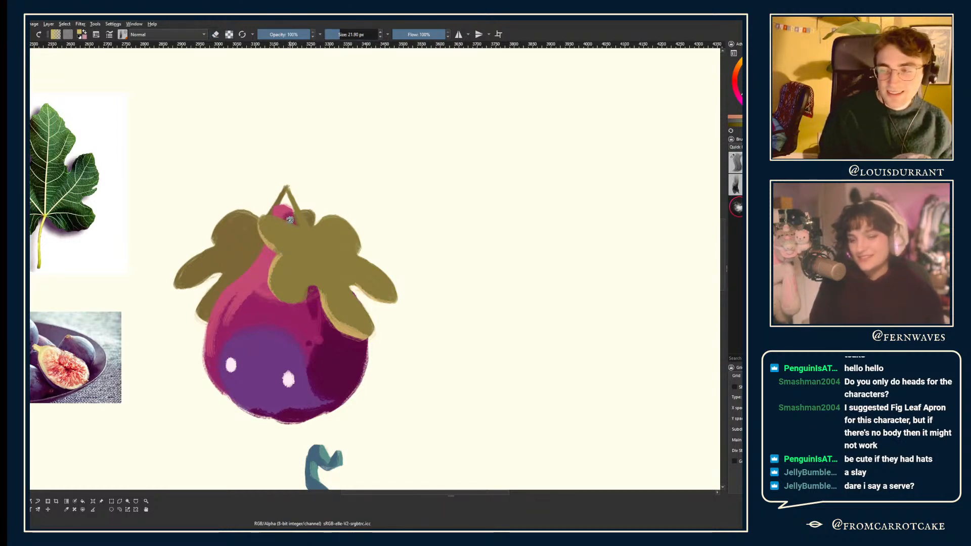
key(e)
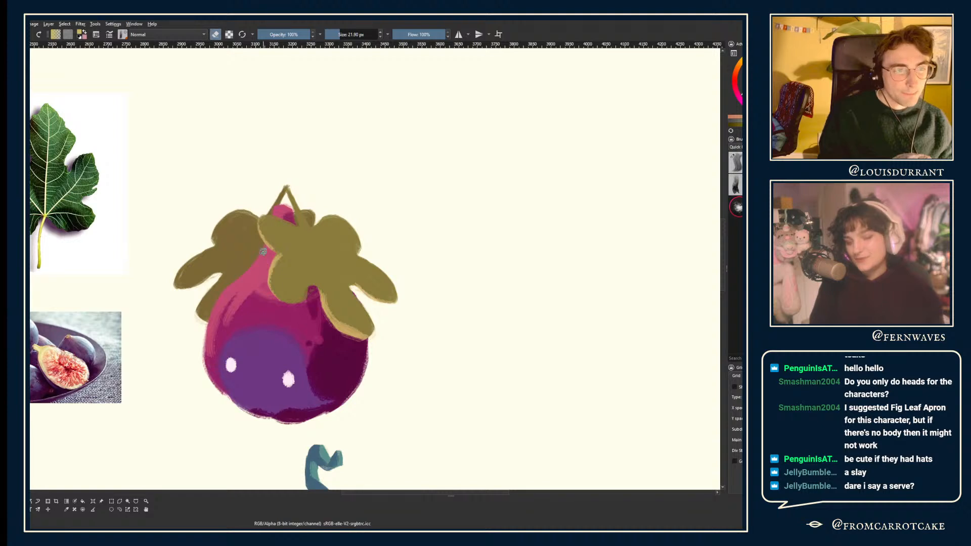
key(e)
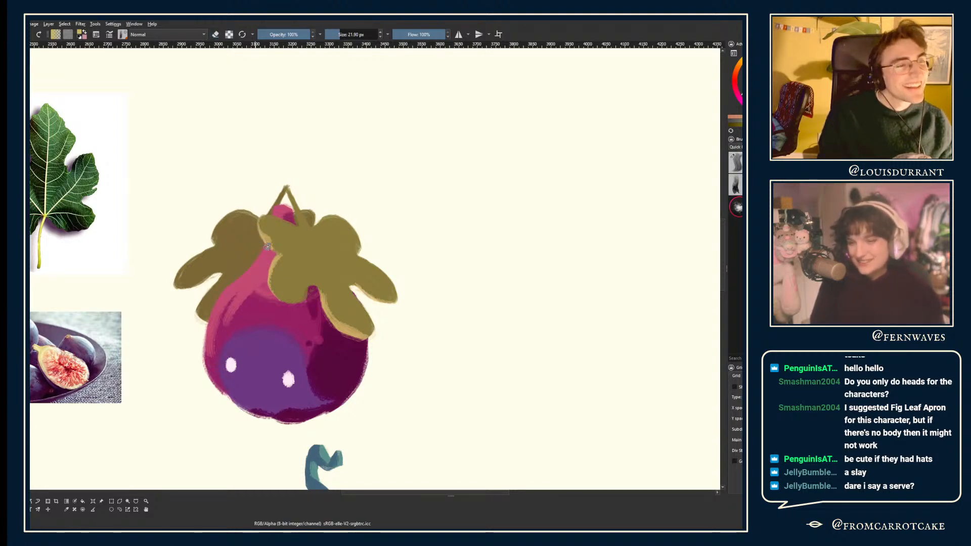
key(e)
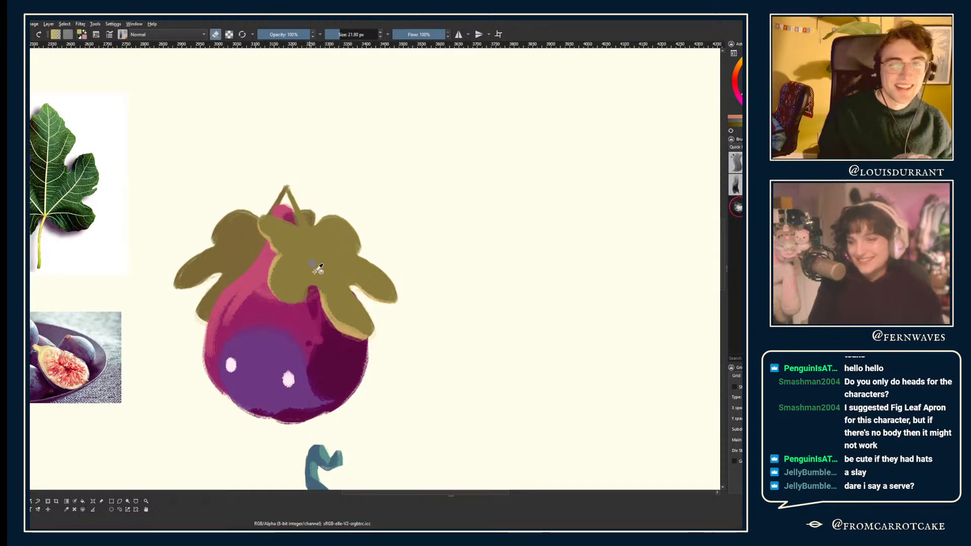
- Refine the light rim around the front leaf's lower lobe and the edge facing the fig
key(p)
key(b)
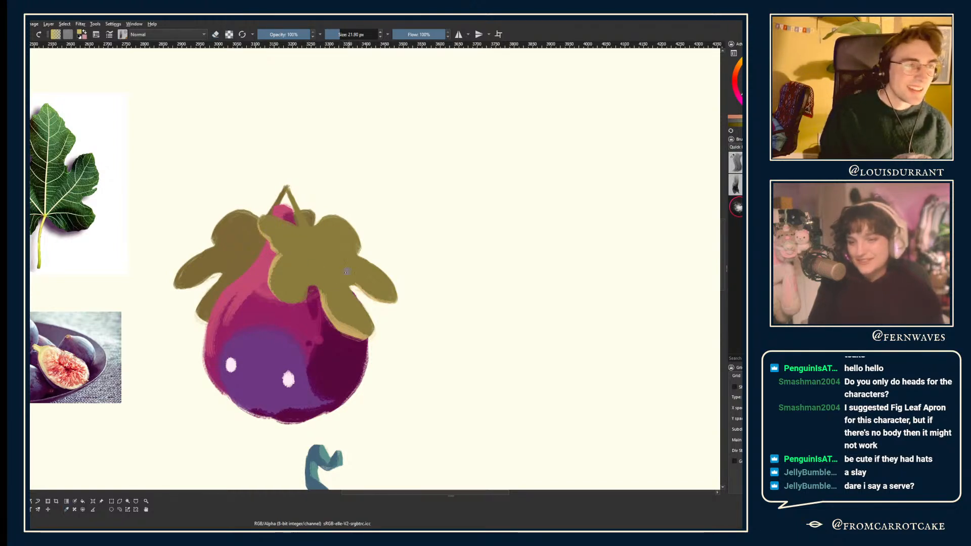
mouse_move(318, 298)
mouse_down()
mouse_move(359, 343)
mouse_move(335, 328)
mouse_move(362, 342)
mouse_up()
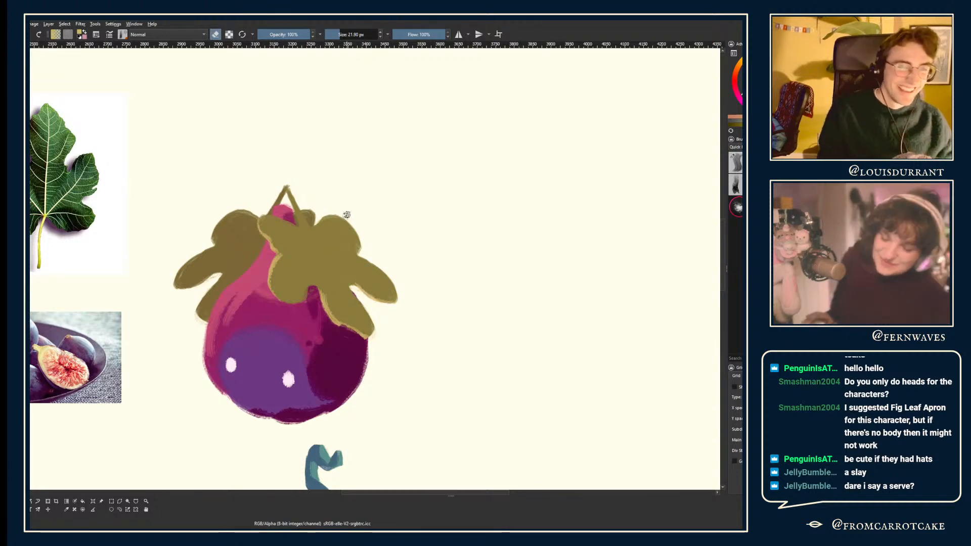
key(e)
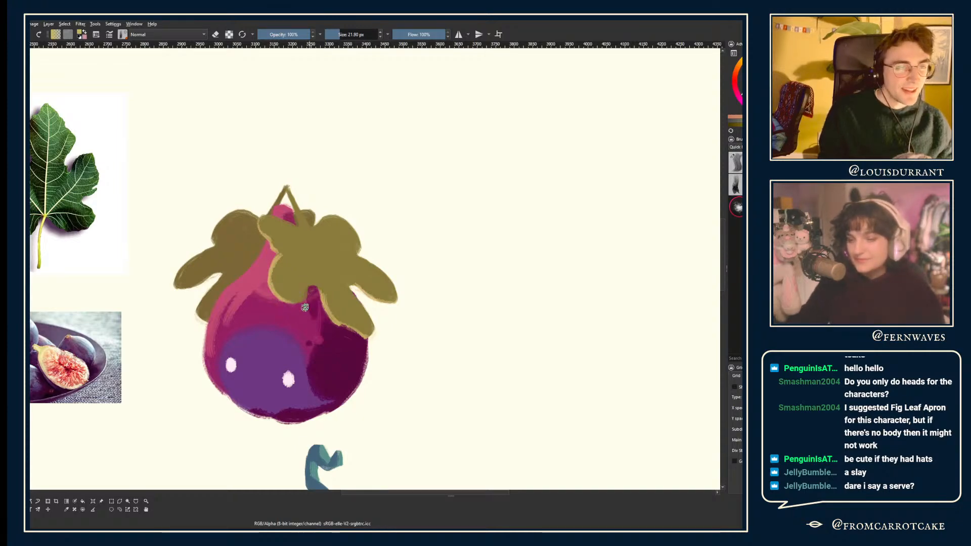
scroll(284, 291, down, 5)
scroll(292, 269, up, 5)
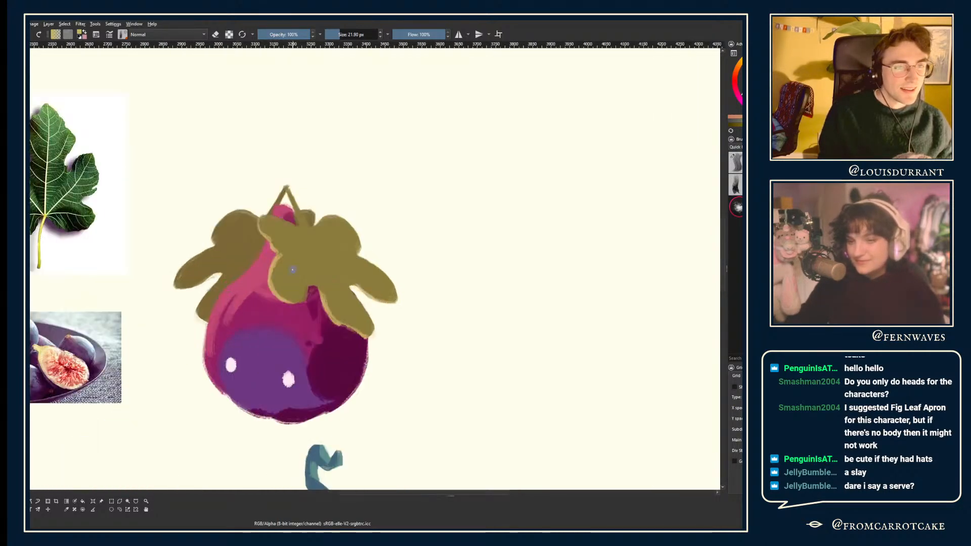
- Try to extend the stem as a light stroke from its peak down over the front leaf
drag(198, 190, 239, 198)
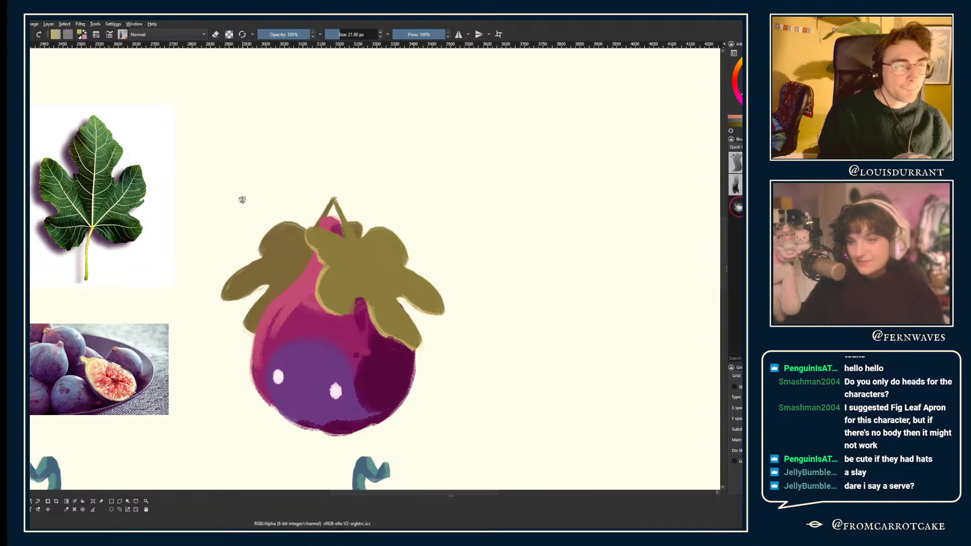
mouse_move(334, 200)
mouse_down()
mouse_move(371, 261)
mouse_move(362, 254)
mouse_up()
key(ctrl+z)
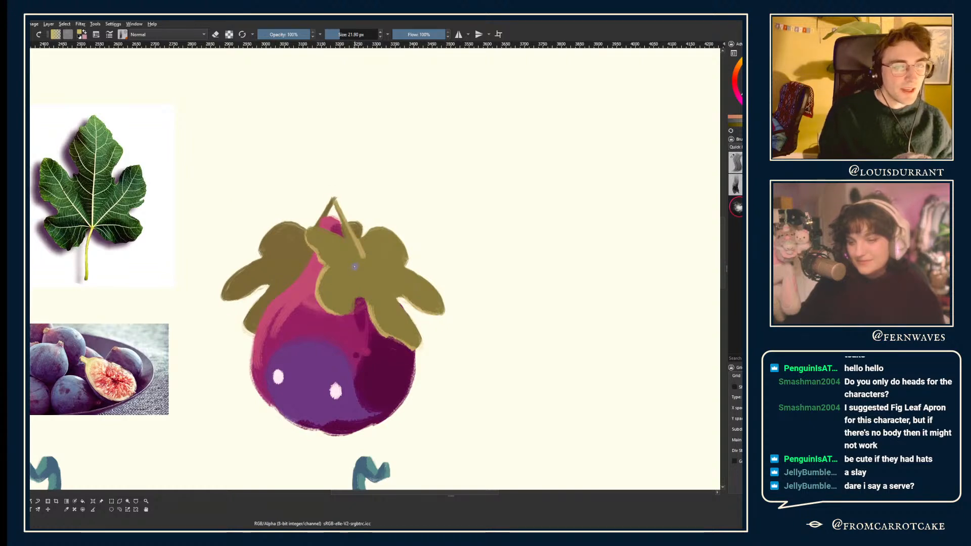
key(ctrl+z)
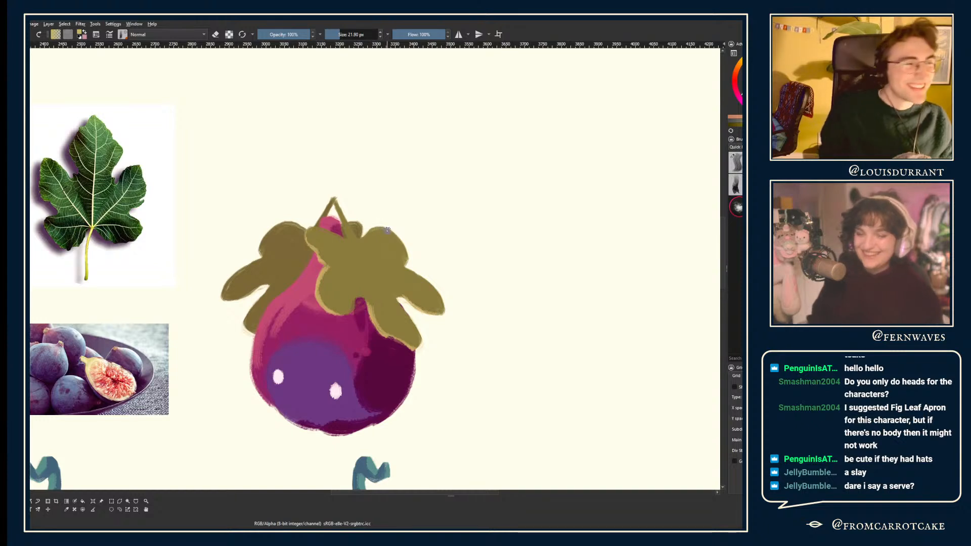
- Sample the front leaf's olive green and try a touch-up stroke just below the stem's peak
ctrl+click(356, 258)
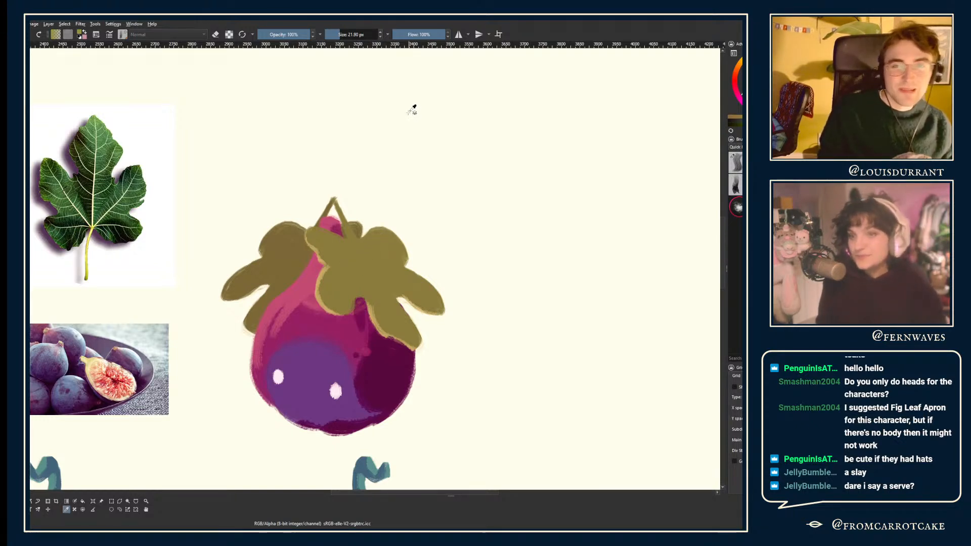
drag(321, 204, 279, 177)
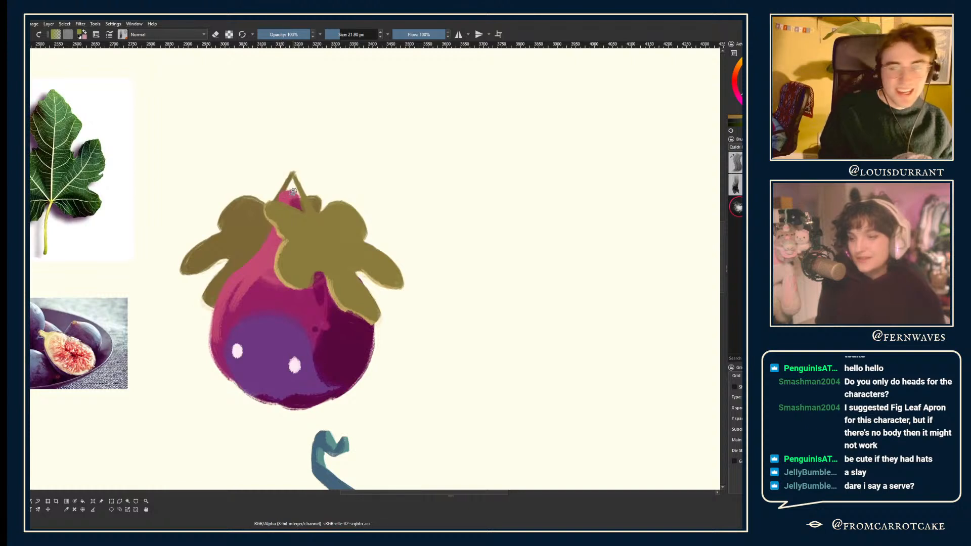
key(p)
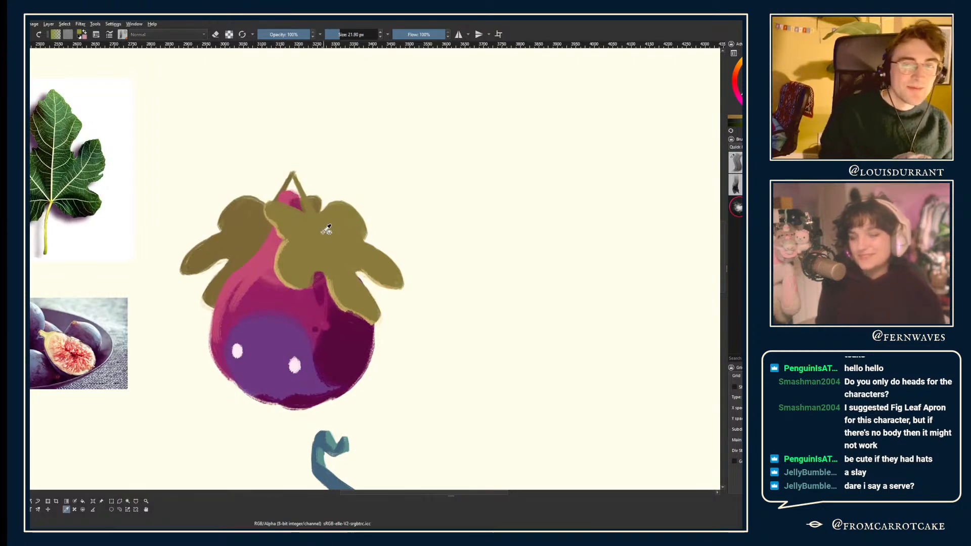
key(b)
key(e)
drag(351, 121, 377, 131)
key(plus)
drag(302, 109, 296, 108)
drag(307, 161, 307, 150)
key(ctrl+z)
- Set the eraser's brush size to 18.77 px for trimming the stem and leaf edges
key(e)
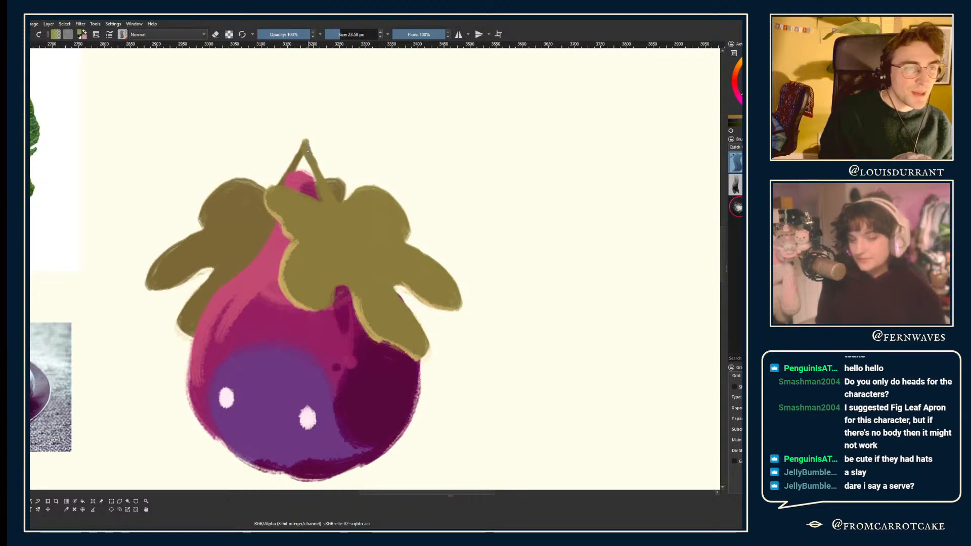
key(e)
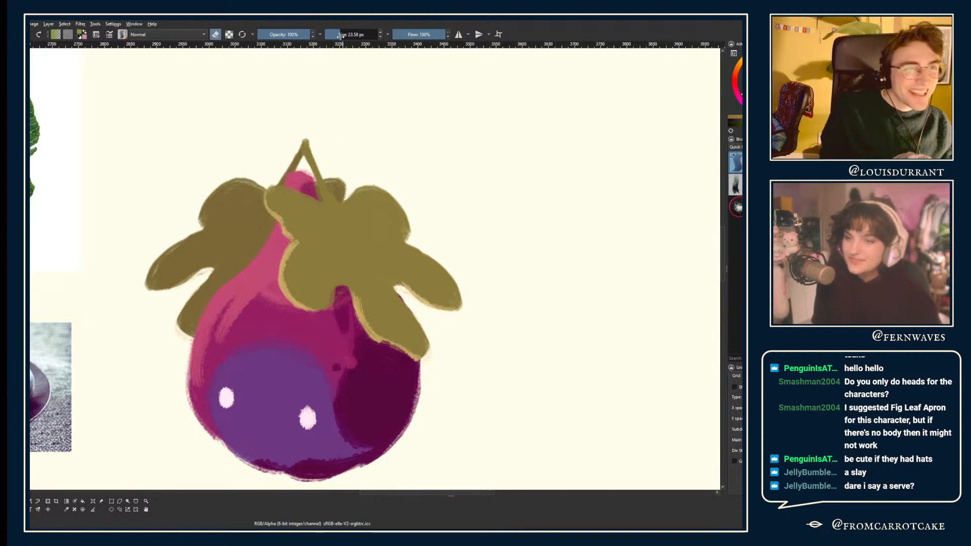
drag(341, 35, 338, 34)
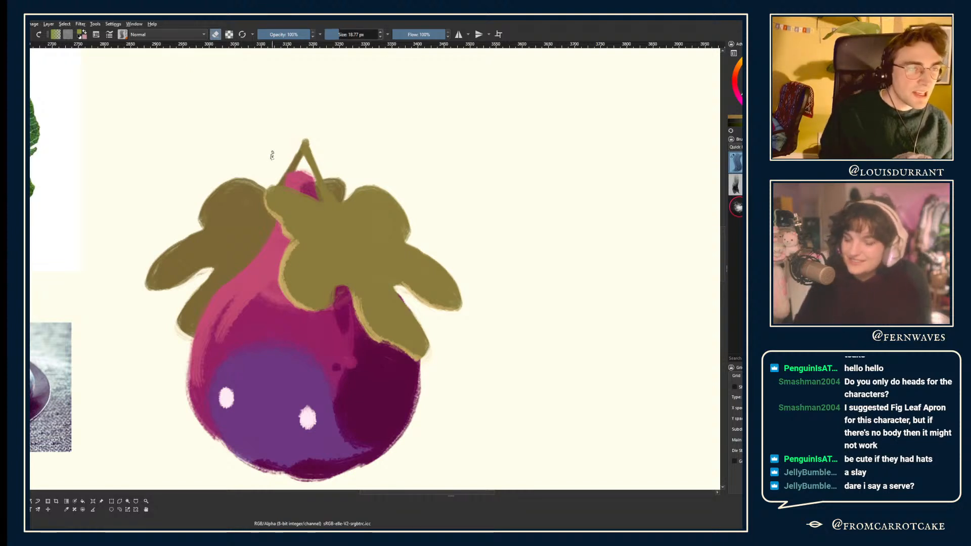
- Sample the light rim colour and strengthen the highlight along the front leaf's inner edges with a 17.33 px brush
key(p)
click(293, 250)
click(737, 191)
drag(275, 130, 258, 120)
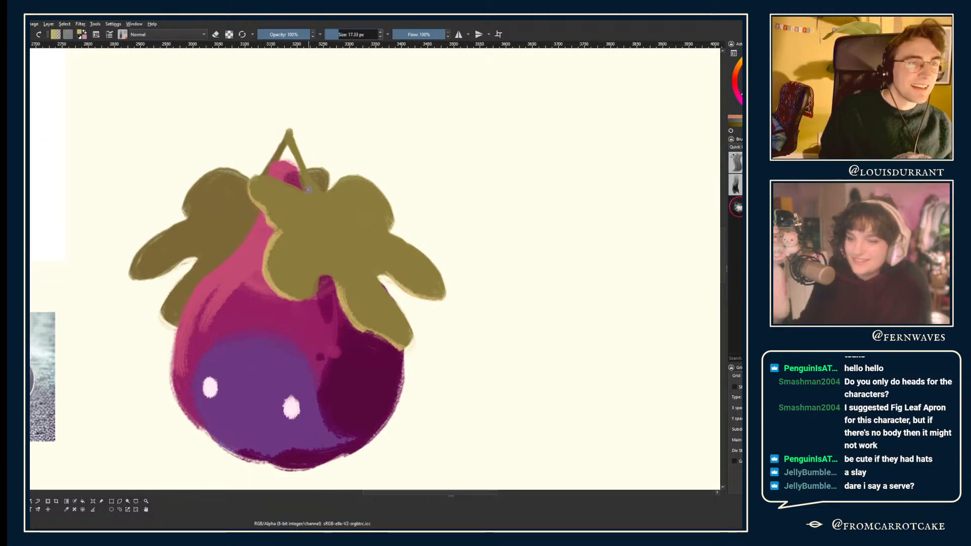
mouse_move(271, 246)
mouse_down()
mouse_move(283, 232)
mouse_move(276, 240)
mouse_up()
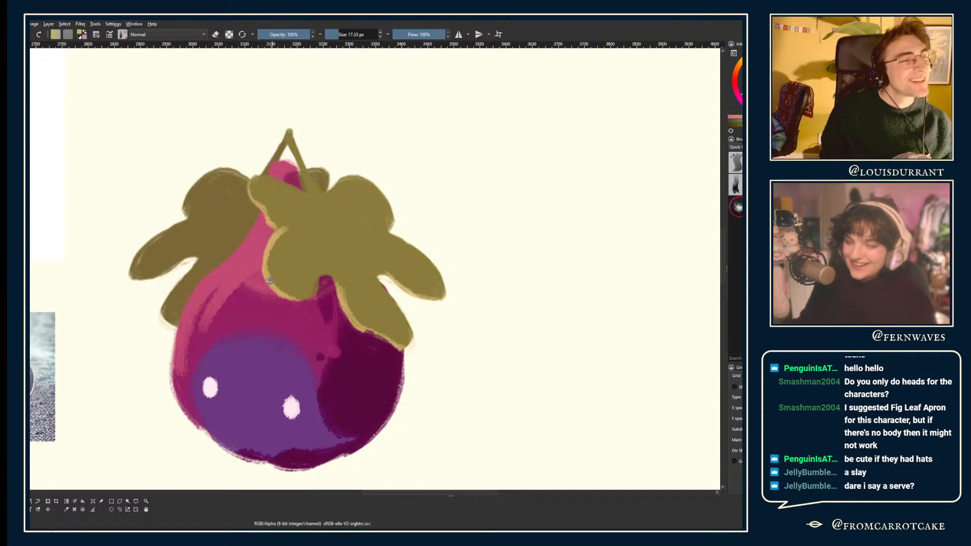
mouse_move(335, 279)
mouse_down()
mouse_move(343, 299)
mouse_move(339, 292)
mouse_up()
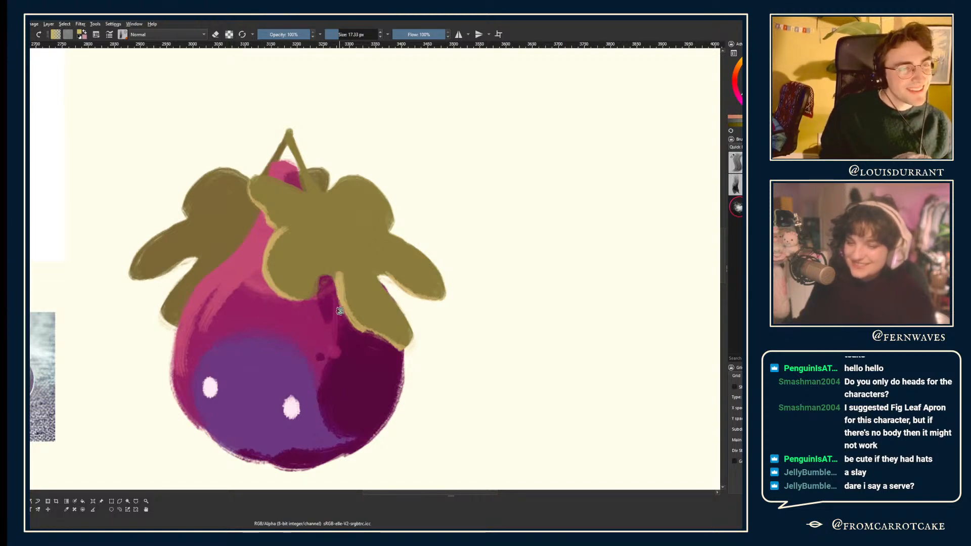
key(e)
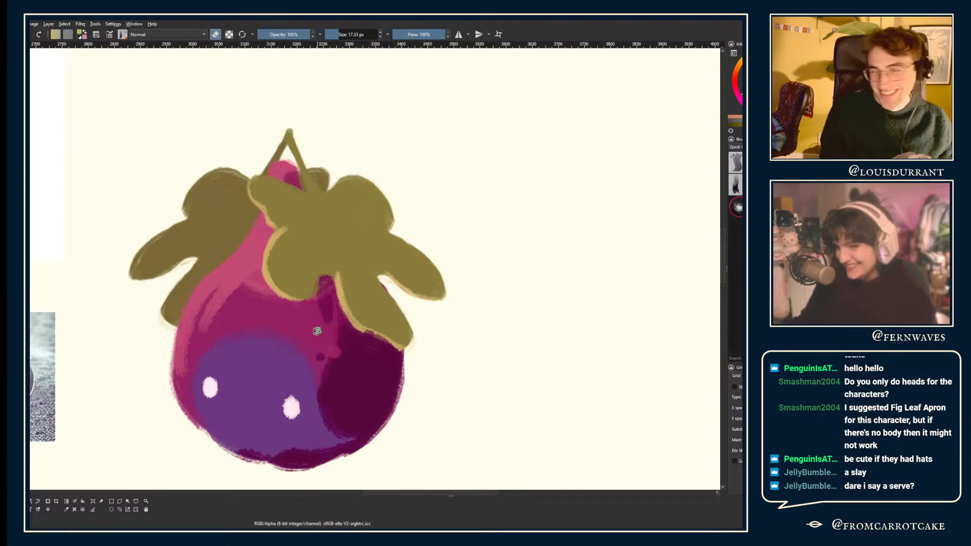
scroll(245, 323, down, 1)
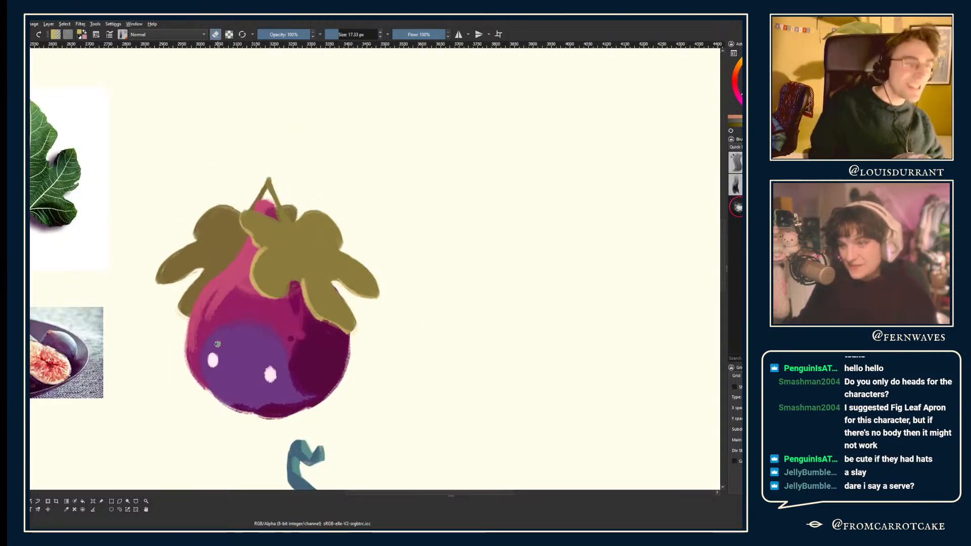
- Sample the leaf's olive green and thicken the stem's peak into a rounded tip with the 18.77 px brush
key(e)
drag(220, 246, 296, 261)
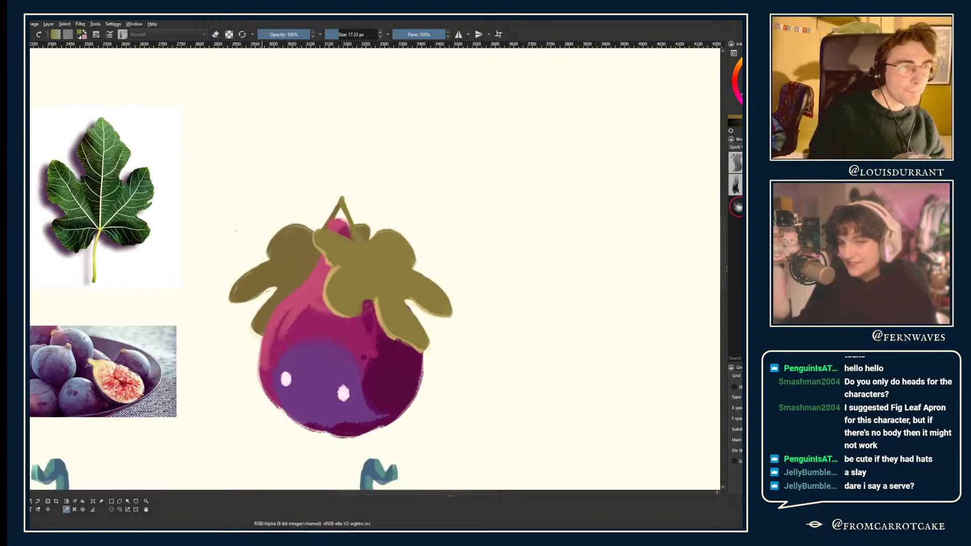
scroll(364, 254, up, 1)
click(733, 161)
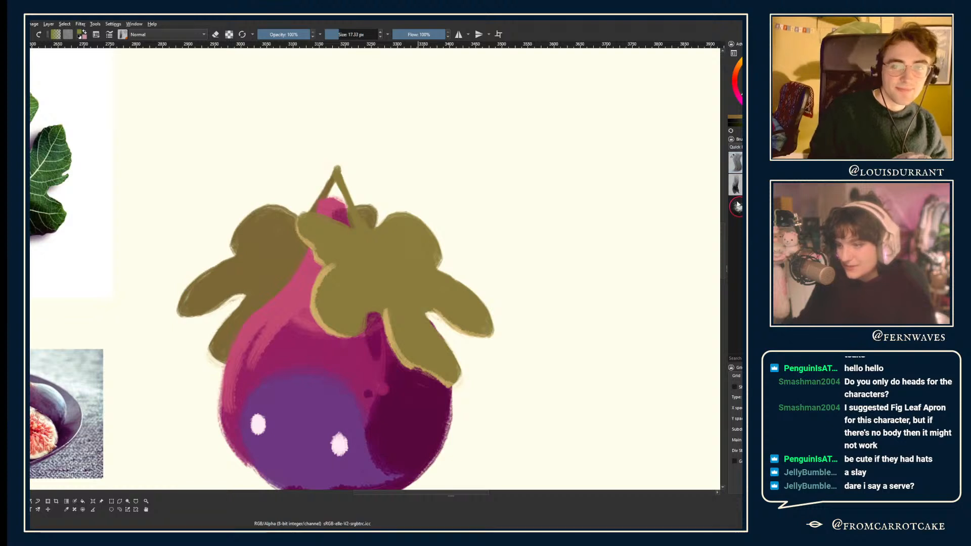
key(p)
key(b)
click(343, 34)
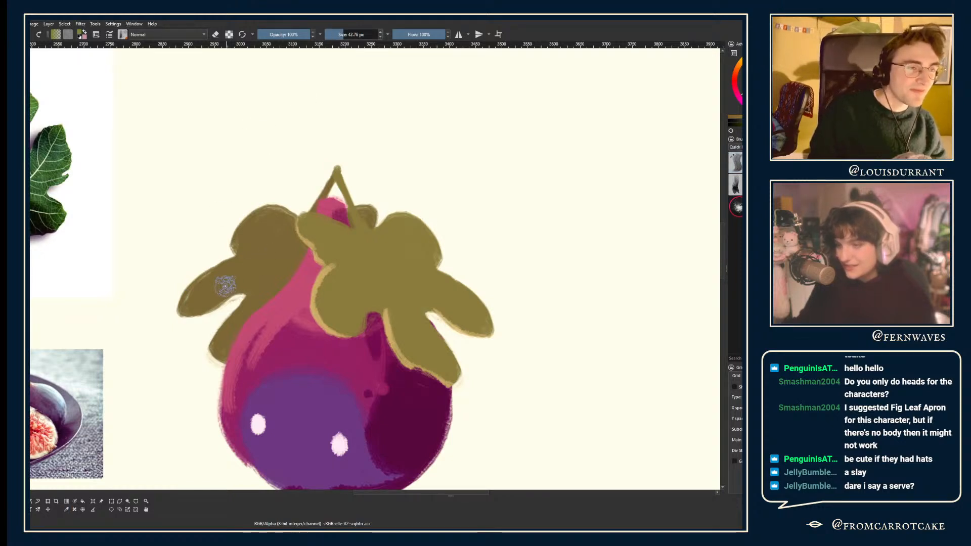
click(734, 162)
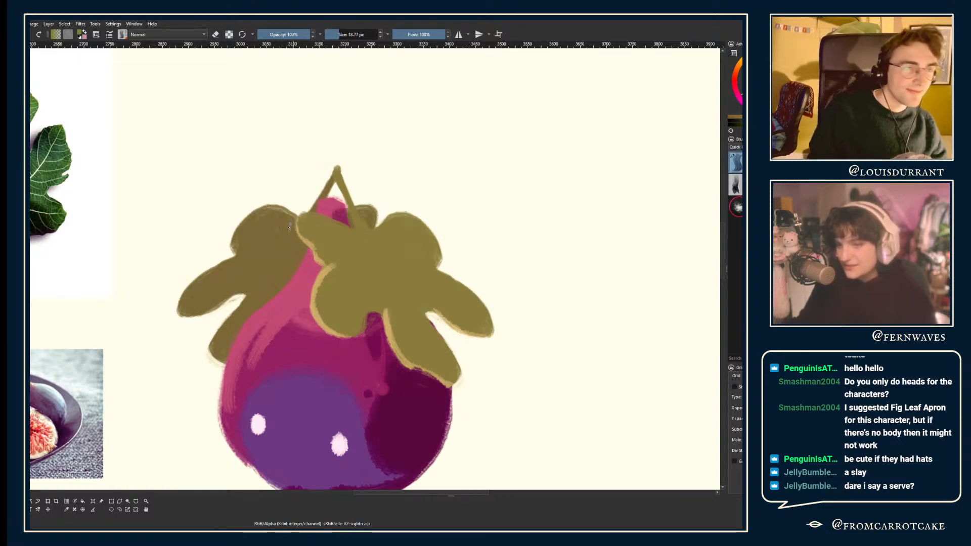
drag(318, 204, 338, 166)
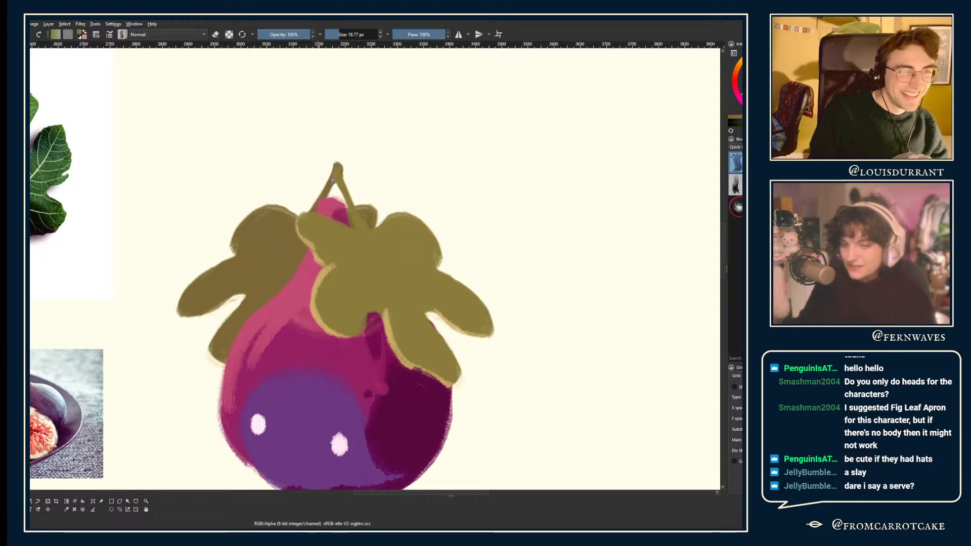
key(minus)
key(minus)
key(equal)
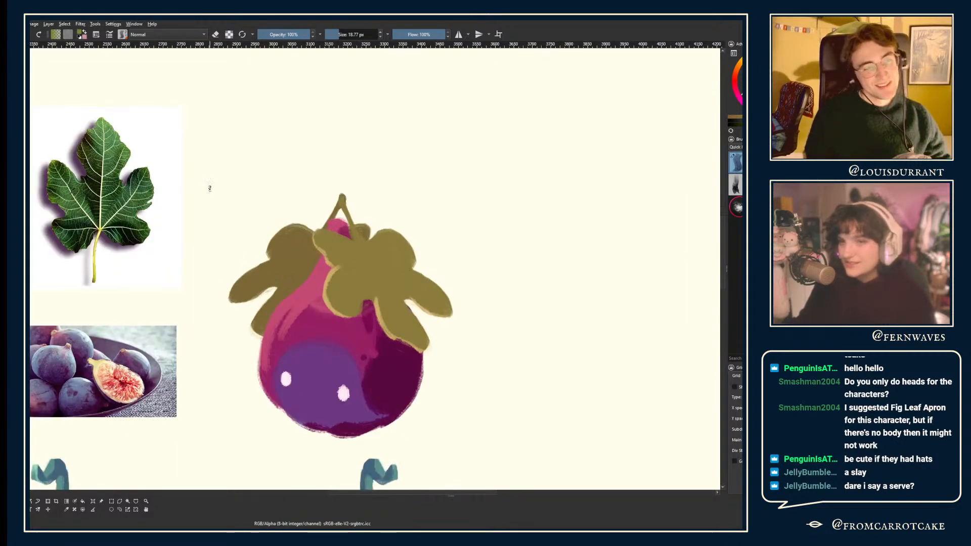
- Sample the light rim colour and paint a midrib from the stem's peak to the front leaf's lower lobe tip with an 18.77 px brush
key(p)
click(328, 304)
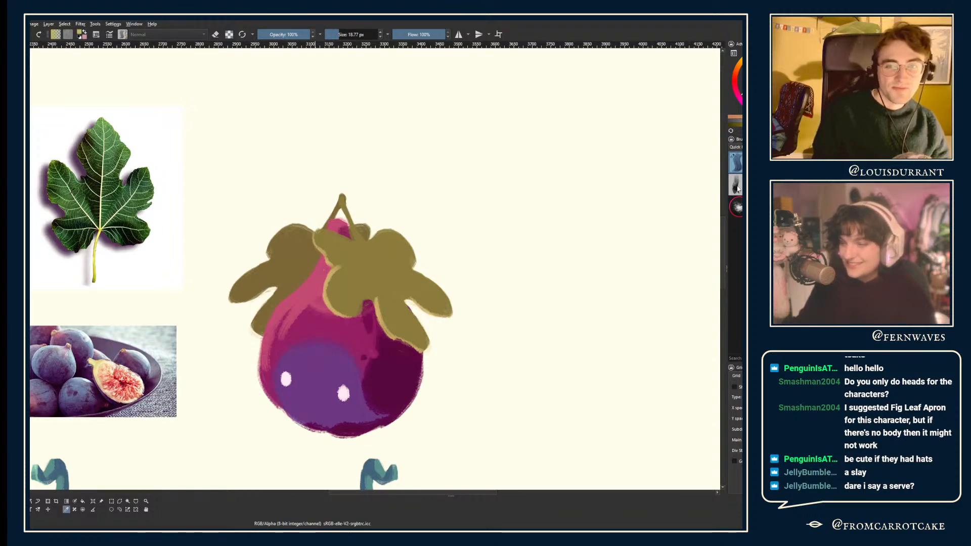
click(736, 185)
drag(407, 120, 390, 108)
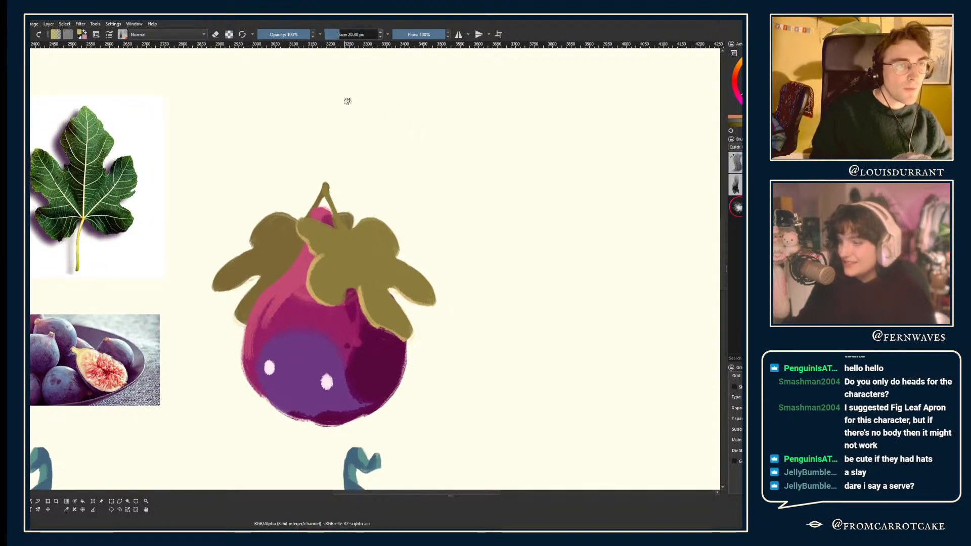
drag(325, 185, 353, 246)
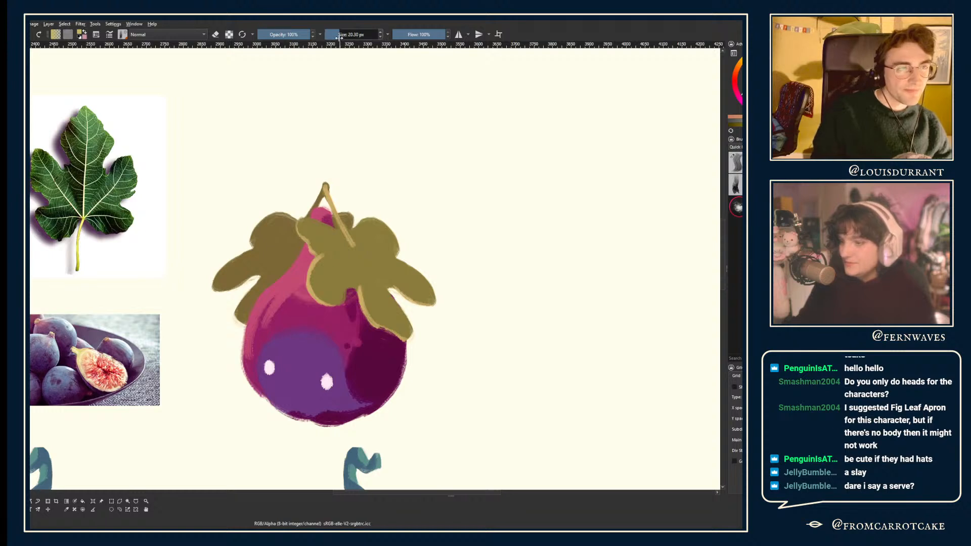
drag(338, 37, 335, 37)
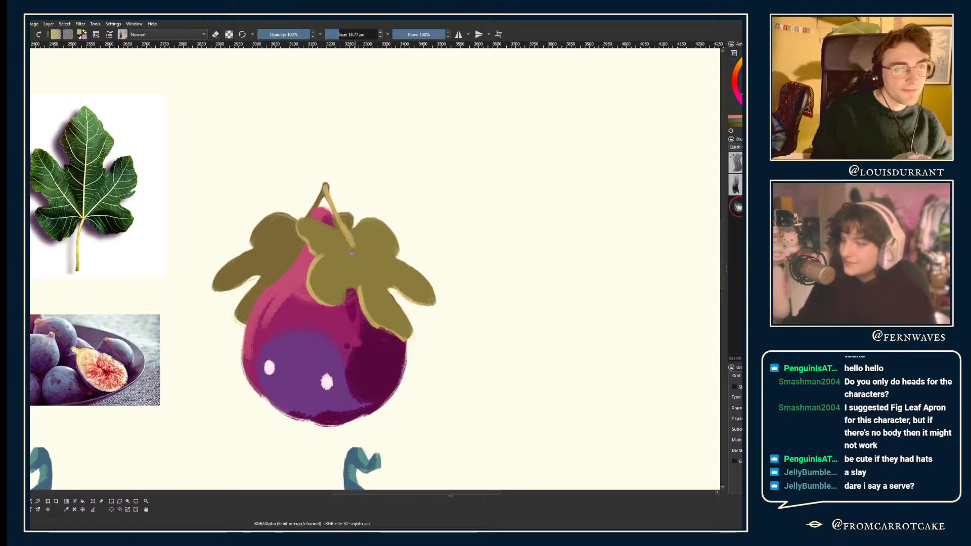
drag(337, 222, 407, 329)
key(ctrl+z)
key(ctrl+z)
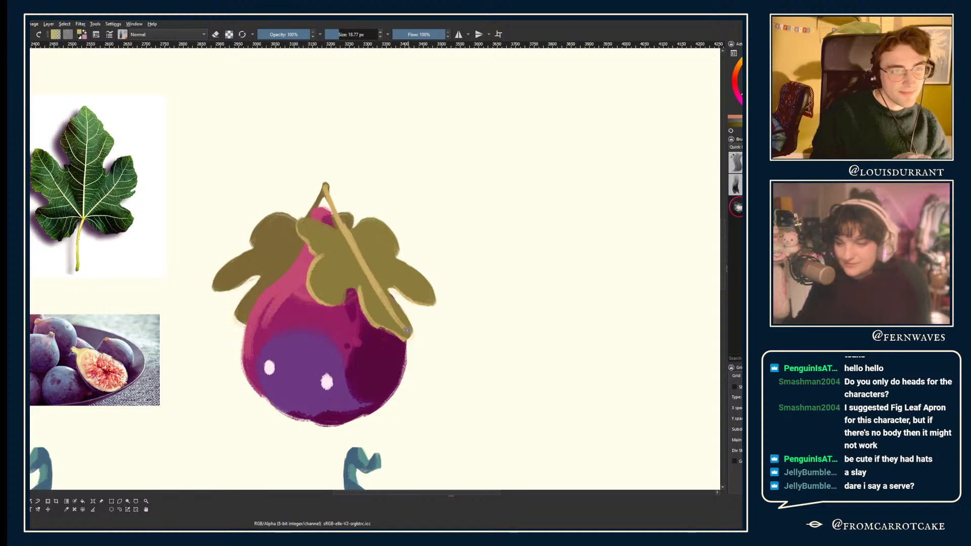
- Slim the front leaf's midrib by erasing along its edges
key(e)
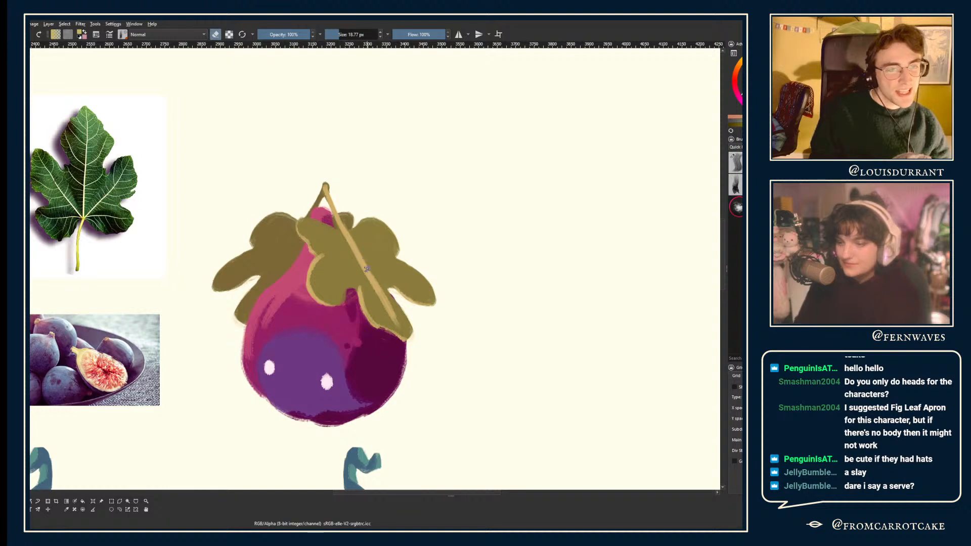
key(e)
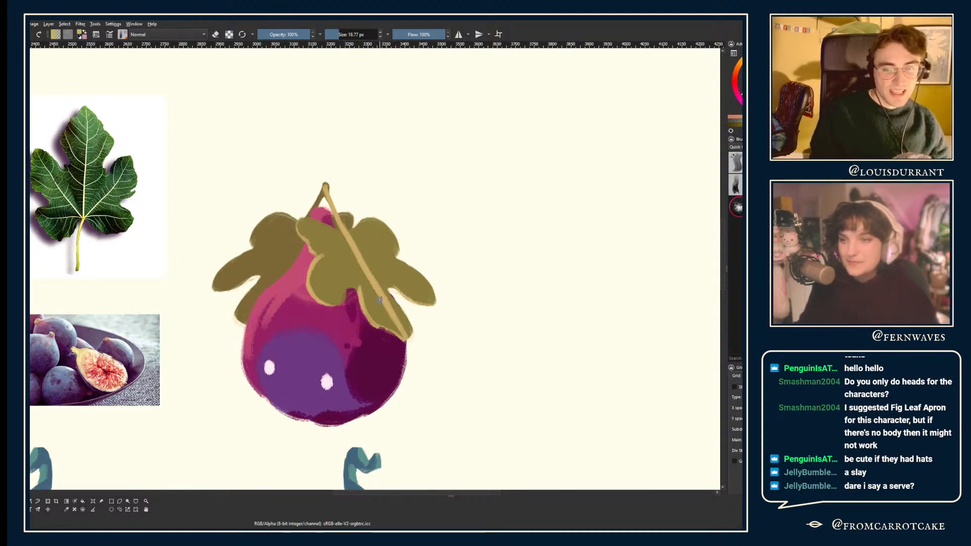
key(e)
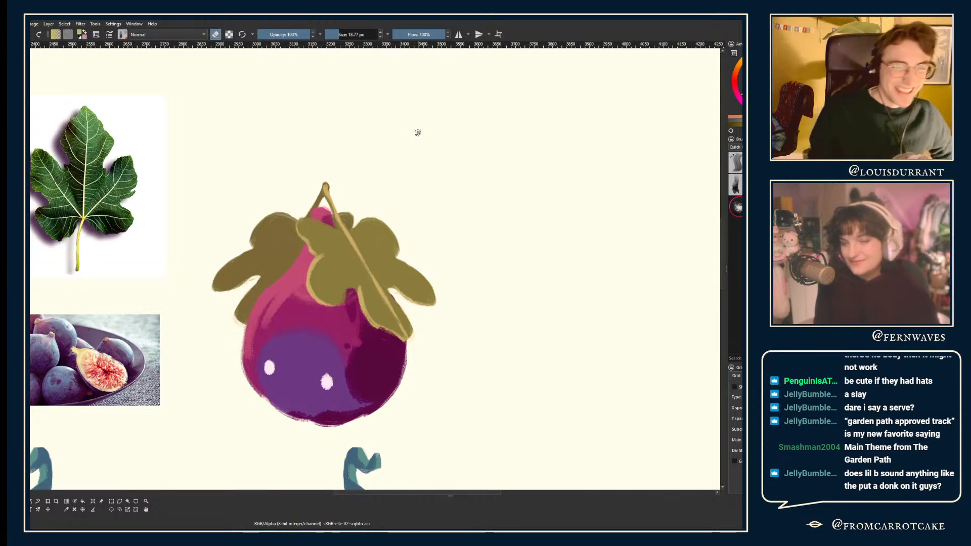
key(e)
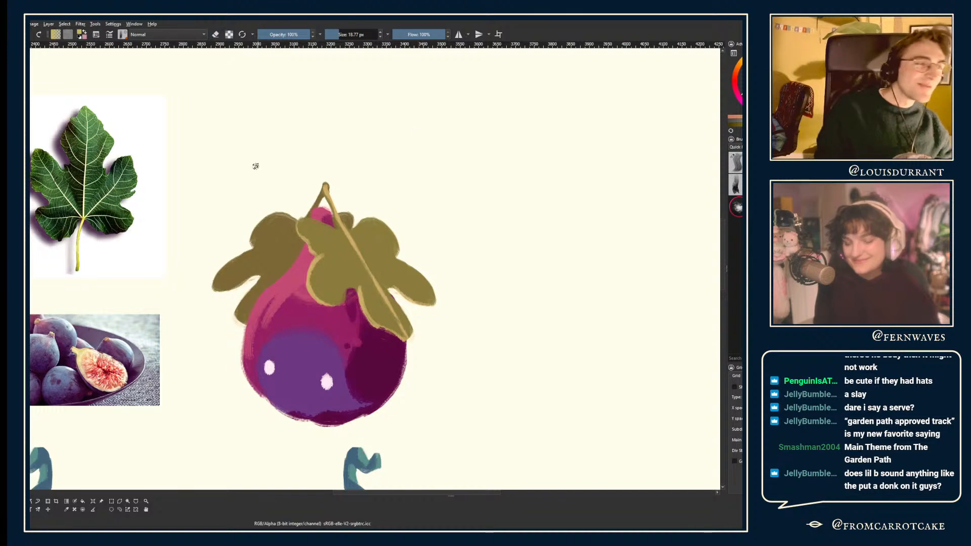
- Paint main veins branching from the midrib into the front leaf's right lobe and lower-left lobe
drag(242, 165, 224, 154)
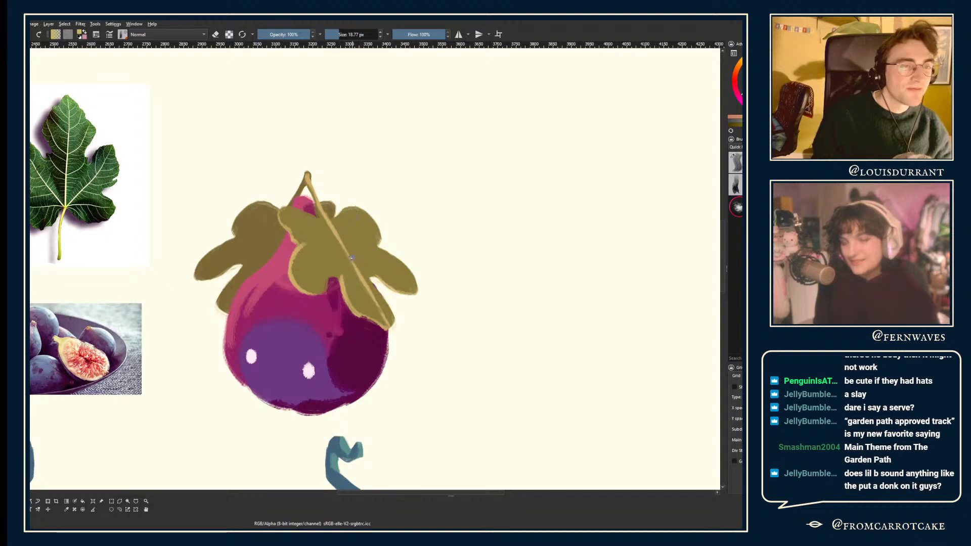
drag(338, 242, 417, 292)
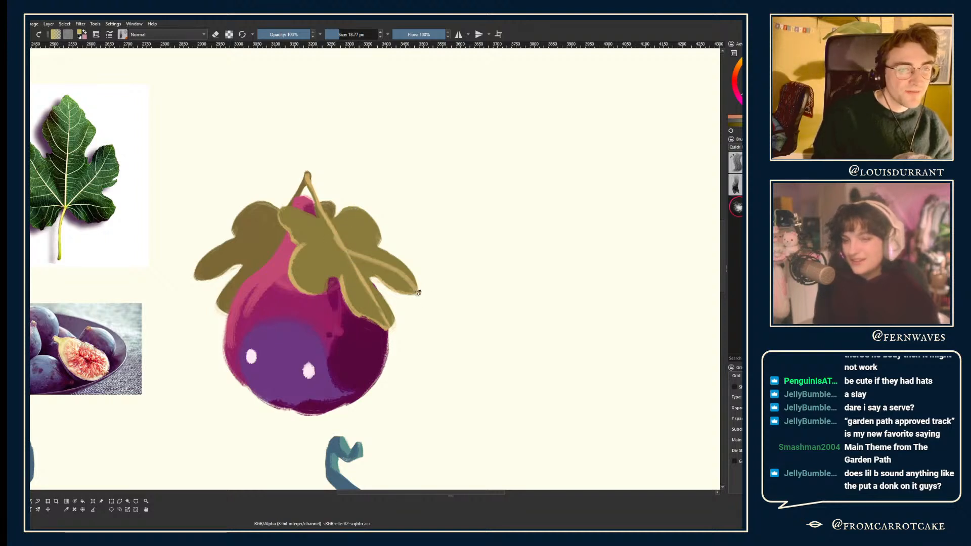
key(ctrl+z)
drag(338, 238, 414, 289)
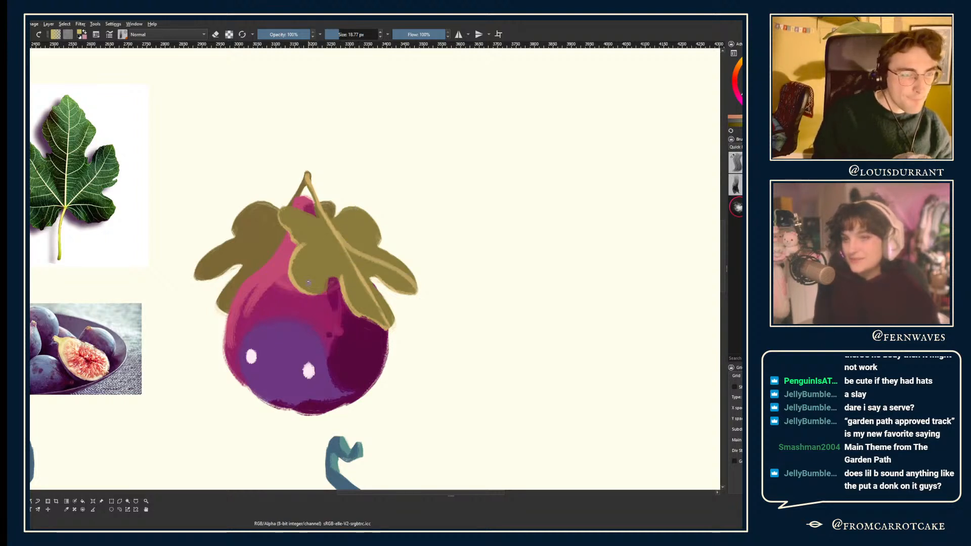
drag(336, 232, 308, 293)
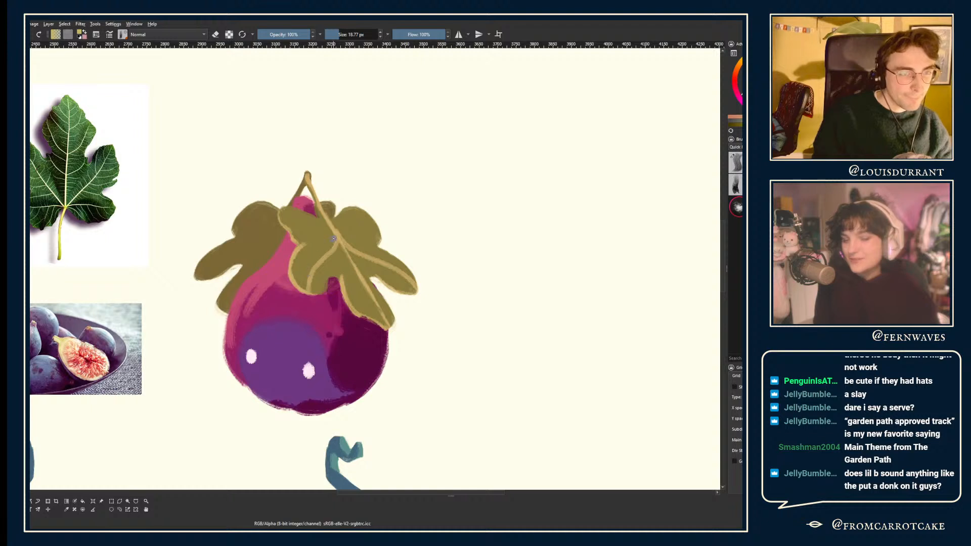
- Trim the side veins with the eraser and paint veins into the upper lobes and finer branches using a 13.45 px brush
key(e)
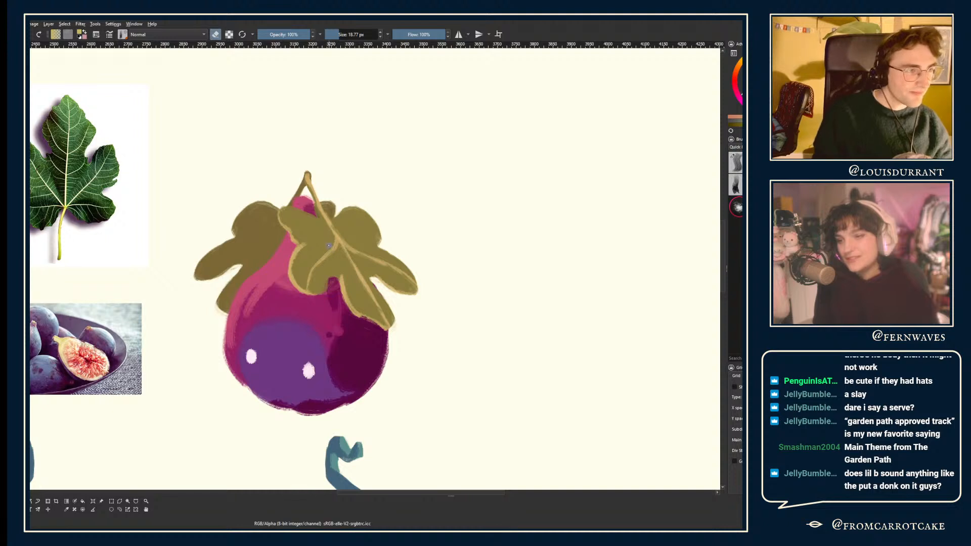
key(e)
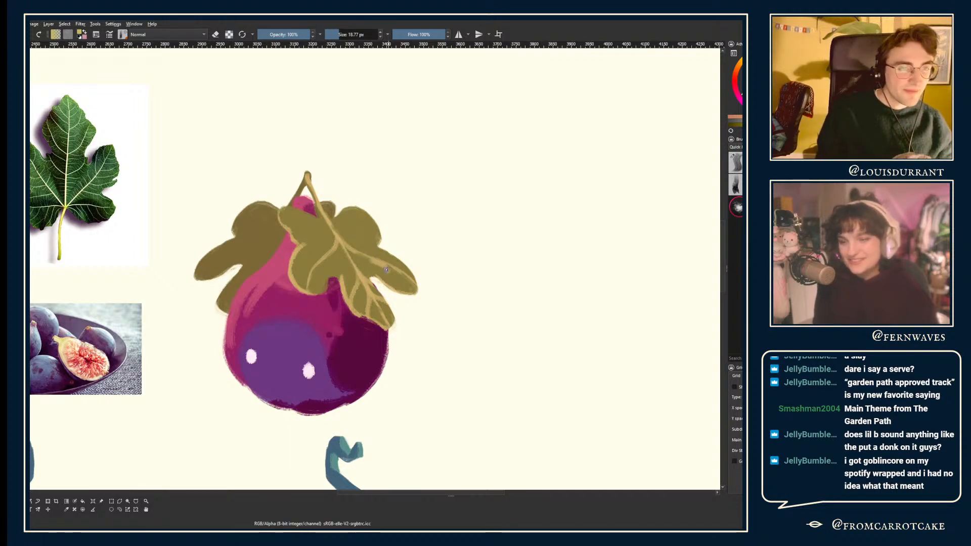
key(e)
drag(353, 69, 334, 54)
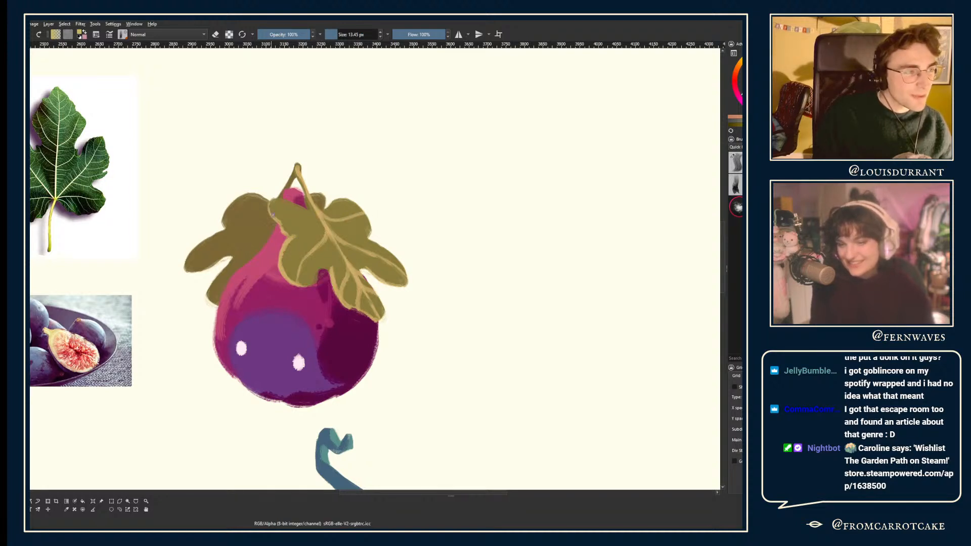
key(e)
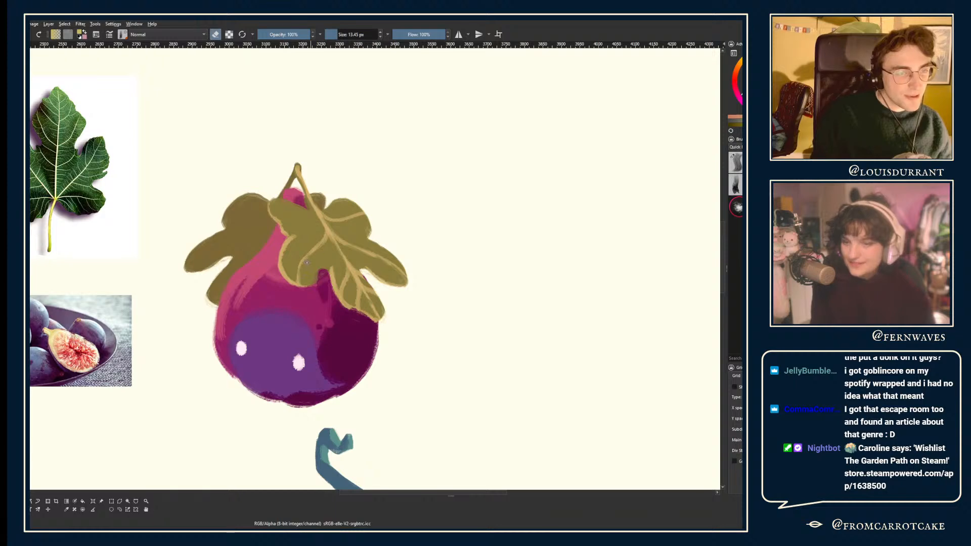
key(e)
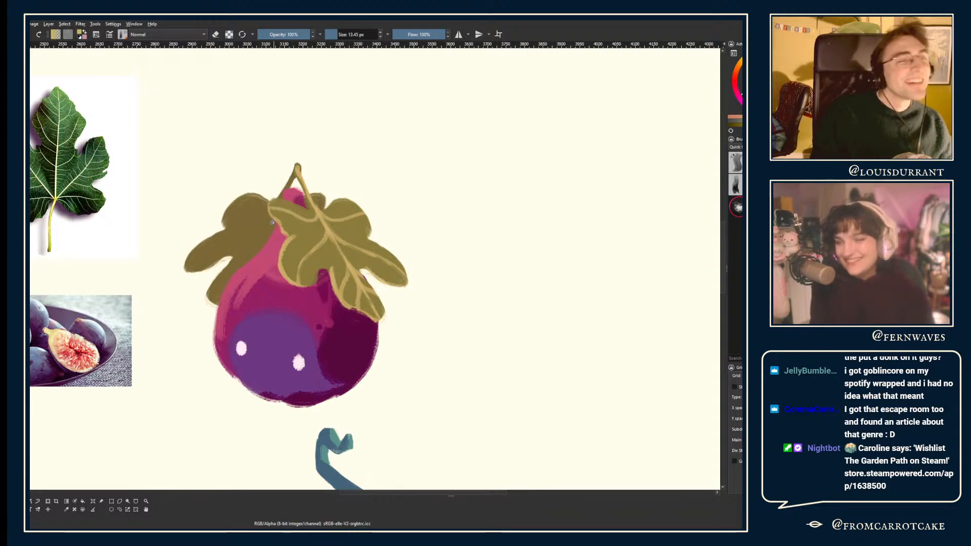
- Add fine branch veins inside the front leaf's lower-left and right lobes
key(minus)
key(m)
key(plus)
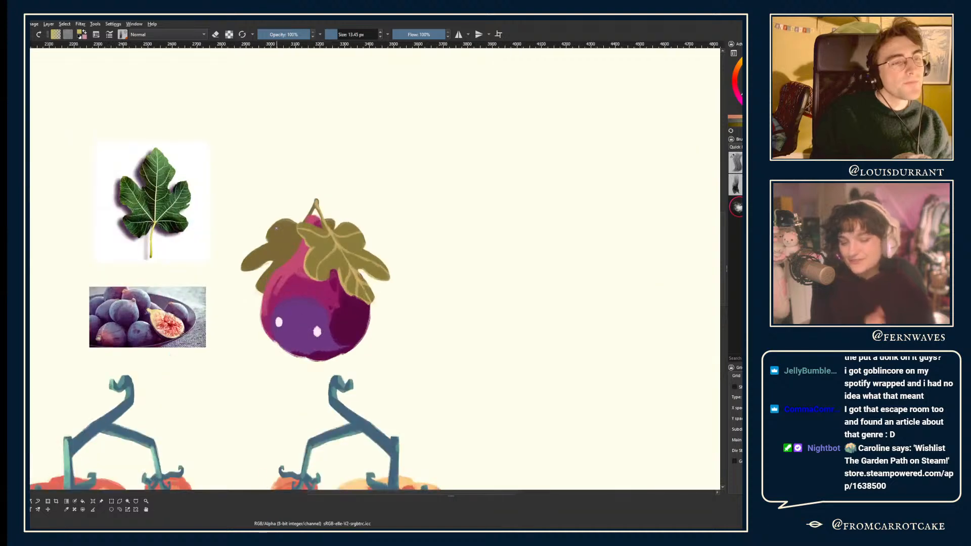
key(plus)
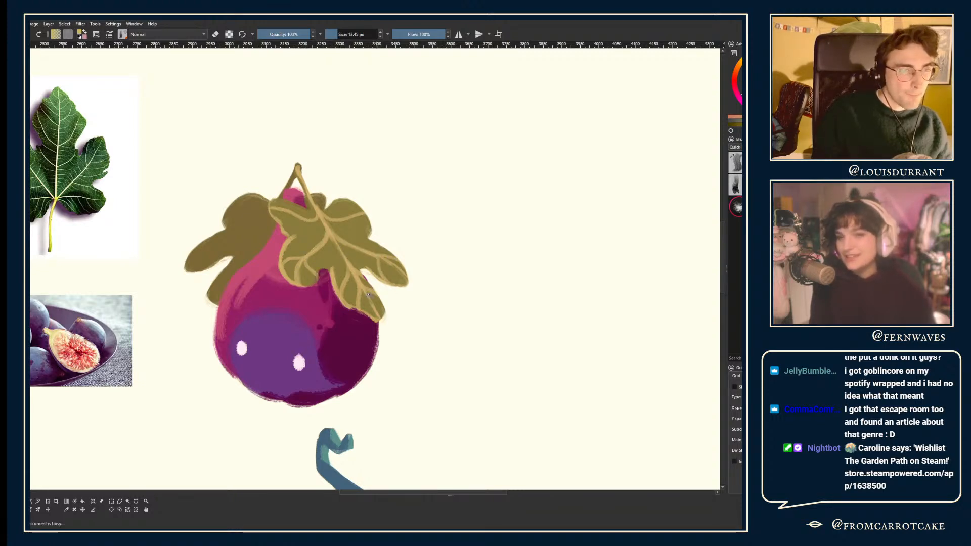
- Strengthen the right lobe's vein where it leaves the midrib and clean up the area with the eraser
scroll(380, 273, down, 1)
scroll(322, 193, up, 2)
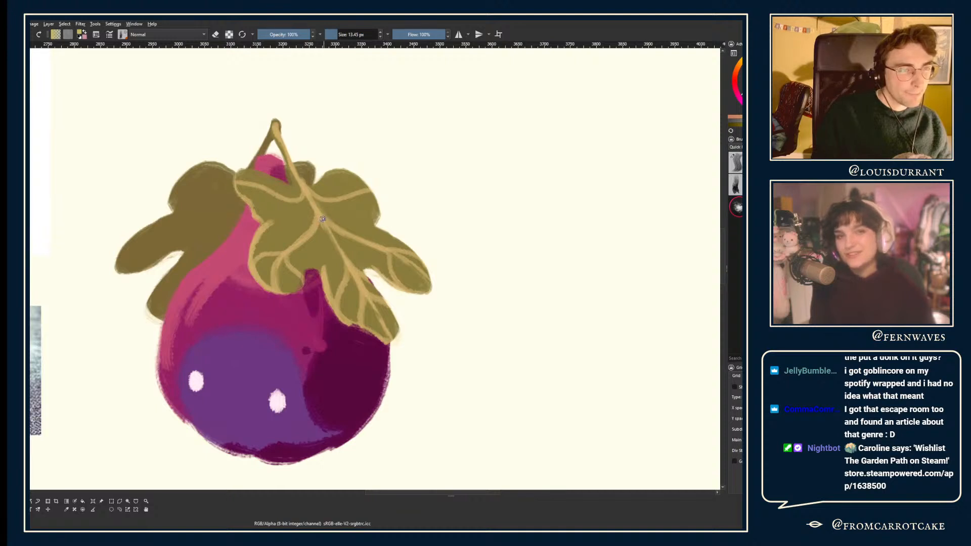
drag(323, 218, 381, 235)
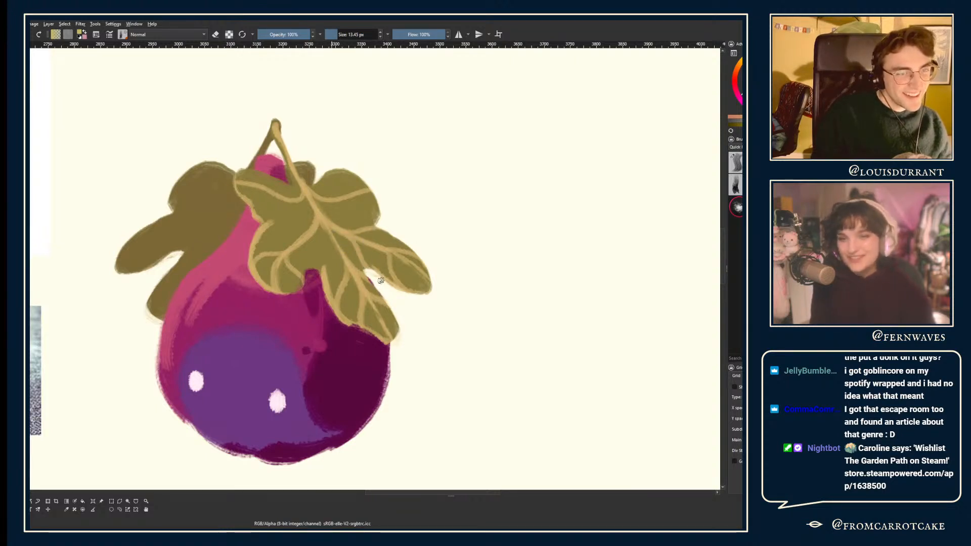
key(e)
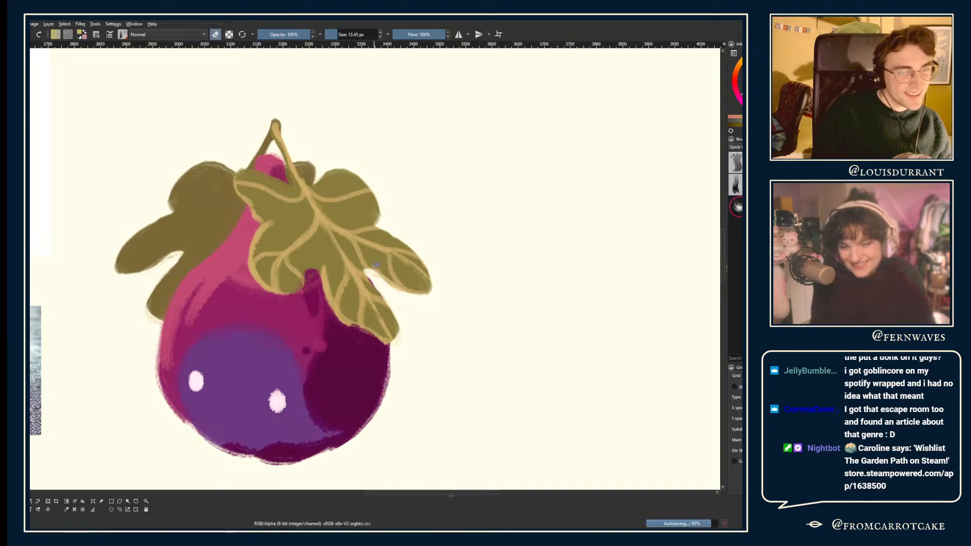
key(minus)
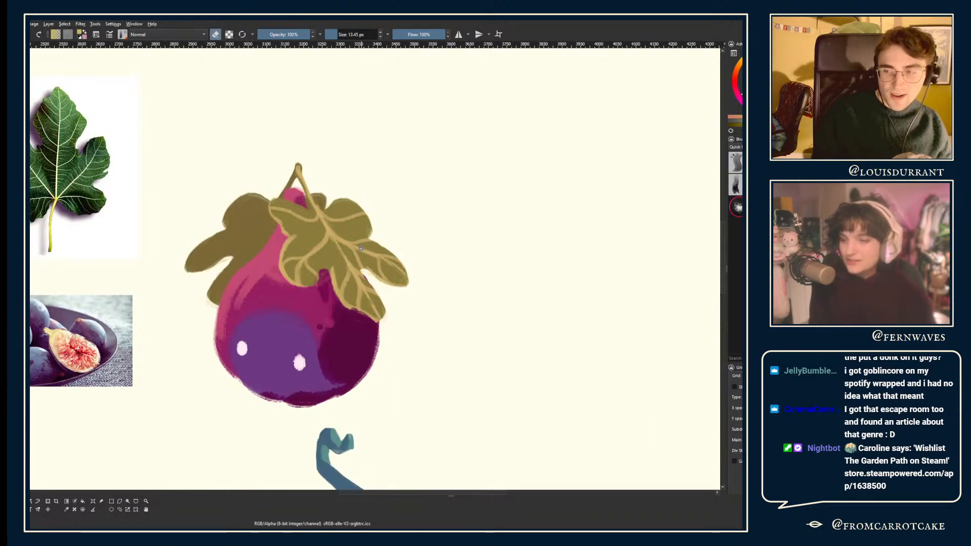
key(m)
key(m)
key(plus)
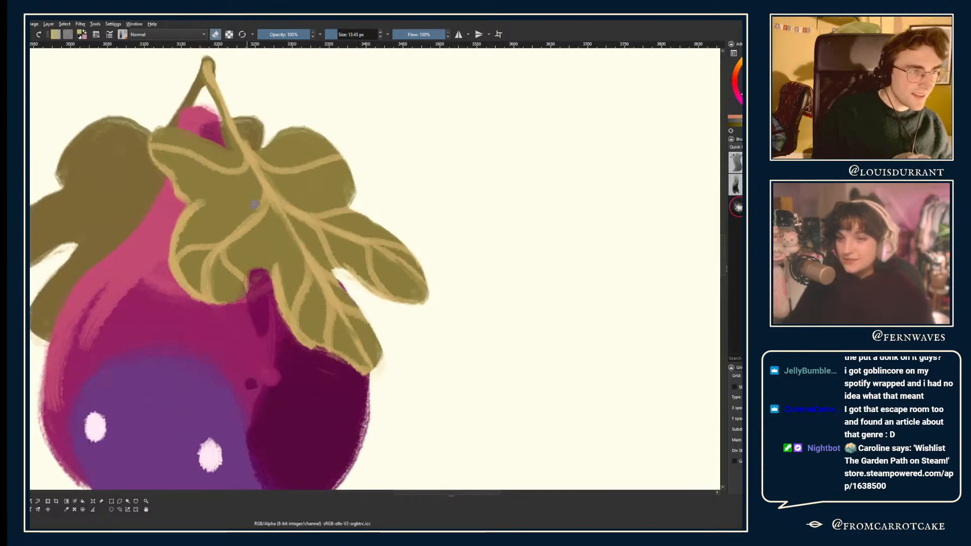
- Paint veins from the midrib to the left edge and lower notch of the front leaf, and small branches in its upper lobes
key(e)
drag(252, 241, 256, 211)
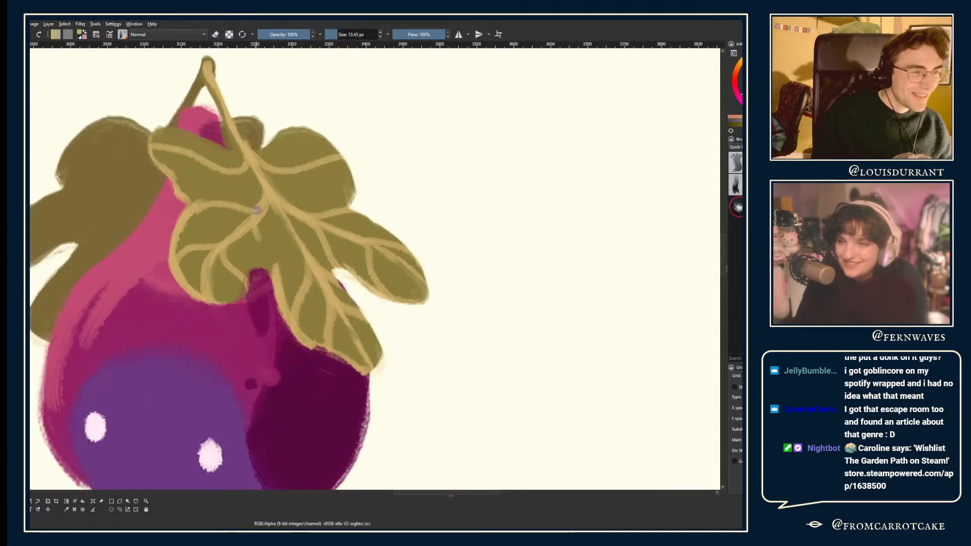
key(ctrl+z)
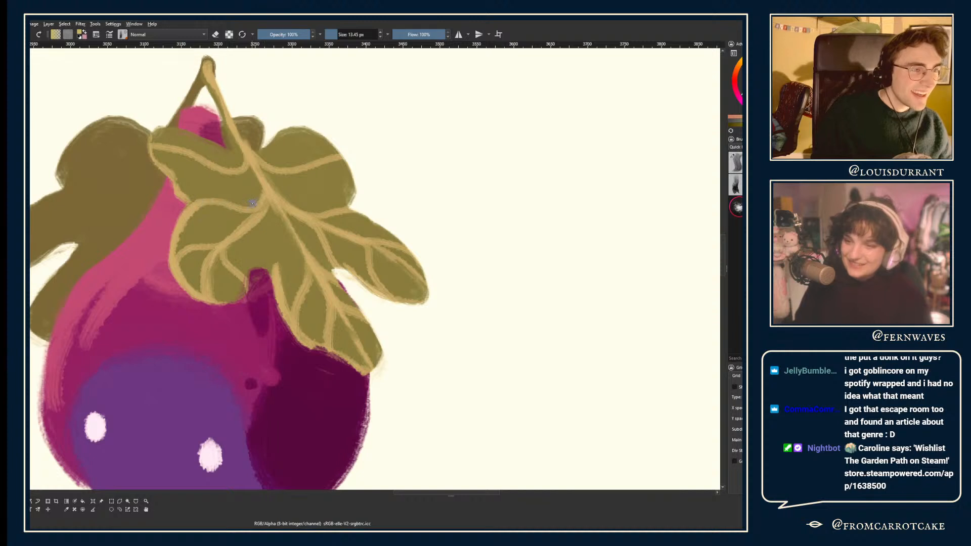
drag(264, 203, 276, 273)
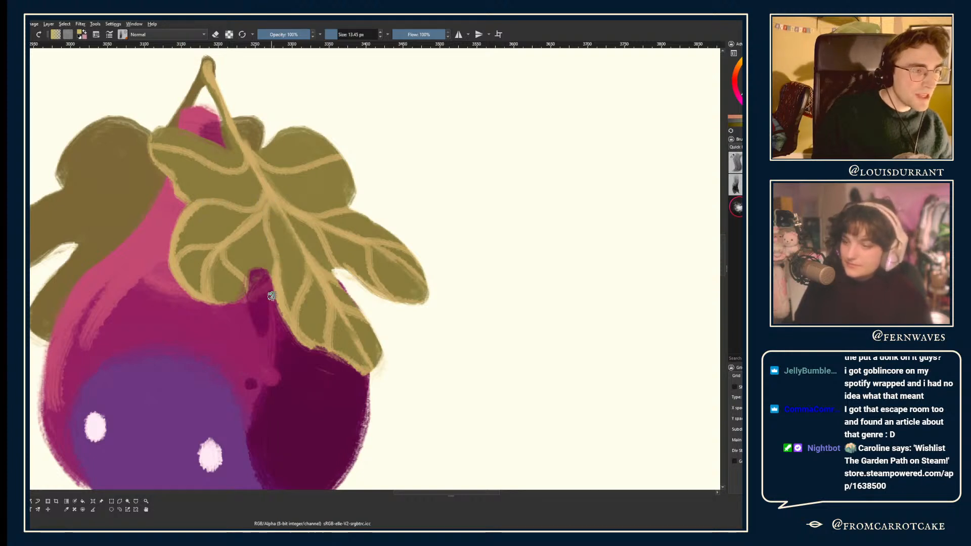
drag(262, 212, 275, 275)
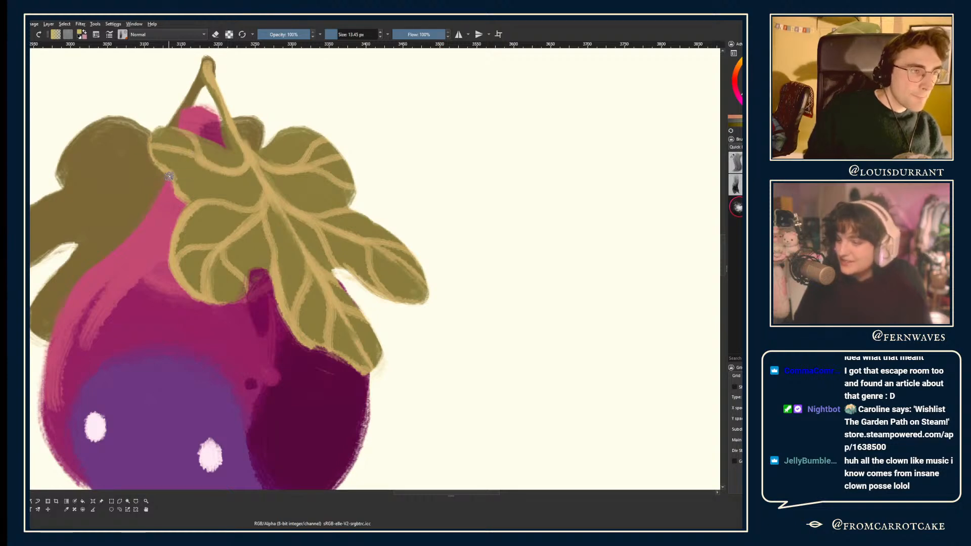
- Sample the front leaf's olive green and touch up the upper-left lobe's vein with the 13.45 px brush
scroll(182, 156, down, 5)
key(m)
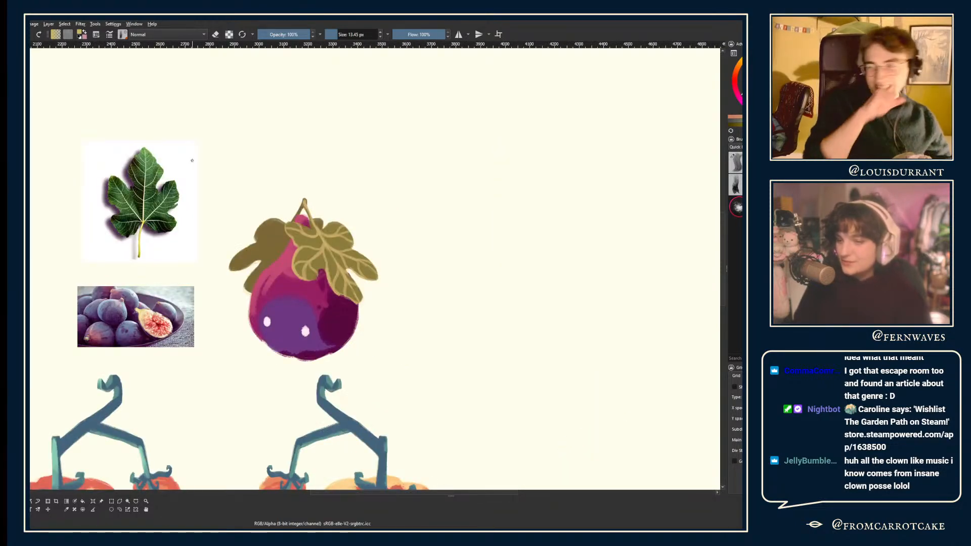
key(plus)
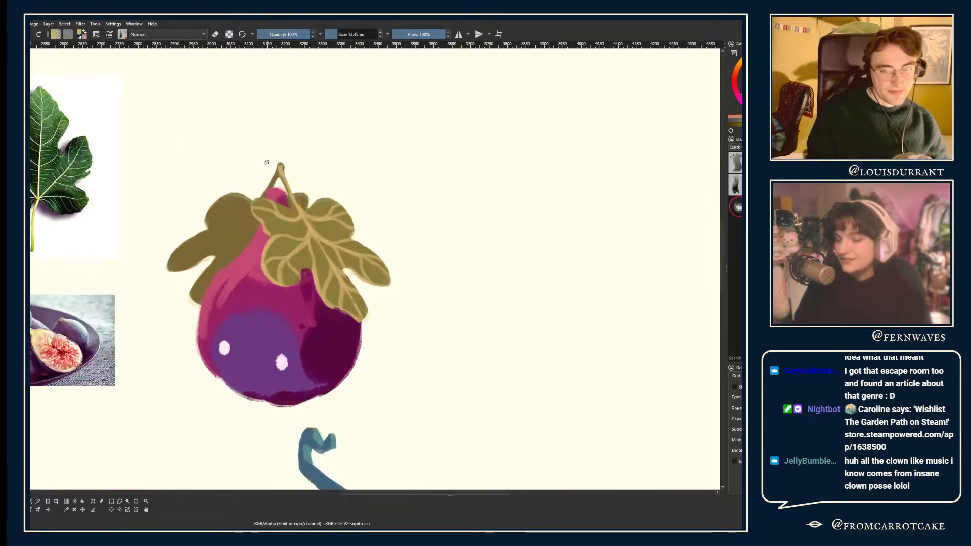
key(plus)
key(p)
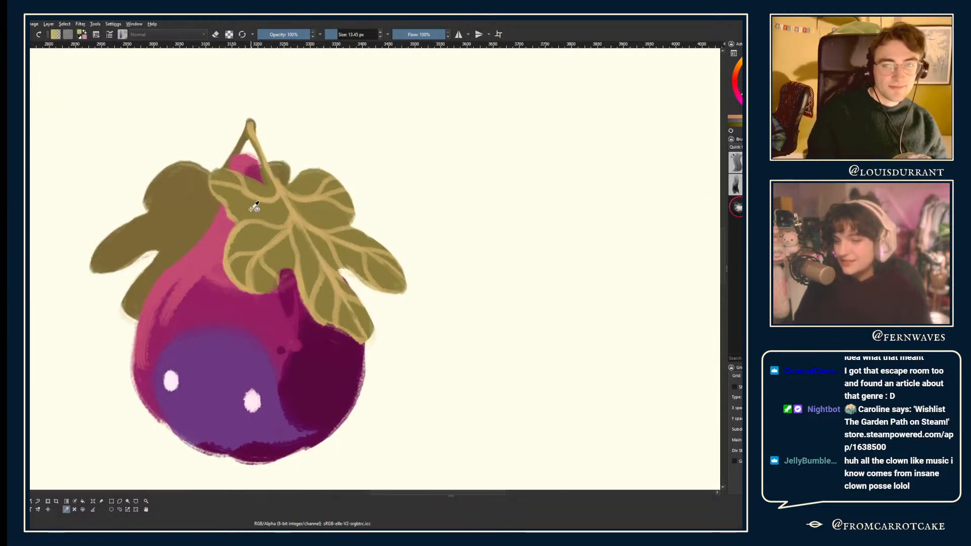
click(254, 208)
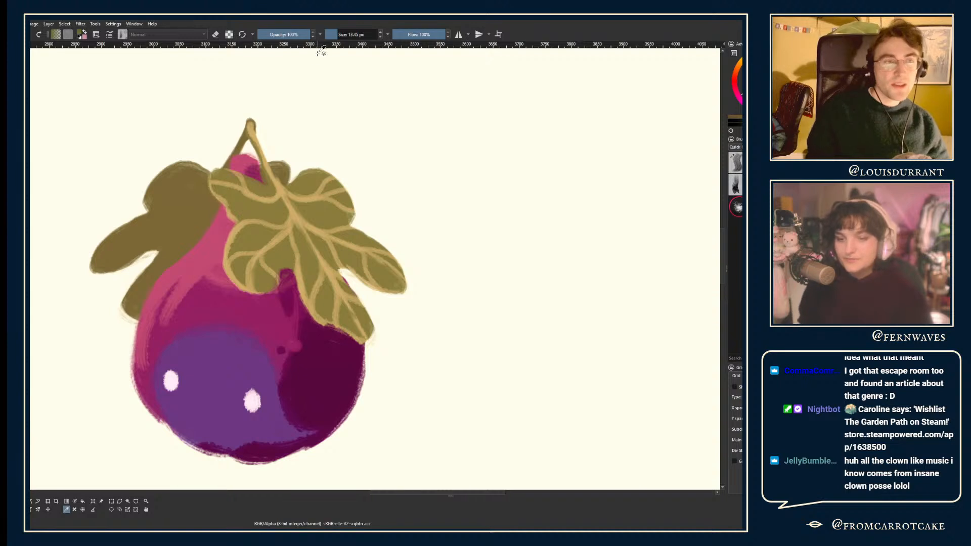
key(b)
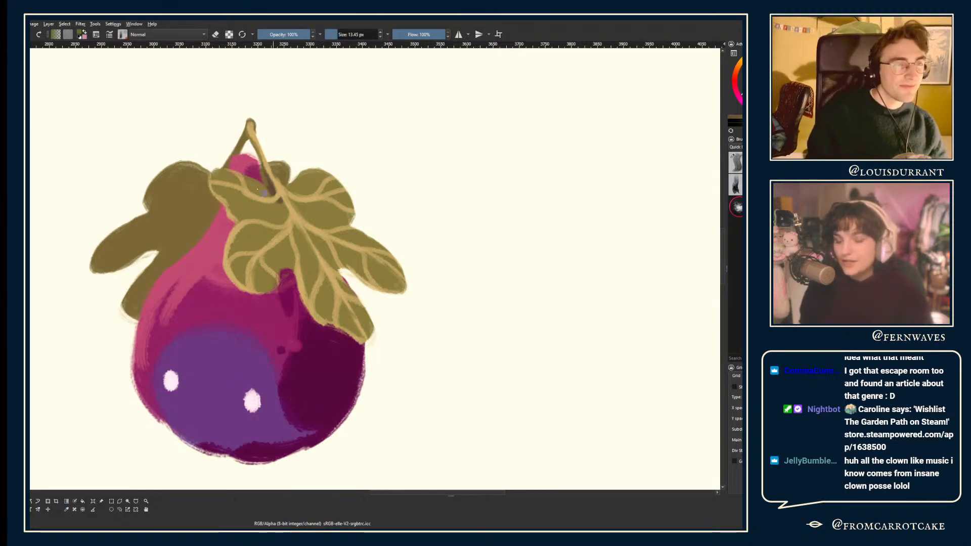
key(minus)
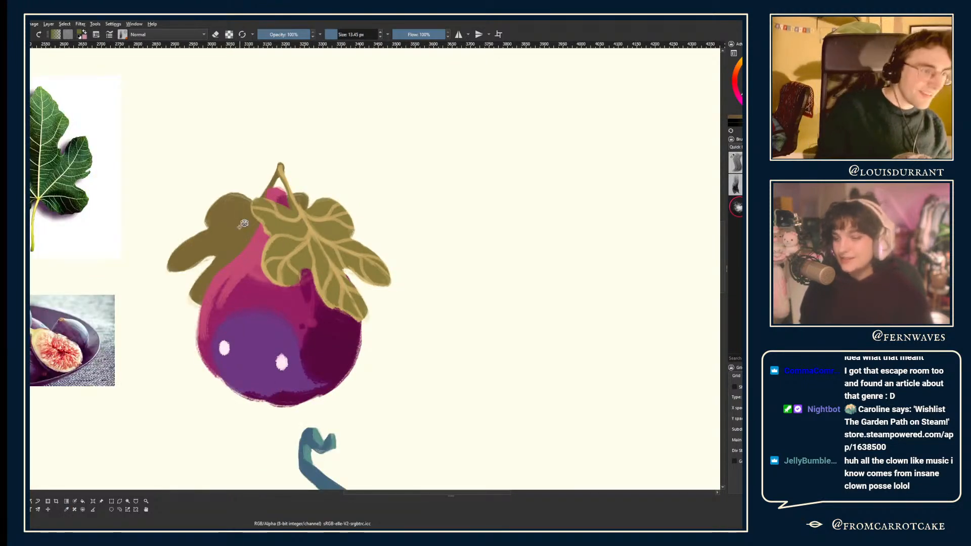
- Set the brush size to 66.73 px and sample a leaf colour from the front leaf
key(p)
drag(168, 172, 234, 184)
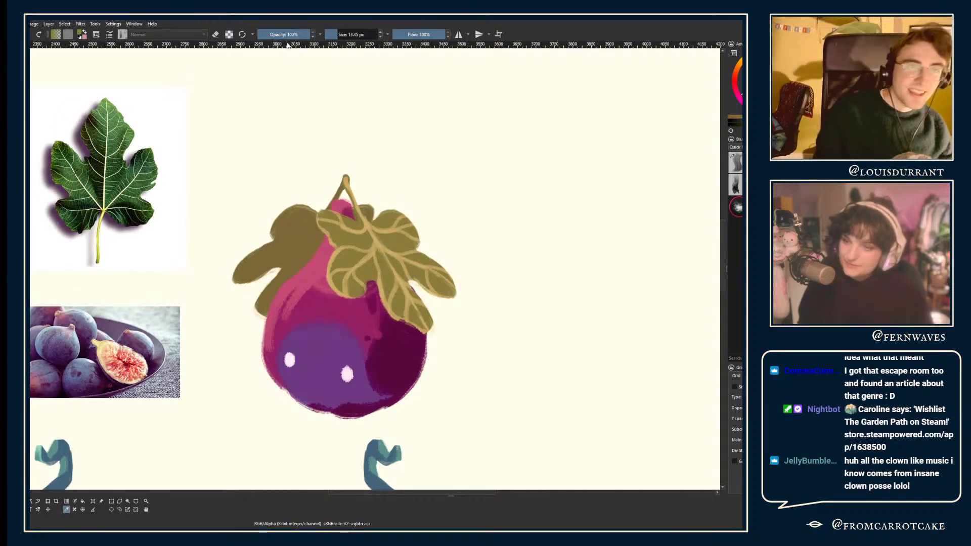
drag(336, 34, 354, 35)
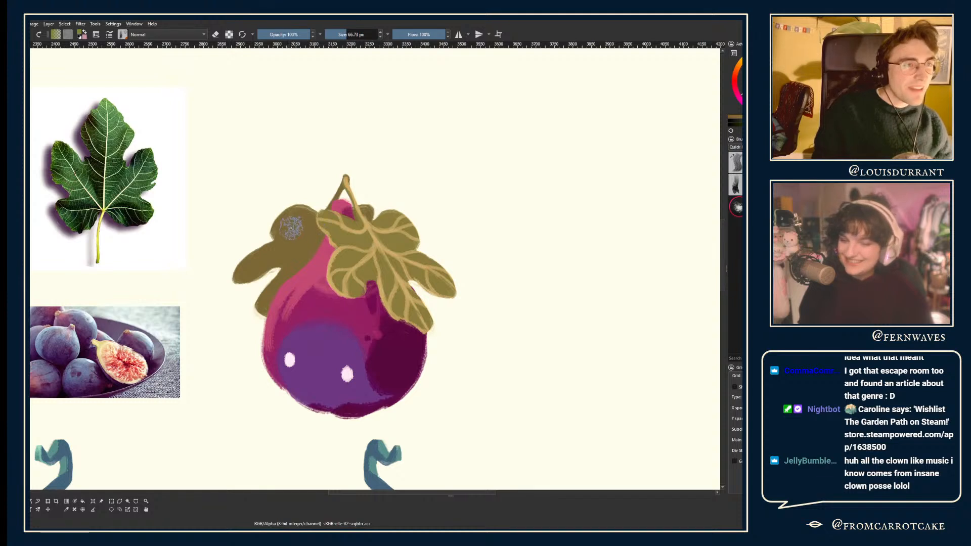
key(e)
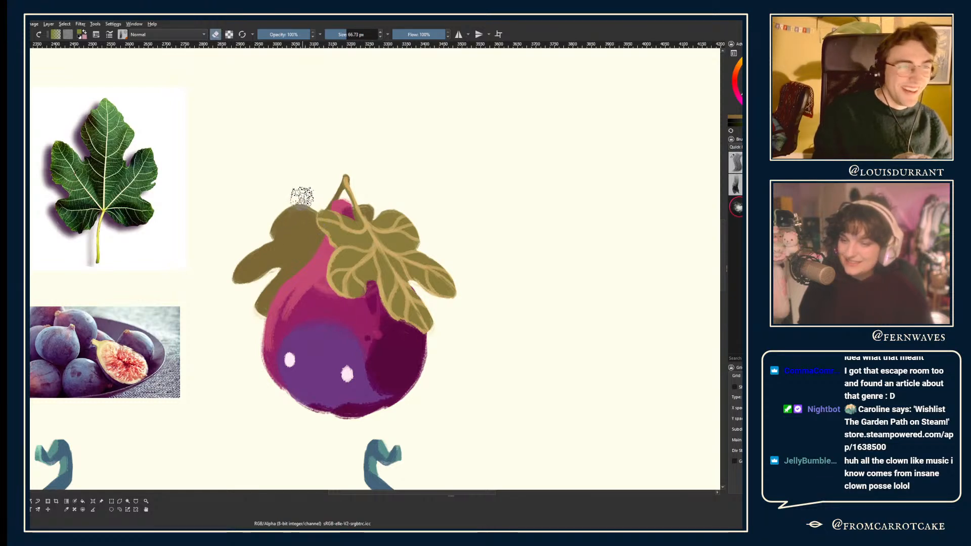
key(p)
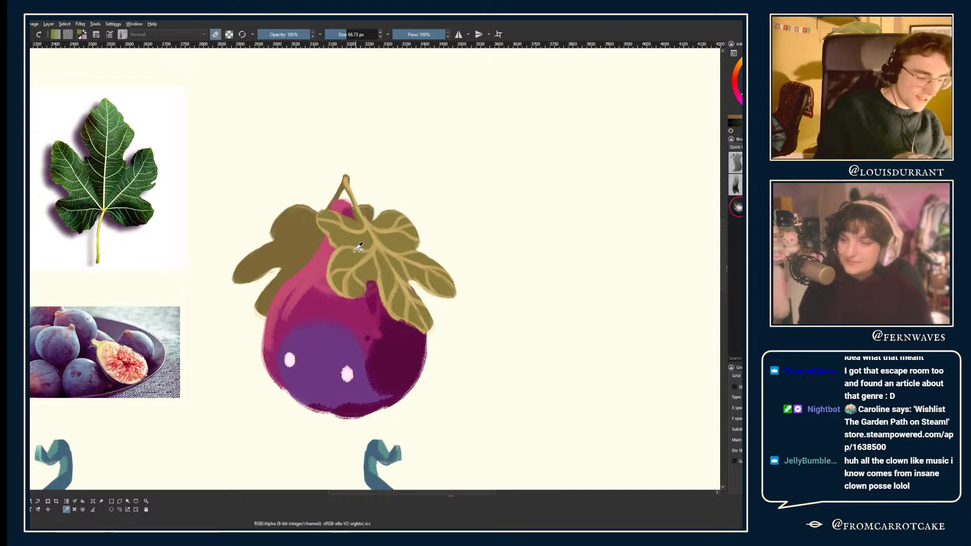
ctrl+click(357, 237)
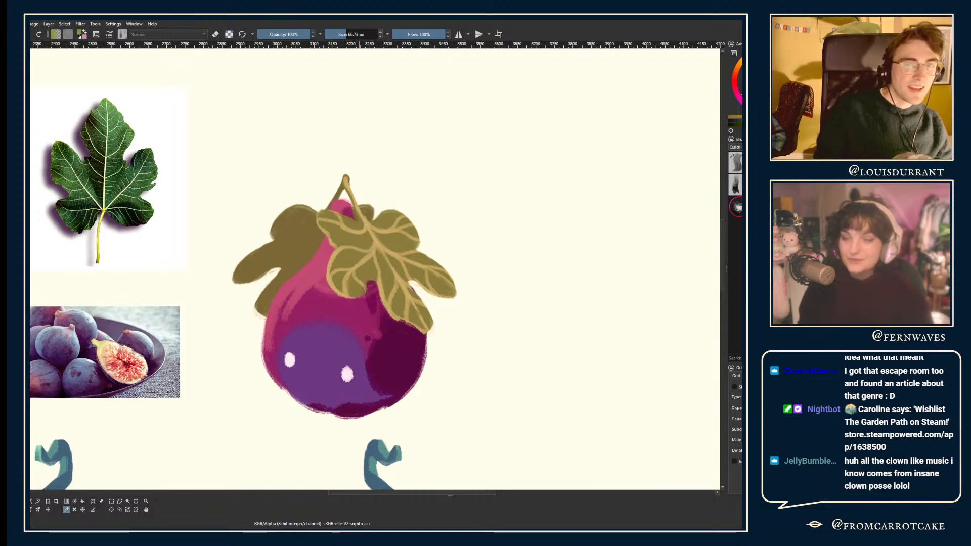
- Paint dark reddish-brown shading over the middle of the back leaf with the 66.73 px brush
key(ctrl+z)
key(ctrl+shift+z)
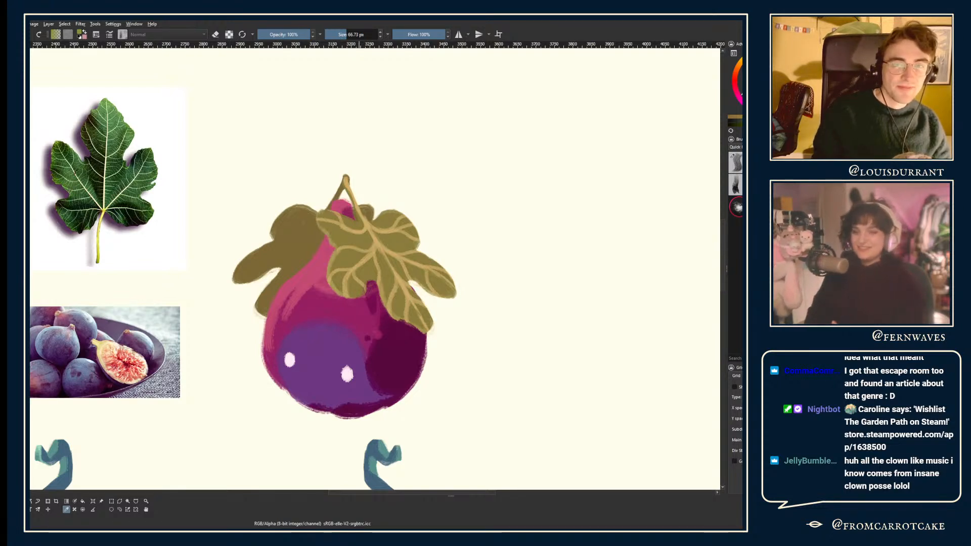
key(ctrl+z)
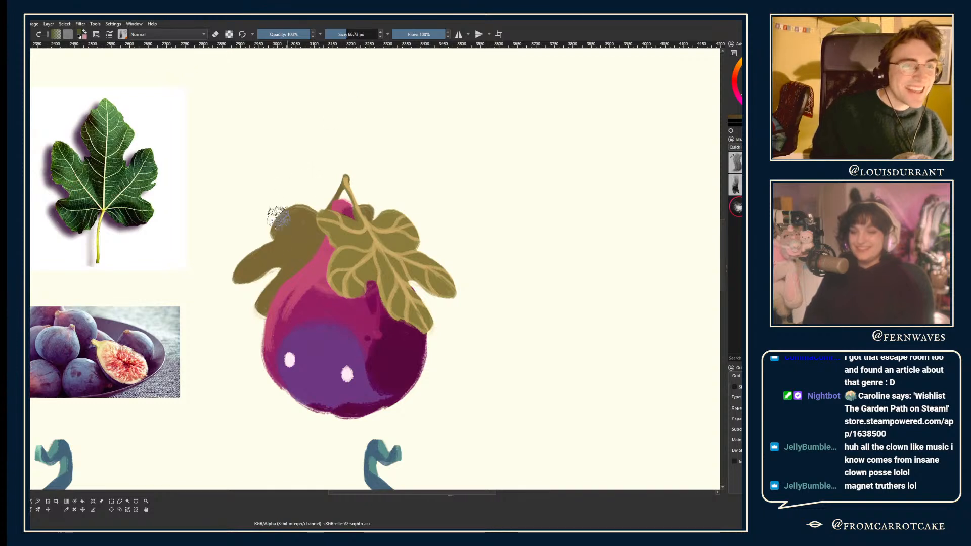
mouse_move(286, 273)
mouse_down()
mouse_move(293, 267)
mouse_move(260, 311)
mouse_up()
key(ctrl+z)
mouse_move(317, 262)
mouse_down()
mouse_move(277, 283)
mouse_move(296, 250)
mouse_move(263, 255)
mouse_move(295, 246)
mouse_move(283, 217)
mouse_move(303, 260)
mouse_move(326, 253)
mouse_up()
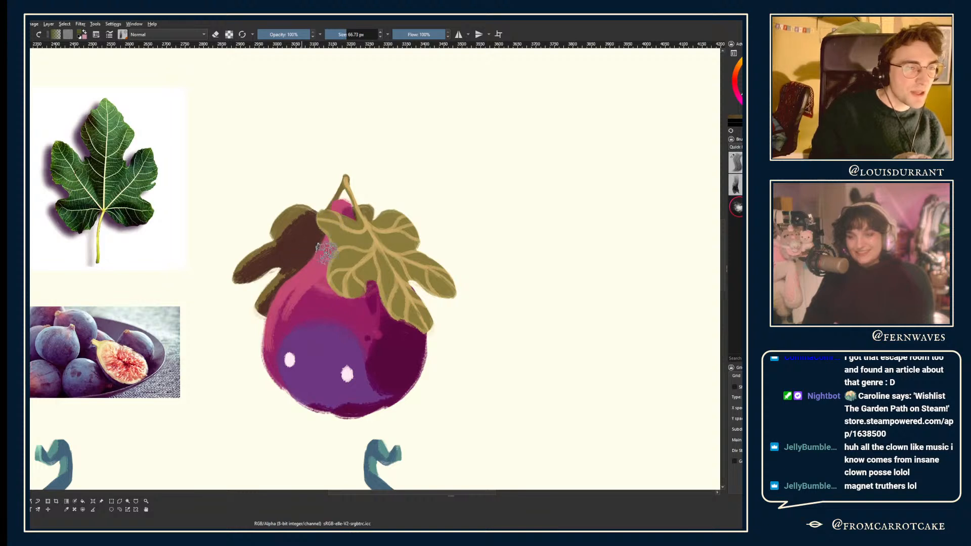
mouse_move(318, 210)
mouse_down()
mouse_move(289, 222)
mouse_move(303, 224)
mouse_up()
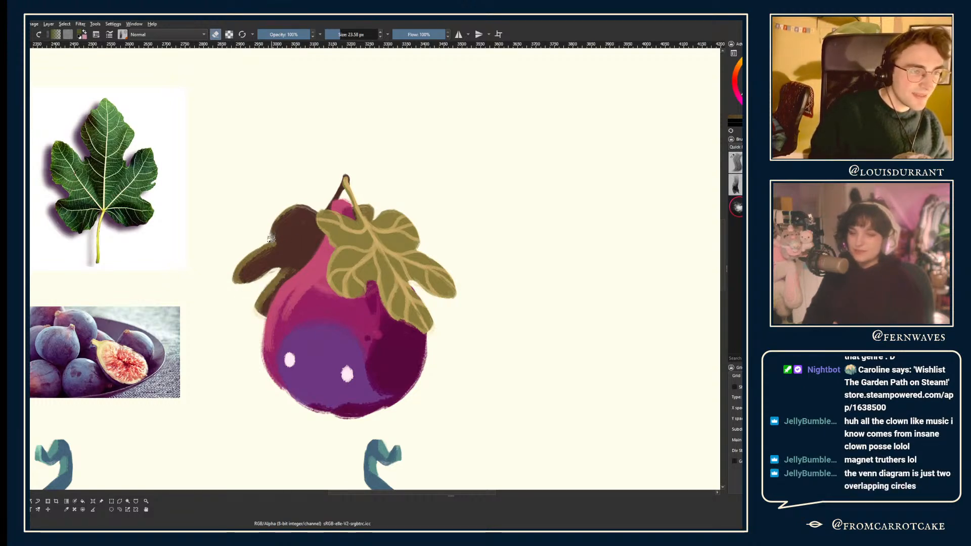
- Erase the dark shading along the back leaf's upper rim and on its stem with a 23.58 px eraser
drag(280, 220, 295, 205)
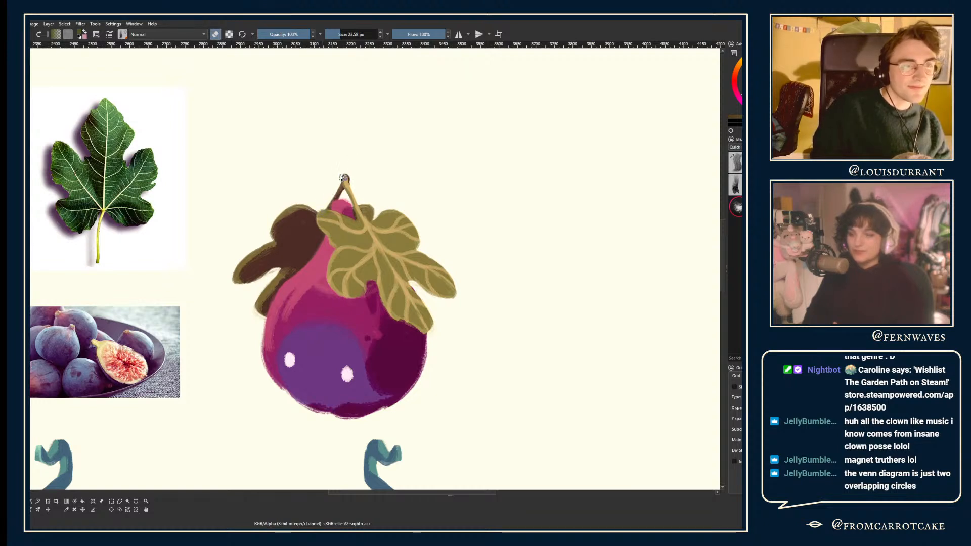
key(minus)
key(minus)
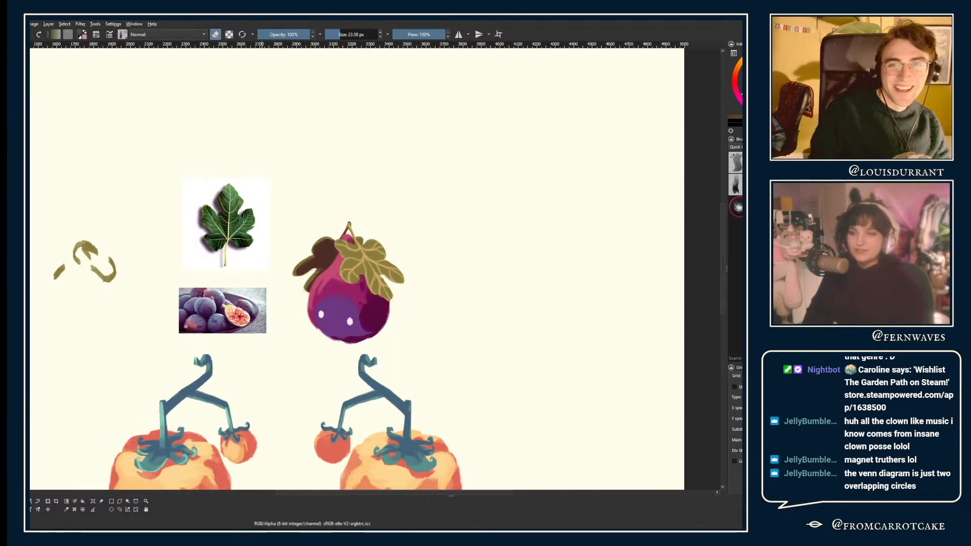
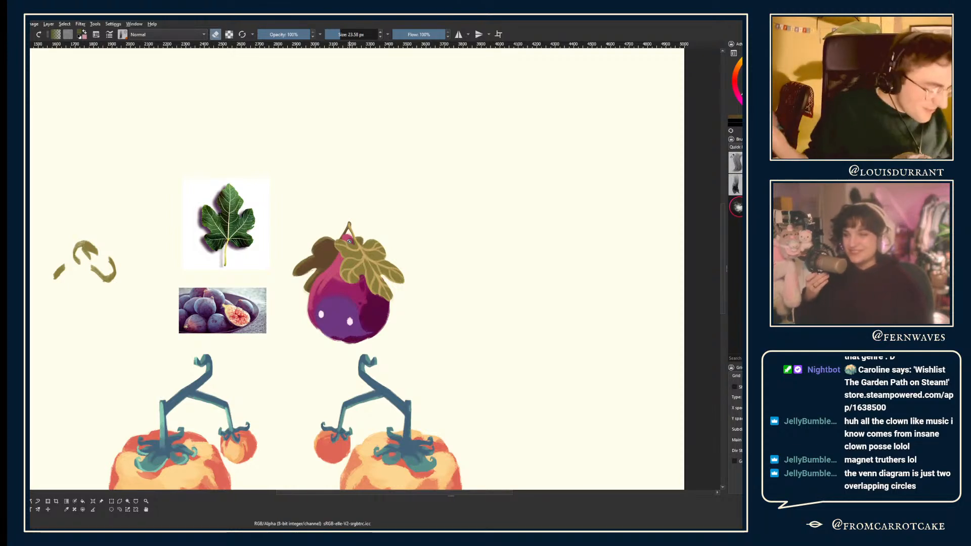
- Extend the brown shading into the back leaf's lower lobe with the 23.58 px brush and clean up its rim
scroll(252, 191, up, 4)
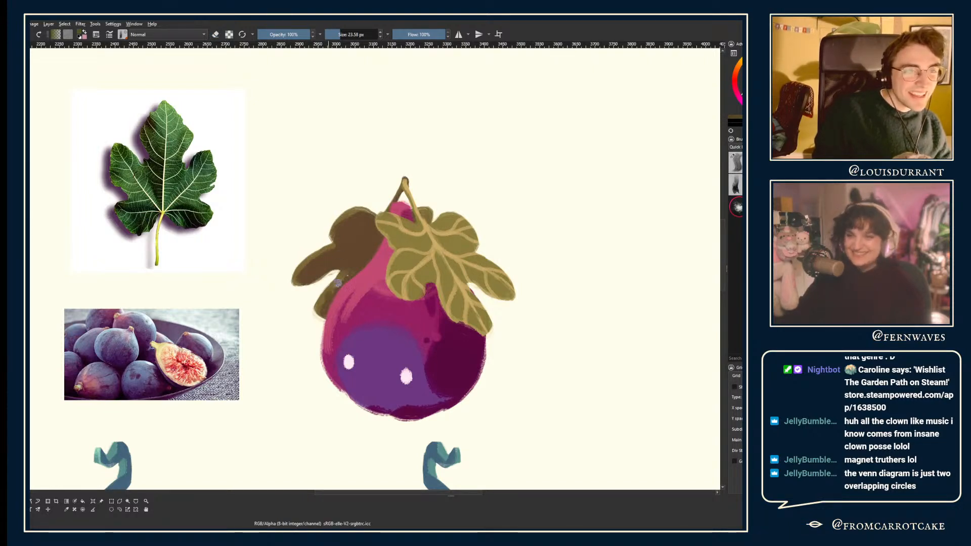
drag(359, 260, 324, 314)
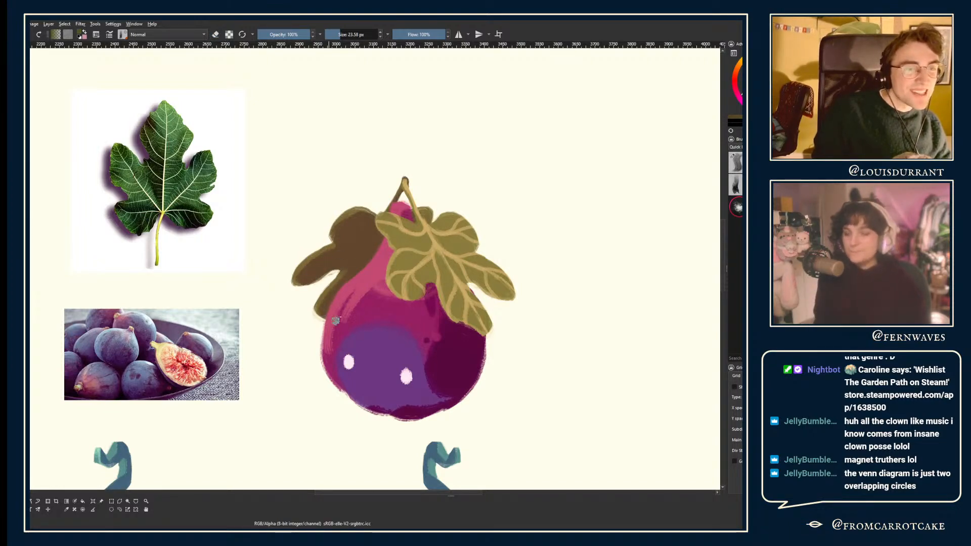
key(e)
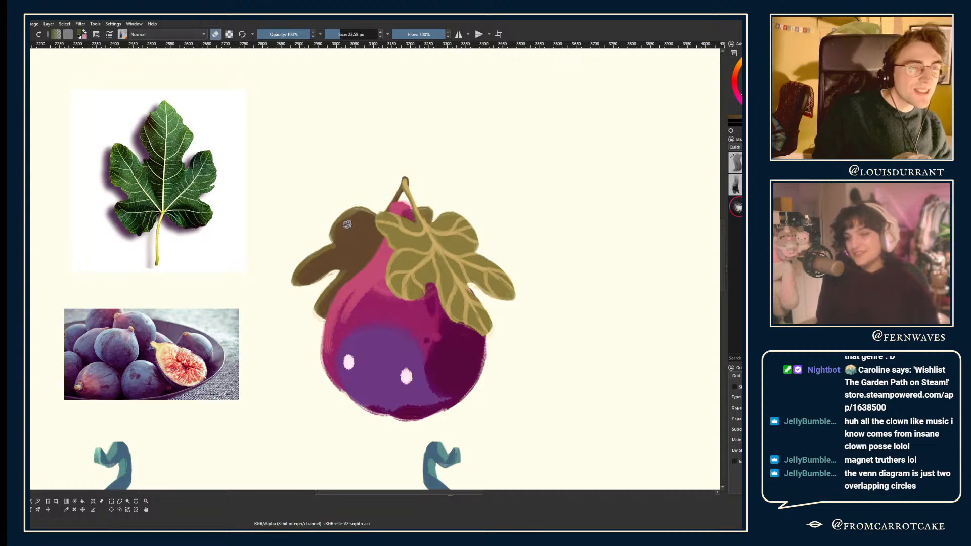
key(e)
key(minus)
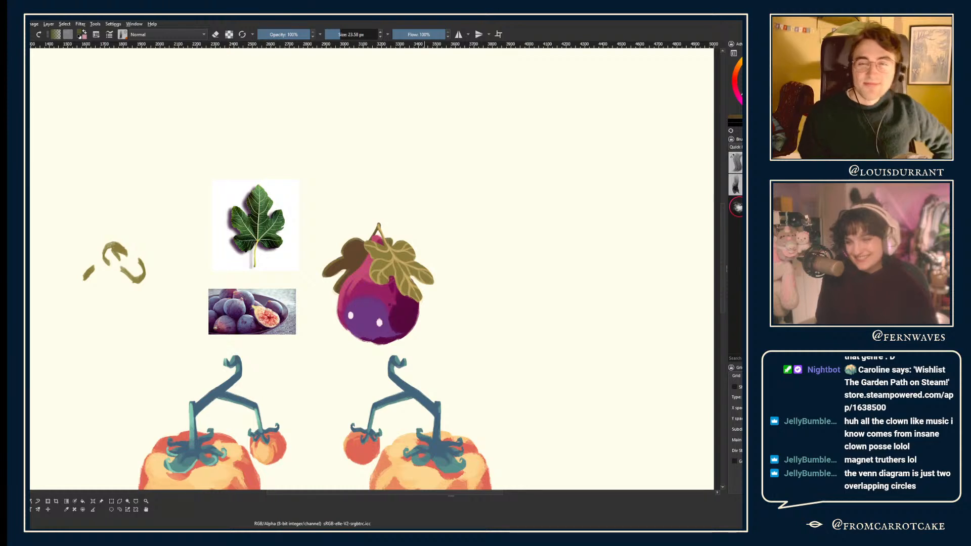
key(ctrl+z)
key(ctrl+shift+z)
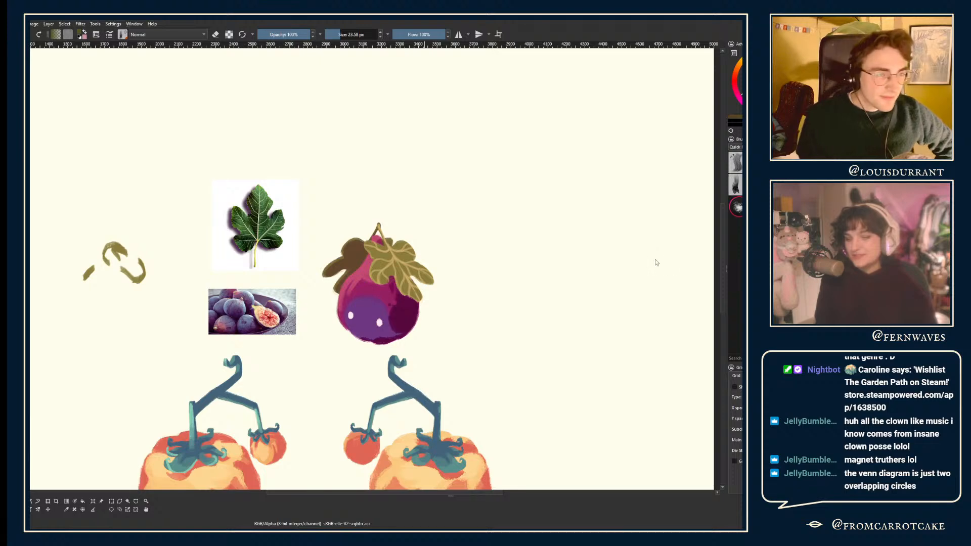
- Sample the back leaf's rim colour and shade the middle of the front leaf with large brushes of 85.52 px and 60.07 px
scroll(388, 248, up, 1)
scroll(351, 259, up, 2)
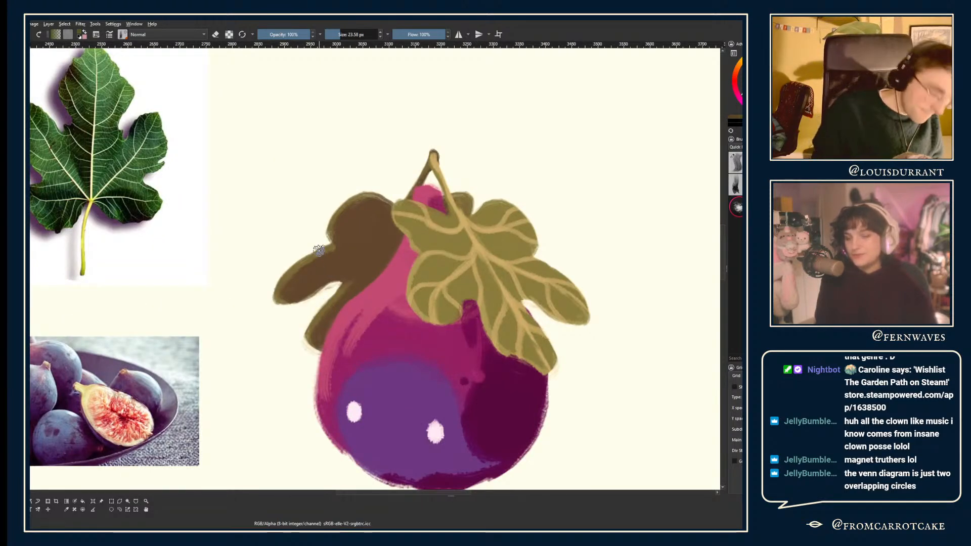
key(p)
click(318, 250)
drag(424, 252, 310, 262)
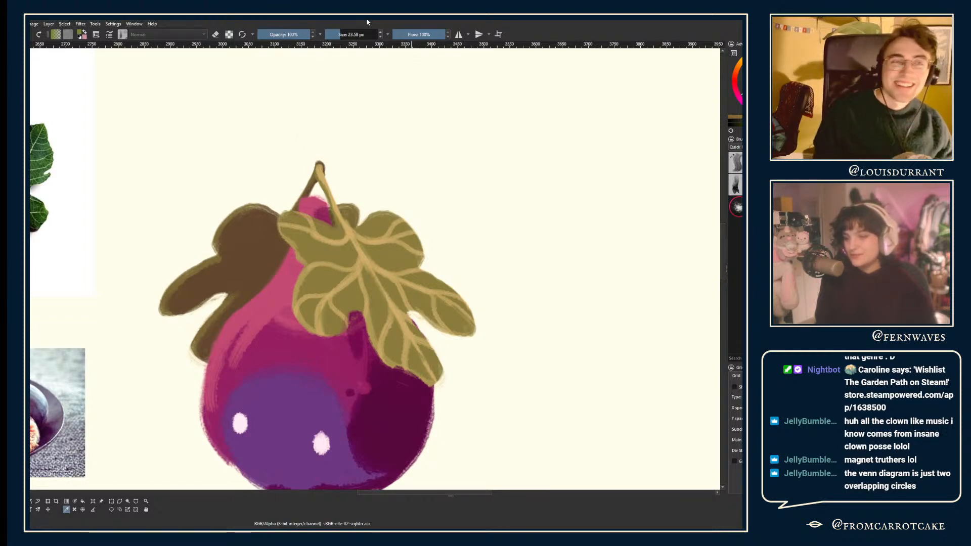
click(351, 34)
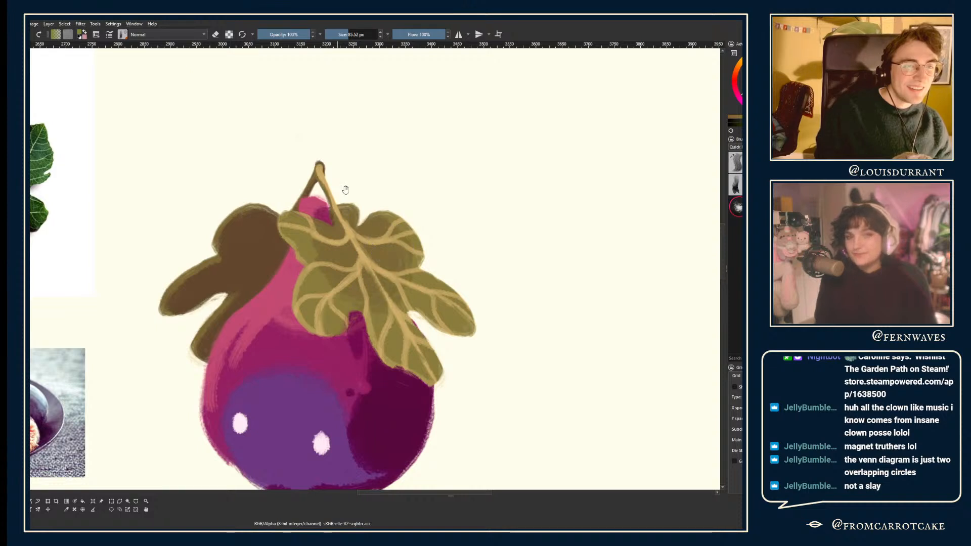
drag(362, 85, 319, 60)
click(346, 34)
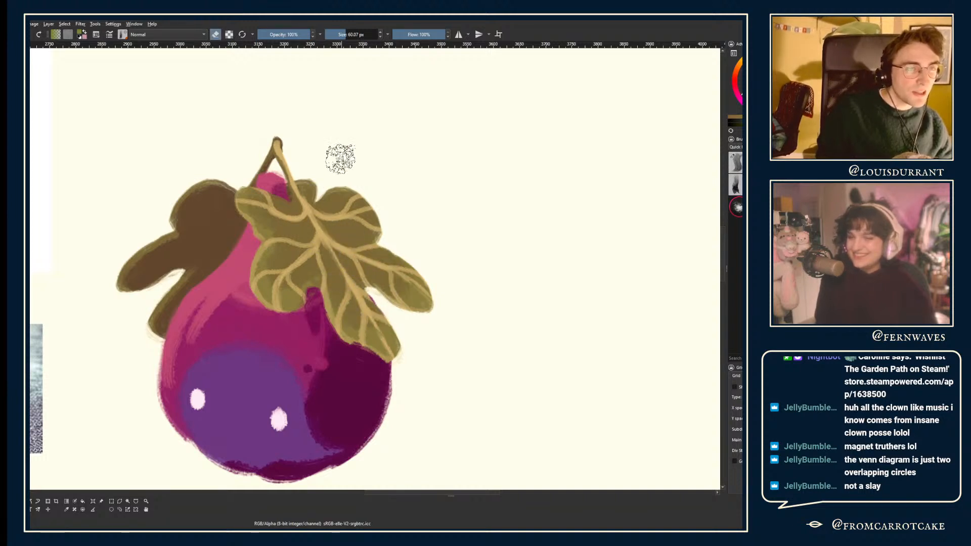
- Erase the new shading towards the front leaf's edges with the eraser, reducing its size to 42.76 px
key(e)
drag(344, 142, 318, 127)
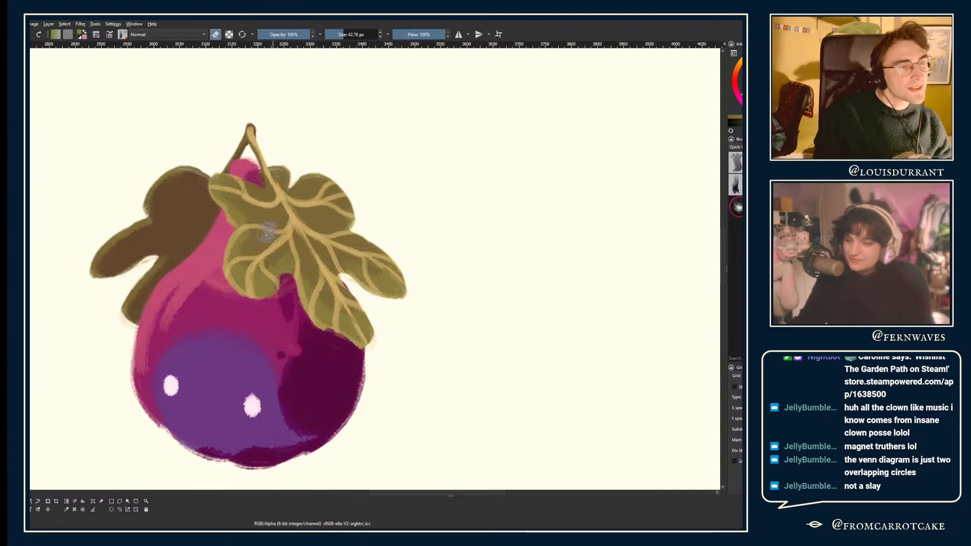
- Sample a leaf colour, switch brush preset and touch up the front leaf's edge beside the stem at 11.22 px
key(p)
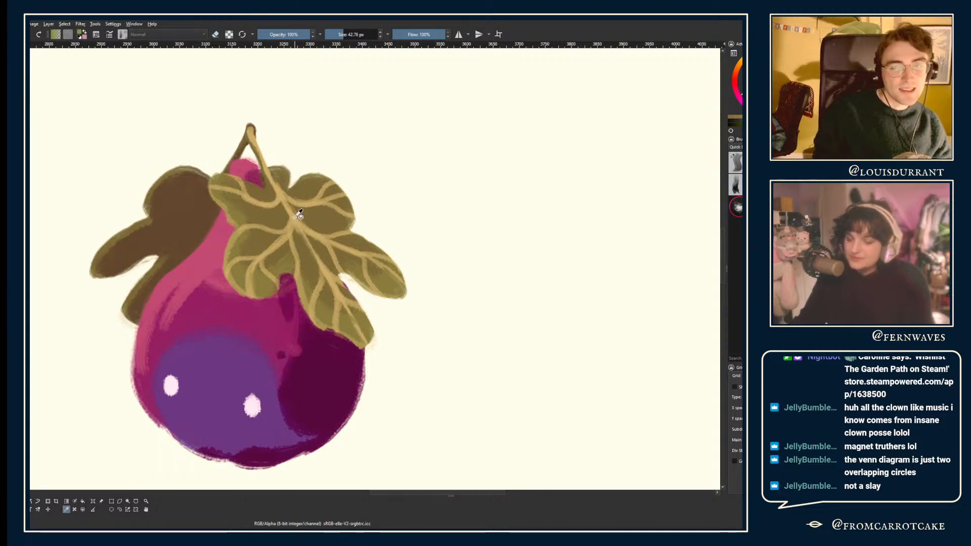
click(739, 166)
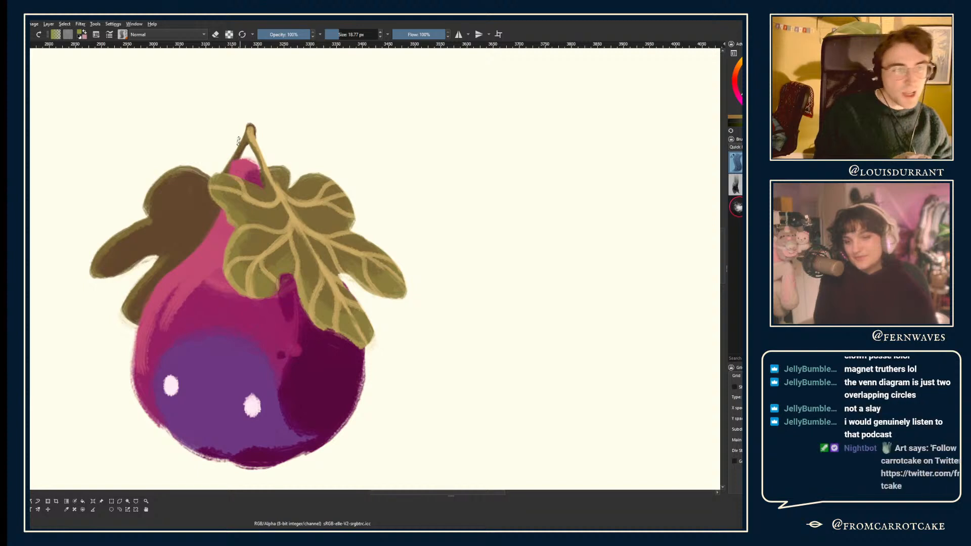
drag(232, 127, 275, 141)
key(ctrl+plus)
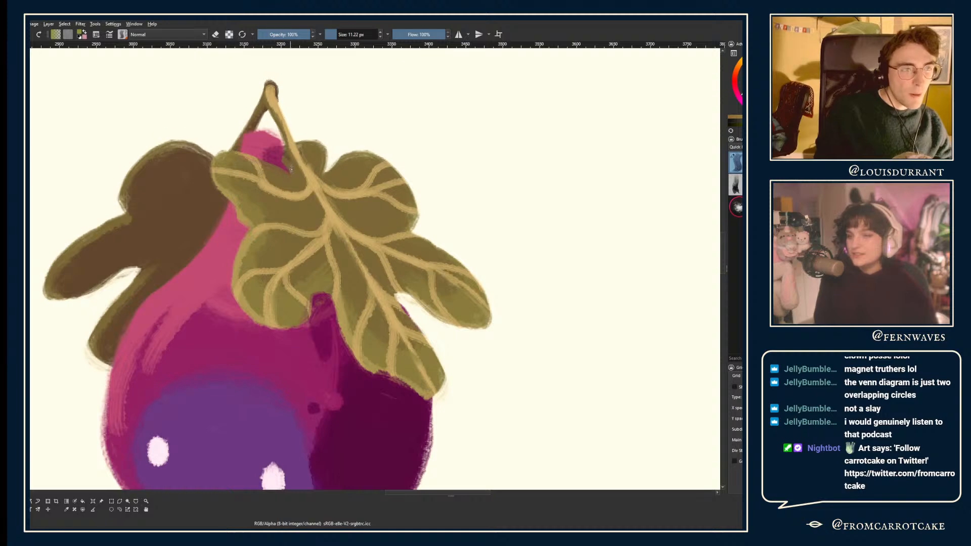
drag(276, 161, 282, 153)
- Check the whole fig in mirrored view and compare the front leaf with and without its veins
key(minus)
key(minus)
key(minus)
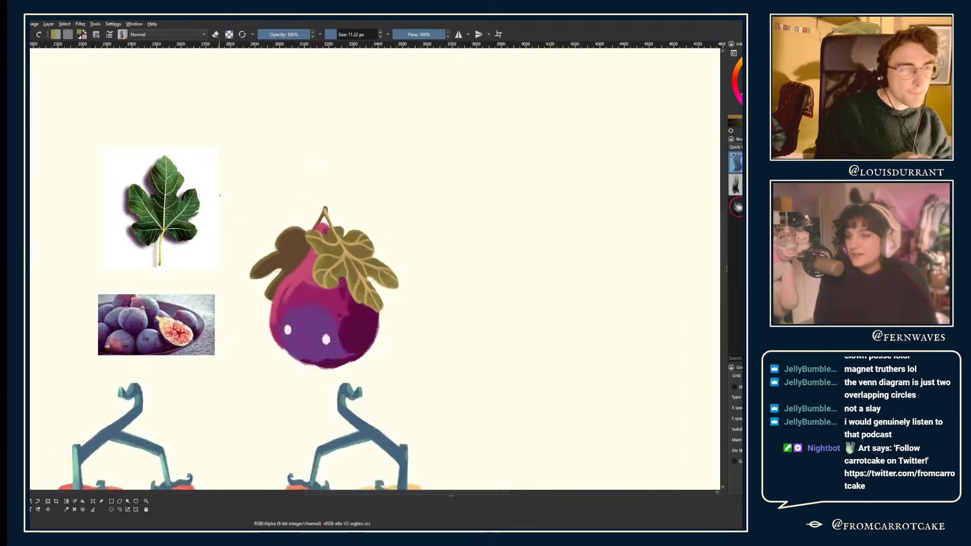
key(m)
key(m)
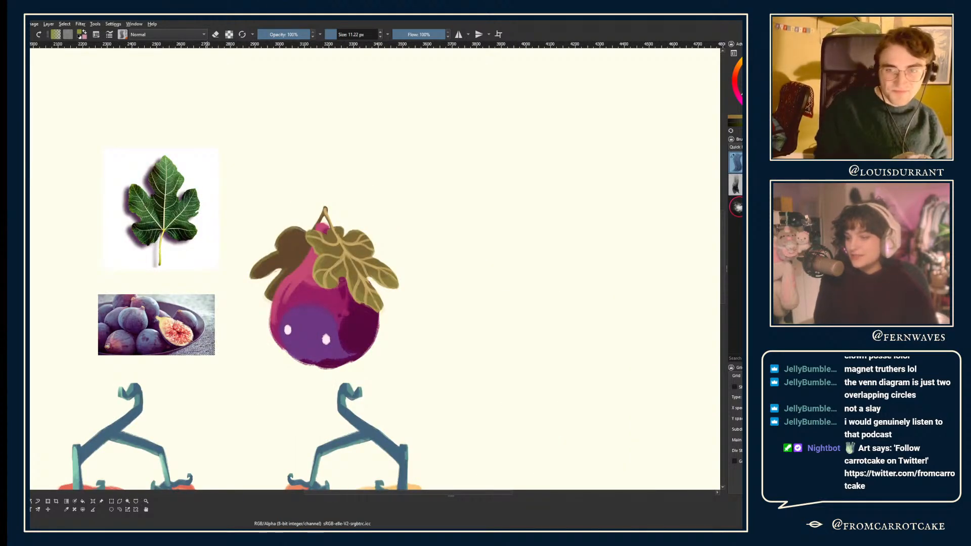
key(ctrl+z)
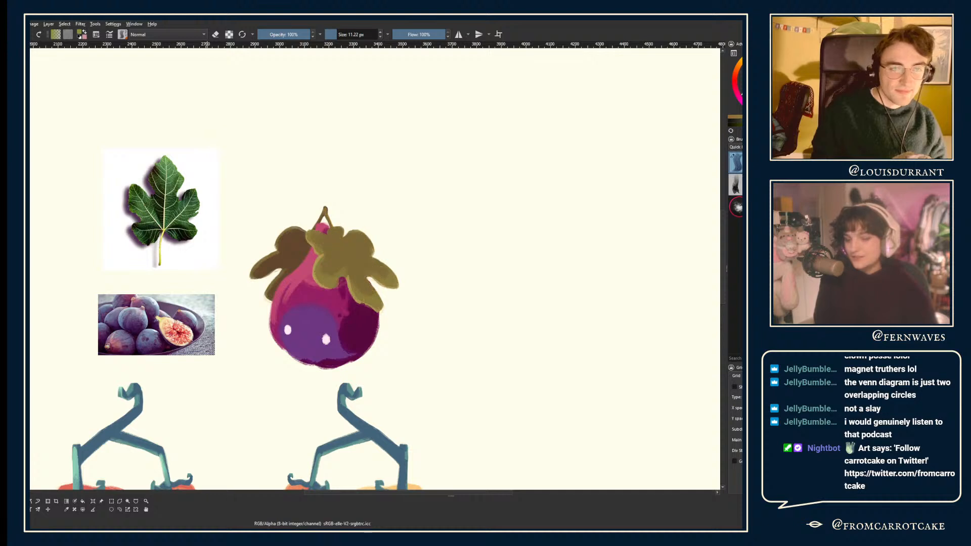
key(ctrl+shift+z)
- Soften the front leaf's veins, especially in the upper-left lobe, with a 63.34 px eraser
key(e)
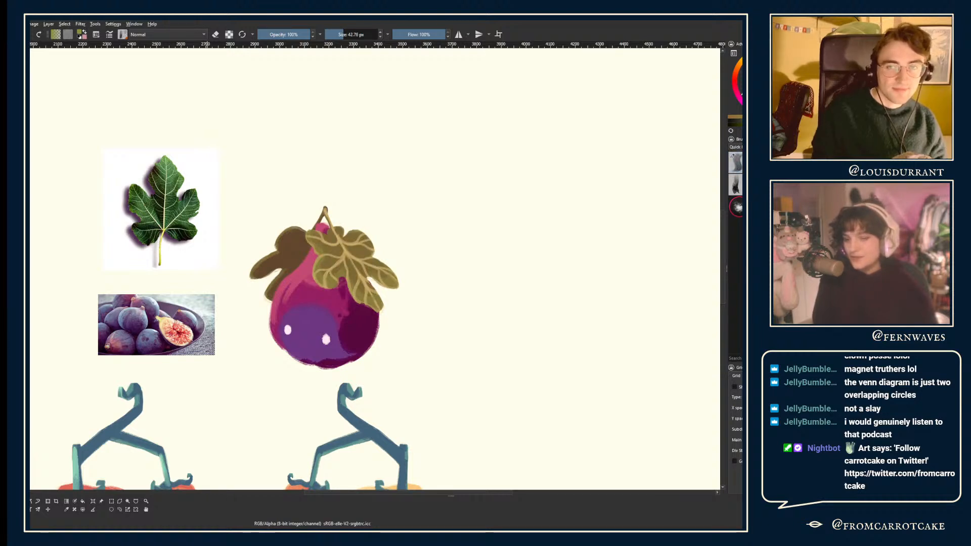
key(plus)
key(plus)
click(346, 35)
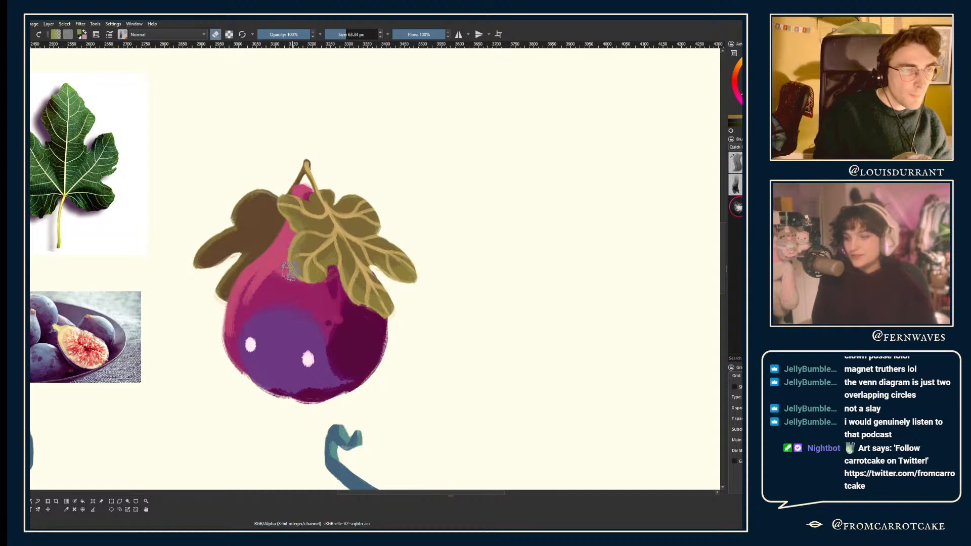
drag(295, 216, 283, 204)
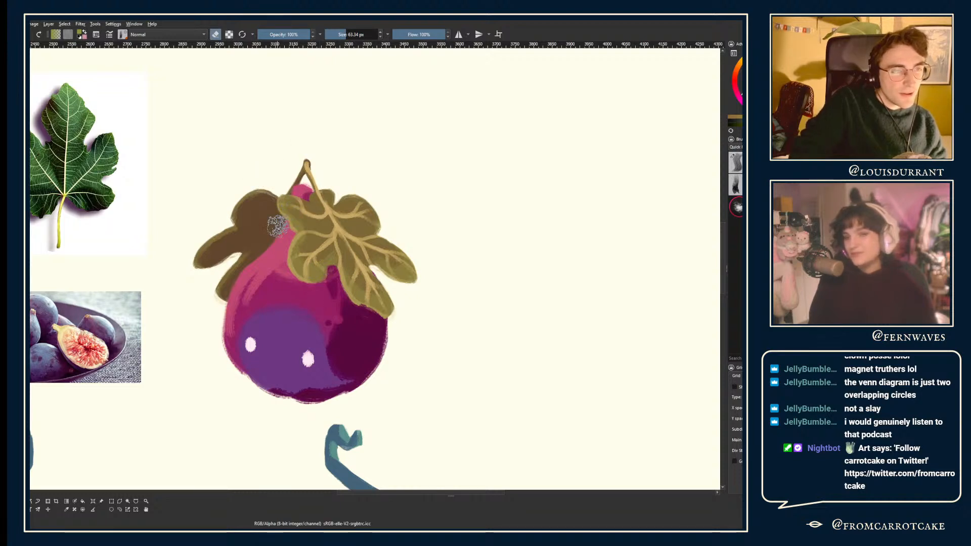
drag(277, 226, 311, 282)
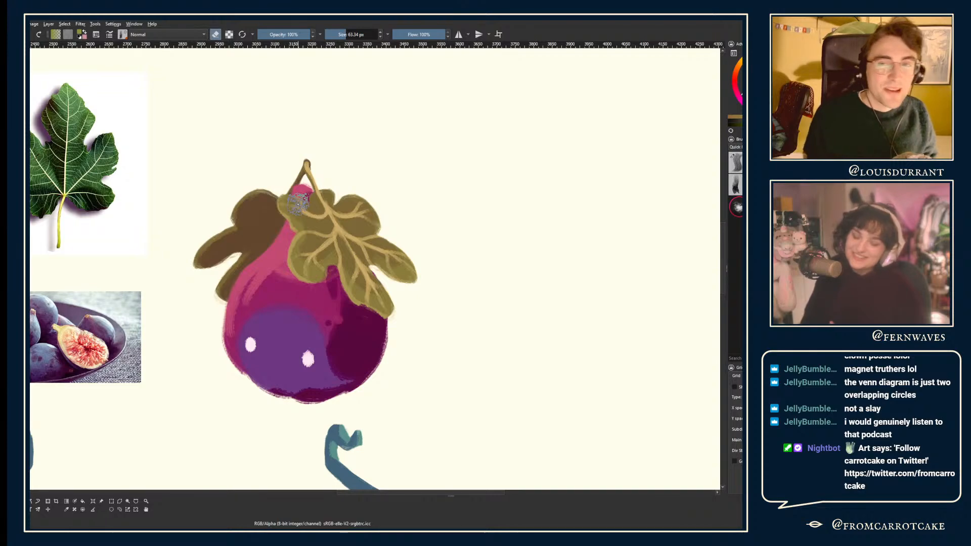
- Sample the light pink from the upper part of the fig's body
scroll(298, 202, up, 1)
scroll(353, 228, down, 2)
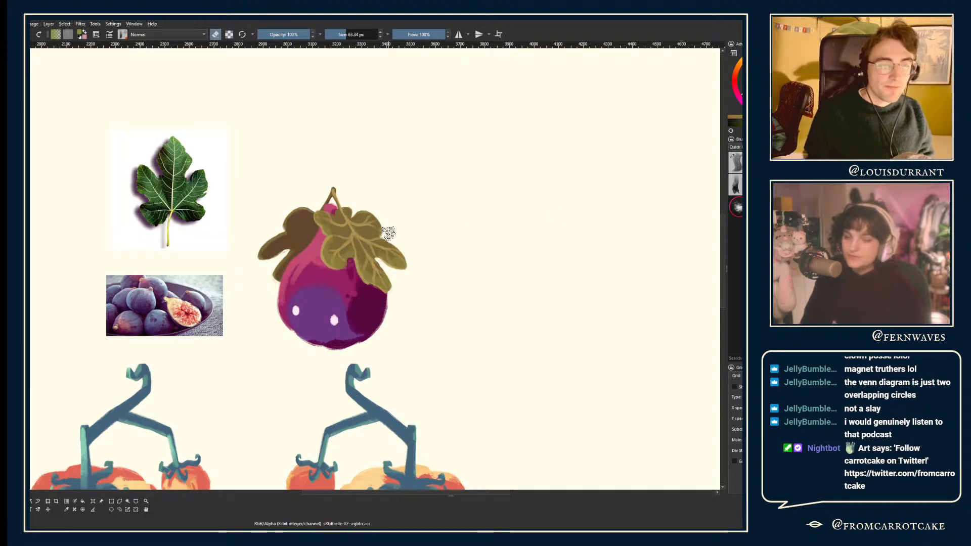
scroll(350, 315, up, 2)
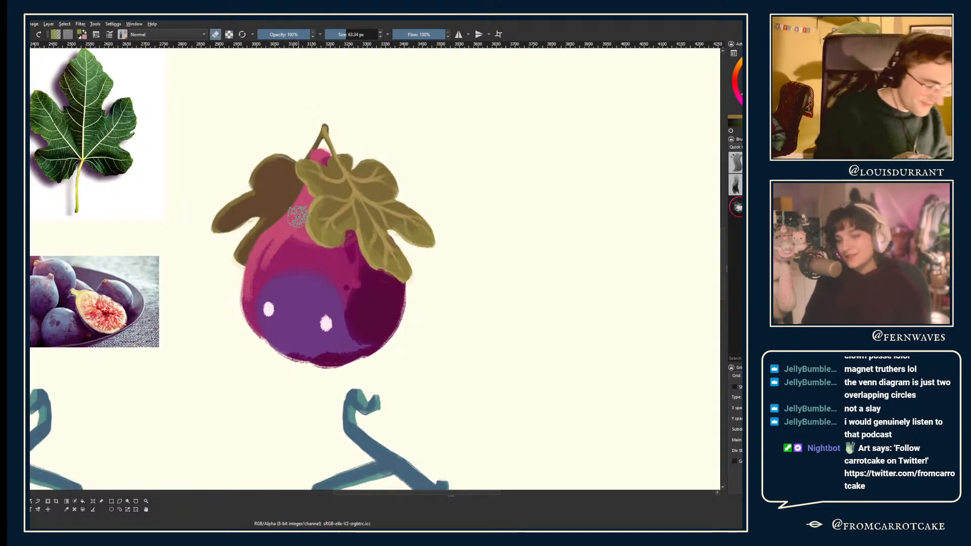
key(p)
click(280, 227)
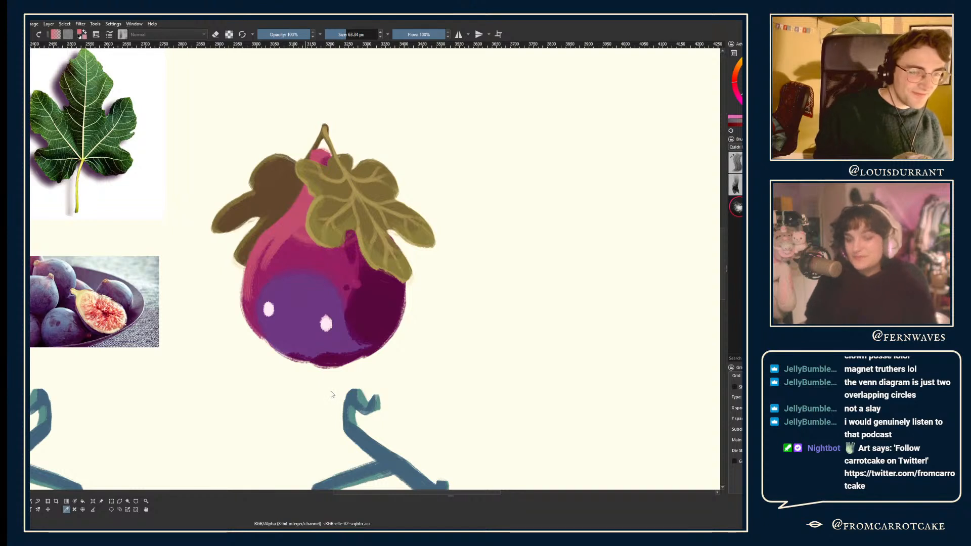
- Shift the fig's upper highlight to a warm peach and sample that colour for the brush
drag(322, 388, 350, 390)
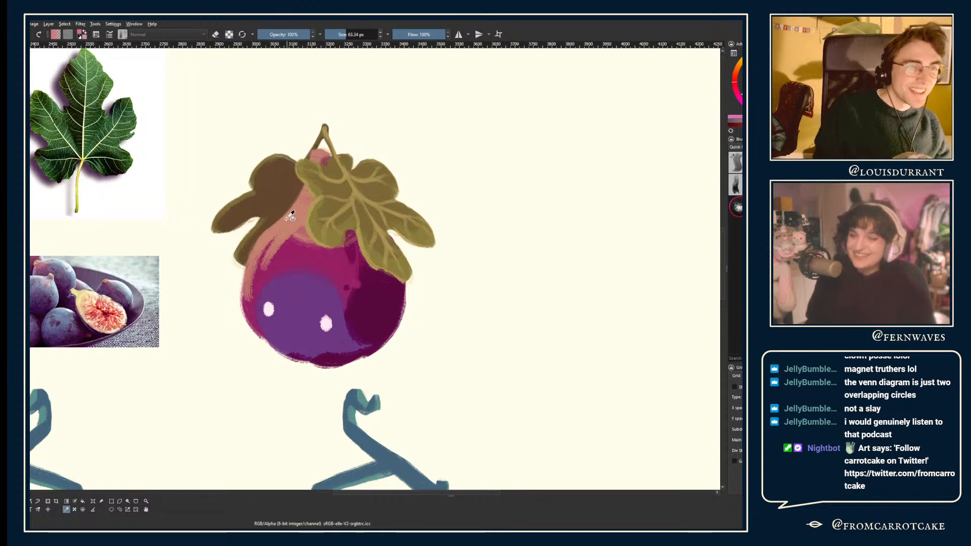
click(288, 218)
key(b)
drag(238, 195, 280, 200)
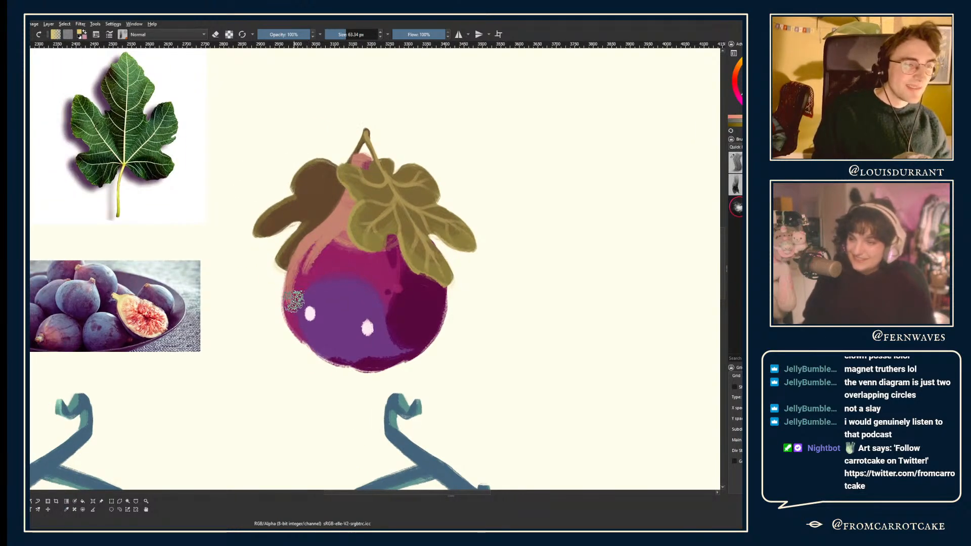
- Erase the highlight's long lower strokes and repaint its edge beside the back leaf at 40.24 px
key(e)
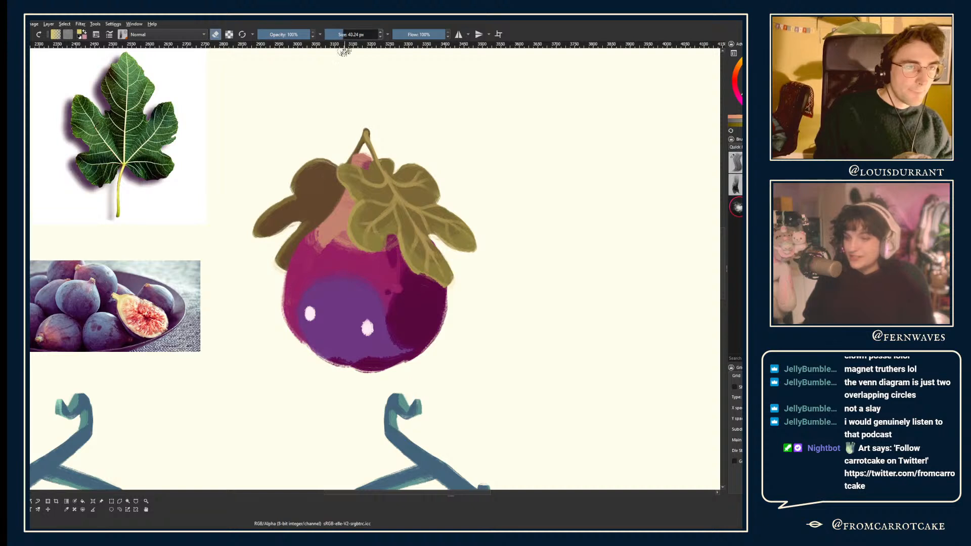
key(e)
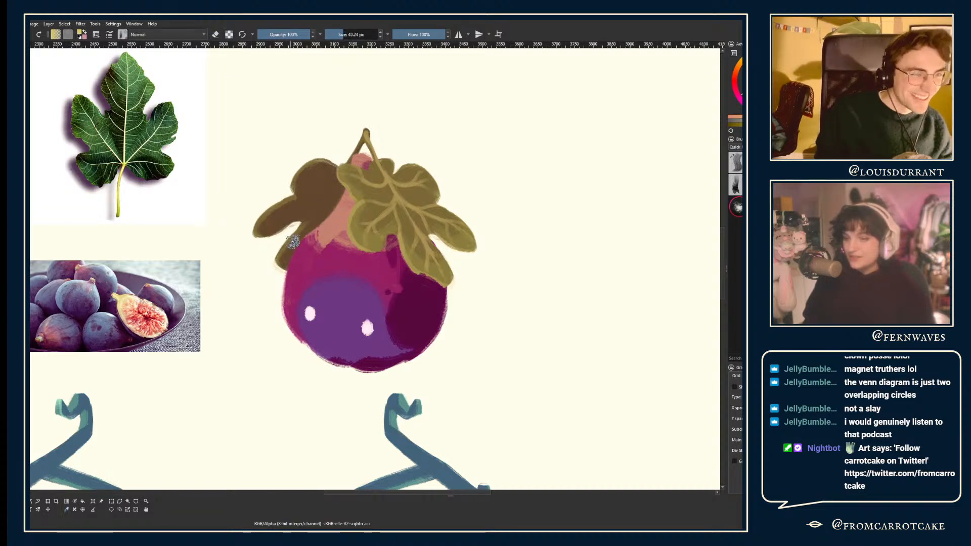
mouse_move(292, 243)
mouse_down()
mouse_move(279, 282)
mouse_move(295, 259)
mouse_up()
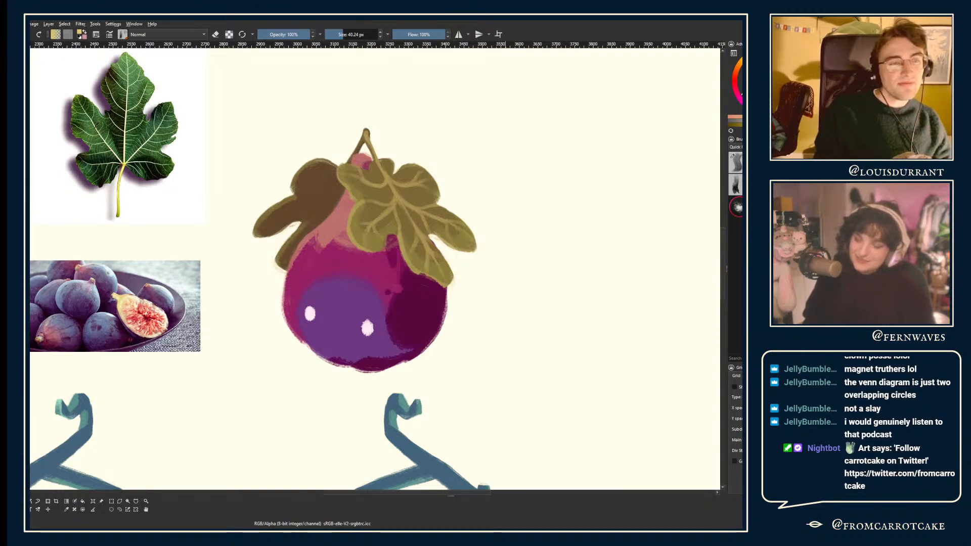
- Compare pink, magenta and purple variants of the fig's upper highlight, and settle on a muted peach
key(ctrl+z)
key(ctrl+shift+z)
key(ctrl+z)
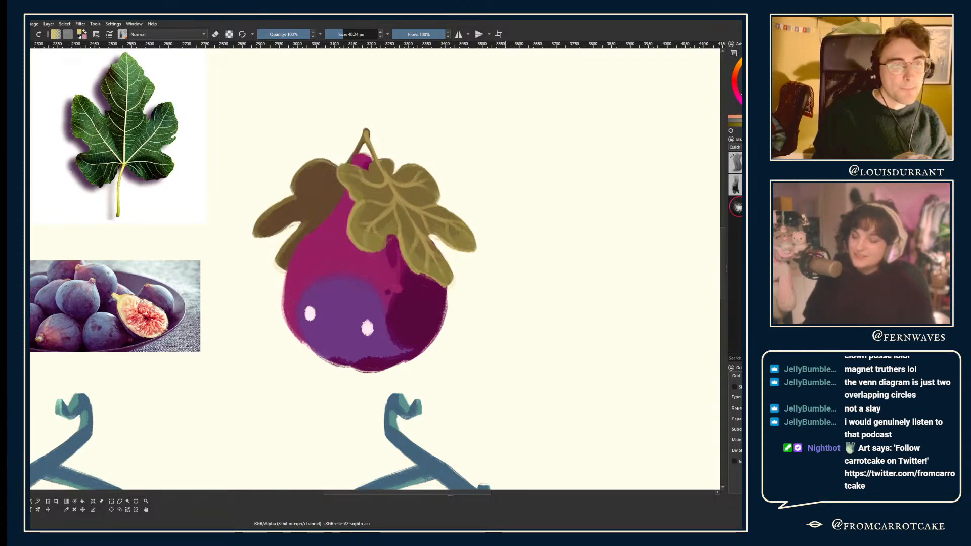
key(ctrl+shift+z)
key(ctrl+z)
key(ctrl+shift+z)
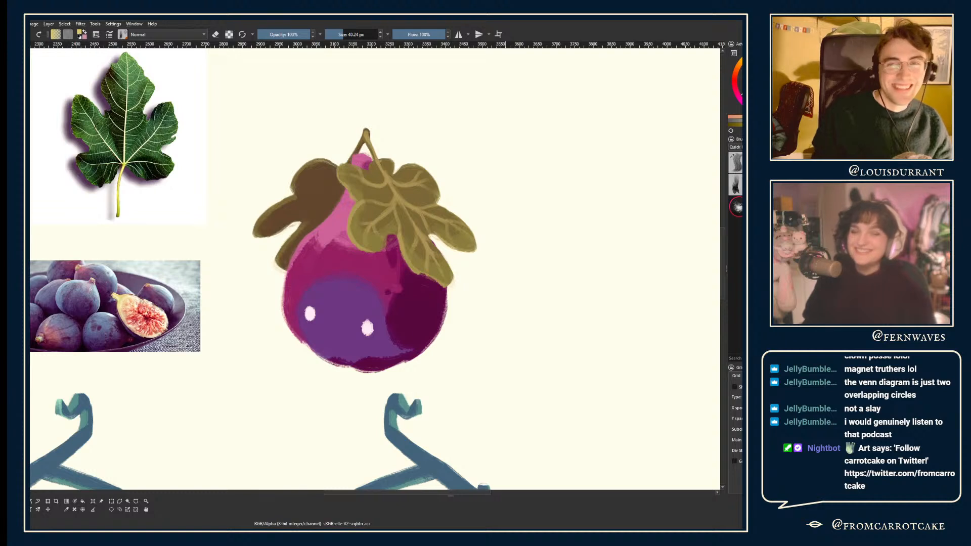
key(ctrl+z)
key(ctrl+shift+z)
key(ctrl+z)
key(ctrl+shift+z)
key(ctrl+z)
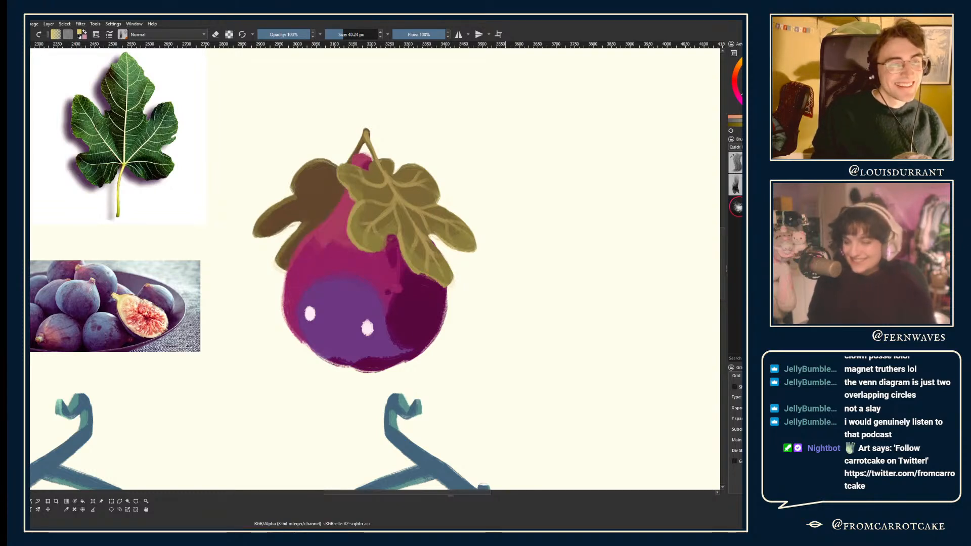
key(ctrl+shift+z)
key(ctrl+z)
key(ctrl+z)
key(ctrl+shift+z)
key(ctrl+z)
key(ctrl+shift+z)
key(ctrl+shift+z)
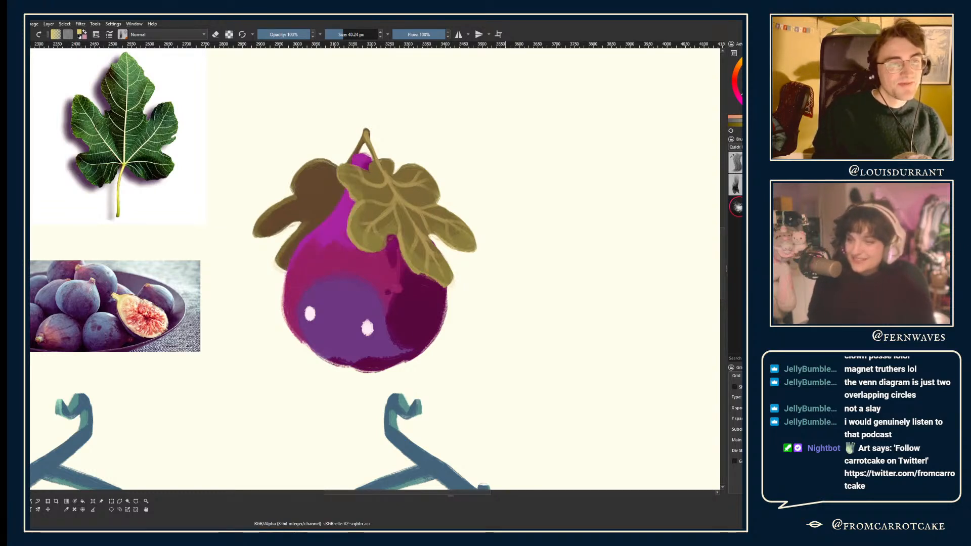
key(ctrl+z)
key(ctrl+shift+z)
key(ctrl+z)
key(ctrl+shift+z)
key(ctrl+z)
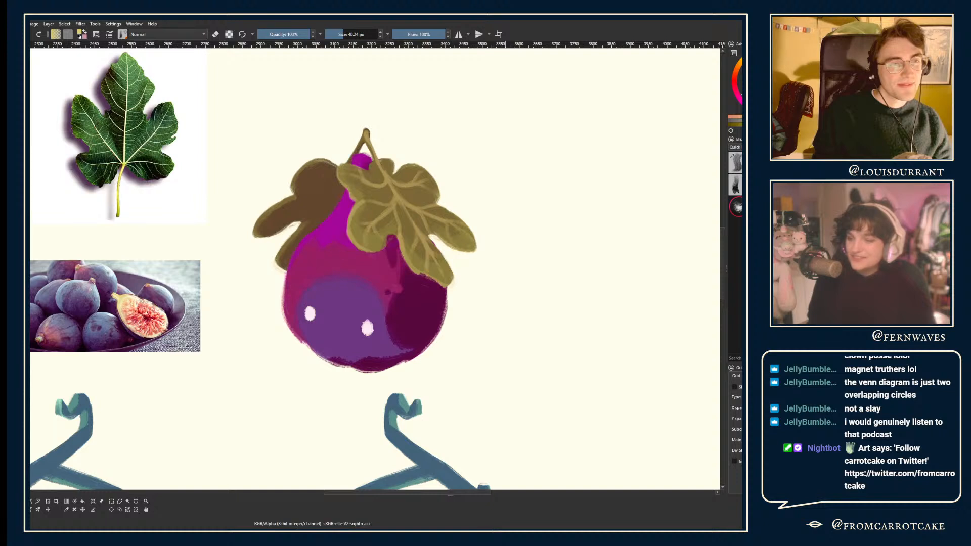
key(ctrl+z)
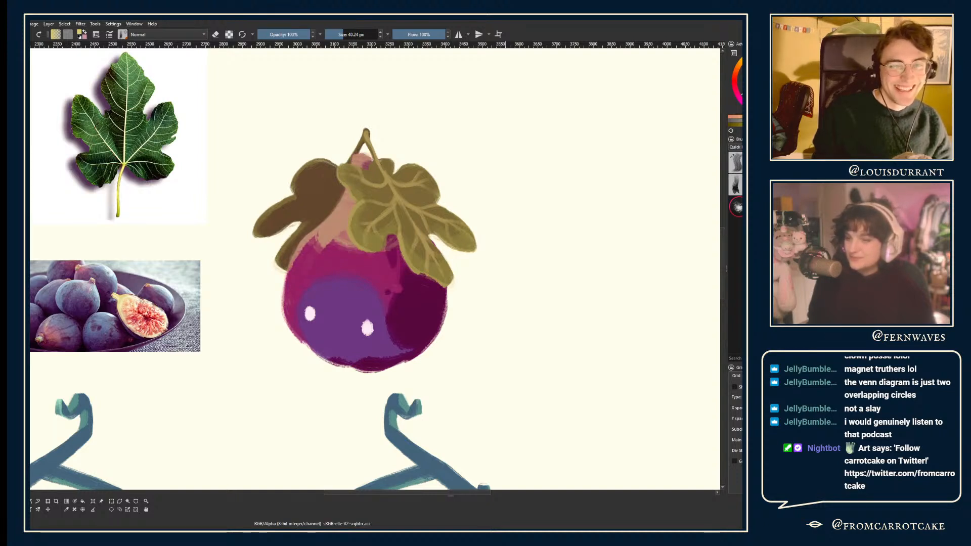
- Soften and trim the peach highlight's lower edge above the purple body with a 40.24 px eraser
key(p)
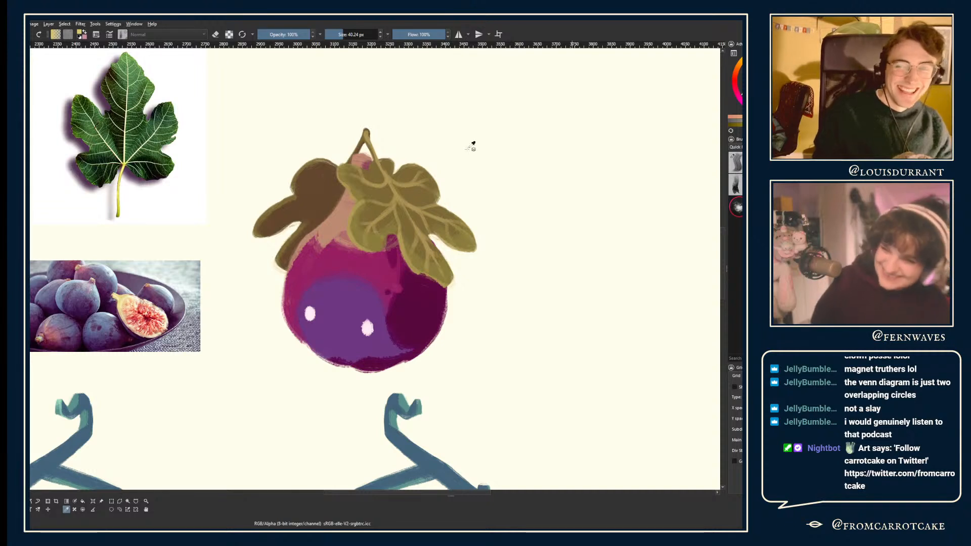
key(b)
key(e)
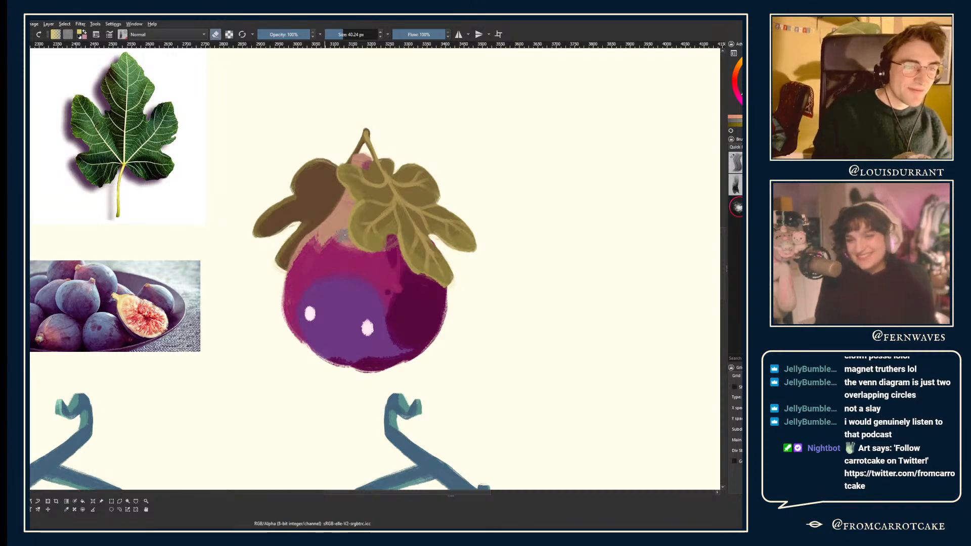
mouse_move(344, 234)
mouse_down()
mouse_move(318, 270)
mouse_move(295, 276)
mouse_up()
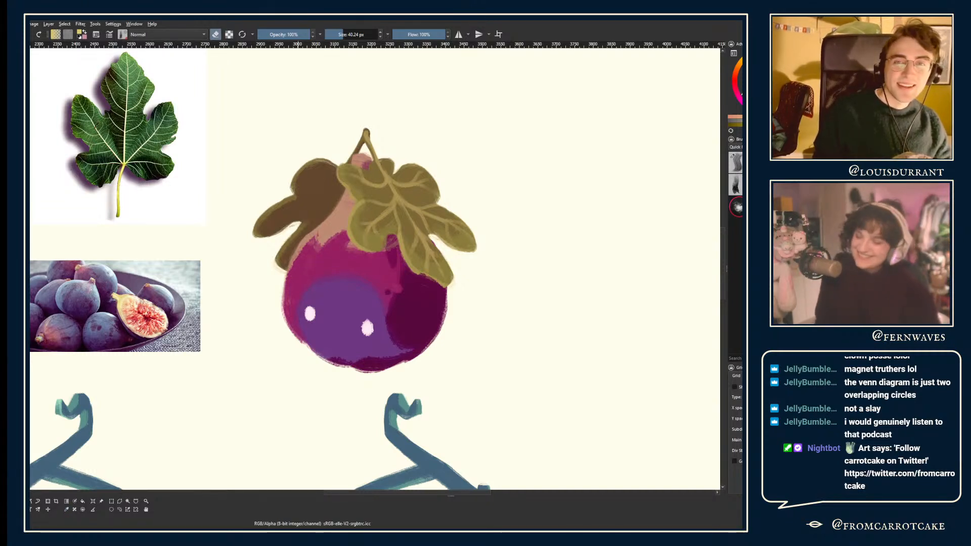
drag(362, 161, 295, 265)
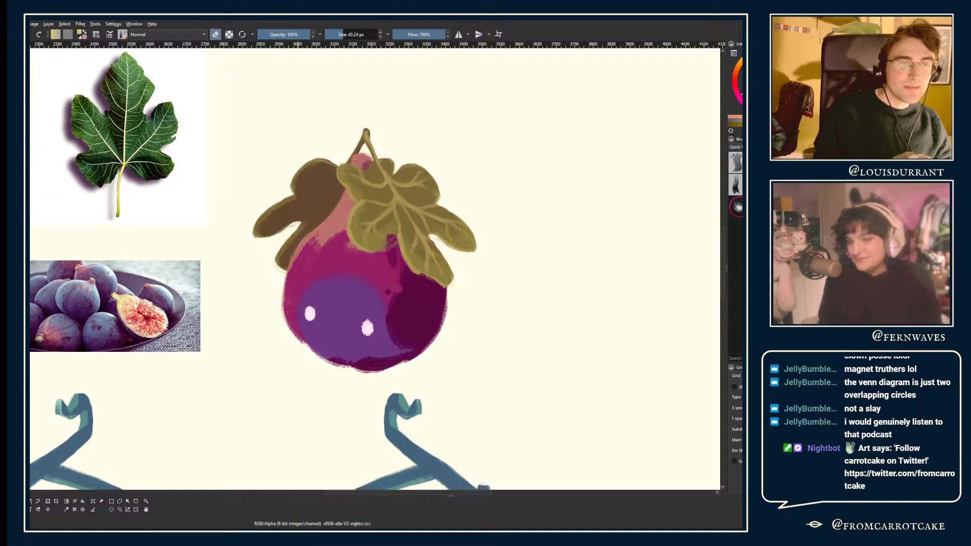
key(e)
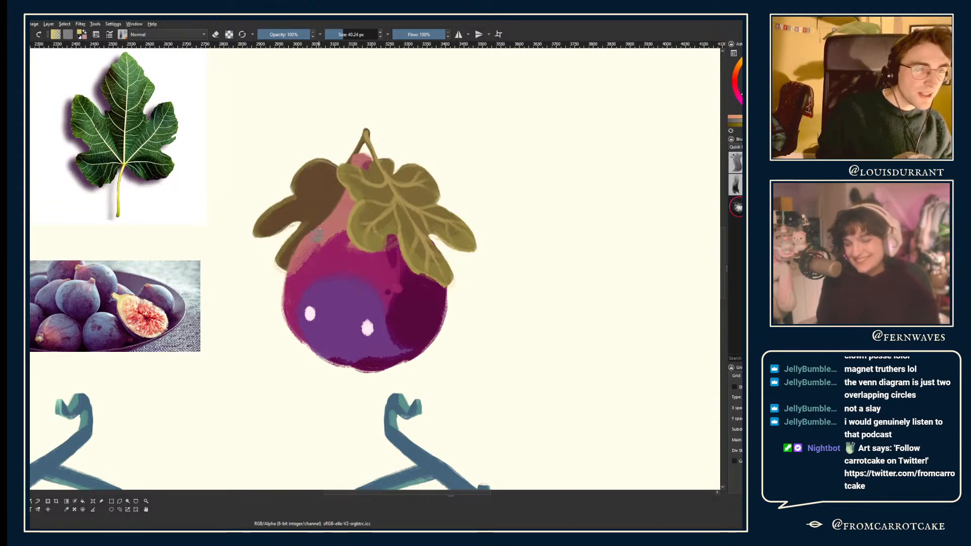
- Try extending the peach highlight down over the fig's body and fading it with a 70.24 px eraser
mouse_move(308, 183)
mouse_down()
mouse_move(253, 225)
mouse_move(290, 189)
mouse_move(278, 211)
mouse_move(291, 267)
mouse_move(263, 228)
mouse_up()
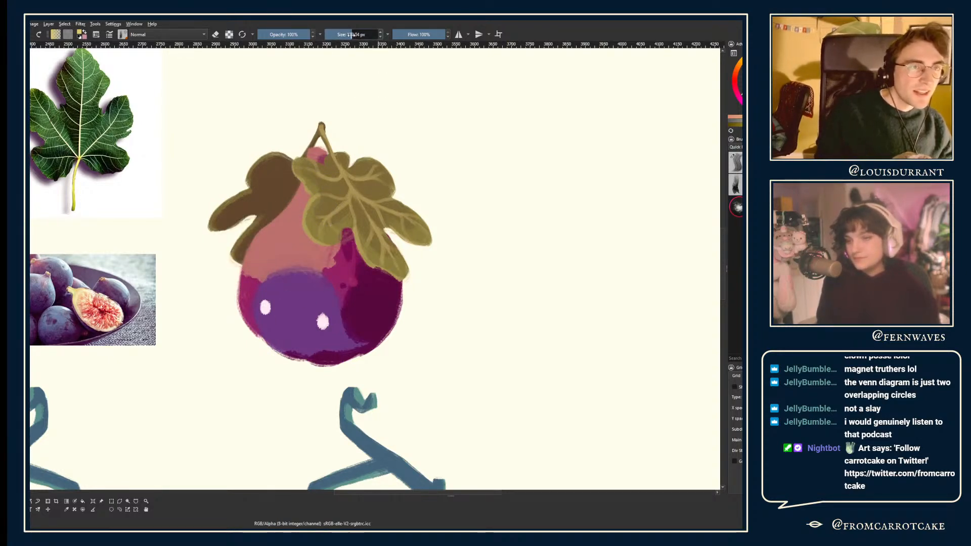
key(e)
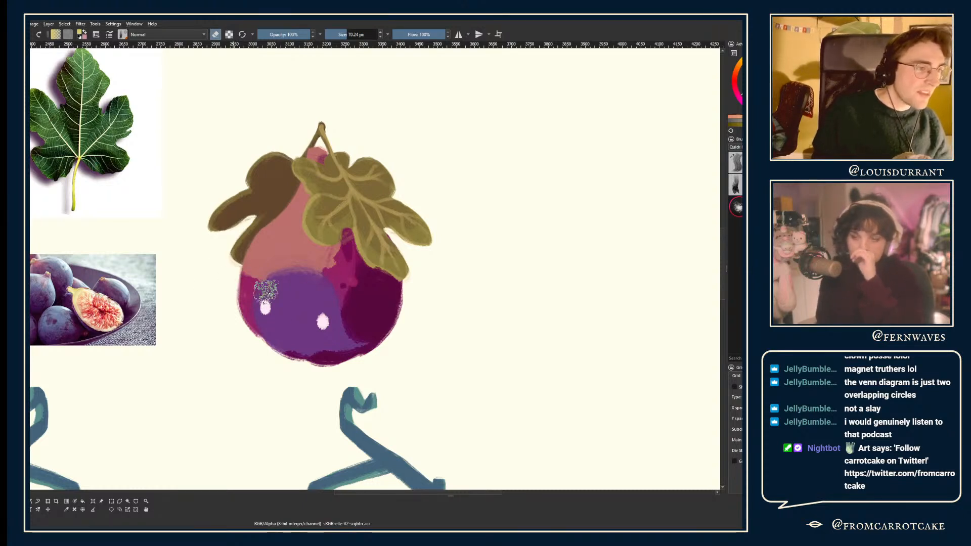
mouse_move(260, 284)
mouse_down()
mouse_move(214, 260)
mouse_move(352, 280)
mouse_move(316, 224)
mouse_move(334, 242)
mouse_move(239, 341)
mouse_move(260, 316)
mouse_move(242, 286)
mouse_move(266, 292)
mouse_move(244, 285)
mouse_move(258, 288)
mouse_move(234, 261)
mouse_move(293, 289)
mouse_move(239, 253)
mouse_move(303, 281)
mouse_move(240, 245)
mouse_move(313, 279)
mouse_up()
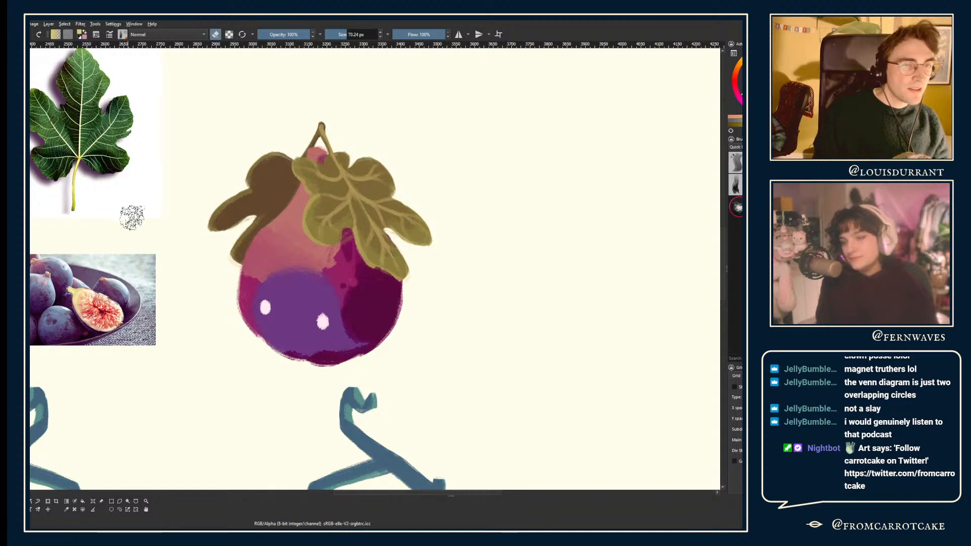
key(ctrl+r)
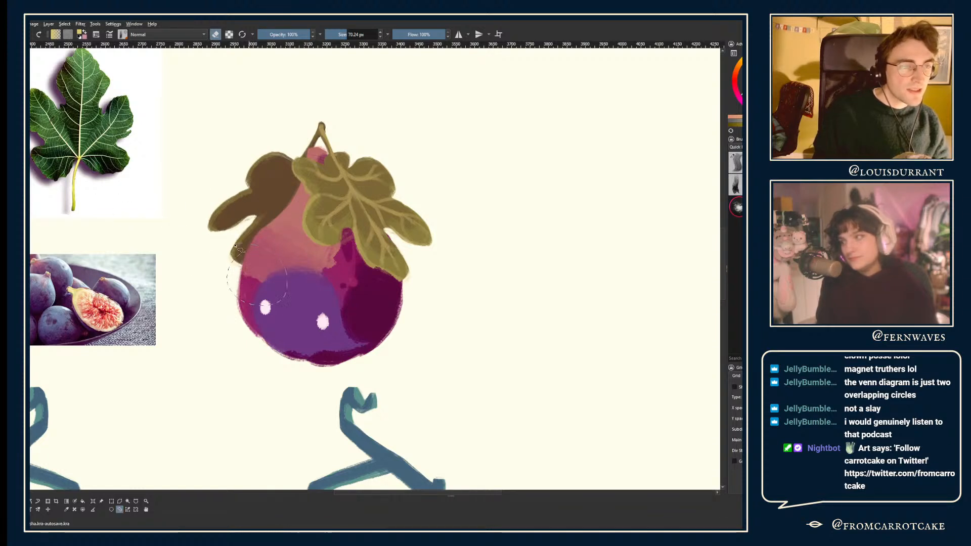
key(ctrl+z)
key(ctrl+z)
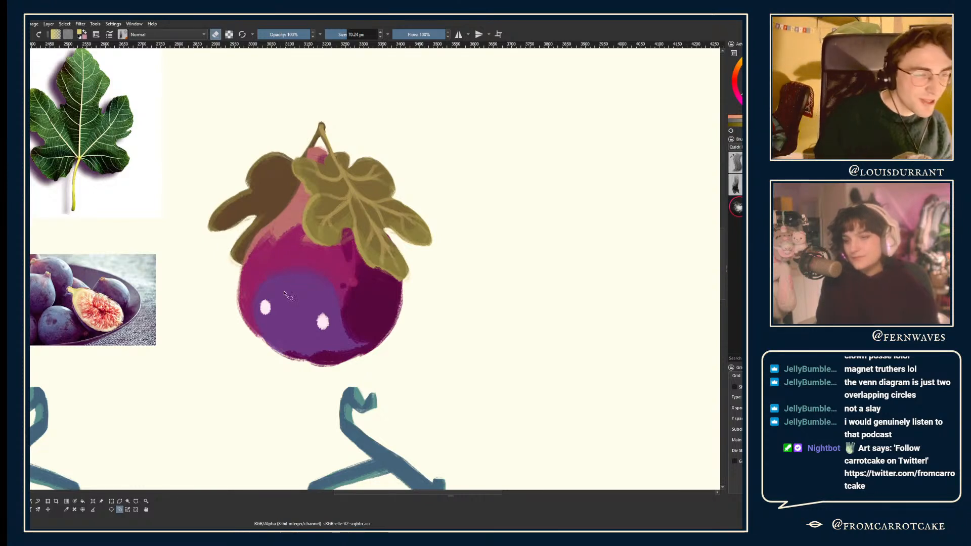
- Sample the peach and paint the highlight as a rounded drip down the fig's body, refining it at 40.24 px
drag(238, 245, 285, 244)
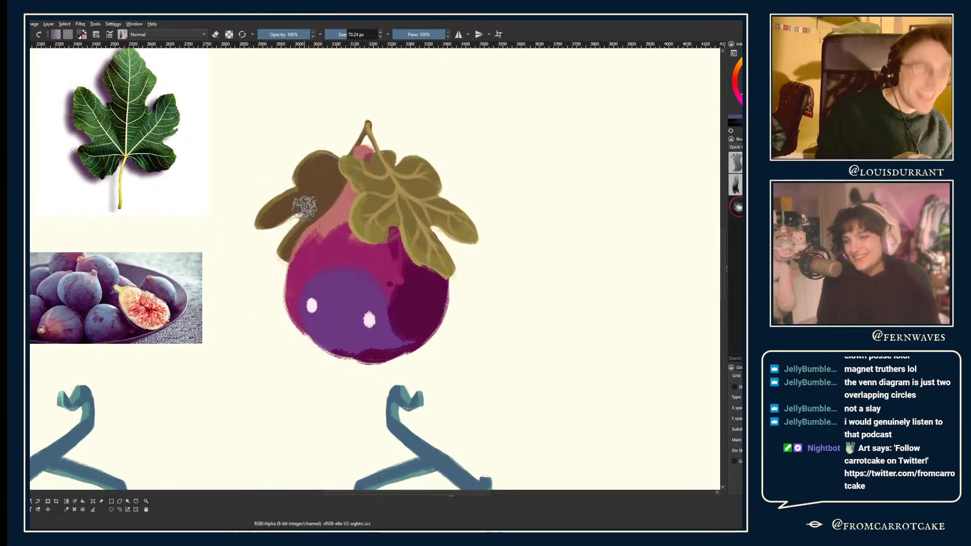
ctrl+click(324, 215)
mouse_move(334, 225)
mouse_down()
mouse_move(361, 196)
mouse_move(356, 215)
mouse_move(308, 251)
mouse_move(278, 241)
mouse_move(297, 263)
mouse_move(339, 215)
mouse_move(300, 254)
mouse_move(322, 243)
mouse_up()
click(346, 34)
key(e)
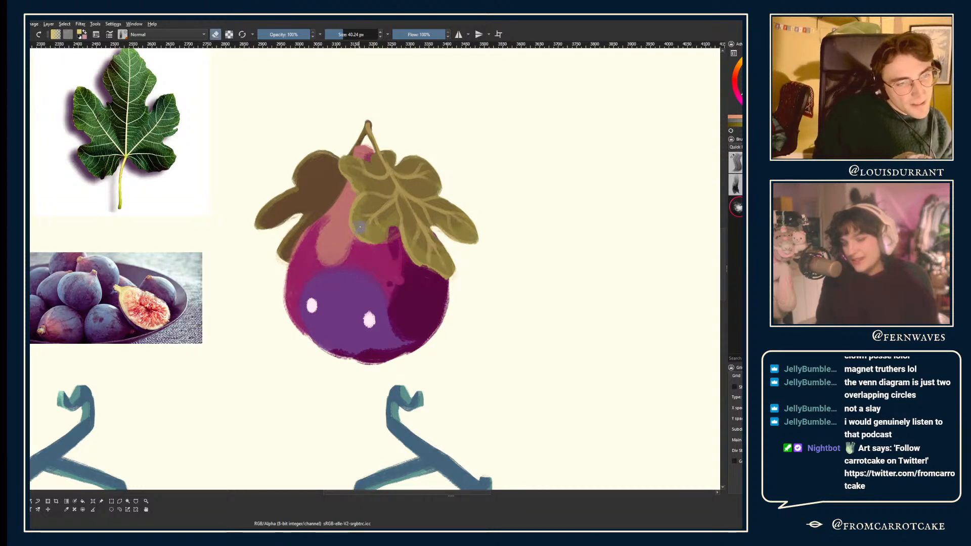
- Sample the face's purple and reshape its upper edge at 40.24 px into two rounded peaks above the eyes
drag(236, 224, 192, 209)
key(p)
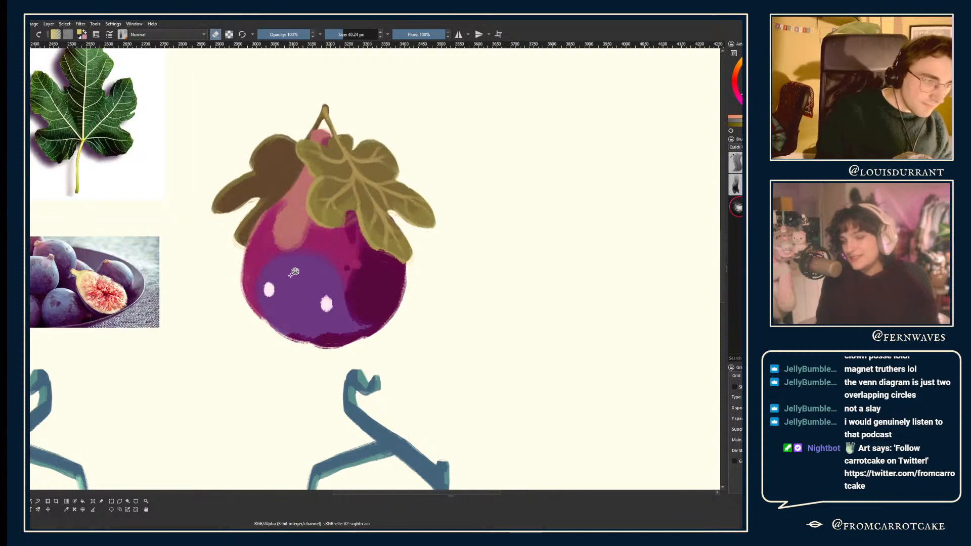
click(287, 270)
key(b)
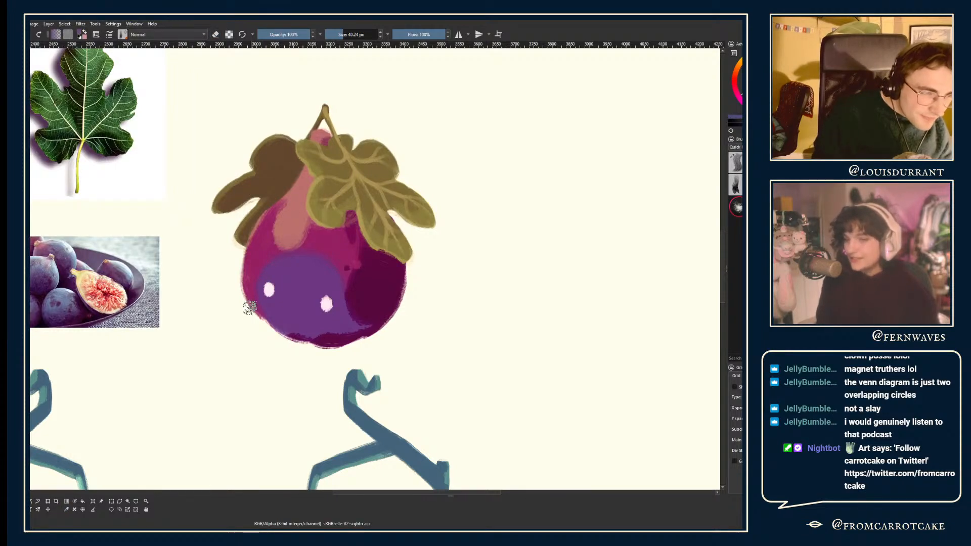
mouse_move(267, 263)
mouse_down()
mouse_move(309, 260)
mouse_move(303, 266)
mouse_move(308, 245)
mouse_move(285, 277)
mouse_up()
key(e)
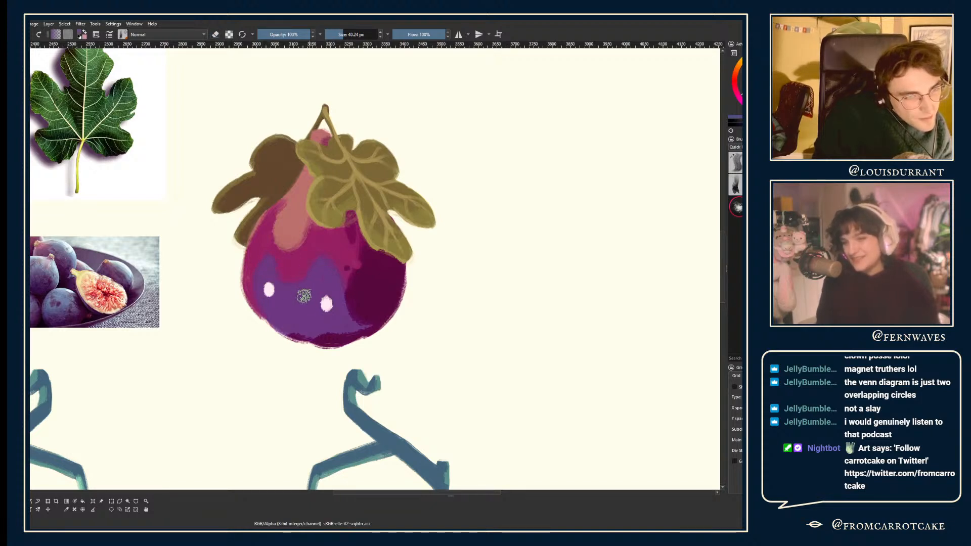
mouse_move(277, 271)
mouse_down()
mouse_move(269, 264)
mouse_move(309, 255)
mouse_move(337, 284)
mouse_up()
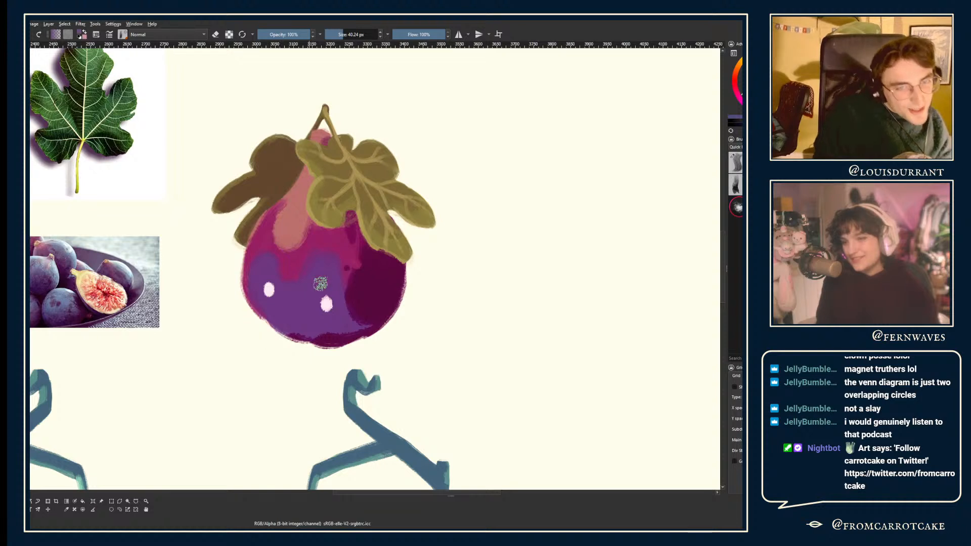
key(e)
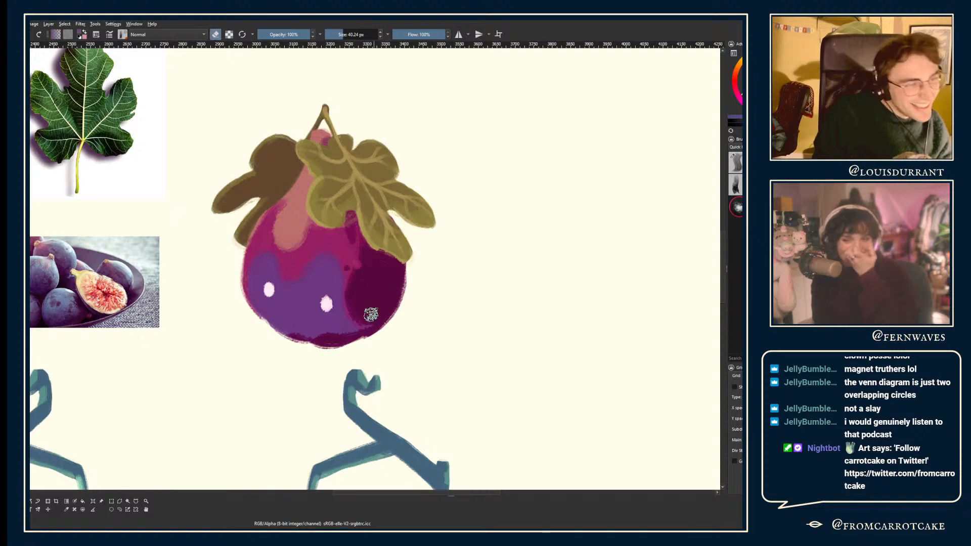
- Check the fig's shading in mirrored view and from a distance beside the reference photos
key(minus)
key(m)
key(m)
key(plus)
key(plus)
key(plus)
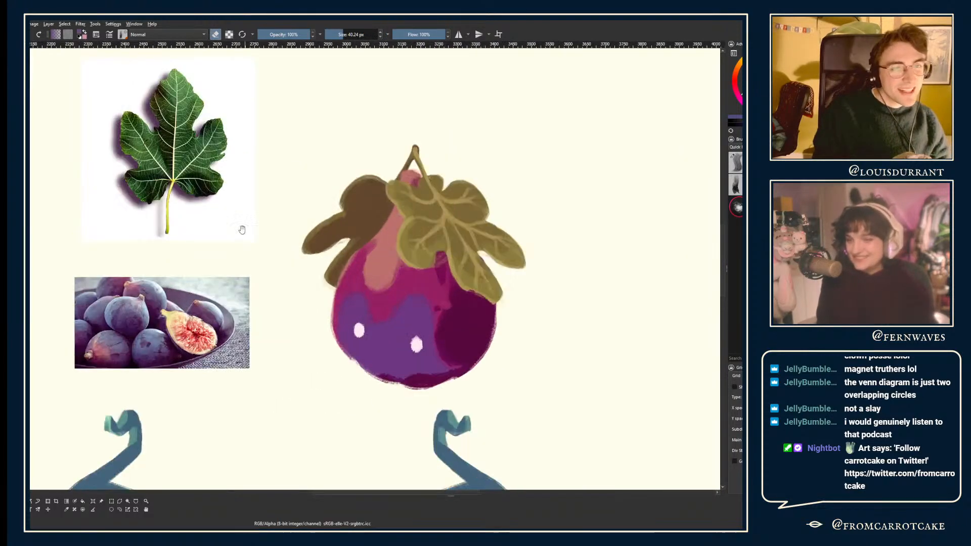
key(minus)
key(minus)
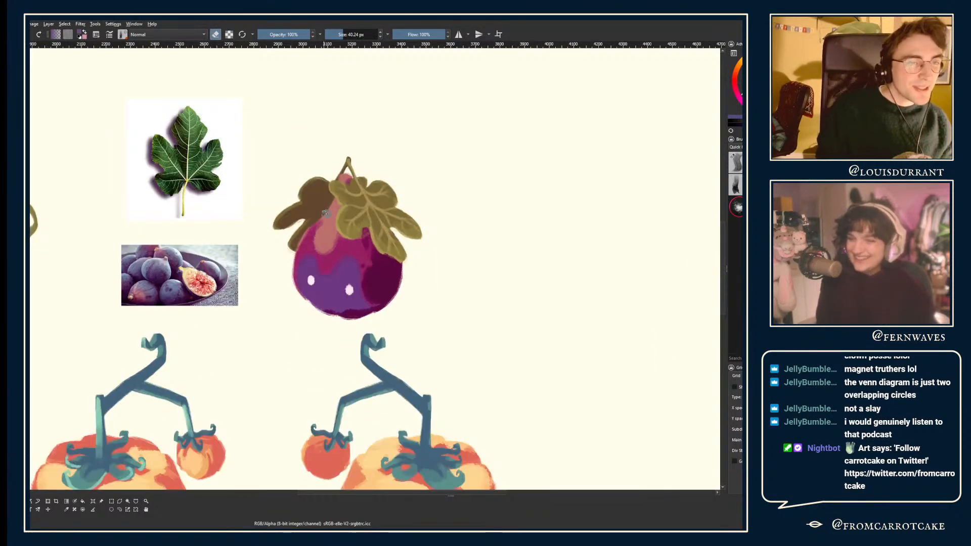
- Shift the drip-shaped highlight to a warmer salmon and compare the fig with the orange fruit characters below
key(plus)
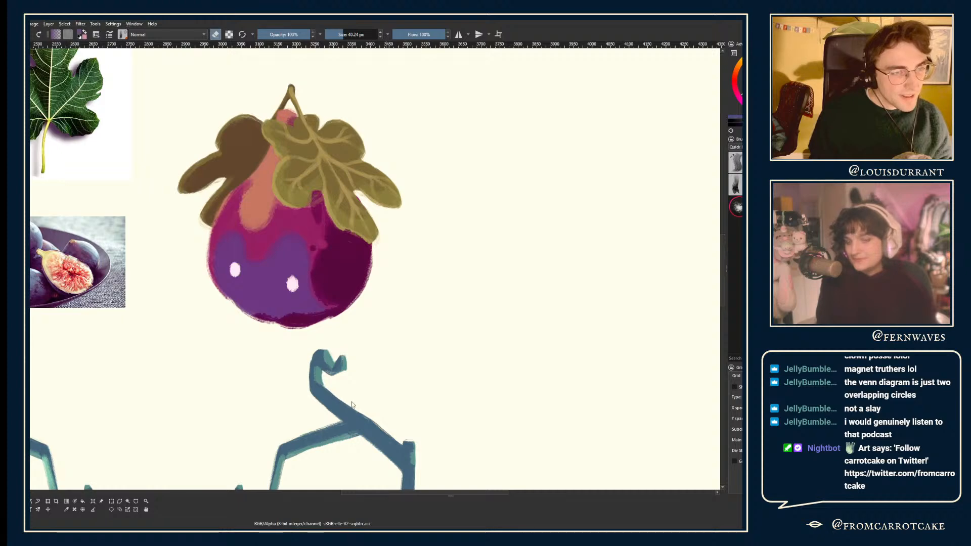
key(ctrl+z)
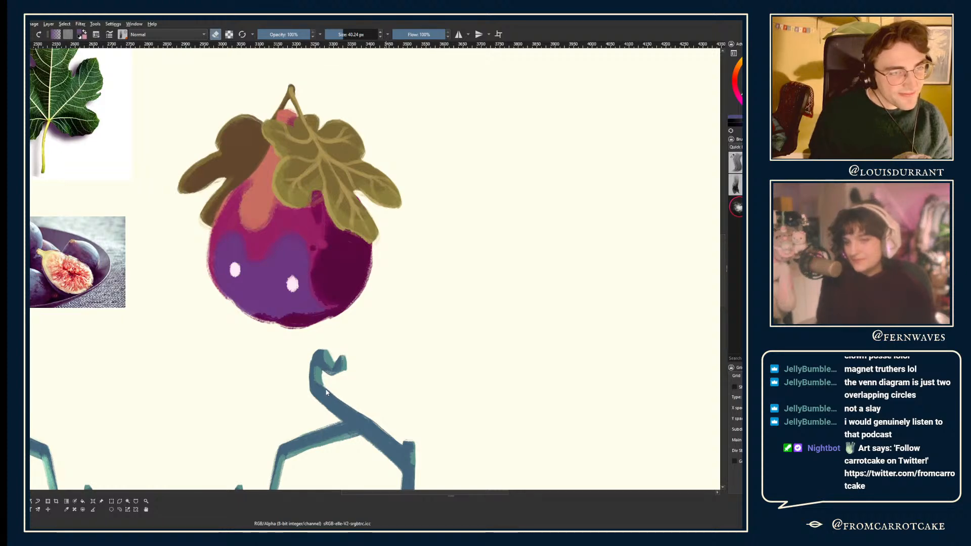
key(minus)
key(minus)
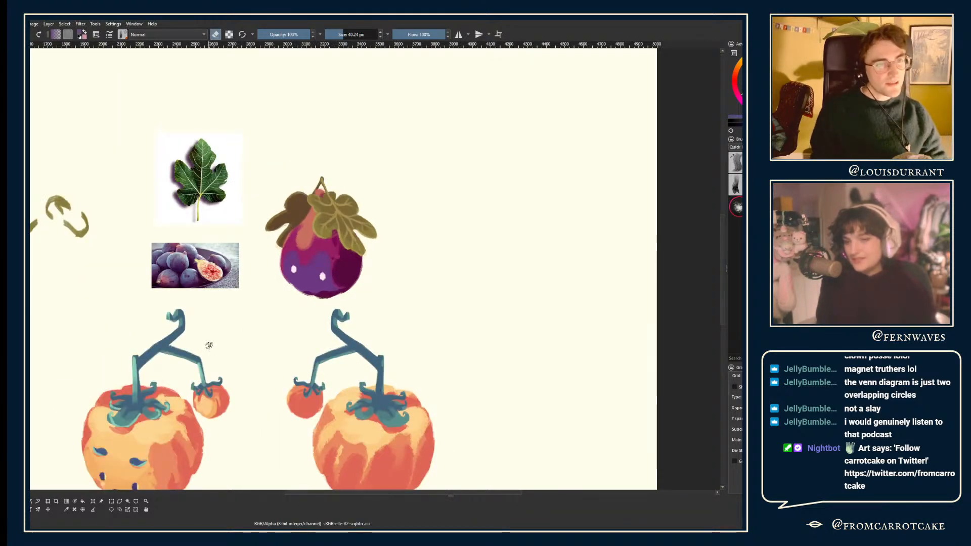
drag(158, 314, 179, 319)
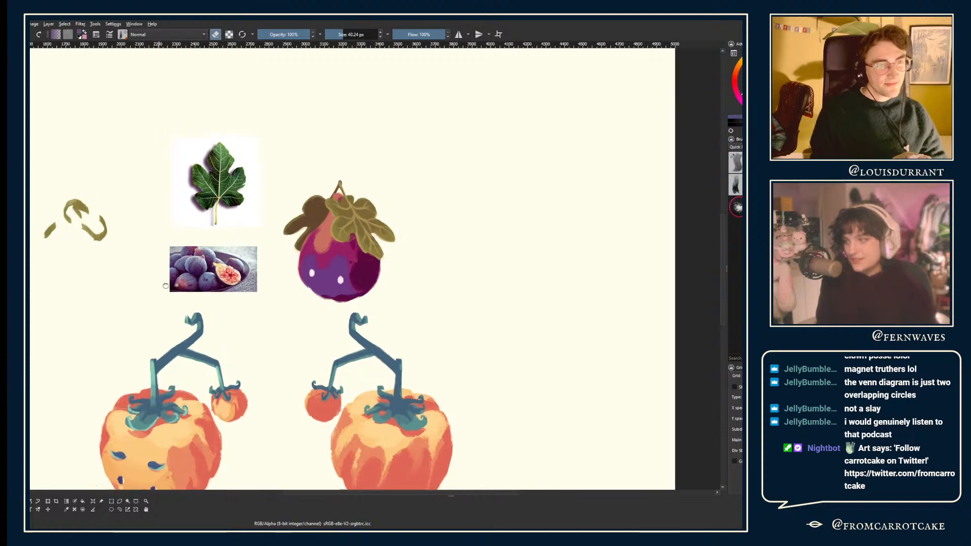
key(plus)
key(plus)
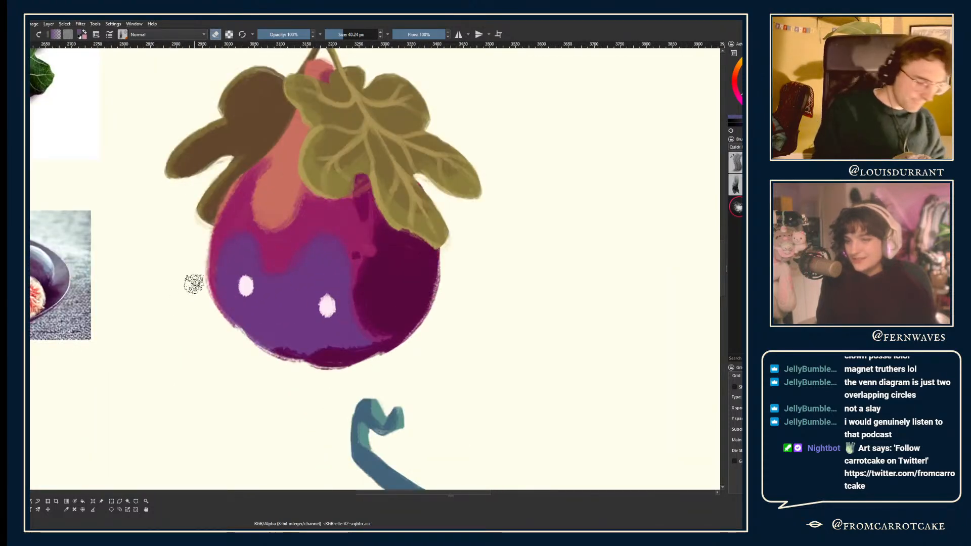
- Try a translucent pale cream wash over the fig's upper body and face using a much larger brush
ctrl+click(281, 188)
scroll(191, 123, down, 2)
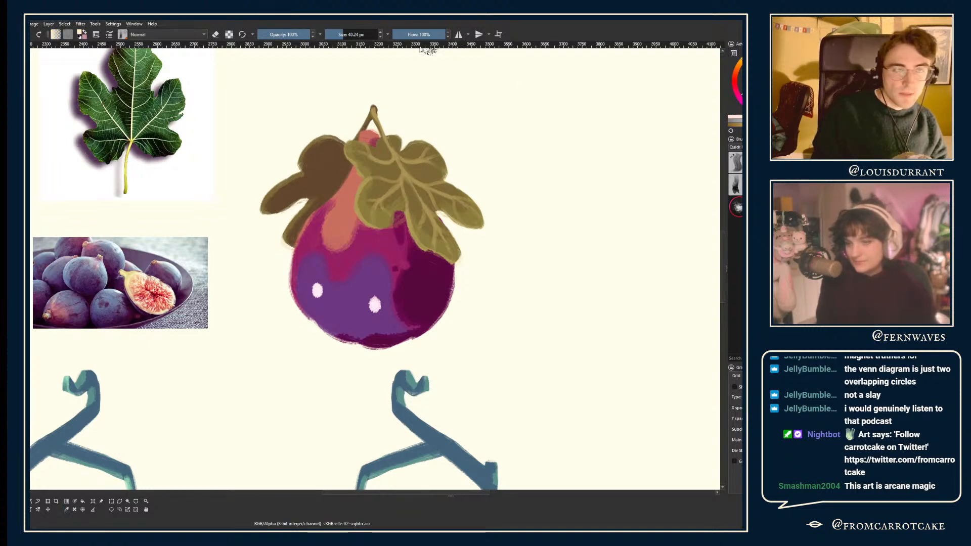
drag(349, 34, 374, 34)
mouse_move(303, 263)
mouse_down()
mouse_move(320, 278)
mouse_move(324, 213)
mouse_move(288, 294)
mouse_up()
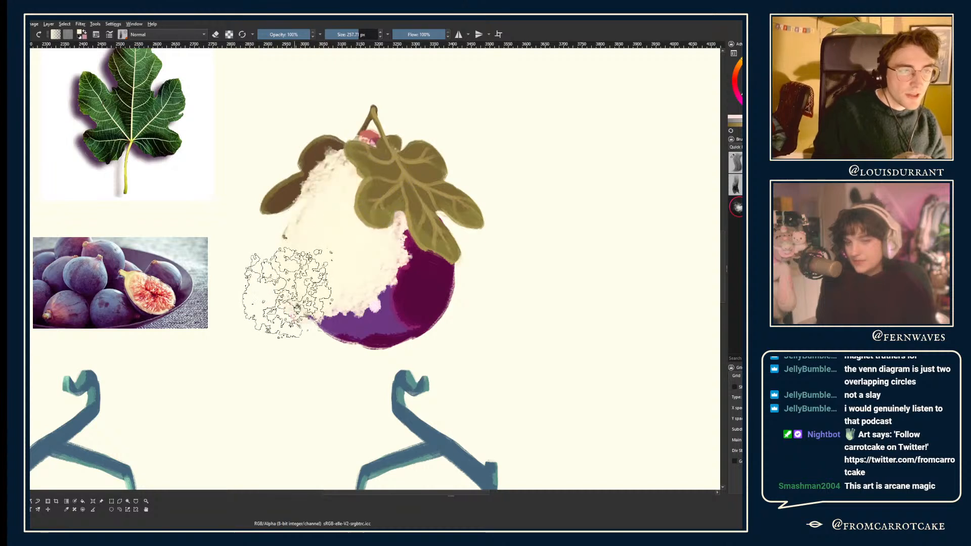
key(ctrl+z)
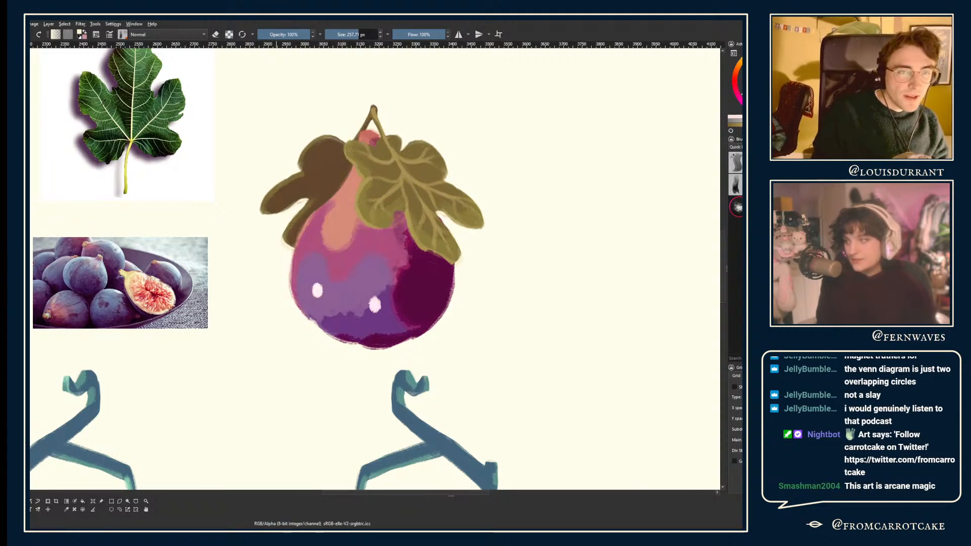
- Trim the pale wash around the fig's face and along the dark shadow's edge, erasing at 45.37 and 31.17 px
key(e)
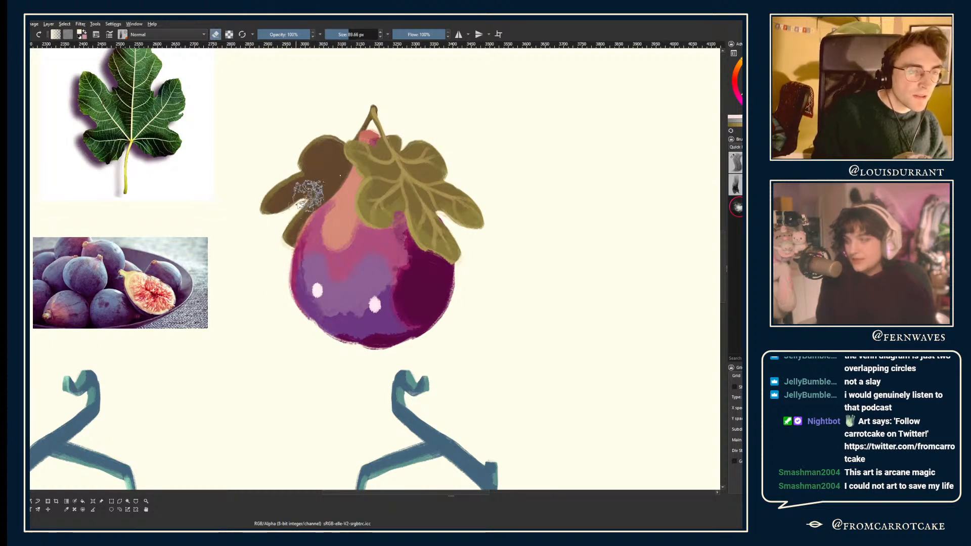
drag(307, 230, 242, 219)
click(341, 35)
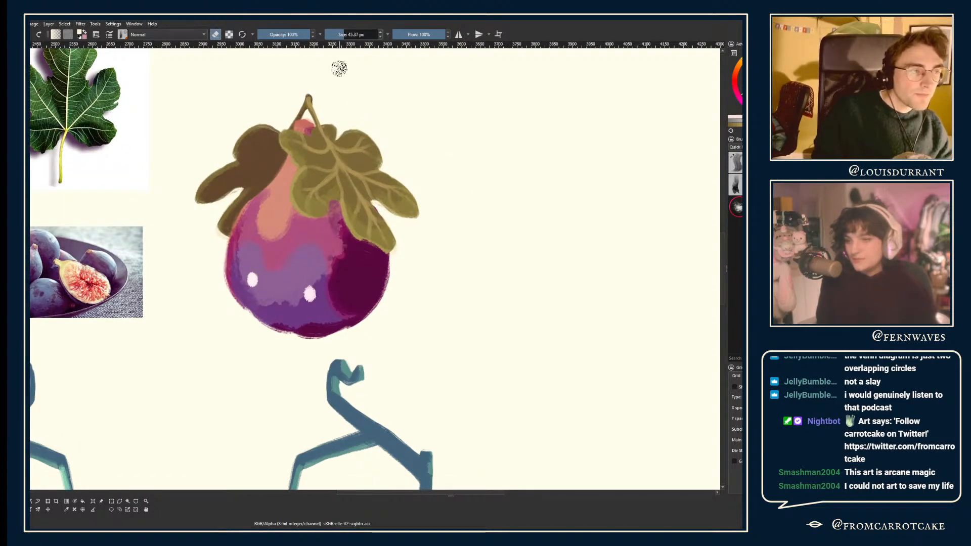
drag(281, 299, 291, 263)
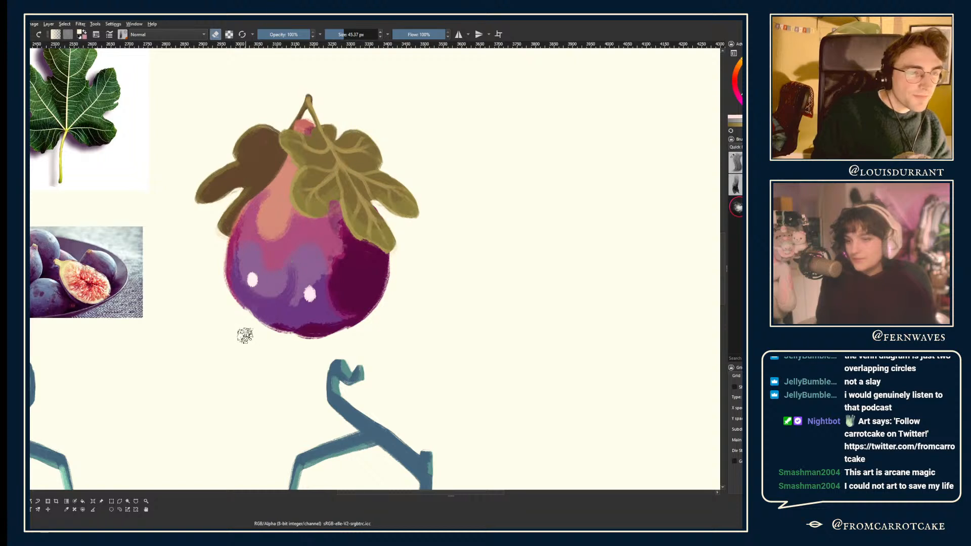
click(338, 35)
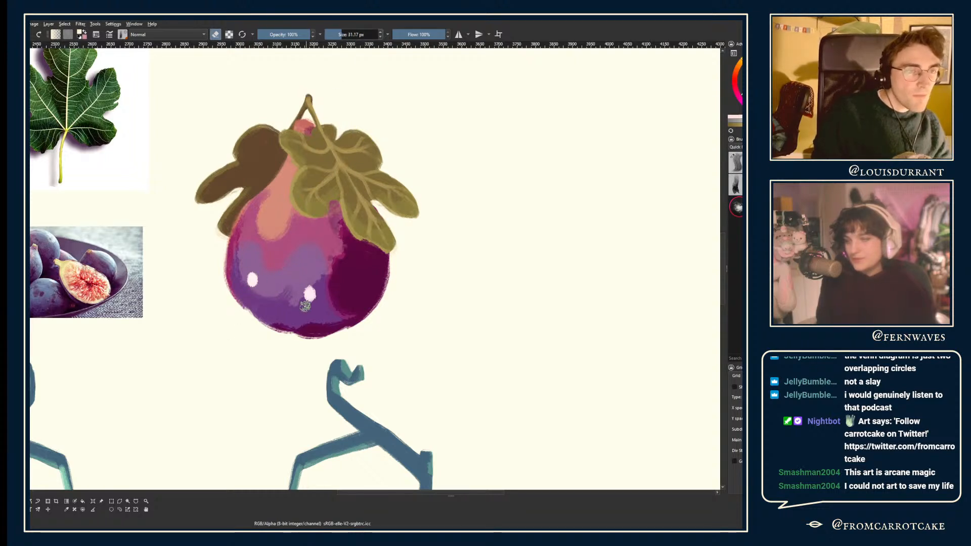
drag(329, 222, 336, 255)
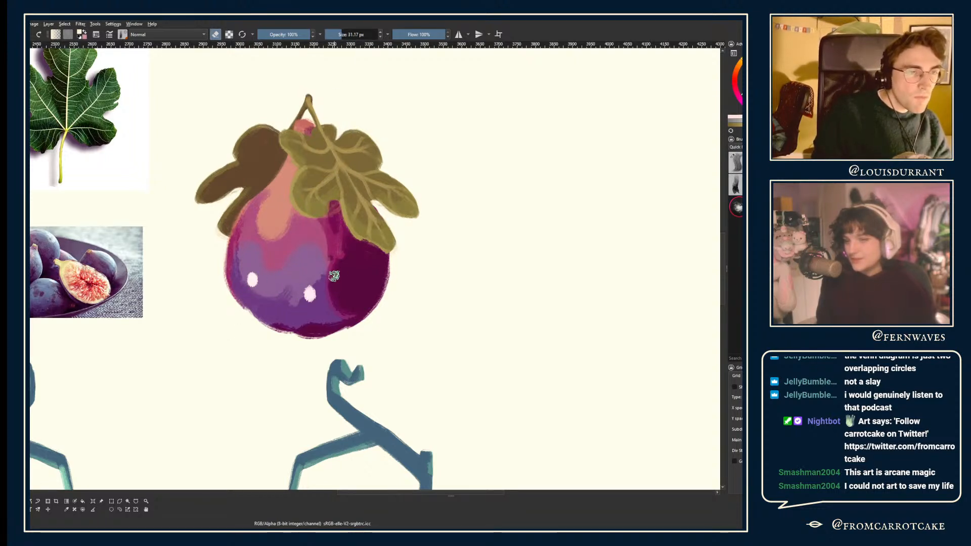
drag(324, 220, 323, 260)
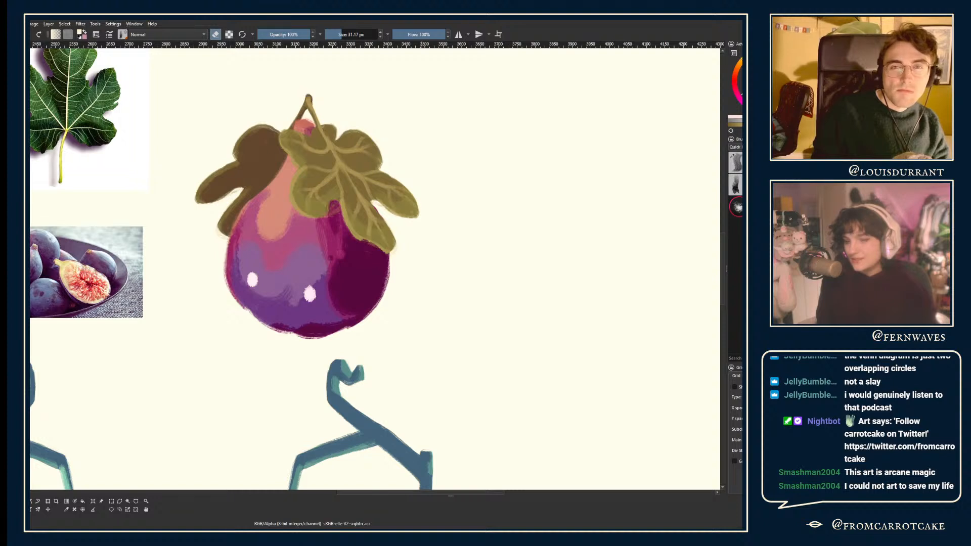
- Try different strengths and blends of the pale wash on the fig, and remove the wash
key(Delete)
key(ctrl+z)
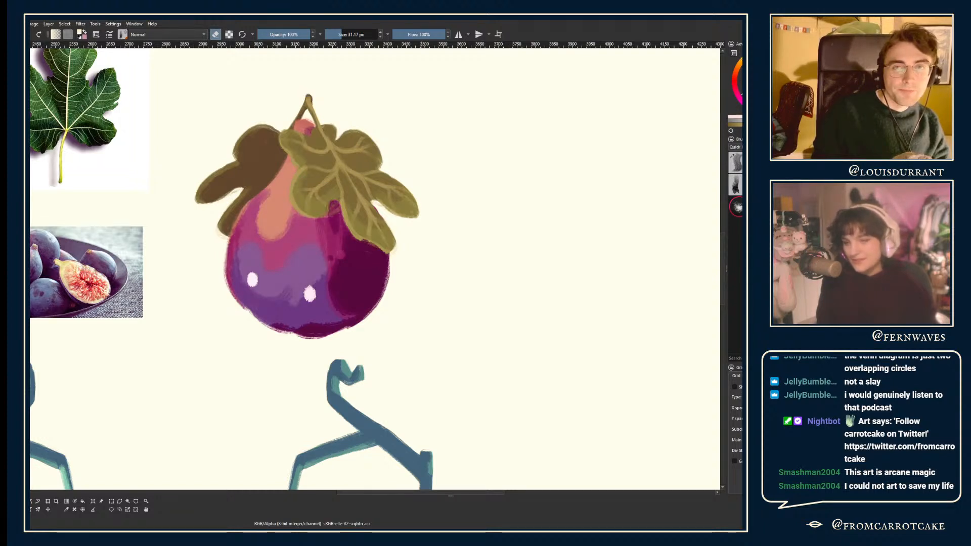
key(ctrl+z)
drag(84, 177, 125, 177)
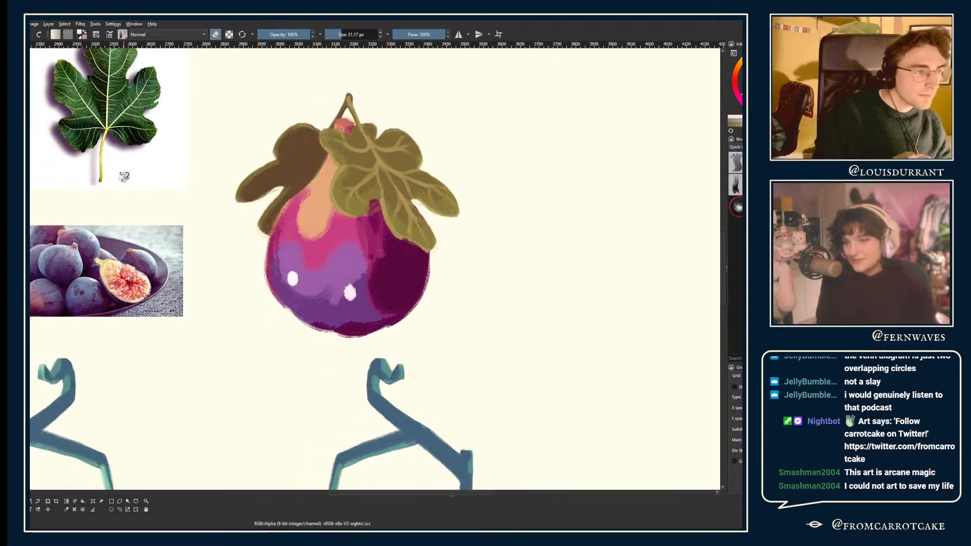
key(Delete)
drag(341, 35, 345, 34)
key(e)
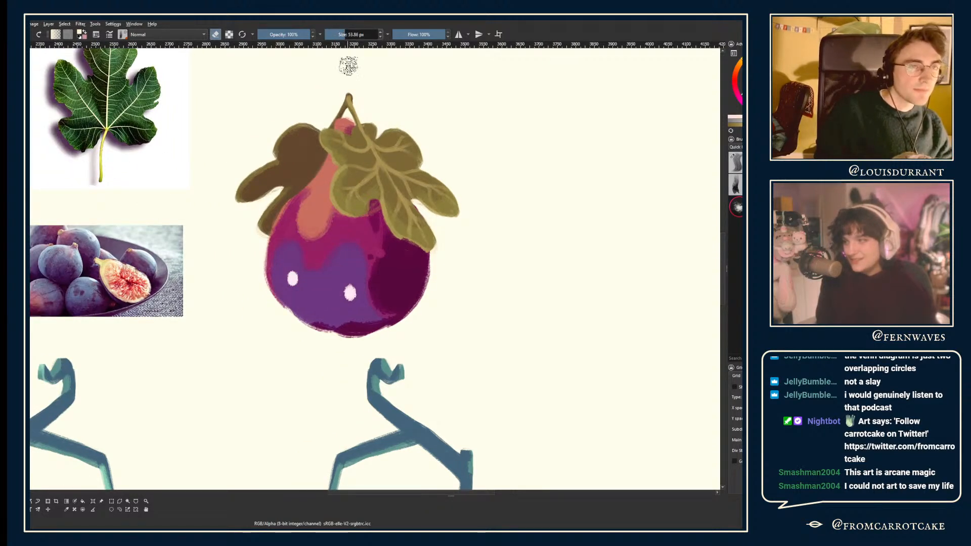
mouse_move(294, 260)
mouse_down()
mouse_move(291, 229)
mouse_move(309, 189)
mouse_move(267, 245)
mouse_up()
key(ctrl+z)
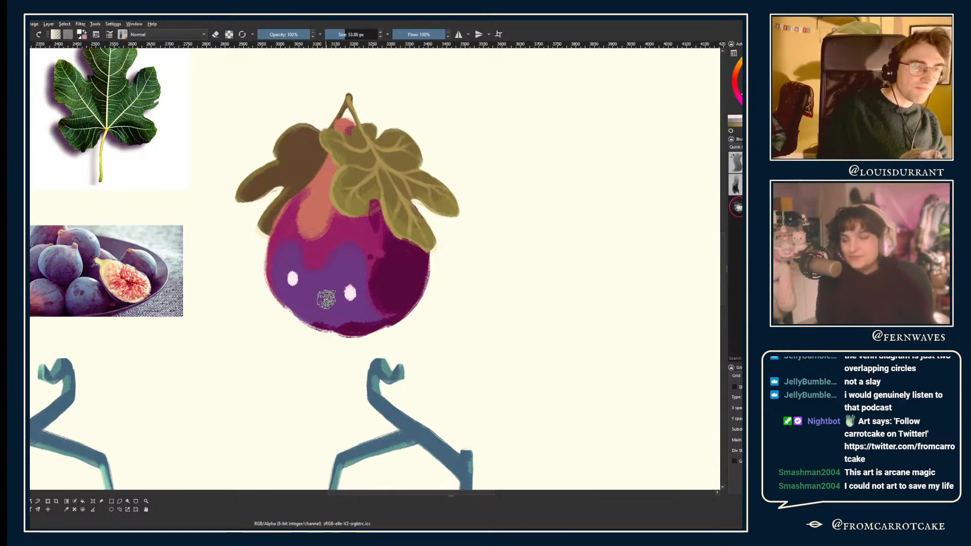
- Refine the notch between the face's two purple peaks with a 42.76 px eraser
scroll(273, 284, up, 1)
drag(342, 38, 338, 38)
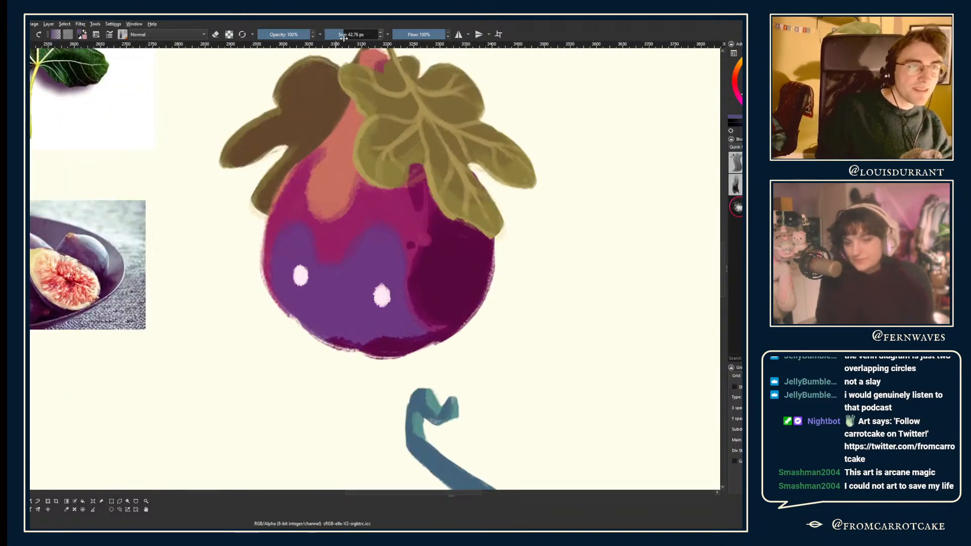
drag(335, 95, 317, 103)
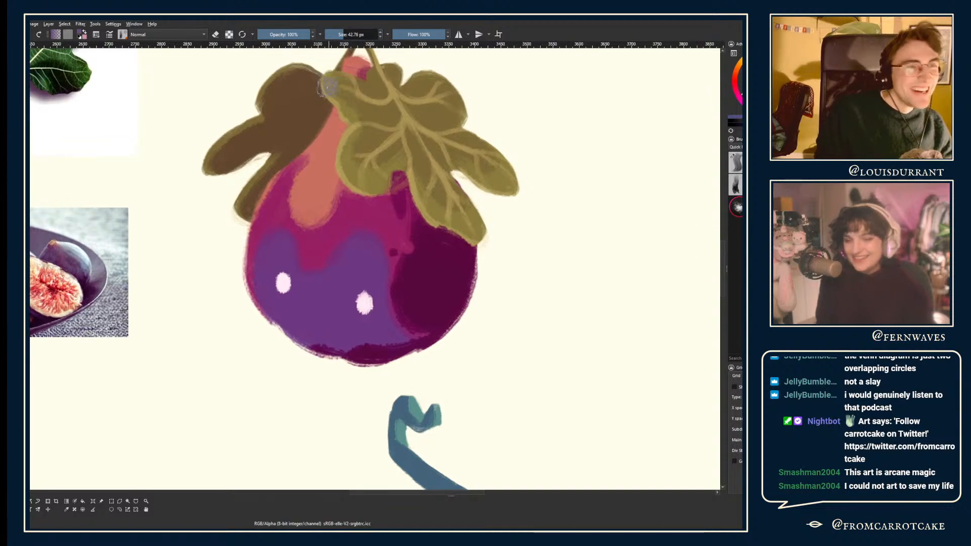
key(e)
mouse_move(301, 271)
mouse_down()
mouse_move(298, 248)
mouse_move(308, 270)
mouse_move(306, 252)
mouse_move(319, 256)
mouse_move(300, 236)
mouse_move(326, 264)
mouse_move(312, 259)
mouse_move(327, 224)
mouse_move(304, 230)
mouse_up()
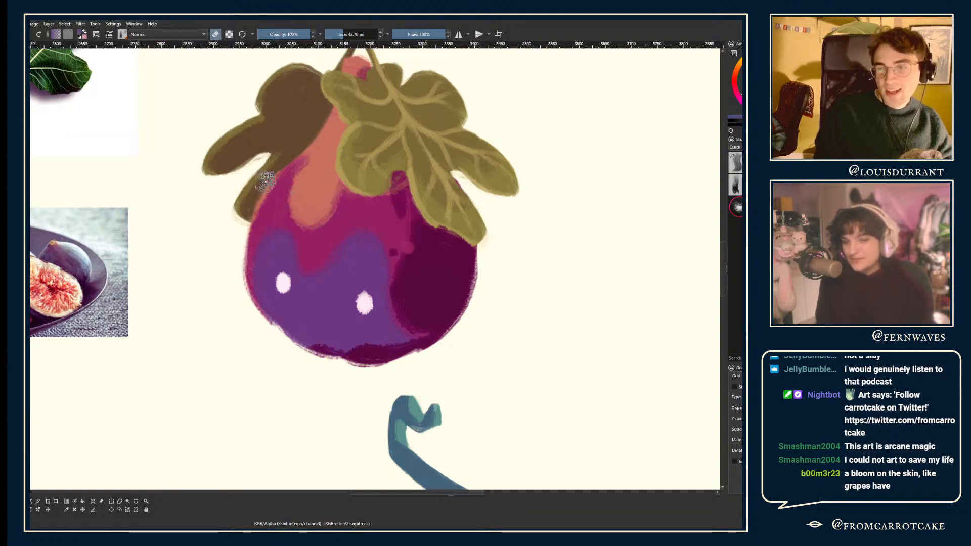
mouse_move(143, 156)
mouse_down()
mouse_move(217, 191)
mouse_move(190, 187)
mouse_up()
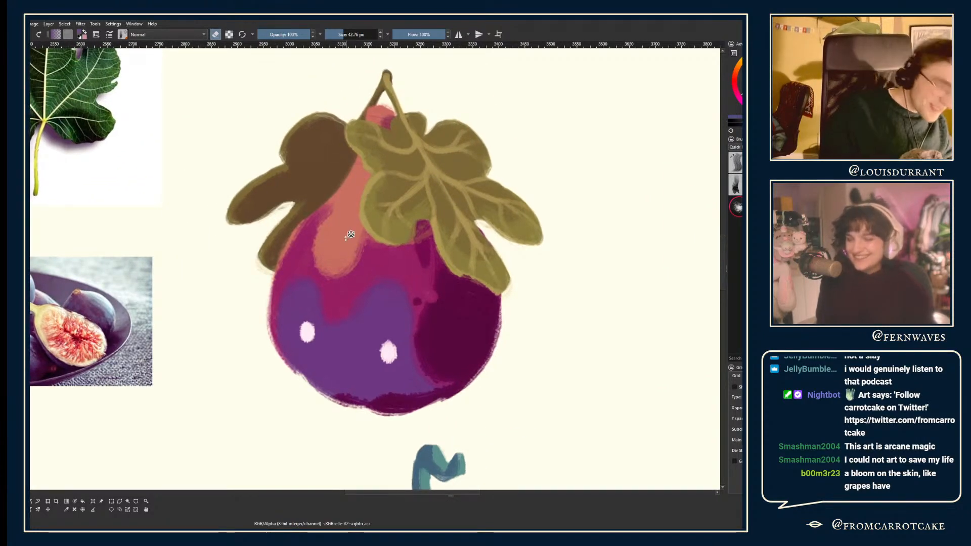
- Sample the salmon highlight, paint a second rounded drip below the front leaf at 42.76 px, and check it mirrored
ctrl+click(338, 244)
key(e)
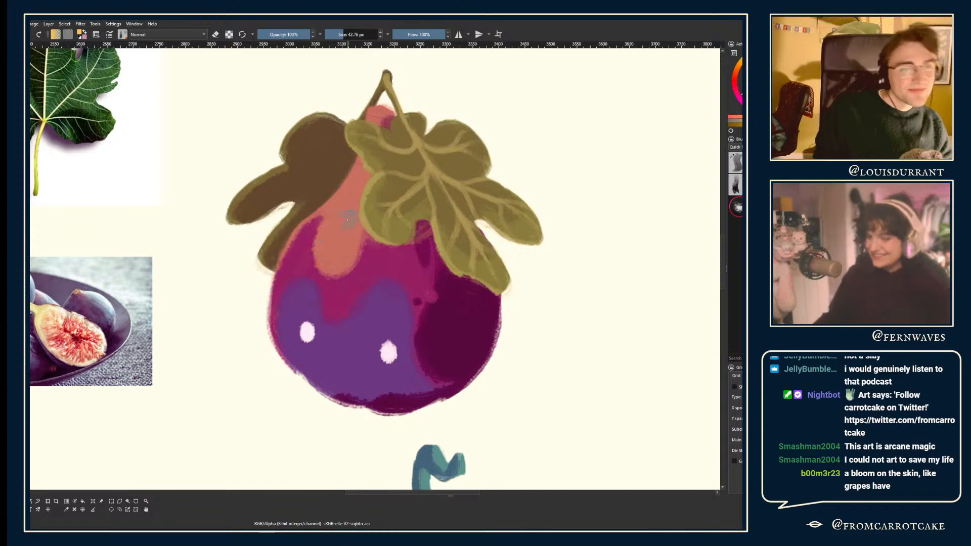
drag(348, 221, 285, 204)
drag(325, 233, 355, 206)
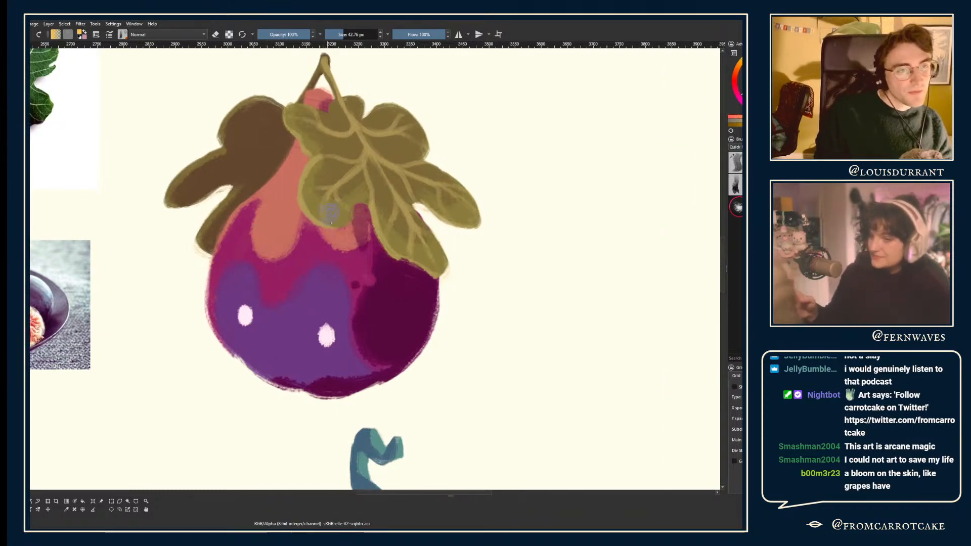
scroll(331, 215, down, 3)
key(m)
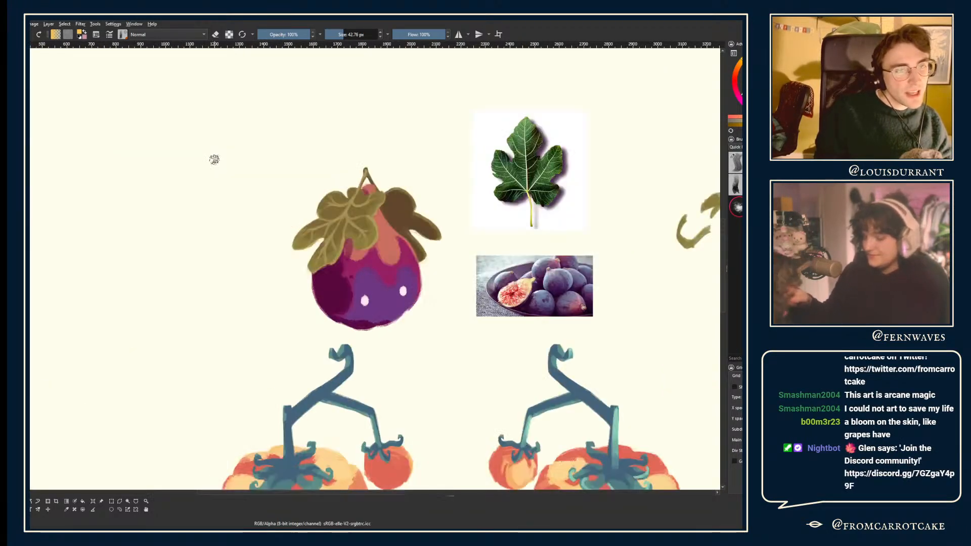
key(m)
scroll(238, 190, up, 4)
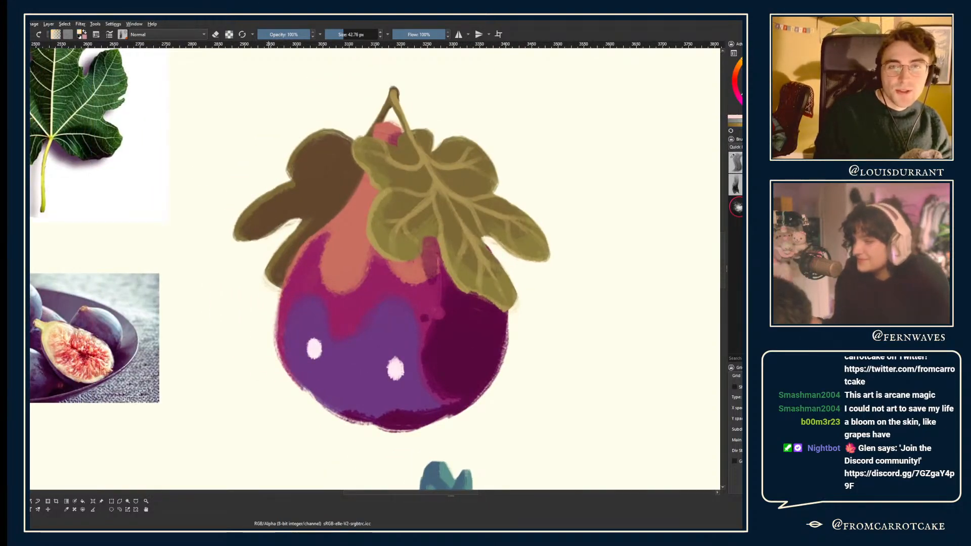
- Try translucent cream bloom patches over the fig's left shoulder and beside the first drip, extending them toward the face
mouse_move(311, 250)
mouse_down()
mouse_move(349, 235)
mouse_move(357, 220)
mouse_move(377, 248)
mouse_up()
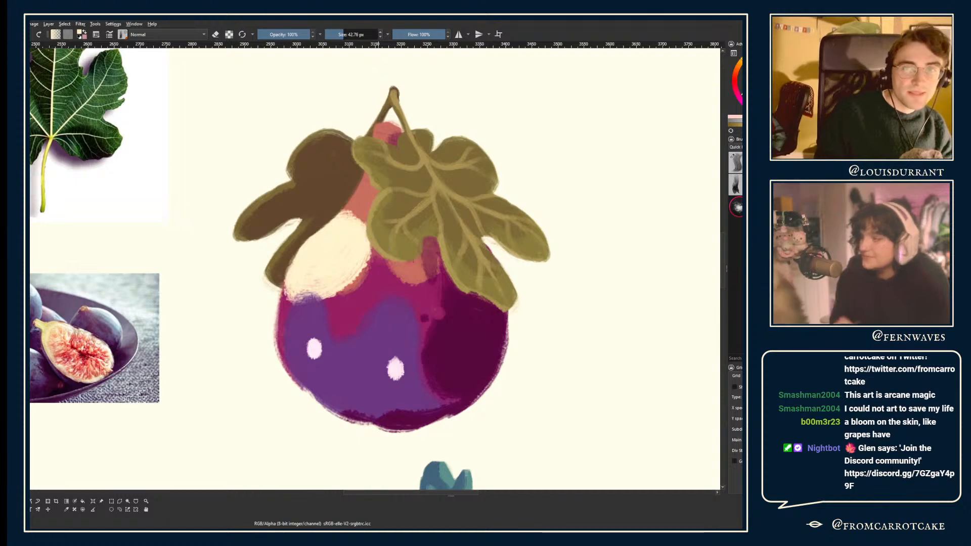
key(ctrl+z)
mouse_move(341, 302)
mouse_down()
mouse_move(301, 257)
mouse_move(330, 256)
mouse_up()
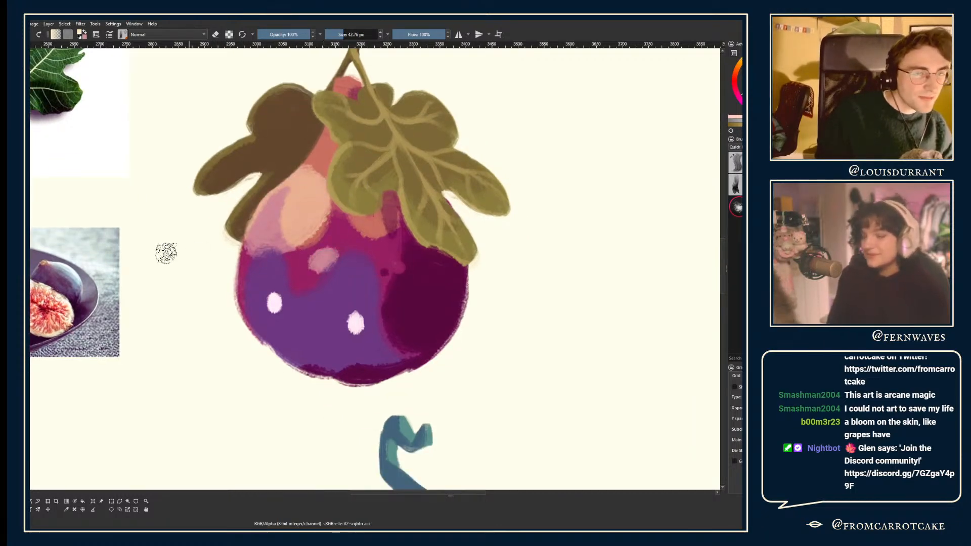
key(minus)
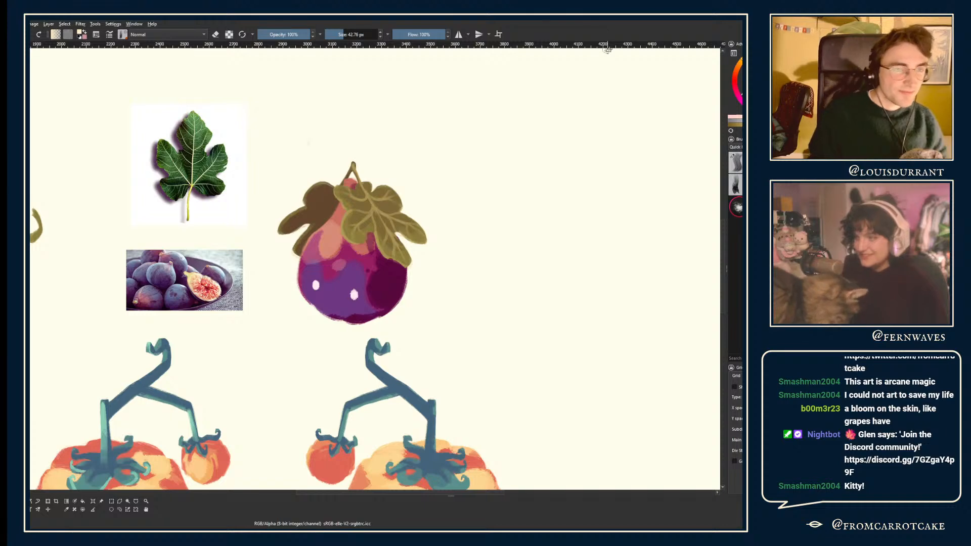
scroll(283, 225, up, 5)
scroll(286, 219, up, 2)
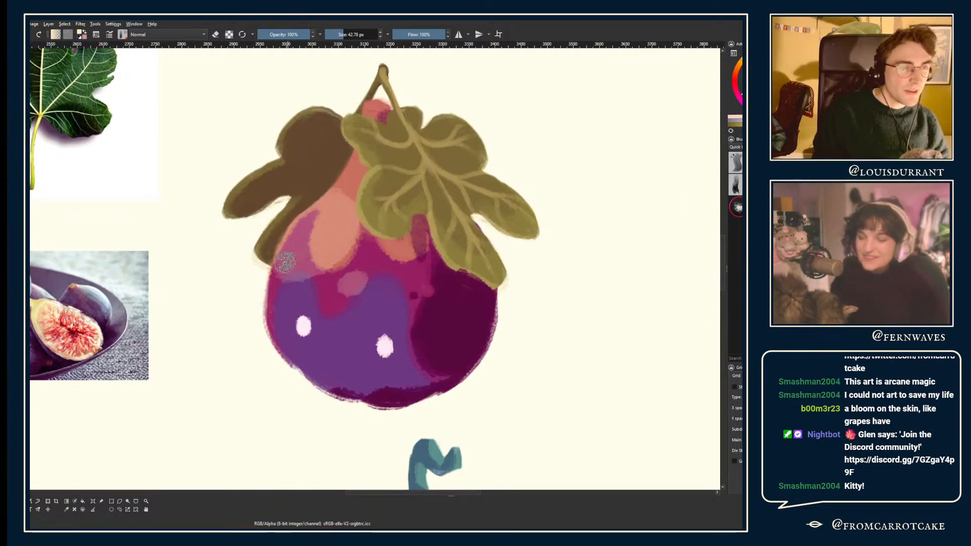
mouse_move(285, 261)
mouse_down()
mouse_move(320, 201)
mouse_move(279, 256)
mouse_move(347, 254)
mouse_move(344, 228)
mouse_move(281, 273)
mouse_up()
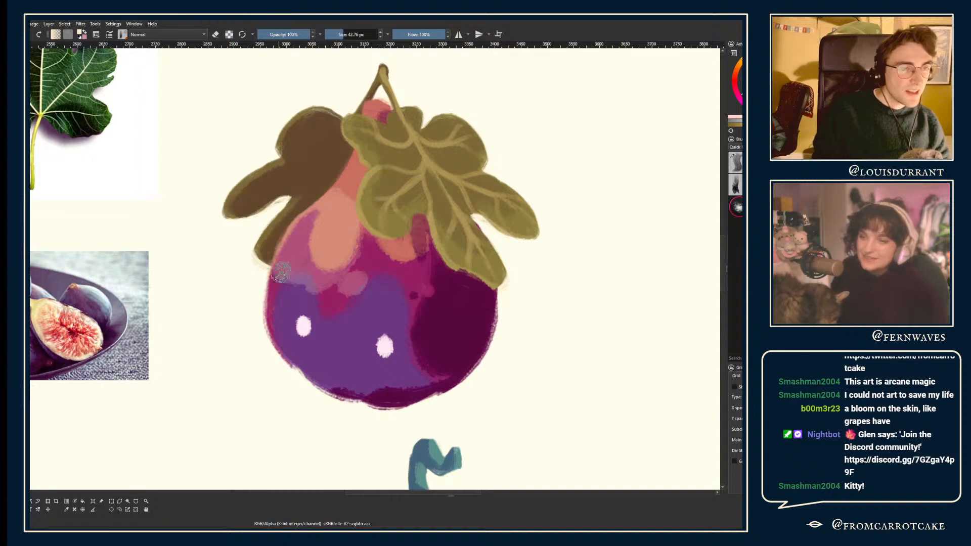
drag(277, 233, 231, 206)
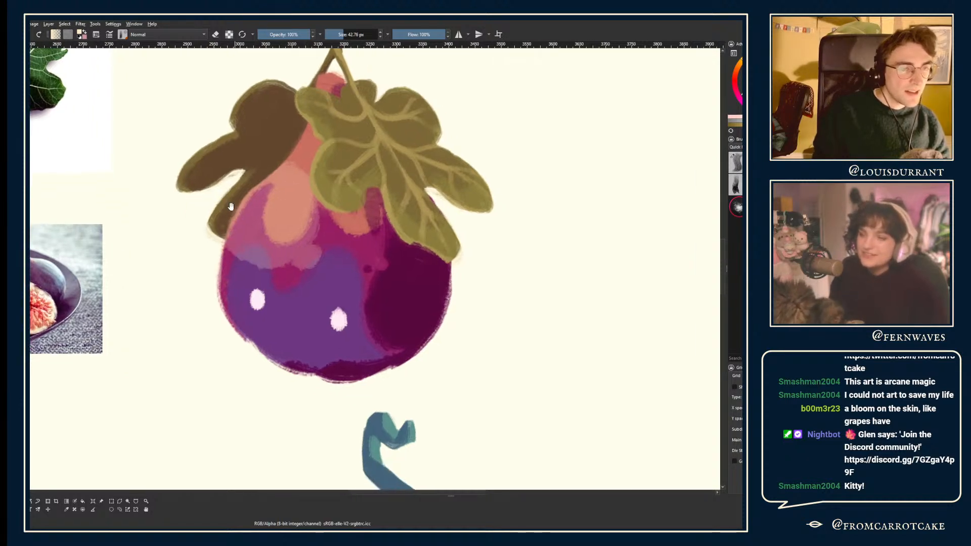
- Undo the translucent cream patches on the fig's shoulder and beside the first drip
key(ctrl+r)
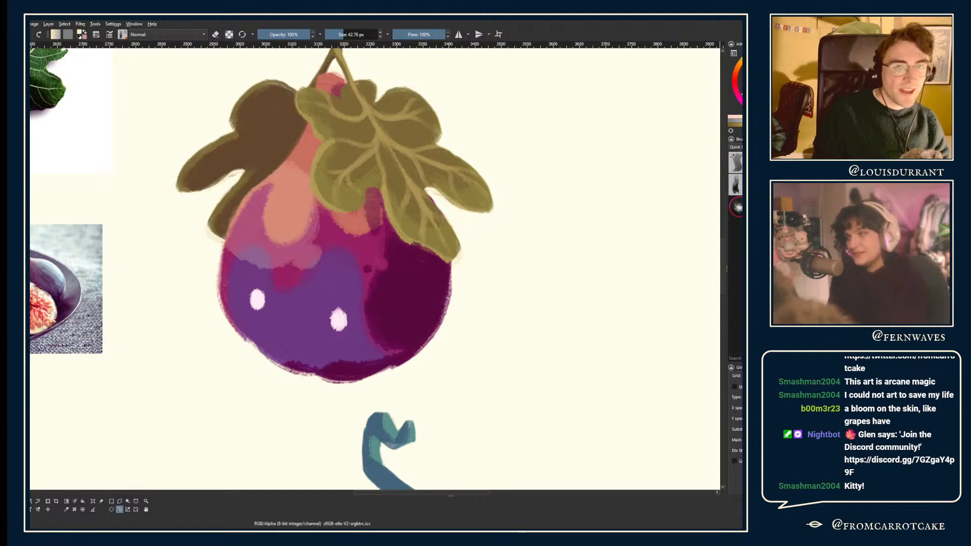
key(d)
mouse_move(232, 281)
mouse_down()
mouse_move(276, 255)
mouse_move(230, 302)
mouse_move(227, 276)
mouse_up()
key(ctrl+z)
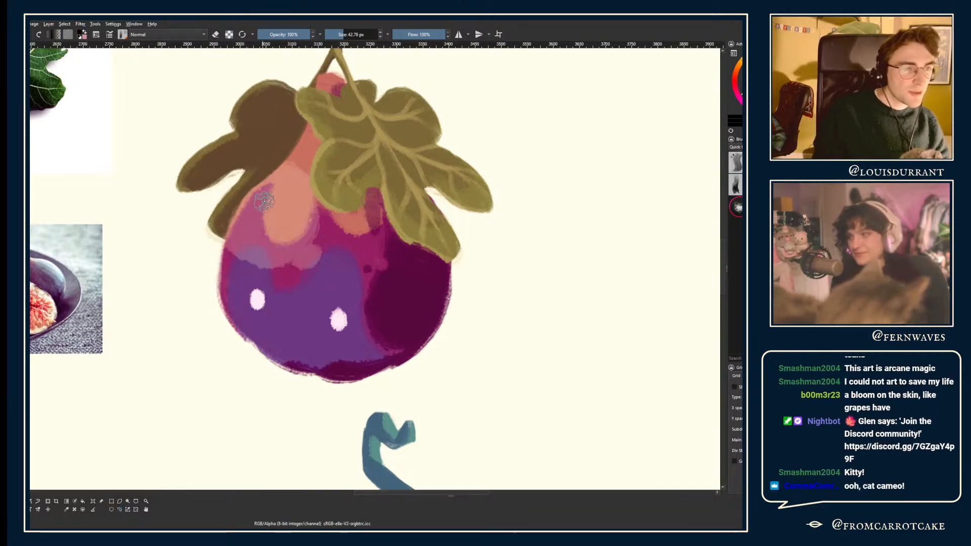
drag(263, 202, 256, 217)
key(ctrl+z)
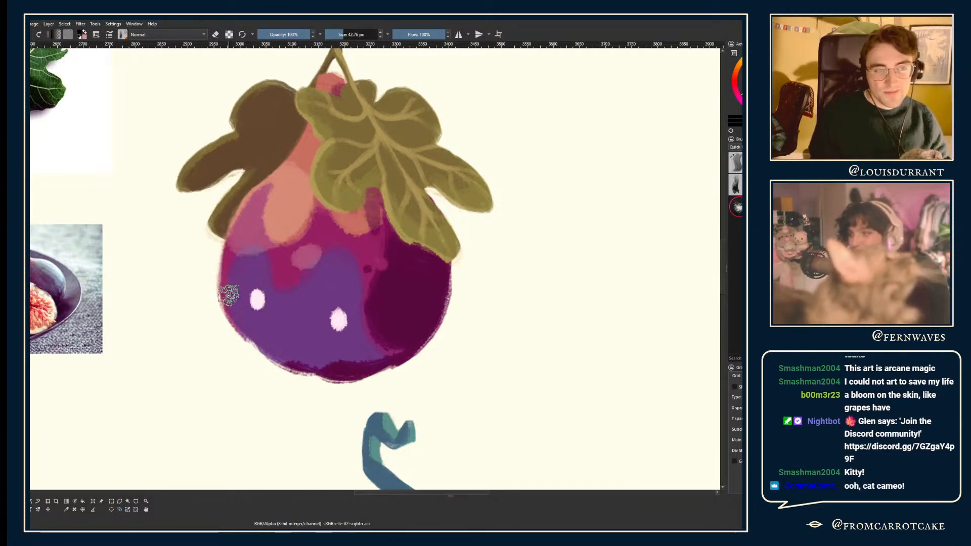
key(ctrl+z)
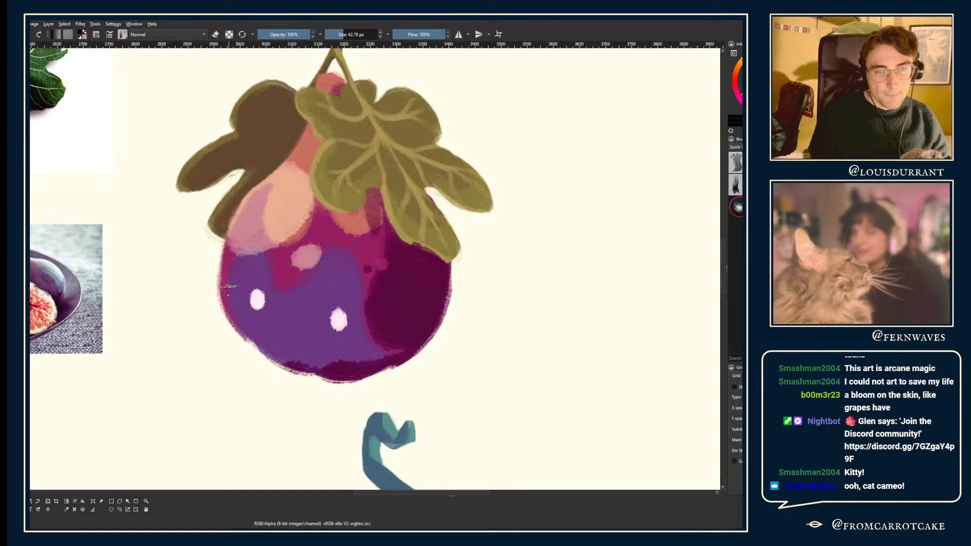
key(ctrl+z)
key(ctrl+z)
key(ctrl+shift+z)
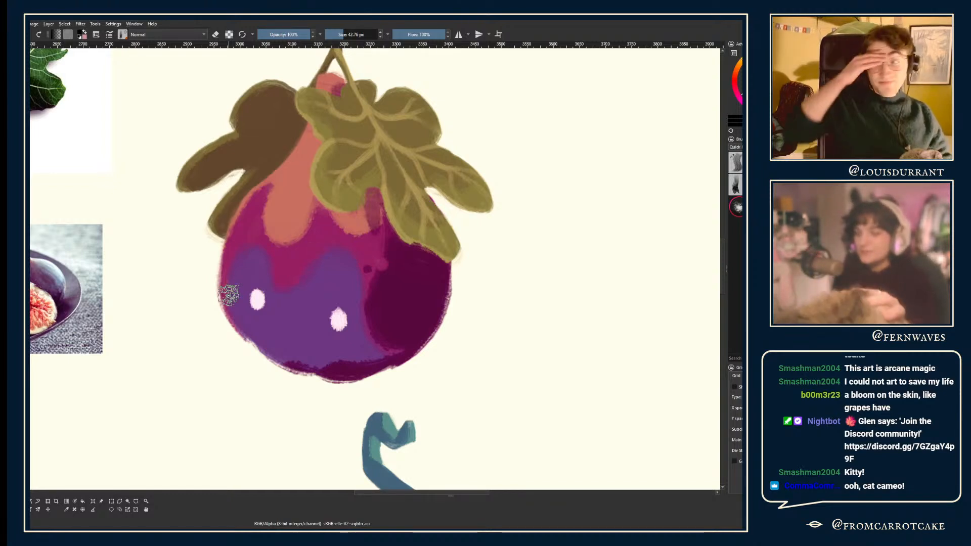
- Sample the salmon highlight and paint a translucent orange wash across the fig's upper body above the purple face at 85.52 px
key(minus)
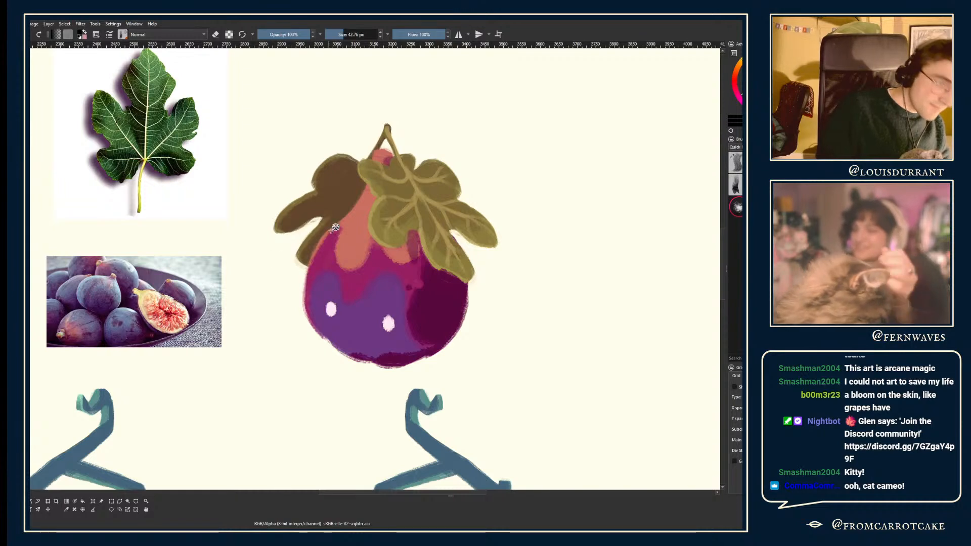
ctrl+click(357, 235)
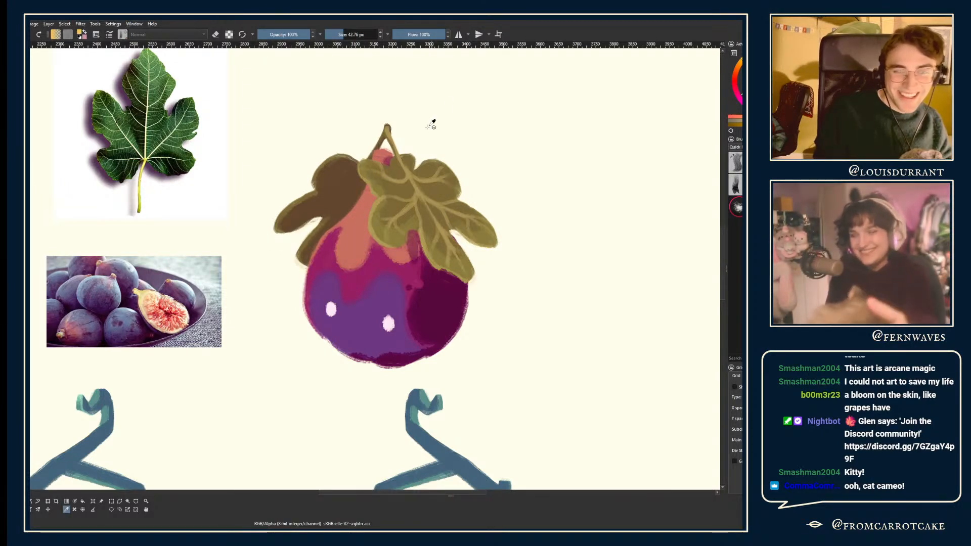
drag(431, 124, 398, 96)
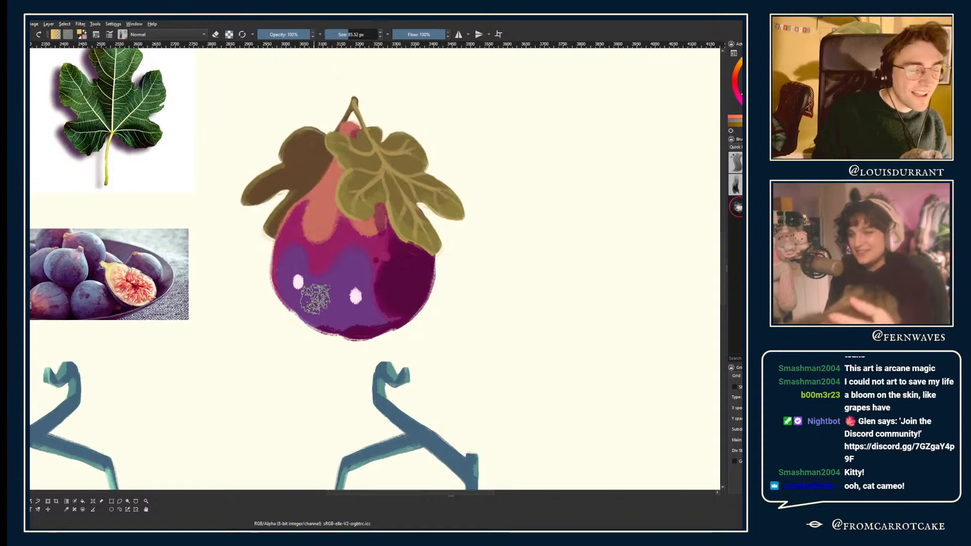
drag(275, 256, 374, 264)
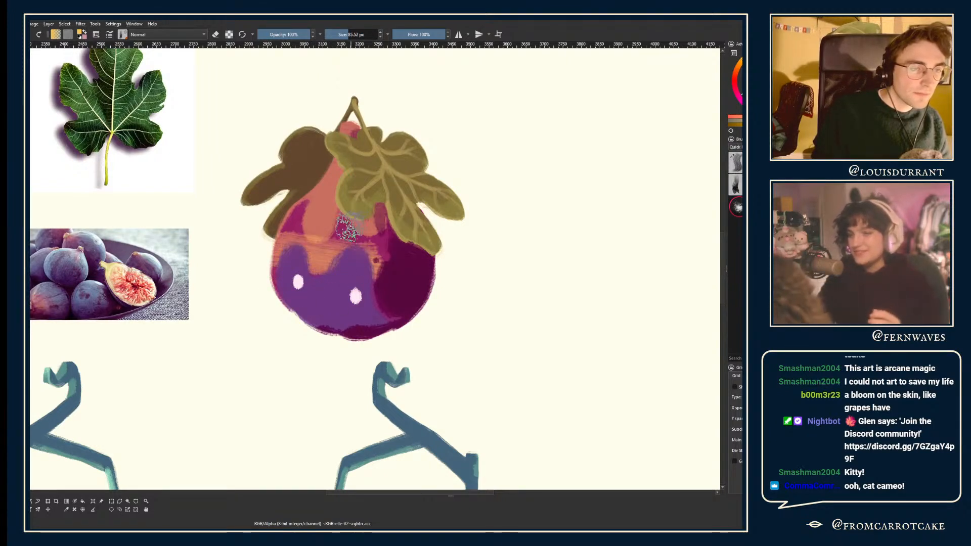
key(ctrl+z)
mouse_move(283, 253)
mouse_down()
mouse_move(386, 253)
mouse_move(283, 238)
mouse_move(354, 213)
mouse_move(383, 252)
mouse_up()
key(ctrl+z)
key(ctrl+z)
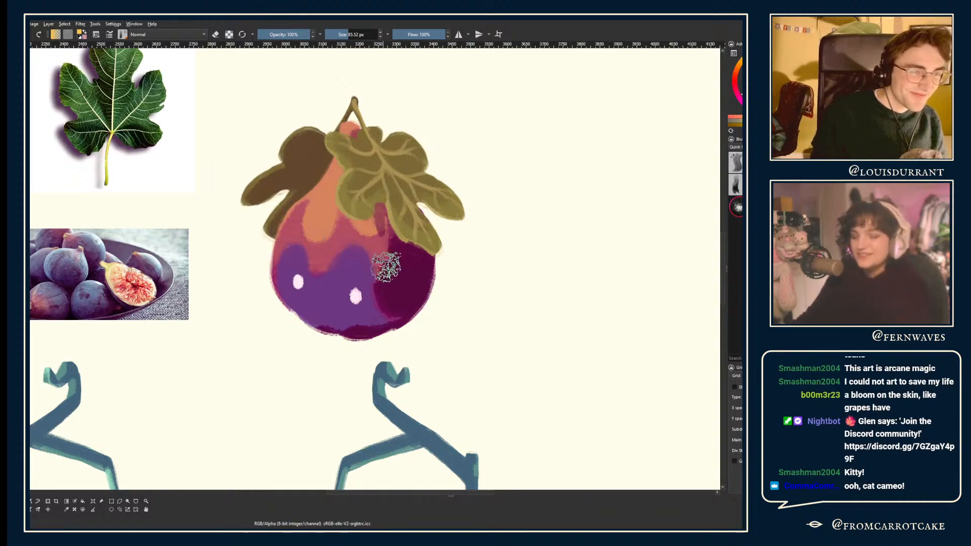
- Trim the orange wash where it overlaps the fig's dark shadow, using a 53.86 px eraser
key(e)
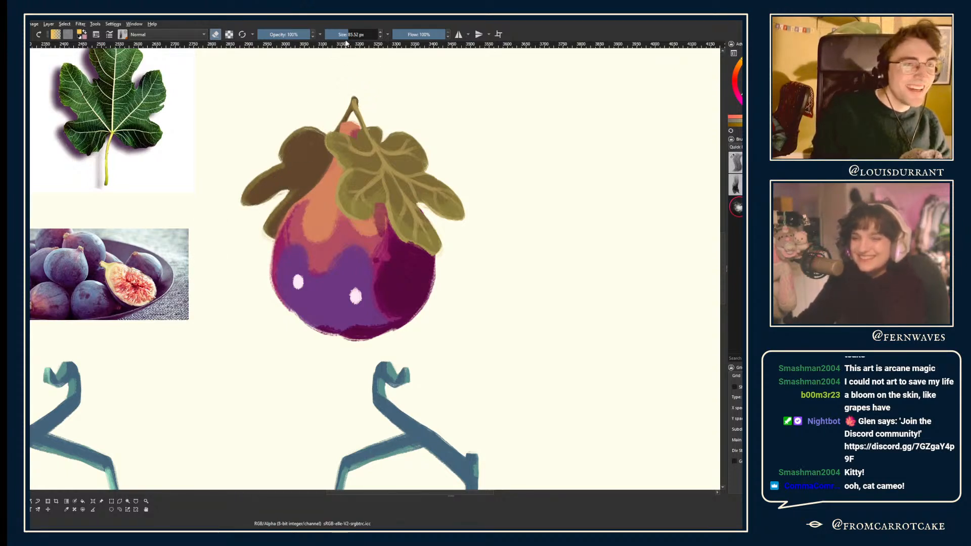
drag(322, 154, 294, 134)
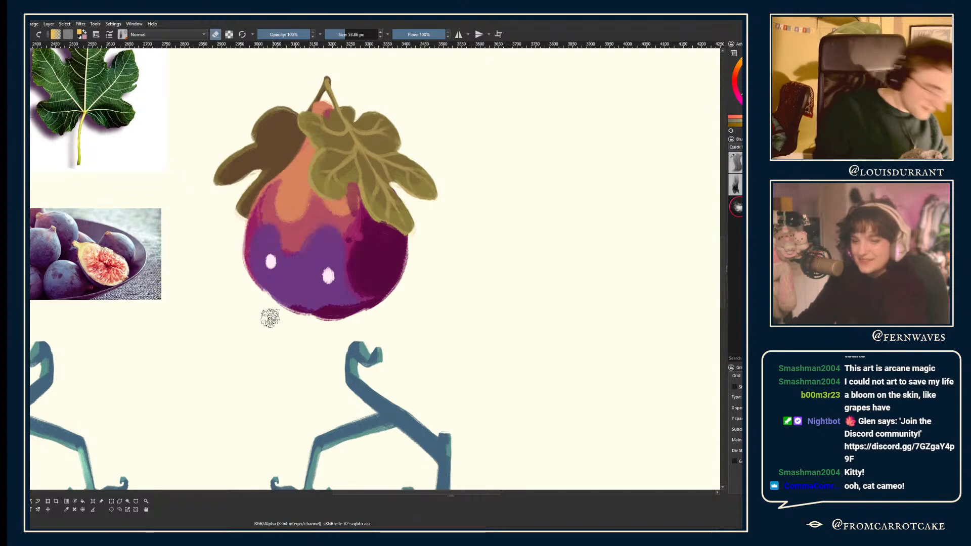
key(e)
- Try shifting the salmon drips toward an olive-yellow hue
ctrl+click(306, 286)
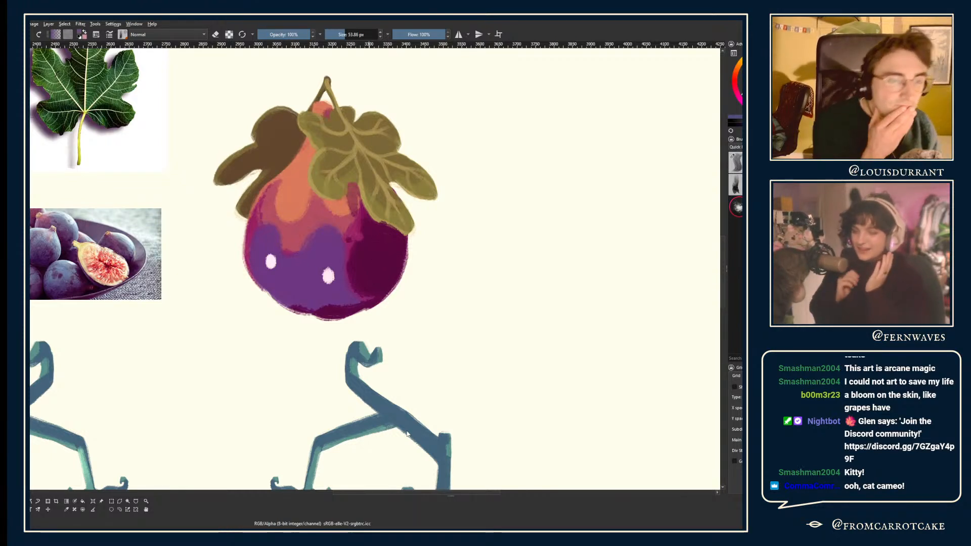
drag(325, 394, 340, 395)
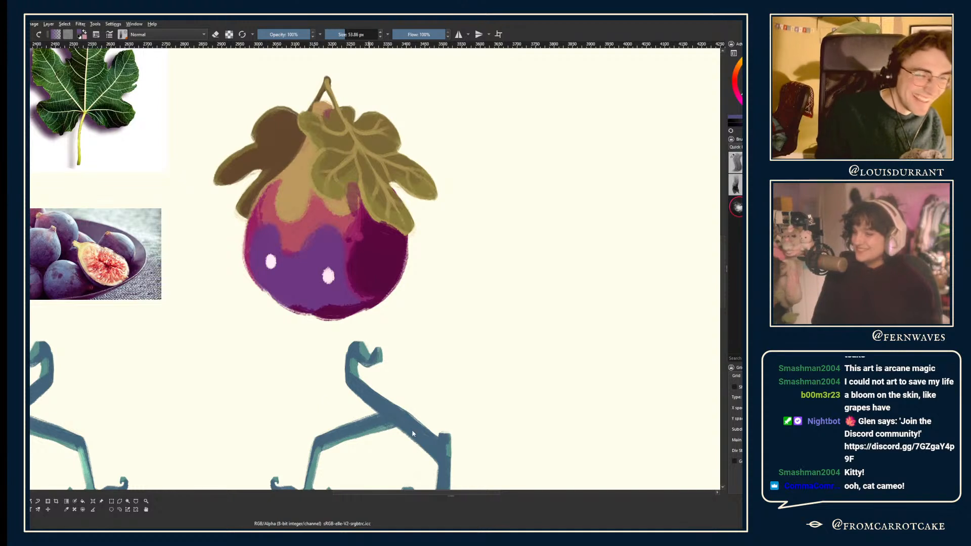
drag(327, 400, 354, 391)
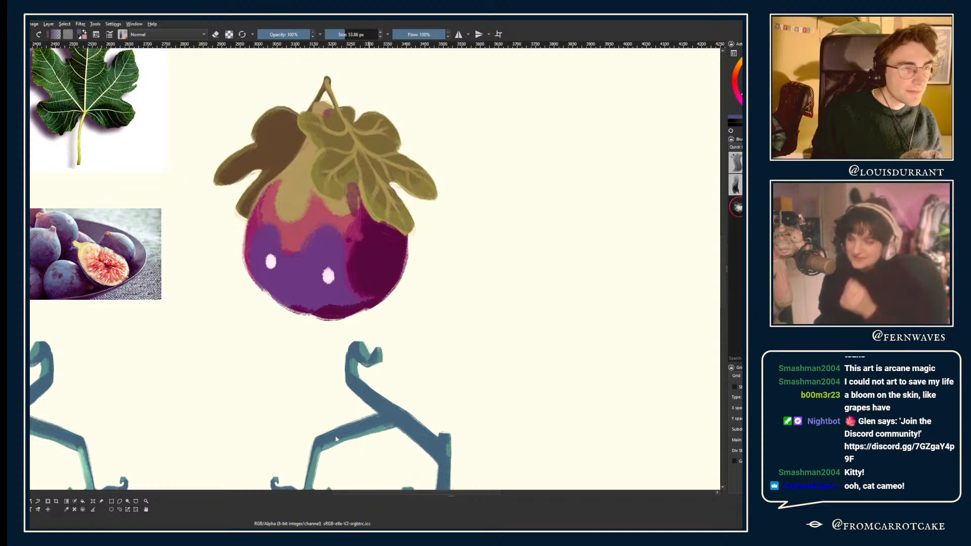
click(412, 471)
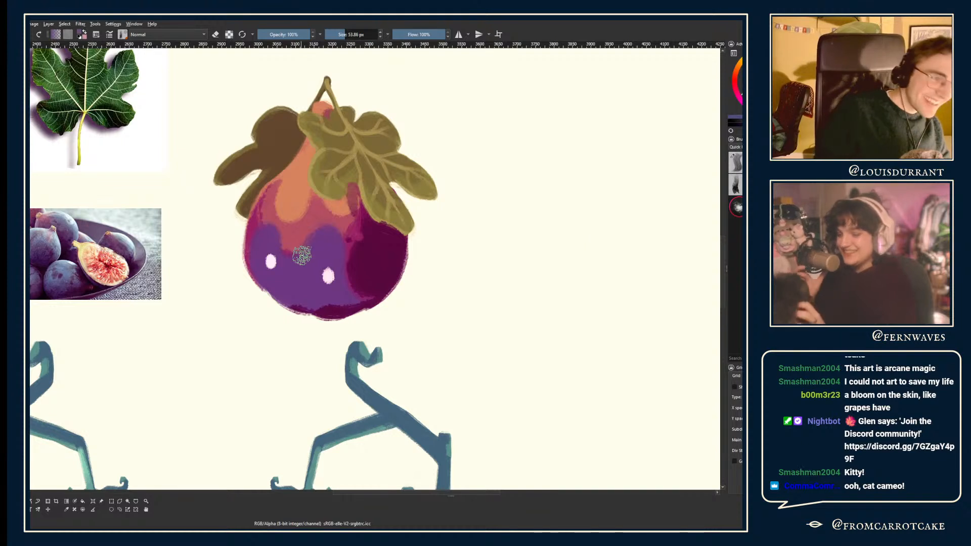
- Replace the orange wash on the fig's upper body with a pale, cool translucent wash that tints the magenta area mauve
mouse_move(292, 235)
mouse_down()
mouse_move(278, 163)
mouse_move(280, 227)
mouse_move(288, 215)
mouse_up()
key(ctrl+z)
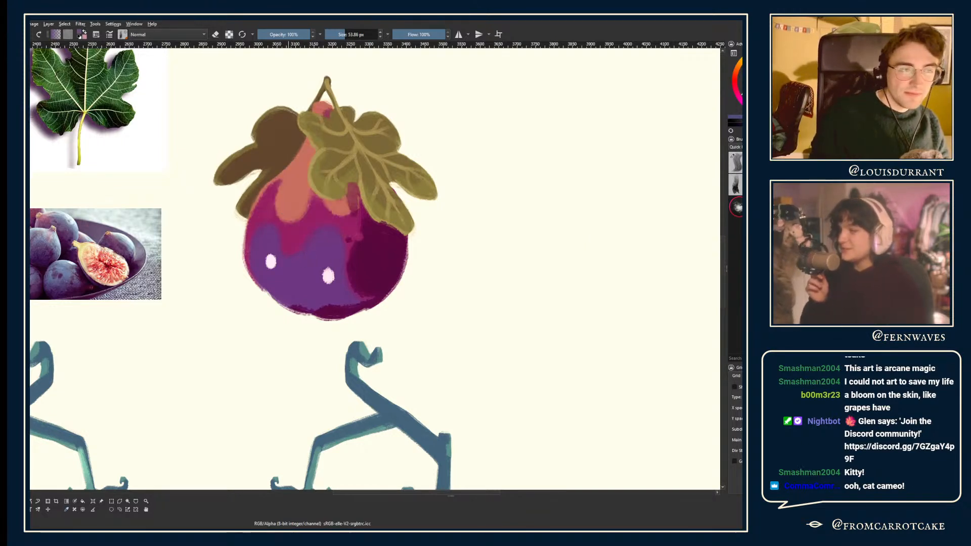
key(ctrl+shift+z)
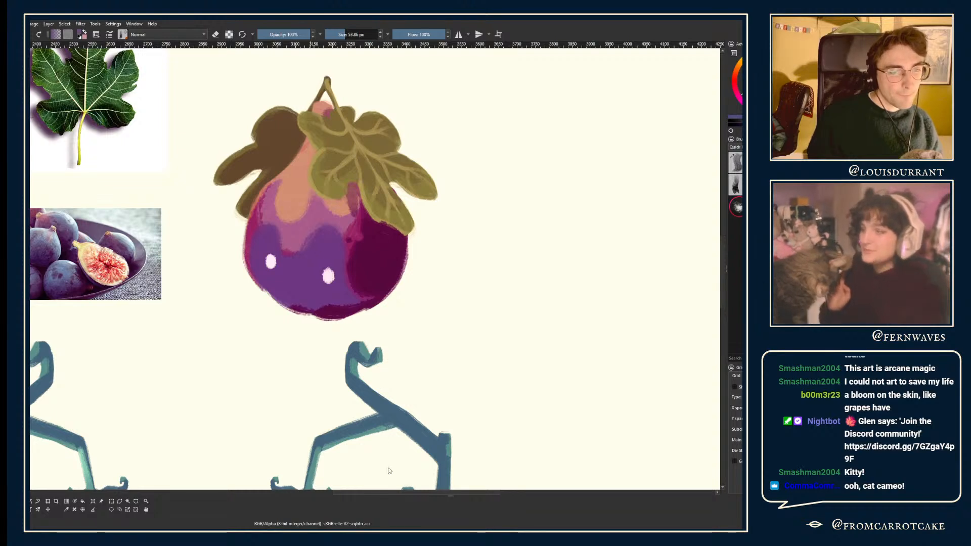
drag(213, 276, 159, 307)
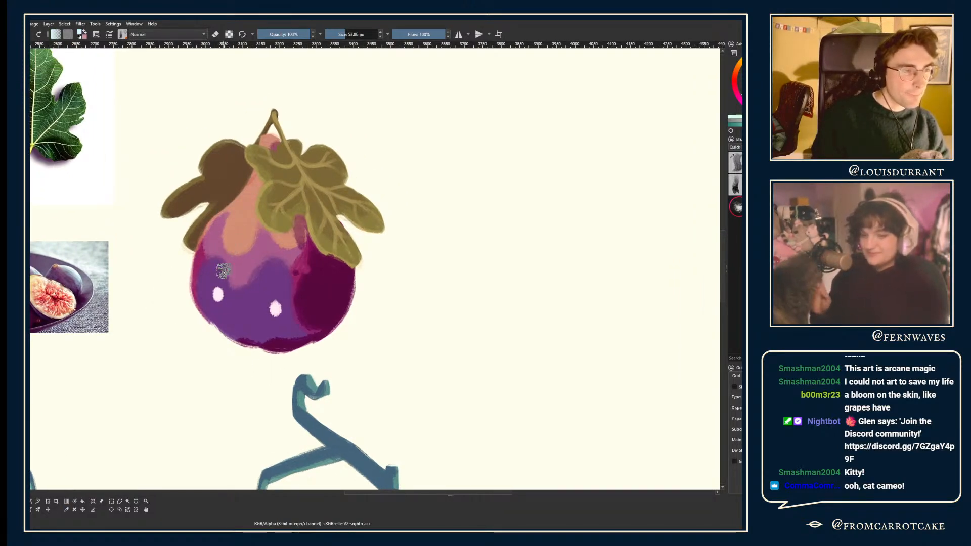
- Examine the fig at overview scale and compare it with and without the salmon drips over the mauve wash
scroll(127, 202, down, 5)
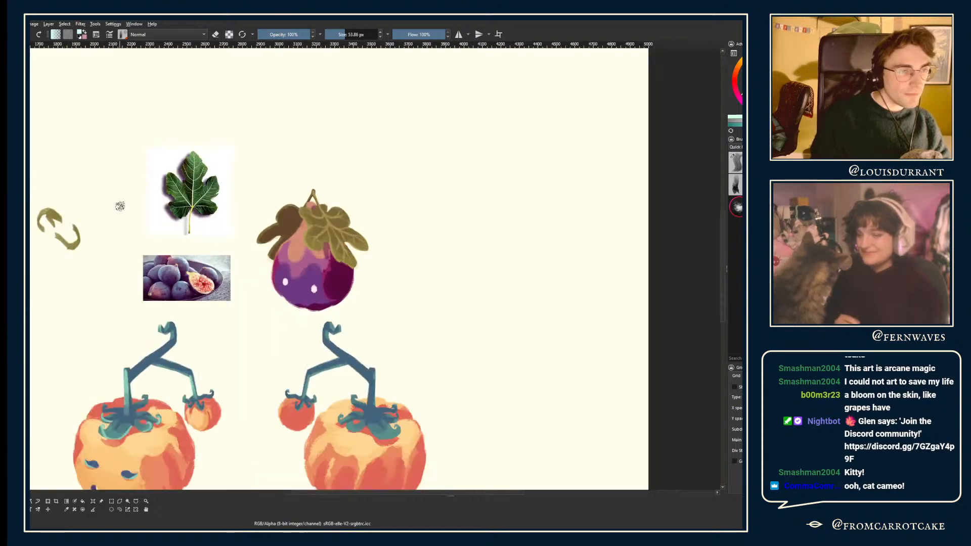
scroll(129, 200, up, 2)
key(ctrl+plus)
key(ctrl+plus)
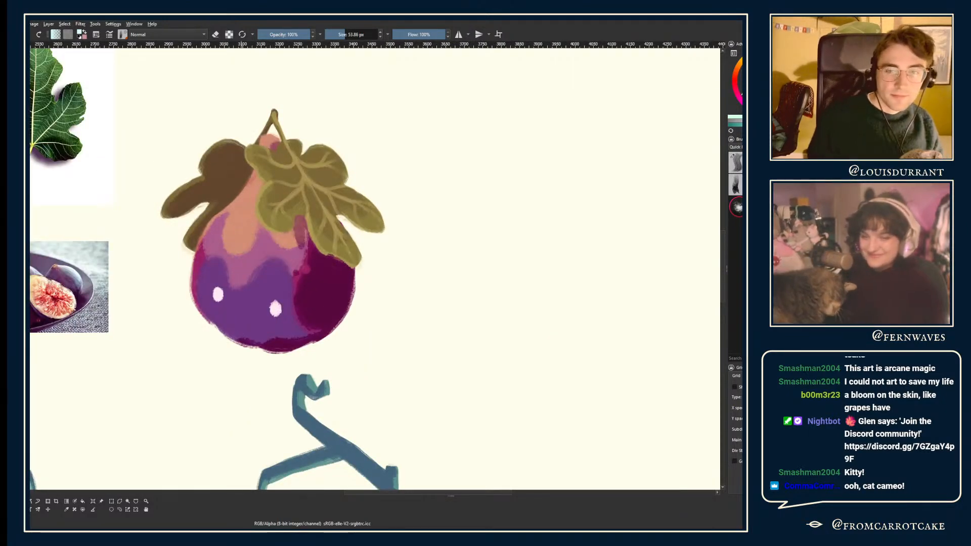
key(ctrl+z)
key(ctrl+shift+z)
key(ctrl+z)
key(ctrl+shift+z)
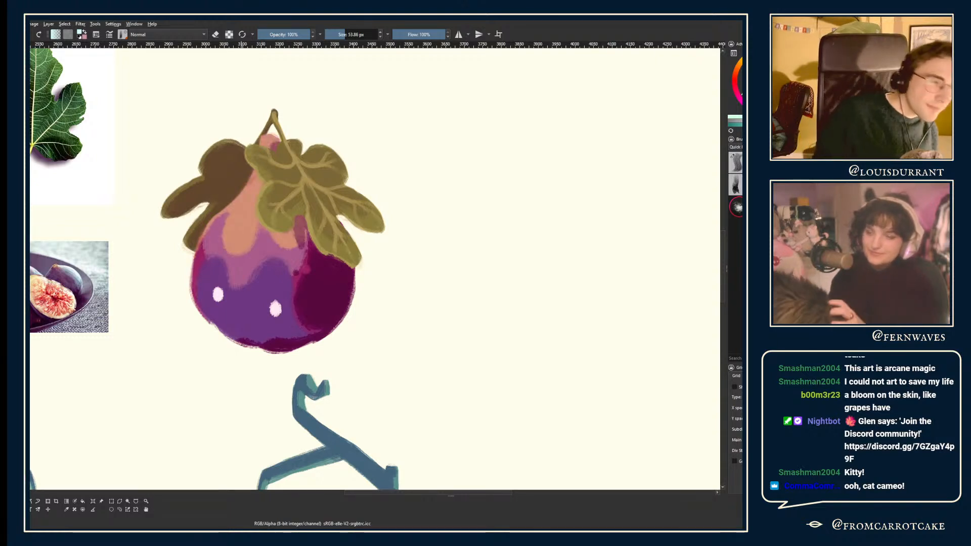
key(ctrl+z)
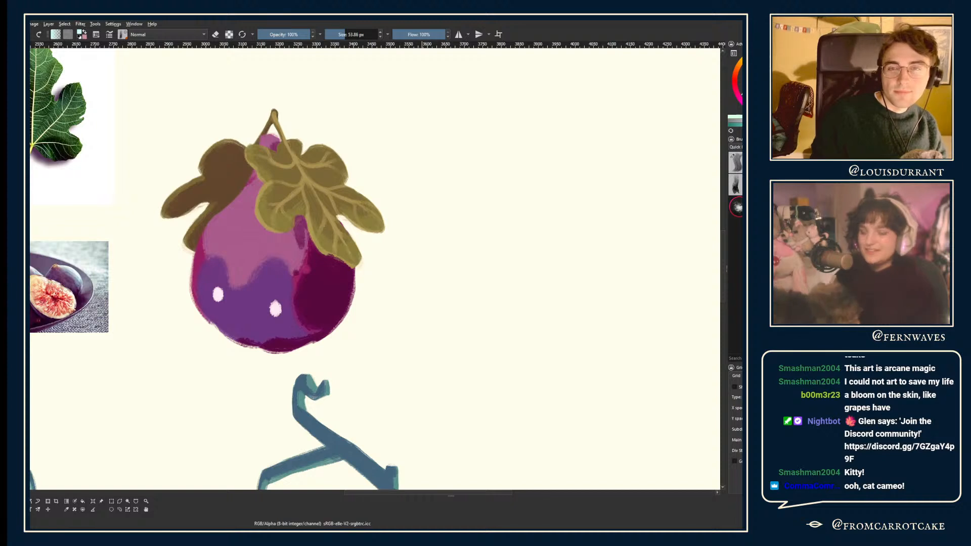
key(ctrl+shift+z)
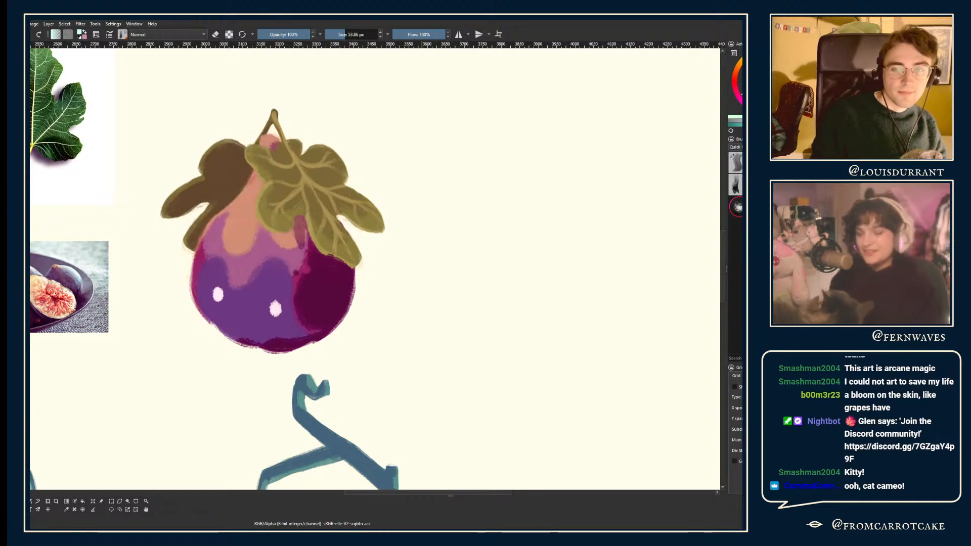
- Soften the lower ends of the salmon drips with a translucent cool wash at 81.51 px, and check the fig at overview scale
drag(134, 131, 209, 153)
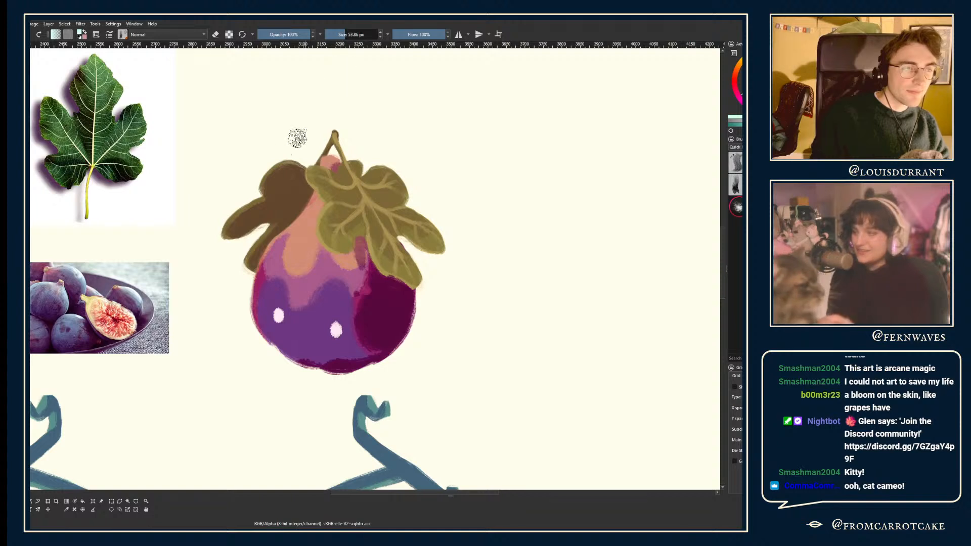
drag(335, 268, 336, 263)
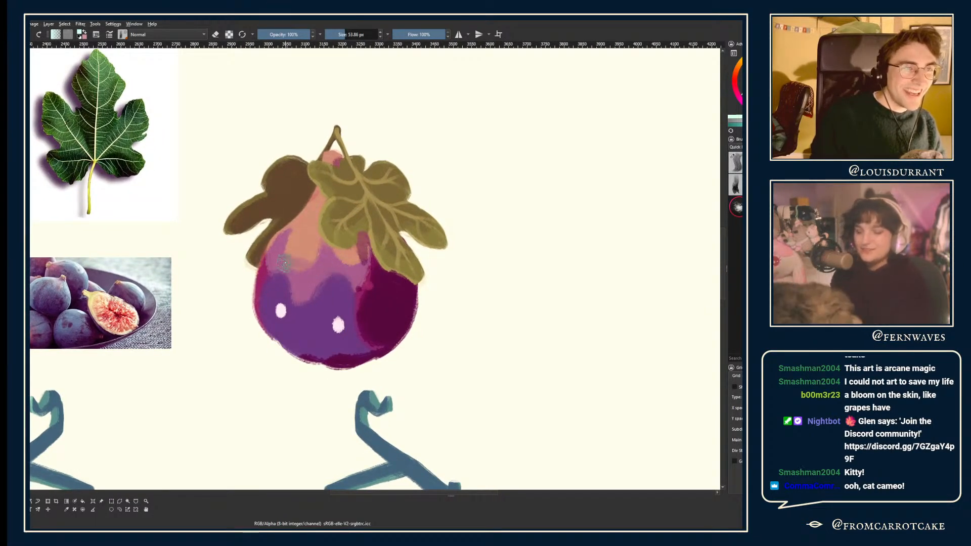
key(bracketright)
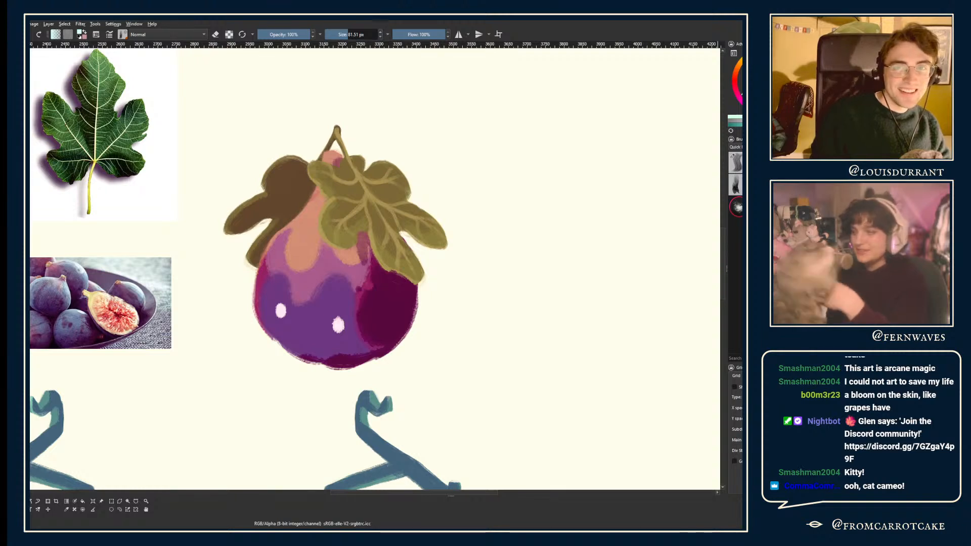
mouse_move(262, 243)
mouse_down()
mouse_move(287, 198)
mouse_move(385, 209)
mouse_move(274, 231)
mouse_move(292, 247)
mouse_up()
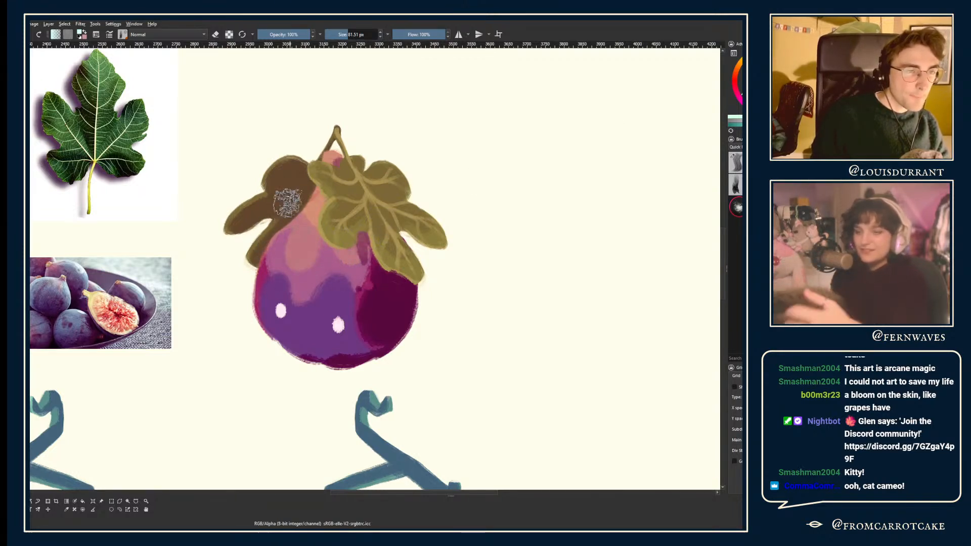
key(minus)
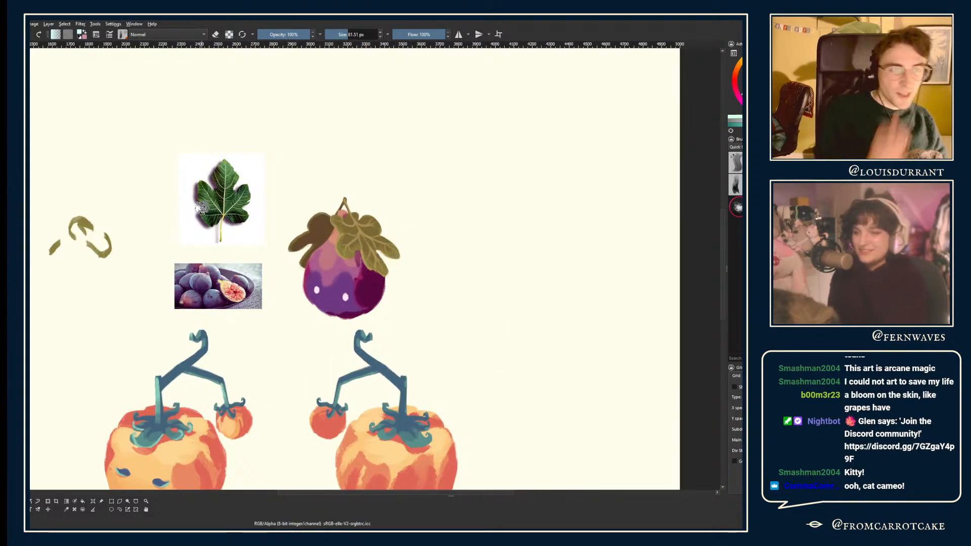
key(plus)
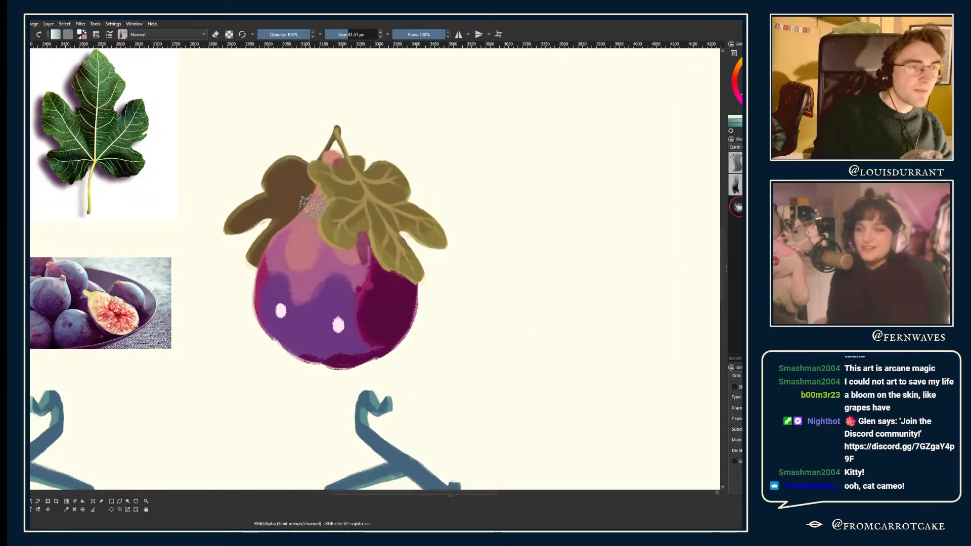
- Sample the salmon highlight and set the brush size to 33.30 px for the drip below the leaves
key(p)
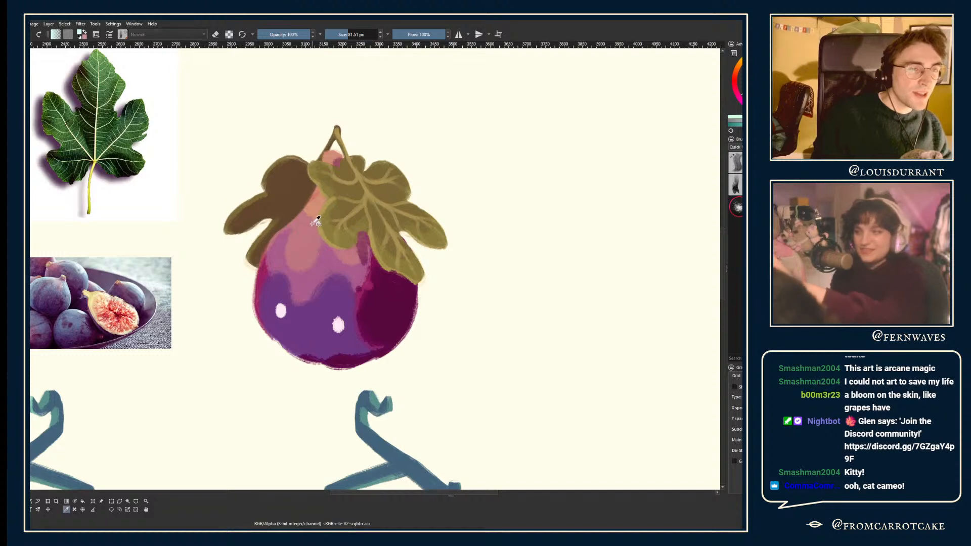
drag(335, 37, 347, 35)
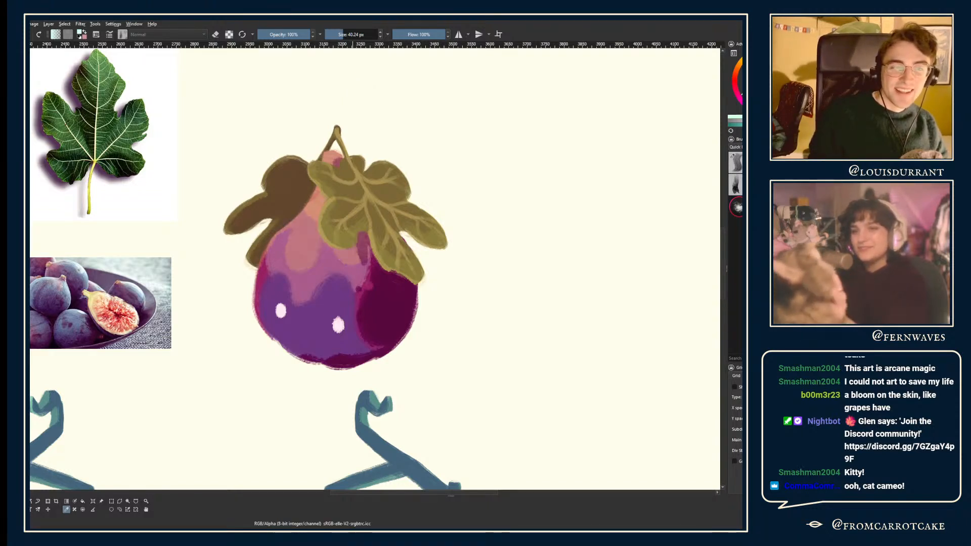
key(b)
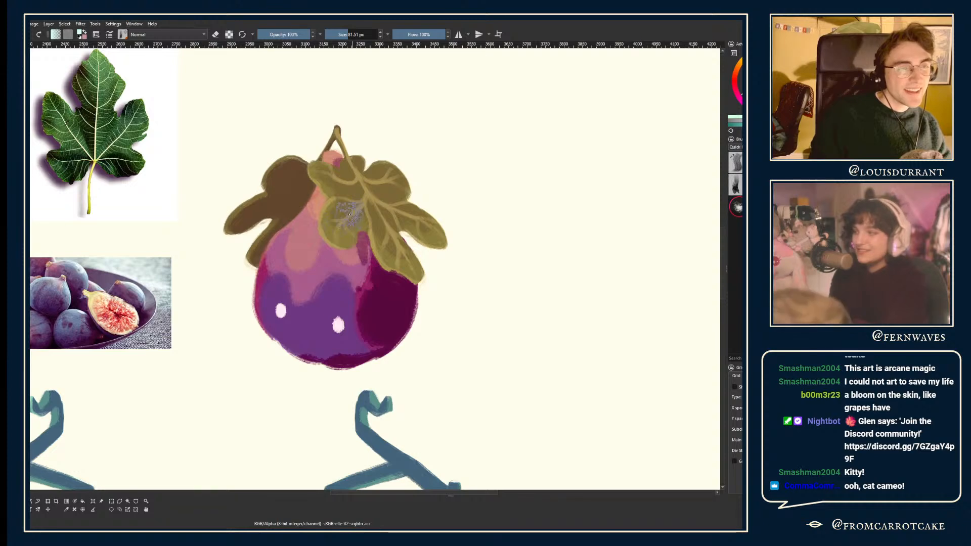
ctrl+click(357, 175)
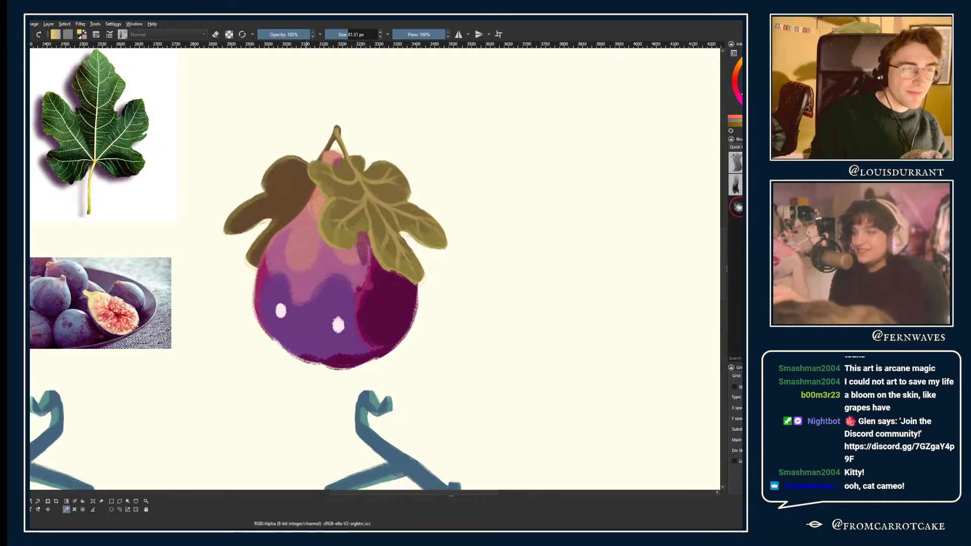
click(342, 34)
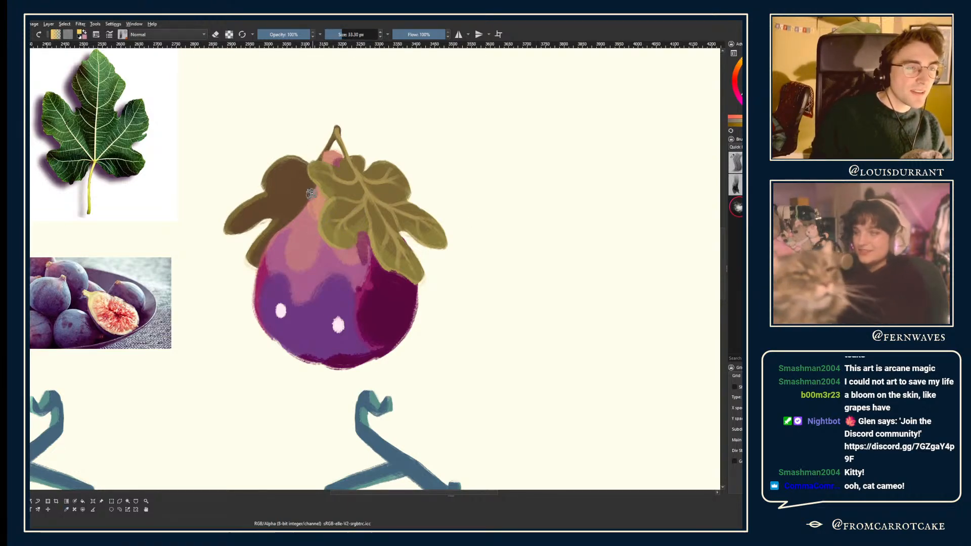
scroll(295, 216, down, 3)
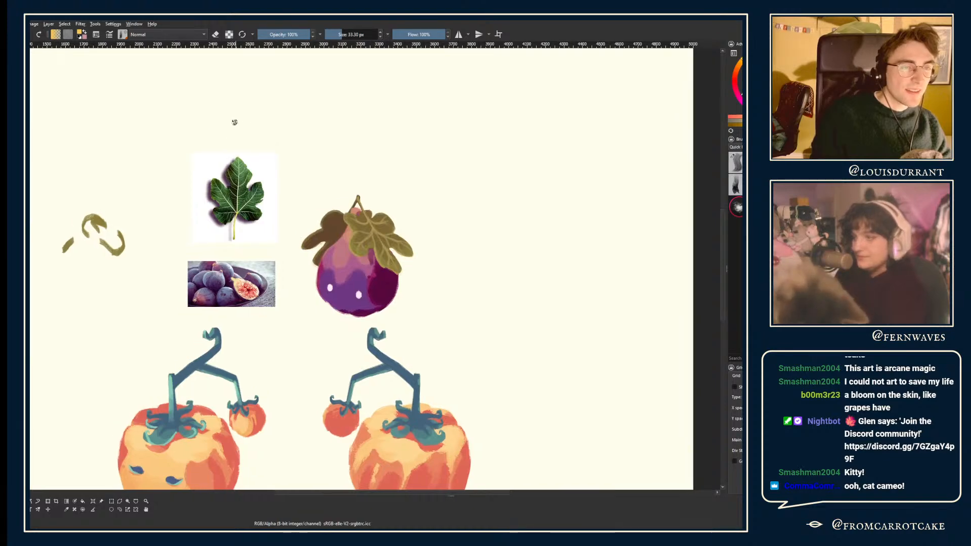
scroll(234, 122, up, 3)
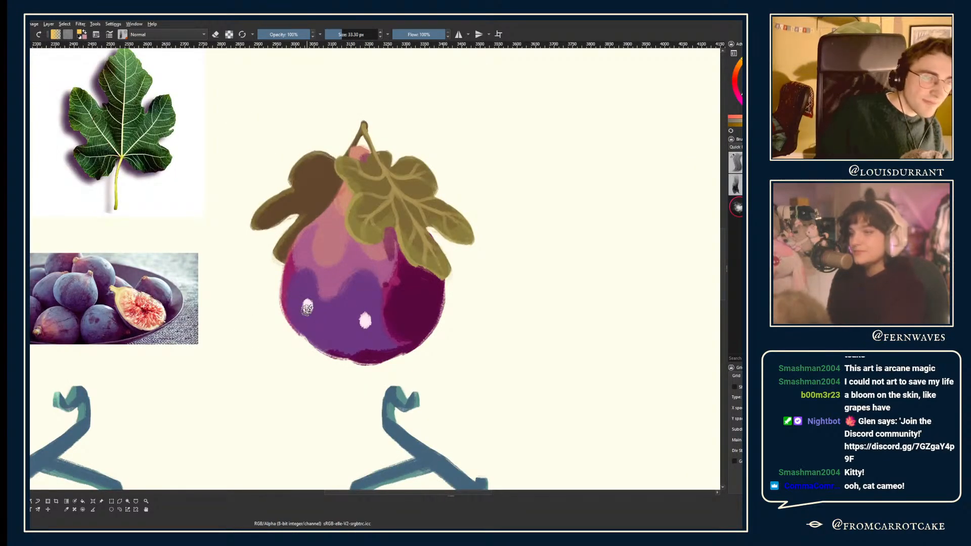
- Examine the fig in a mirrored overview with the rear leaf's transform bounds shown, and return to the unmirrored view
key(t)
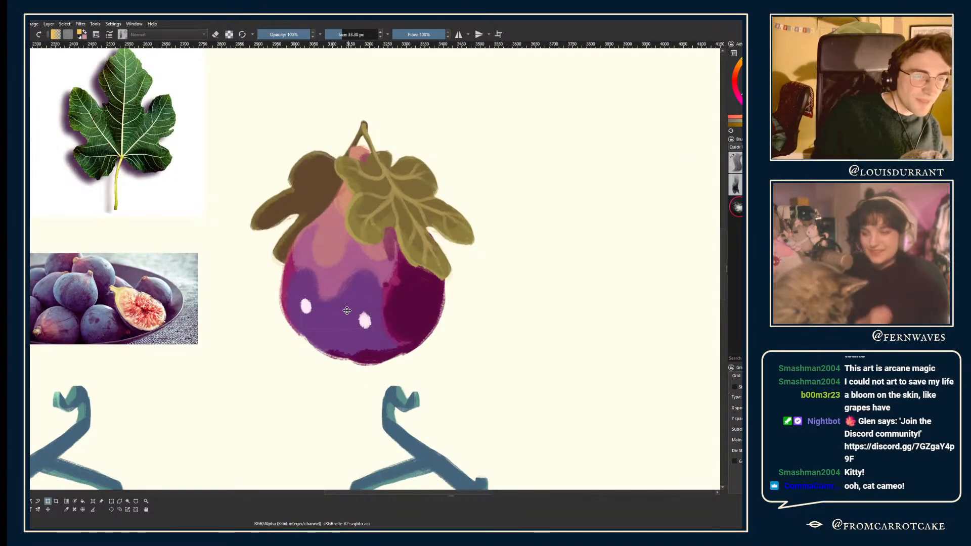
key(m)
scroll(218, 235, down, 2)
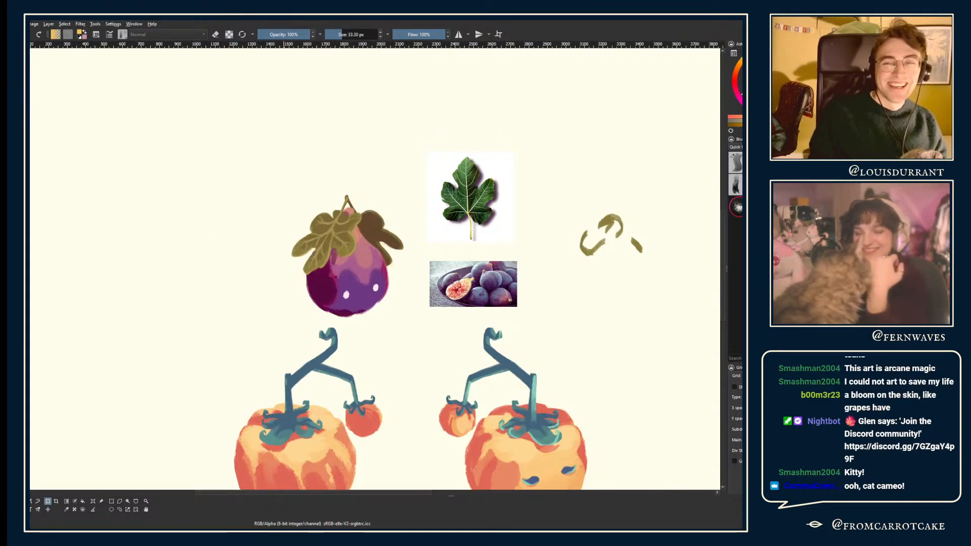
key(ctrl+t)
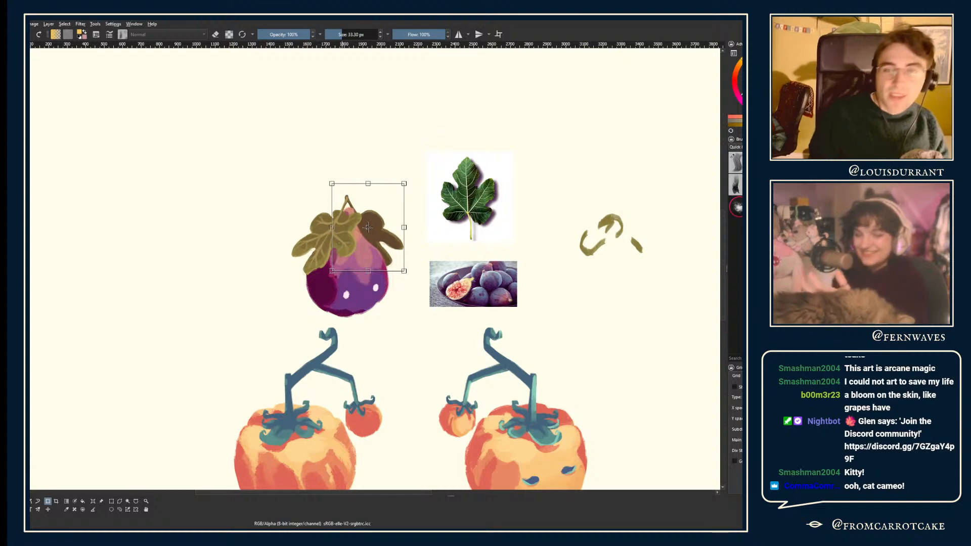
key(m)
drag(350, 134, 327, 132)
key(plus)
key(Escape)
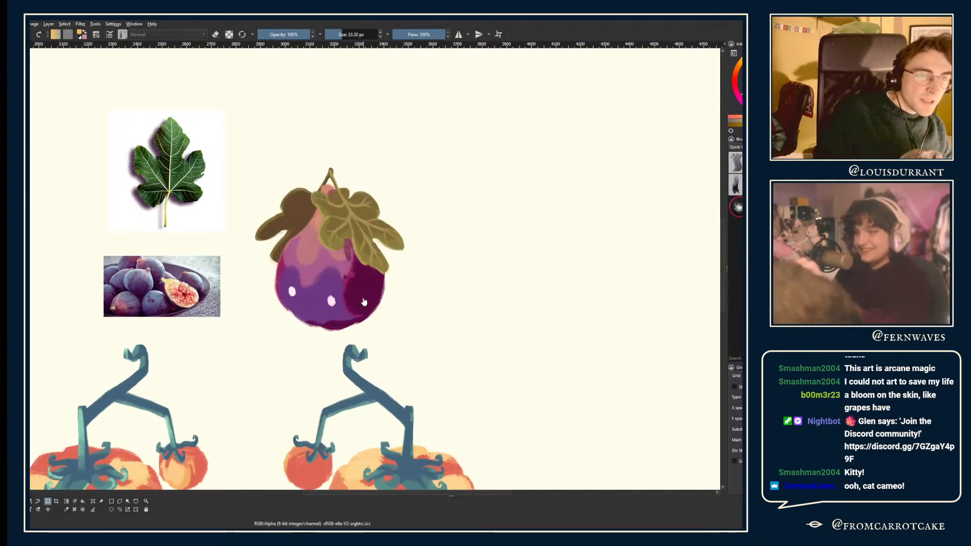
- Try sampled pale lavender strokes at 33.30 px over the fig's salmon upper body and down its outer edge
scroll(225, 221, up, 3)
key(p)
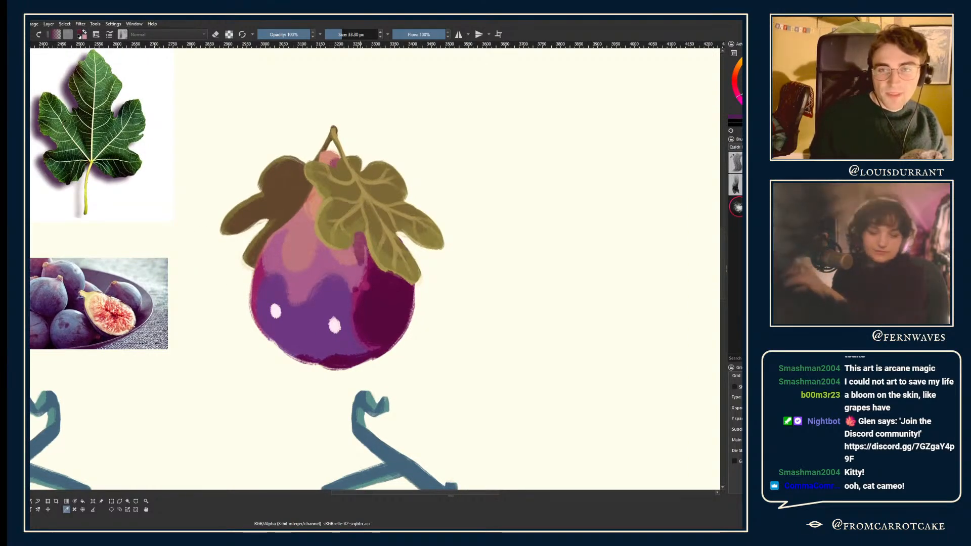
key(b)
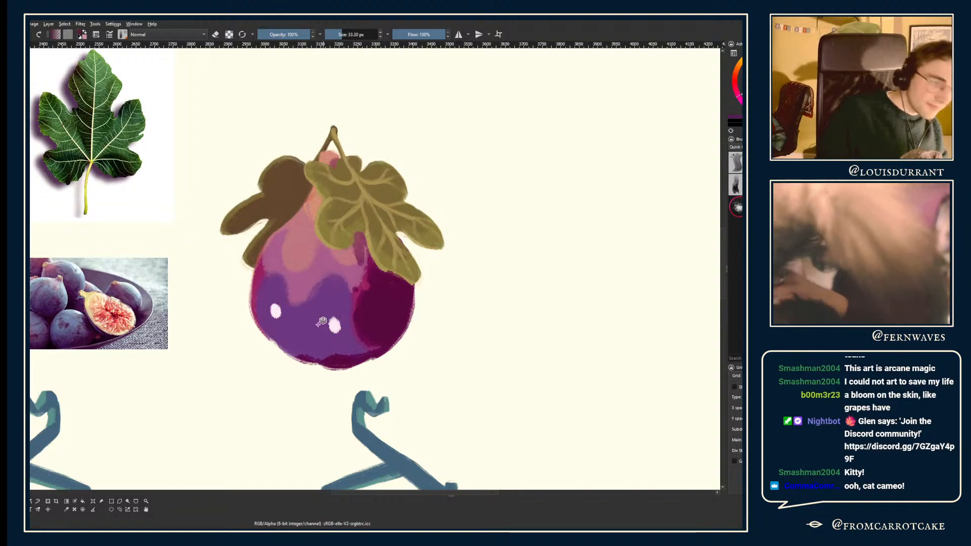
key(p)
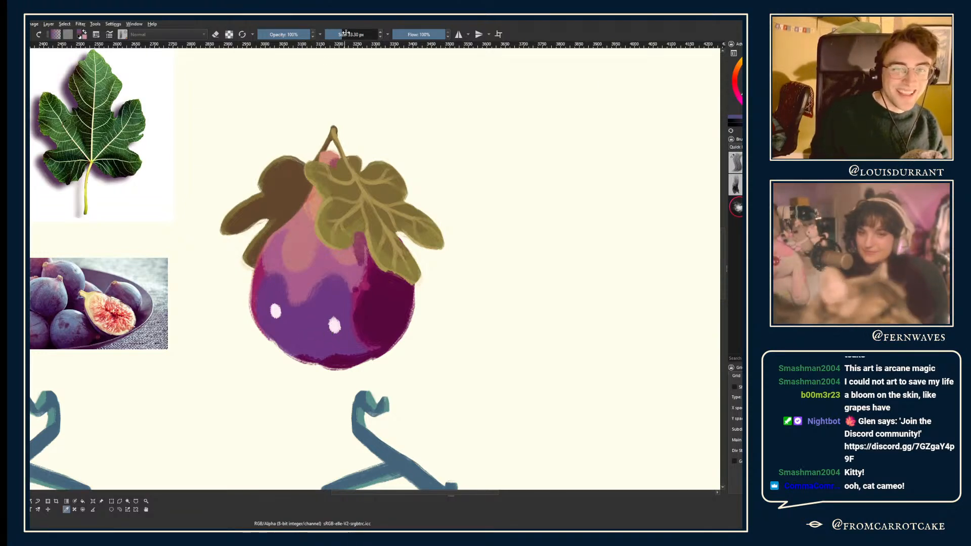
key(b)
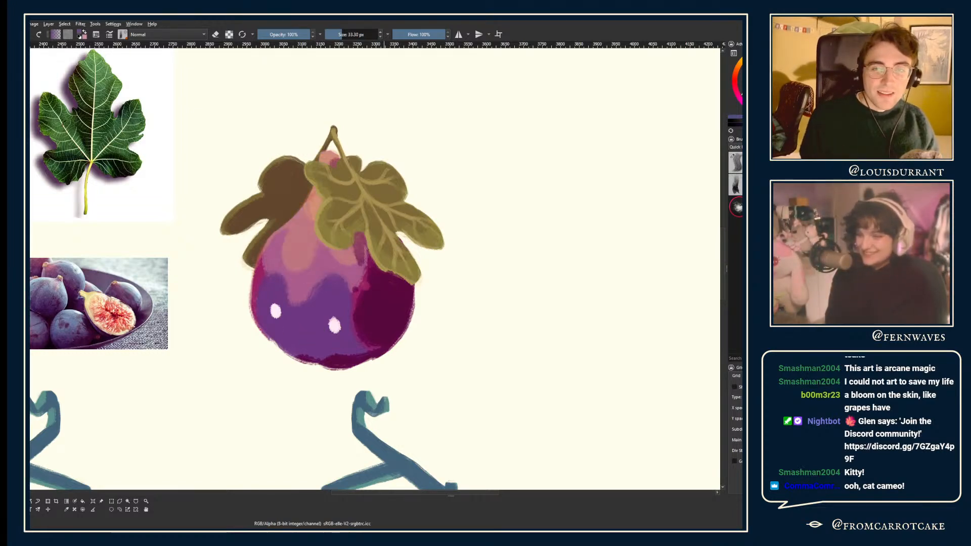
drag(326, 154, 283, 258)
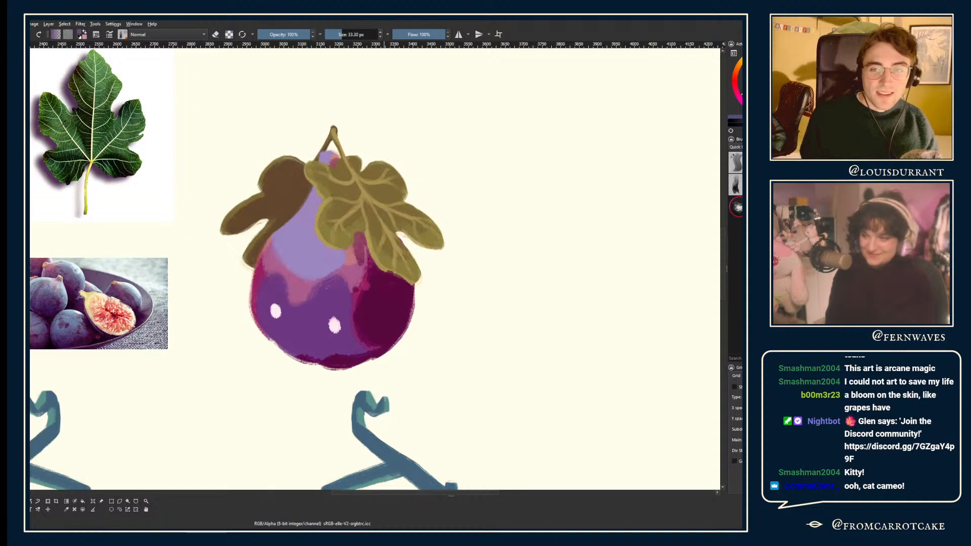
key(ctrl+z)
drag(310, 196, 263, 348)
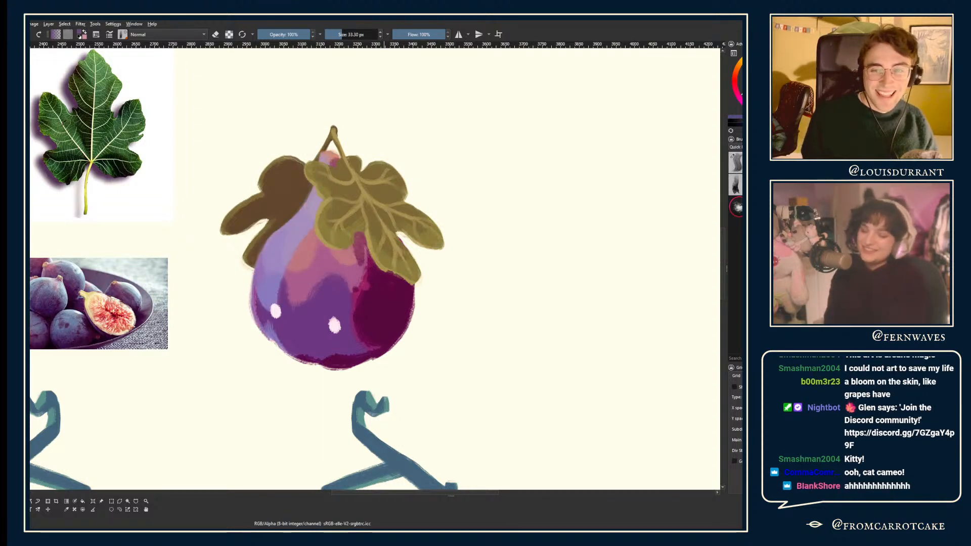
key(ctrl+z)
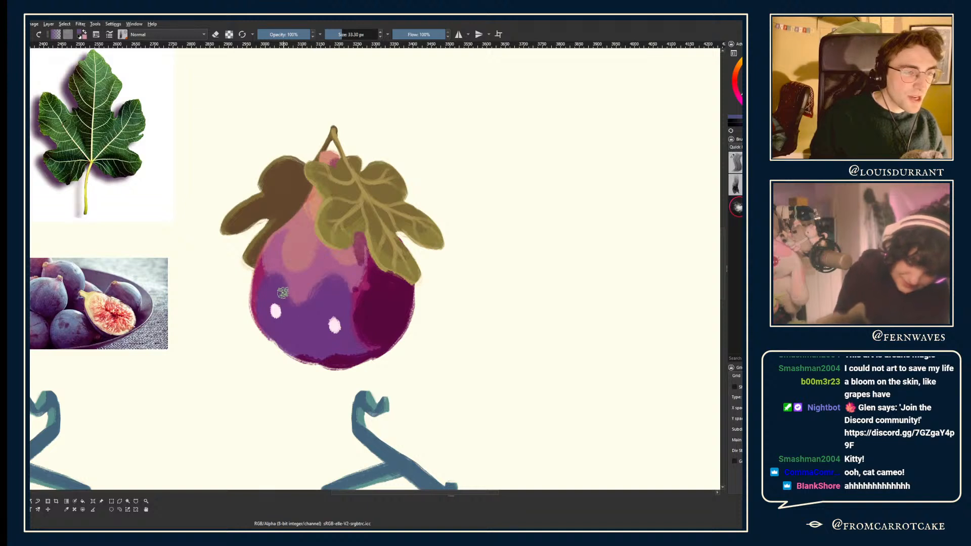
- Try a broad translucent dark purple wash across the fig's lower face in a sampled plum colour
key(e)
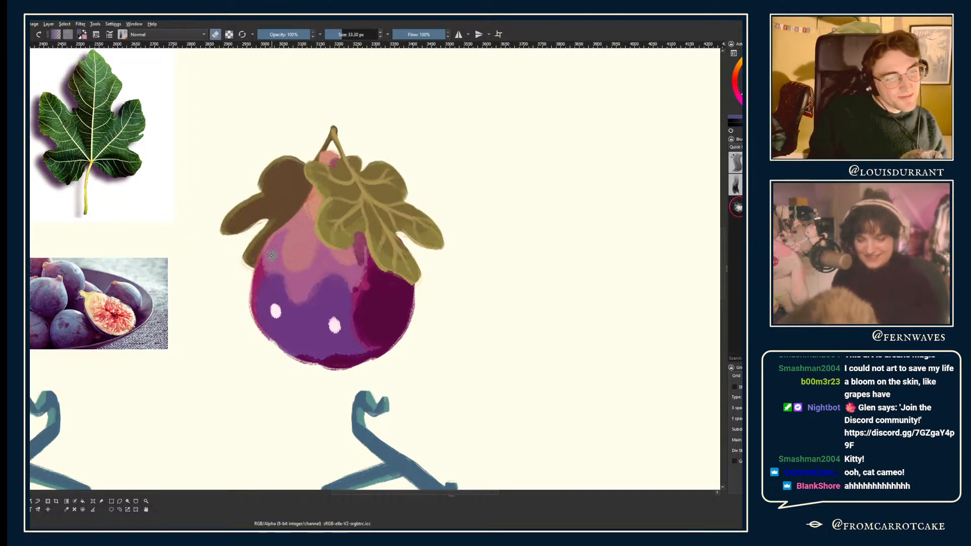
drag(196, 212, 199, 231)
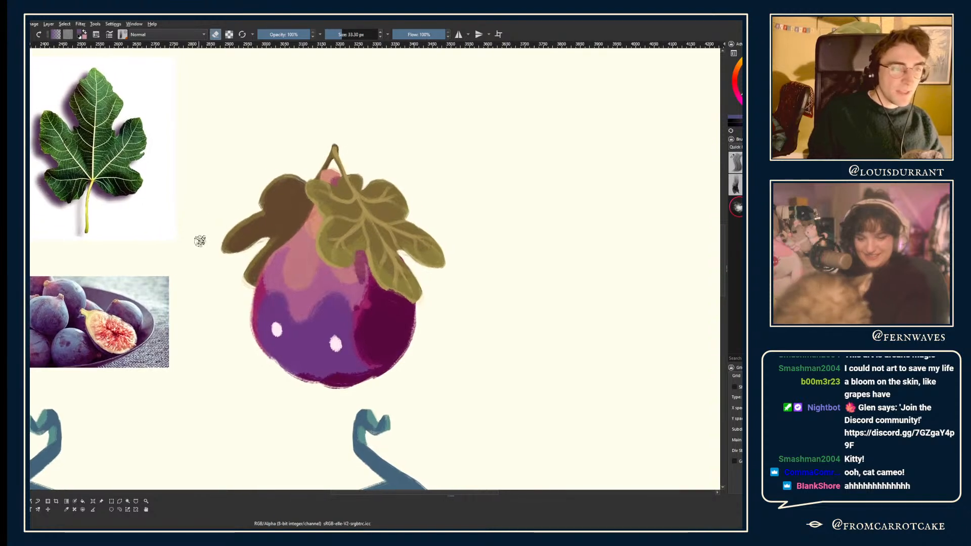
key(p)
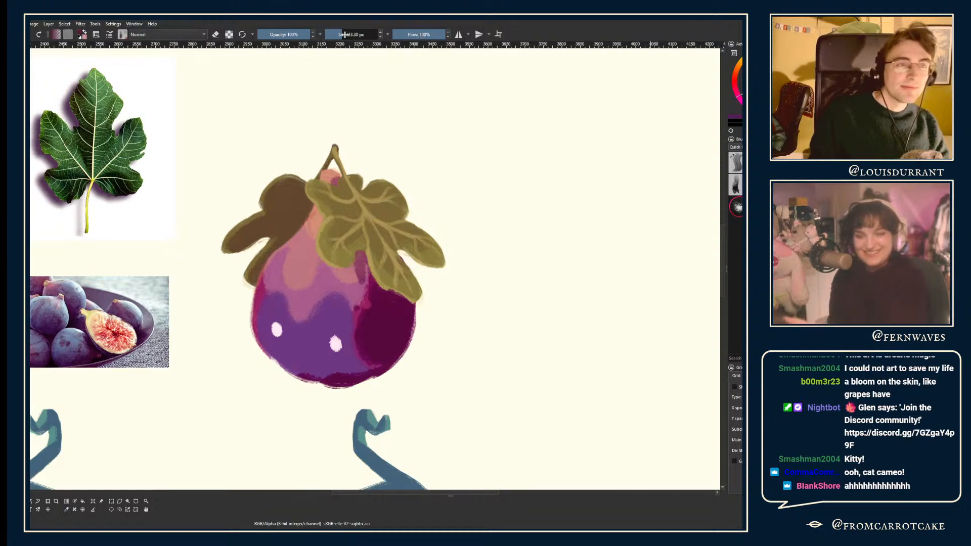
drag(345, 34, 348, 34)
mouse_move(245, 329)
mouse_down()
mouse_move(363, 346)
mouse_move(341, 364)
mouse_move(238, 369)
mouse_up()
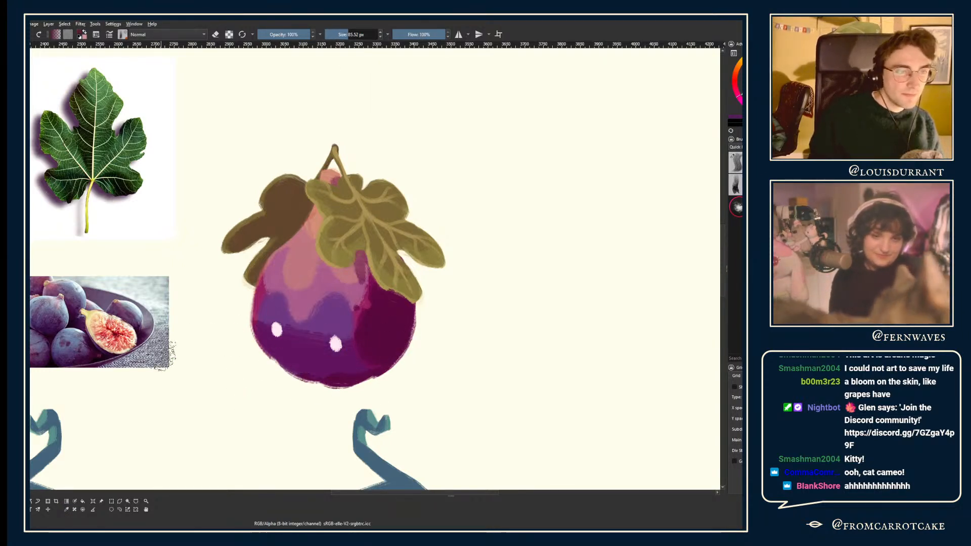
drag(348, 34, 343, 34)
key(e)
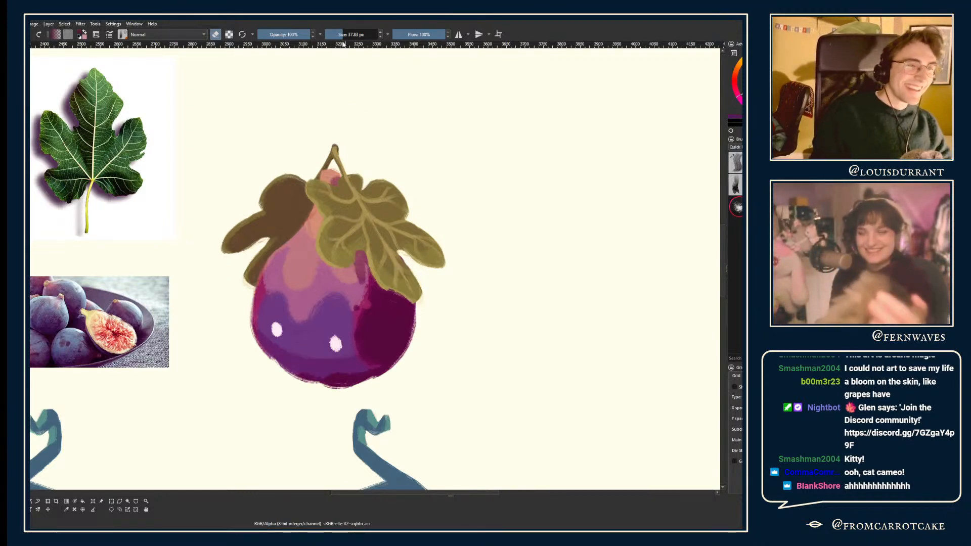
key(e)
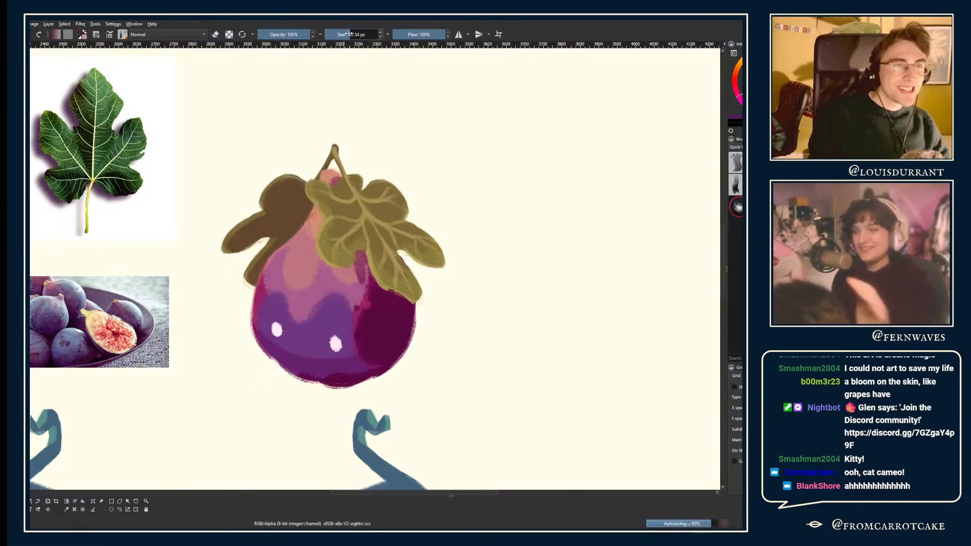
- Shade the fig's lower face with translucent dark purple at 70.24 px, and refine the shadow's edge with the eraser at 45.37 px
drag(349, 34, 347, 33)
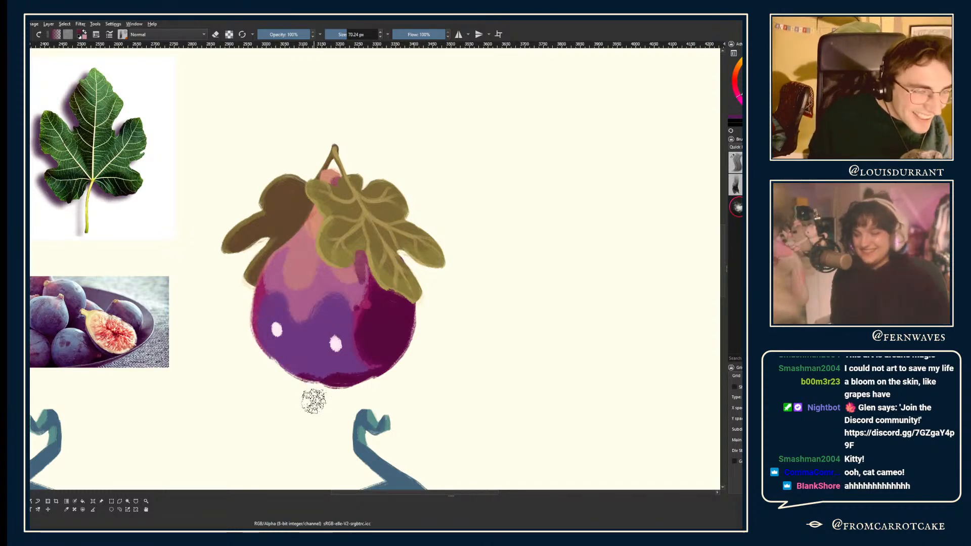
key(e)
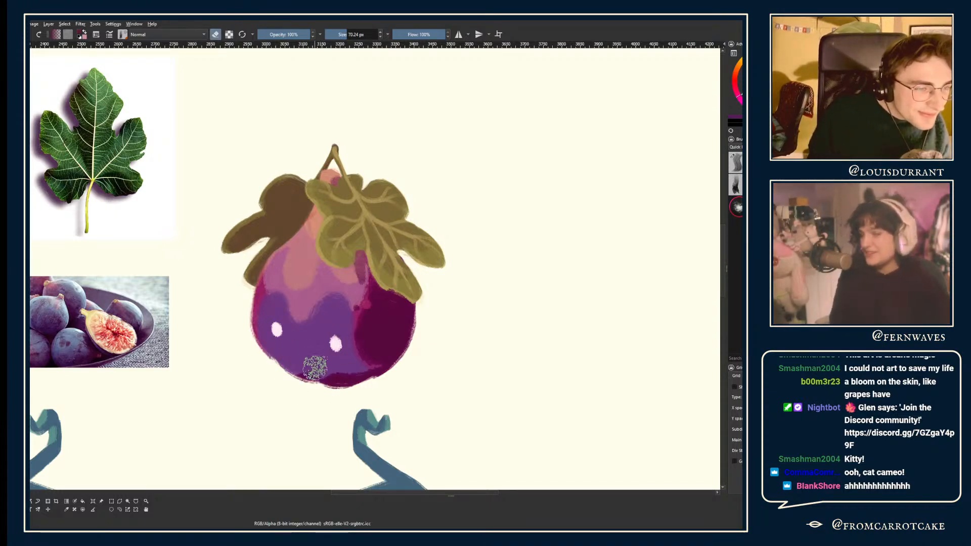
key(e)
mouse_move(315, 369)
mouse_down()
mouse_move(257, 341)
mouse_move(313, 354)
mouse_up()
key(e)
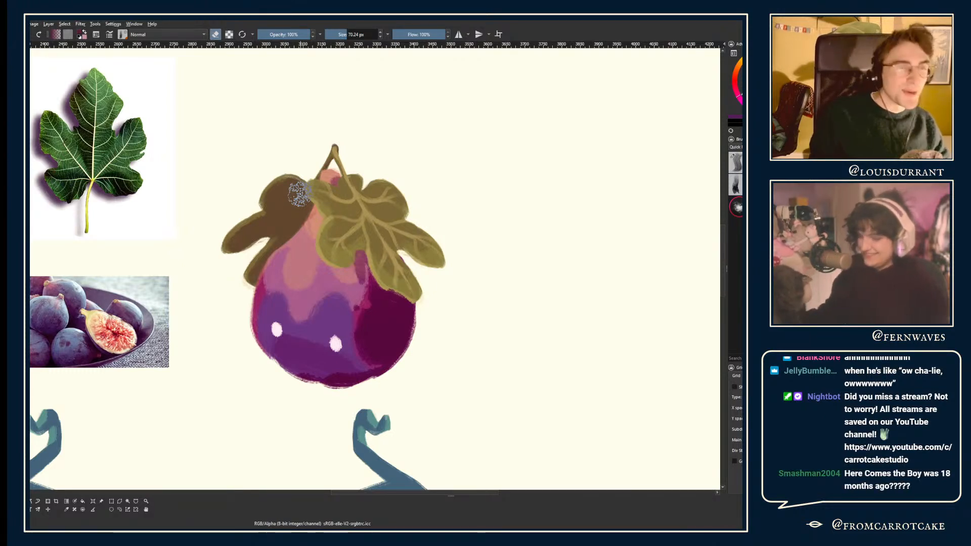
key(e)
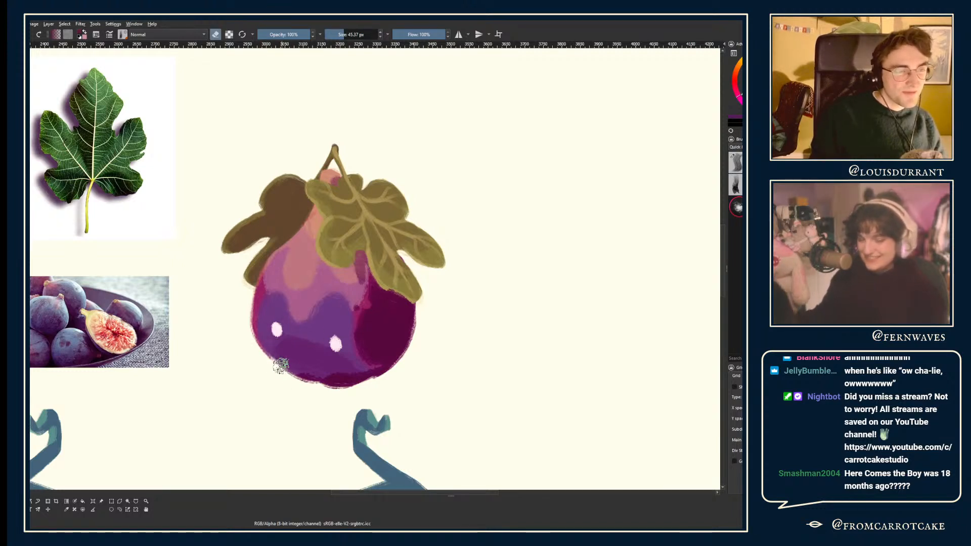
key(e)
key(e)
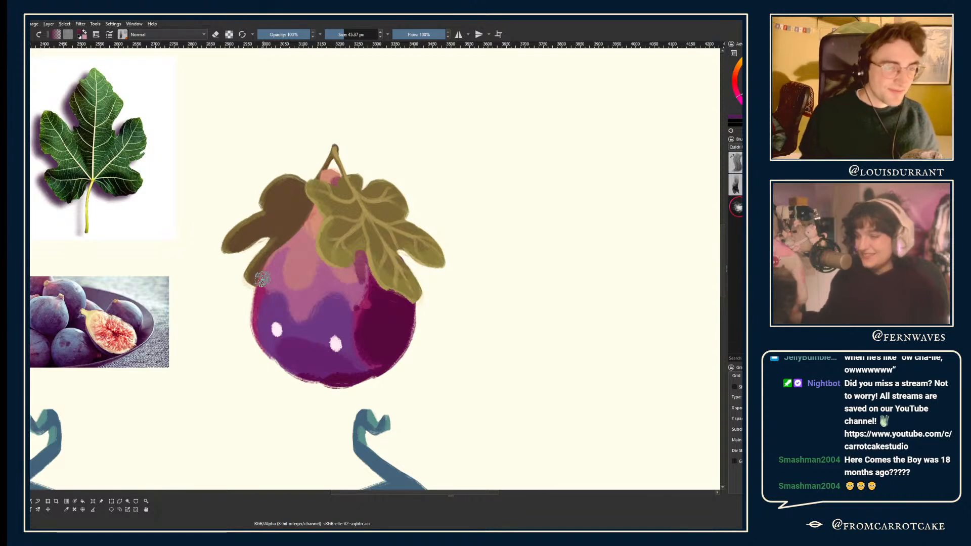
key(ctrl+z)
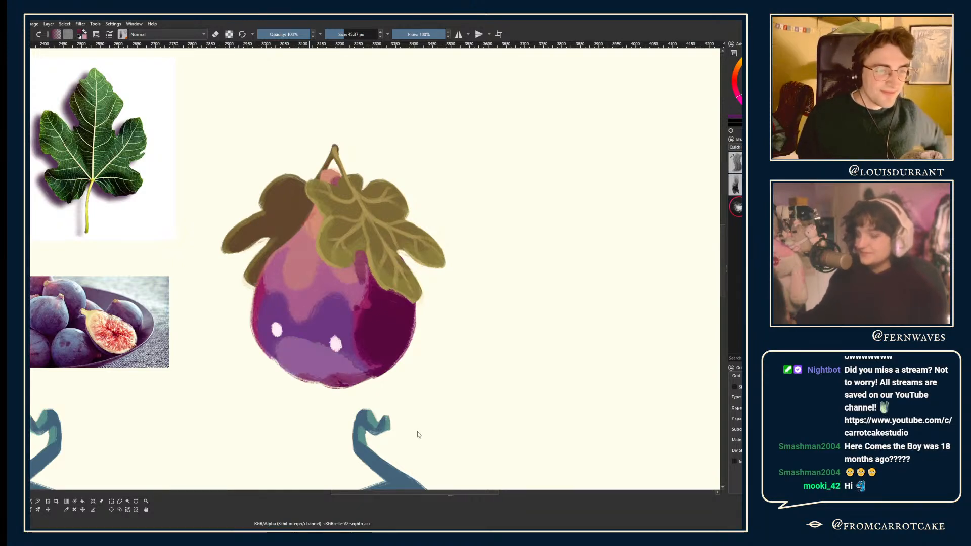
key(ctrl+shift+z)
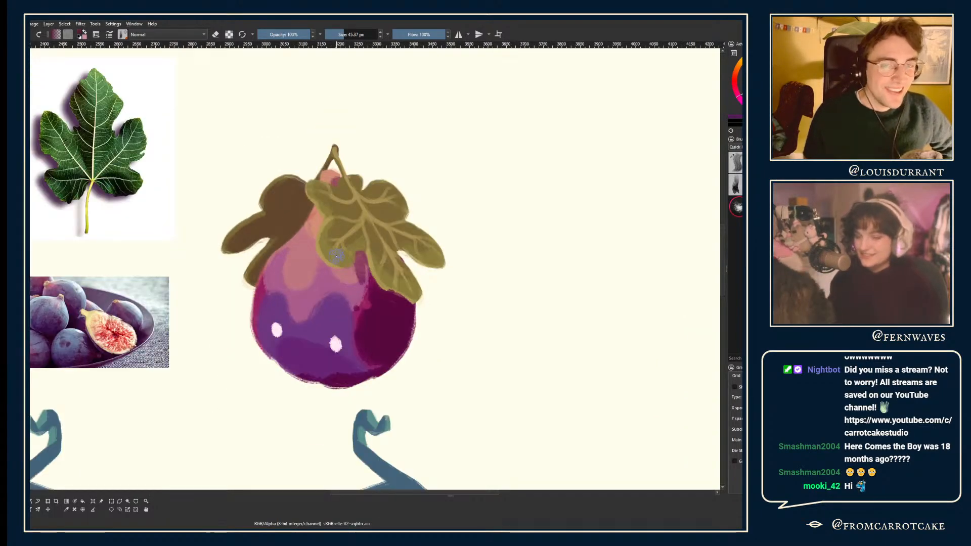
- Add a magenta reflected light along the lower edge of the fig's dark side, and check it at overview scale
scroll(335, 256, up, 3)
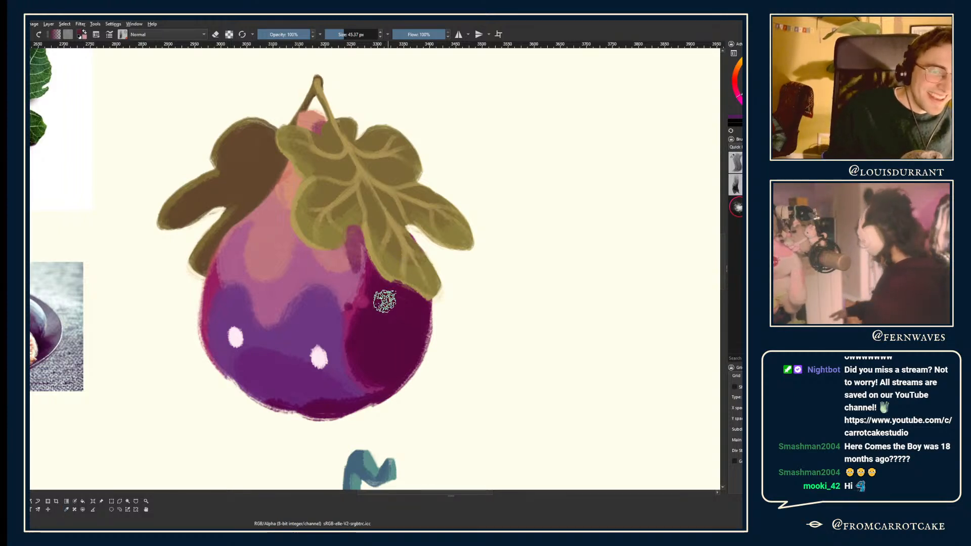
key(e)
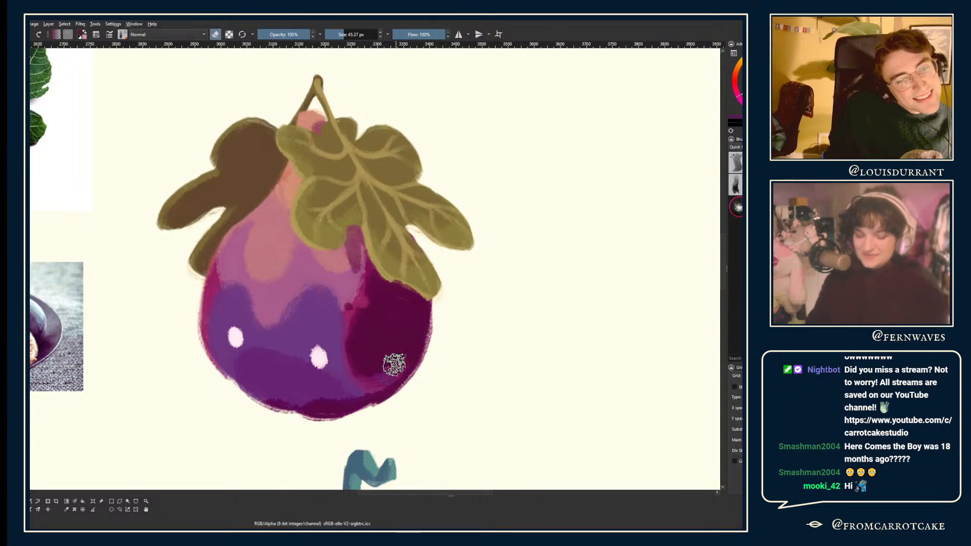
key(e)
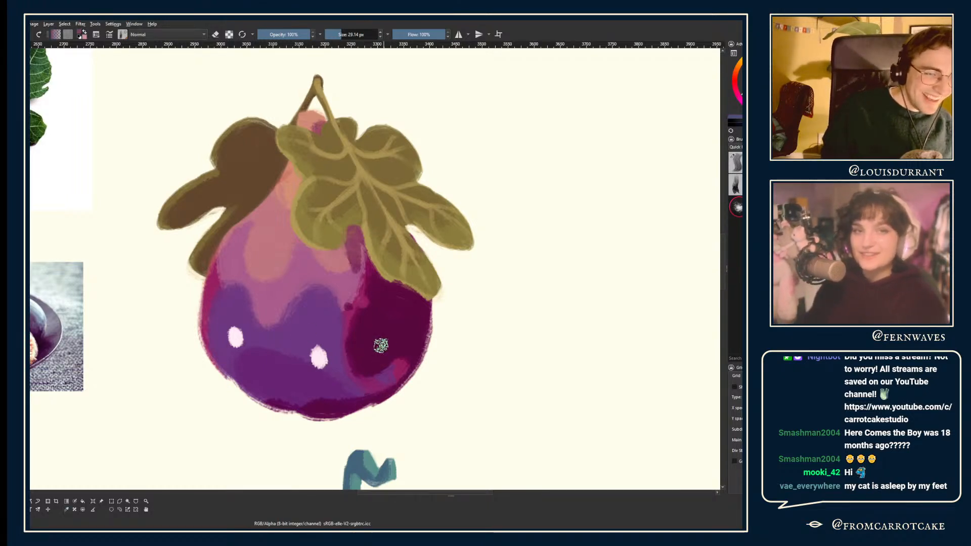
key(e)
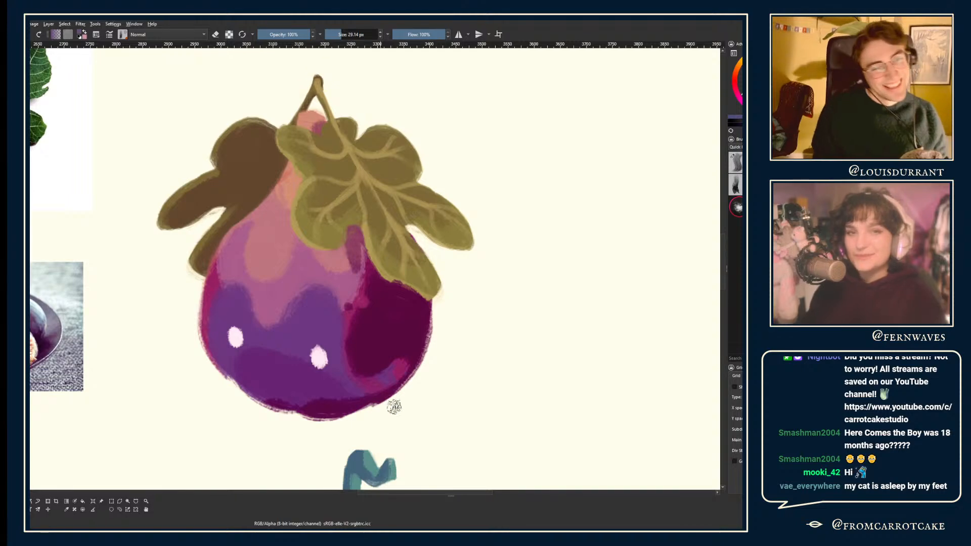
key(minus)
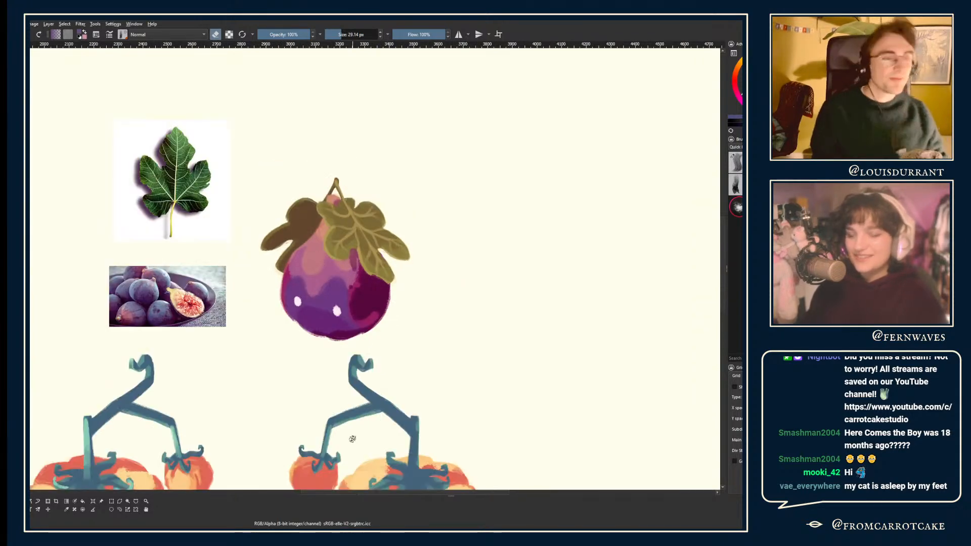
key(m)
key(m)
key(plus)
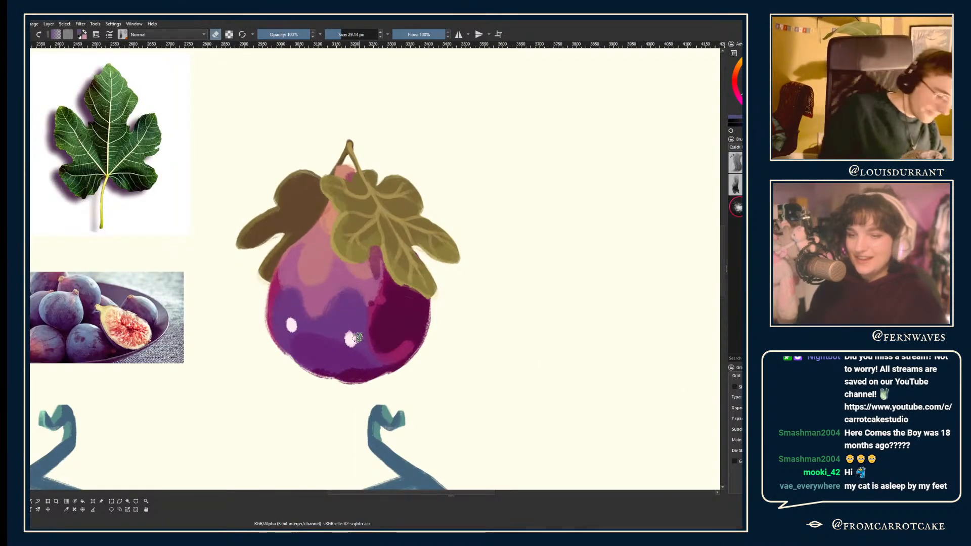
- Trim the magenta reflected light on the dark side to a thinner rim, and check the fig at overview scale
key(p)
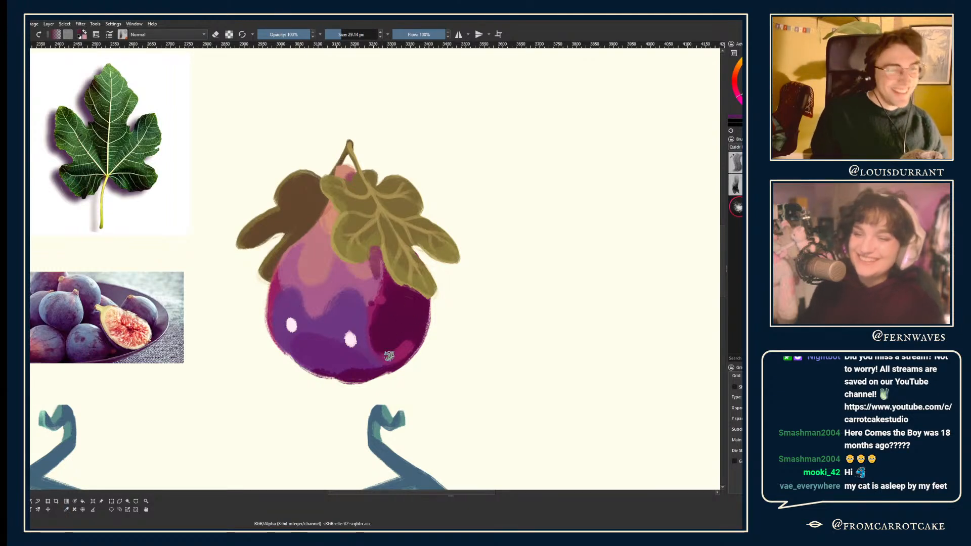
key(e)
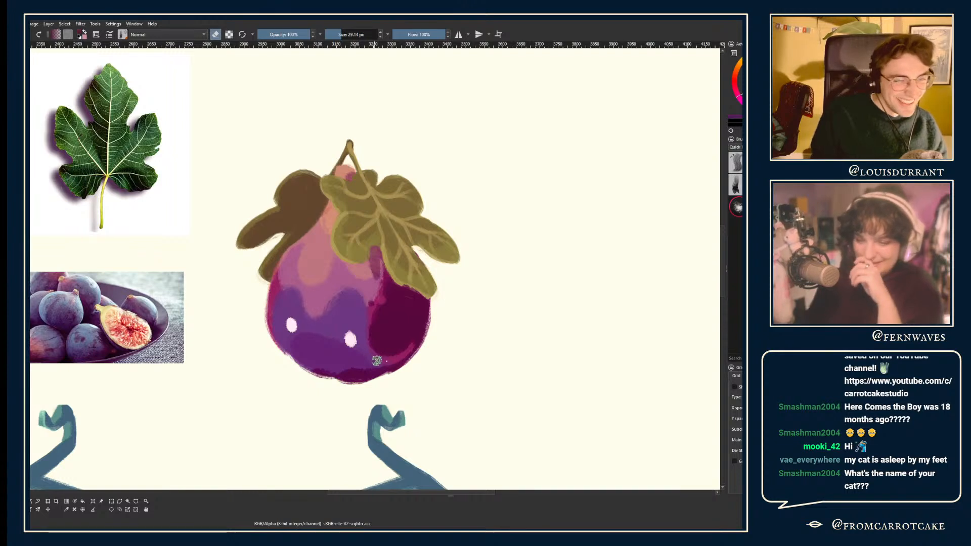
key(e)
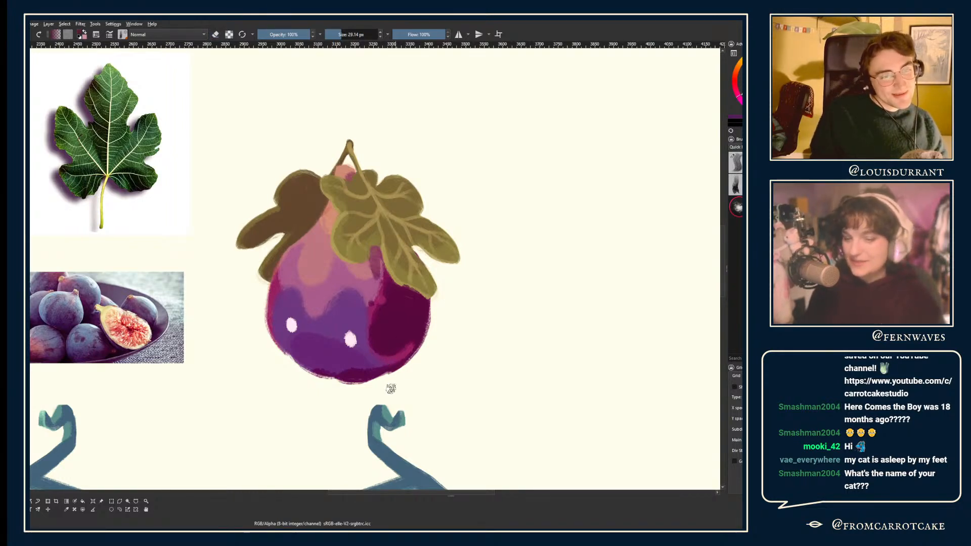
key(minus)
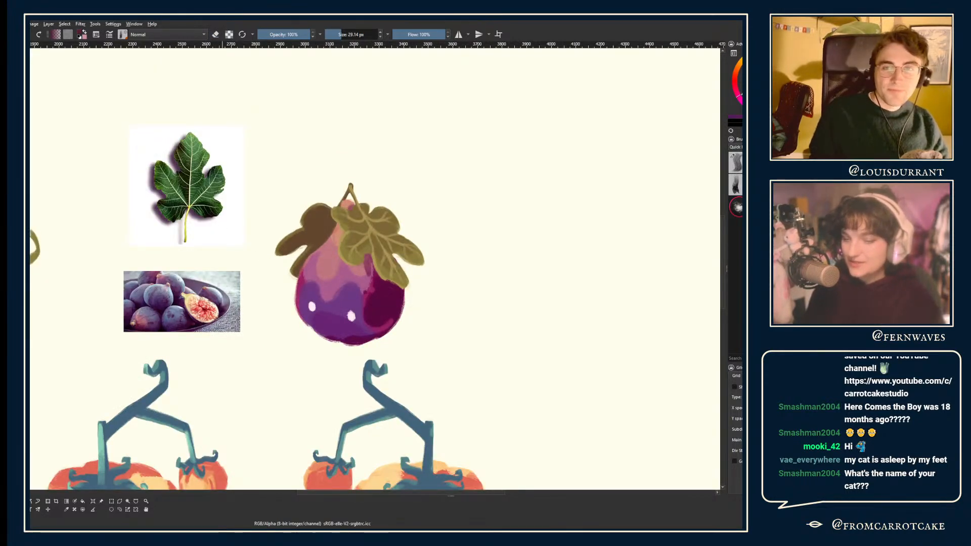
drag(368, 258, 389, 334)
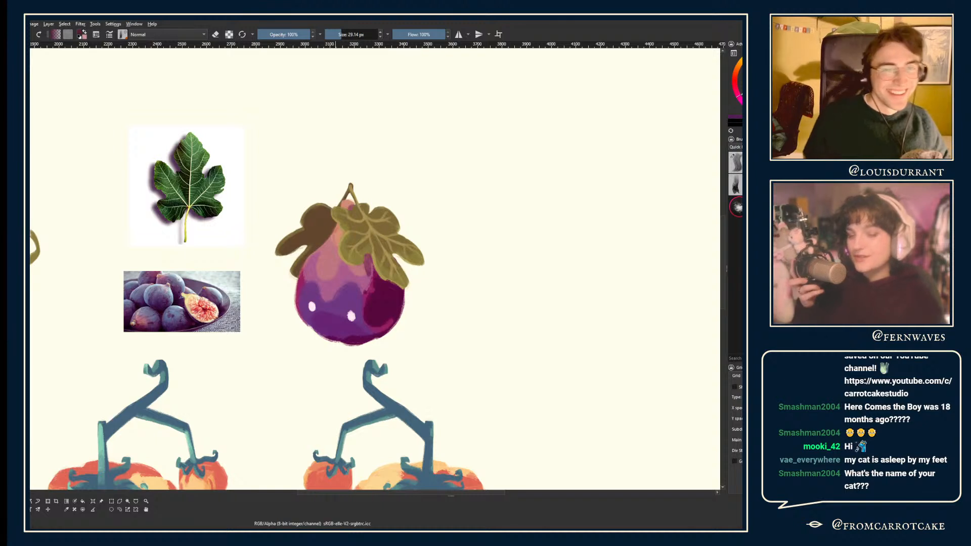
- Compare the front leaf's brown and green interior colouring, restore the green version, and check the fig at overview scale
scroll(385, 297, up, 1)
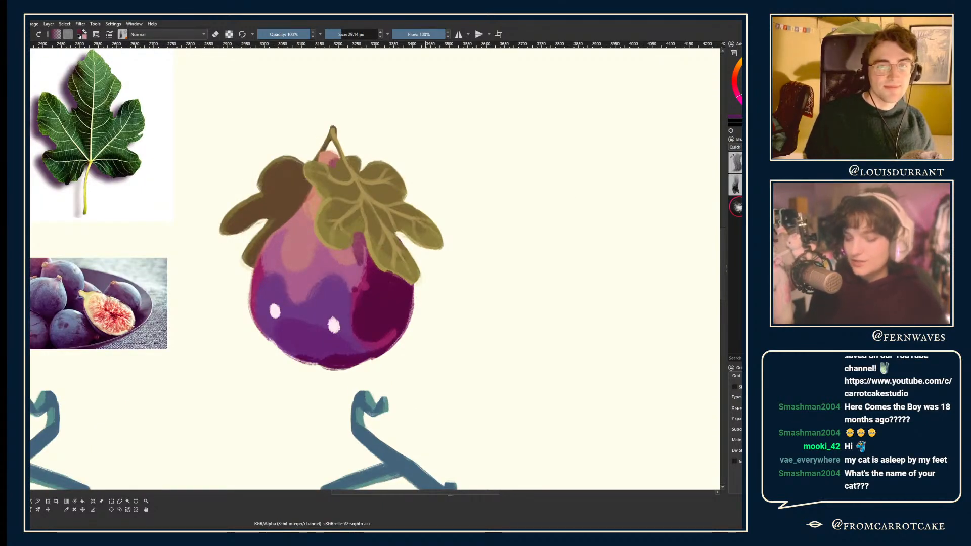
key(ctrl+z)
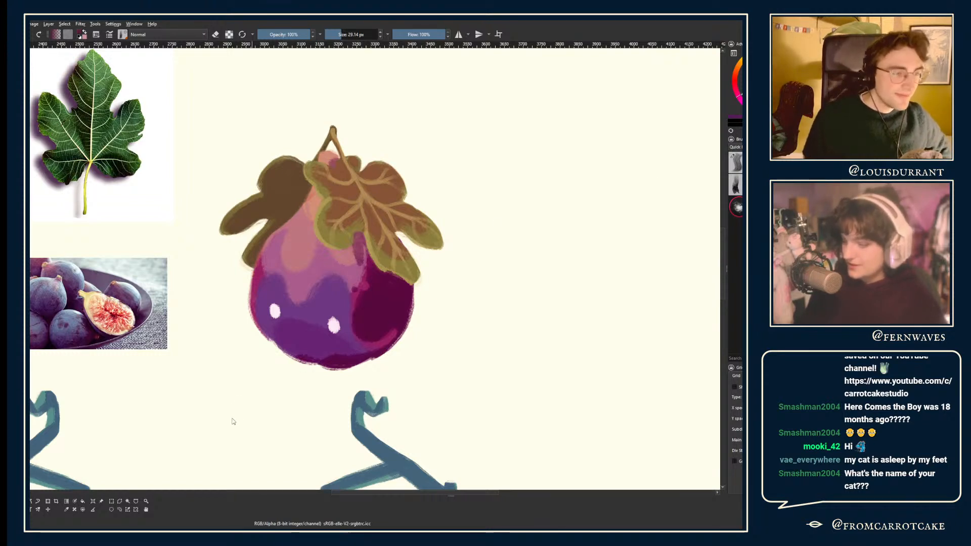
key(ctrl+shift+z)
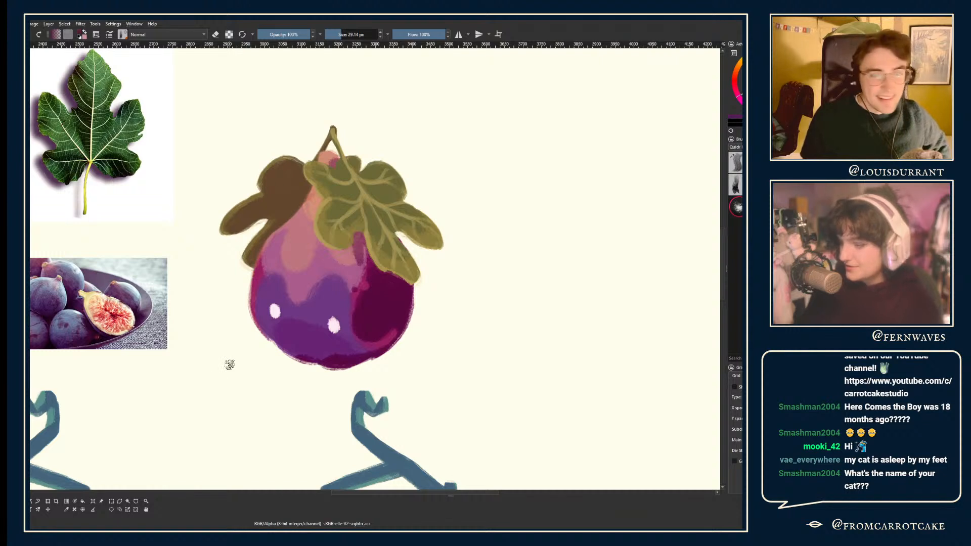
scroll(229, 364, down, 2)
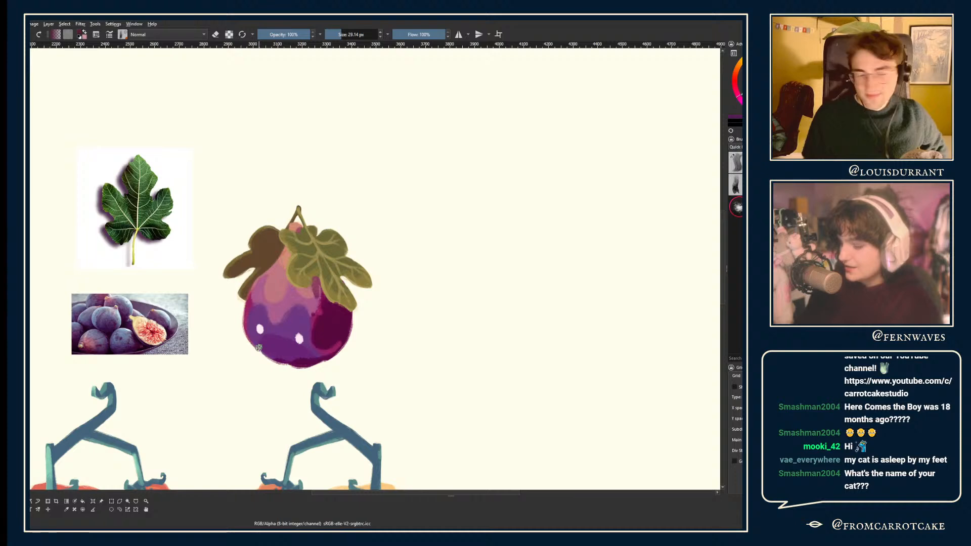
mouse_move(259, 347)
mouse_down()
mouse_move(292, 302)
mouse_move(305, 243)
mouse_move(295, 265)
mouse_up()
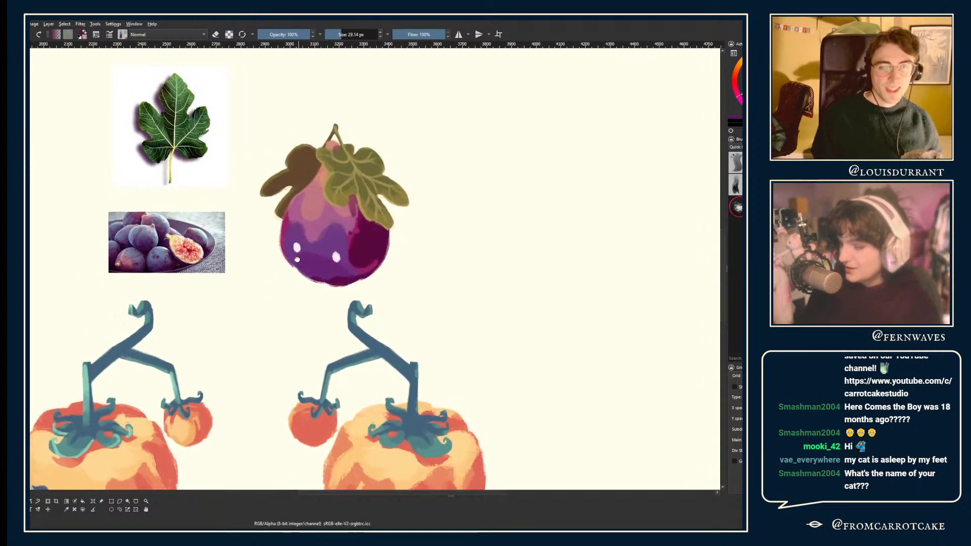
scroll(287, 187, up, 2)
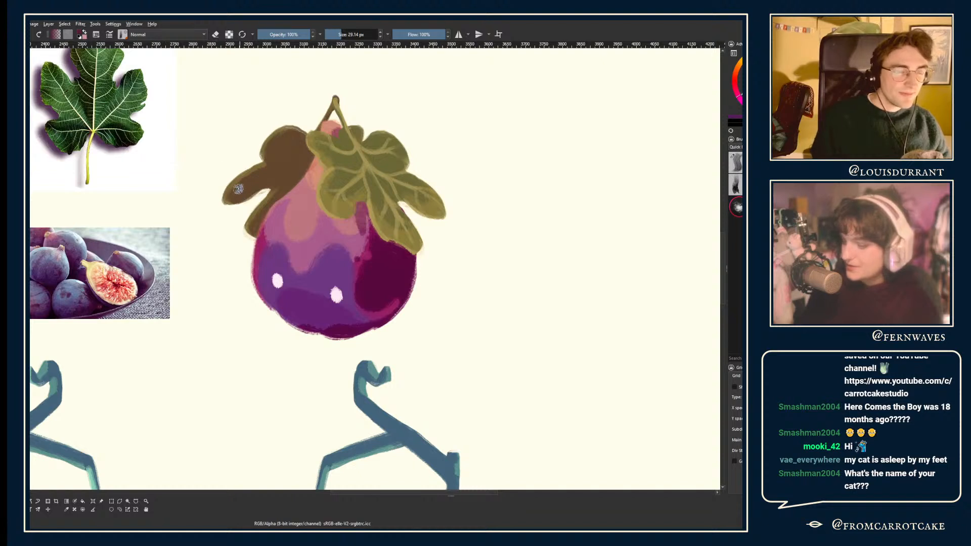
scroll(225, 189, up, 1)
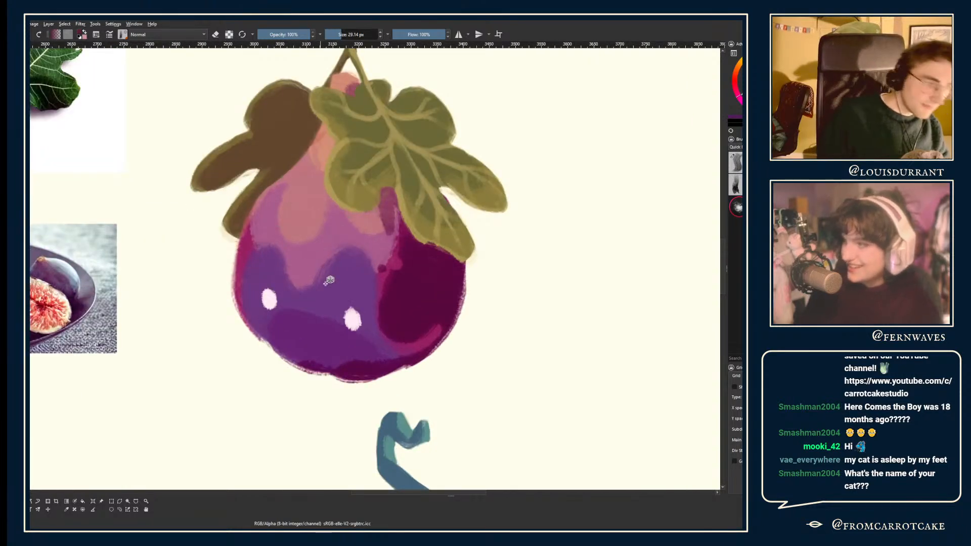
- Paint a small smiling mouth in the sampled pale eye colour at 20.30 px, and trim it to a crescent with the eraser
key(p)
click(354, 320)
scroll(319, 279, up, 2)
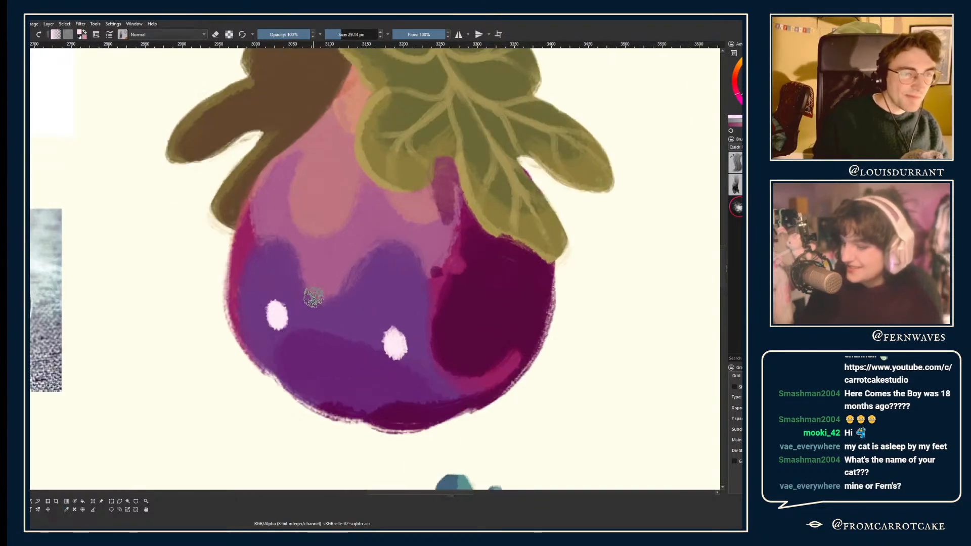
drag(319, 279, 277, 220)
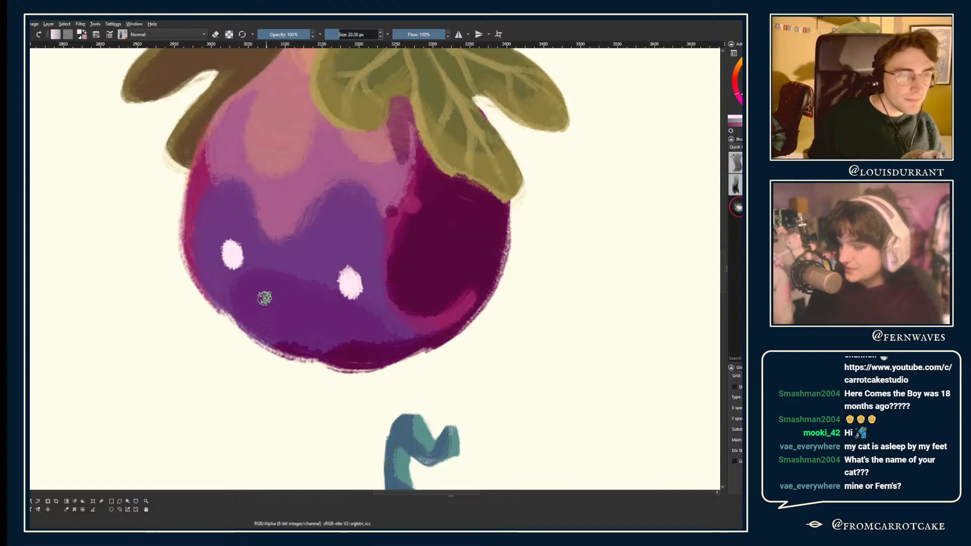
drag(262, 297, 306, 309)
key(ctrl+z)
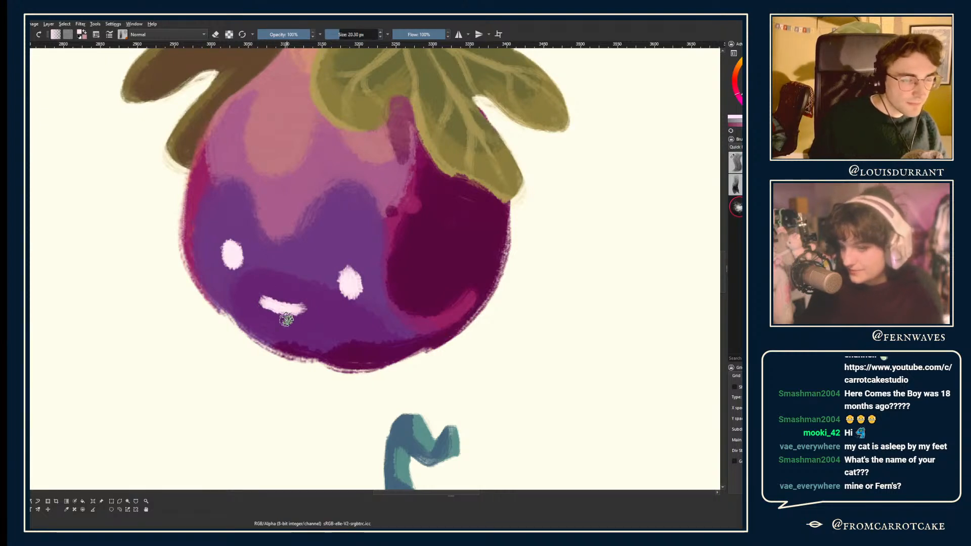
key(e)
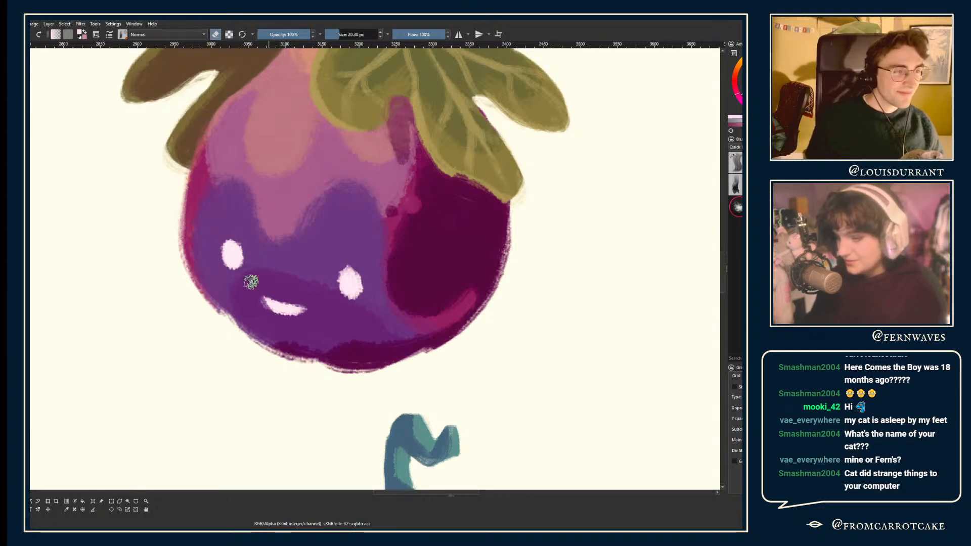
- Select the fig's left eye with a freehand outline, adjust it with a transform, and check the face in a mirrored overview
key(minus)
key(minus)
key(m)
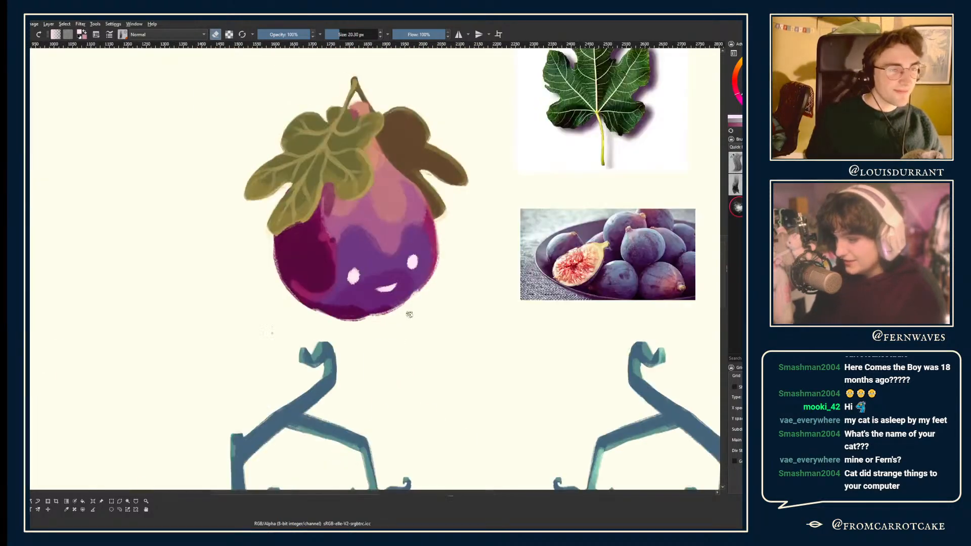
key(m)
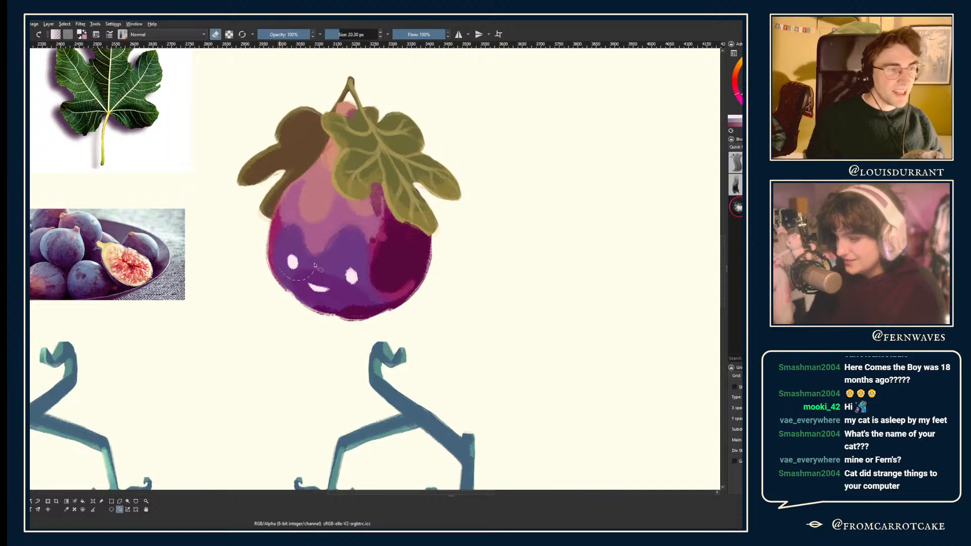
drag(314, 265, 279, 267)
key(plus)
key(ctrl+t)
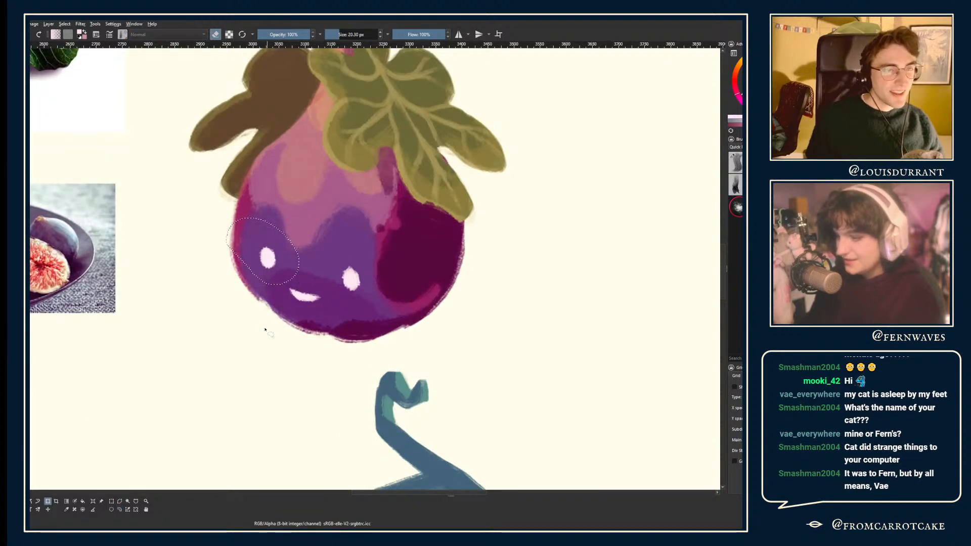
key(minus)
key(minus)
key(m)
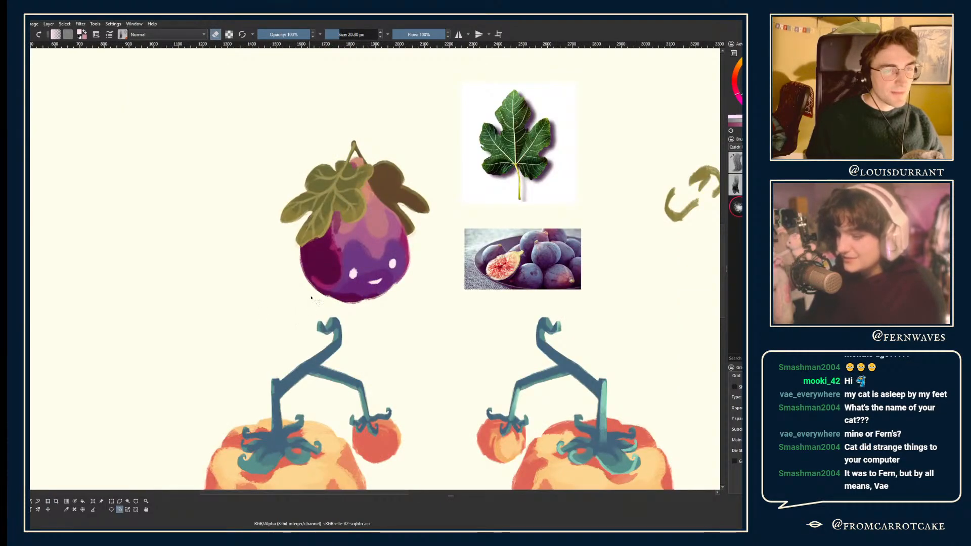
key(plus)
key(plus)
key(plus)
key(m)
drag(216, 277, 156, 231)
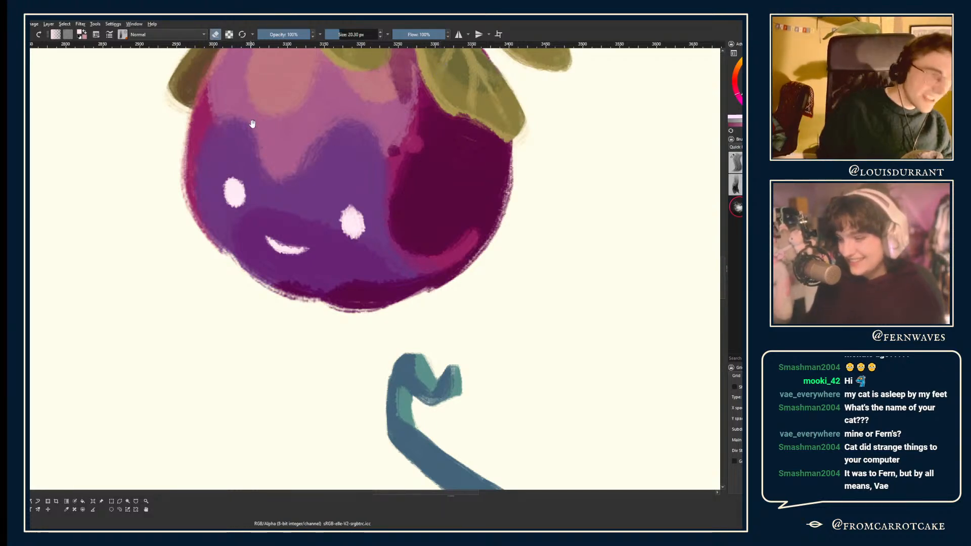
drag(278, 71, 304, 161)
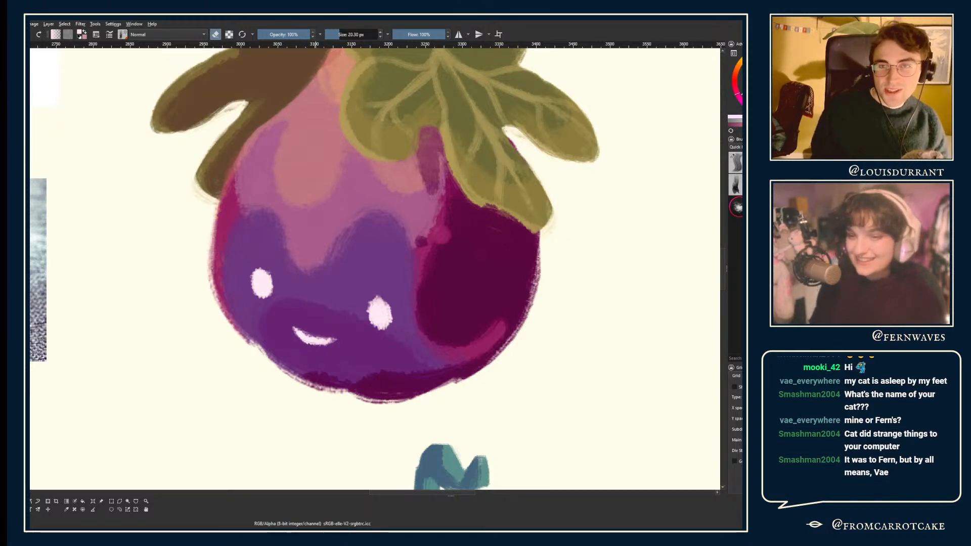
ctrl+click(383, 151)
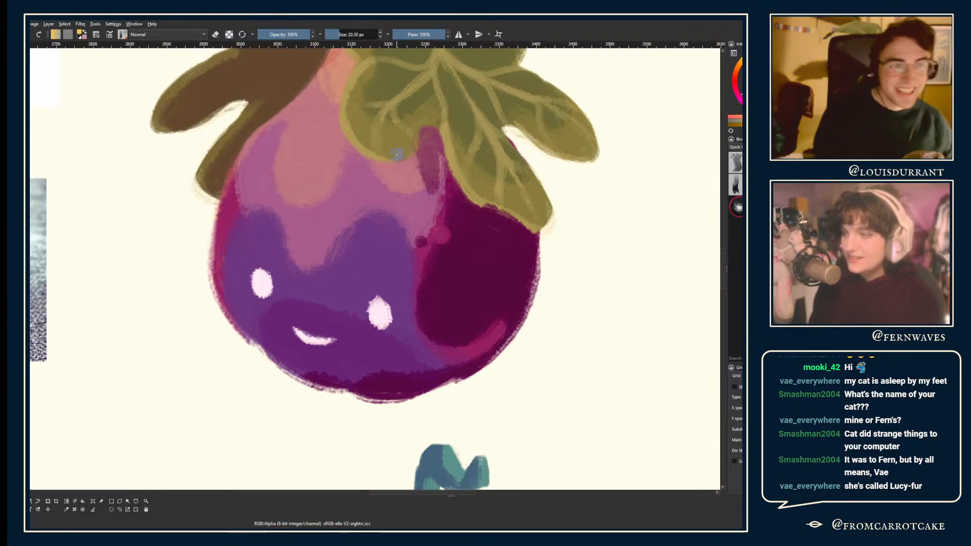
mouse_move(288, 168)
mouse_down()
mouse_move(267, 260)
mouse_move(223, 159)
mouse_up()
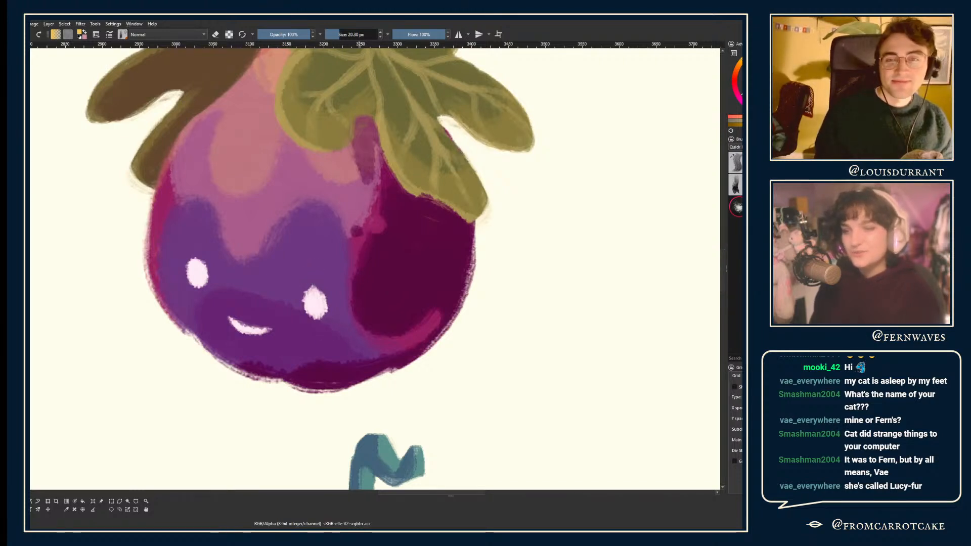
drag(283, 93, 305, 170)
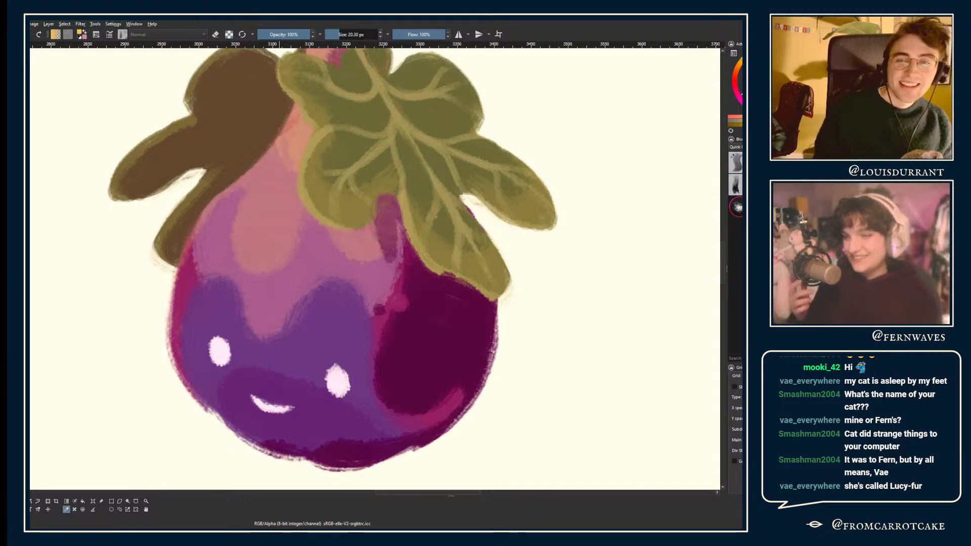
ctrl+click(312, 215)
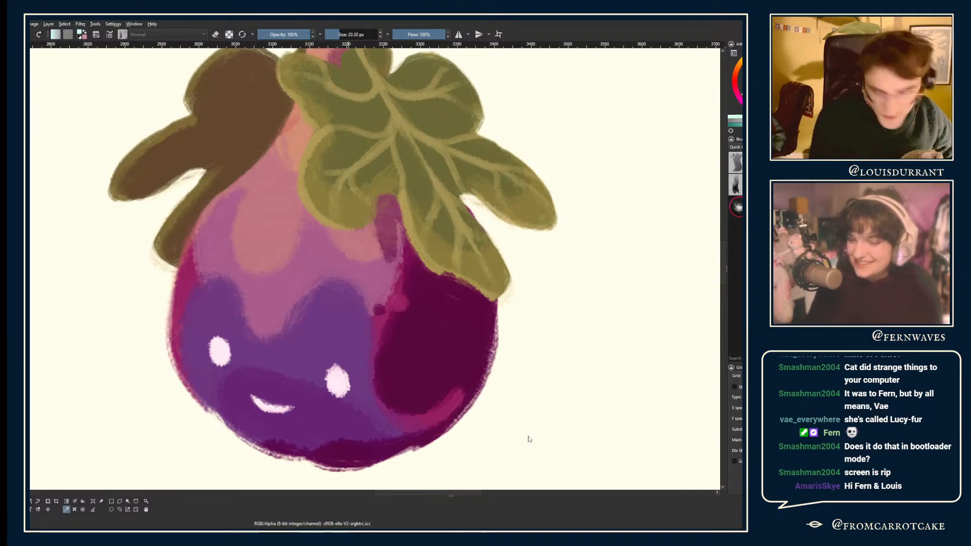
scroll(369, 375, down, 3)
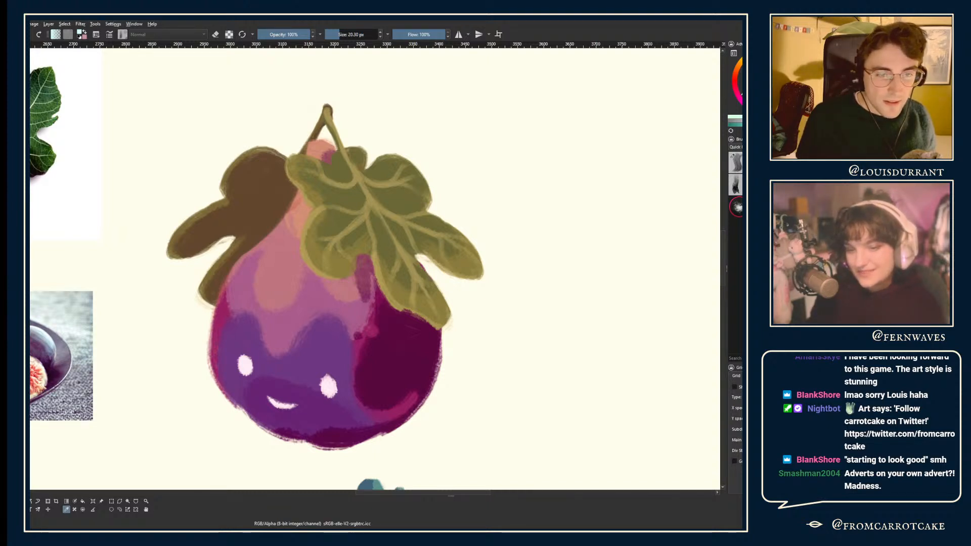
- Switch to the Waterfox browser, unmute the video "The Garden Path: release window trailer", and play its first seconds before pausing
key(alt+Tab)
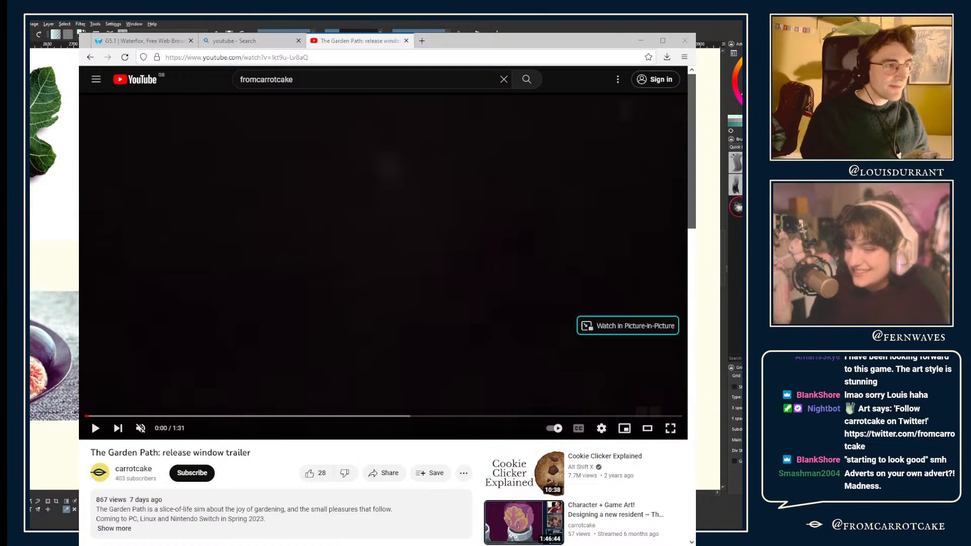
click(166, 429)
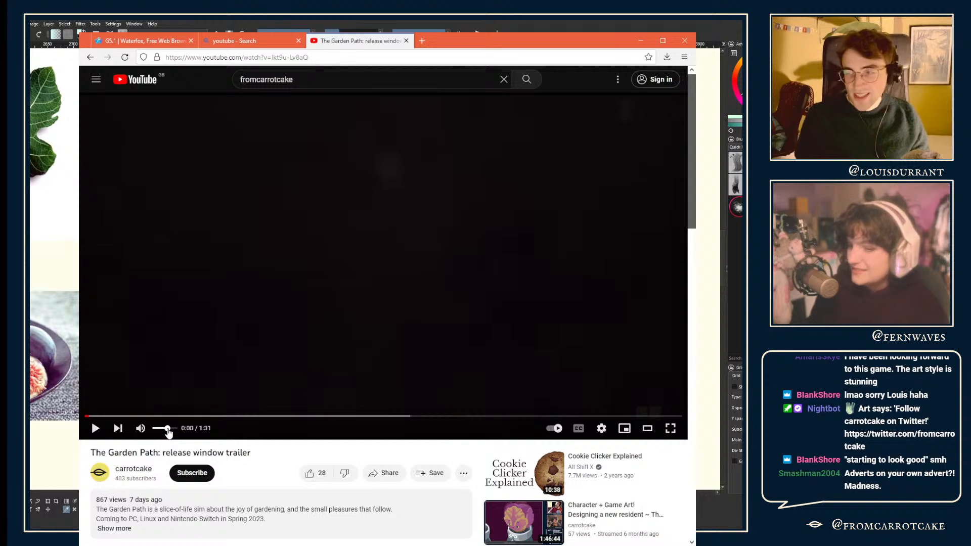
click(97, 429)
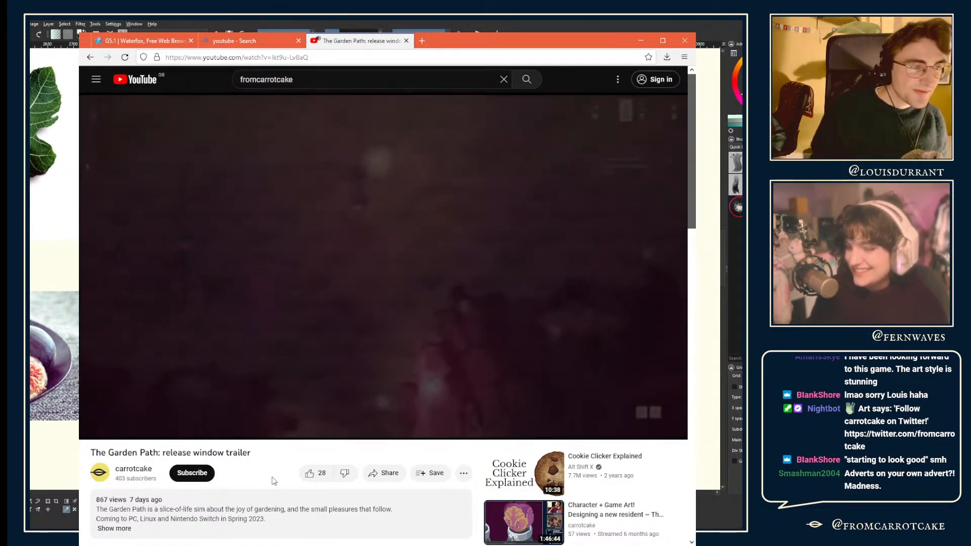
click(378, 302)
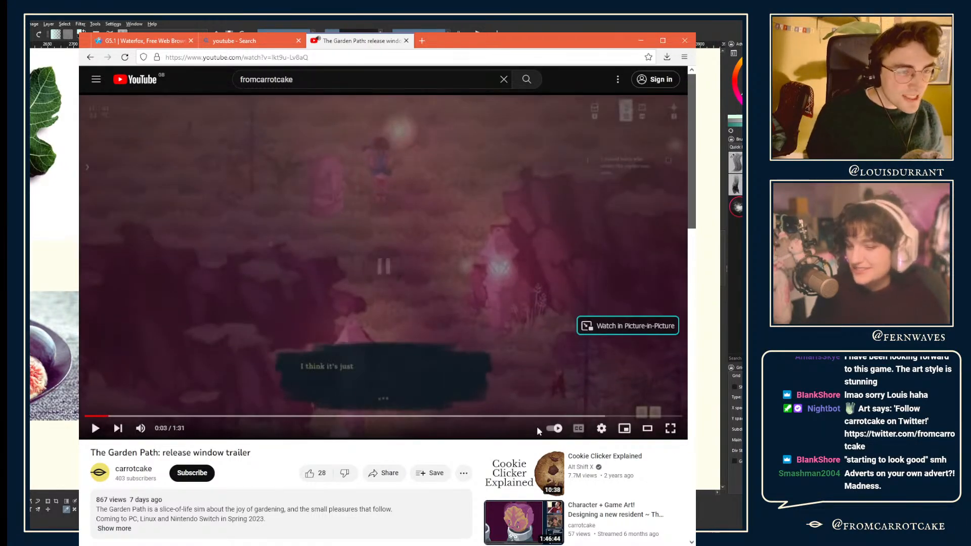
- Set the trailer's playback quality above 720p and play it from the beginning
click(601, 428)
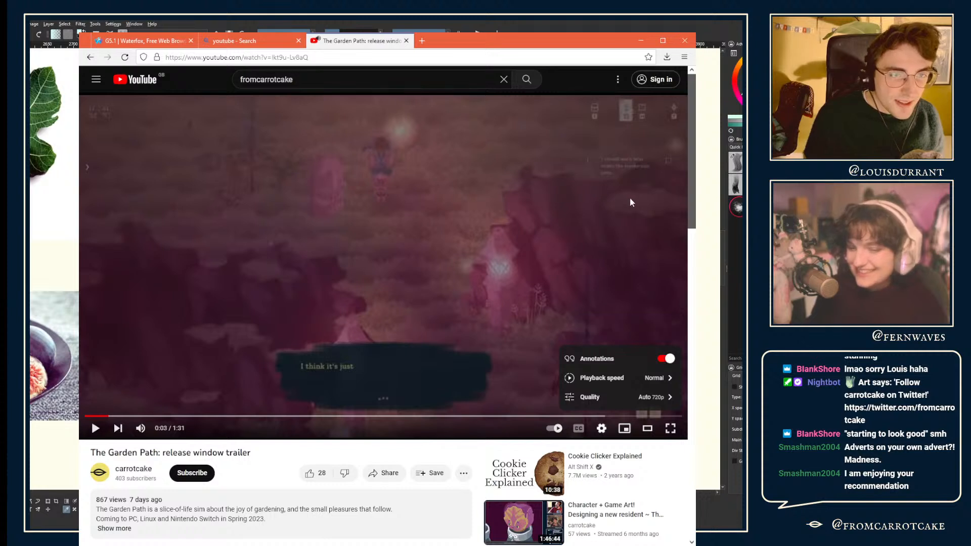
key(alt+Tab)
key(alt+Tab)
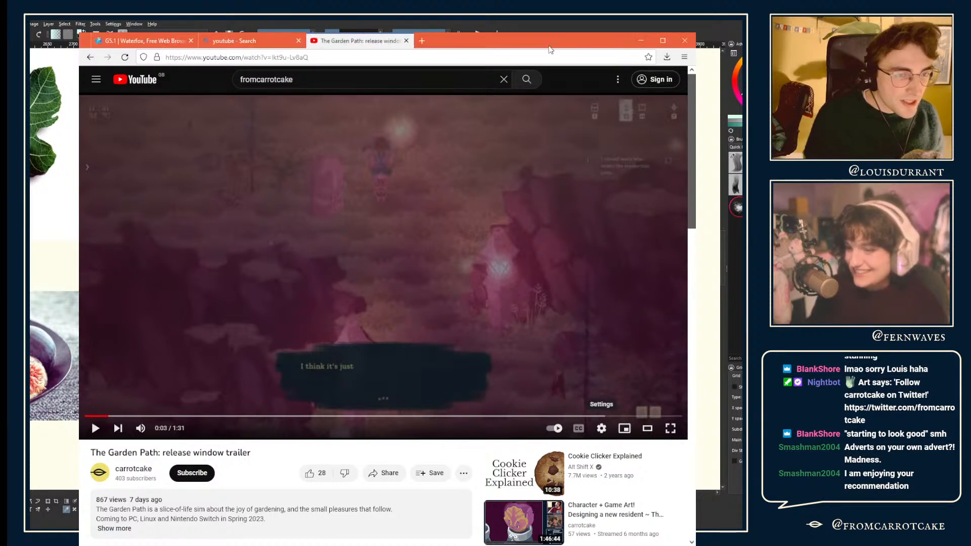
click(621, 394)
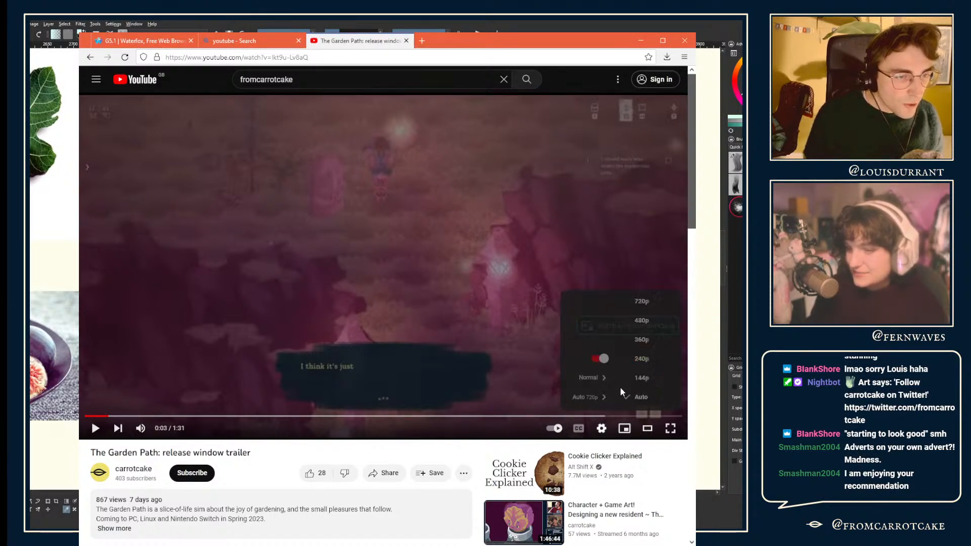
click(589, 281)
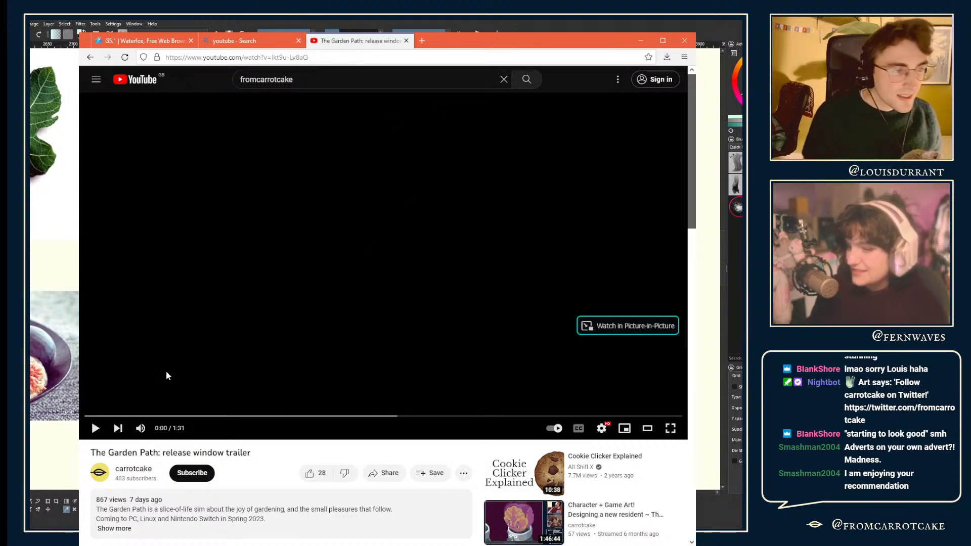
click(95, 428)
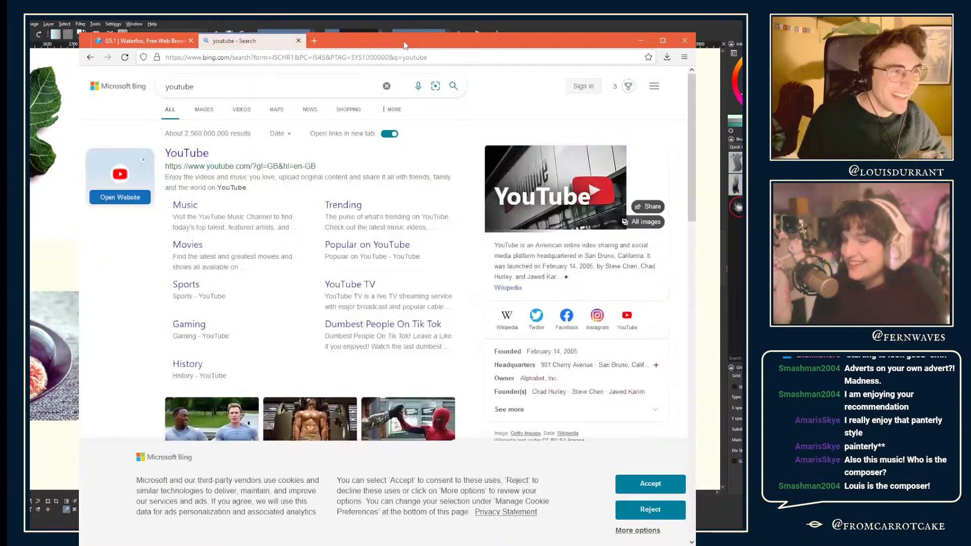
- Close the browser and return to the fig painting in Krita
click(406, 41)
click(684, 41)
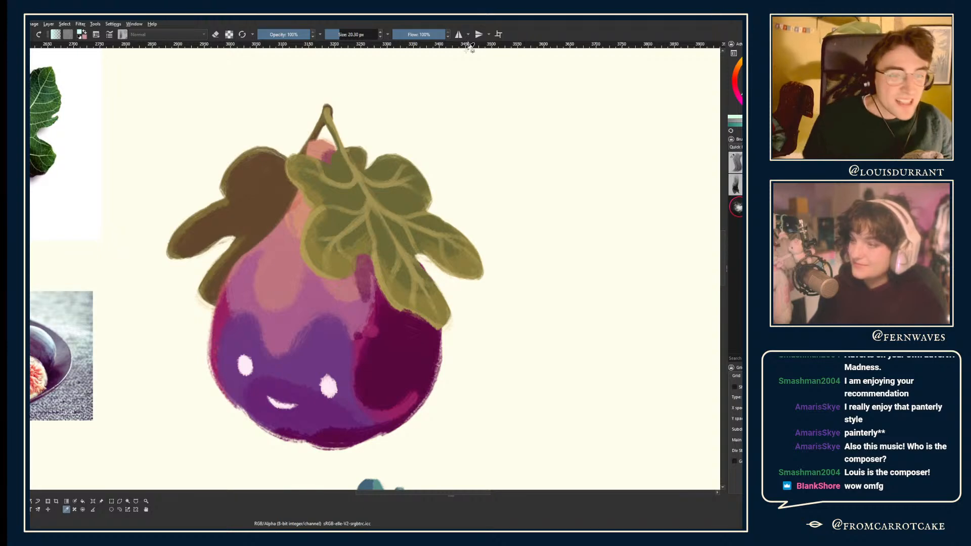
scroll(399, 99, down, 1)
scroll(398, 102, up, 1)
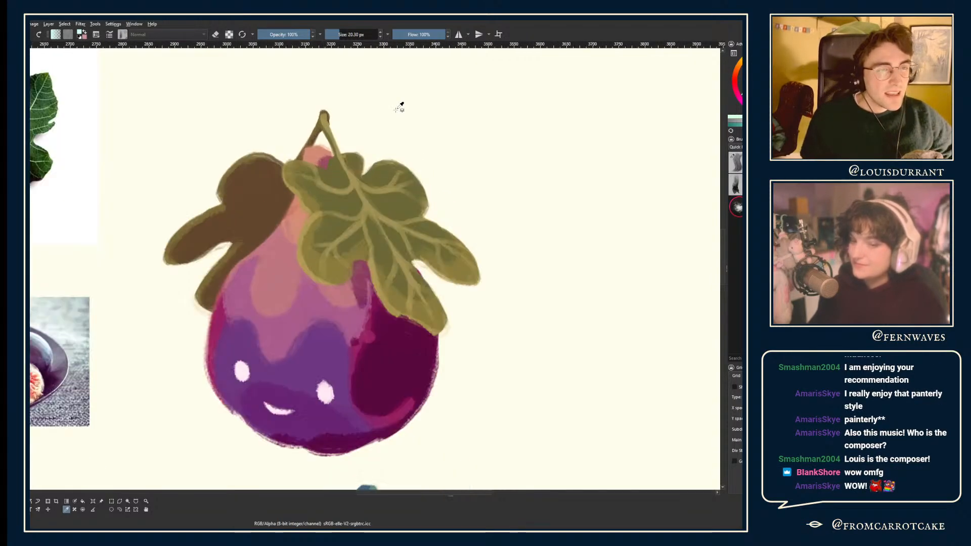